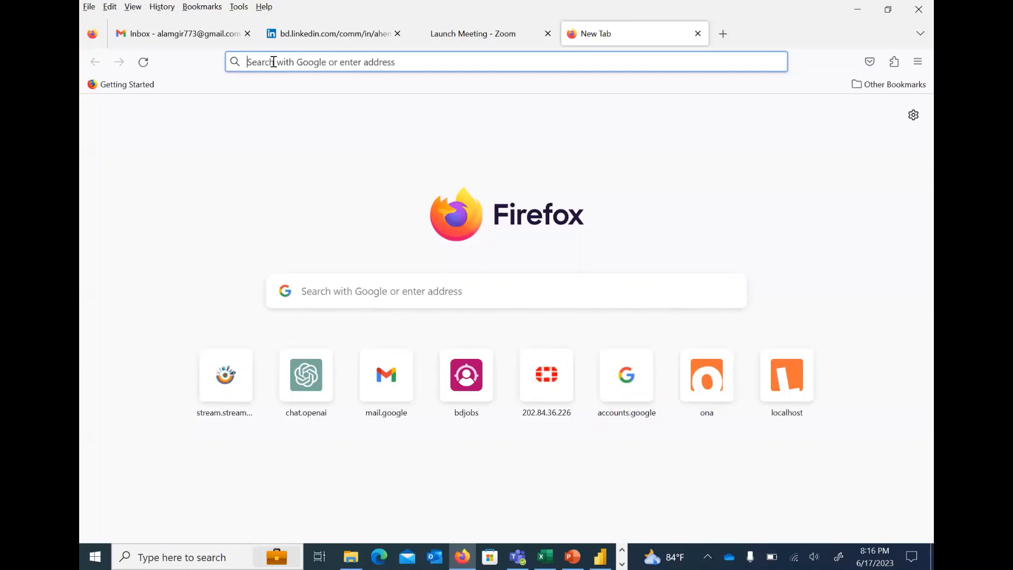
text(p)
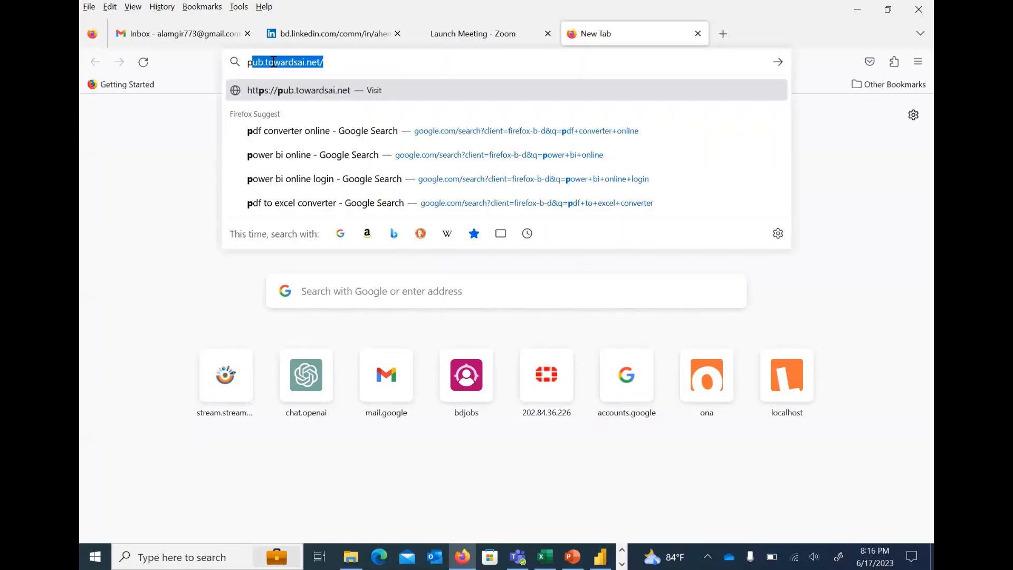
text(w)
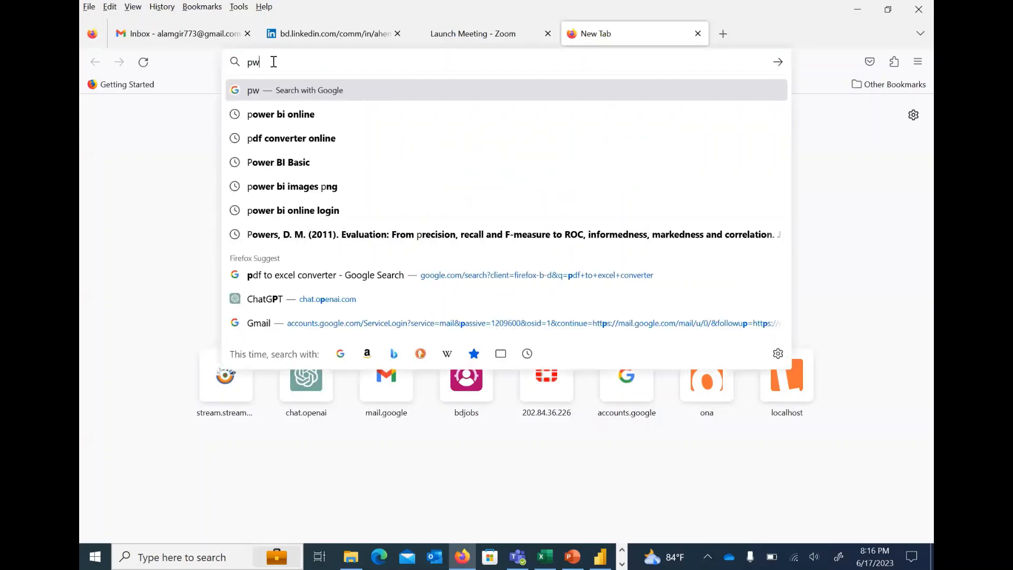
text(e)
key(BackSpace)
key(BackSpace)
key(BackSpace)
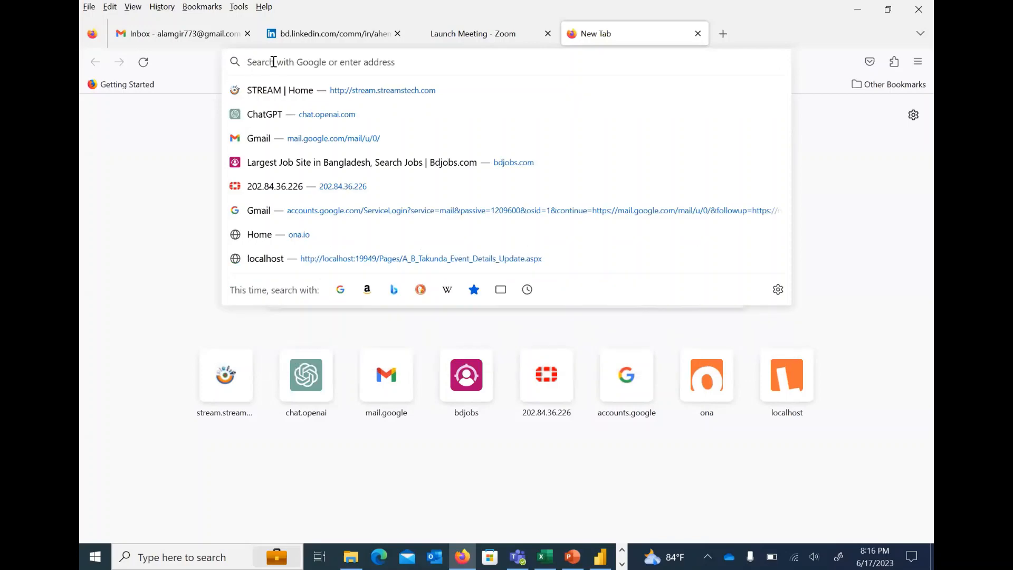
Search the web for "download power bi" and open Microsoft's Power BI Downloads page
text(download)
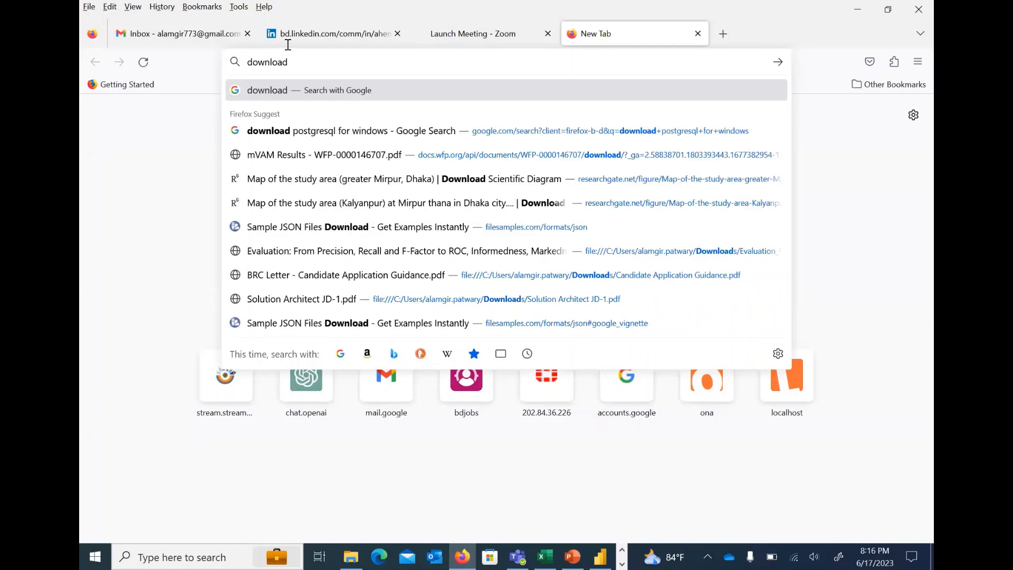
text( power )
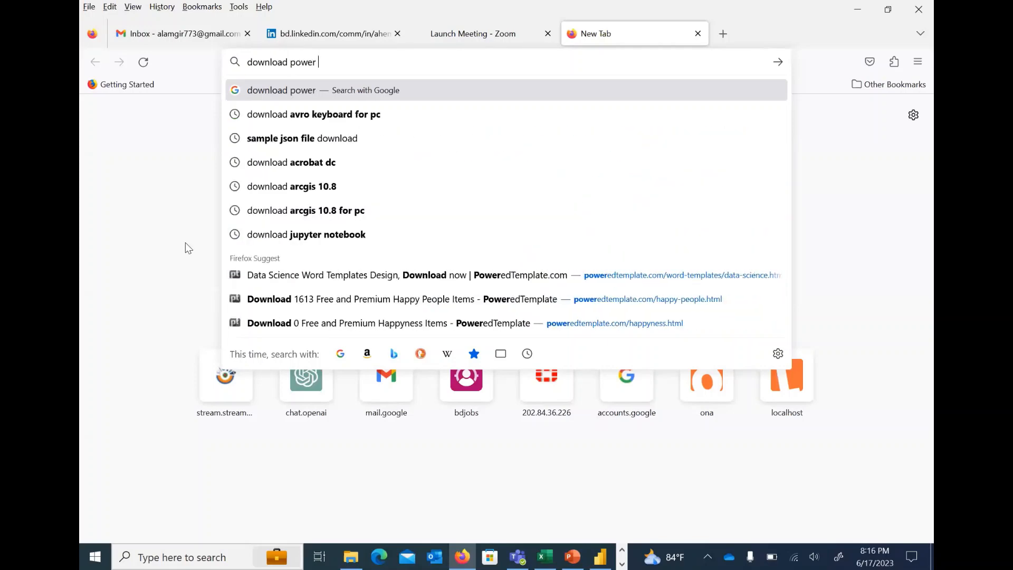
text(bi)
key(Return)
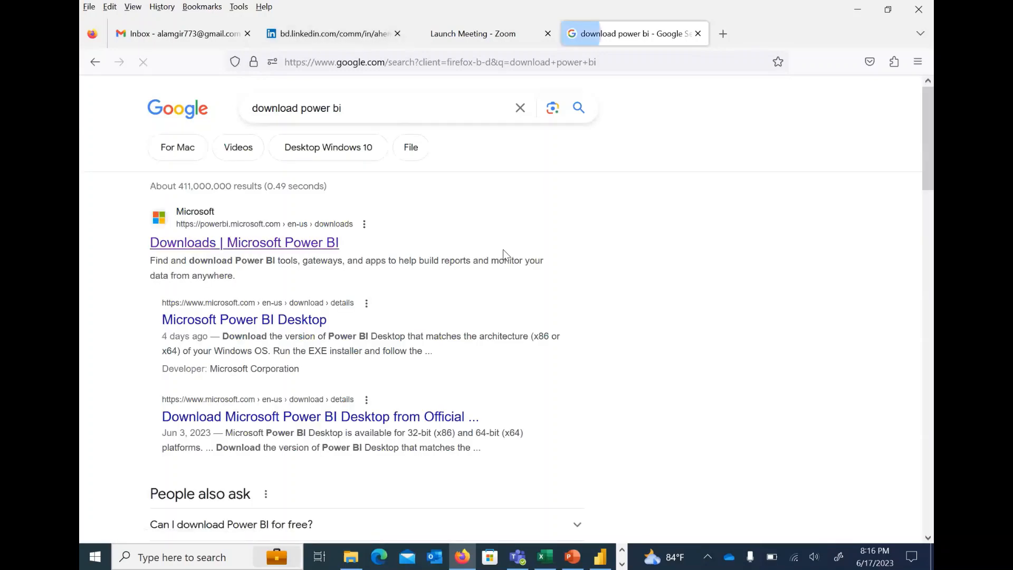
click(503, 250)
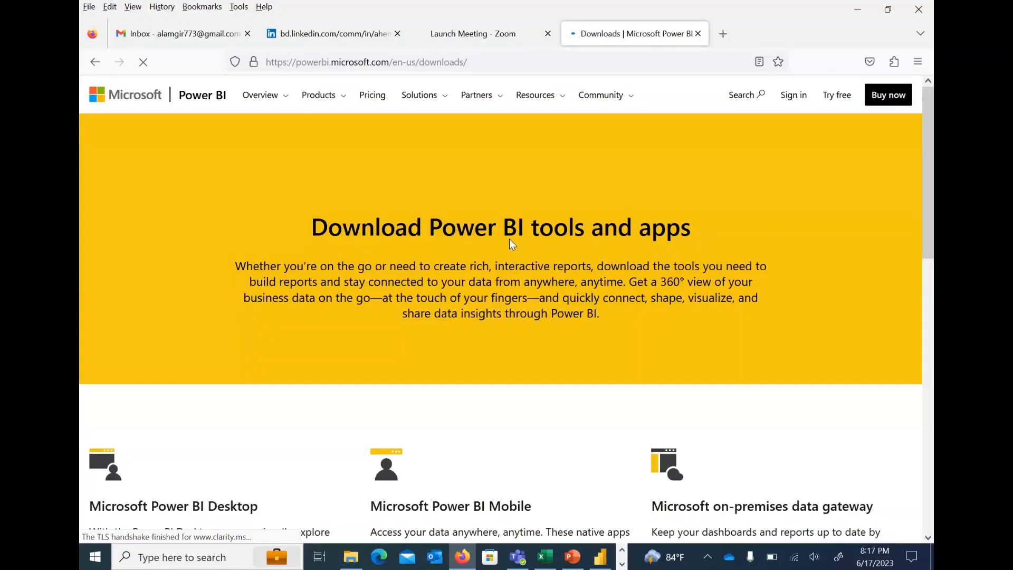
Examine the downloads page for the Microsoft Power BI Desktop section and its Download link
scroll(510, 244, down, 3)
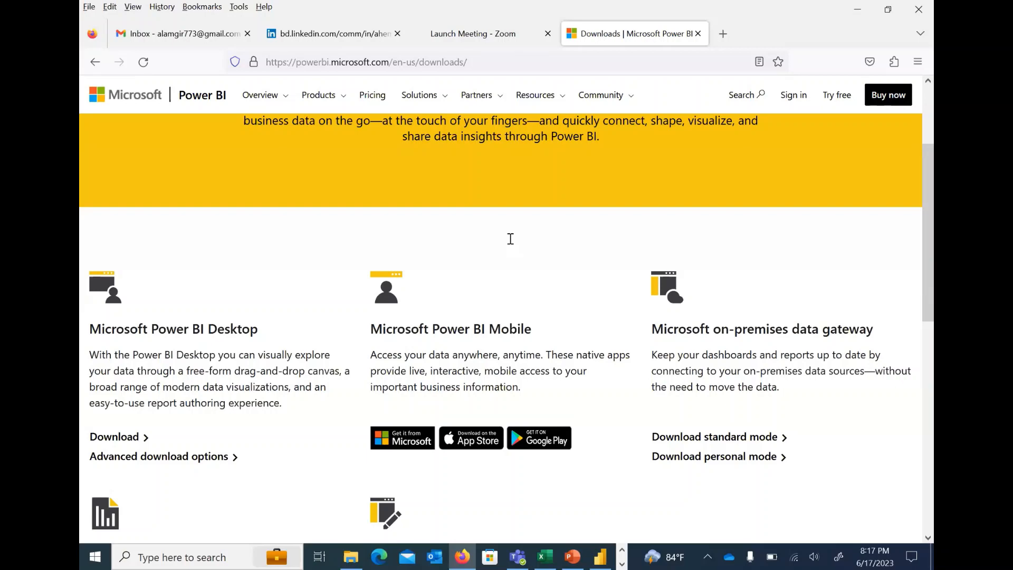
scroll(570, 229, up, 3)
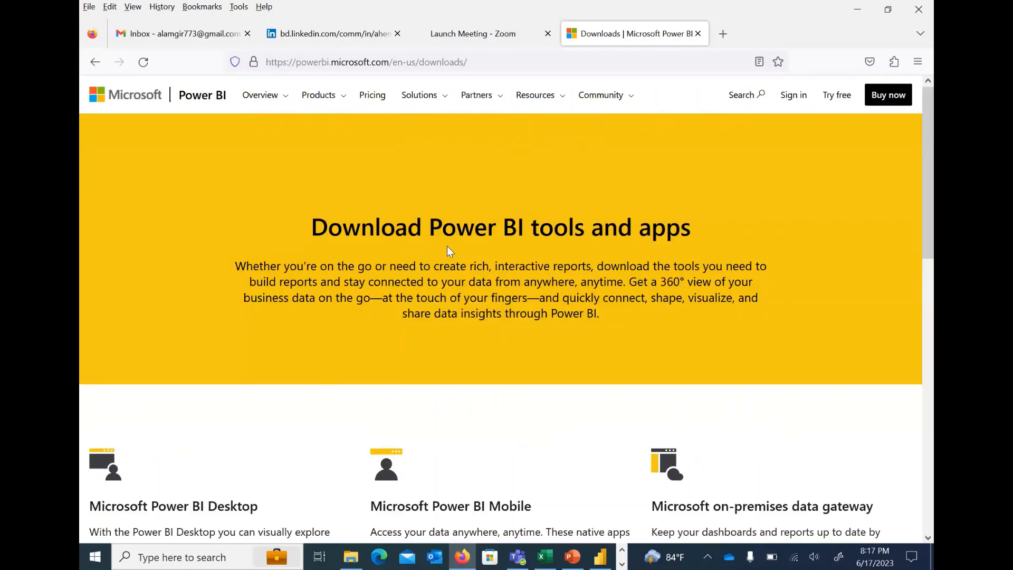
scroll(124, 348, down, 3)
drag(91, 332, 193, 333)
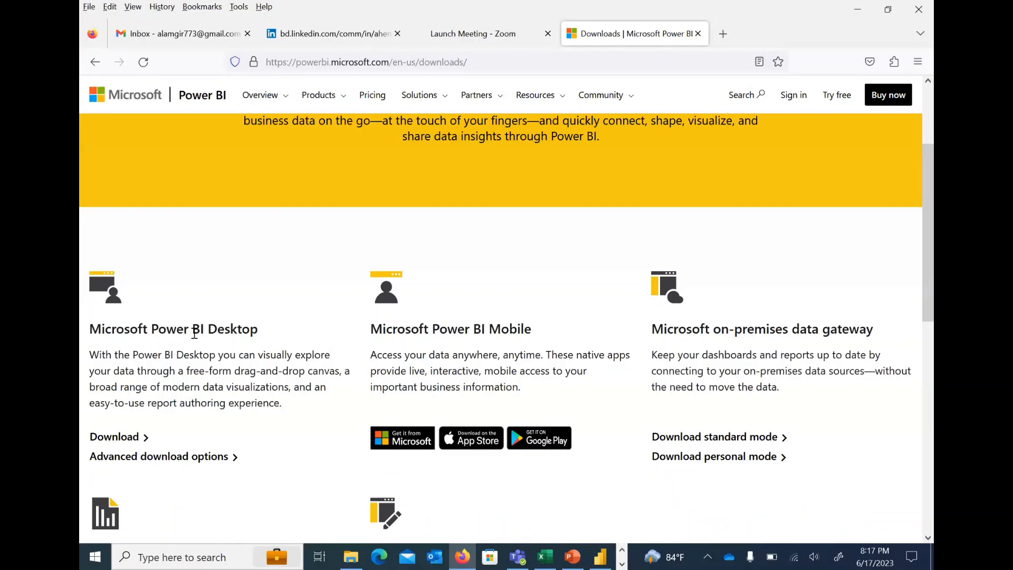
drag(305, 317, 226, 324)
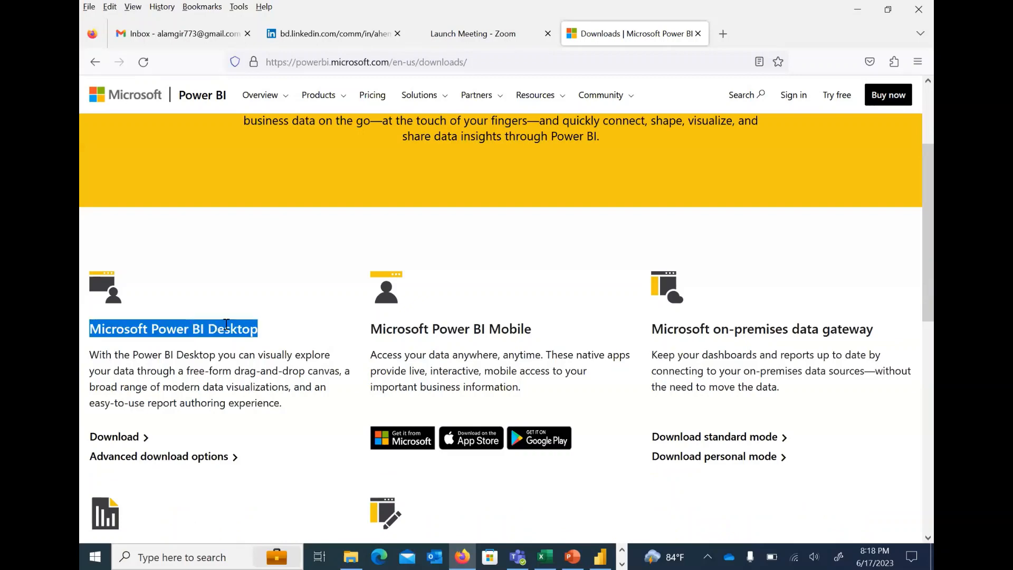
scroll(165, 370, down, 1)
scroll(84, 371, down, 1)
drag(83, 372, 158, 364)
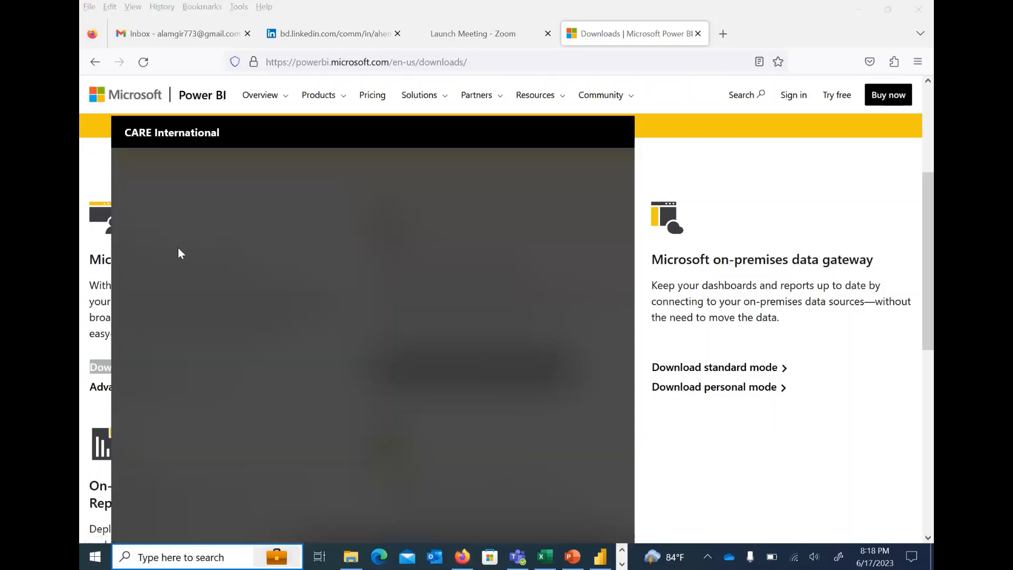
Launch the installed Power BI Desktop app and dismiss its start screen to reach a blank report
text(power)
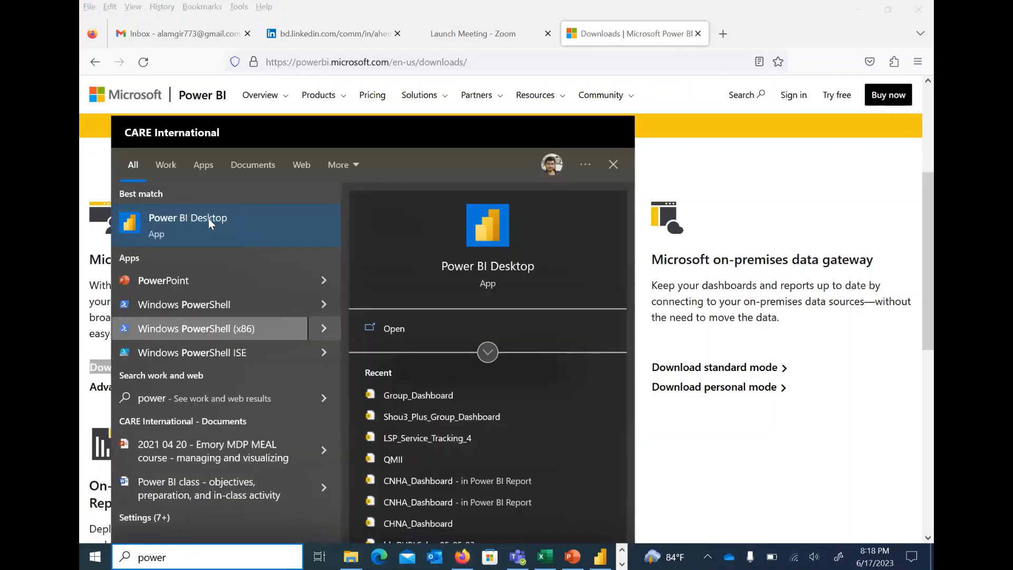
click(166, 217)
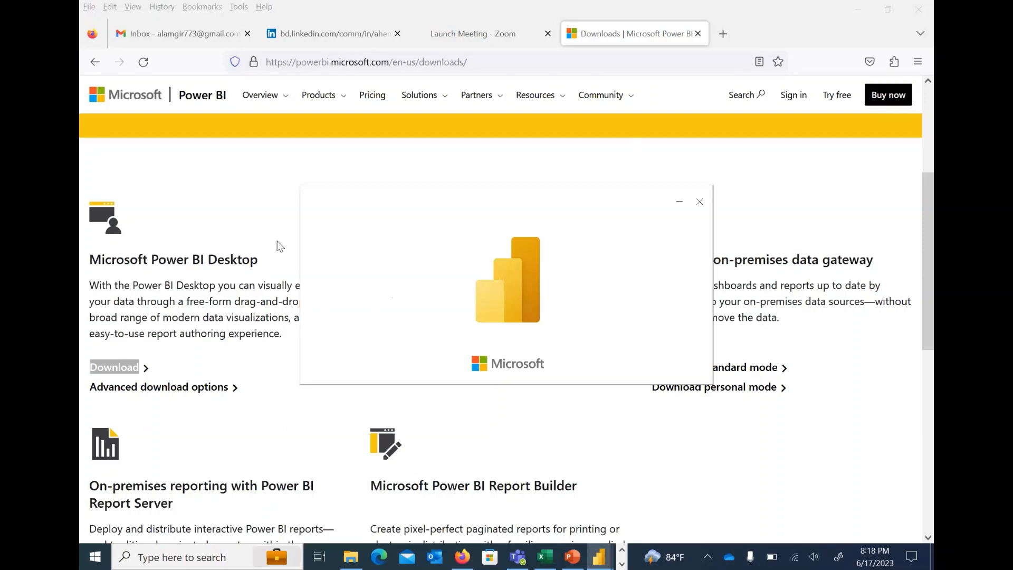
mouse_move(599, 556)
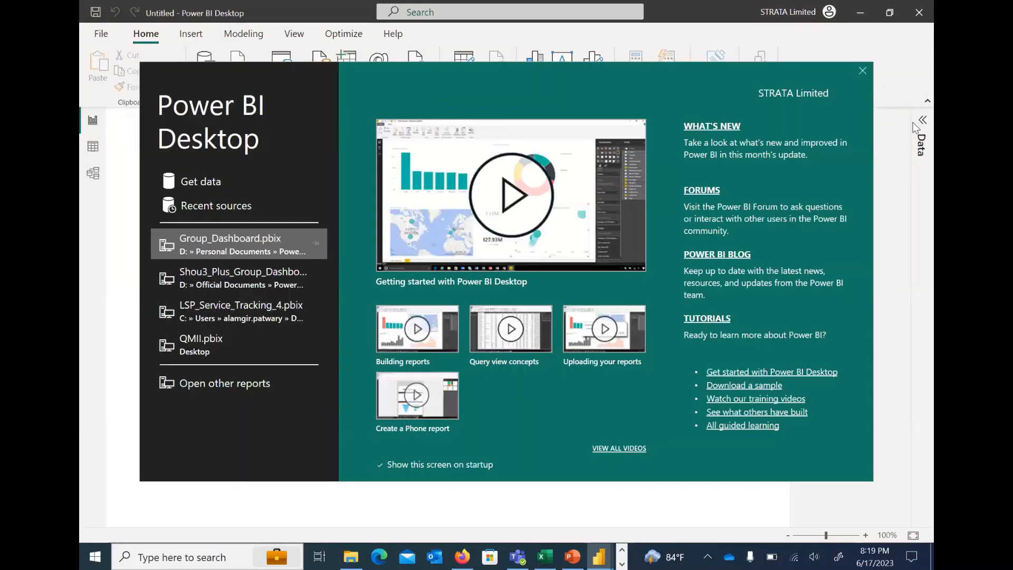
click(862, 70)
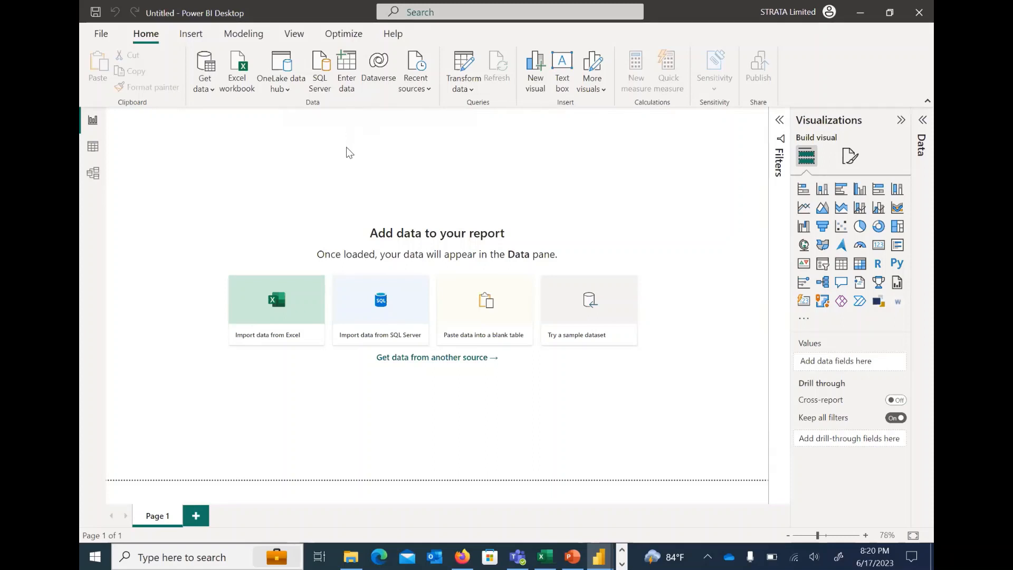
Review the data sources available under Get Data, including the full connector list and the Database category, without connecting to any
click(211, 91)
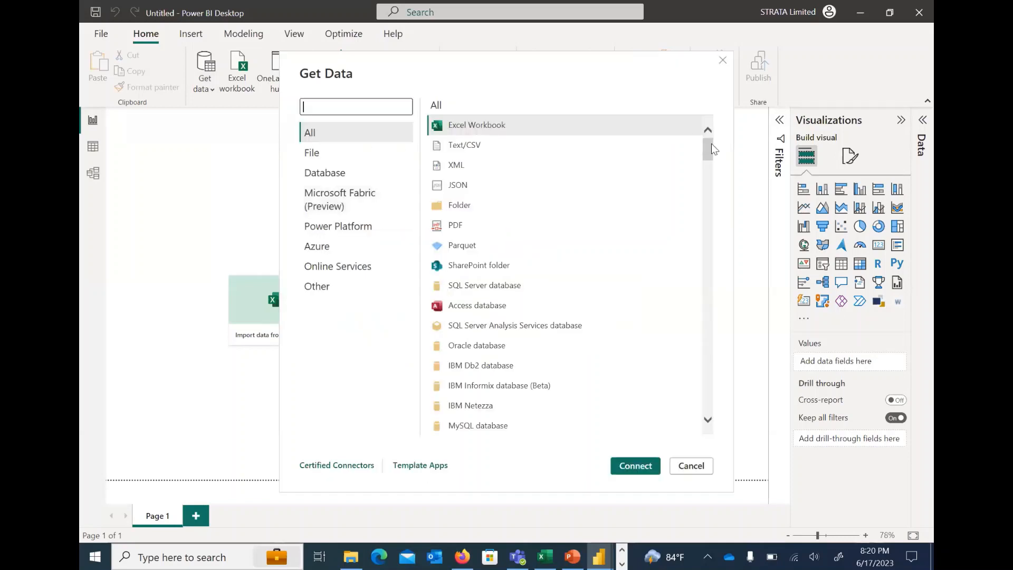
scroll(717, 226, down, 3)
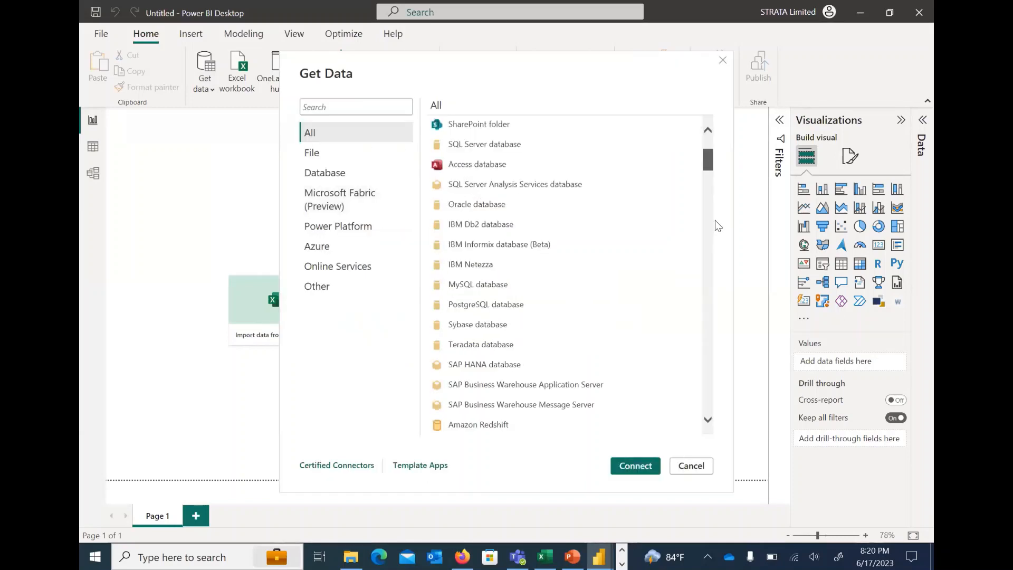
scroll(701, 159, down, 15)
scroll(695, 136, up, 20)
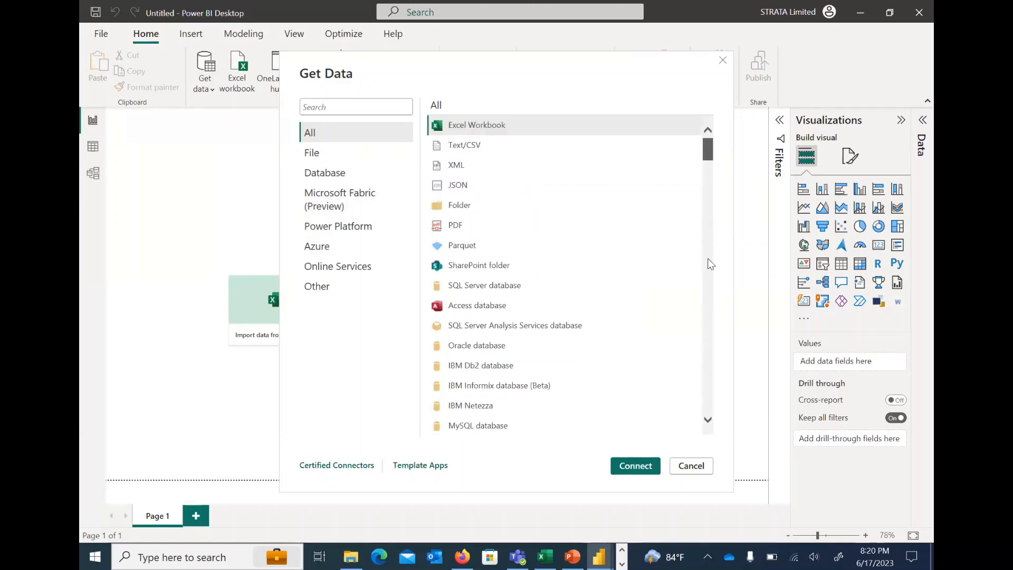
scroll(707, 307, down, 10)
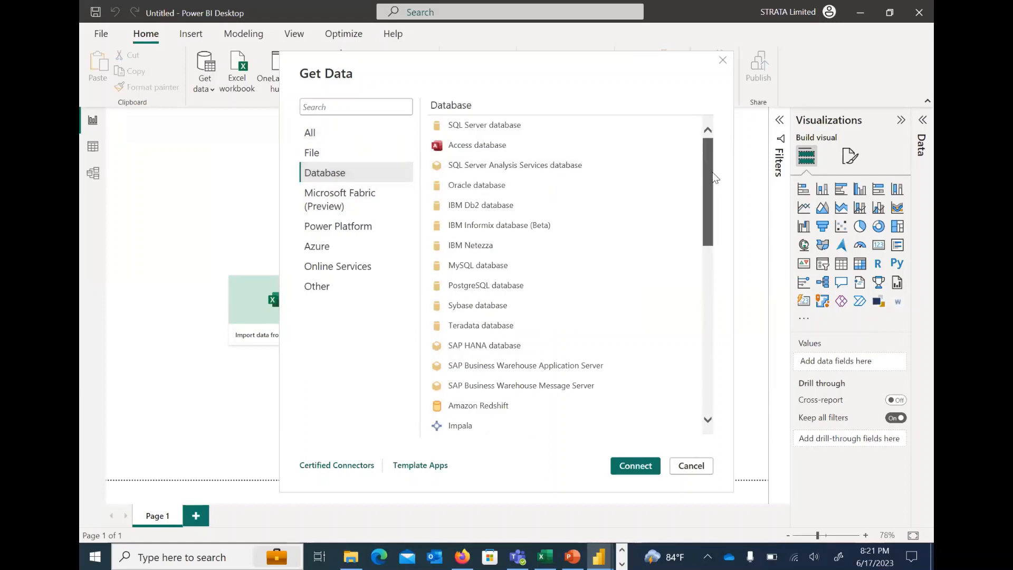
scroll(715, 235, down, 3)
scroll(714, 258, down, 7)
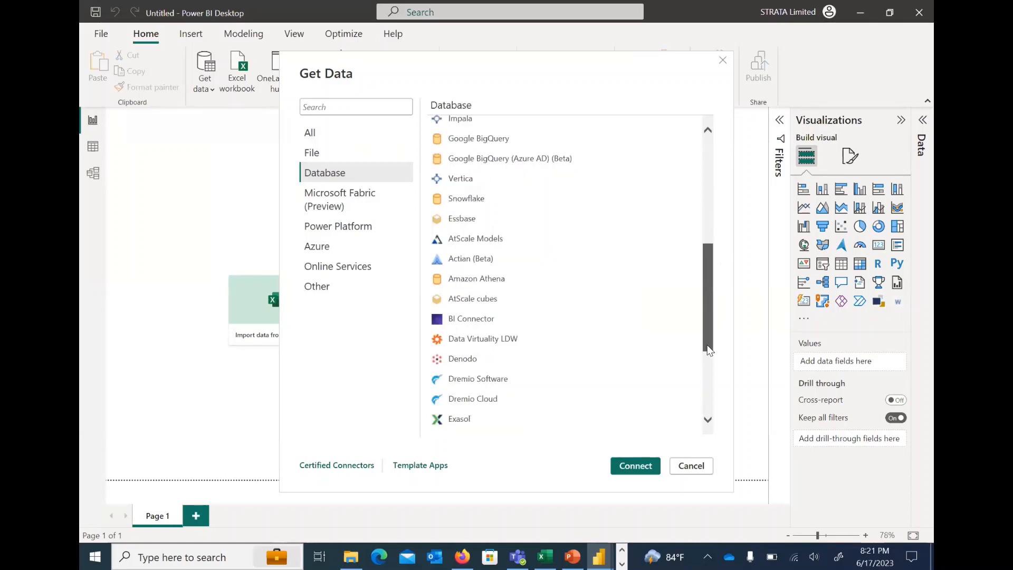
scroll(686, 129, up, 10)
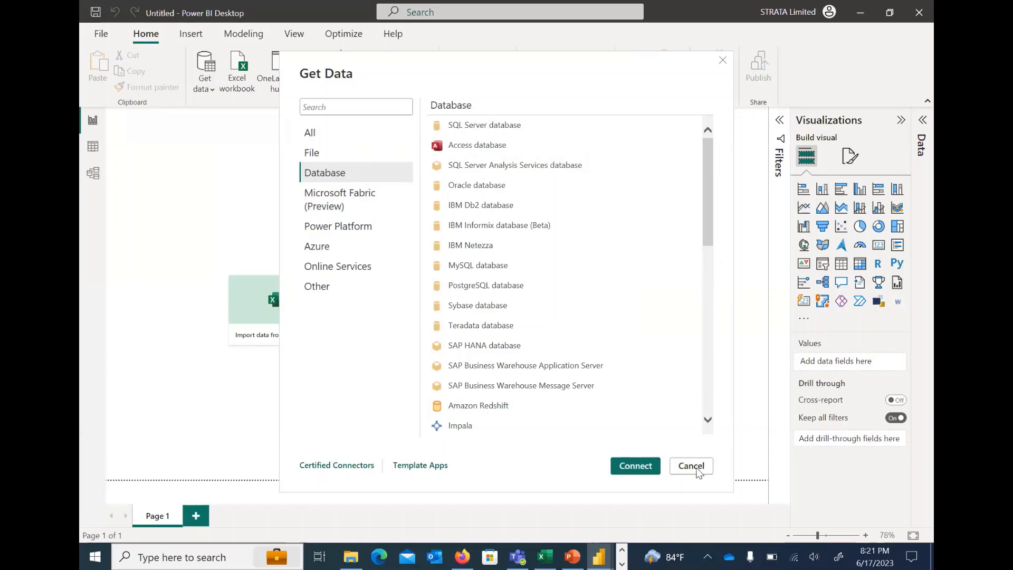
click(695, 468)
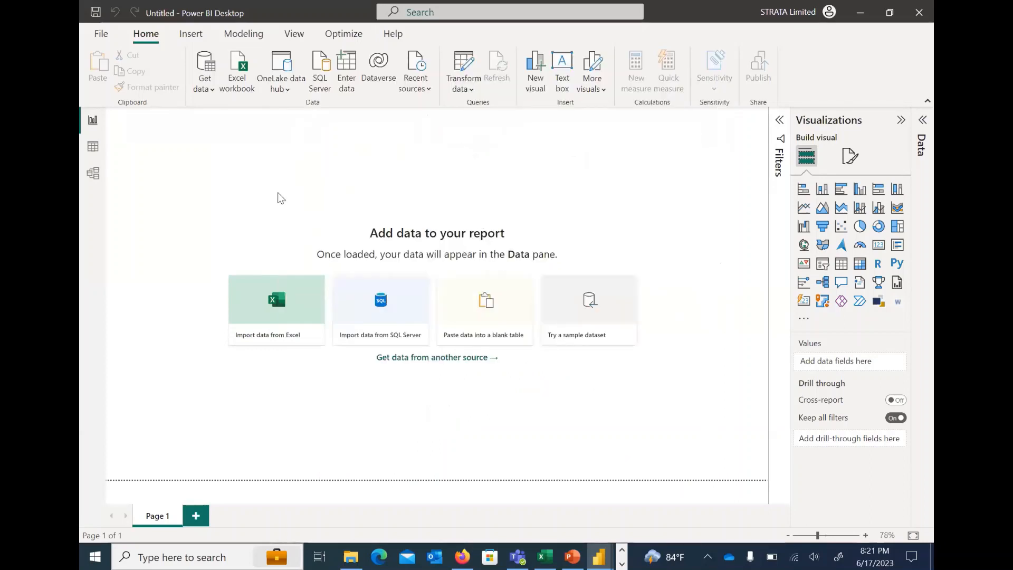
click(212, 89)
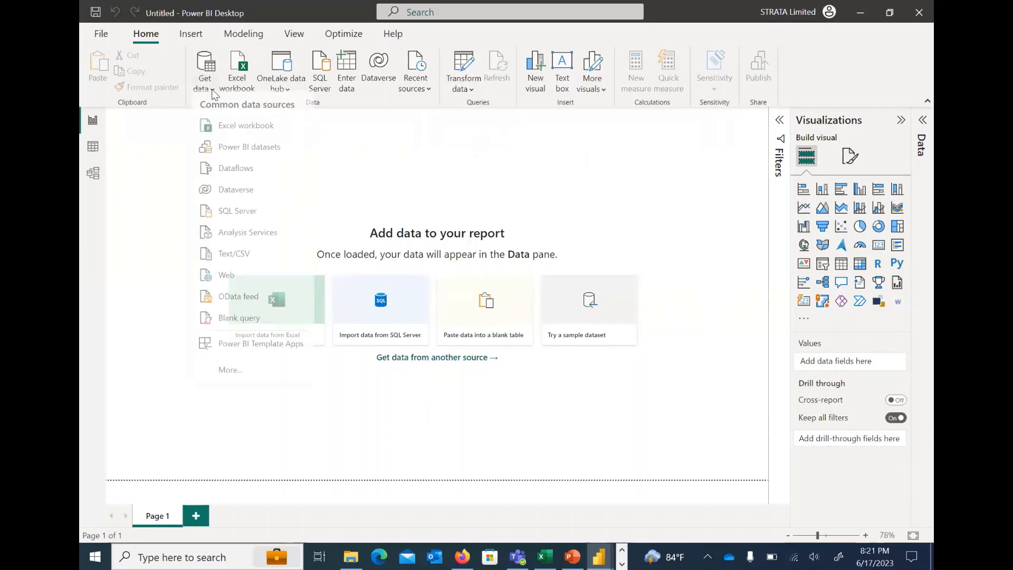
click(458, 158)
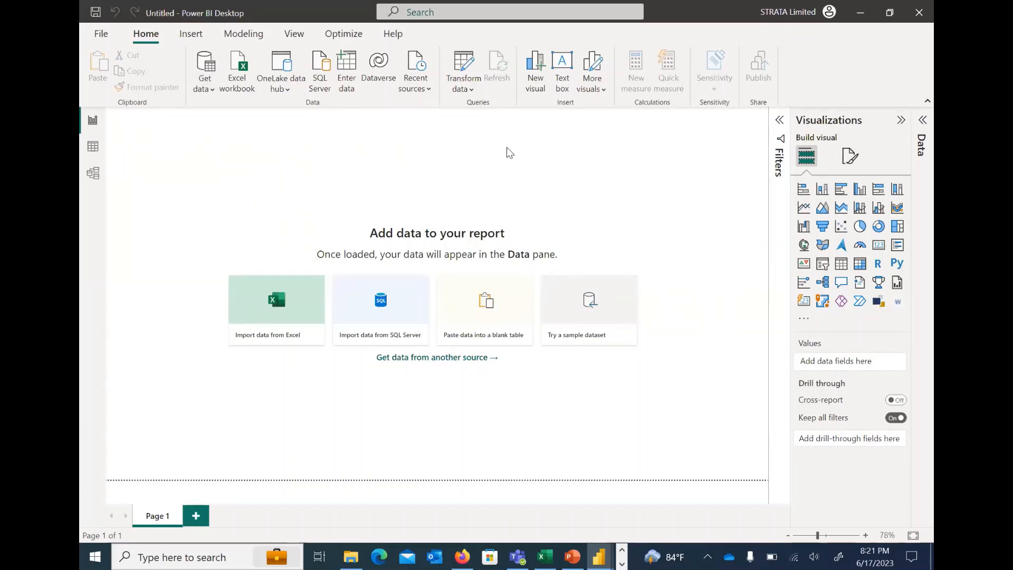
Expand the Filters and Data panes beside the report canvas
click(780, 124)
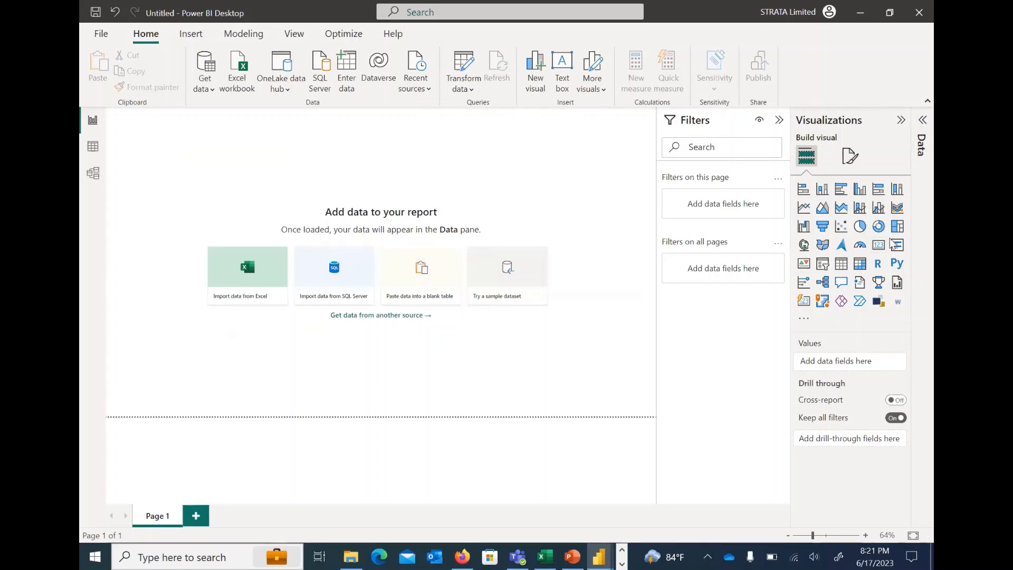
click(918, 145)
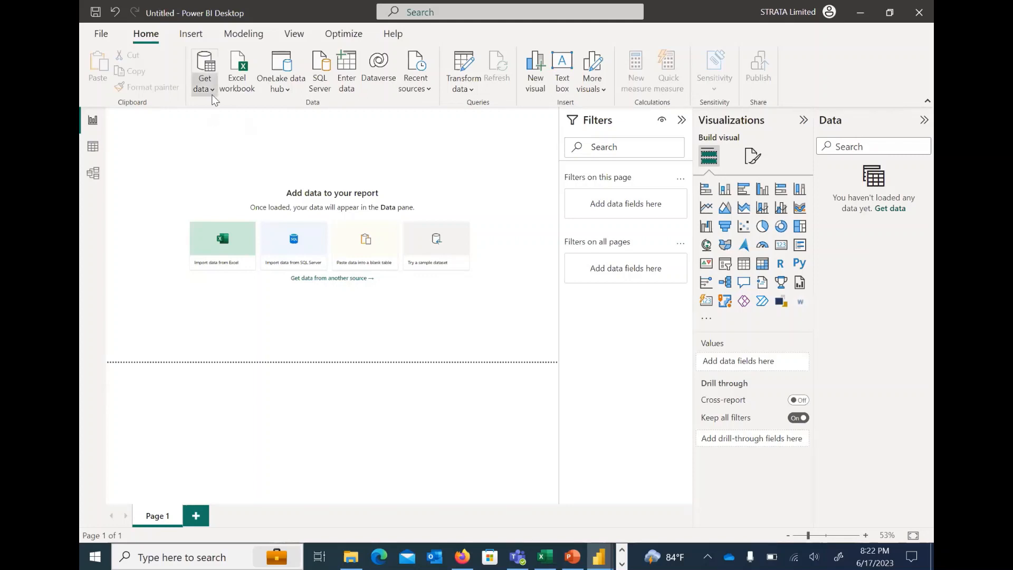
Connect to the Report_Dataset_Excel workbook, select and preview its Report_Dataset sheet, and open it in Power Query Editor
click(213, 89)
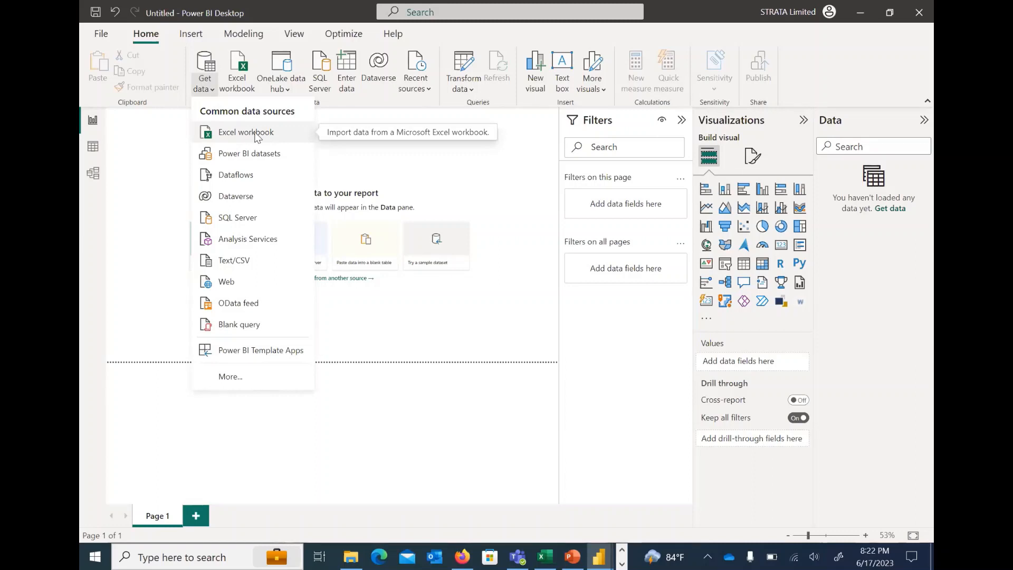
click(257, 137)
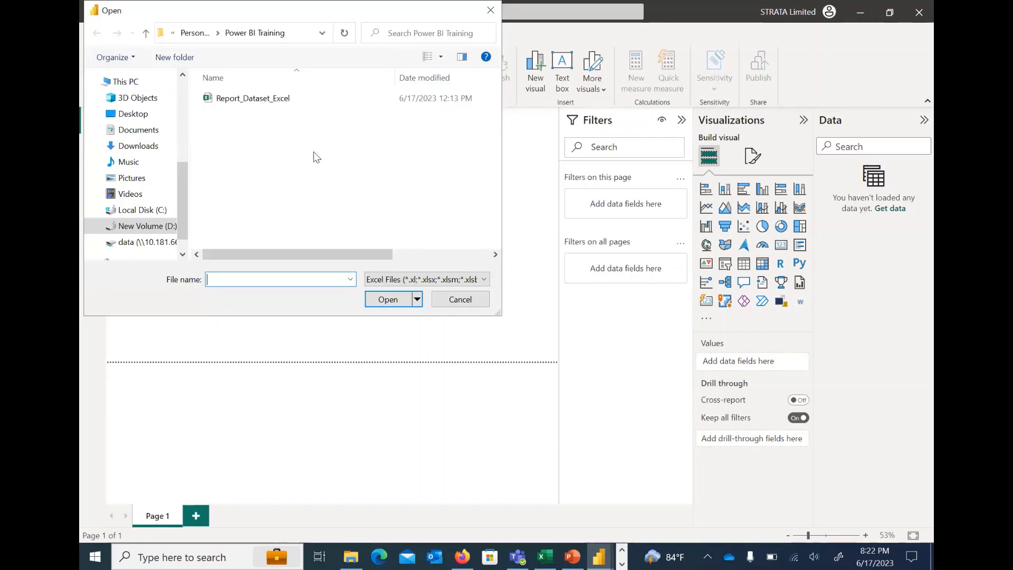
click(288, 99)
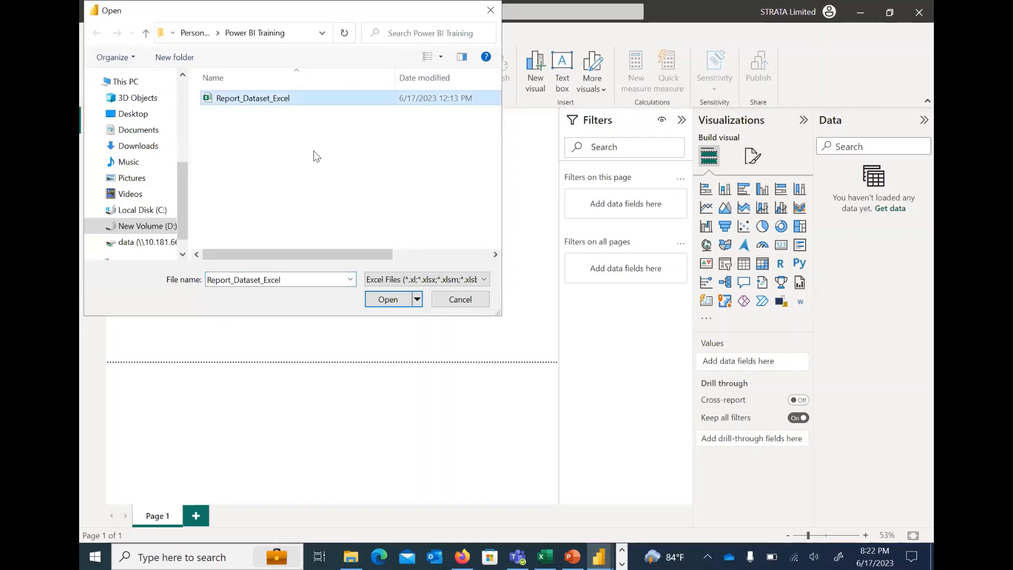
click(385, 303)
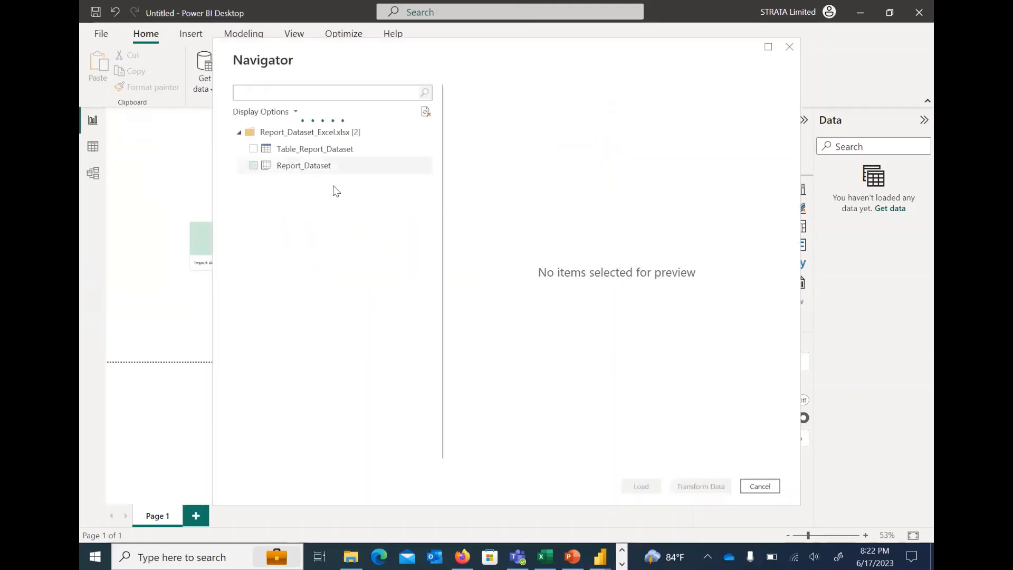
click(254, 166)
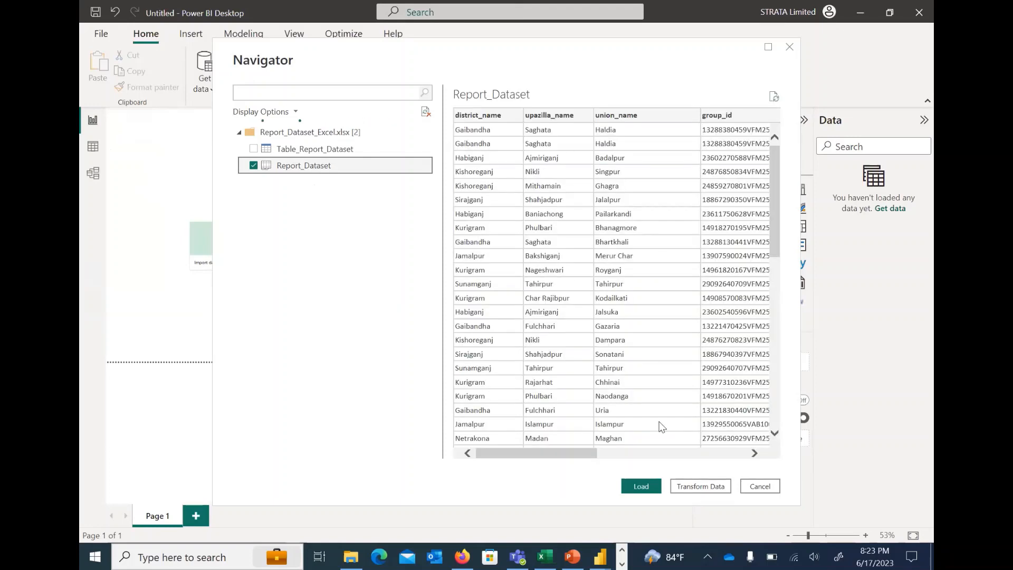
drag(533, 452, 757, 439)
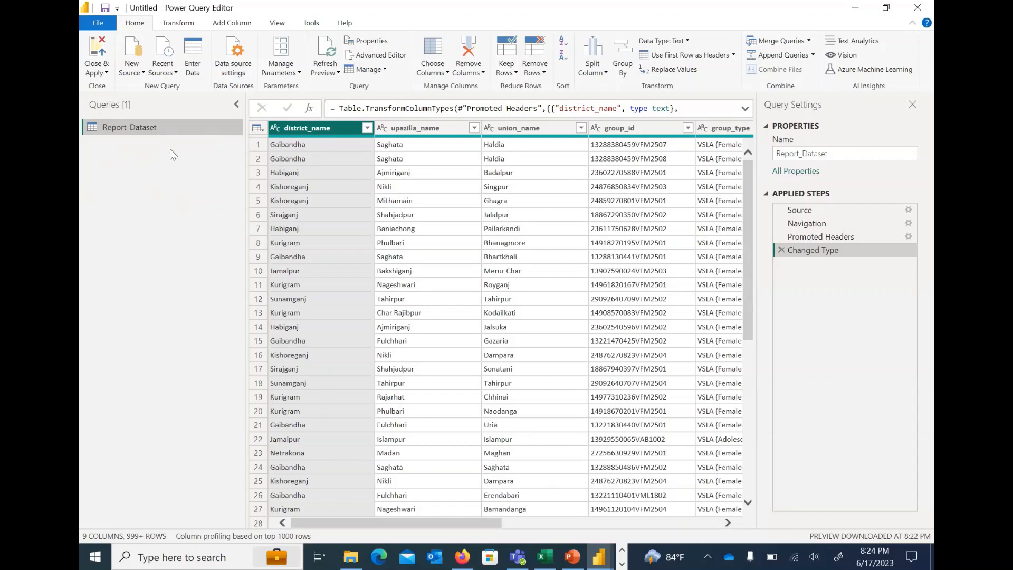
Rename the Report_Dataset query to Power_BI_Group_Datset
right_click(151, 129)
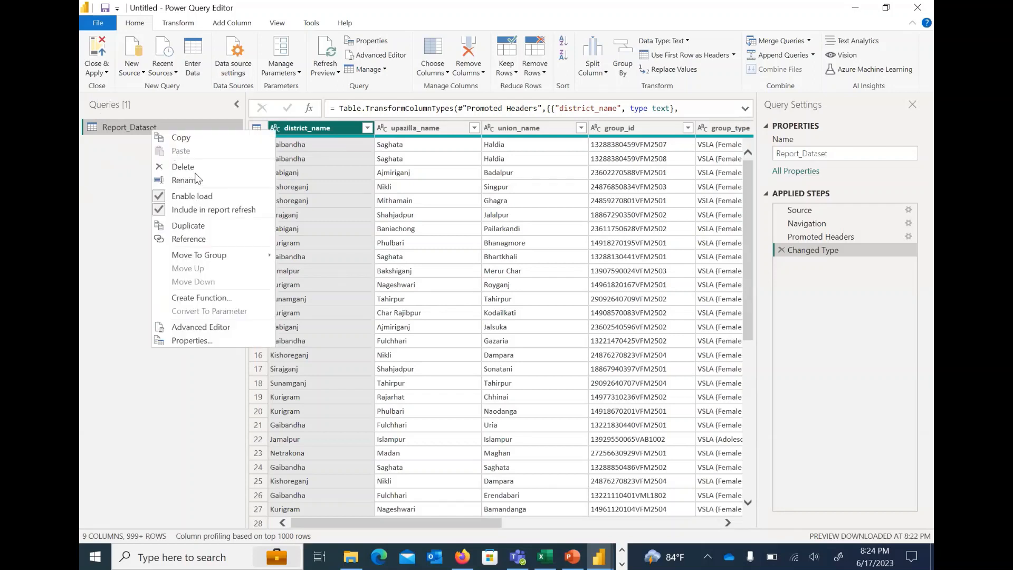
click(122, 131)
right_click(122, 131)
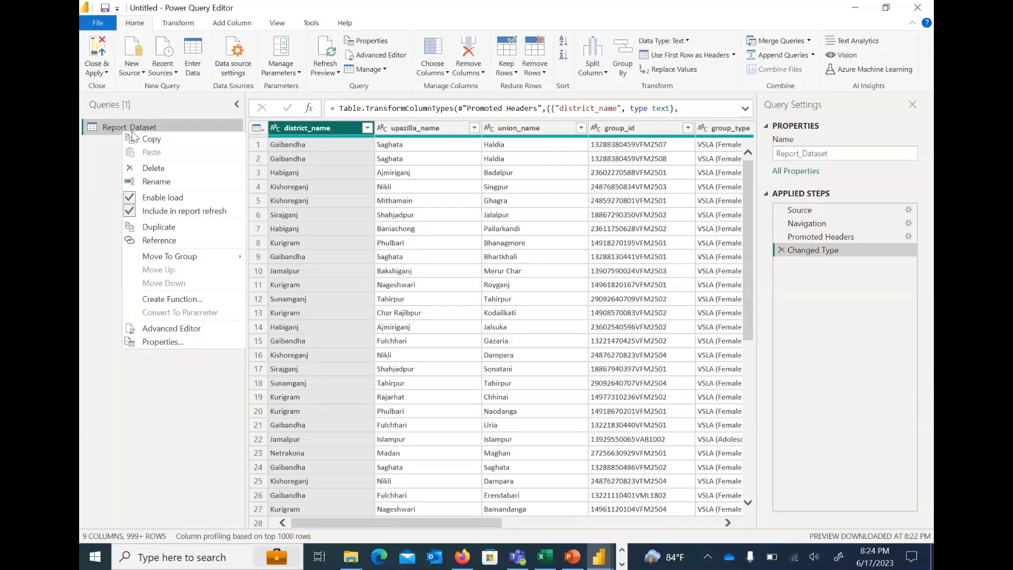
click(185, 182)
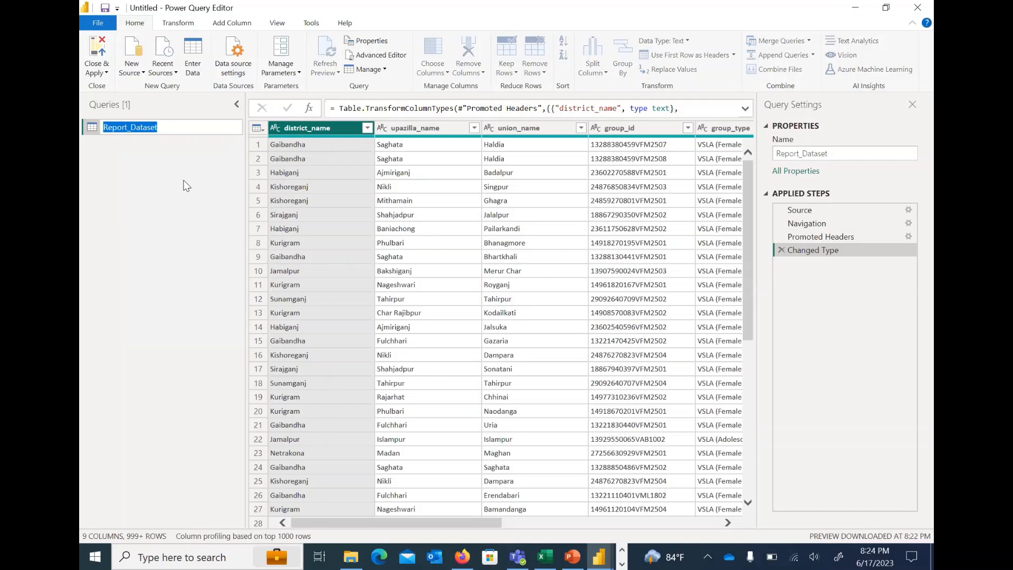
text(Power_BBI_Group_Datset)
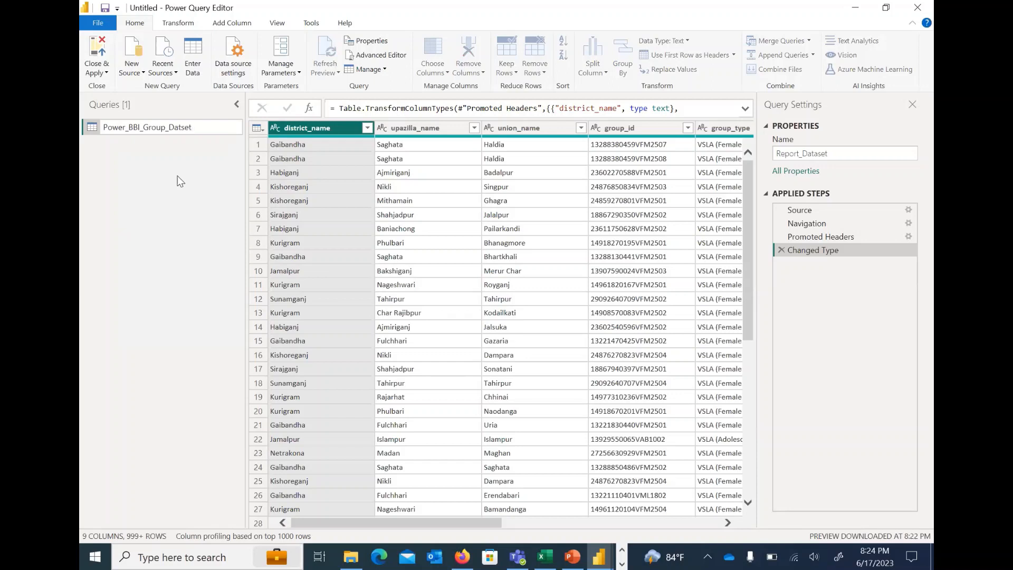
click(139, 129)
key(BackSpace)
key(Return)
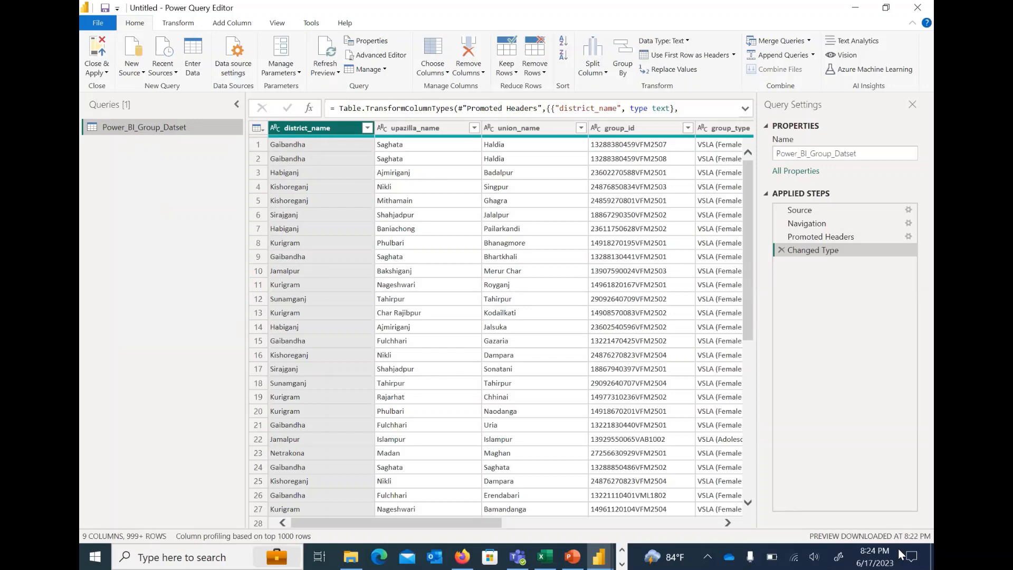
Review the column operations and available data types for the district_name column without changing anything
right_click(303, 132)
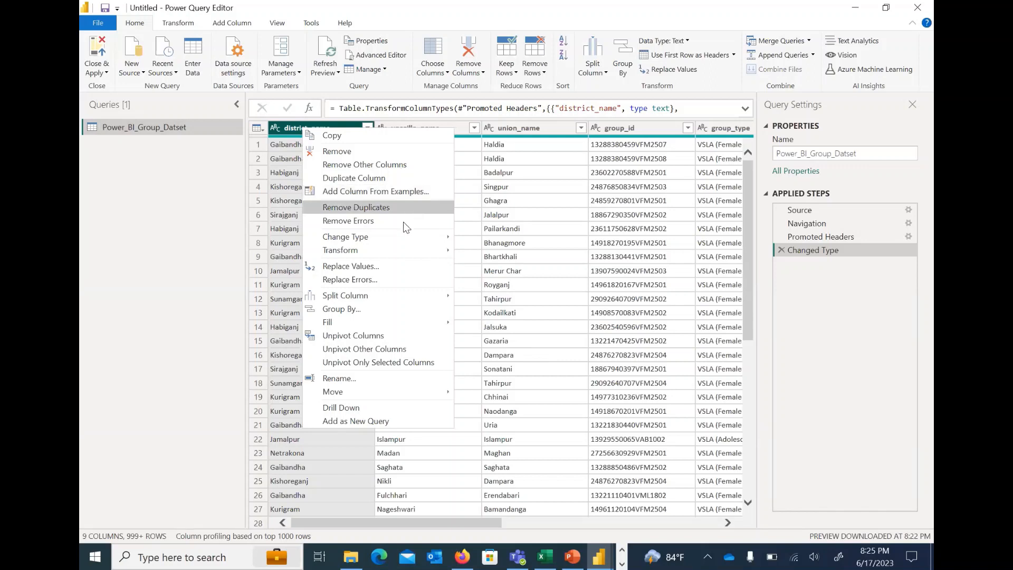
mouse_move(381, 240)
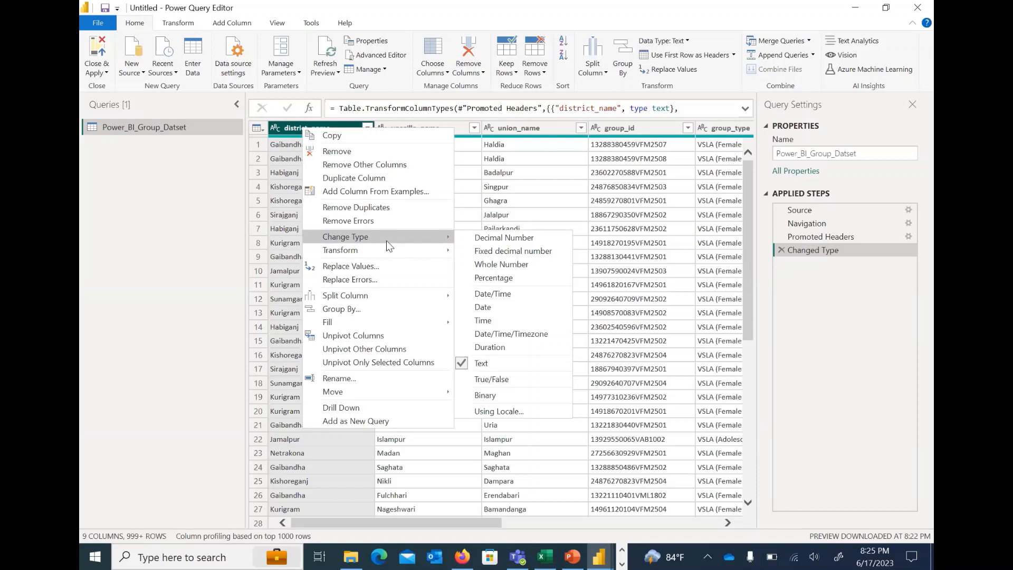
click(615, 158)
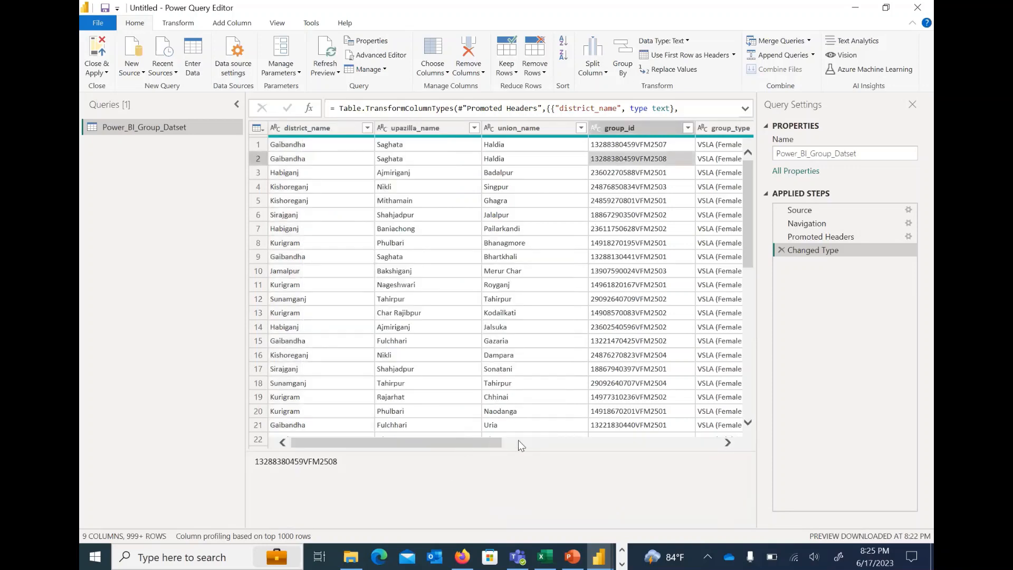
Change the member_id column's data type to Text, replacing the current type conversion
drag(462, 441, 618, 441)
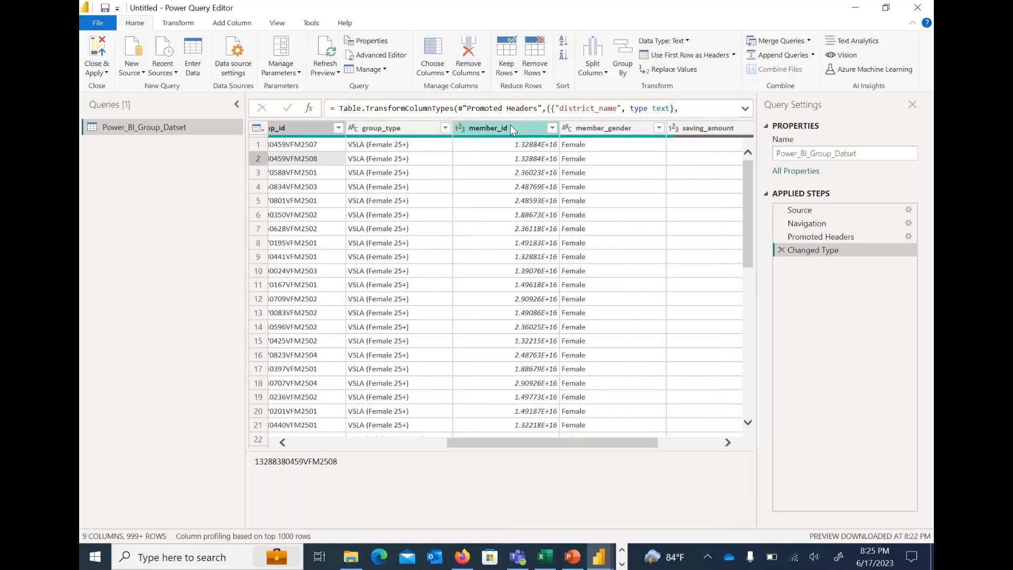
click(511, 125)
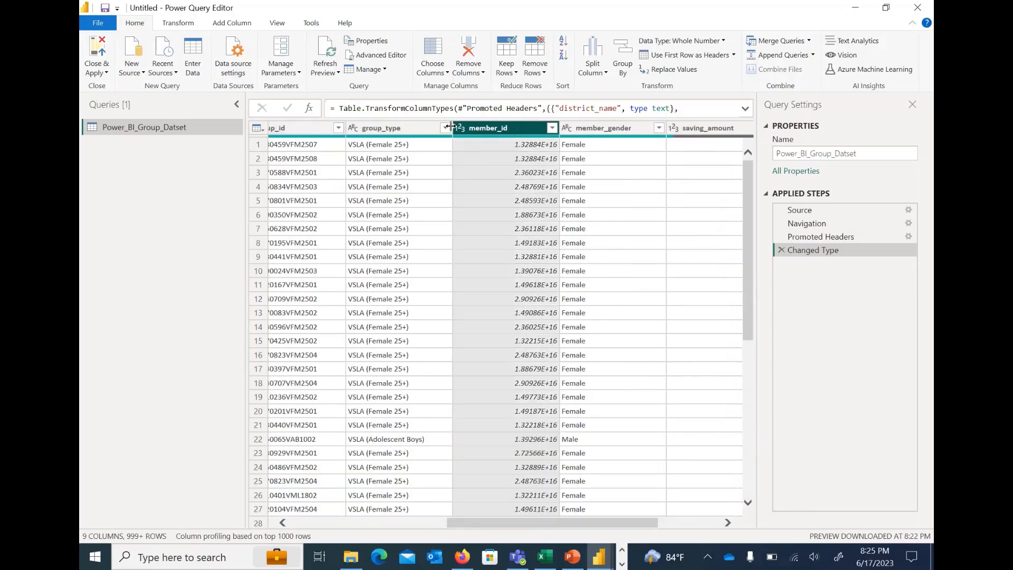
right_click(488, 127)
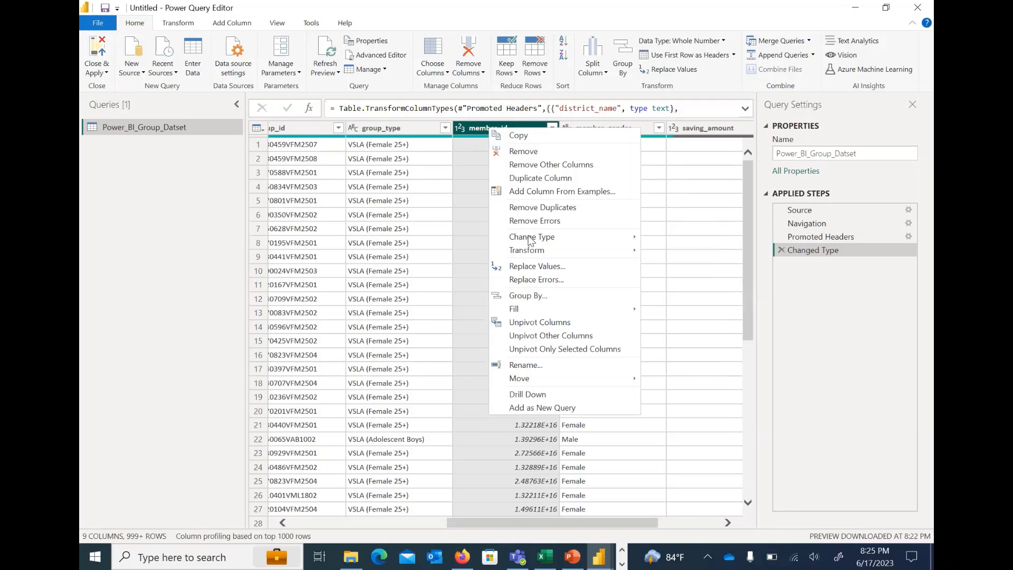
mouse_move(530, 240)
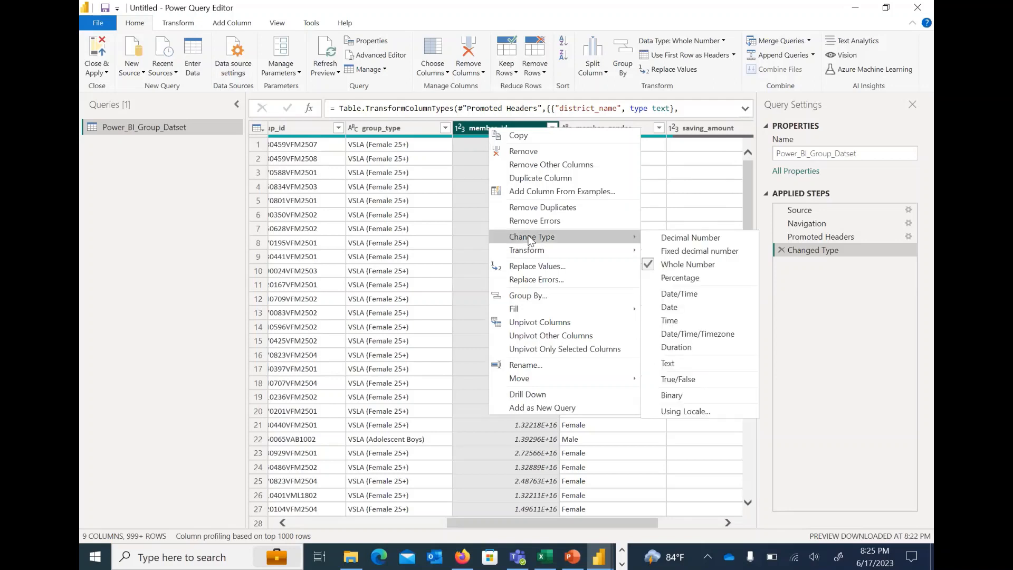
click(714, 365)
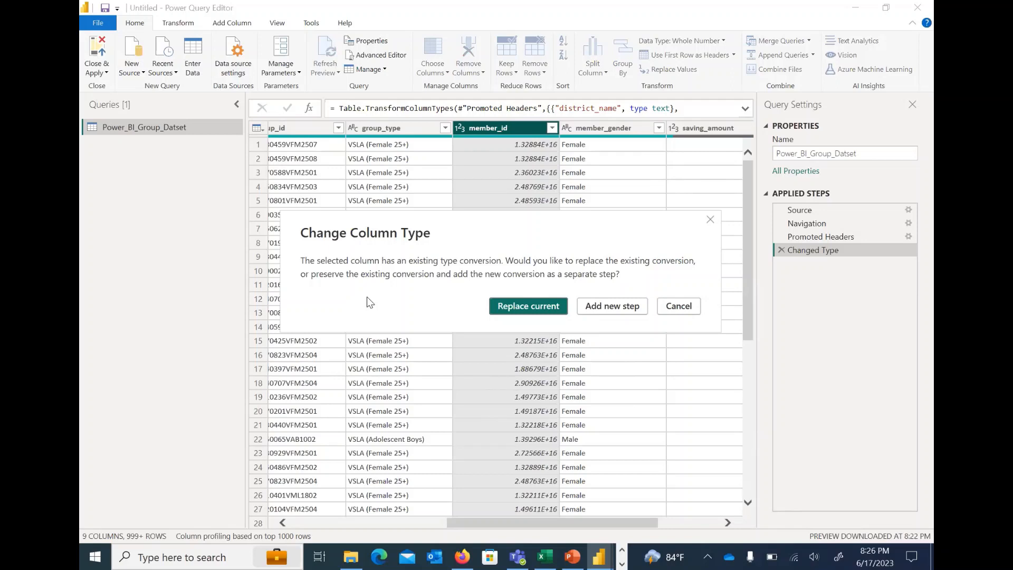
click(530, 307)
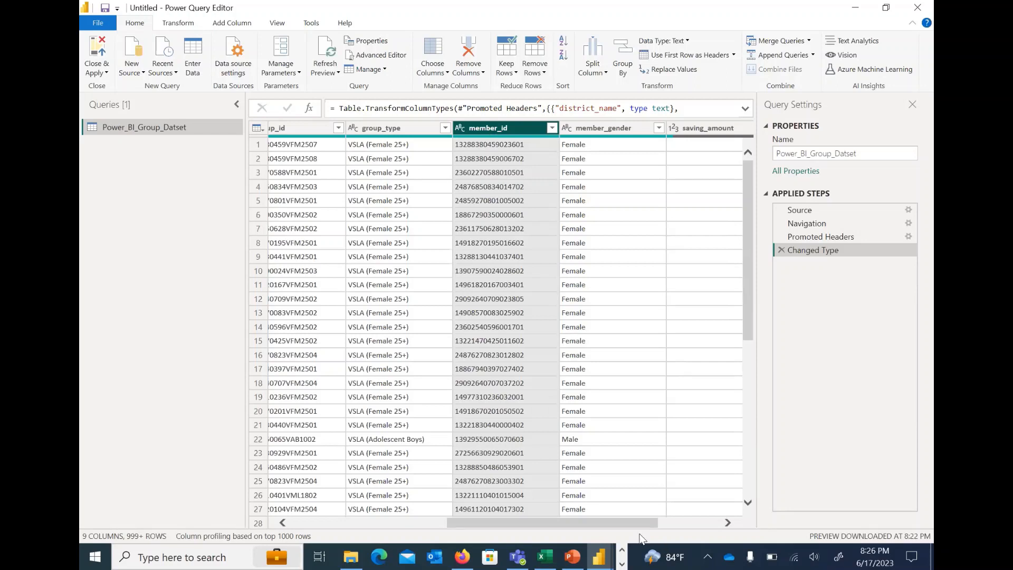
Examine the distinct values in the saving_amount column's filter list without applying a filter
drag(636, 522, 741, 515)
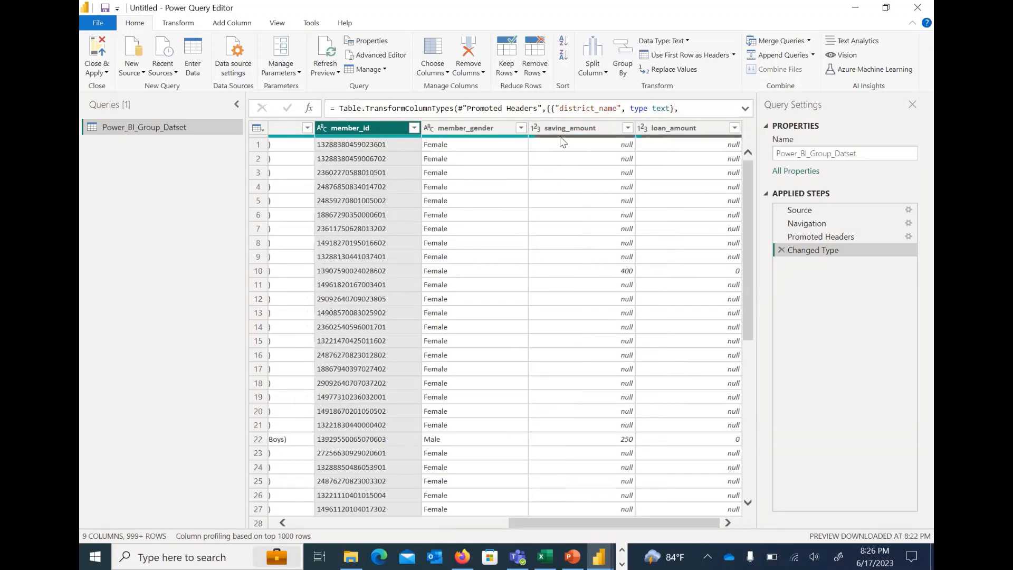
click(612, 148)
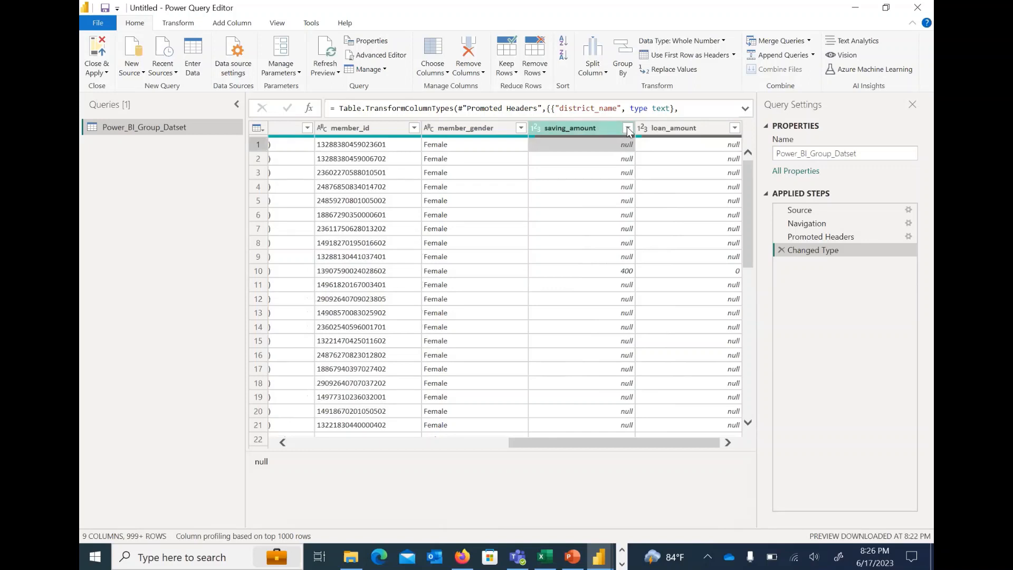
click(628, 132)
click(628, 129)
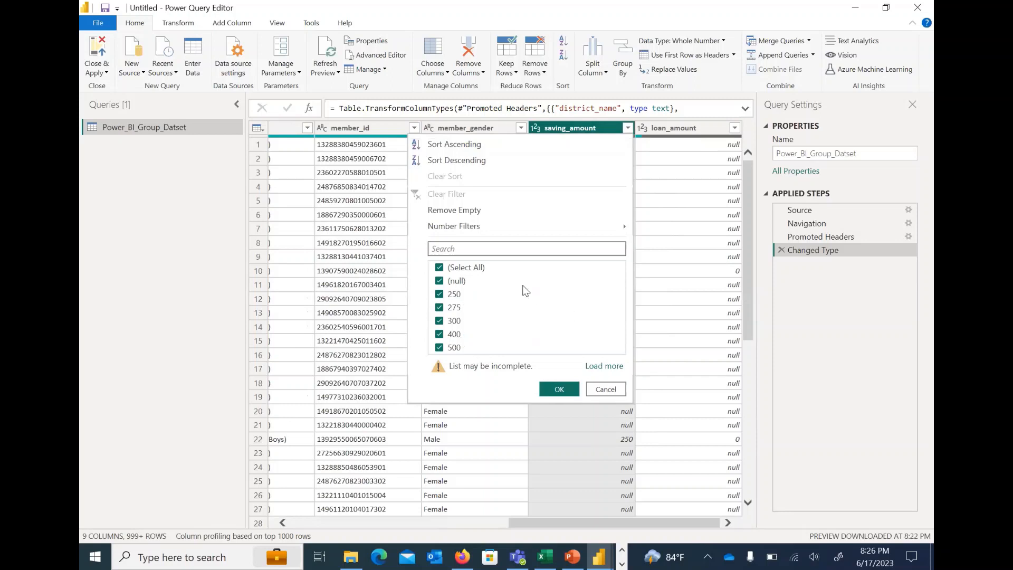
click(605, 390)
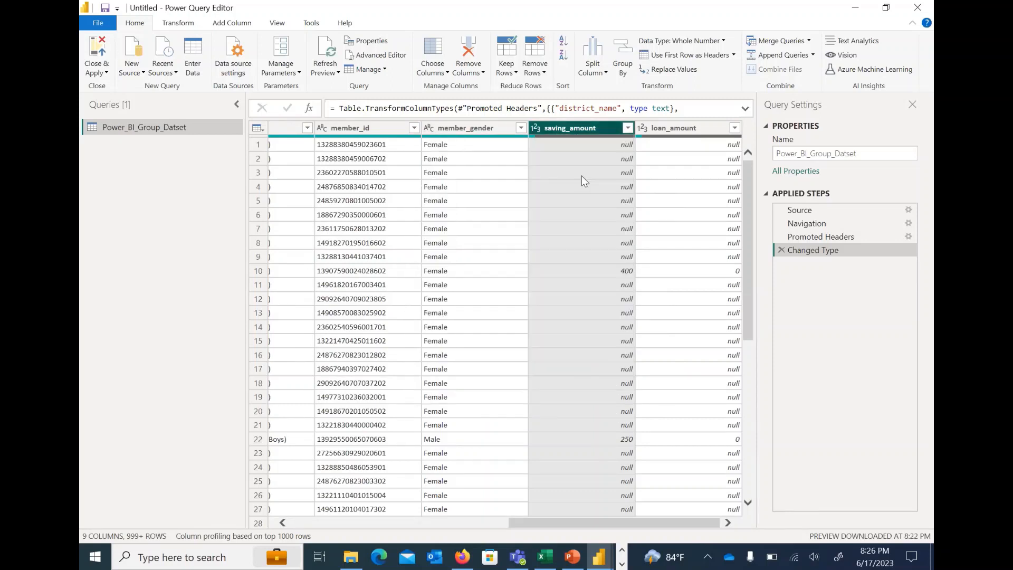
Replace the null values in the saving_amount column with 0
click(592, 148)
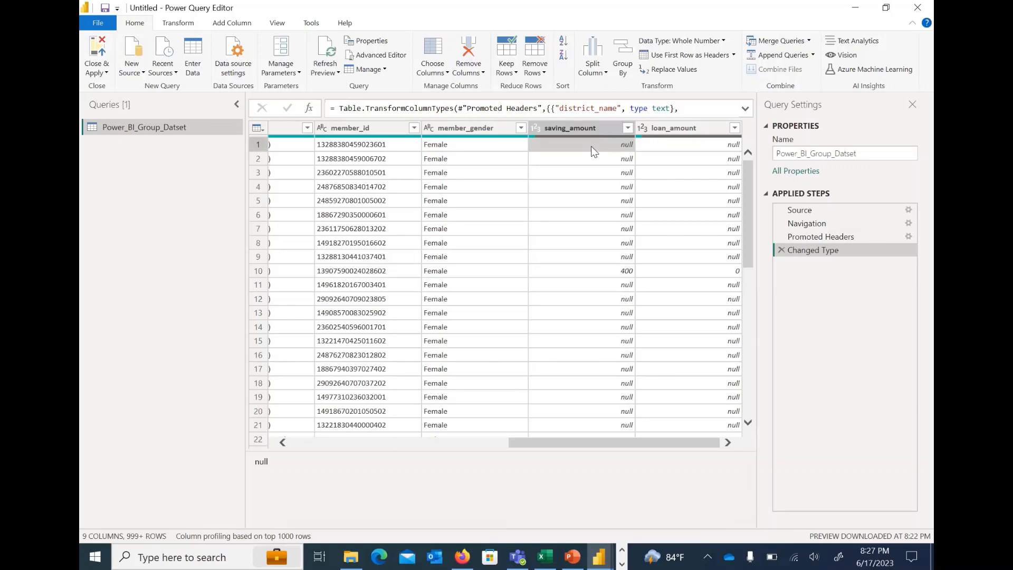
right_click(593, 151)
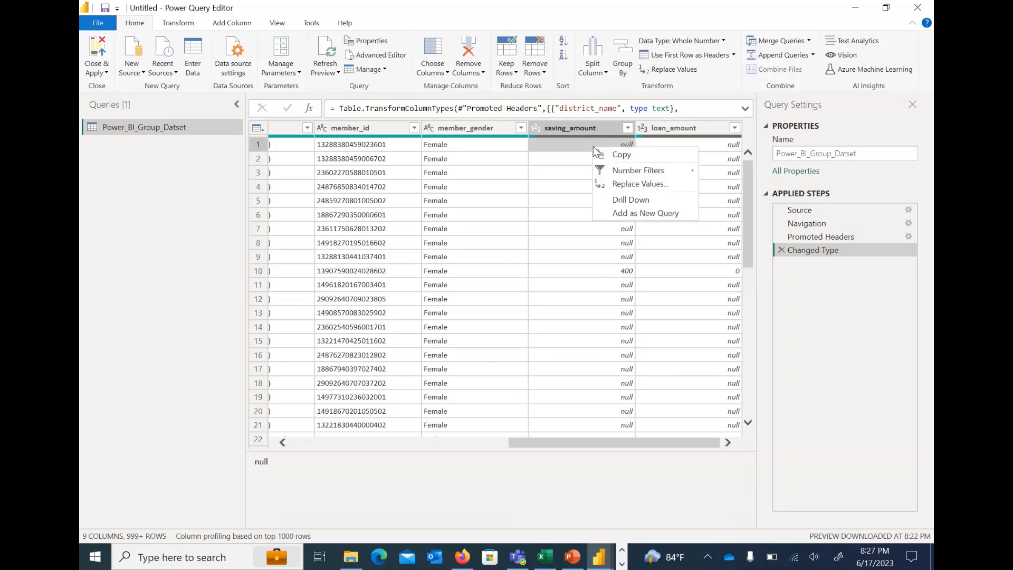
mouse_move(626, 170)
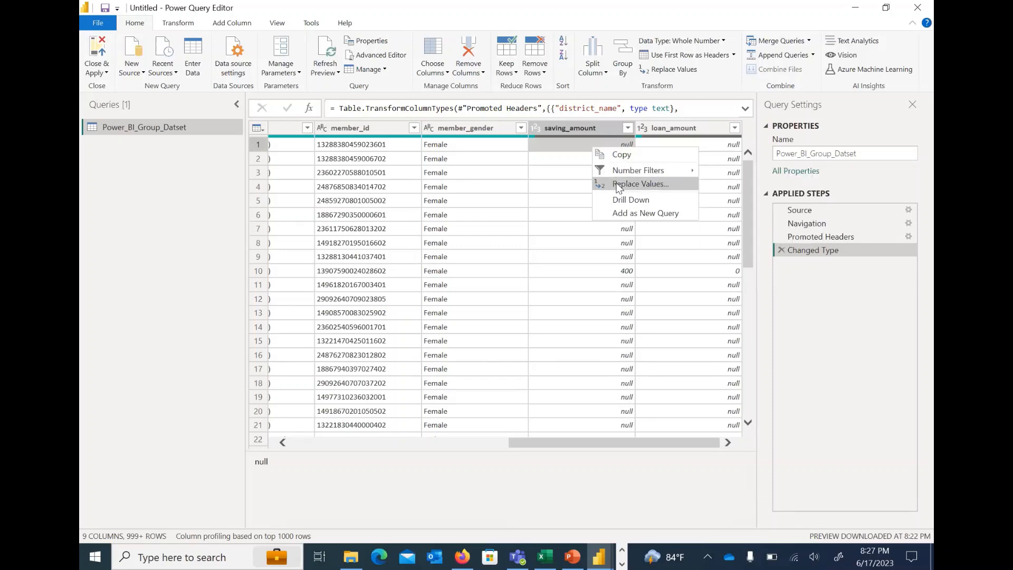
click(619, 184)
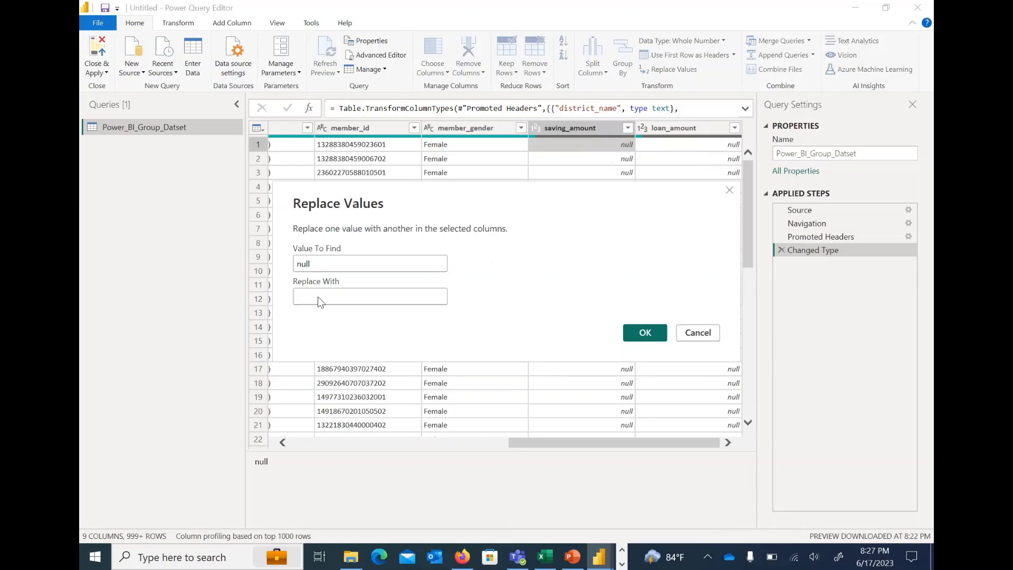
text(0)
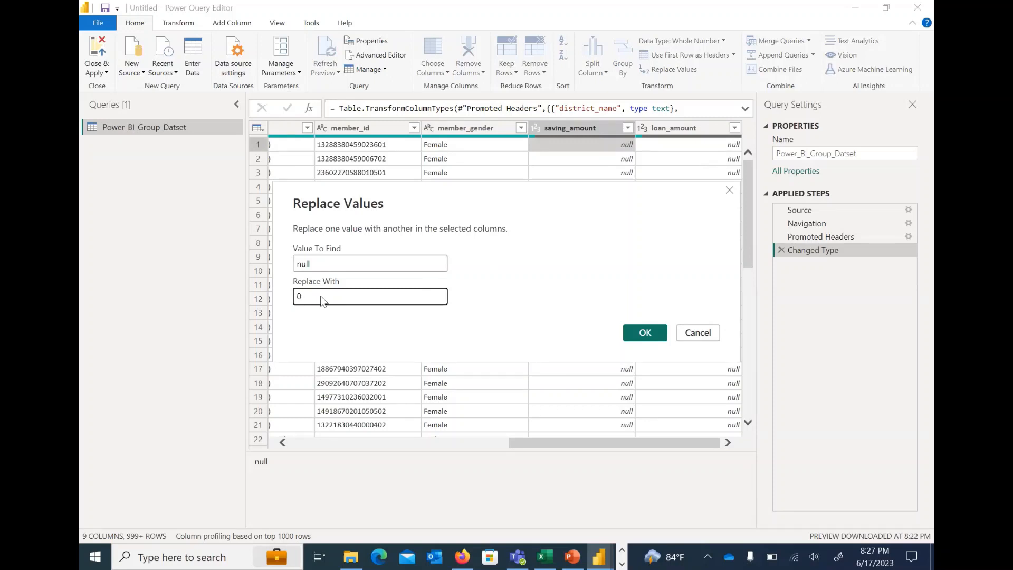
click(638, 337)
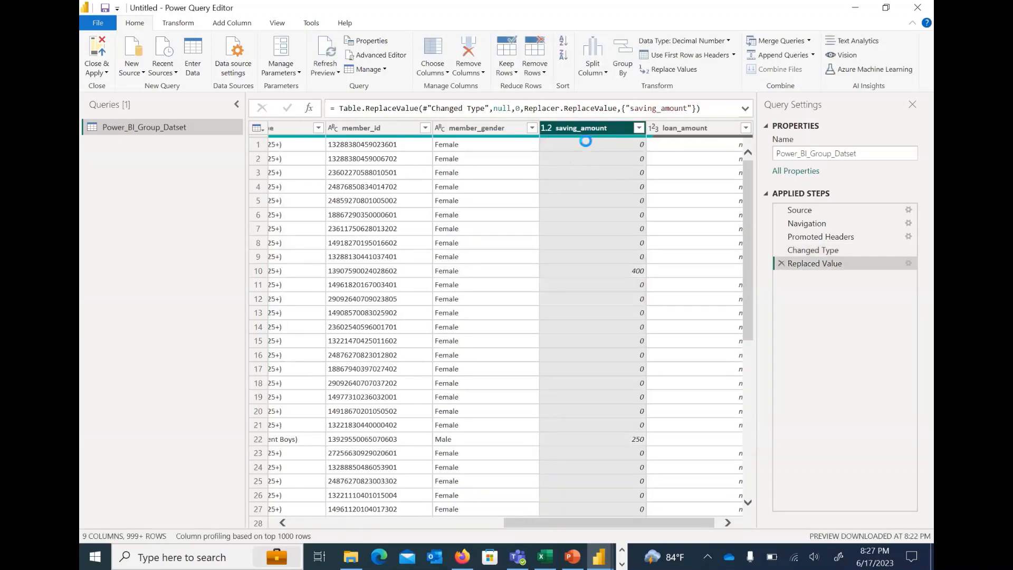
Replace the null values in the loan_amount column with 0
click(586, 142)
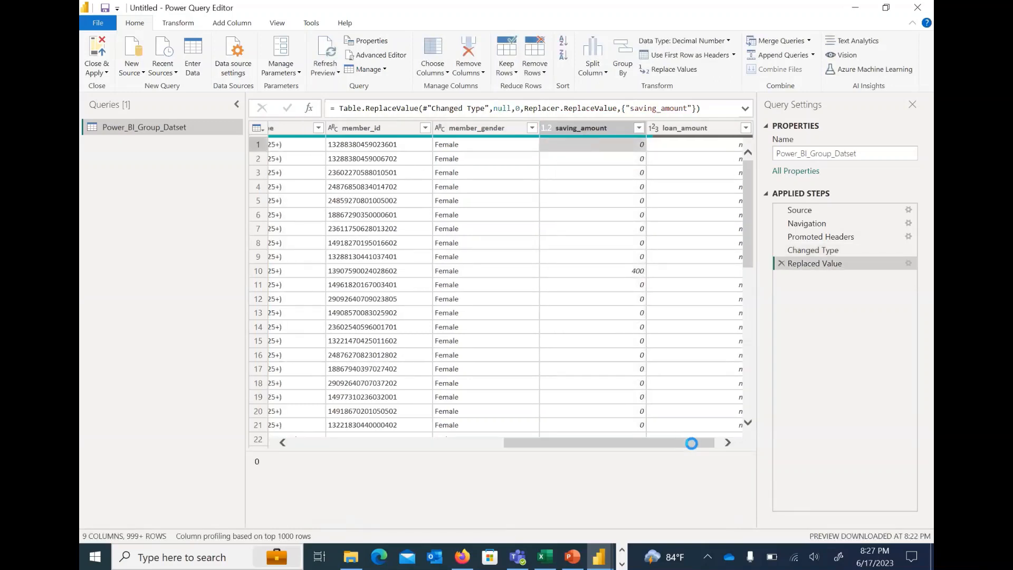
scroll(688, 167, right, 1)
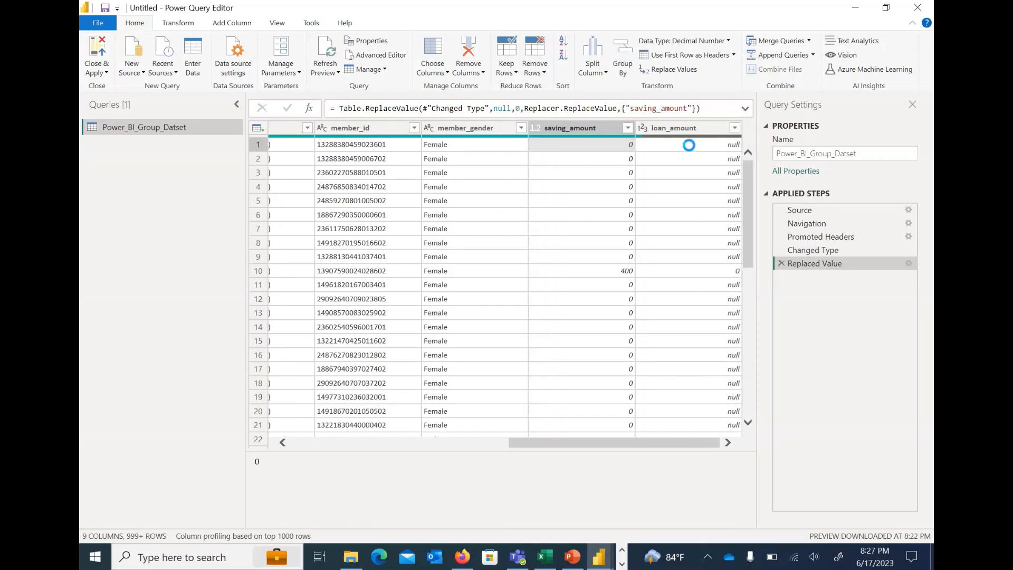
right_click(688, 144)
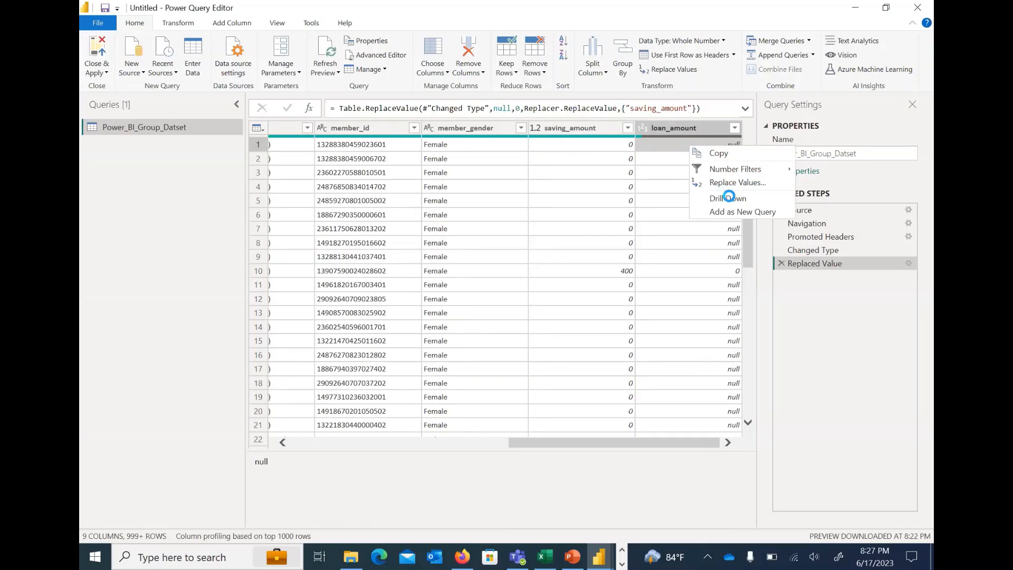
click(727, 184)
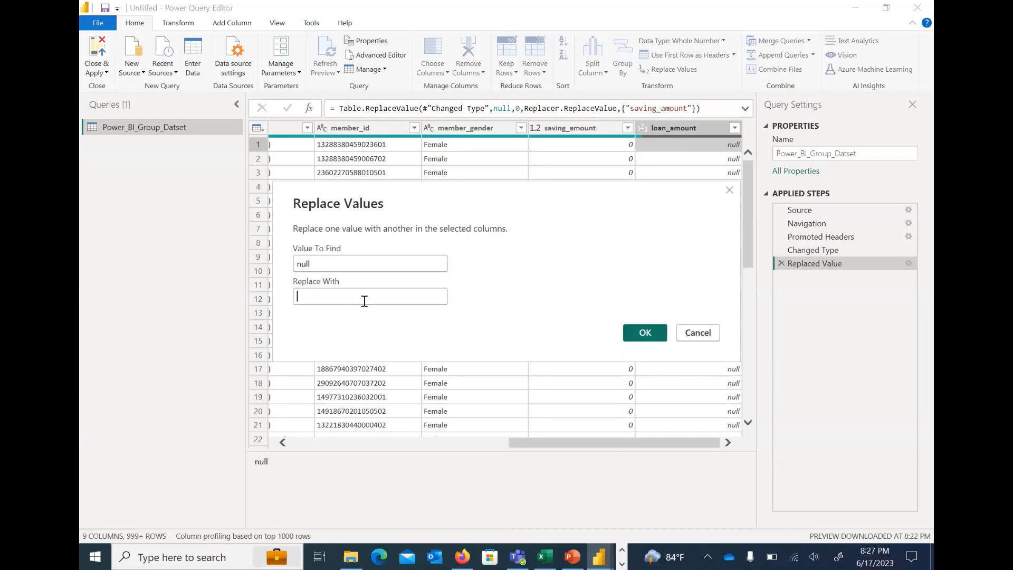
text(0)
click(645, 332)
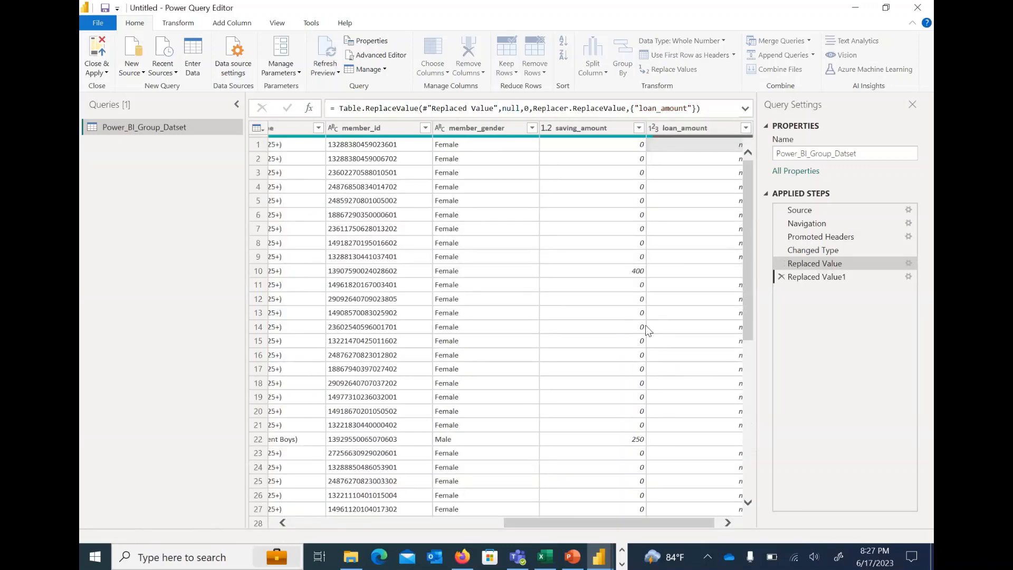
Rename the saving_amount column to savingamount in the Power_BI_Group_Datset query
drag(584, 527, 335, 515)
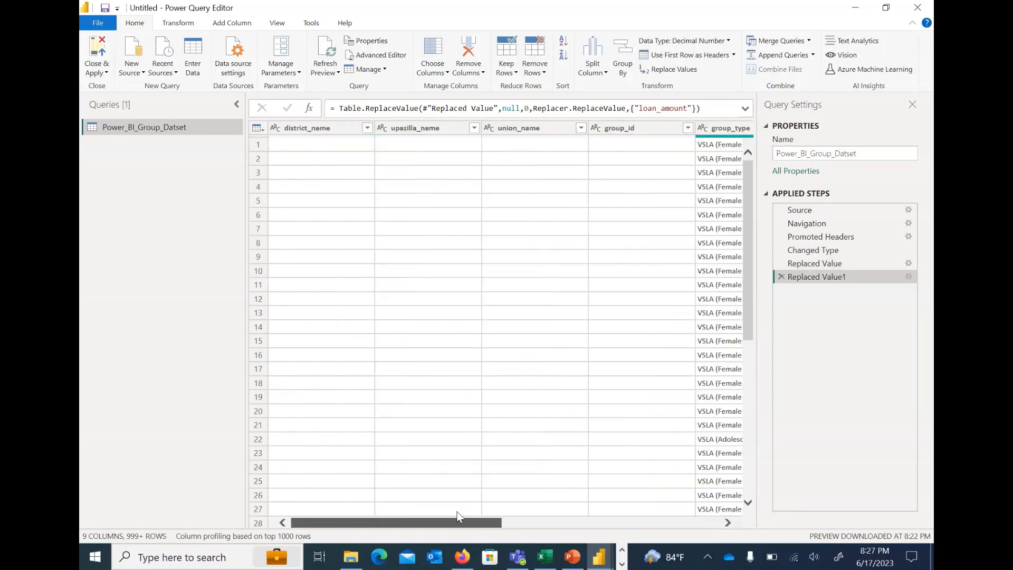
click(520, 521)
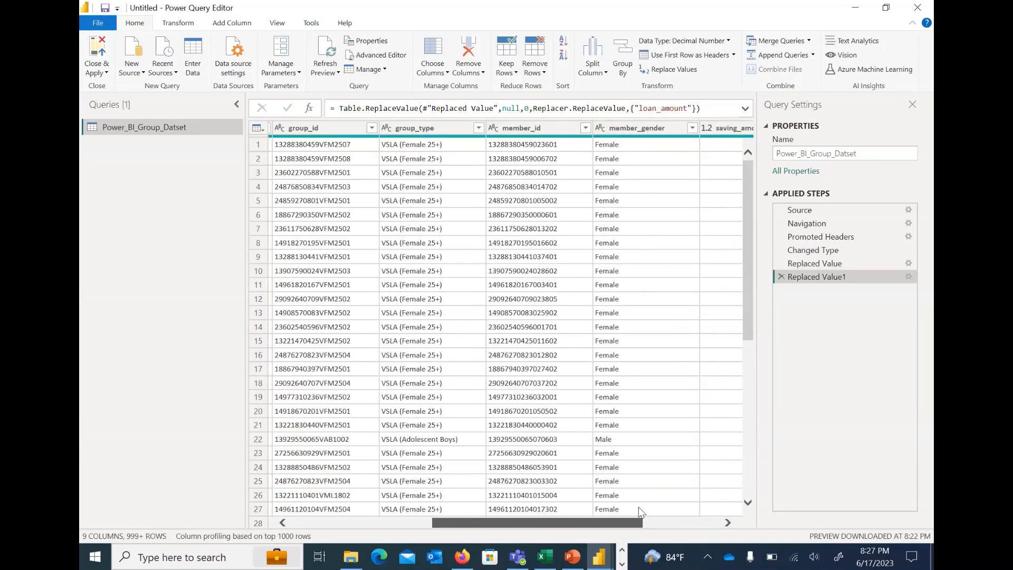
scroll(608, 260, right, 3)
scroll(570, 132, right, 3)
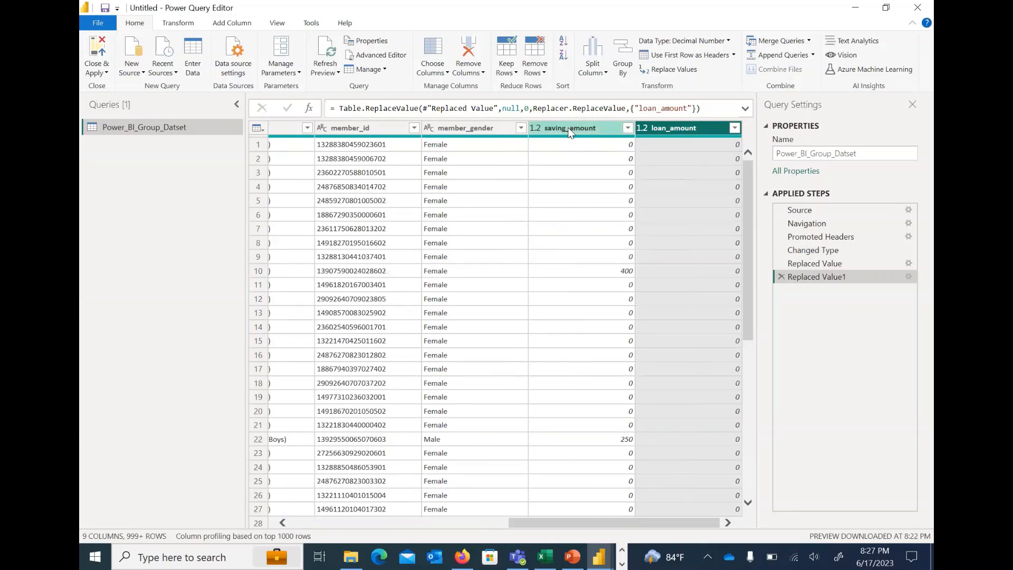
click(569, 131)
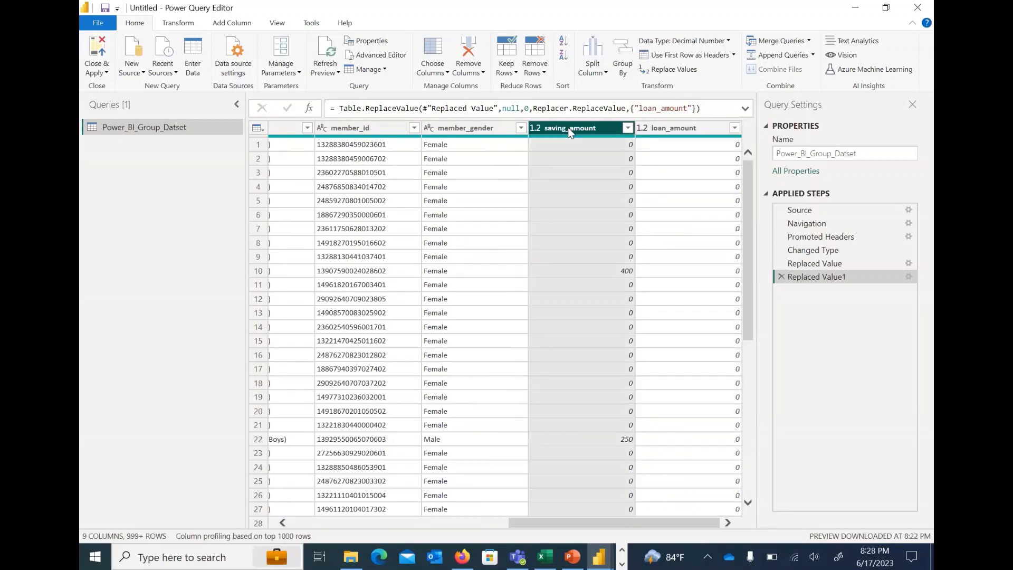
right_click(570, 132)
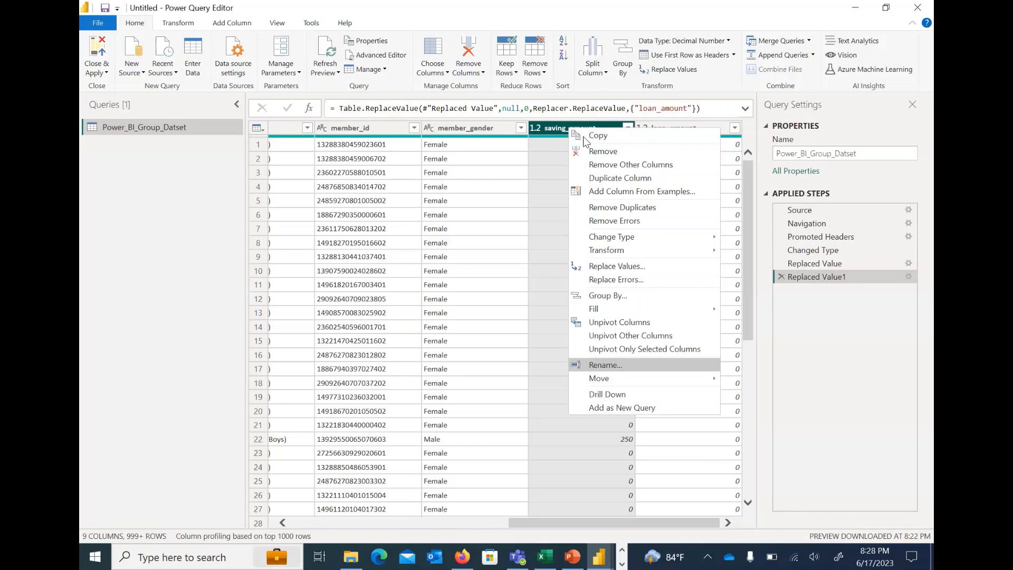
key(Left)
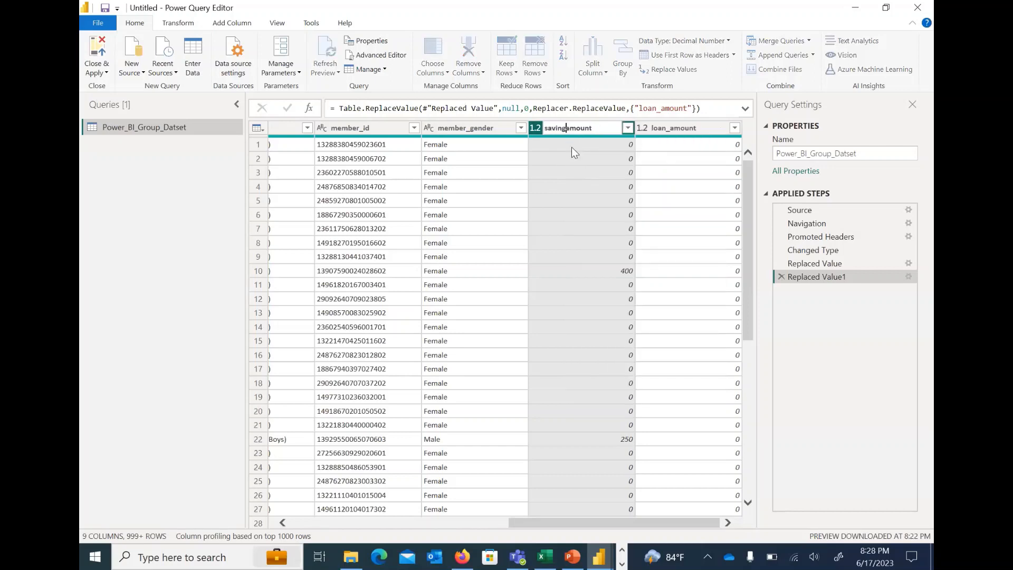
key(Return)
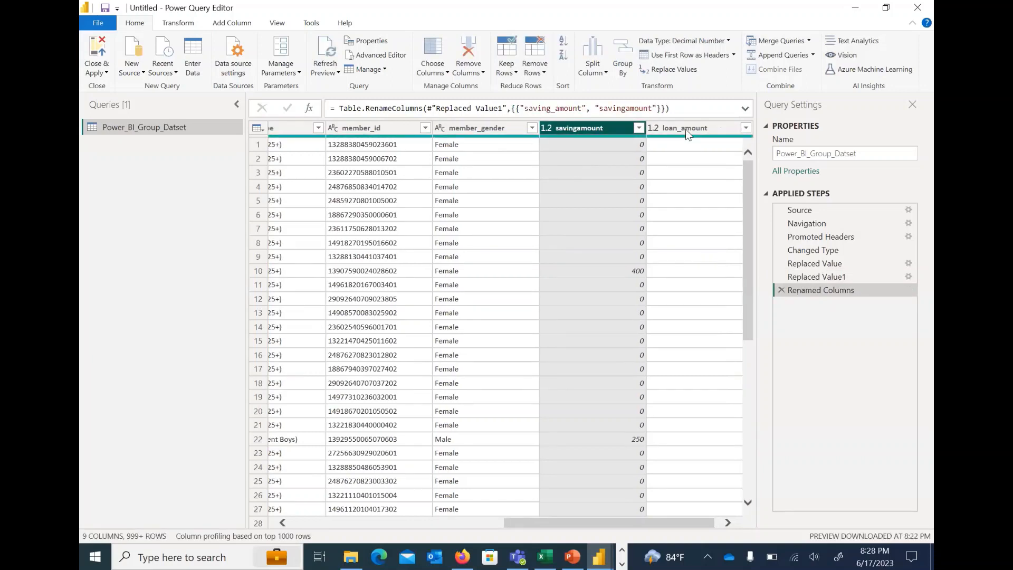
Rename the loan_amount column to loanamount
right_click(688, 132)
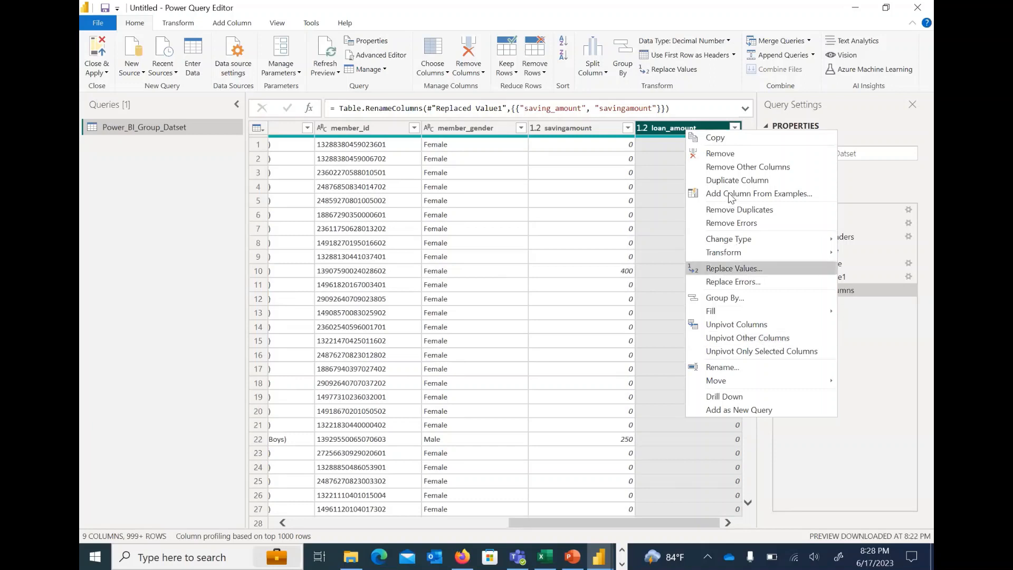
click(722, 368)
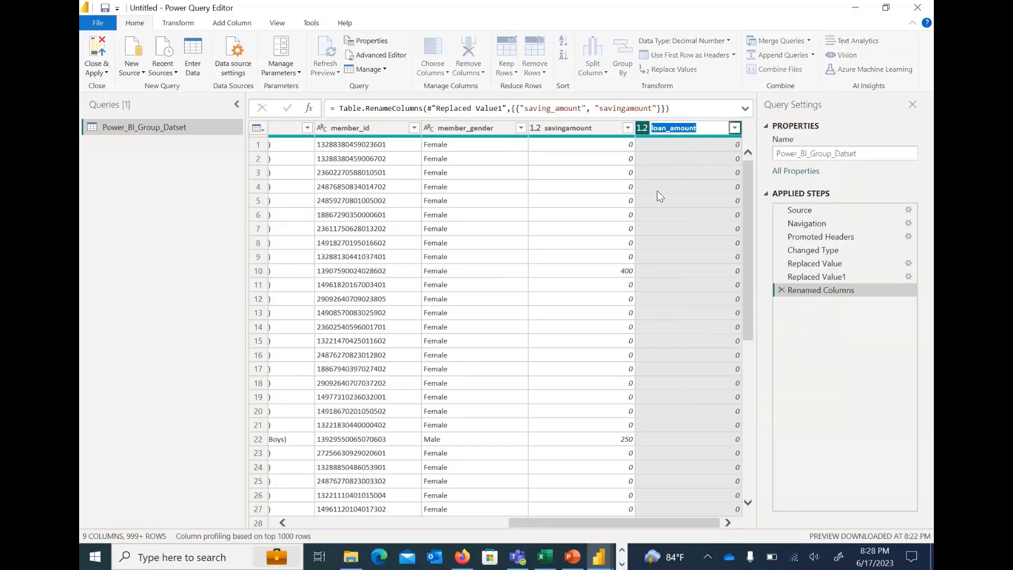
click(672, 125)
key(BackSpace)
key(Return)
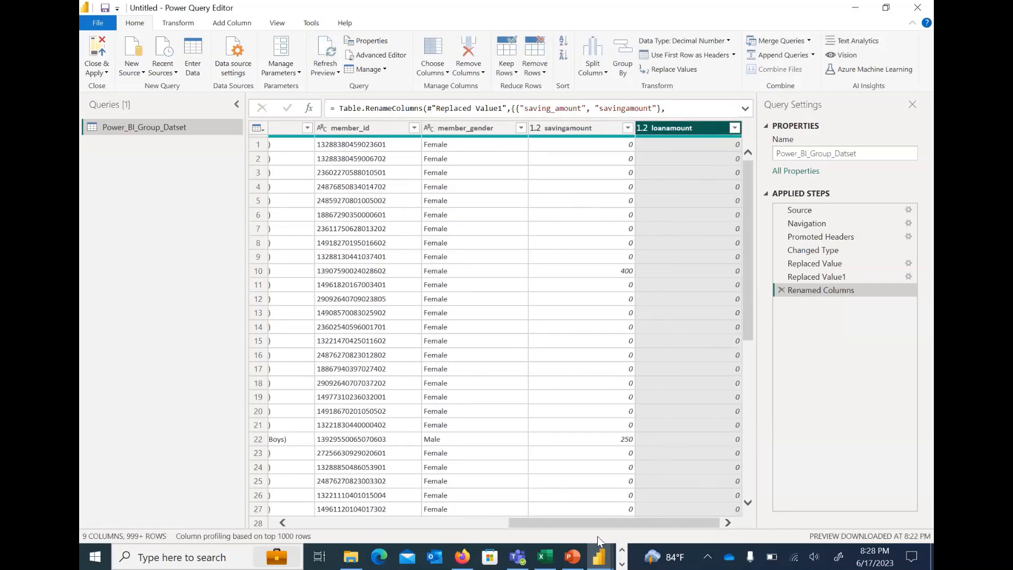
Close the Power Query Editor with the changes applied and expand the Power_BI_Group_Datset table to list its fields
click(426, 522)
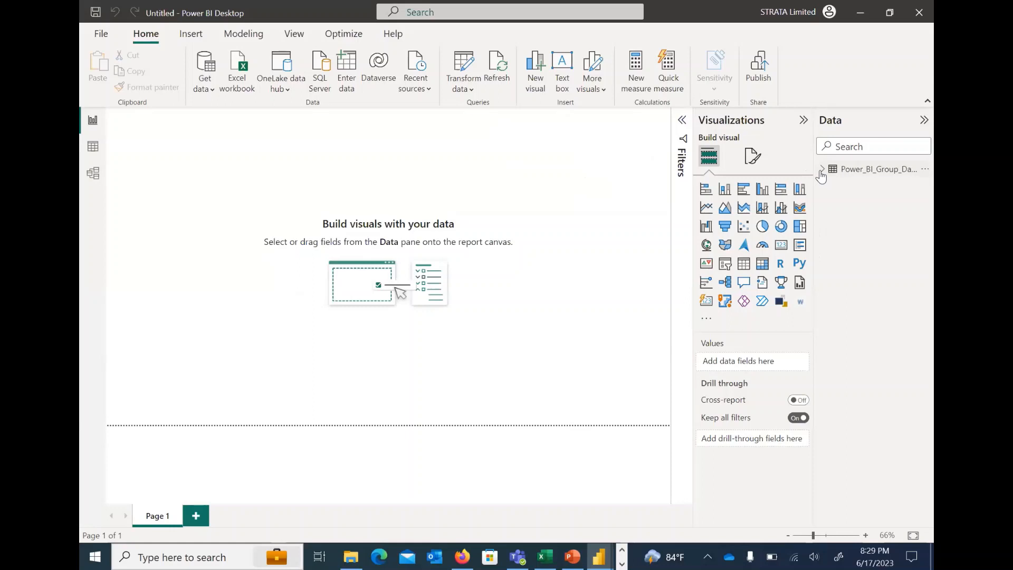
click(821, 169)
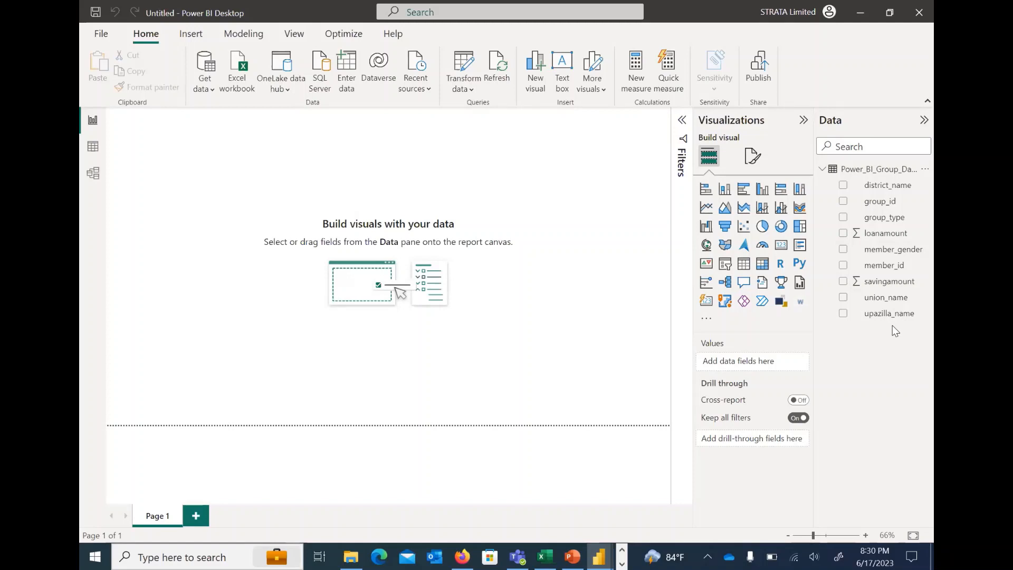
Examine the target VSLA group dashboard on the PowerPoint slide and in the finished Group_Dashboard report in Power BI Desktop
click(572, 556)
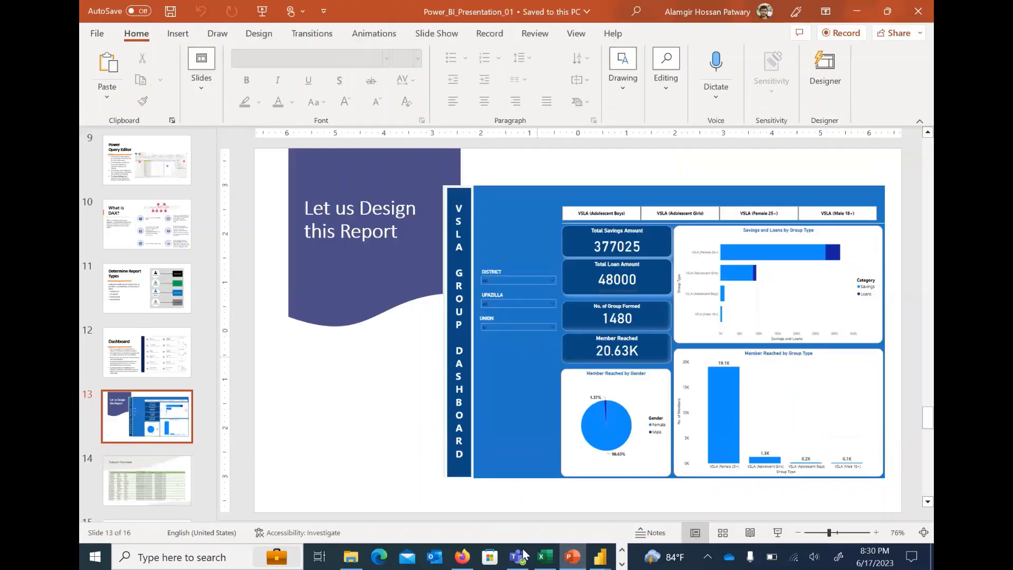
mouse_move(605, 554)
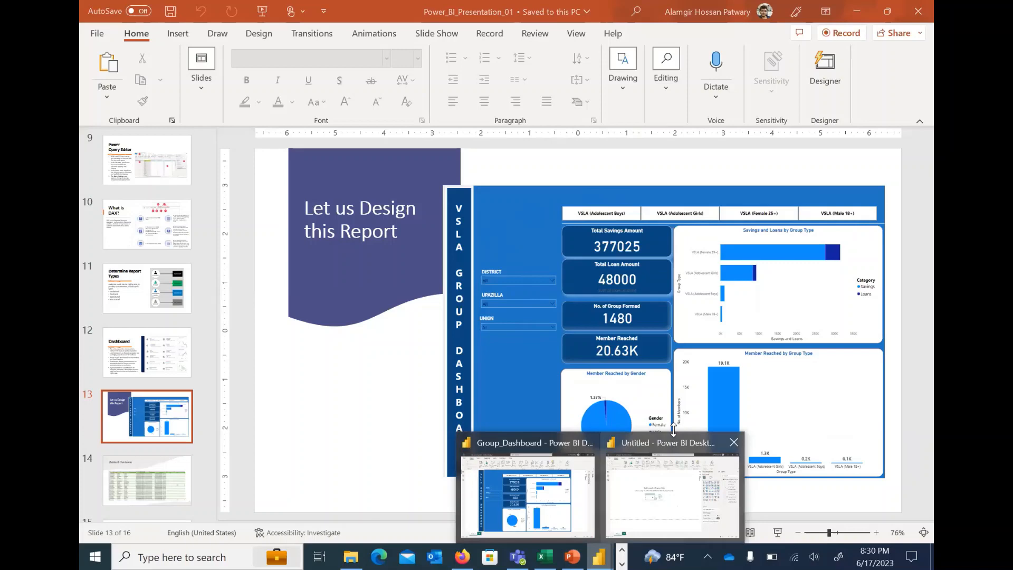
click(673, 438)
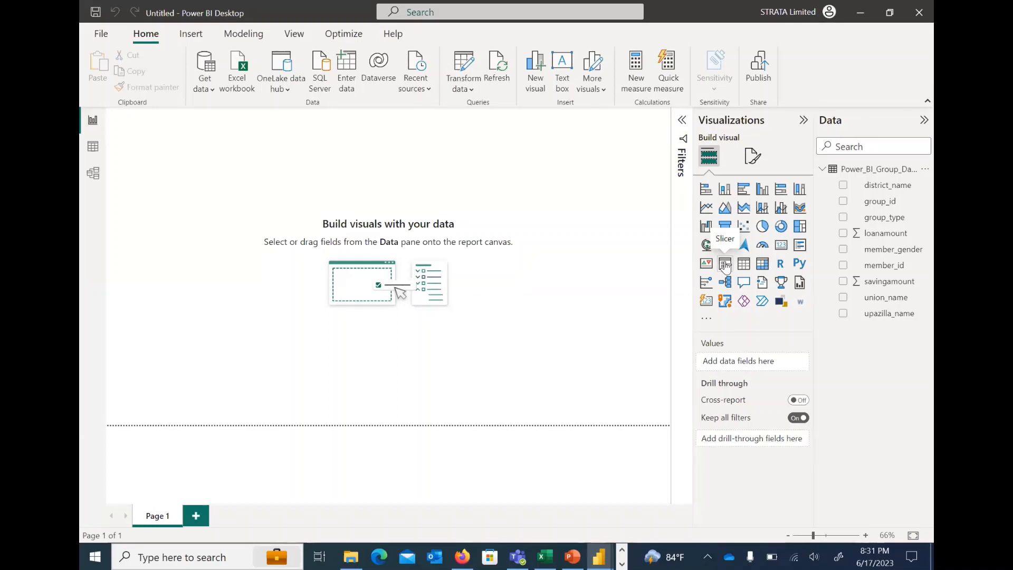
click(598, 555)
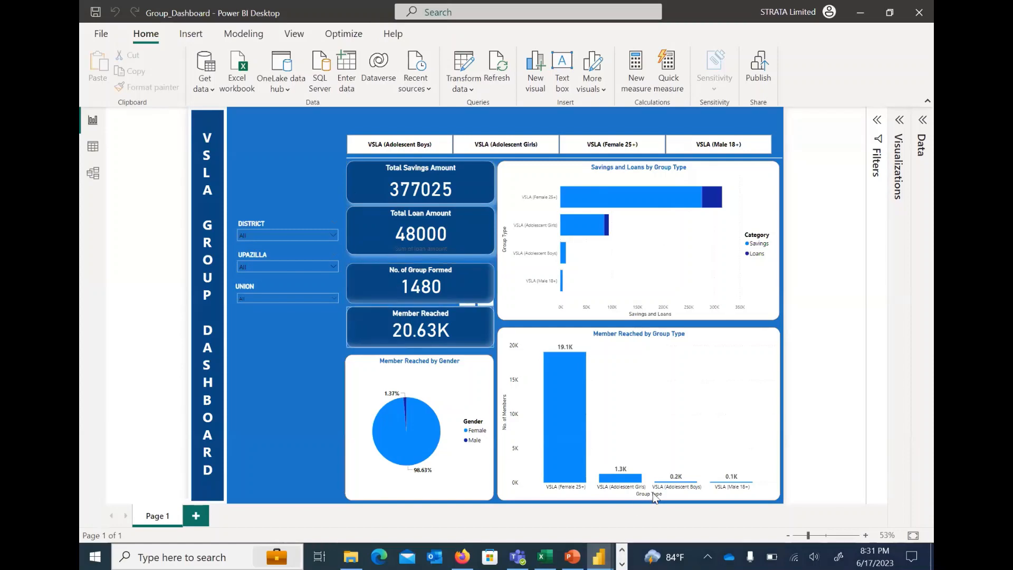
mouse_move(598, 557)
click(659, 508)
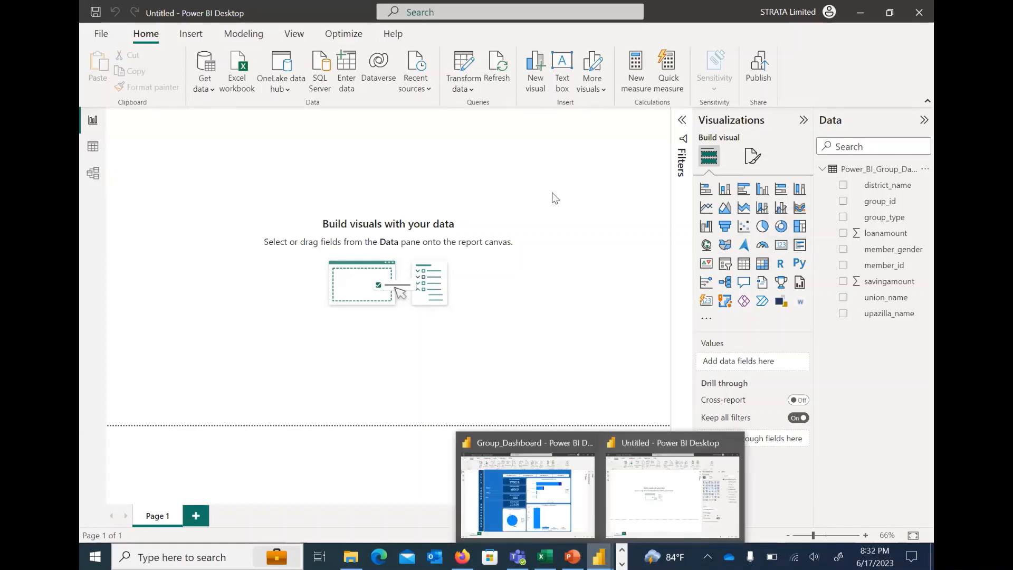
click(528, 495)
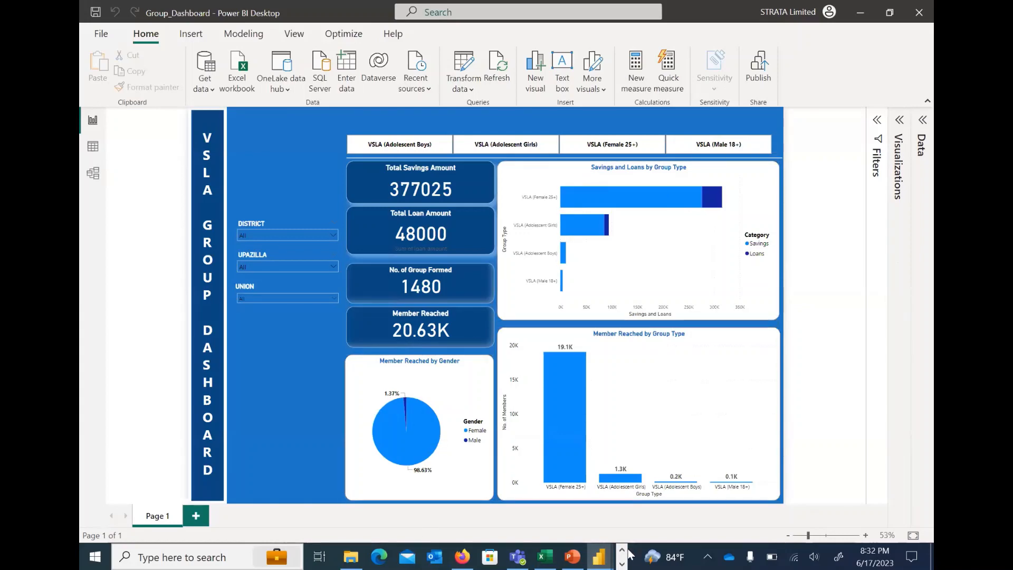
click(602, 554)
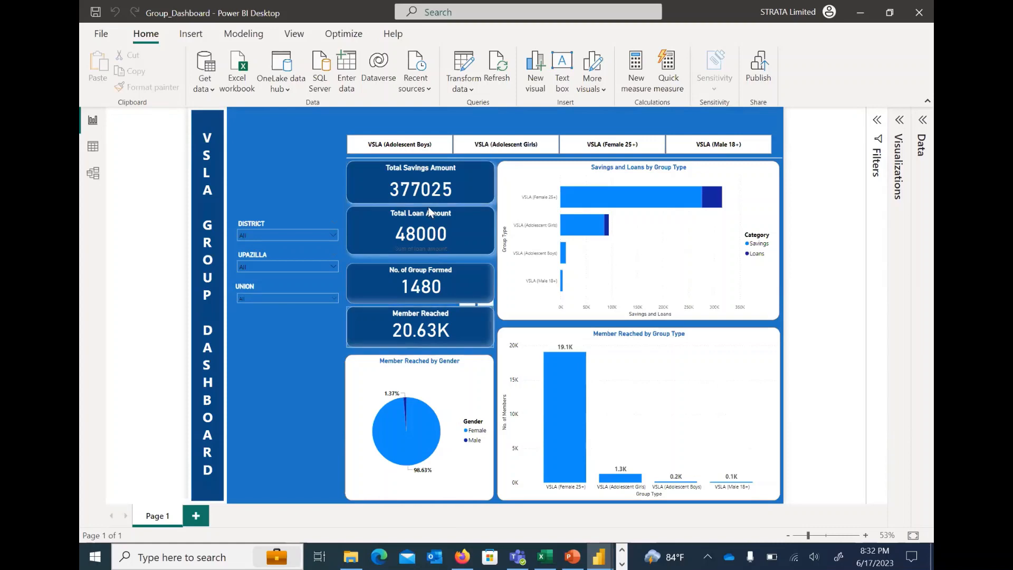
In the untitled Power BI report, add a card visual showing the distinct count of group_id
mouse_move(604, 553)
click(670, 491)
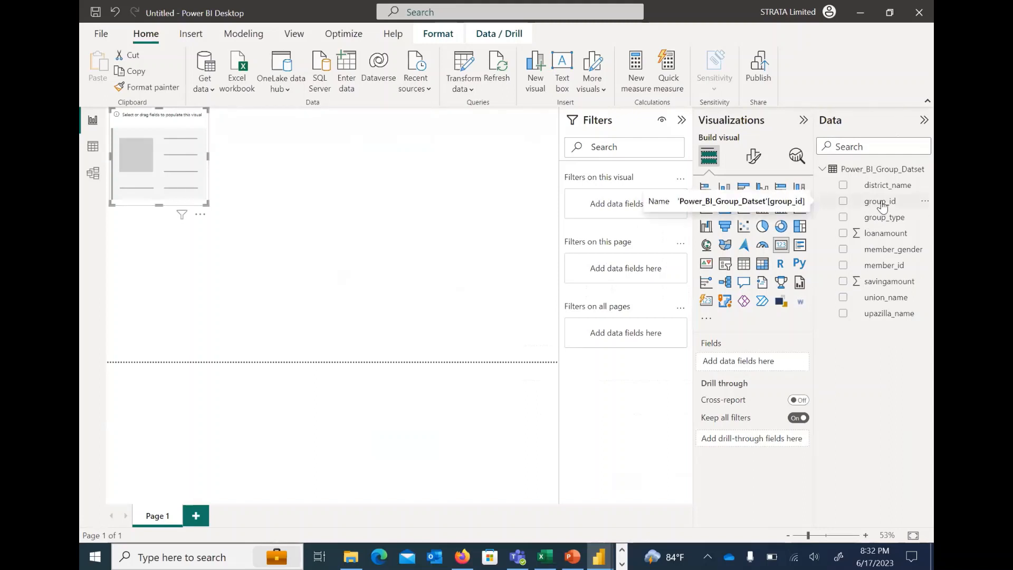
drag(882, 205, 759, 360)
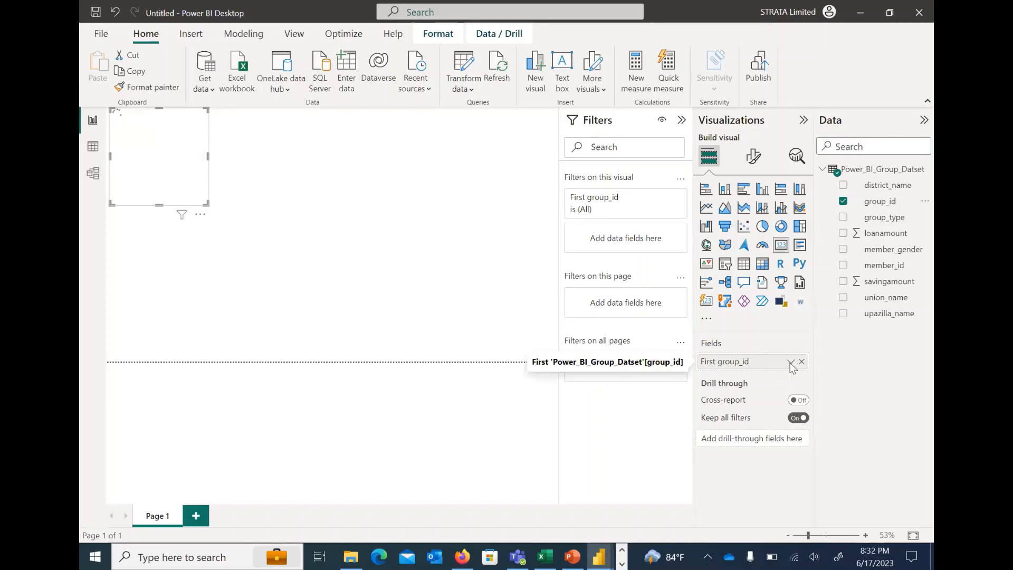
click(791, 363)
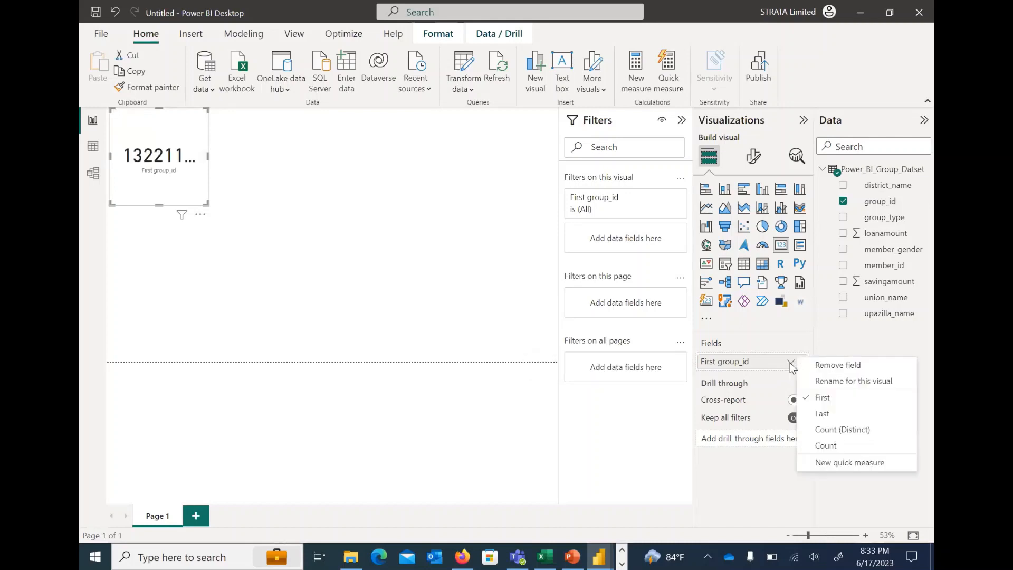
click(850, 430)
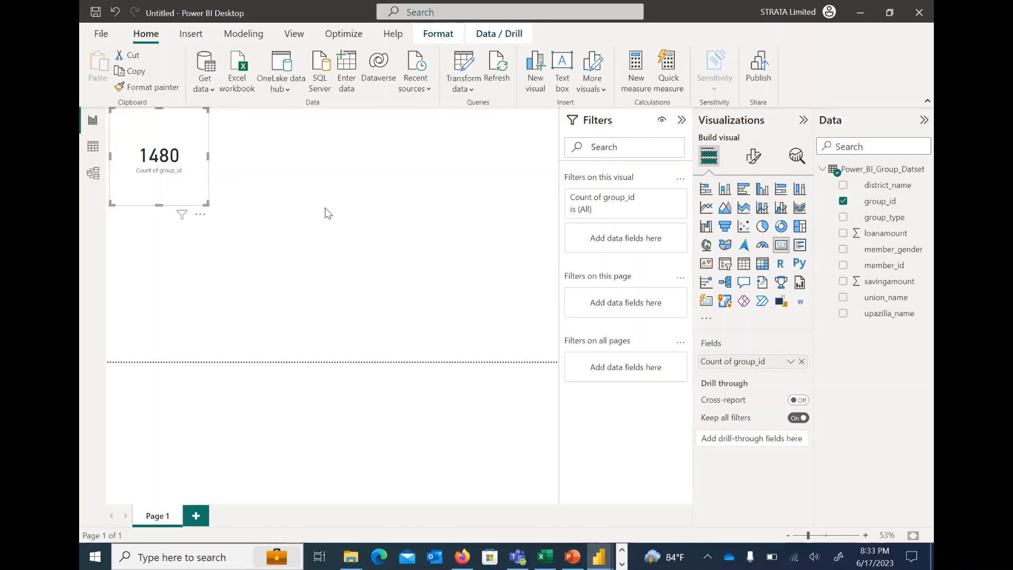
click(490, 322)
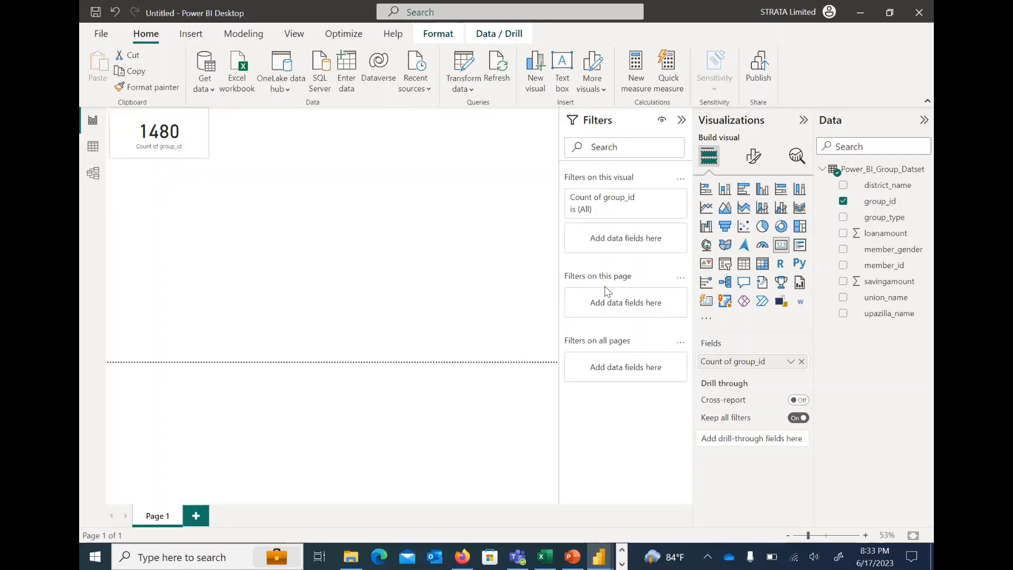
Add a second card showing the distinct count of member_id and place it just below the group count card
click(781, 247)
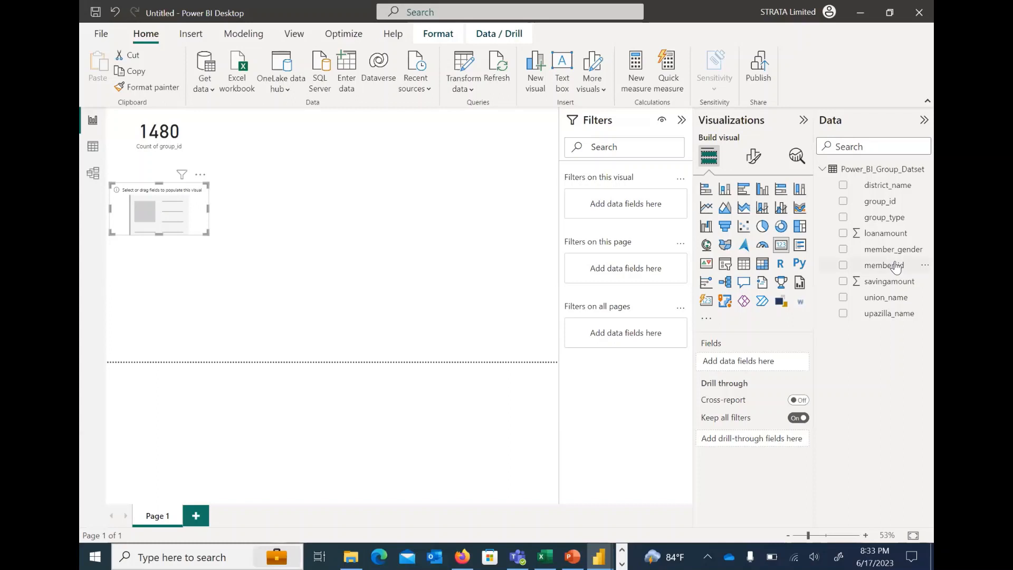
drag(896, 267, 755, 363)
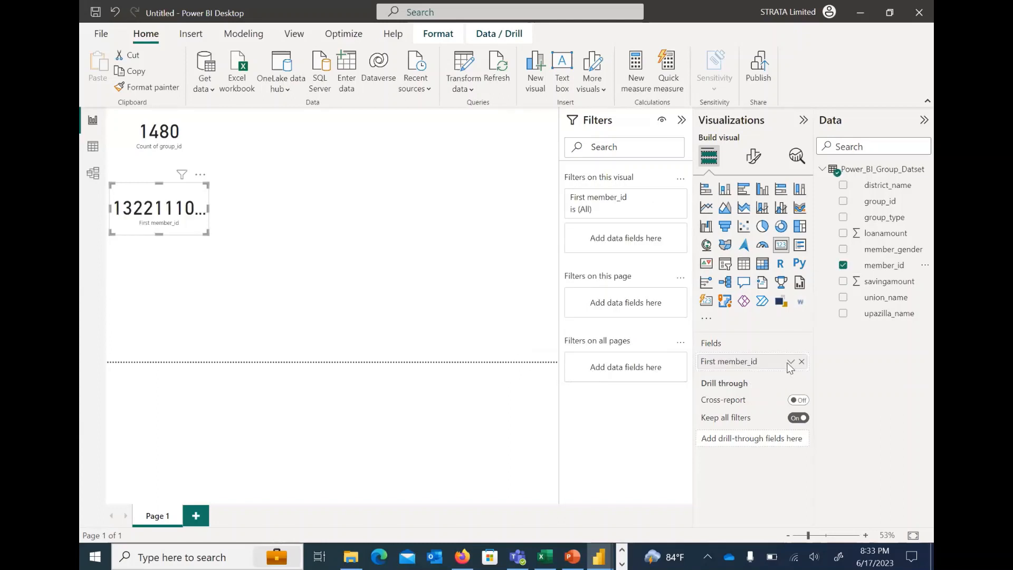
click(791, 362)
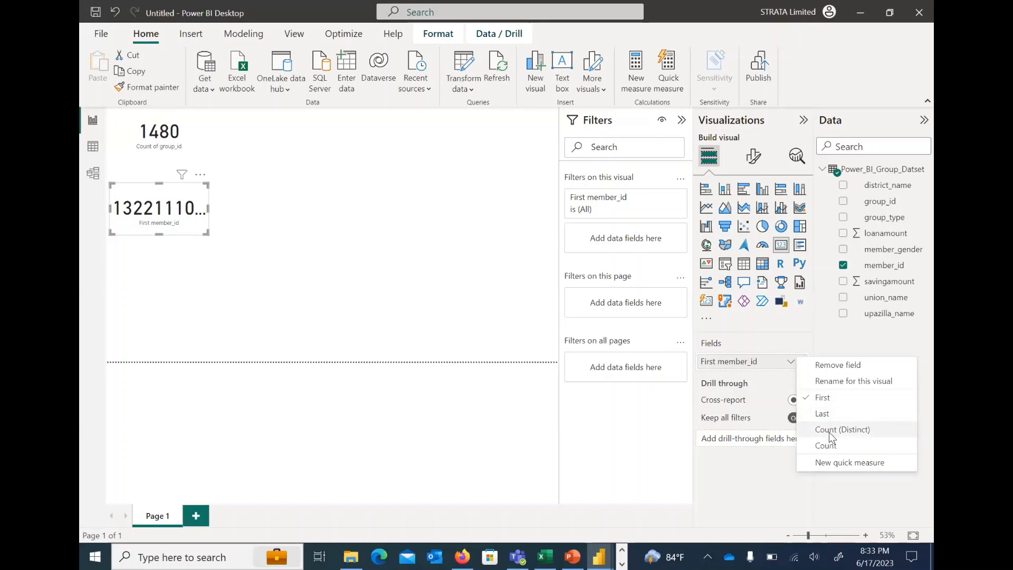
click(842, 430)
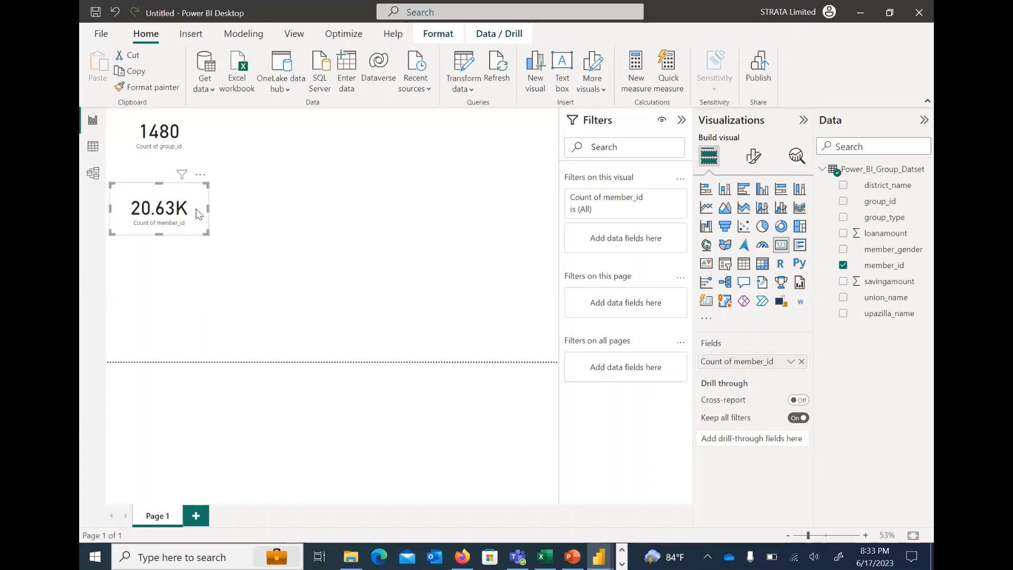
drag(196, 208, 195, 192)
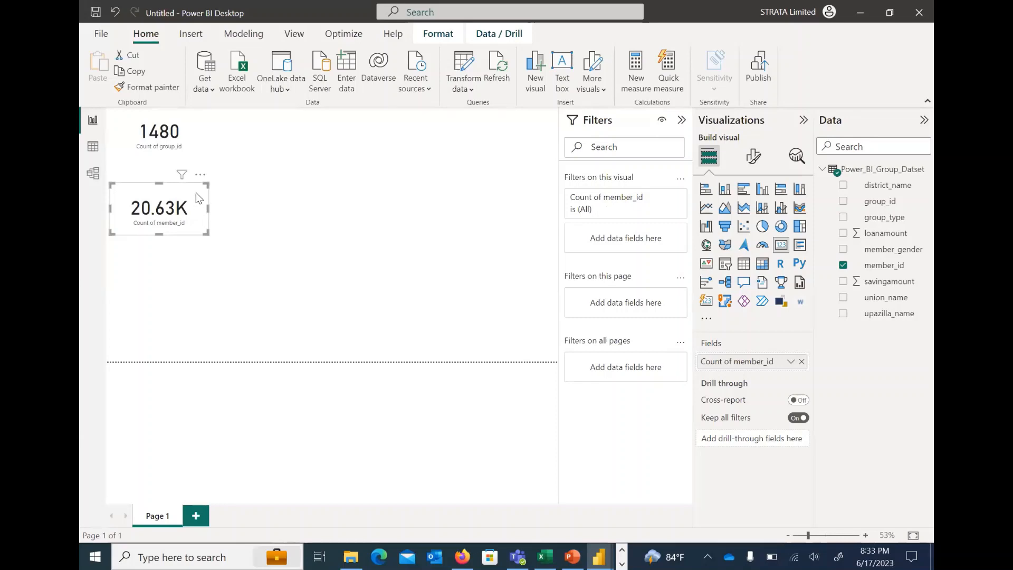
click(343, 239)
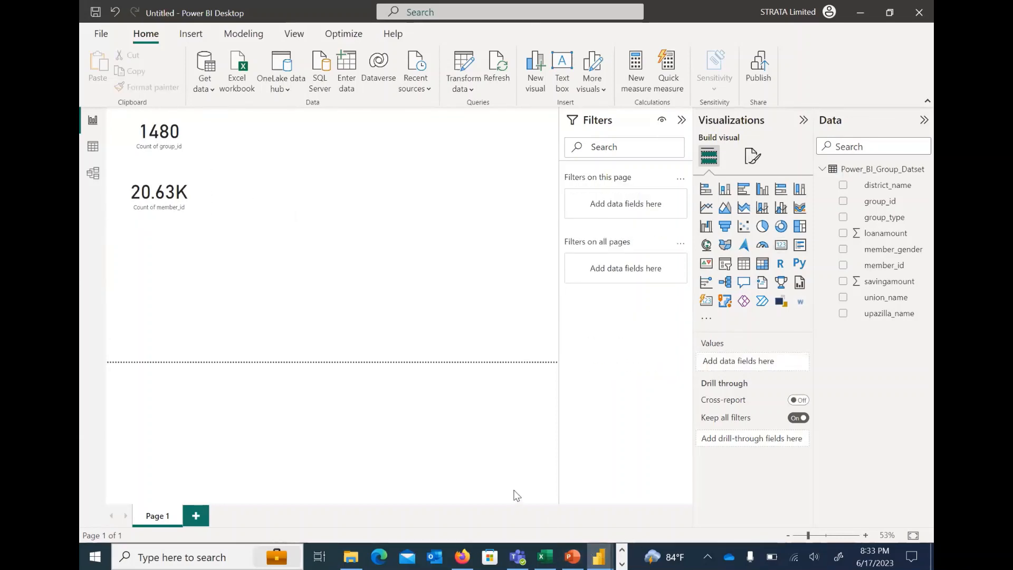
Add a third card below the member count card showing savingamount aggregated as Sum
mouse_move(598, 557)
click(479, 470)
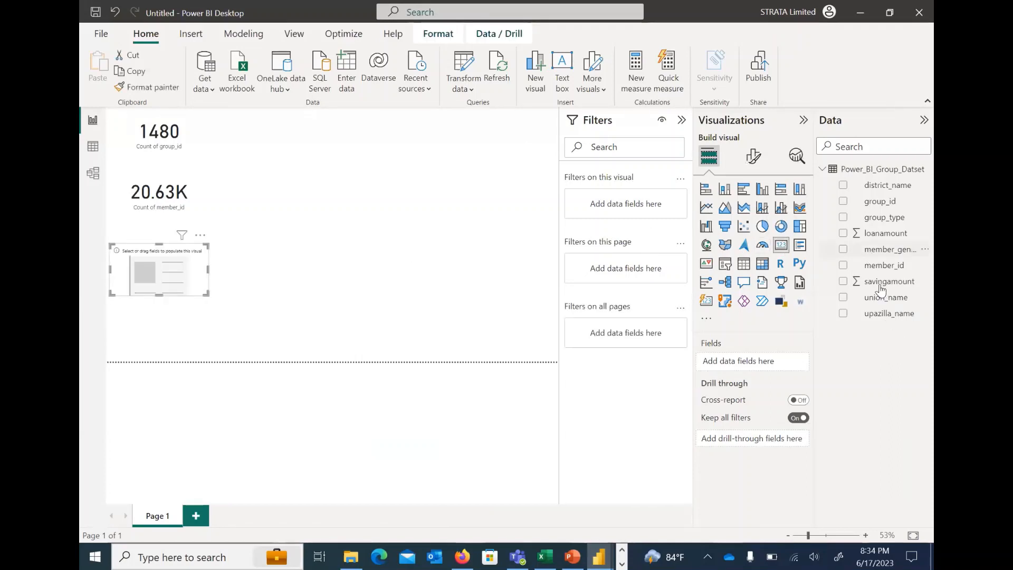
drag(879, 287, 744, 366)
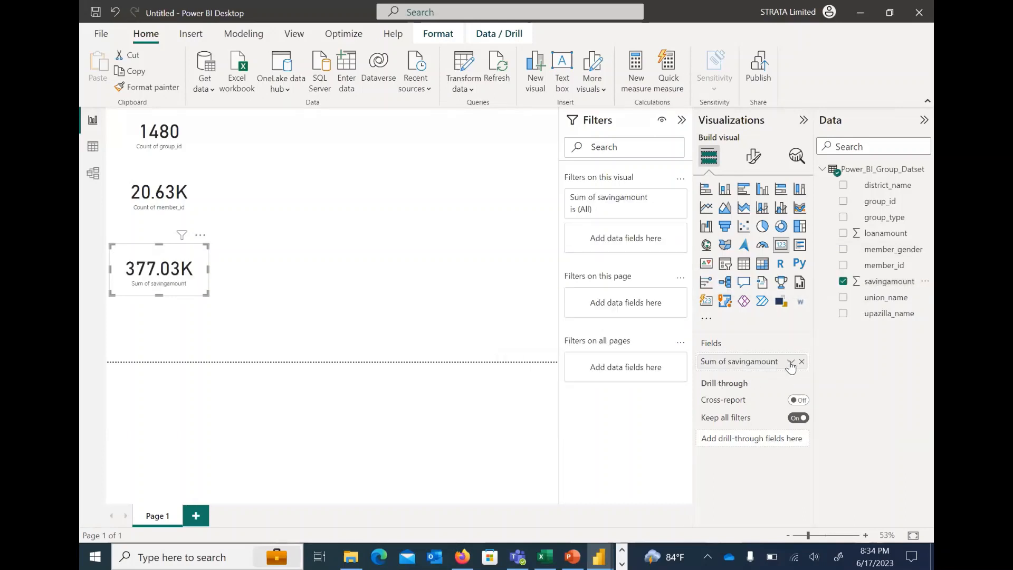
click(791, 364)
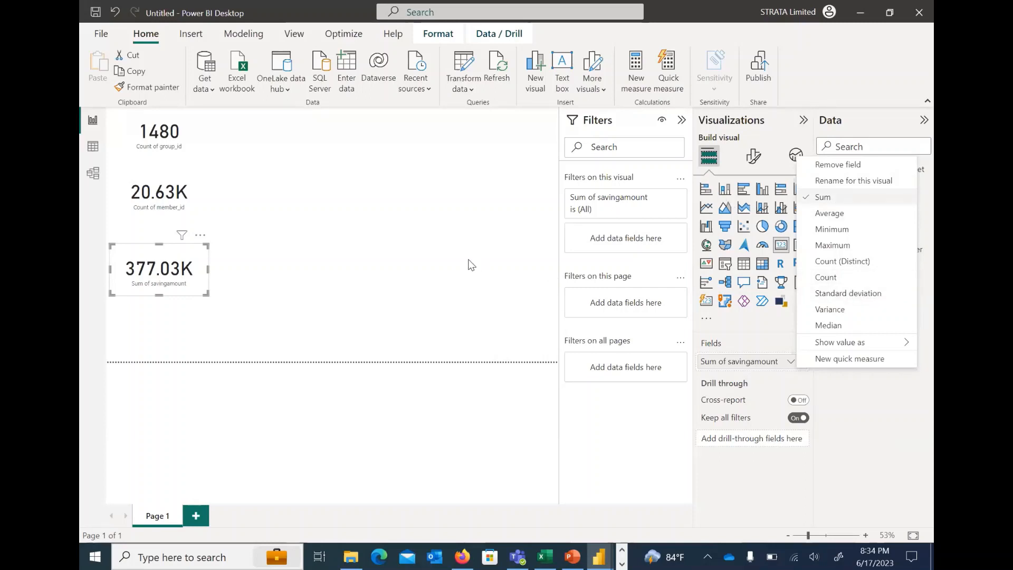
click(398, 268)
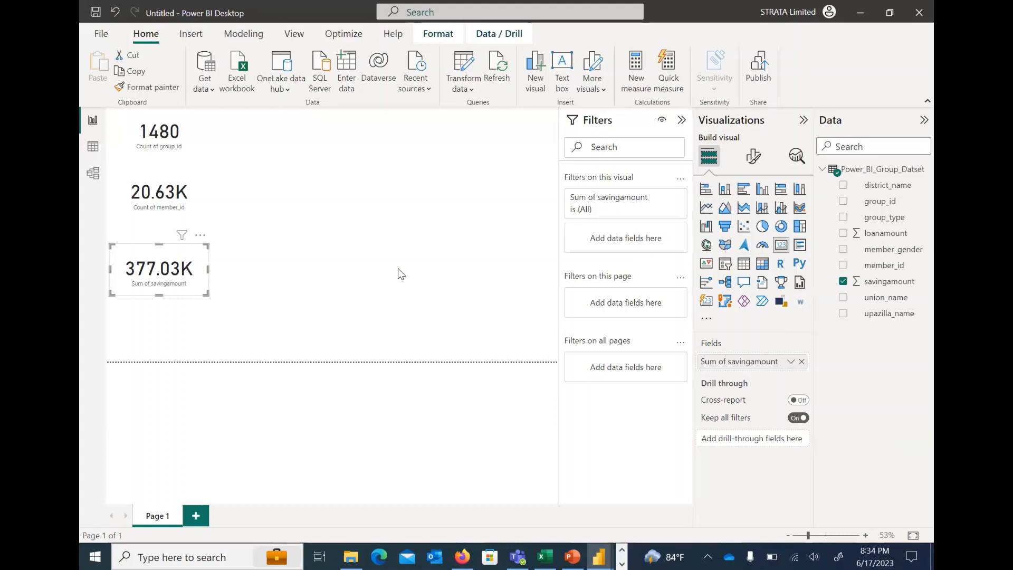
click(330, 248)
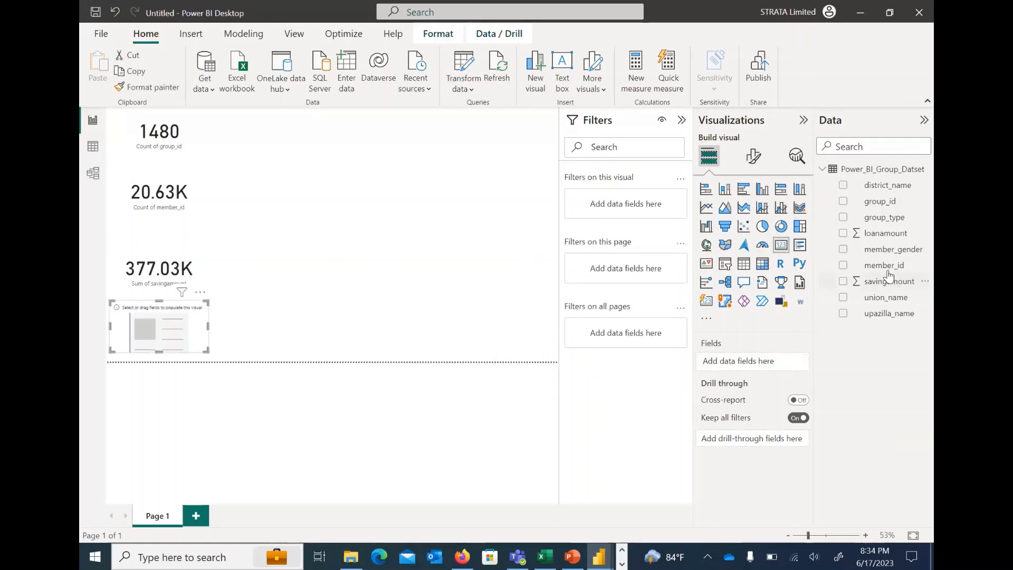
Show the sum of loanamount in the empty fourth card below the savings card
drag(889, 235, 784, 368)
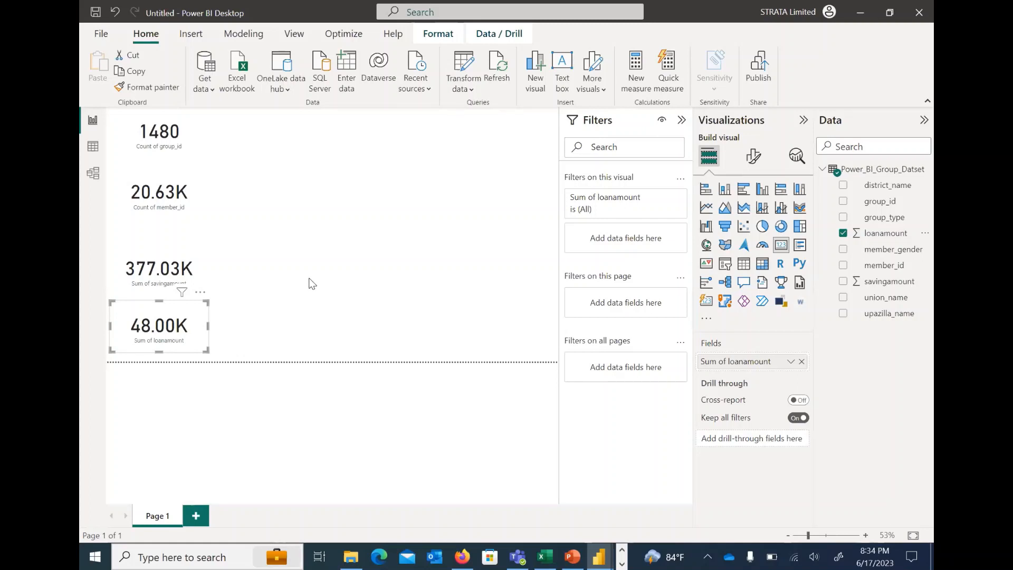
click(415, 304)
Review the cards and gender chart in the finished Group_Dashboard report, and return to the untitled report
click(596, 555)
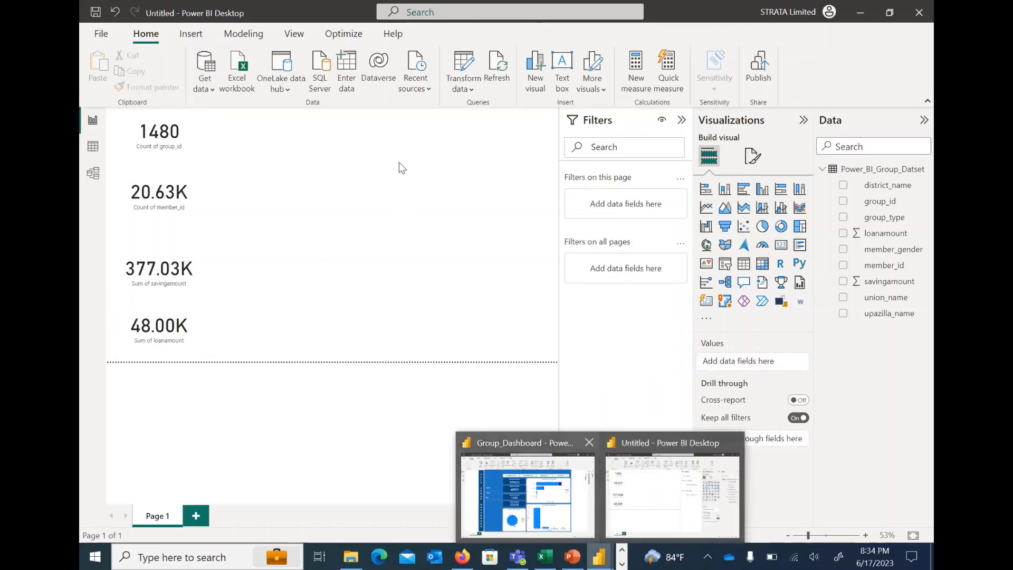
click(533, 488)
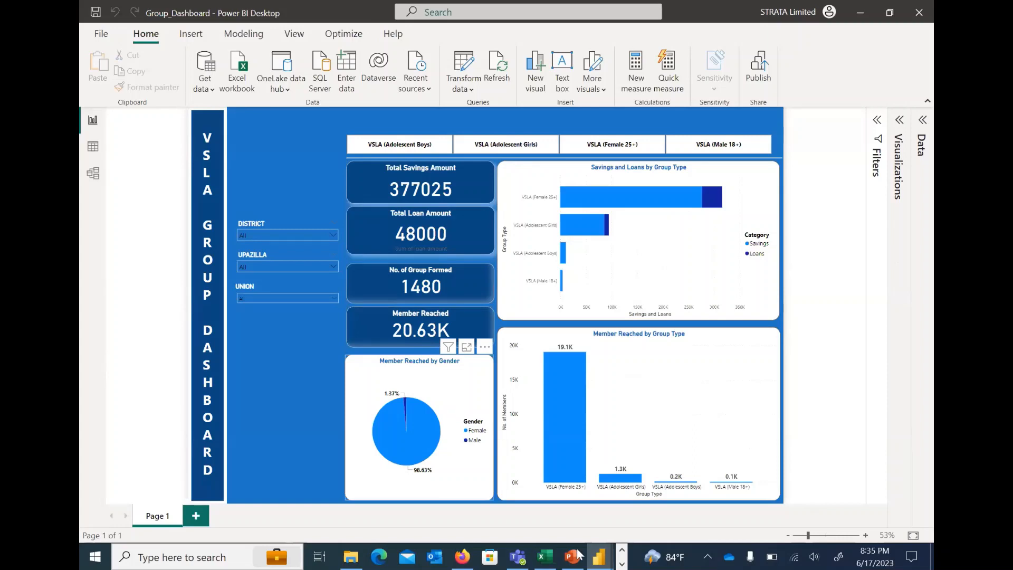
mouse_move(596, 555)
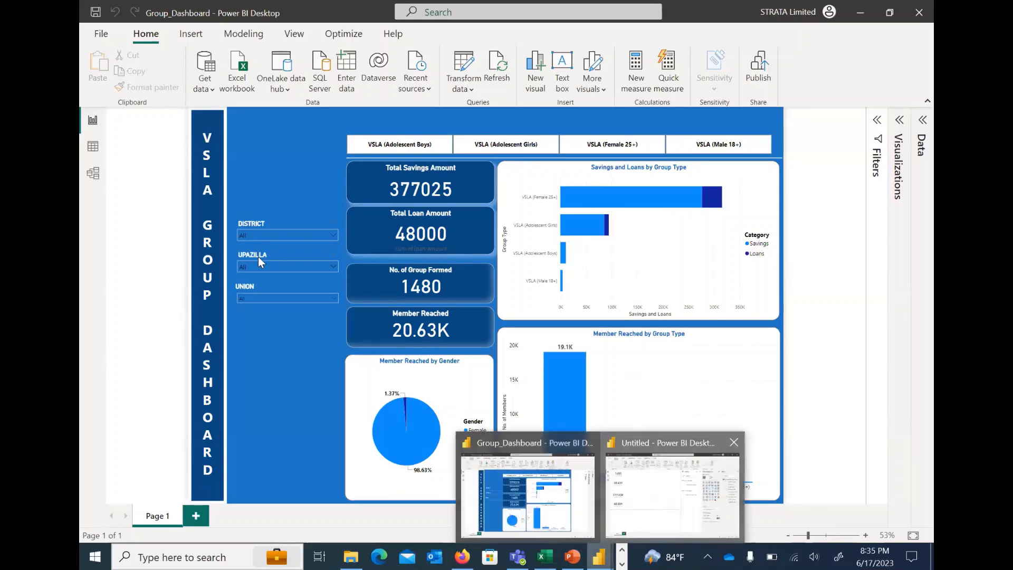
click(648, 504)
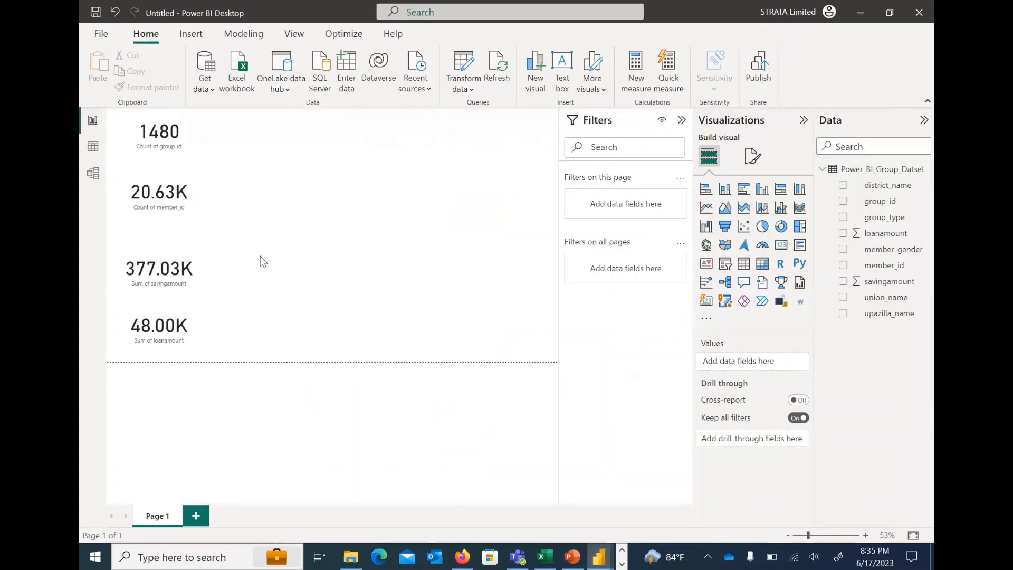
Add an enlarged donut chart beside the cards with member_gender as legend and the count of member_id as values
click(779, 228)
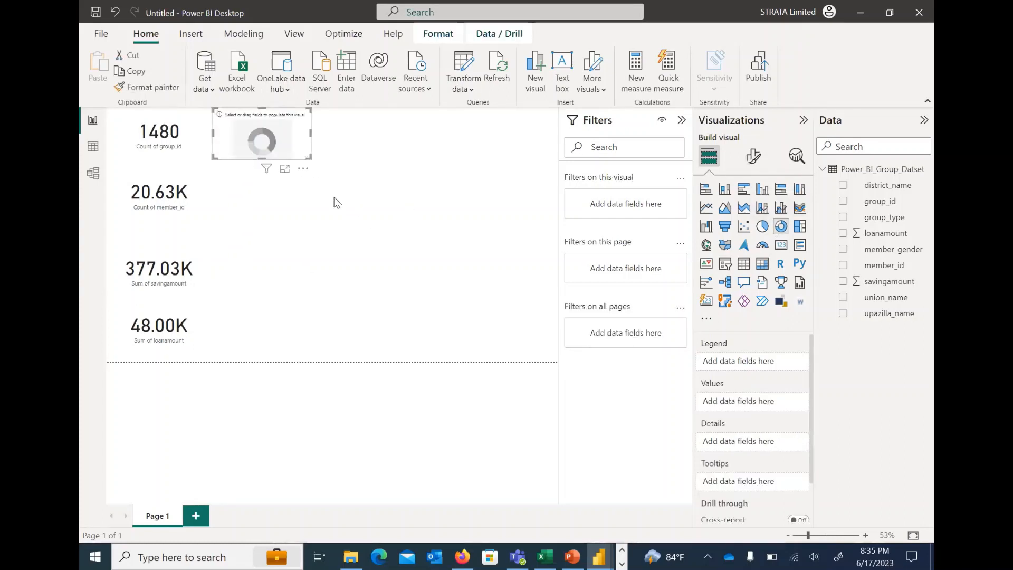
drag(310, 157, 355, 218)
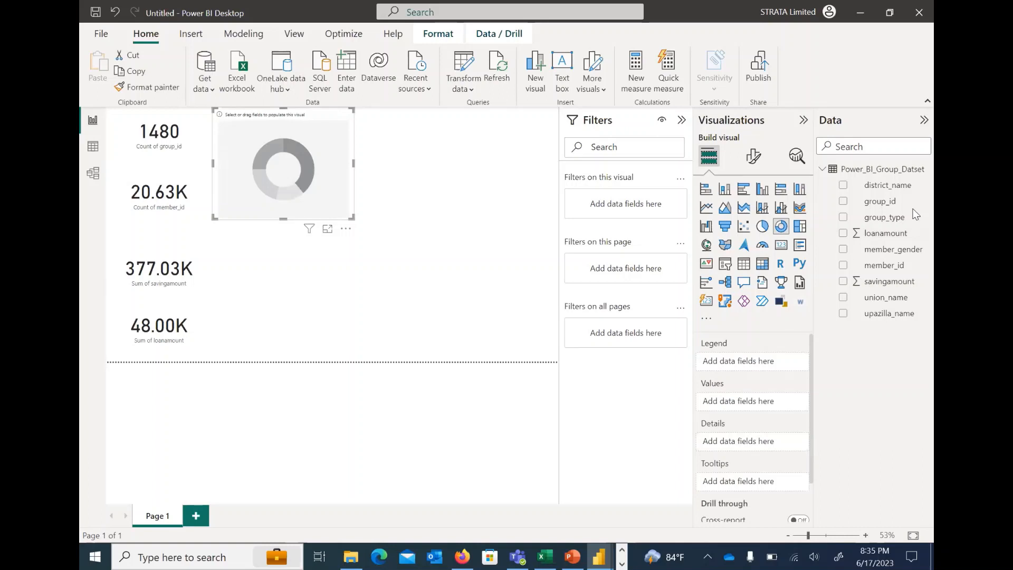
drag(888, 250, 756, 364)
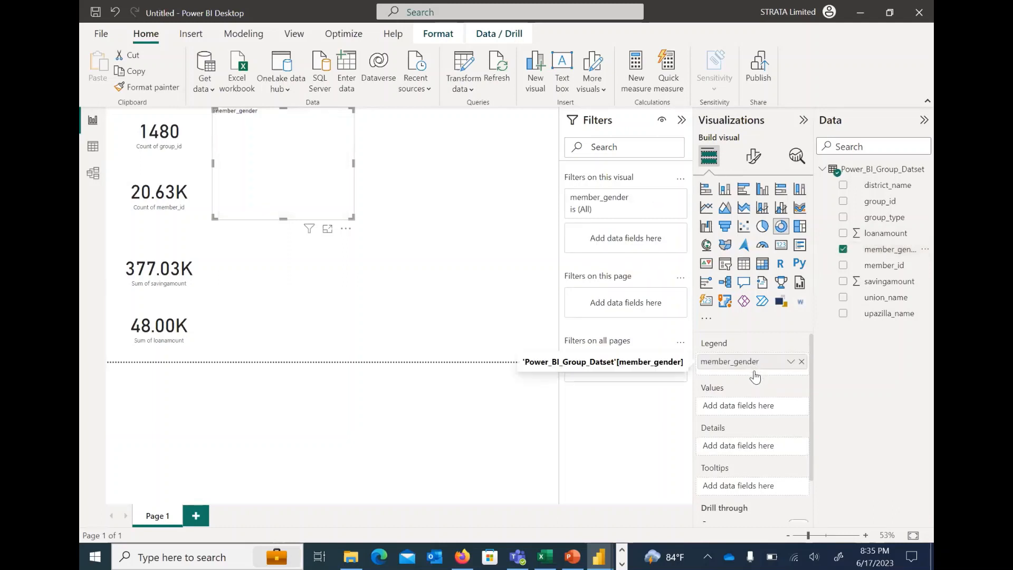
drag(890, 270, 778, 410)
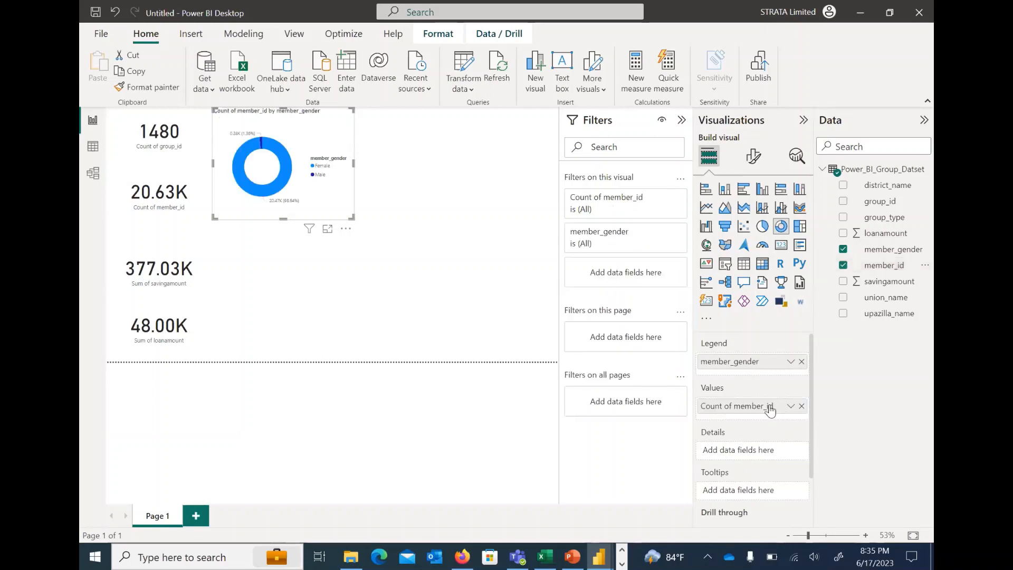
drag(352, 217, 391, 244)
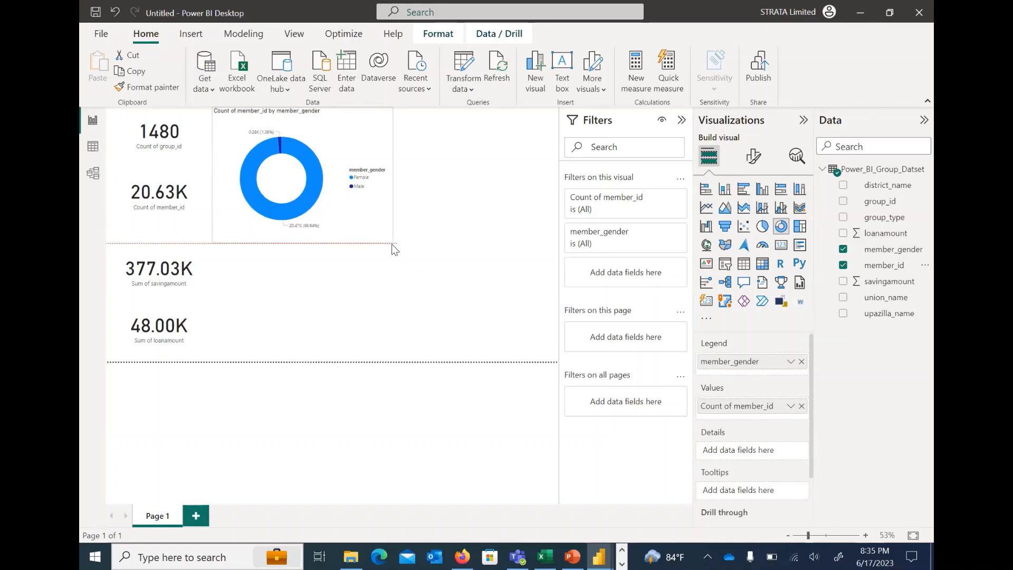
drag(392, 244, 392, 245)
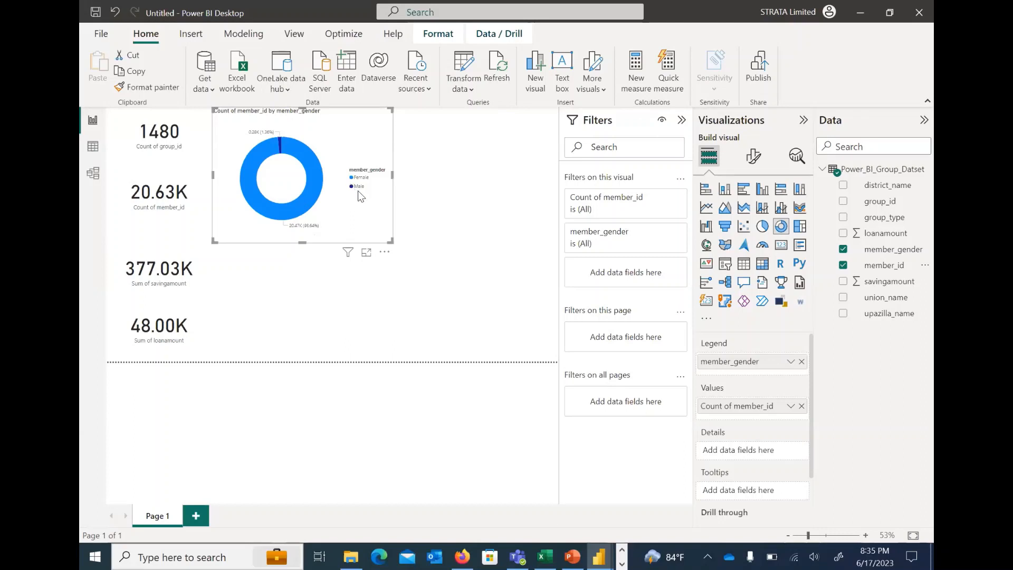
click(342, 299)
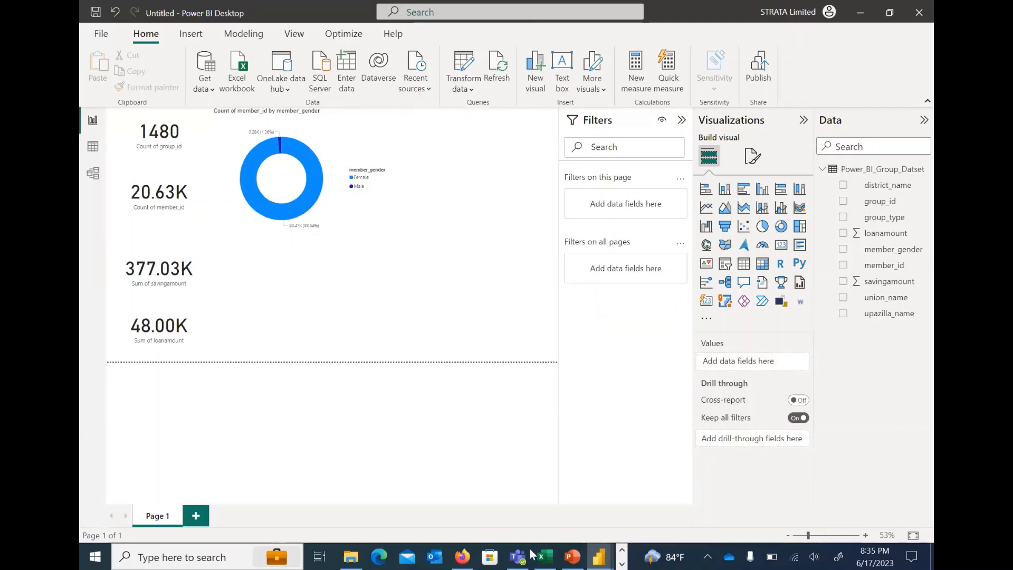
Examine the field setup and filters of Group_Dashboard's Savings and Loans by Group Type chart, and return to the untitled report
click(599, 557)
click(515, 476)
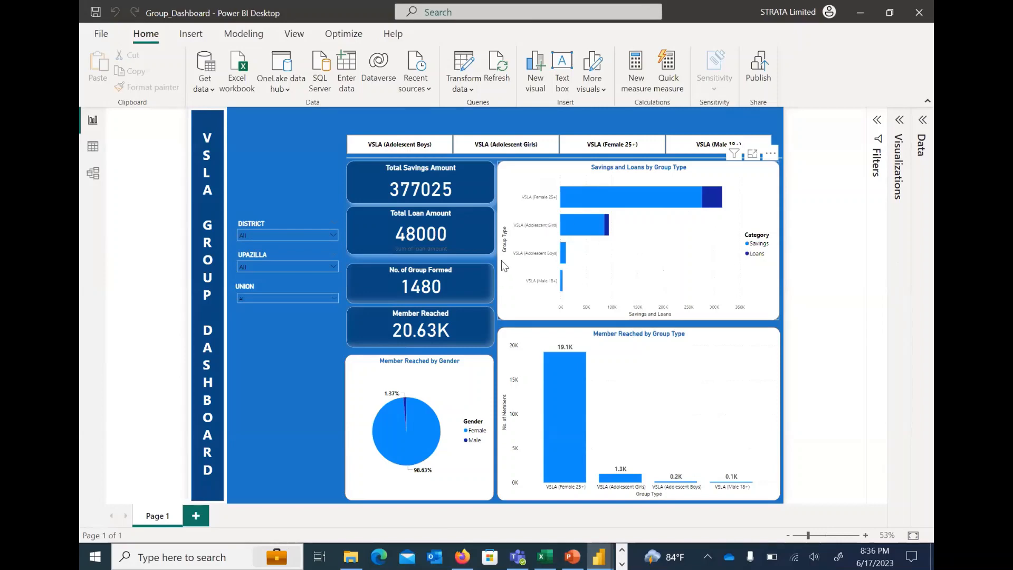
mouse_move(597, 553)
click(901, 125)
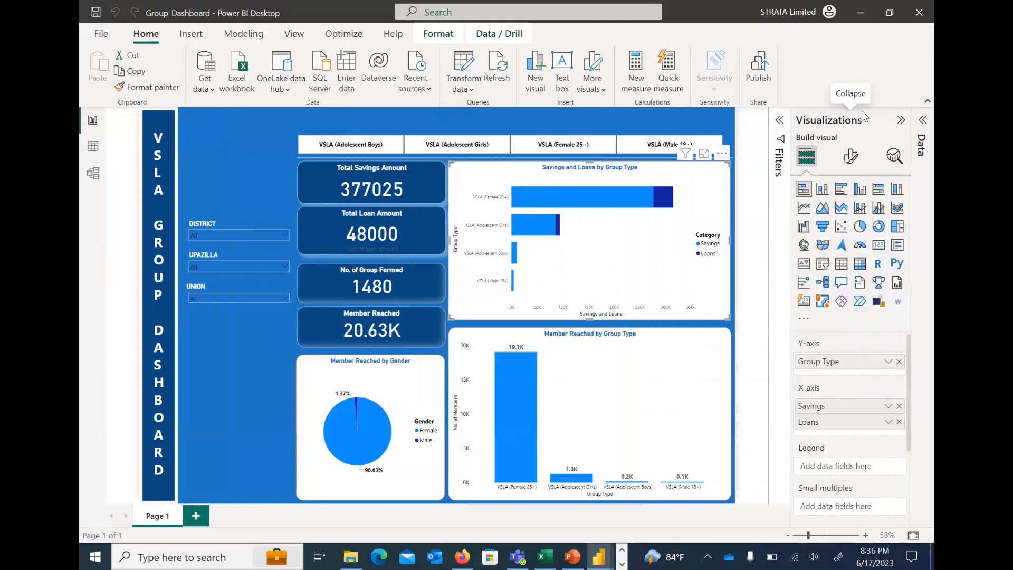
click(783, 121)
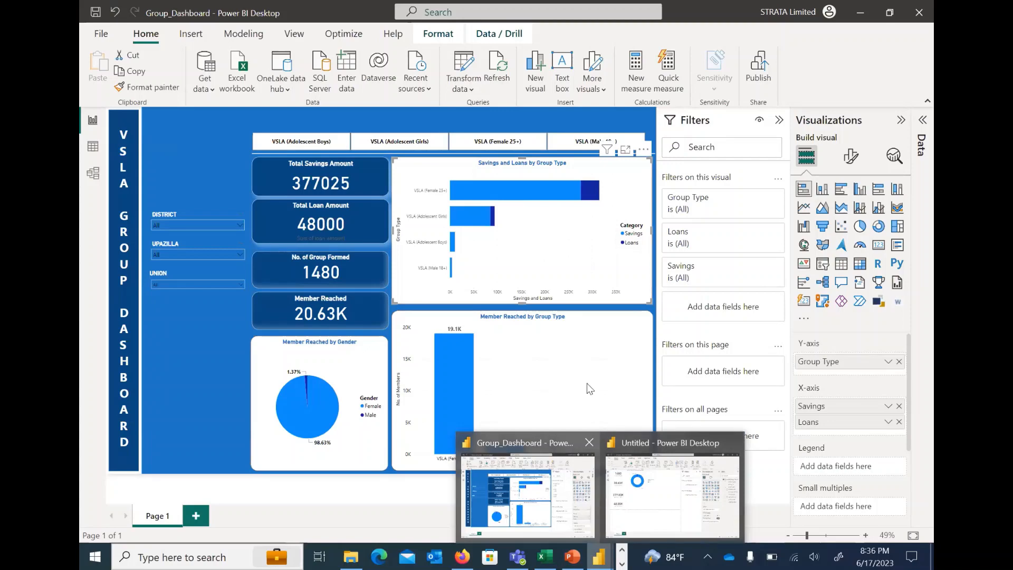
click(673, 494)
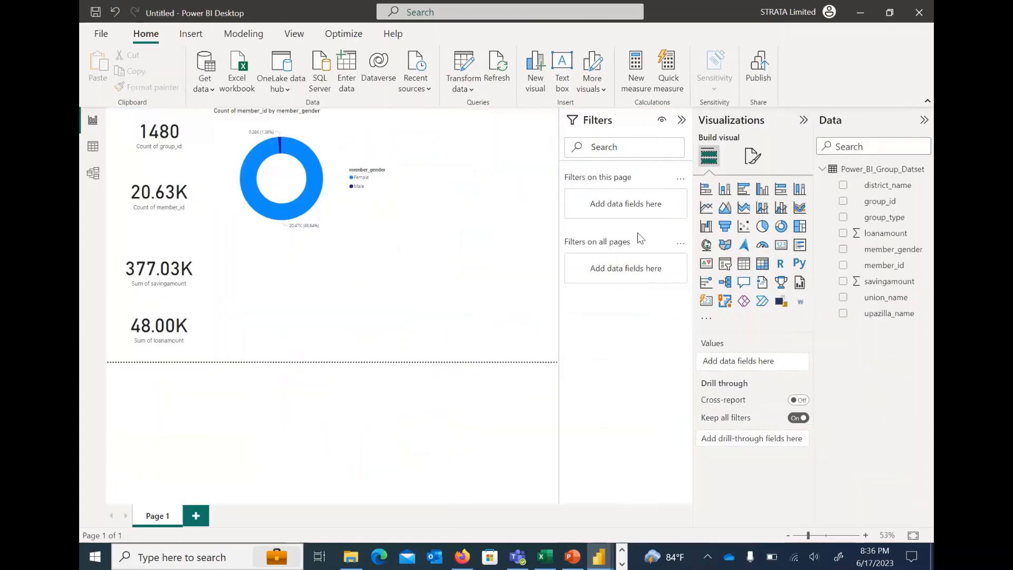
Add a stacked bar chart with the sums of savingamount and loanamount on the X-axis and group_type on the Y-axis
click(706, 188)
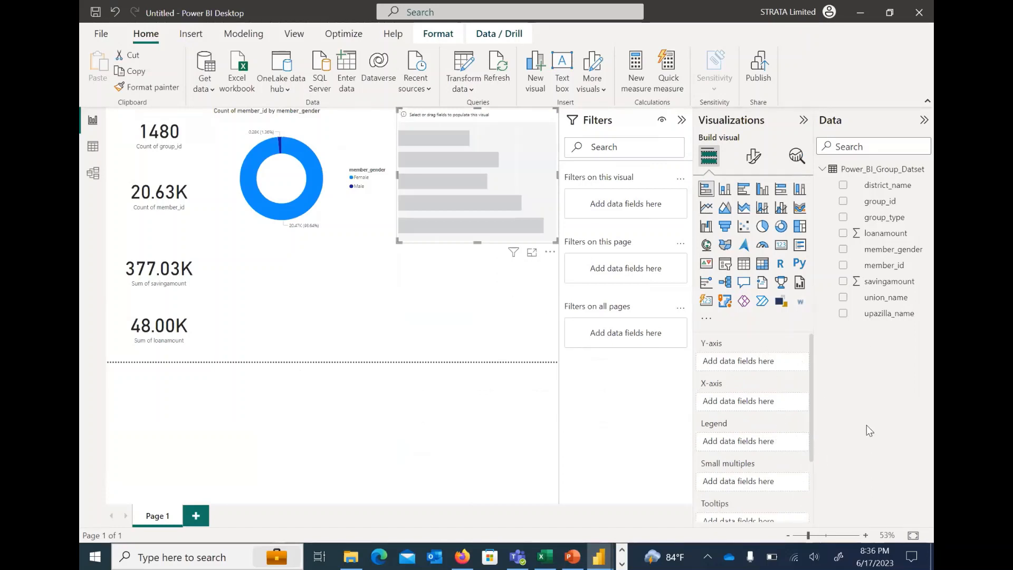
drag(914, 283, 744, 400)
drag(882, 233, 773, 416)
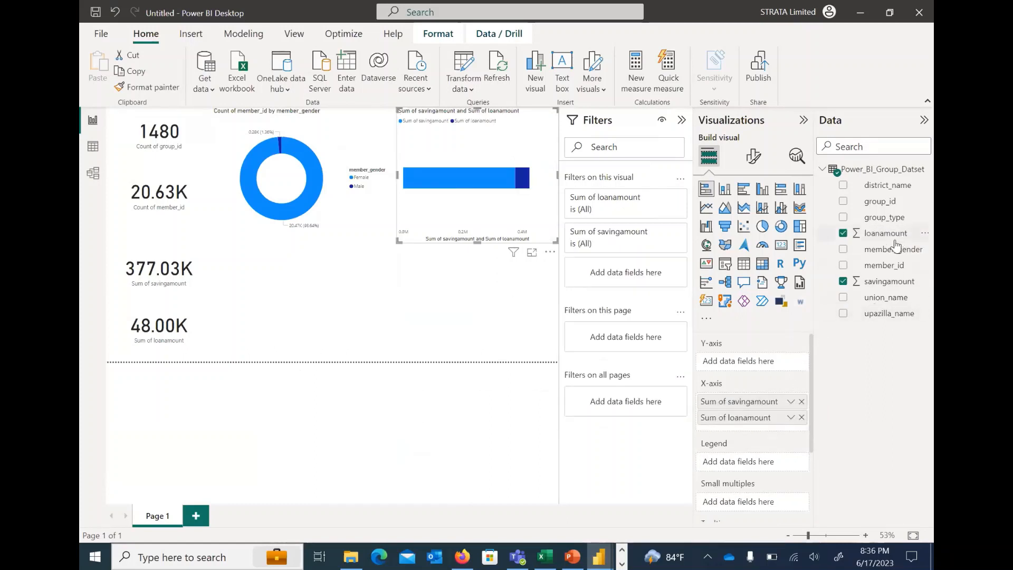
drag(884, 217, 739, 357)
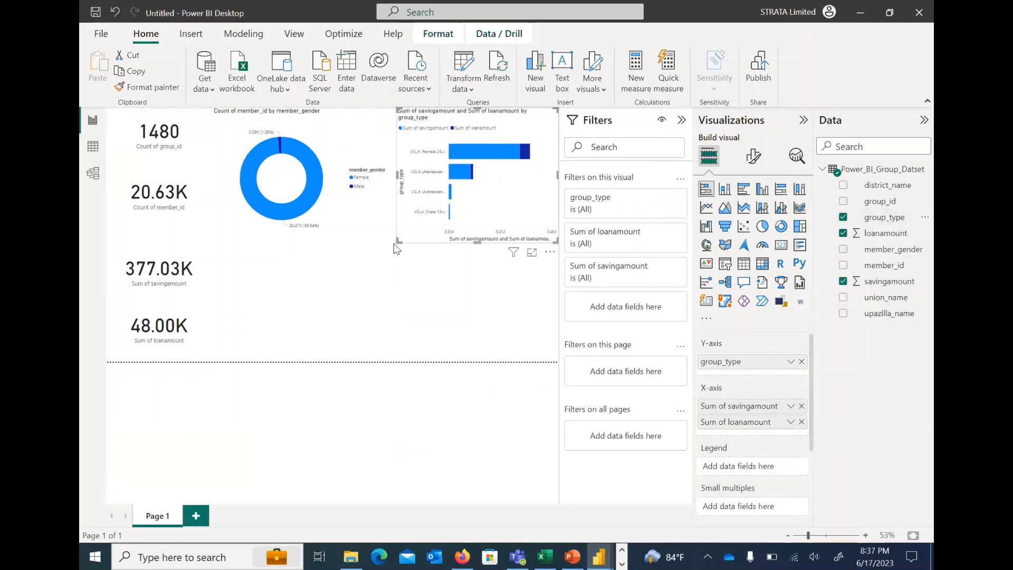
Enlarge the savings and loans bar chart and move it to the page's lower edge, overlapping the donut chart
drag(397, 240, 340, 281)
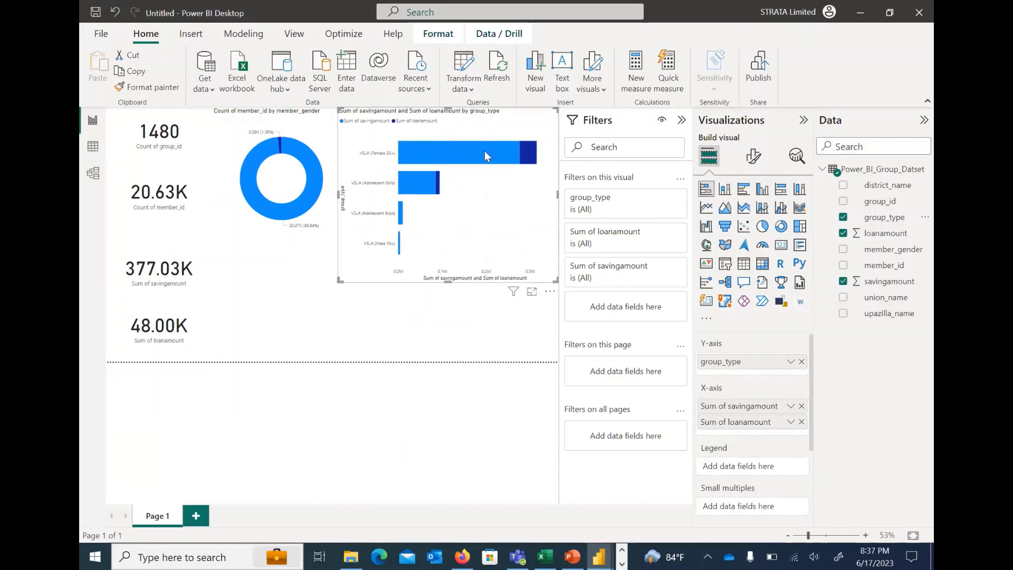
drag(484, 174, 369, 253)
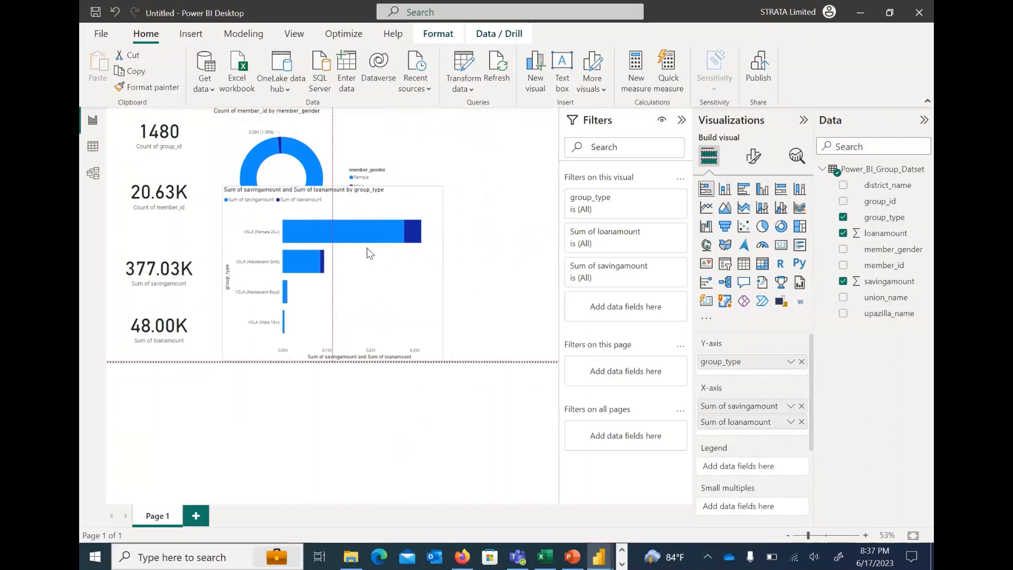
drag(447, 400, 498, 365)
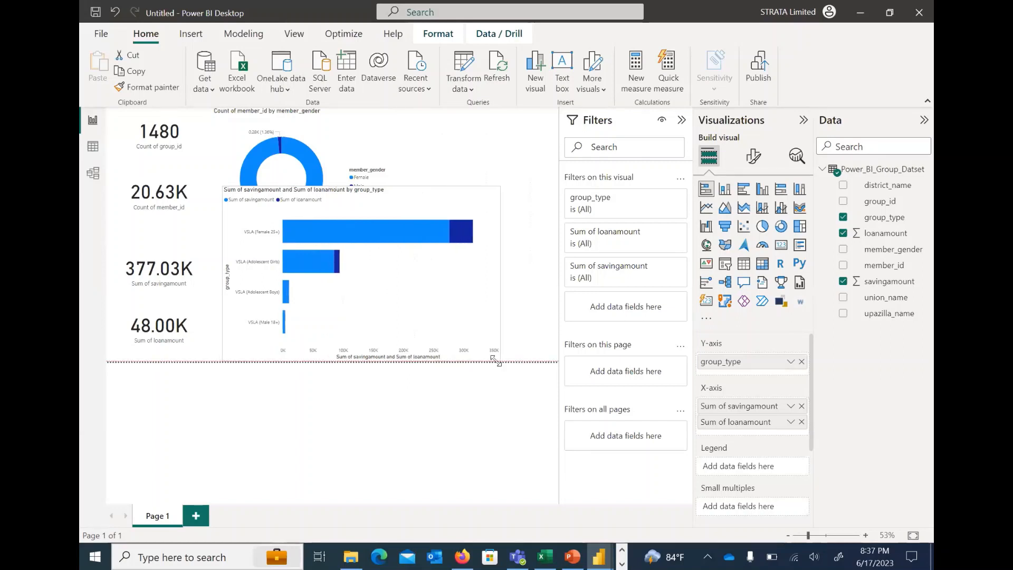
drag(496, 360, 497, 361)
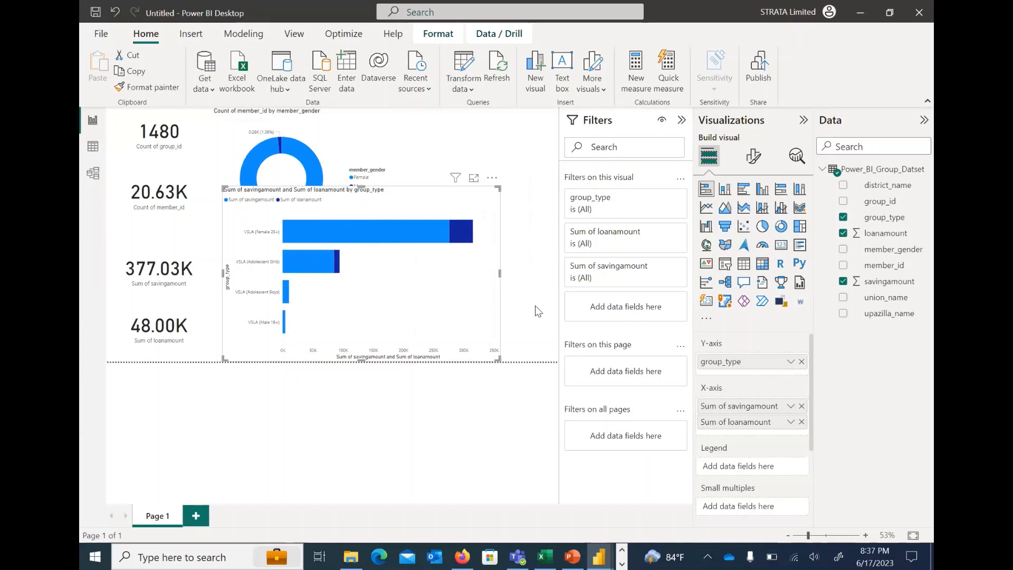
click(535, 306)
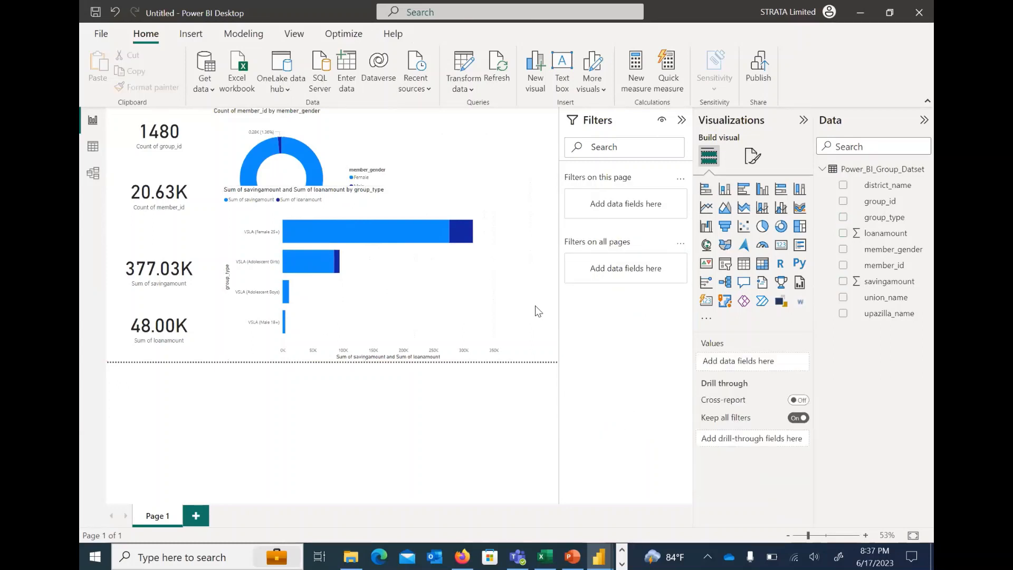
Collapse the Filters pane to enlarge the report canvas, keeping the Visualizations pane expanded
click(682, 119)
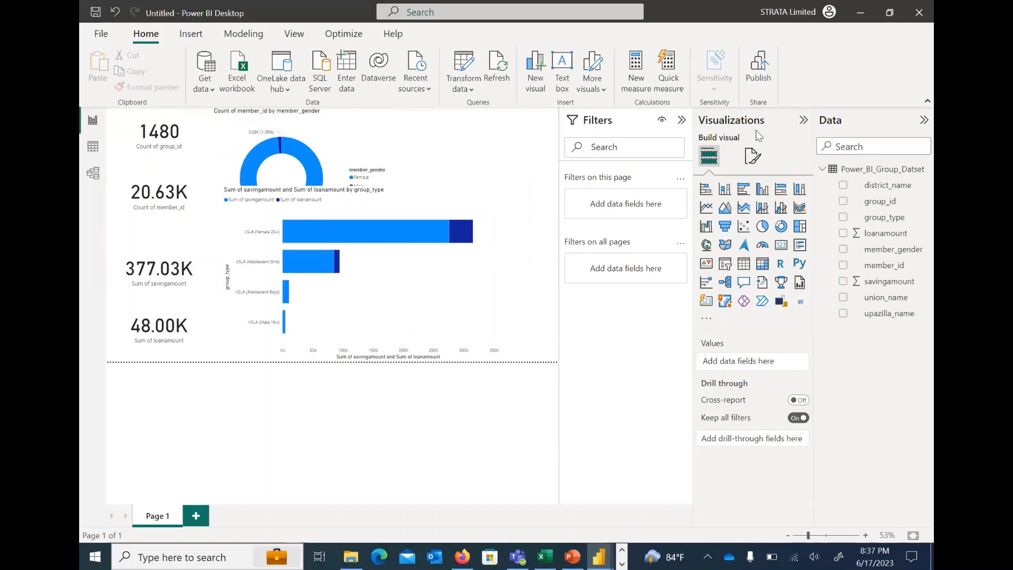
click(803, 120)
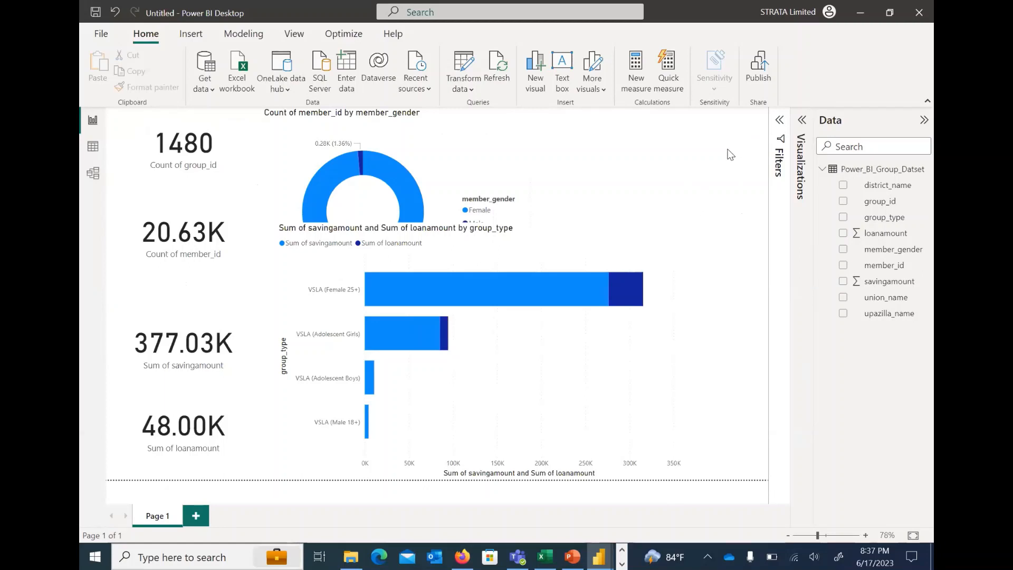
click(802, 120)
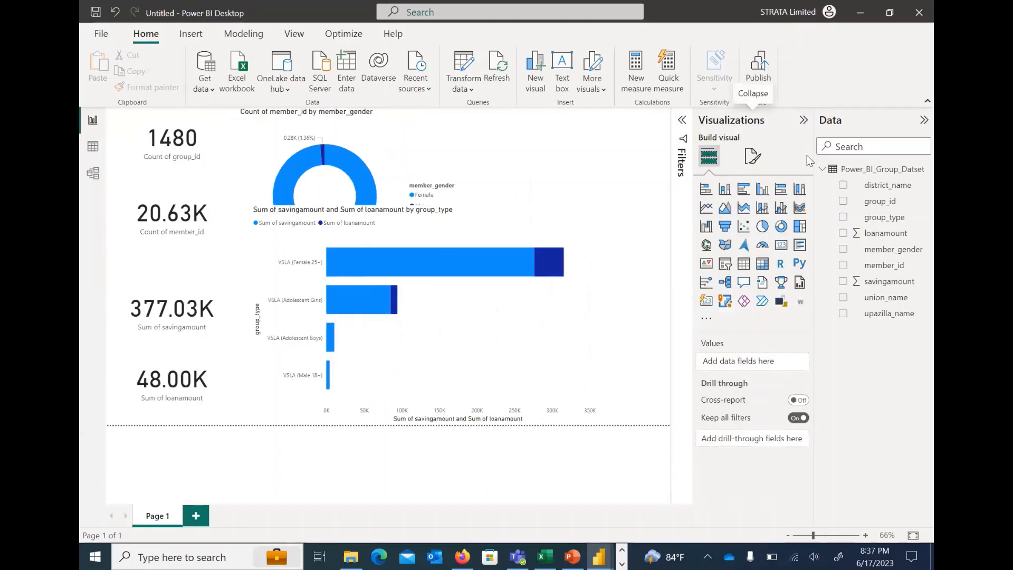
Set the report page's canvas type to Custom and its height to 920 px
click(751, 157)
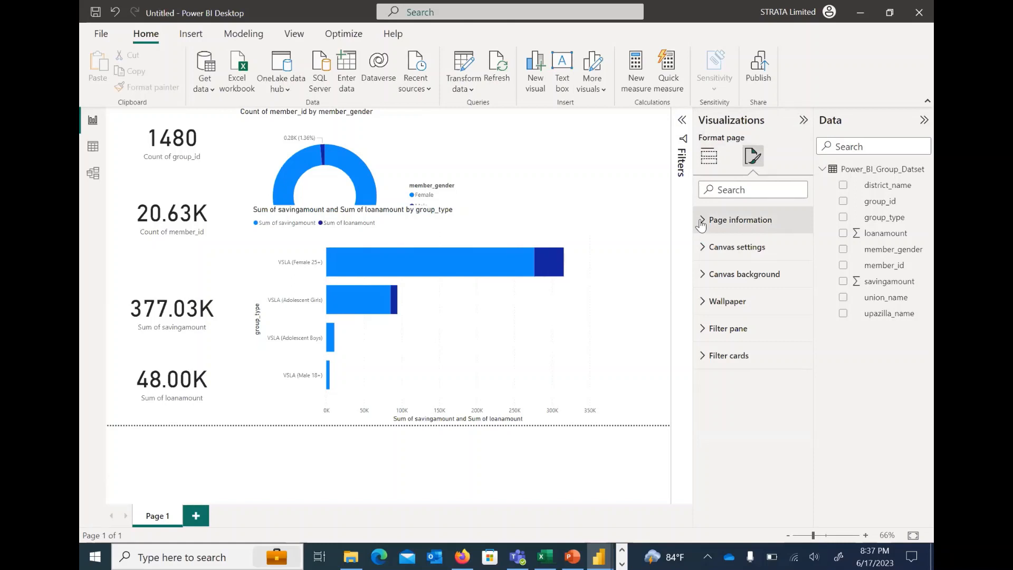
click(701, 221)
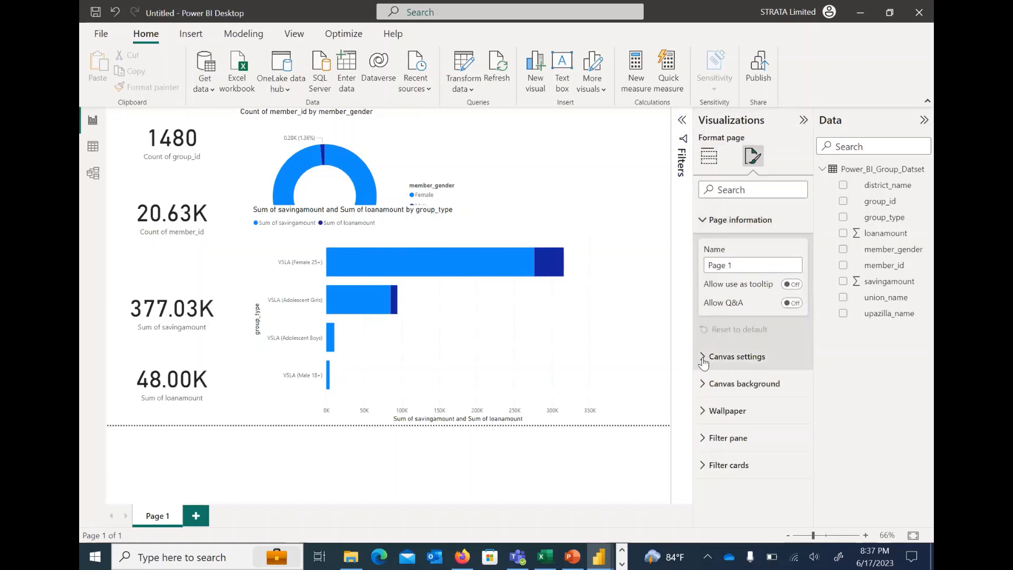
click(703, 360)
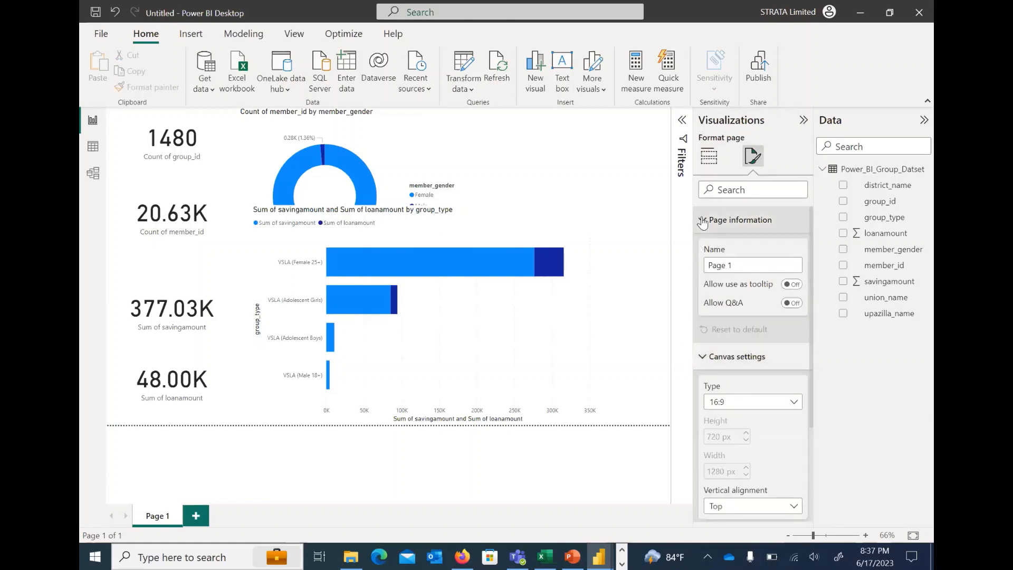
click(702, 222)
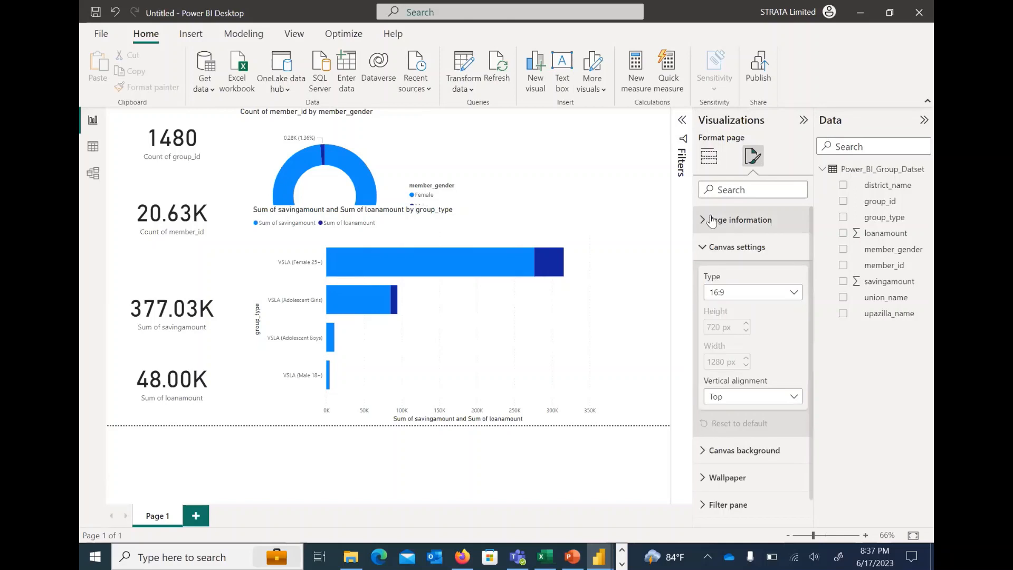
click(749, 293)
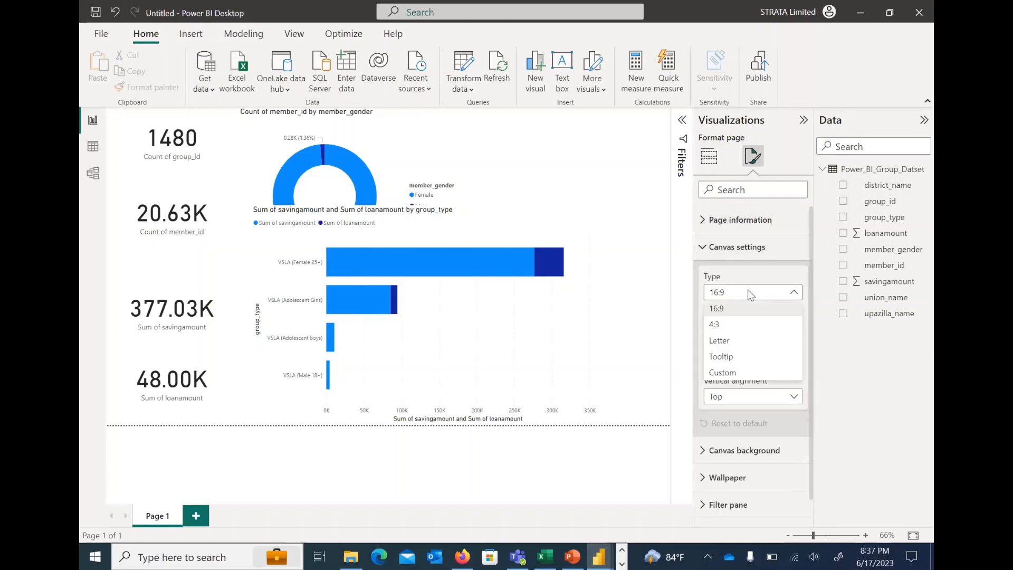
click(730, 373)
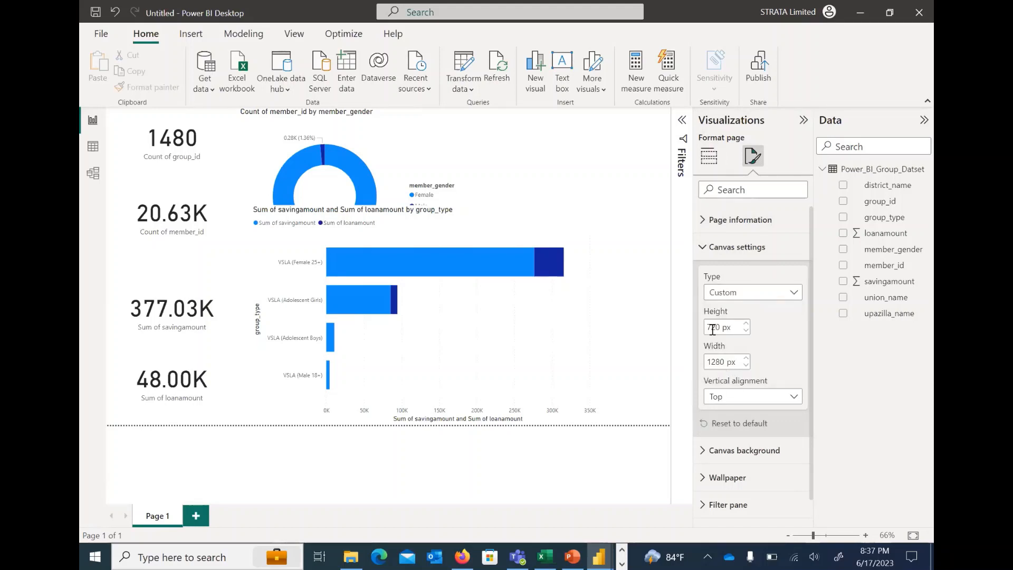
double_click(713, 328)
click(712, 327)
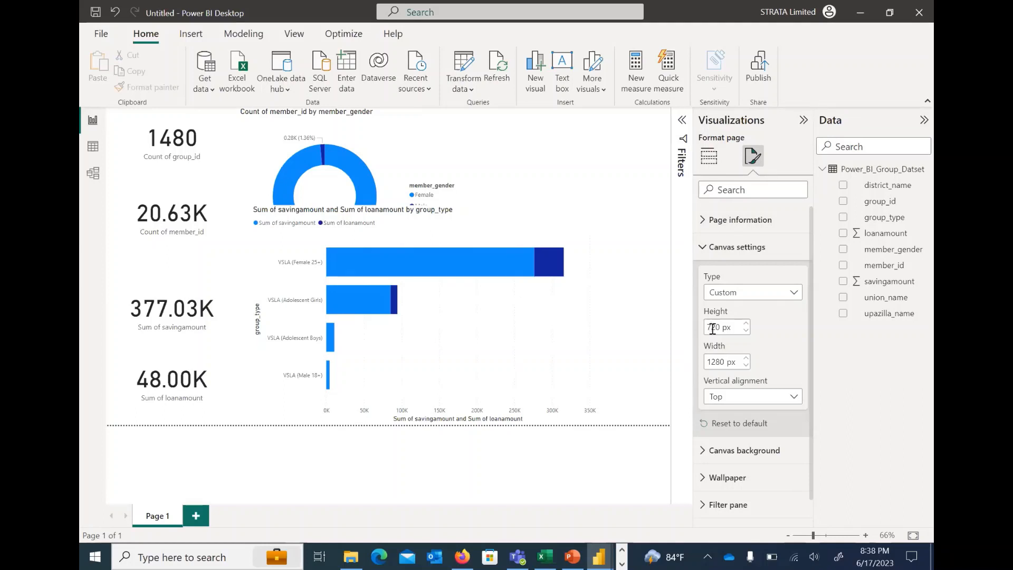
key(BackSpace)
text(9)
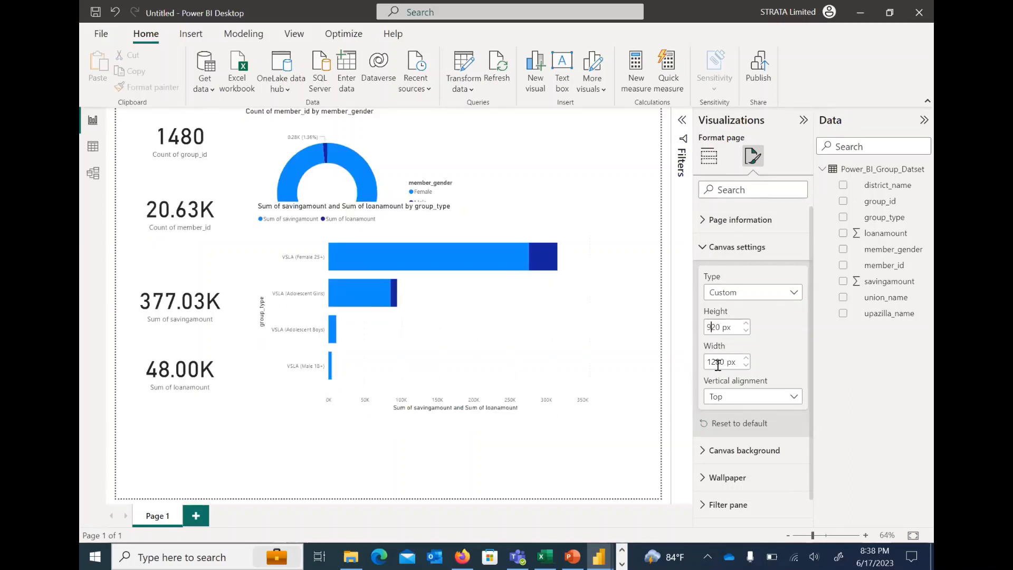
Set the custom page width to 1480 px
double_click(716, 362)
click(716, 362)
key(BackSpace)
text(4)
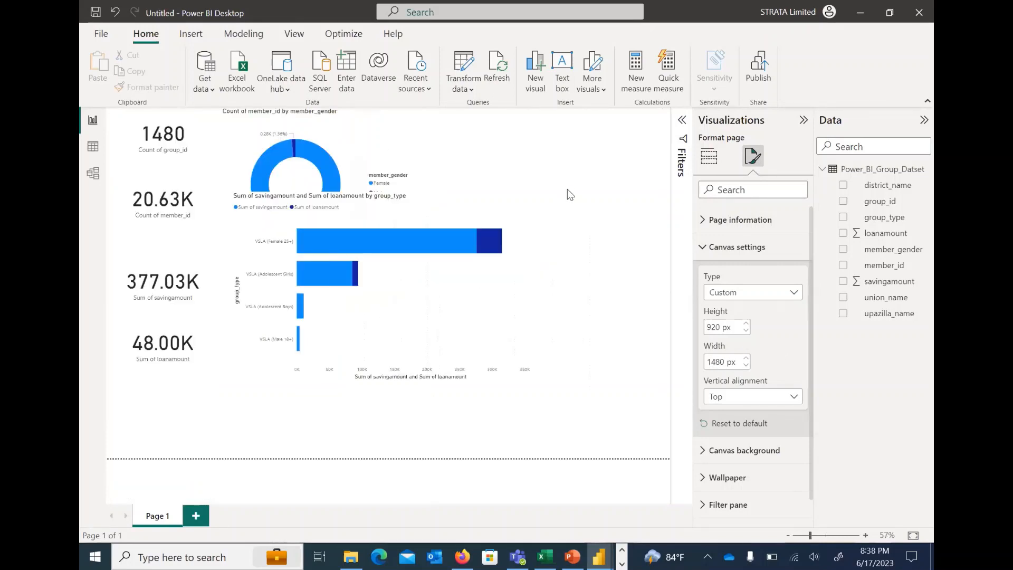
click(581, 308)
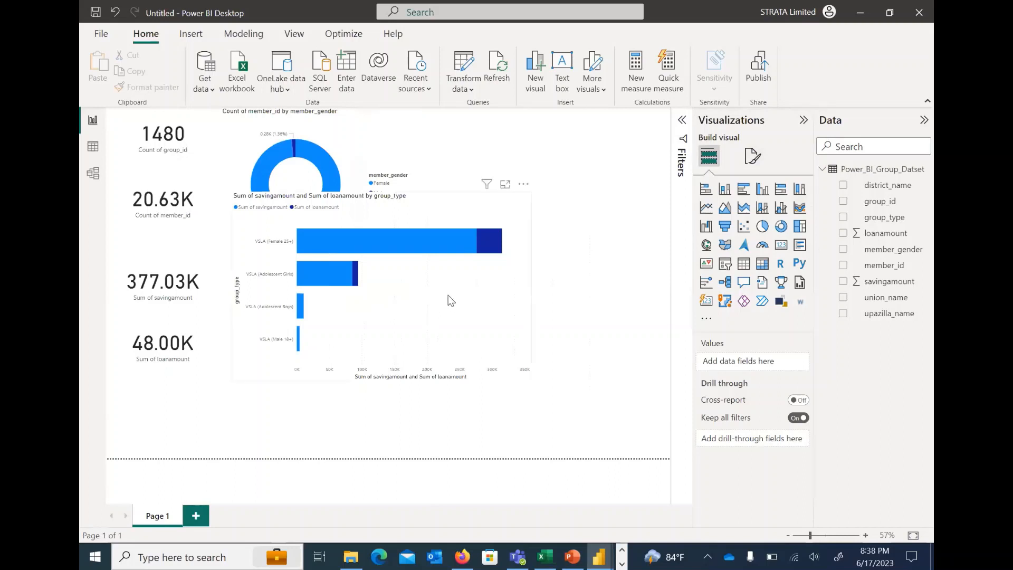
Move the savings and loans bar chart down to the page's lower edge, clear of the donut chart
drag(441, 300, 434, 395)
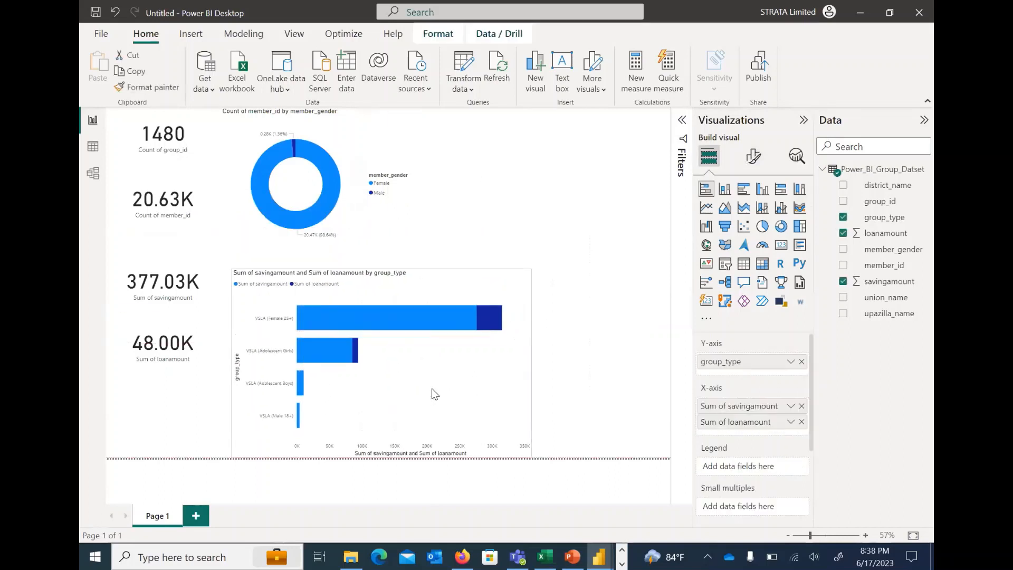
drag(447, 269, 448, 269)
click(405, 214)
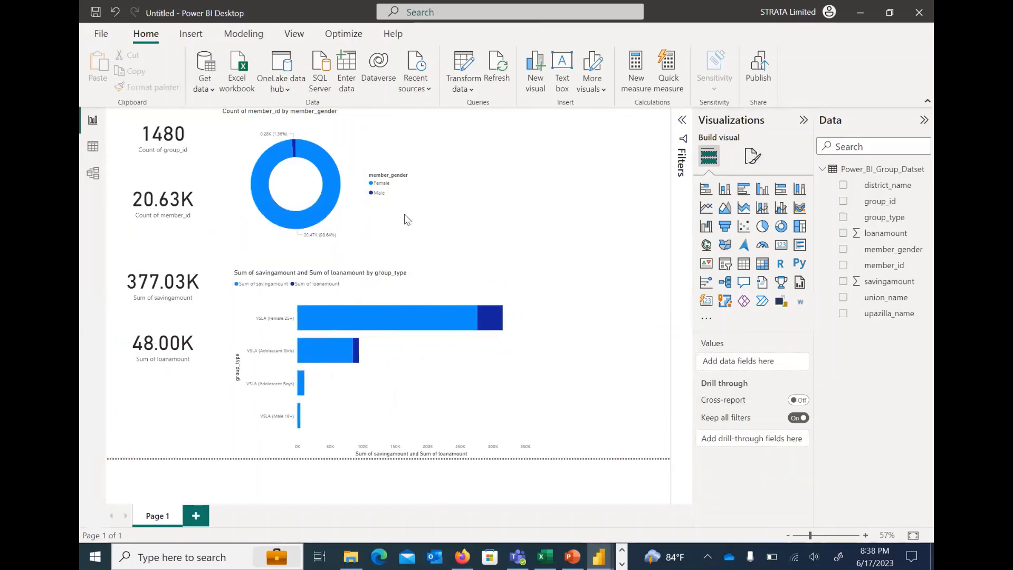
click(554, 205)
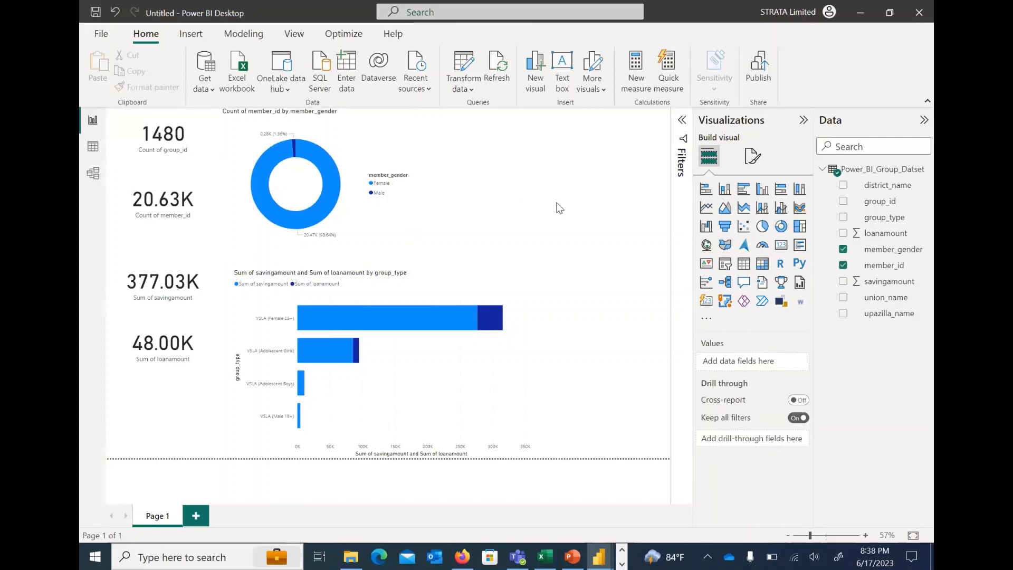
Check the Member Reached by Group Type column chart in the Group_Dashboard report, and return to the untitled report
mouse_move(600, 554)
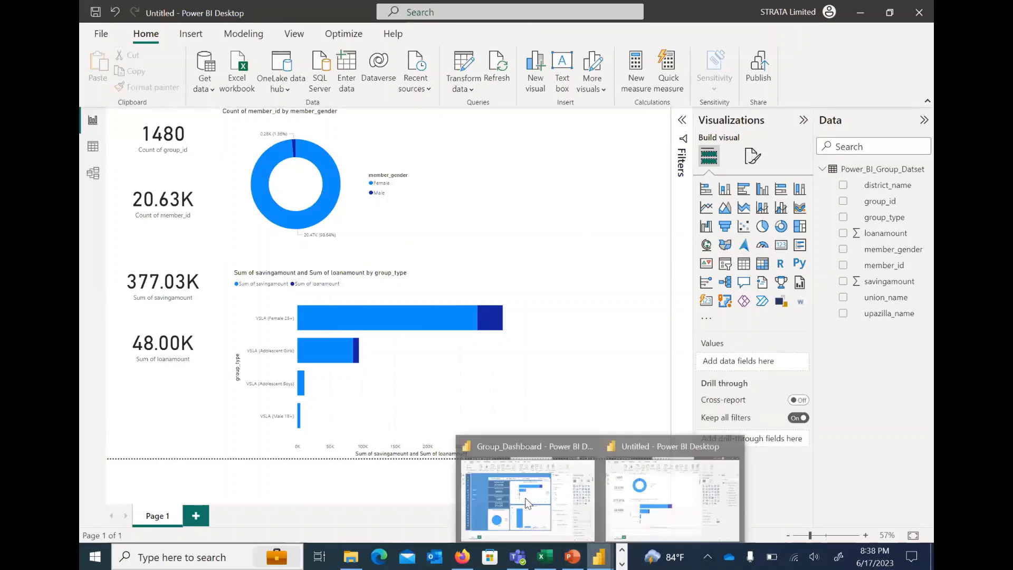
click(529, 494)
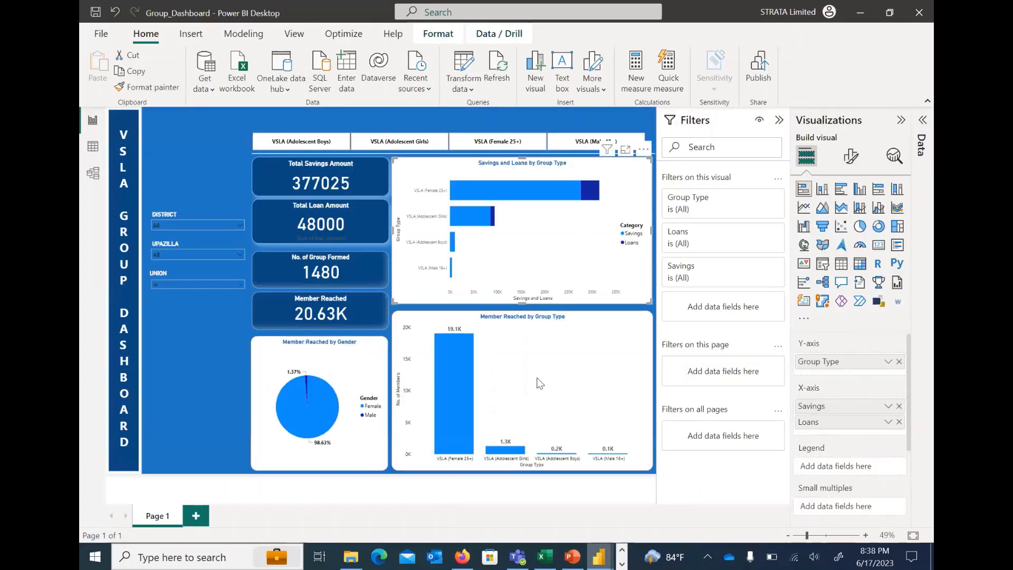
click(582, 344)
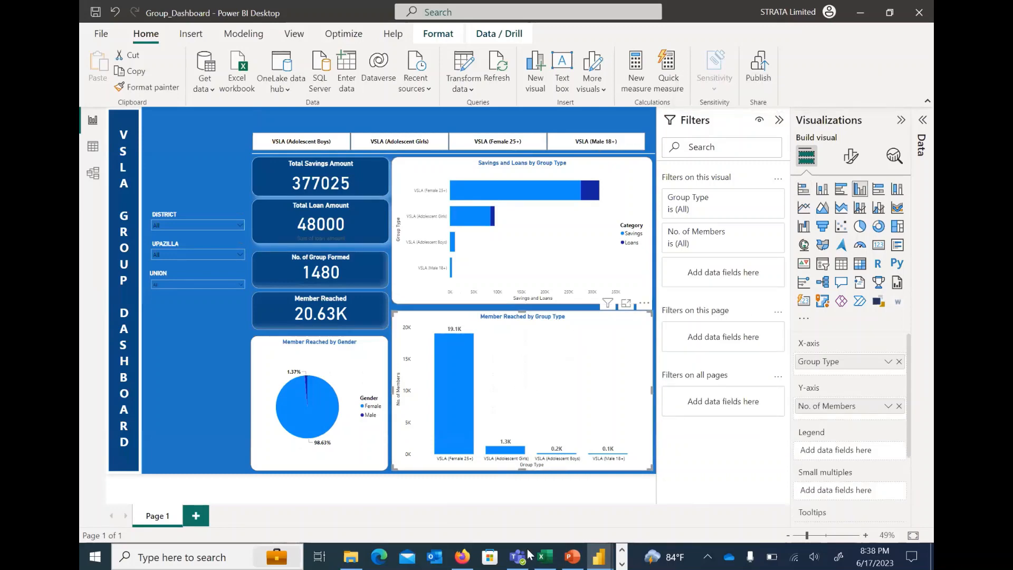
mouse_move(598, 554)
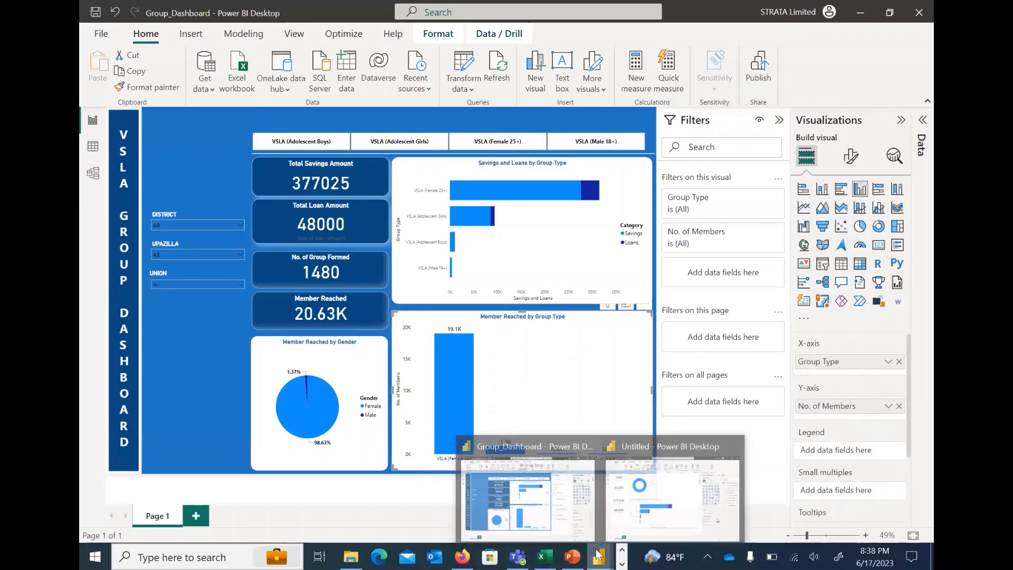
click(631, 496)
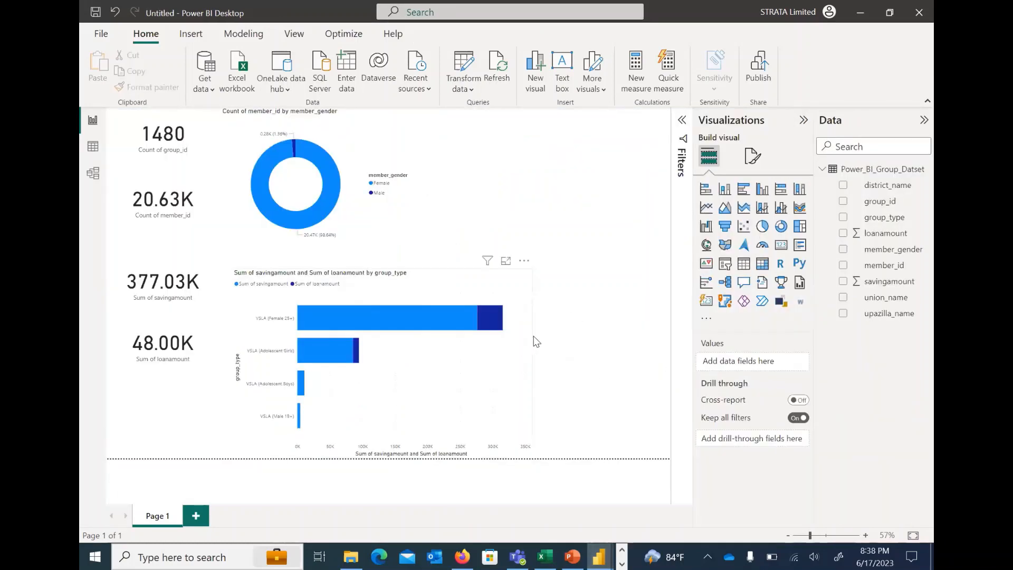
Add a clustered column chart beside the donut chart, with group_type on the X-axis and the count of member_id on the Y-axis
click(531, 455)
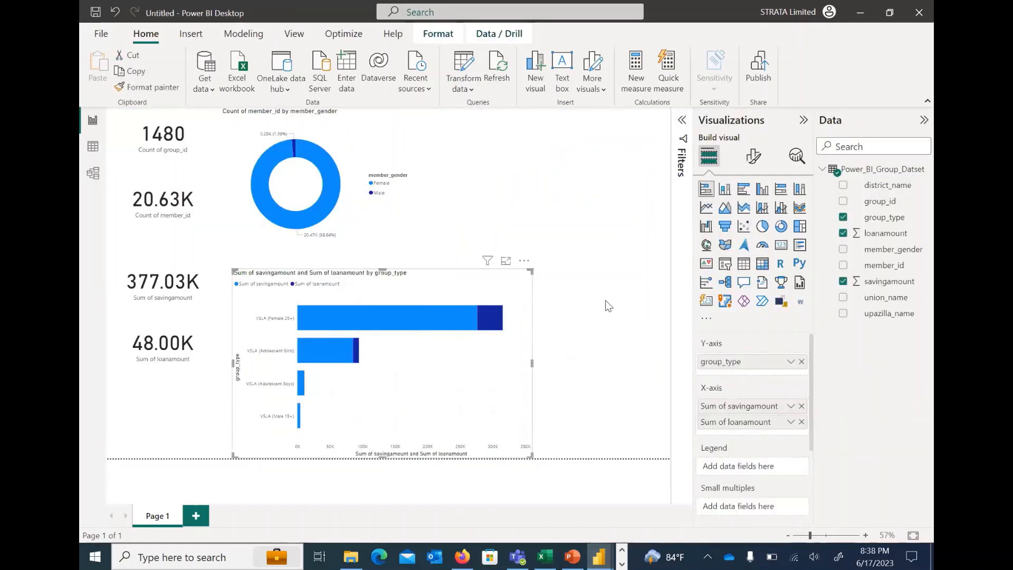
click(617, 200)
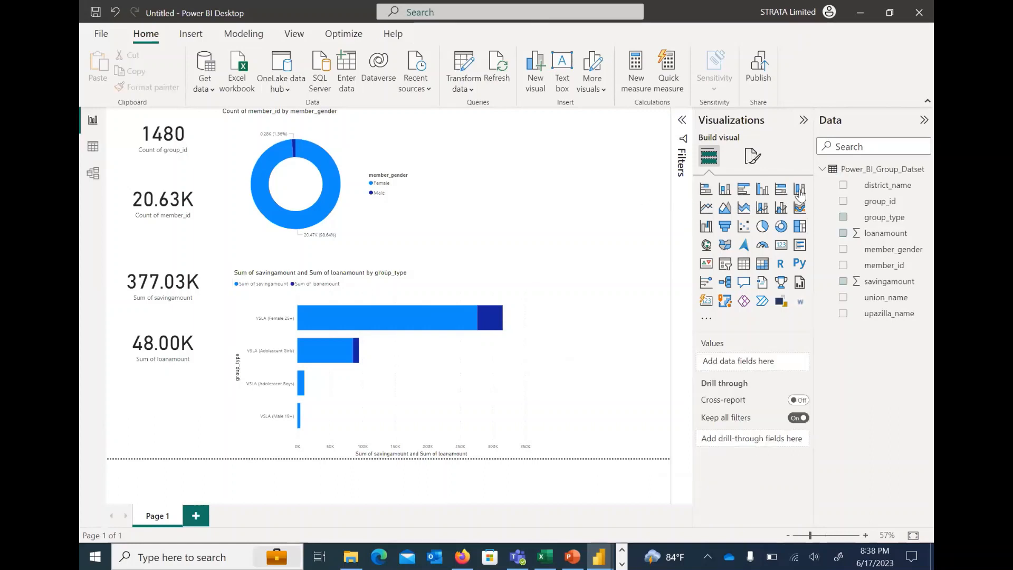
click(762, 190)
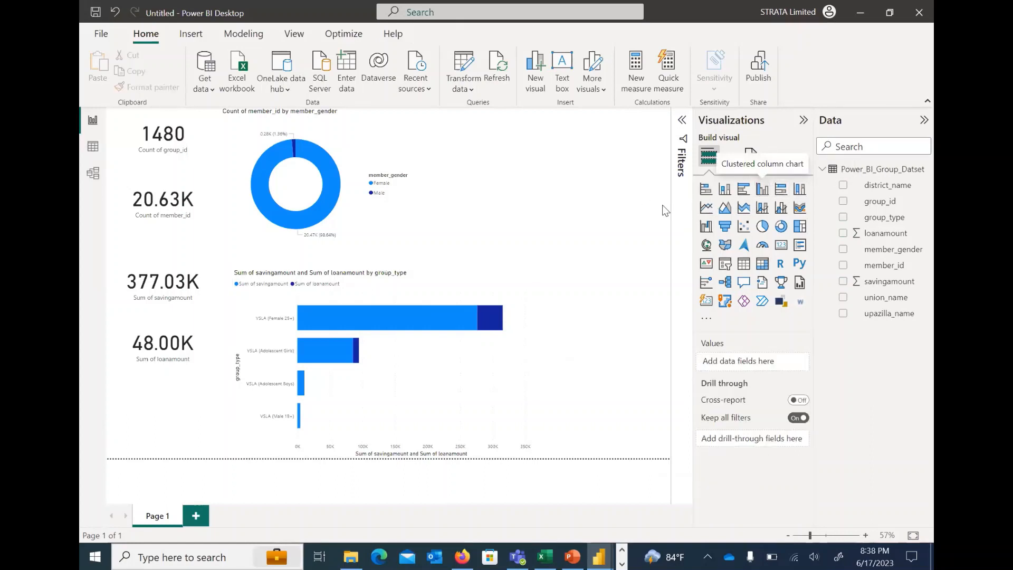
drag(530, 253, 653, 274)
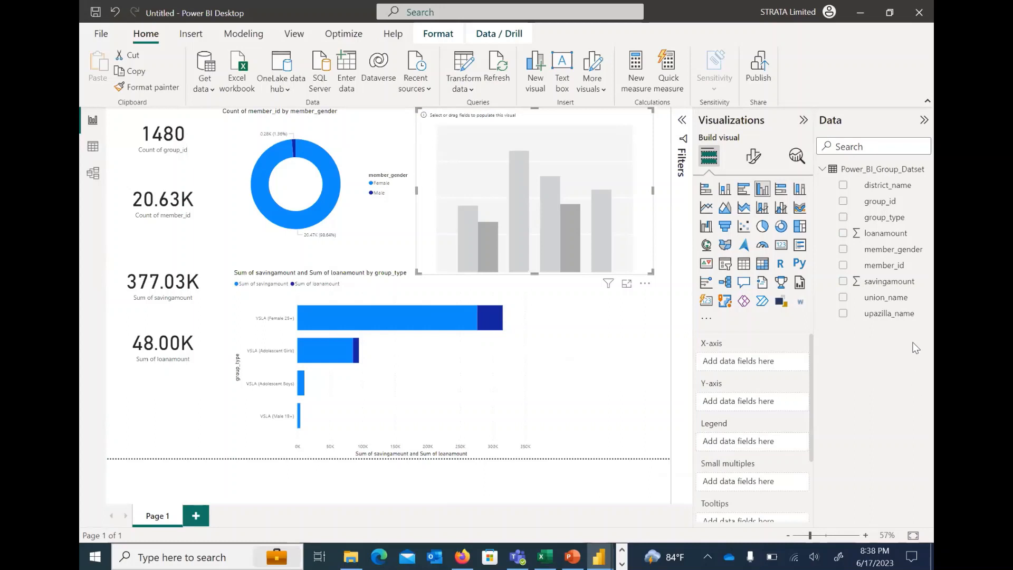
drag(886, 223, 760, 366)
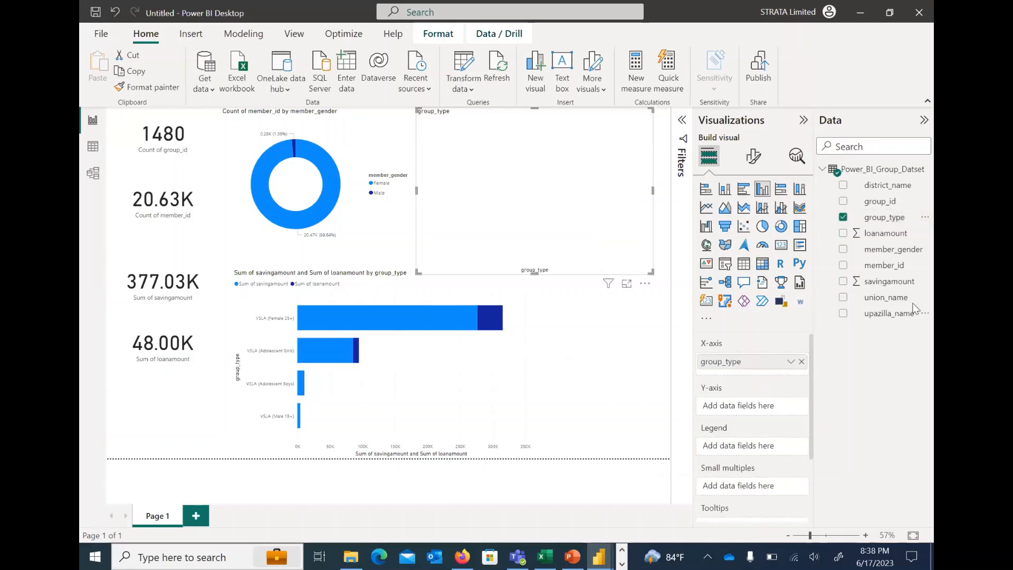
drag(884, 265, 761, 407)
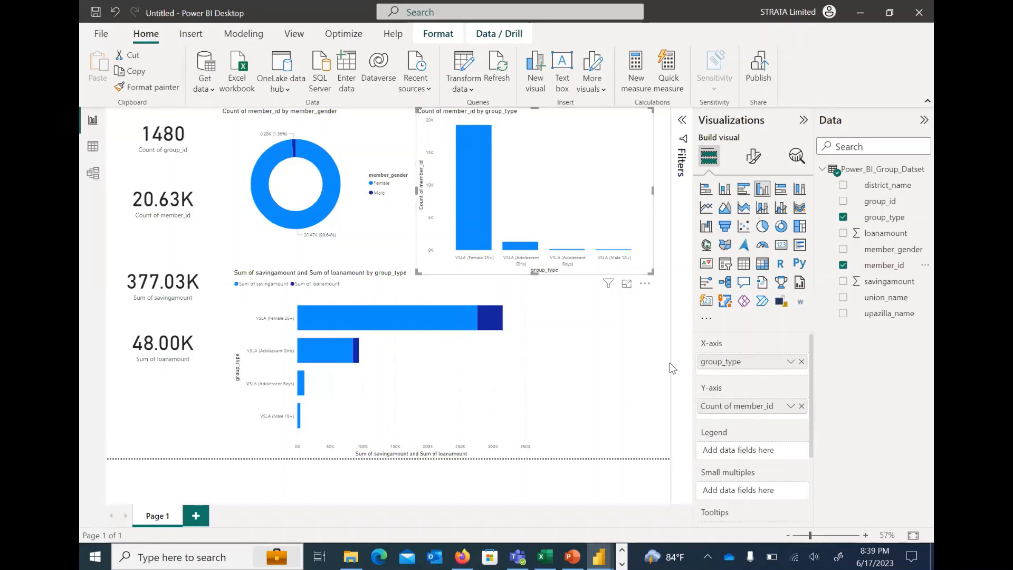
click(664, 309)
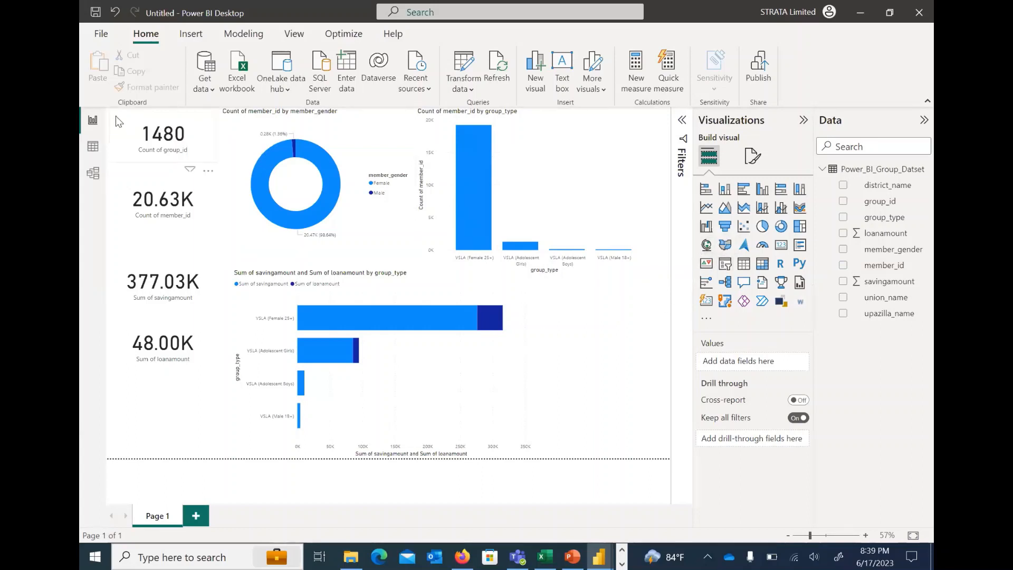
Shrink the column and donut charts, and shift the donut and bar charts rightward to free space beside the cards
click(528, 212)
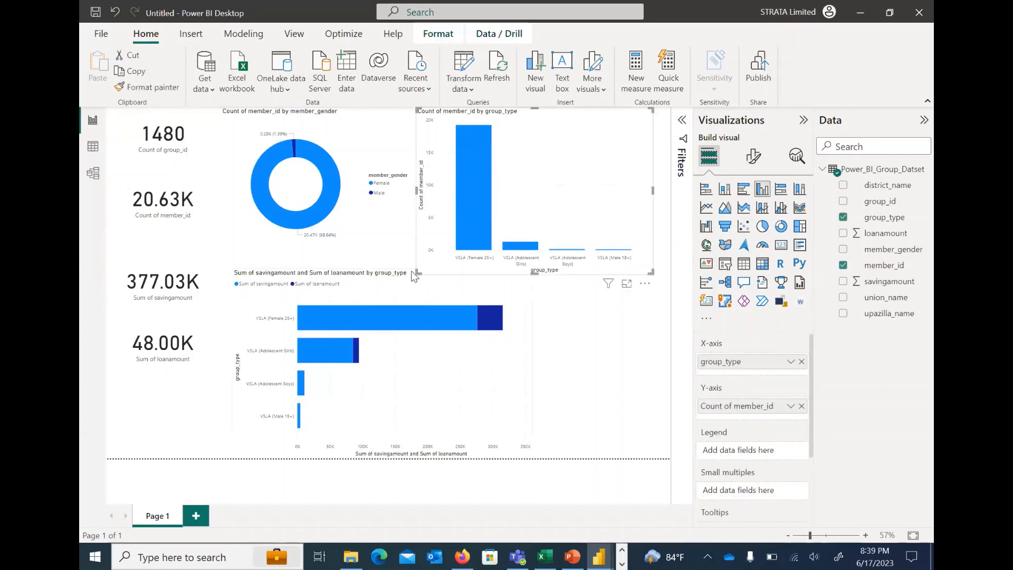
drag(417, 274, 448, 258)
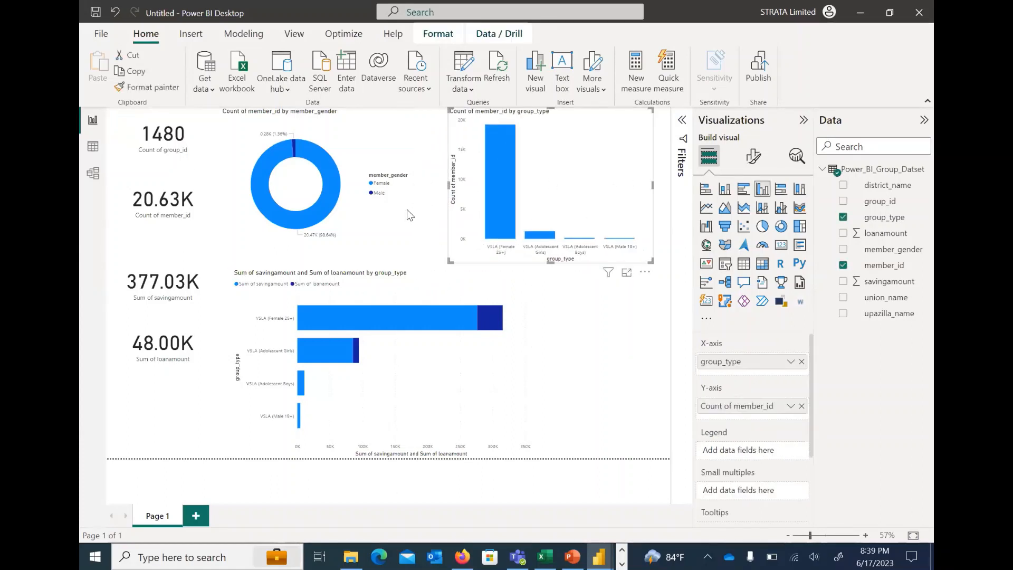
click(401, 232)
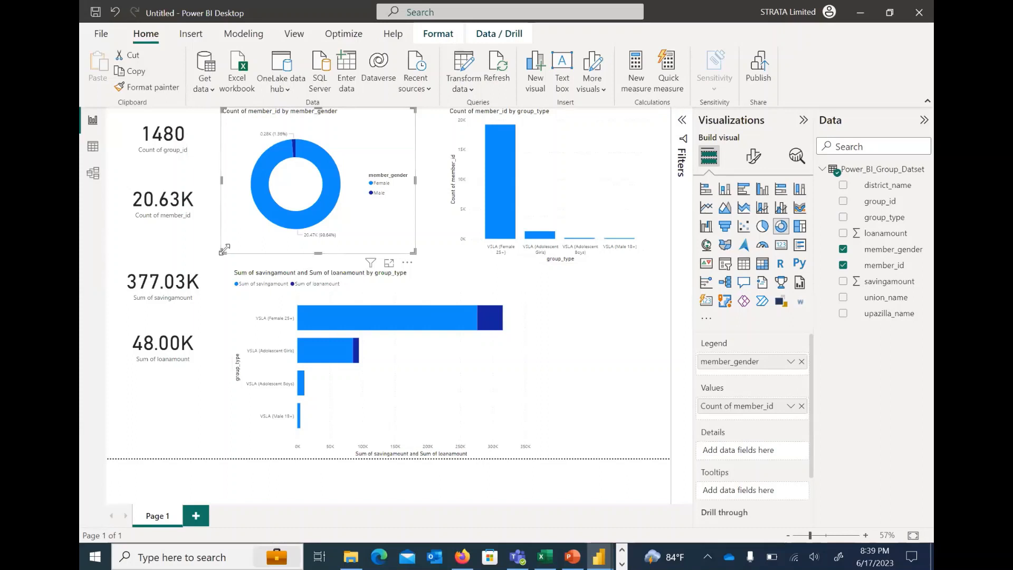
drag(225, 254, 268, 239)
drag(393, 135, 419, 139)
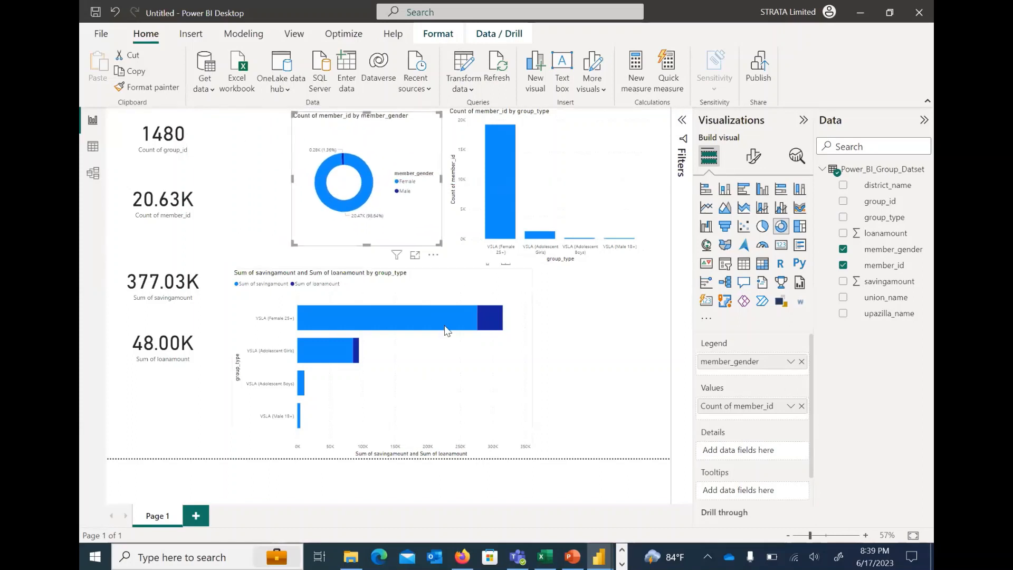
click(464, 290)
drag(479, 296, 610, 295)
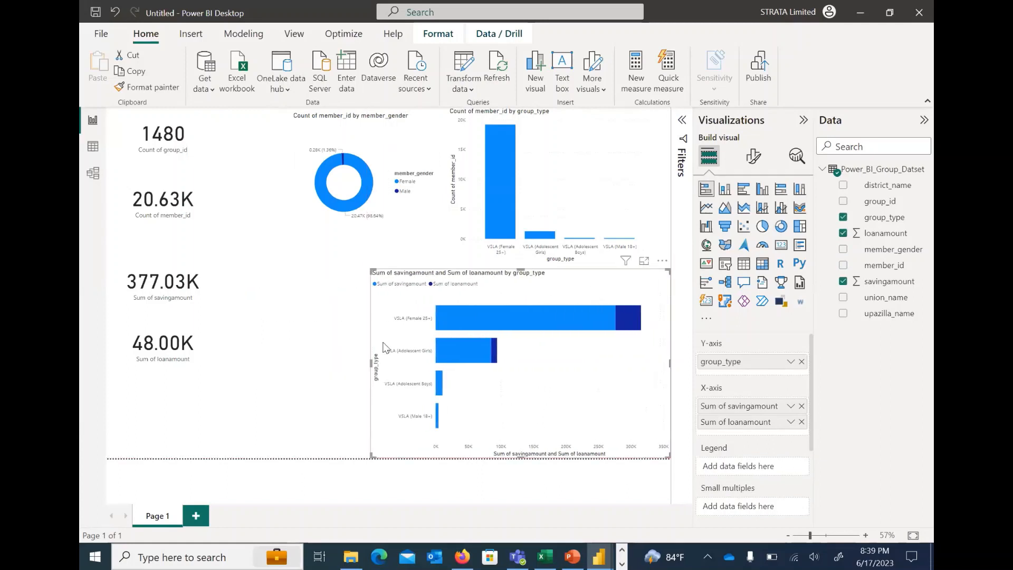
Select all four cards together and move them right and down, next to the charts, with the lowest card at the page's lower edge
click(220, 132)
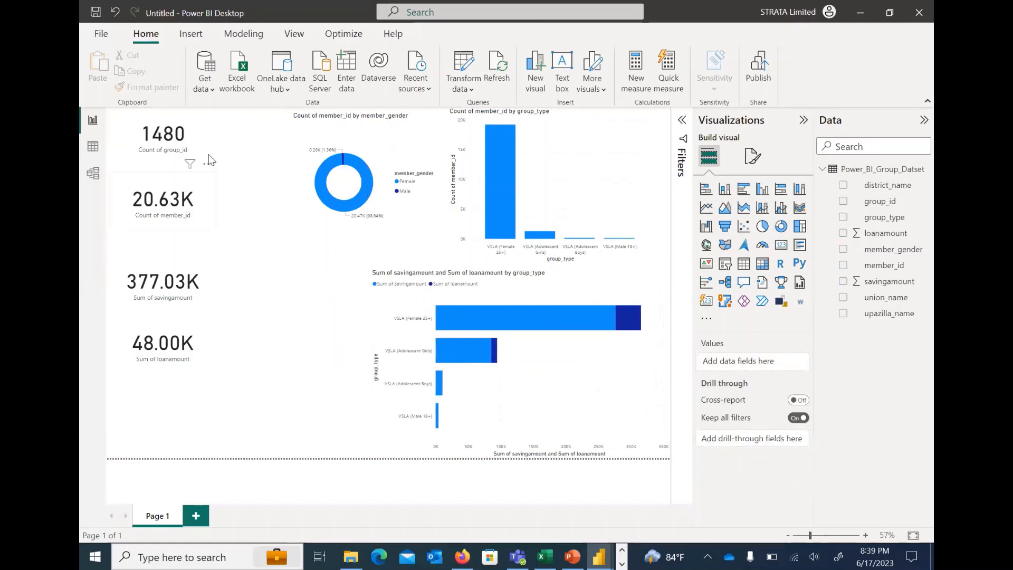
click(209, 158)
ctrl+click(206, 135)
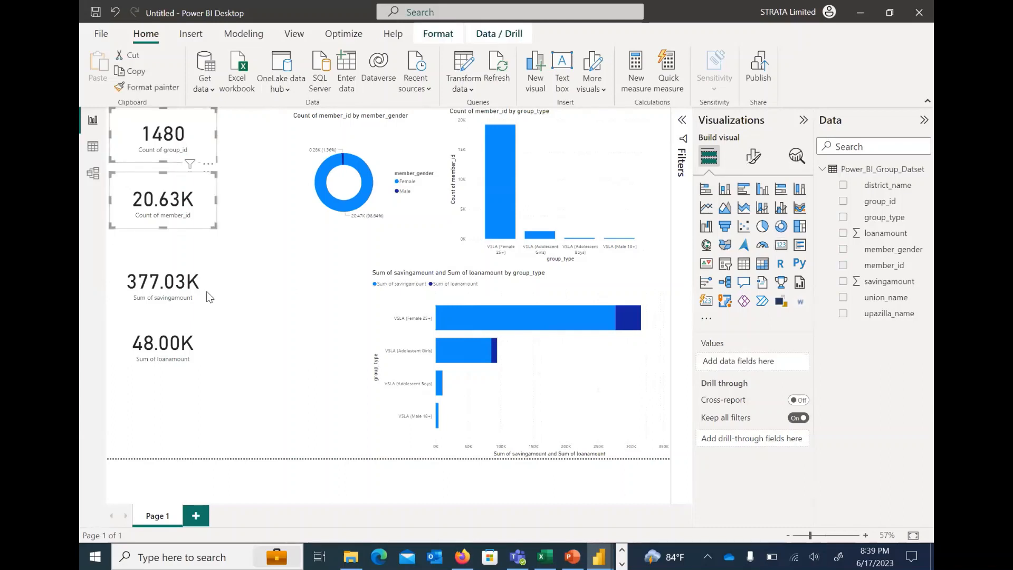
click(200, 374)
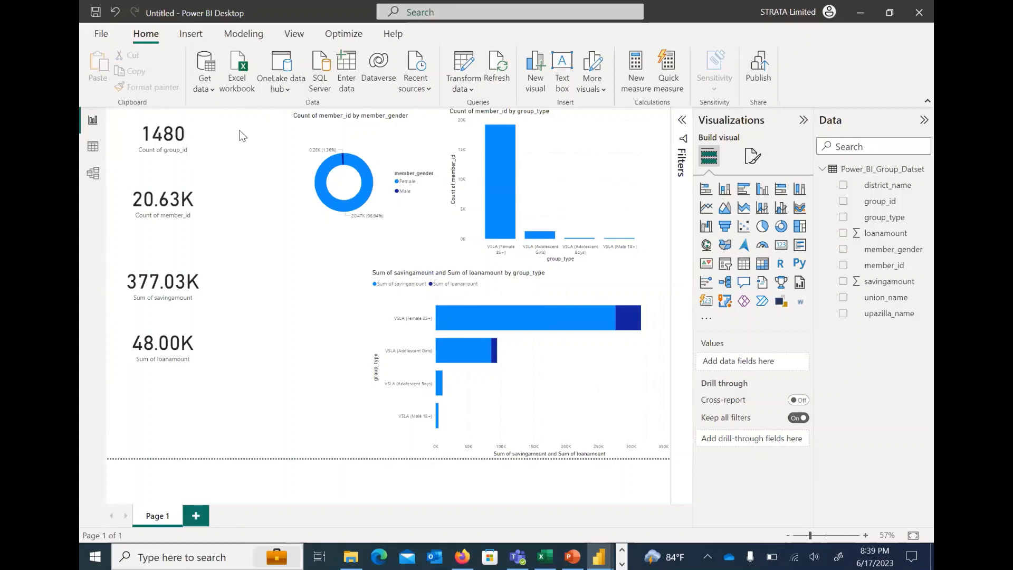
drag(248, 115, 92, 441)
drag(128, 407, 130, 404)
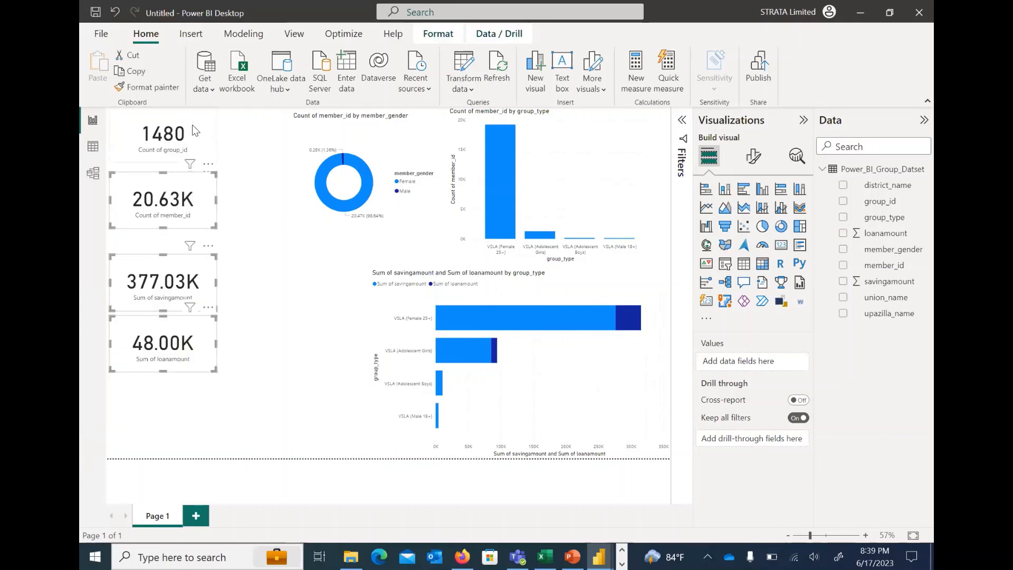
drag(192, 124, 282, 224)
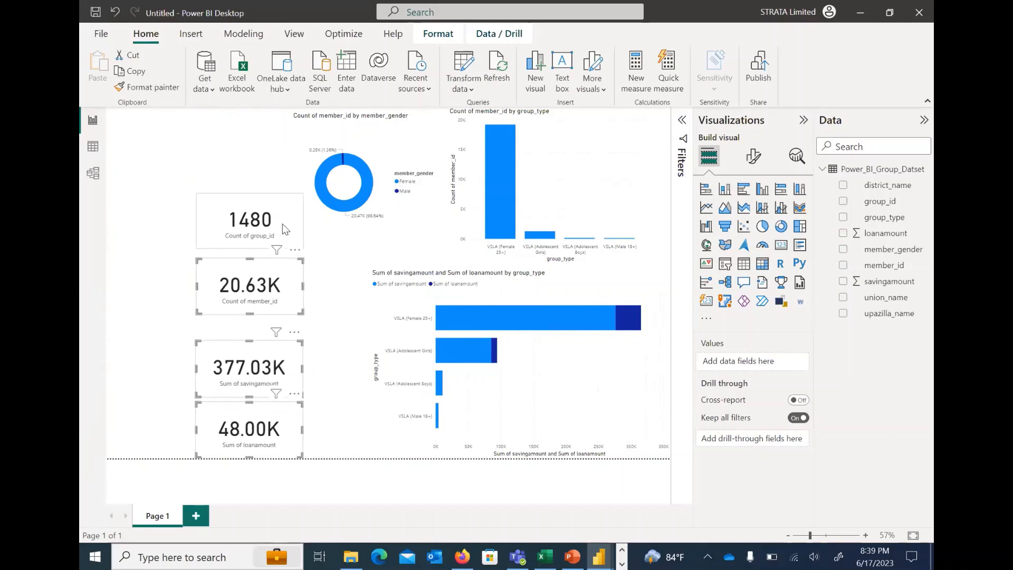
click(202, 139)
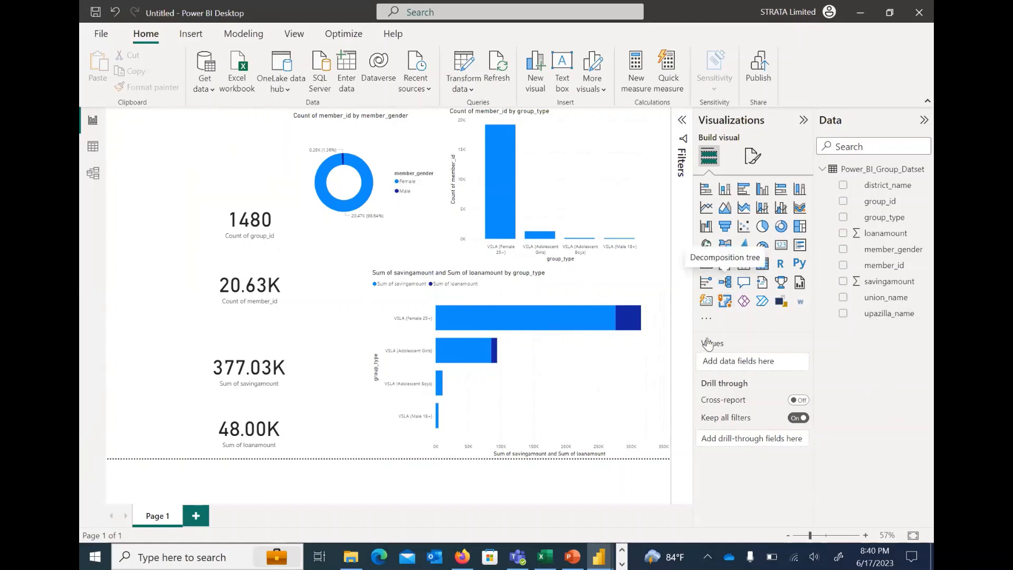
Add a small slicer for district_name at the page's left edge, beside the cards
click(725, 270)
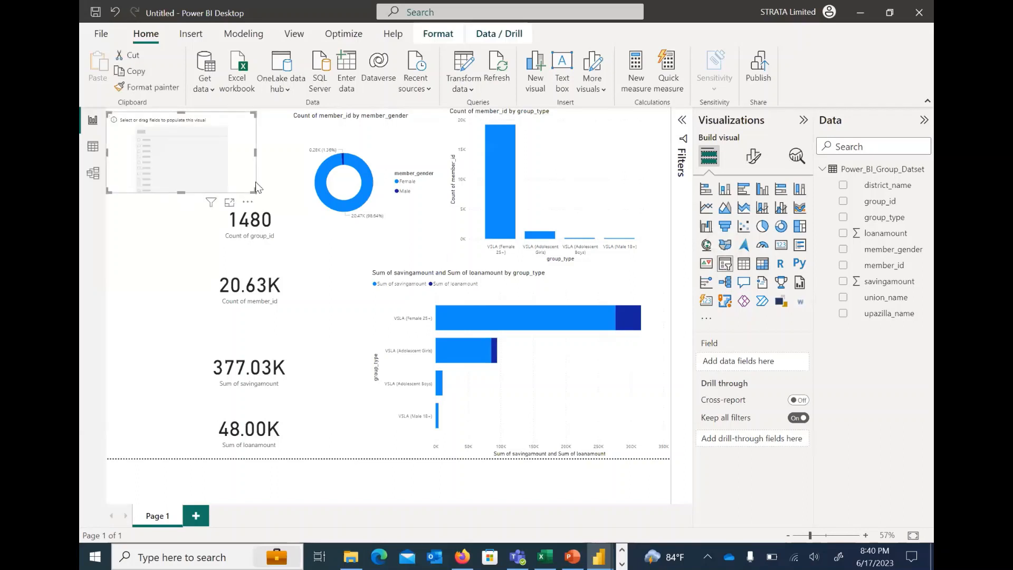
drag(254, 153, 238, 154)
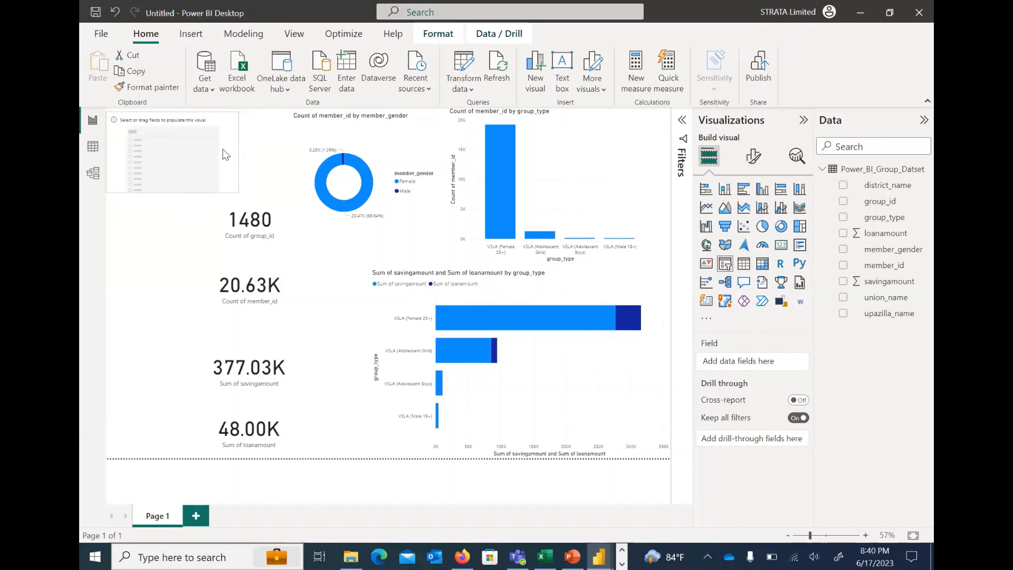
drag(239, 192, 217, 166)
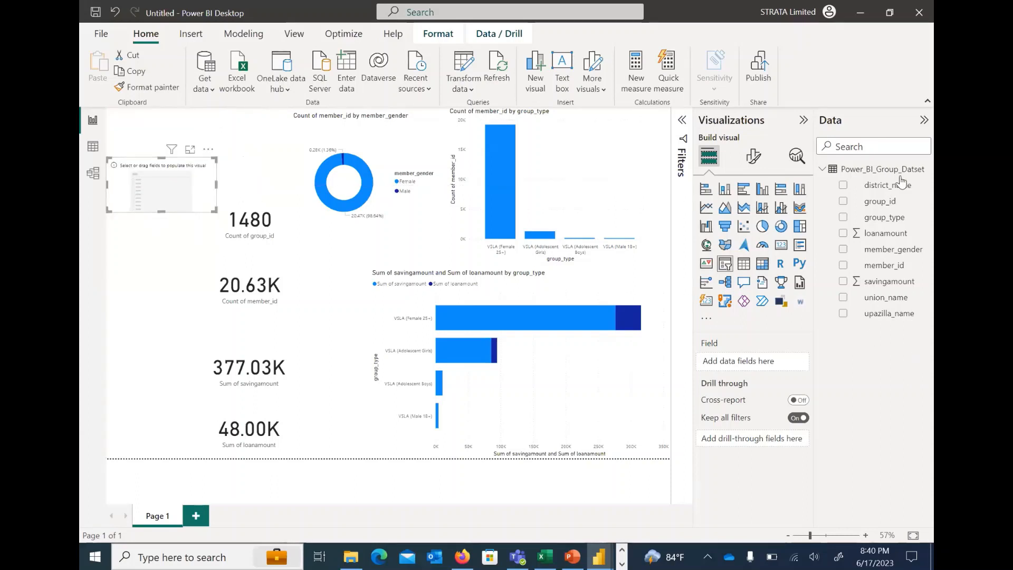
drag(889, 190, 761, 364)
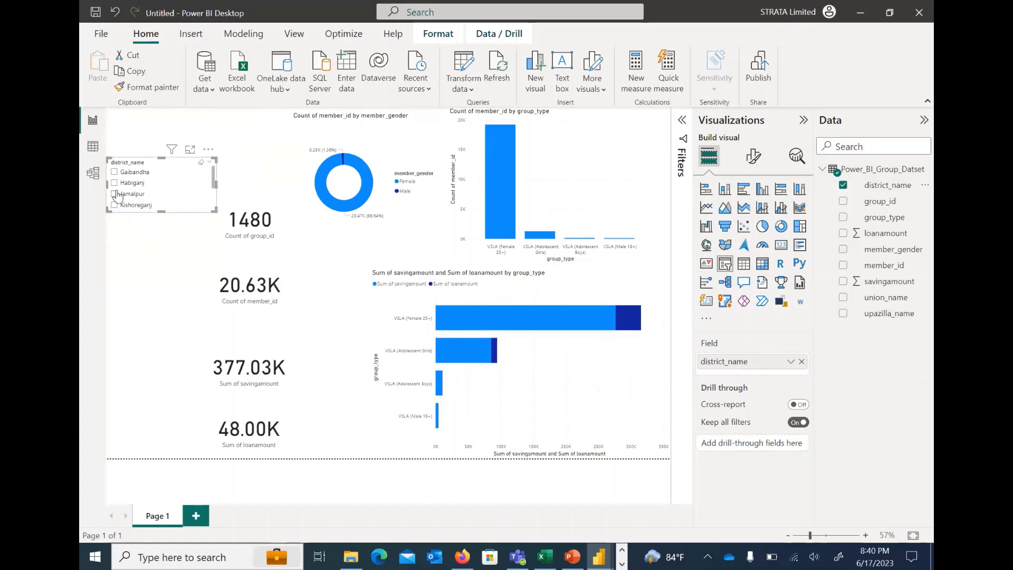
click(141, 249)
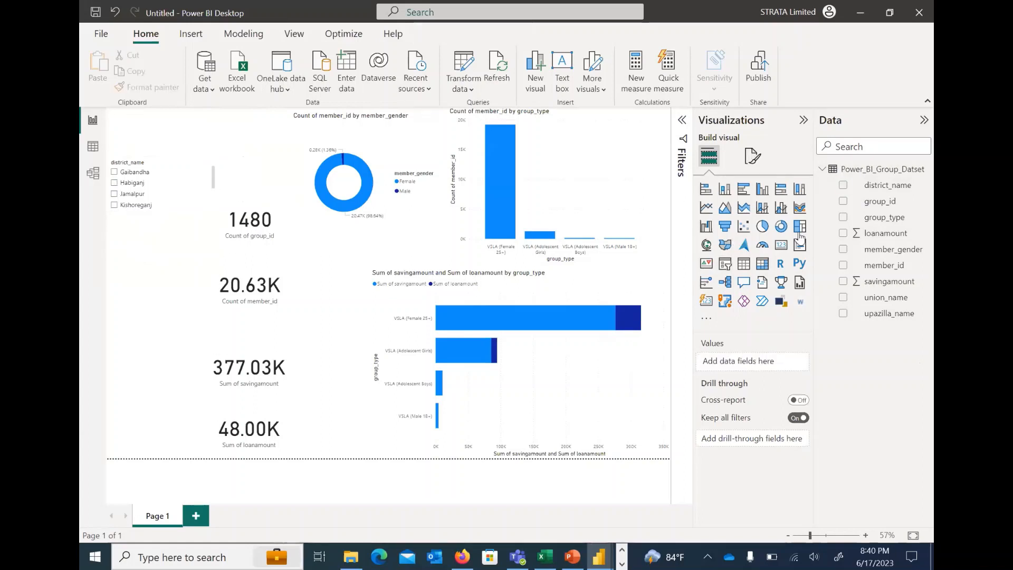
Add a slicer for upazilla_name directly below the district_name slicer, widened to match it
click(724, 268)
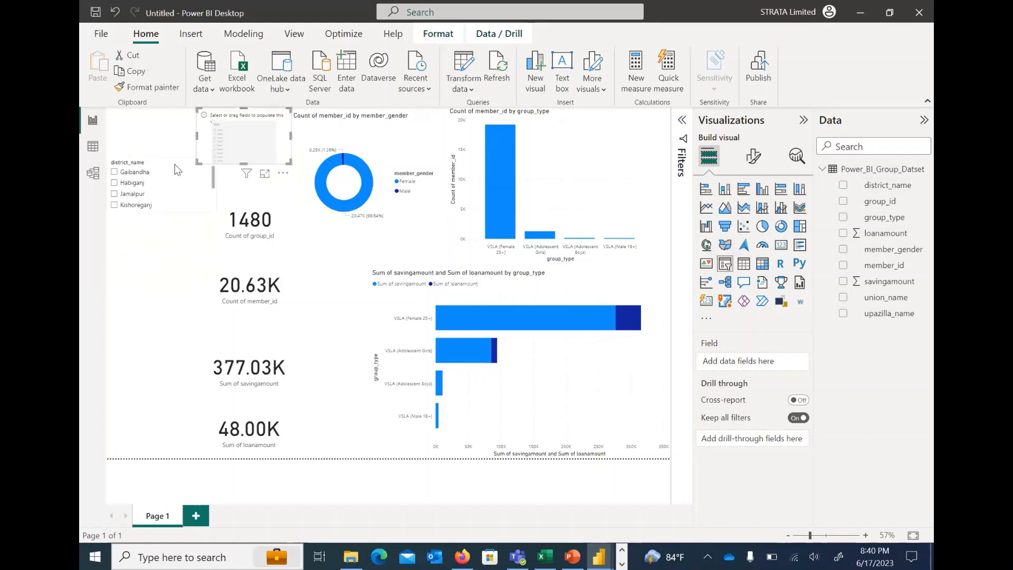
drag(156, 266, 153, 239)
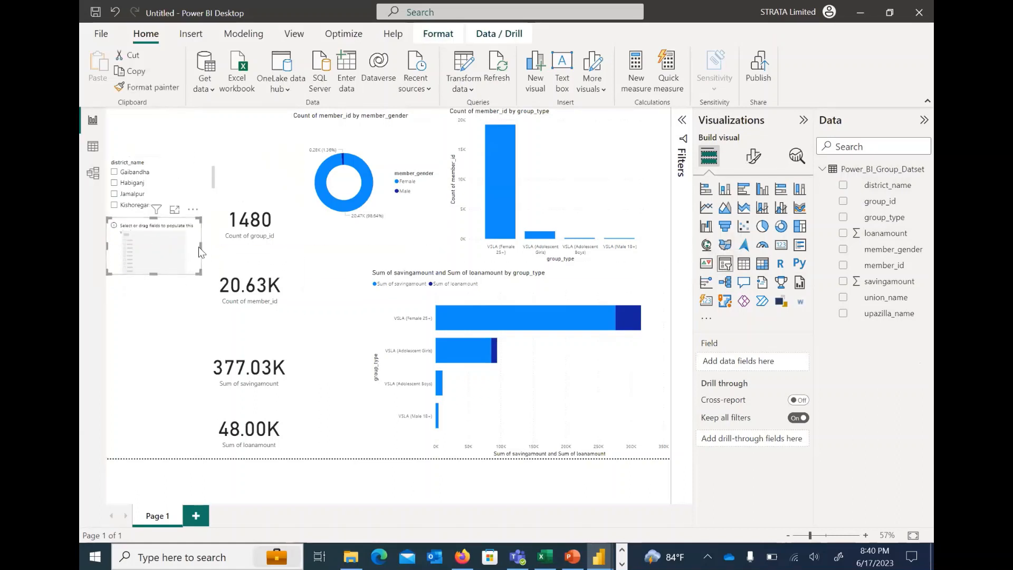
mouse_move(204, 249)
mouse_down()
mouse_move(220, 251)
mouse_move(203, 251)
mouse_up()
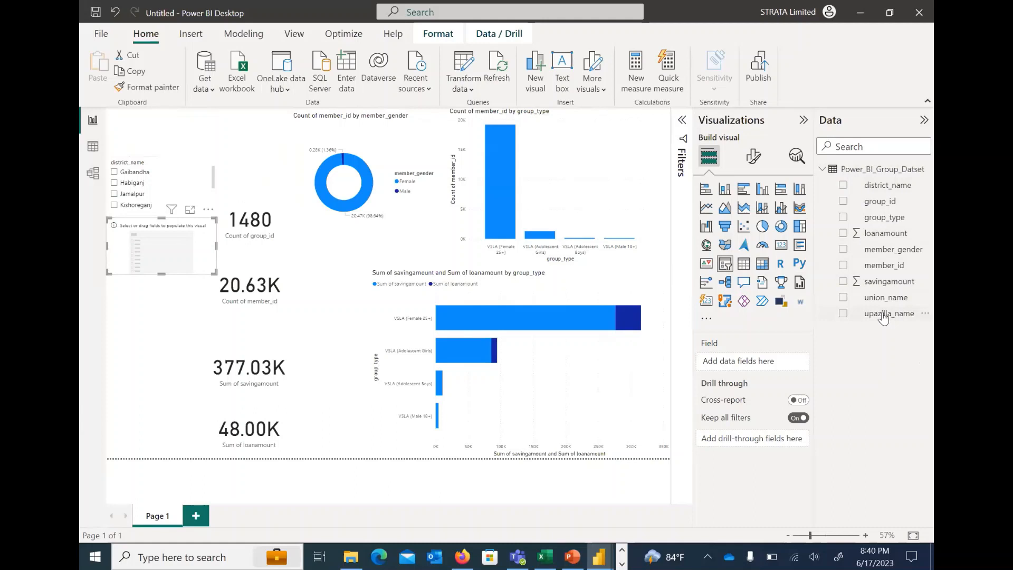
drag(884, 318, 767, 373)
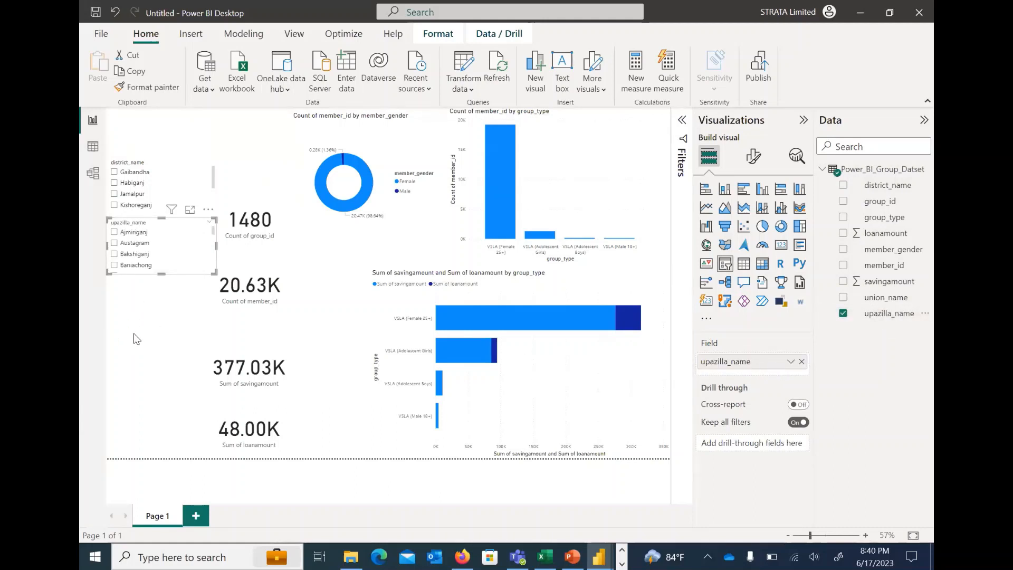
Add another slicer for union_name directly below the upazilla_name slicer
click(176, 326)
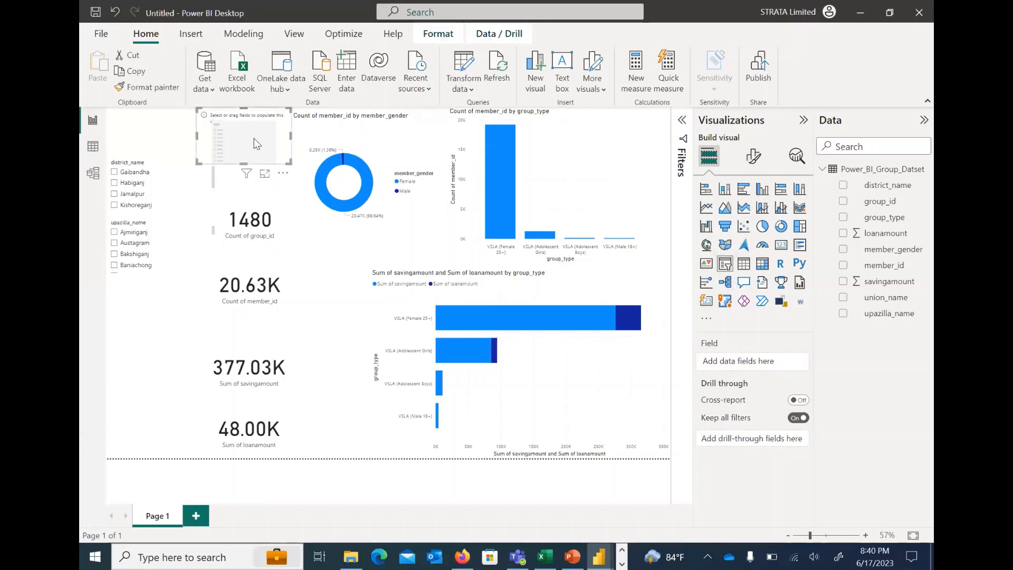
drag(255, 138, 141, 322)
drag(886, 298, 745, 359)
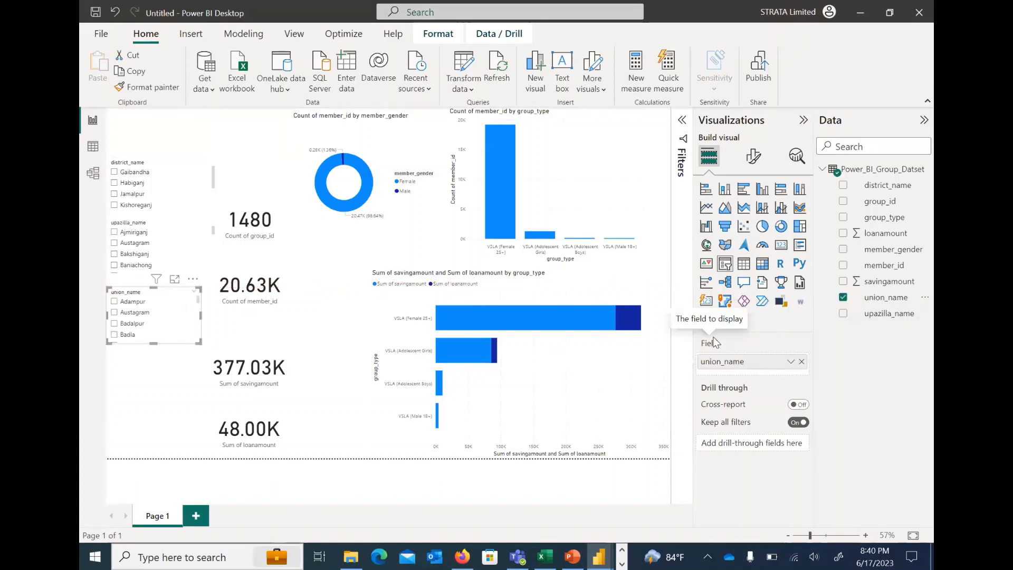
click(140, 387)
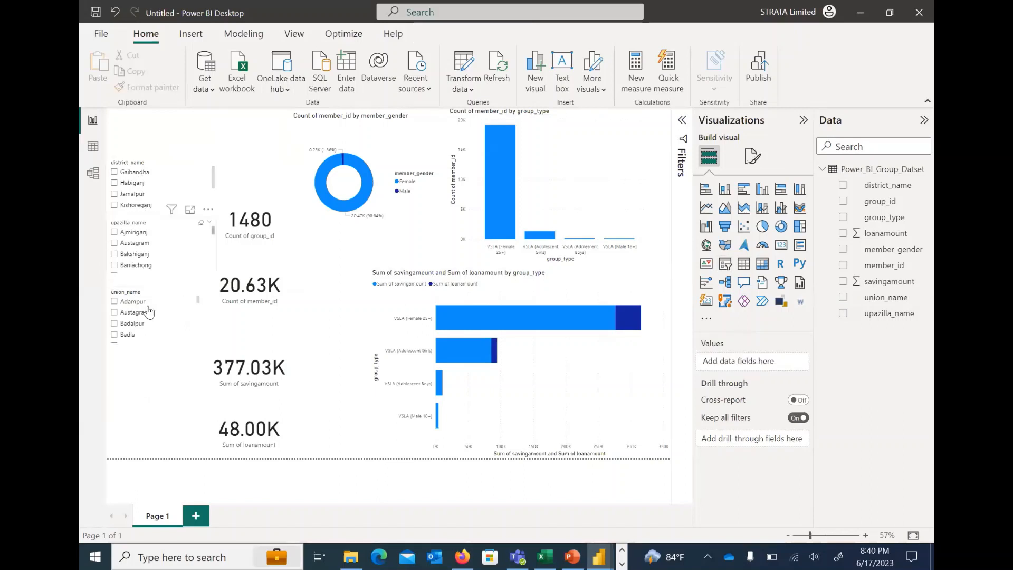
Test the slicers by filtering to district Gaibandha and union Belka, and clear both selections
click(115, 174)
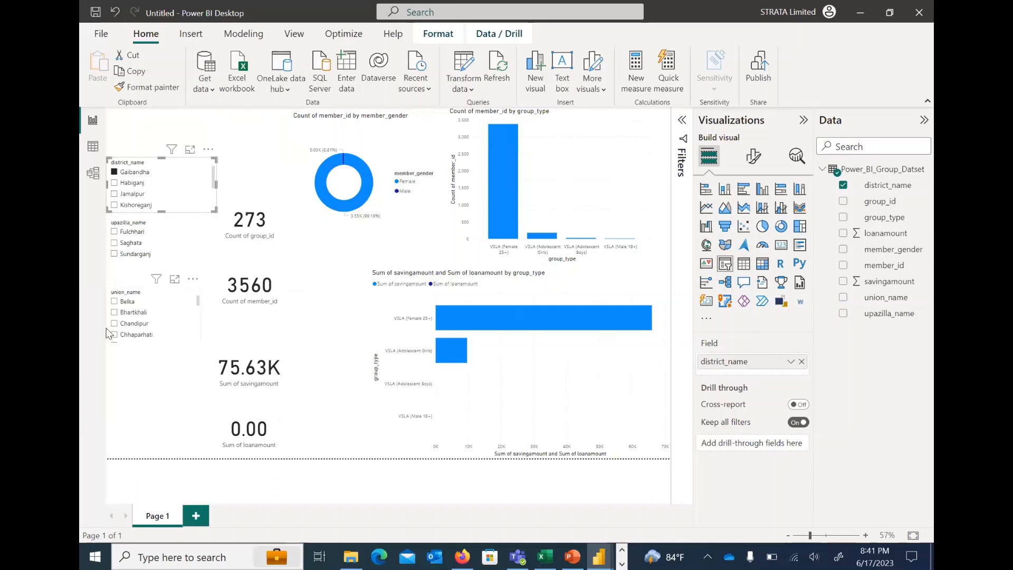
click(114, 303)
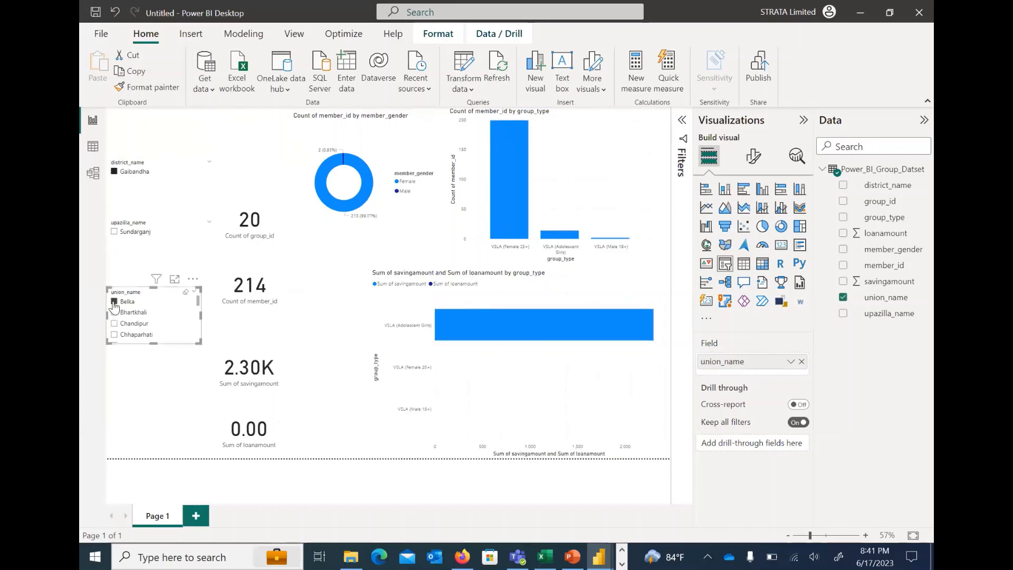
click(115, 302)
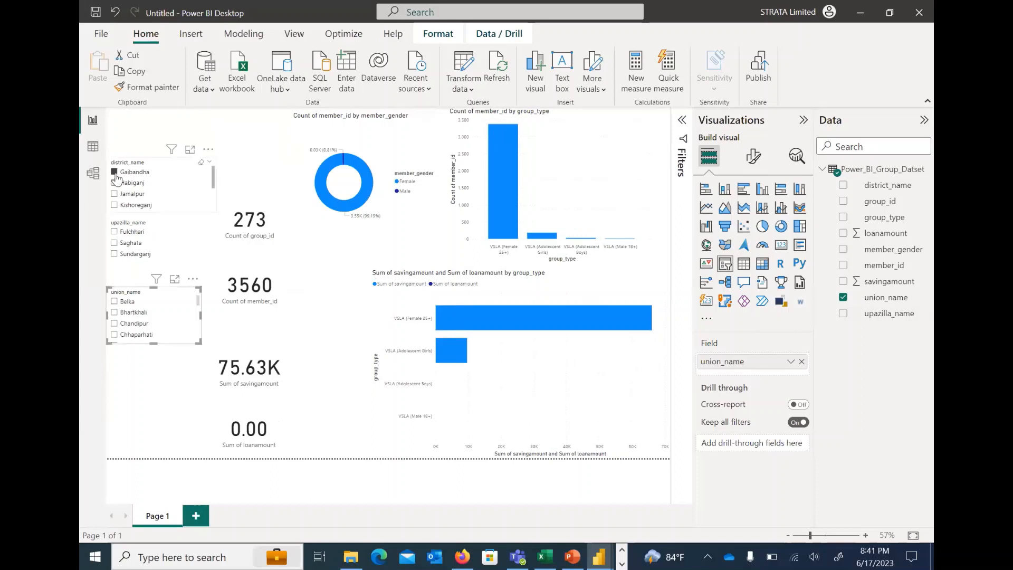
click(115, 173)
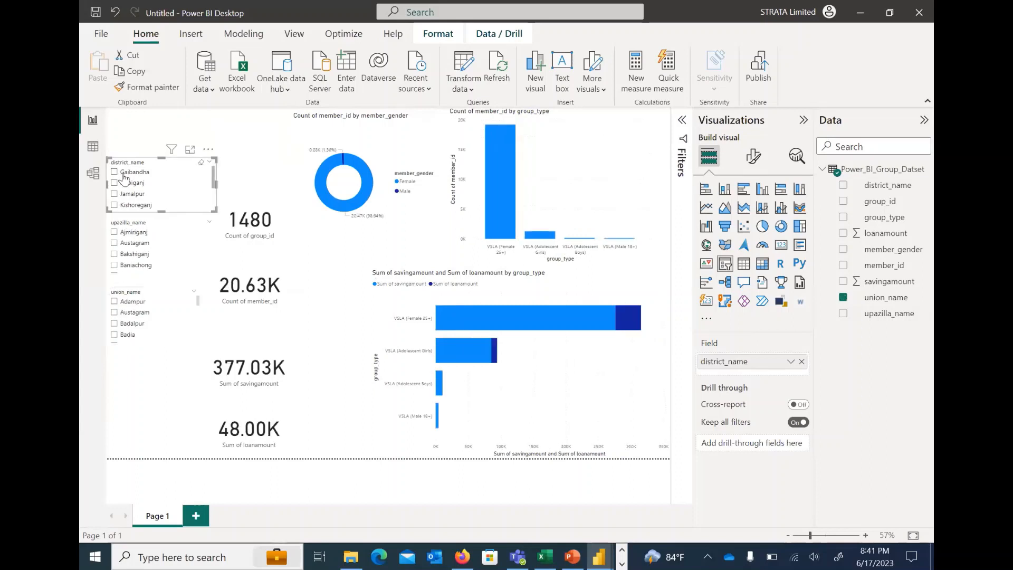
click(149, 382)
Switch to the Group_Dashboard report to examine its District dropdown slicer, and return to the untitled report
mouse_move(599, 557)
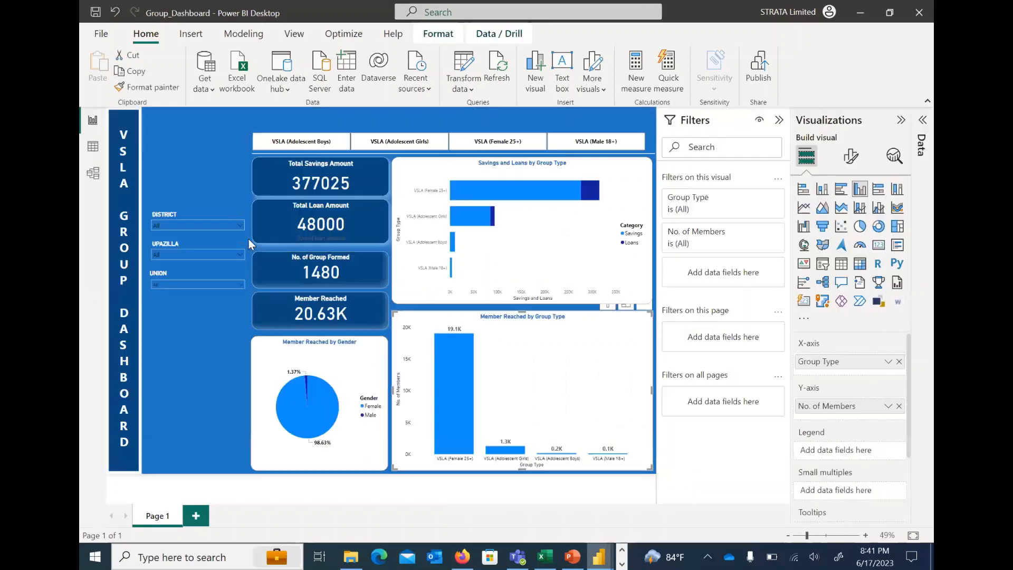
click(506, 492)
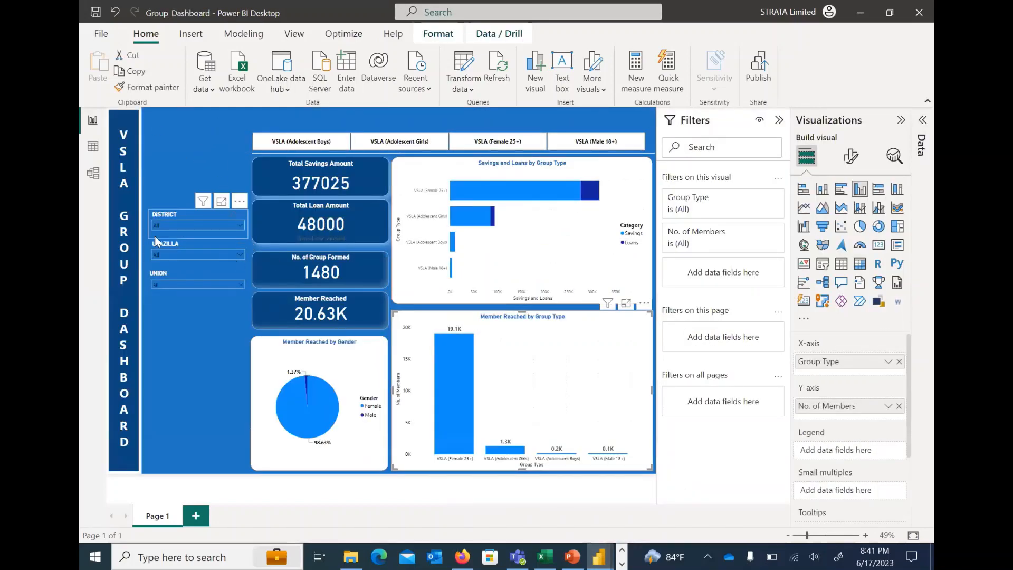
click(220, 226)
click(225, 224)
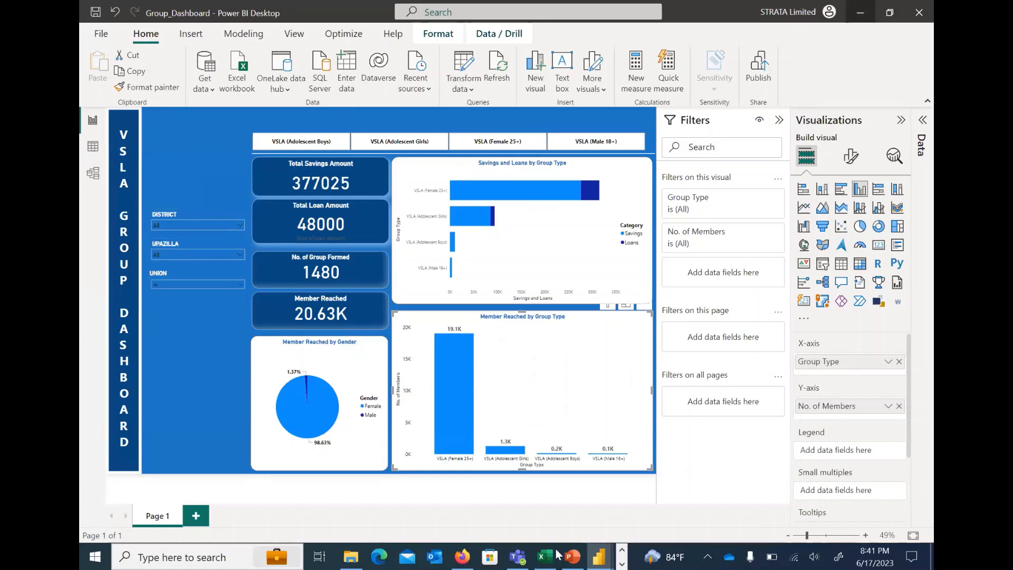
mouse_move(604, 553)
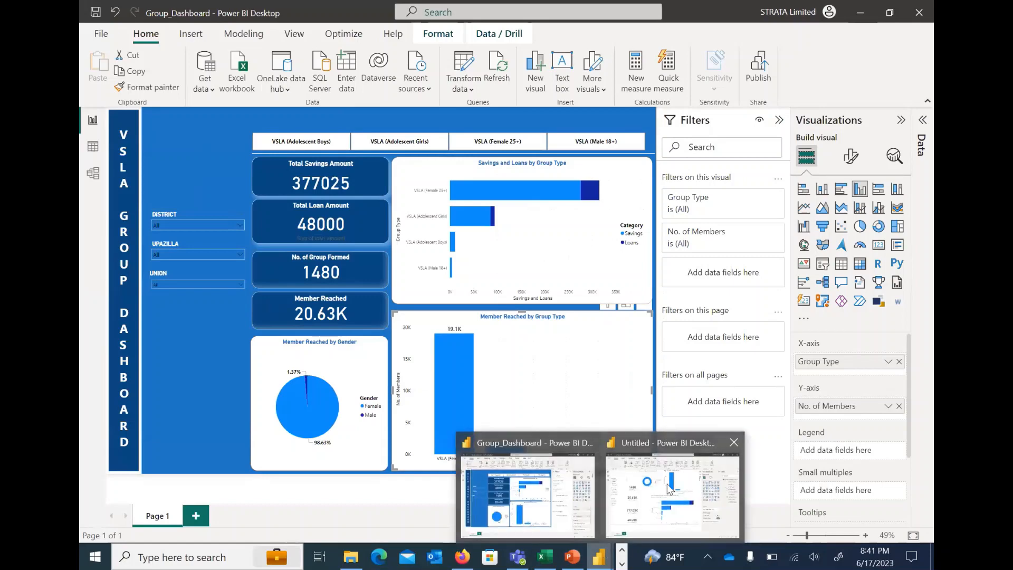
click(684, 489)
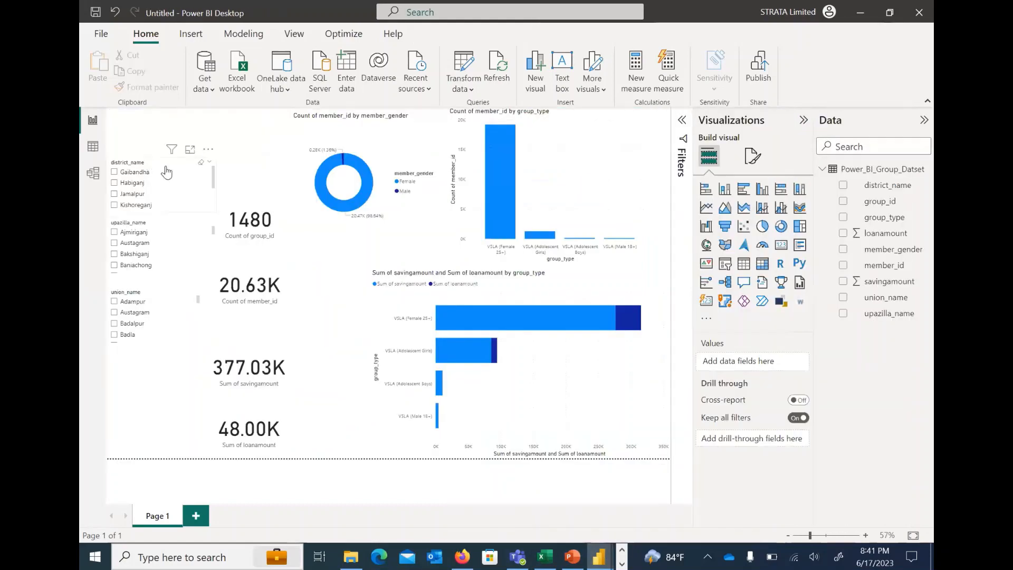
Check the district_name slicer's additional options, filter it to Gaibandha and clear that selection
click(158, 160)
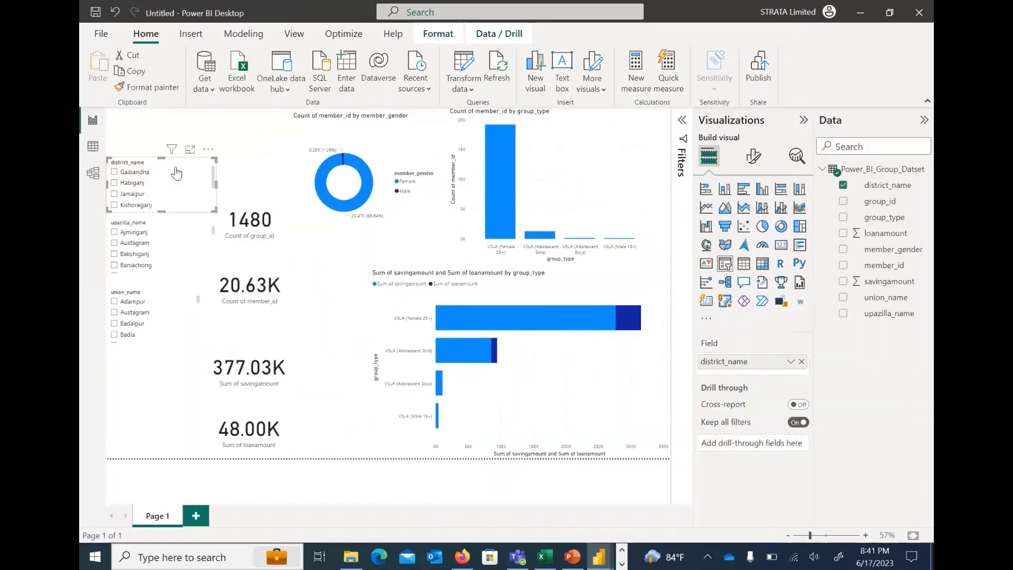
click(208, 150)
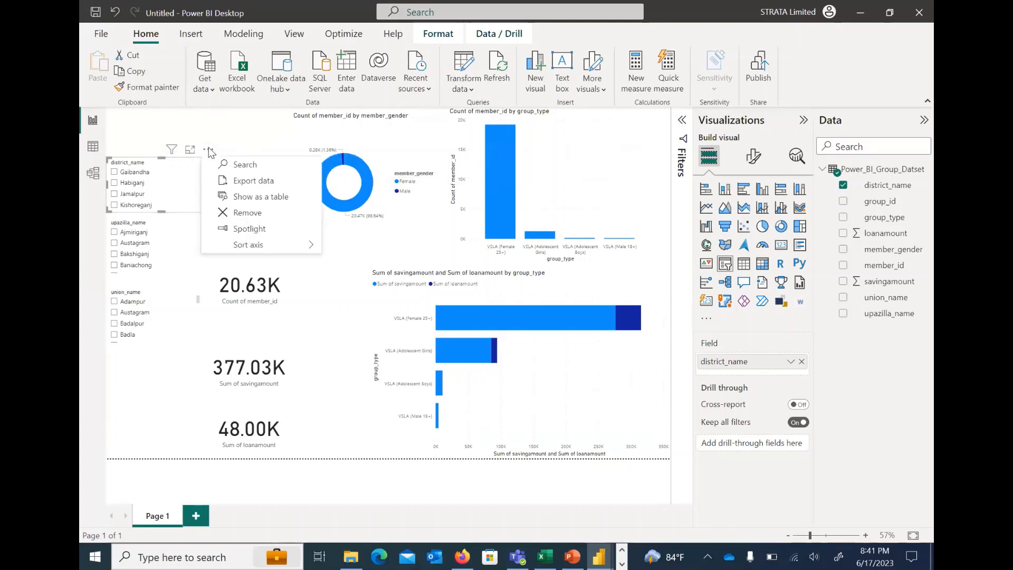
click(197, 169)
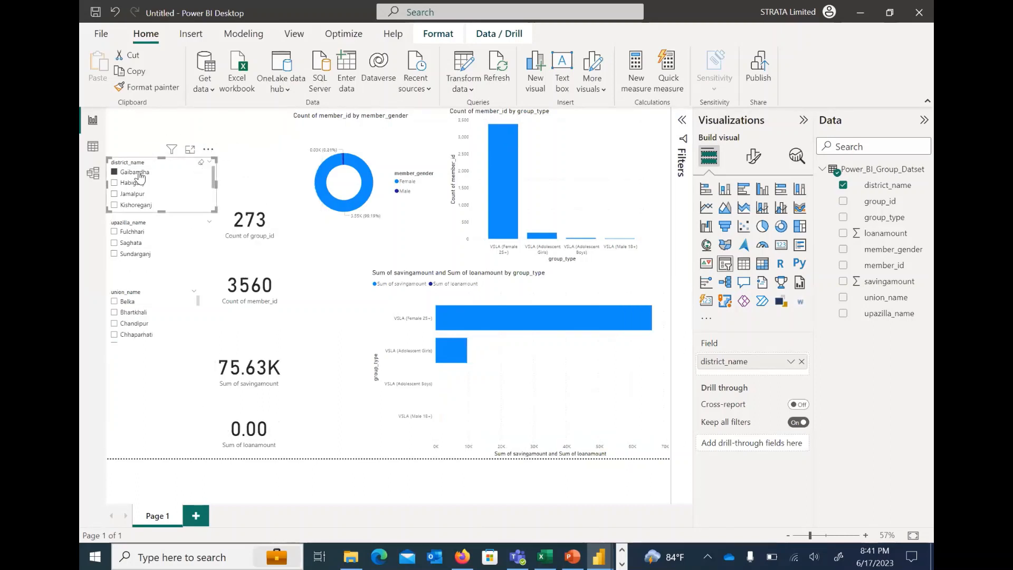
click(201, 163)
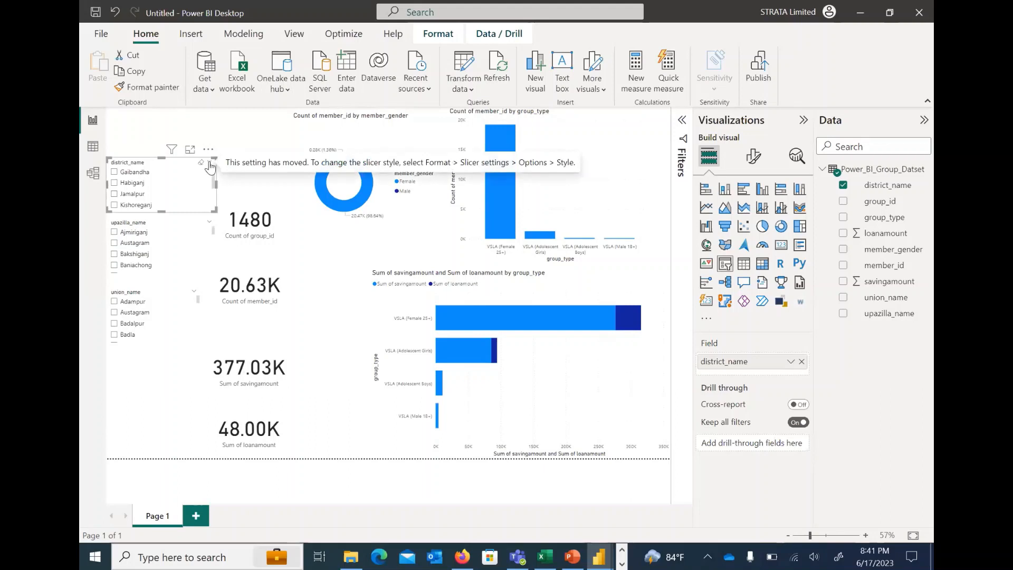
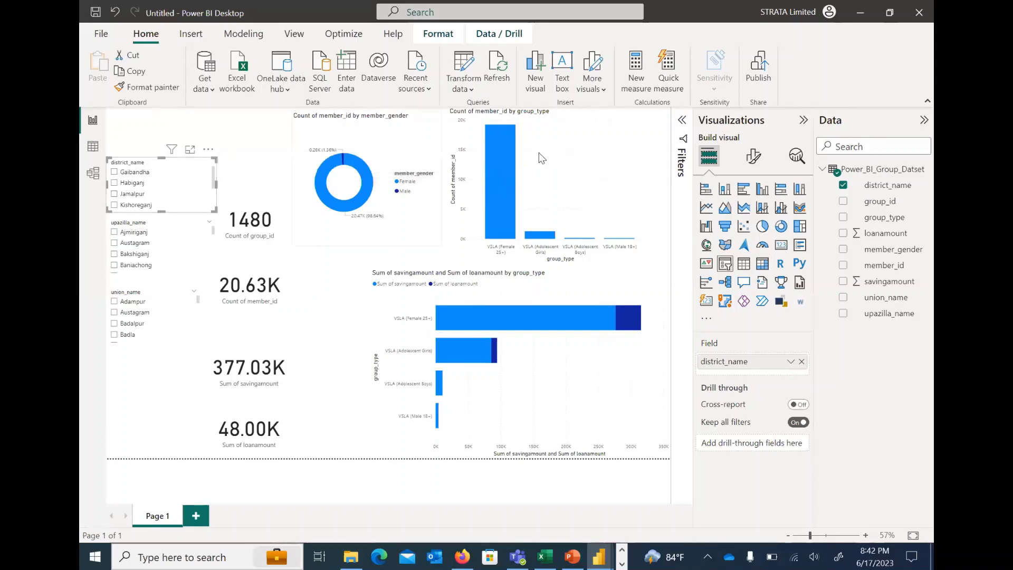
Check which display styles are available in the district_name slicer's settings, leaving the style unchanged
click(753, 157)
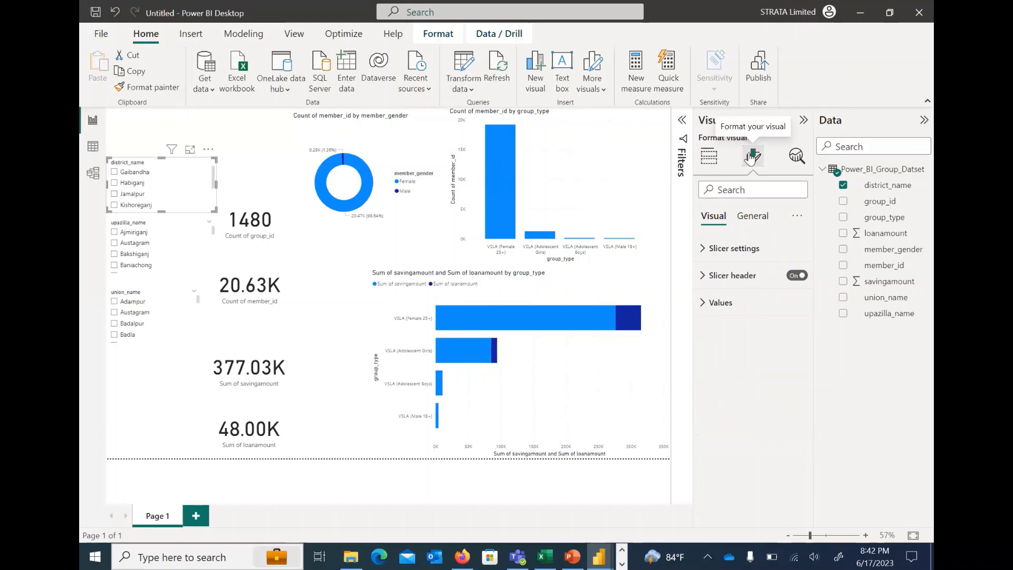
click(704, 248)
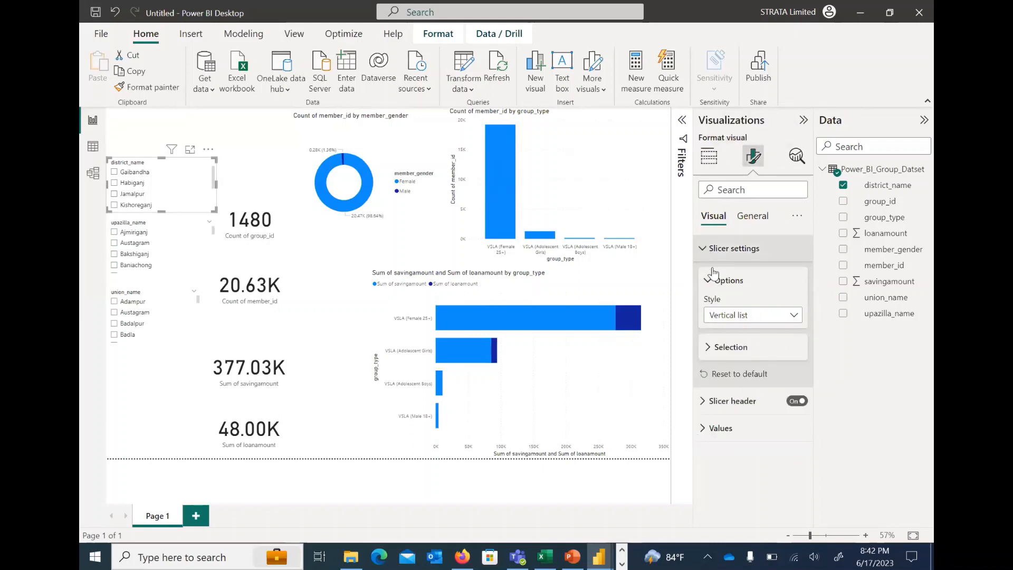
click(765, 316)
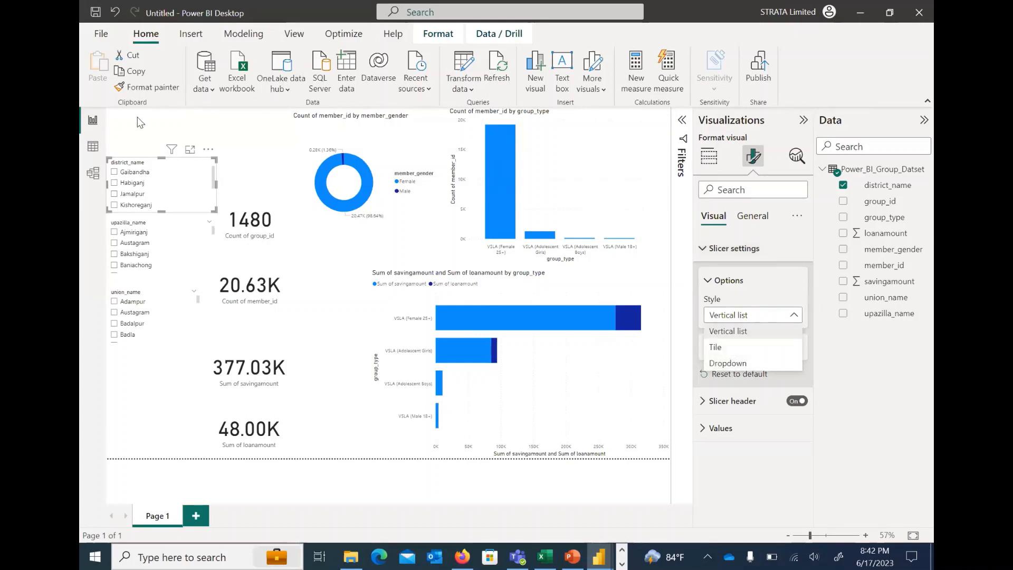
click(141, 133)
mouse_move(208, 163)
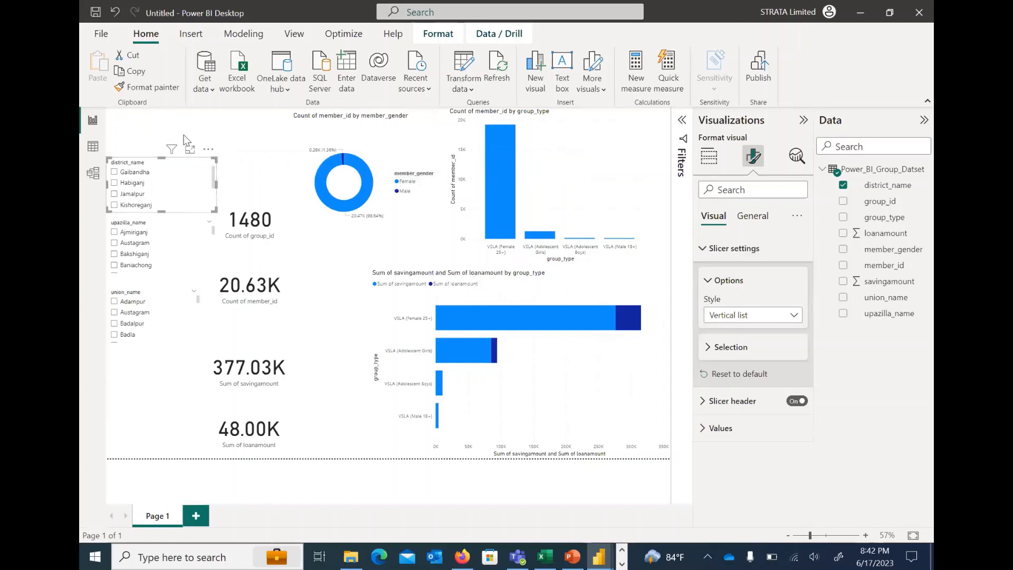
click(650, 233)
Set the district_name slicer's style to Dropdown
click(186, 169)
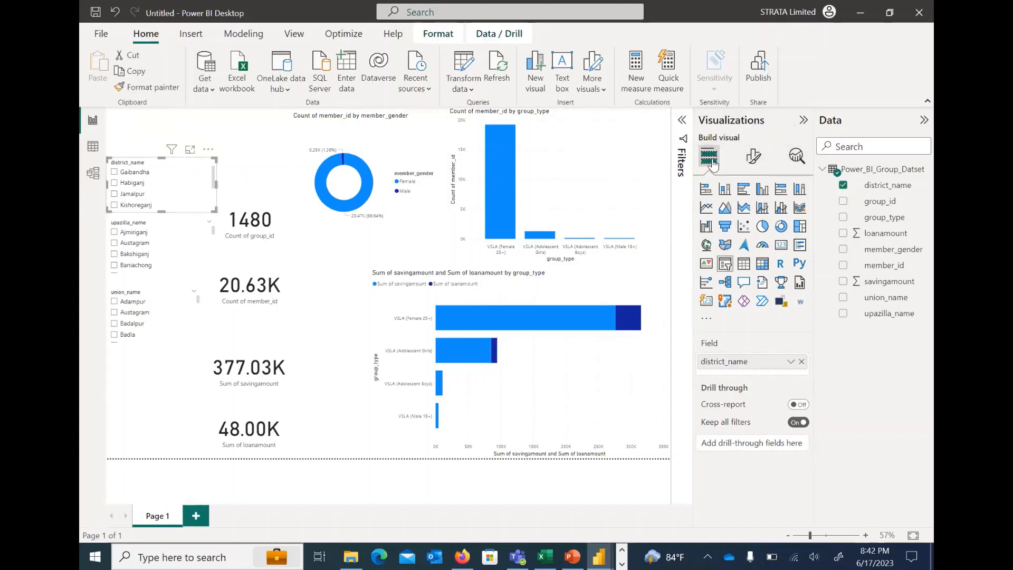
click(753, 159)
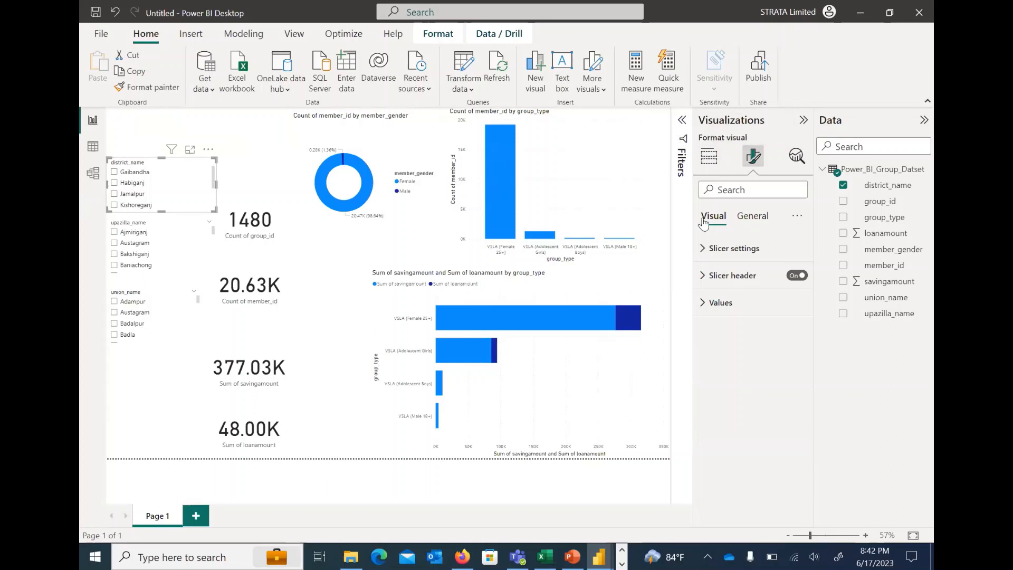
click(702, 250)
click(749, 315)
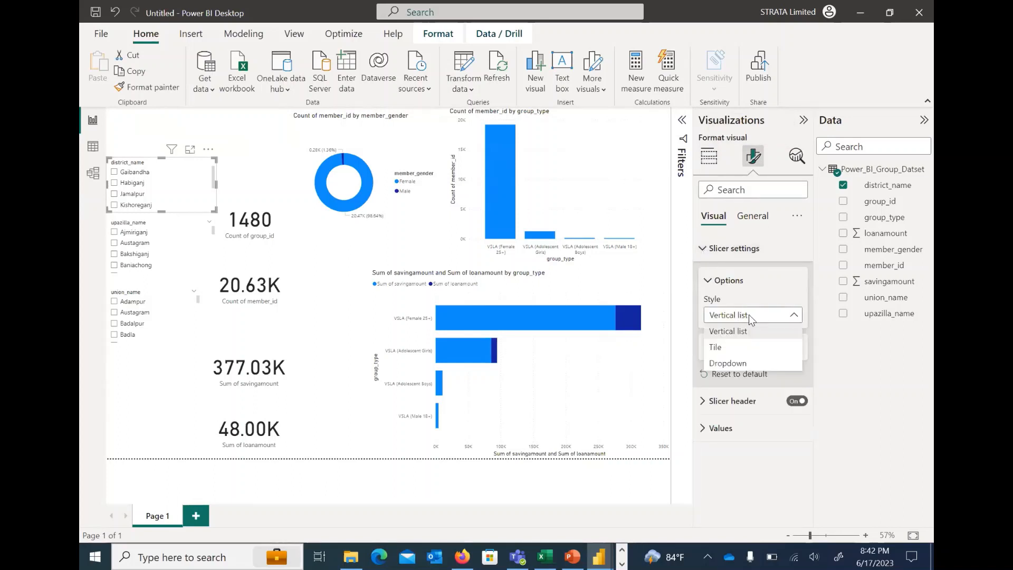
click(729, 363)
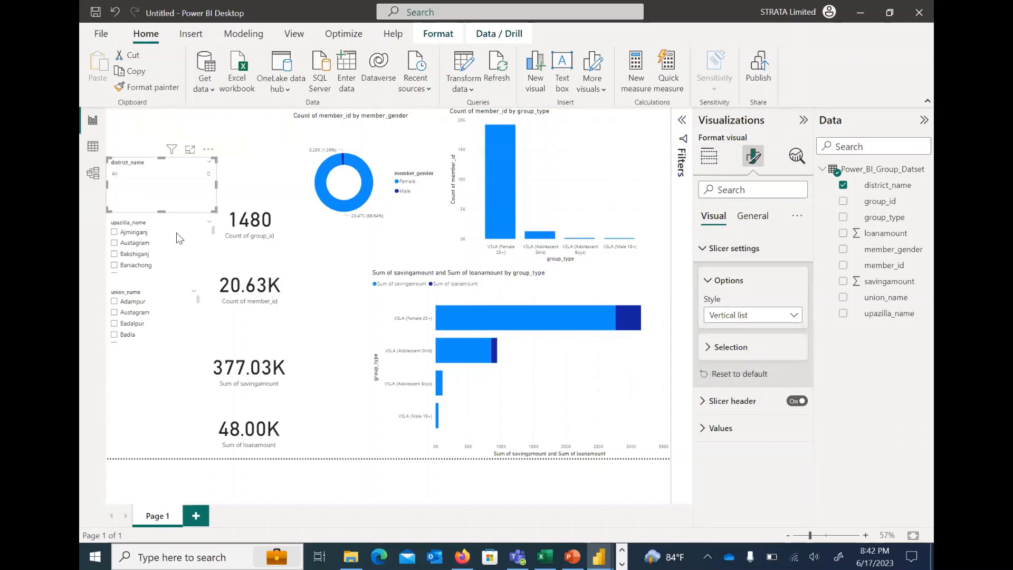
click(163, 180)
click(163, 180)
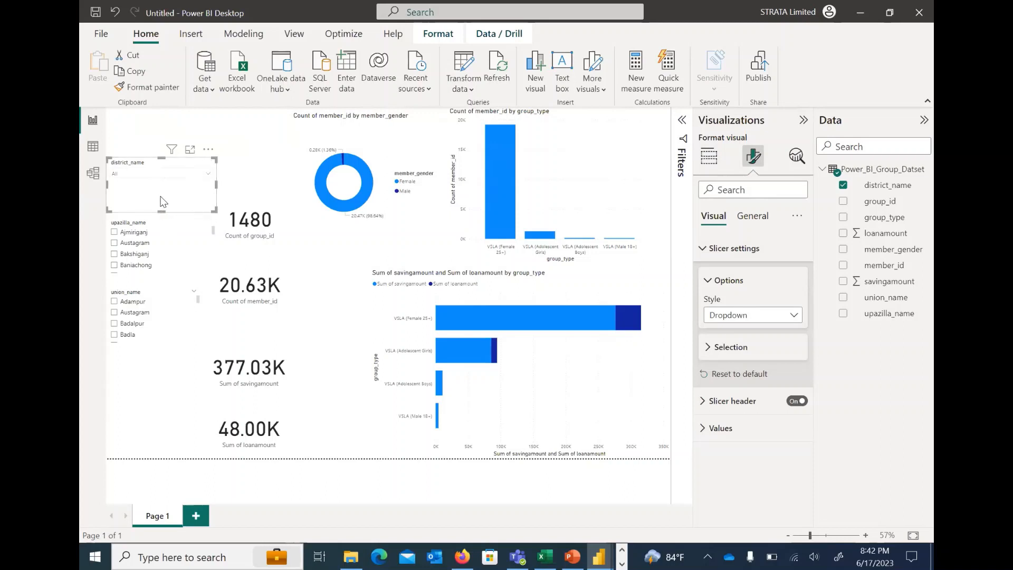
Set the upazilla_name slicer's style to Dropdown, and shrink and place it directly below the district_name slicer
click(175, 229)
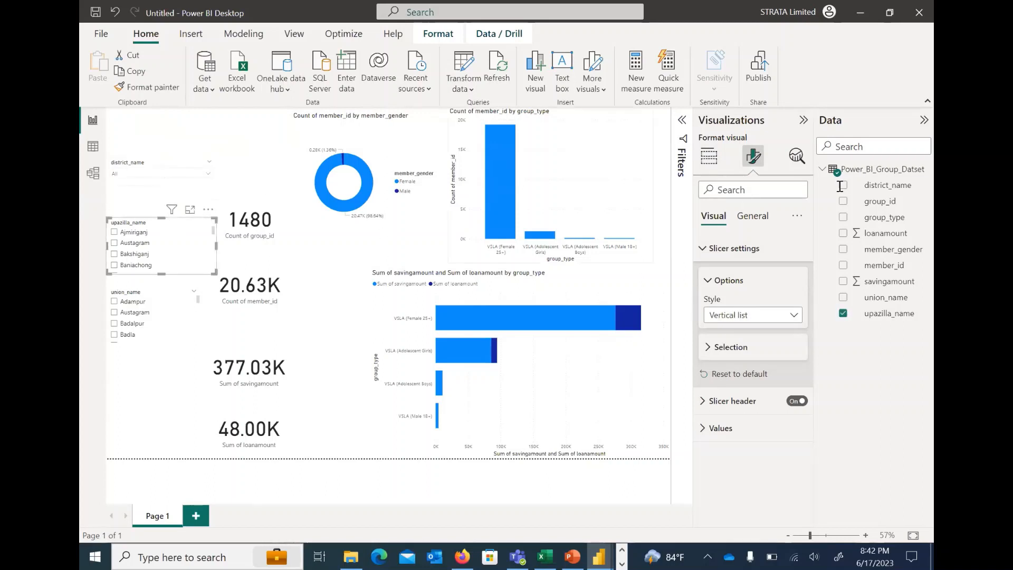
click(732, 315)
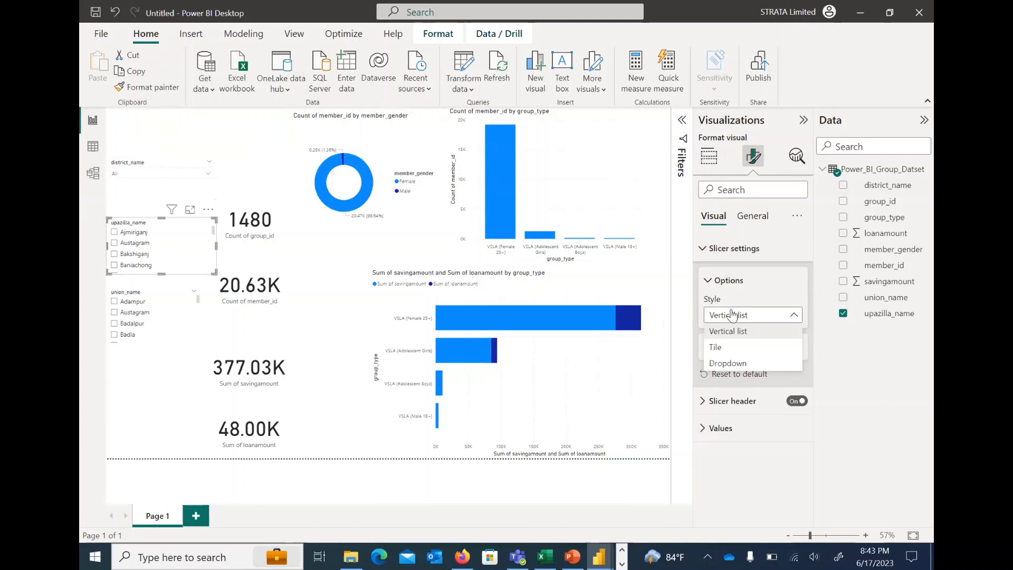
click(733, 363)
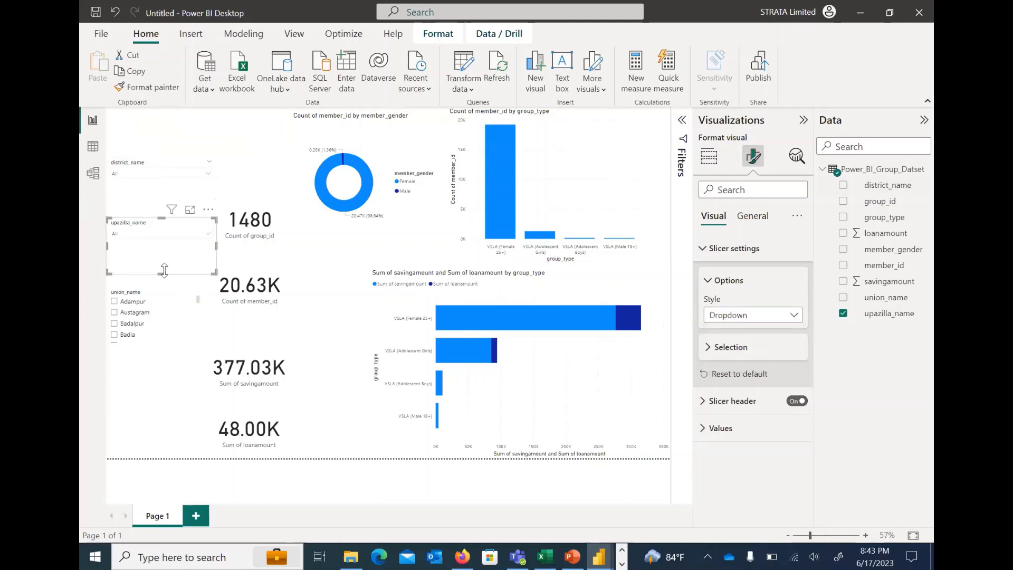
drag(163, 272, 186, 191)
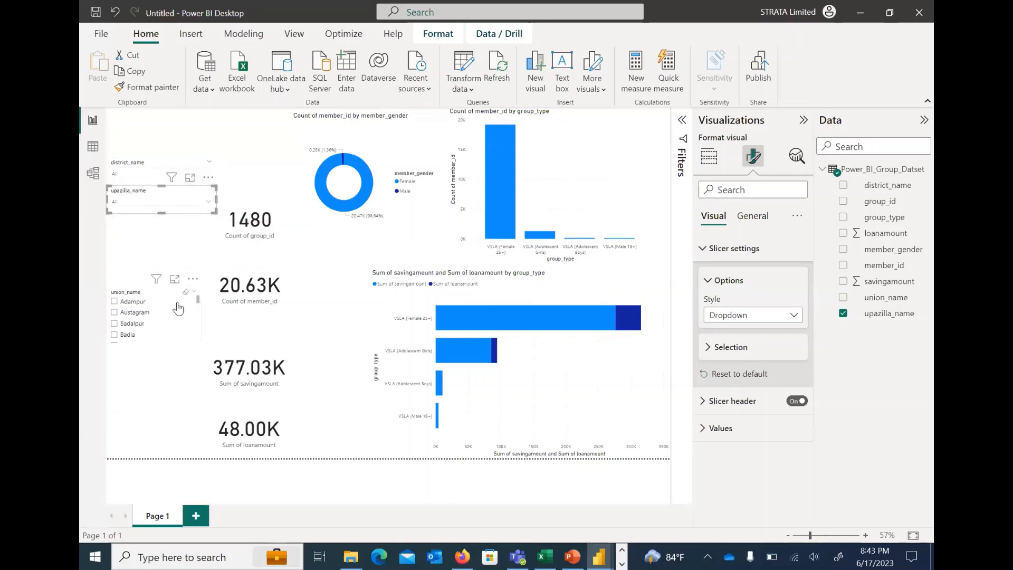
Move the union_name slicer up directly below the upazilla_name slicer and set its style to Dropdown
drag(169, 298, 163, 226)
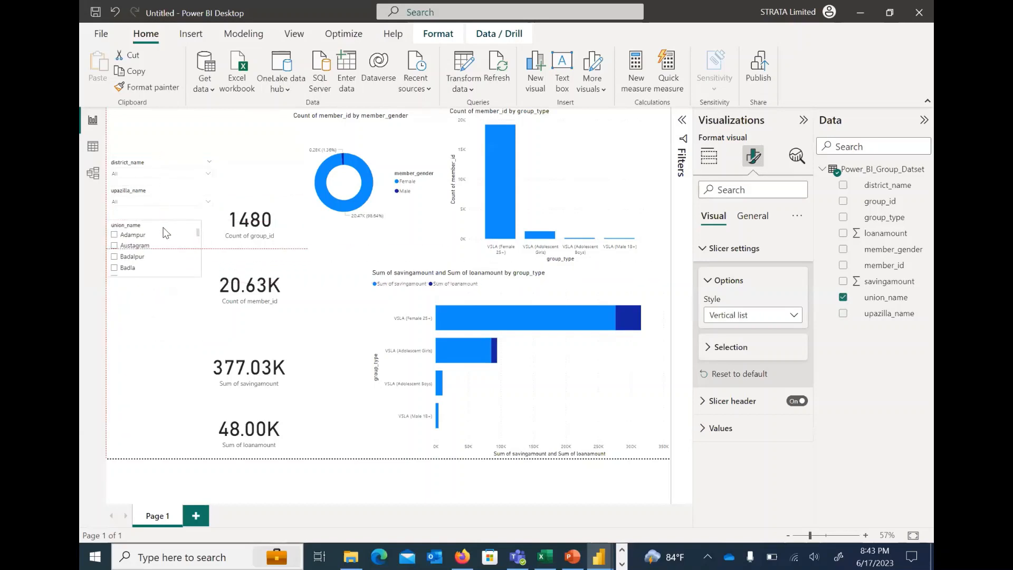
click(753, 317)
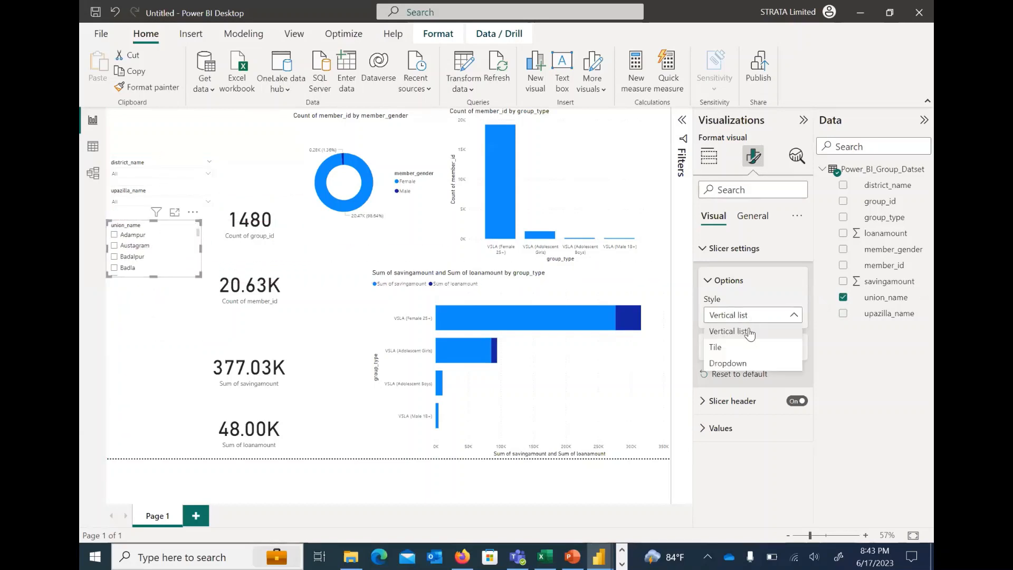
click(728, 367)
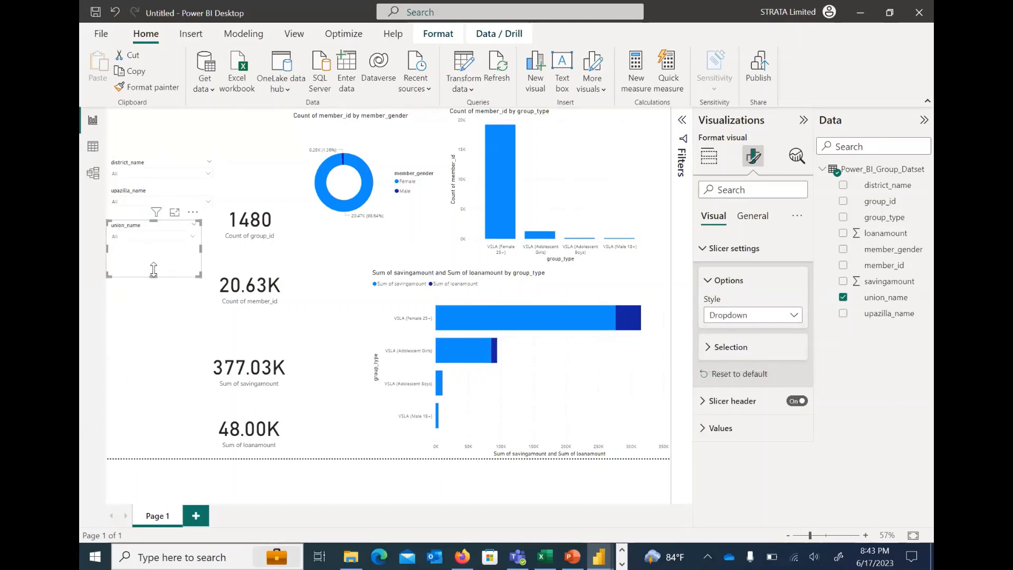
drag(155, 255, 153, 249)
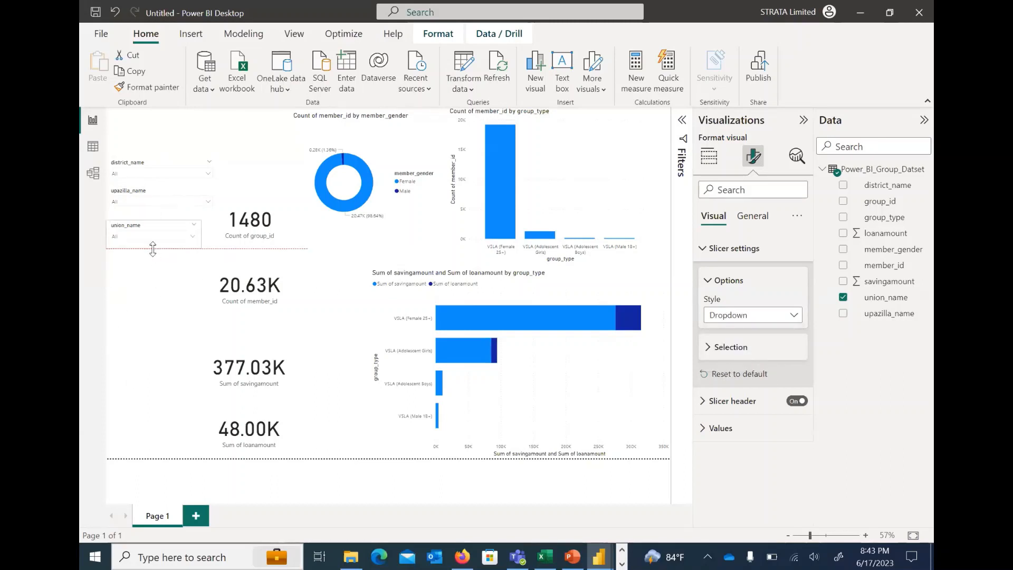
click(154, 282)
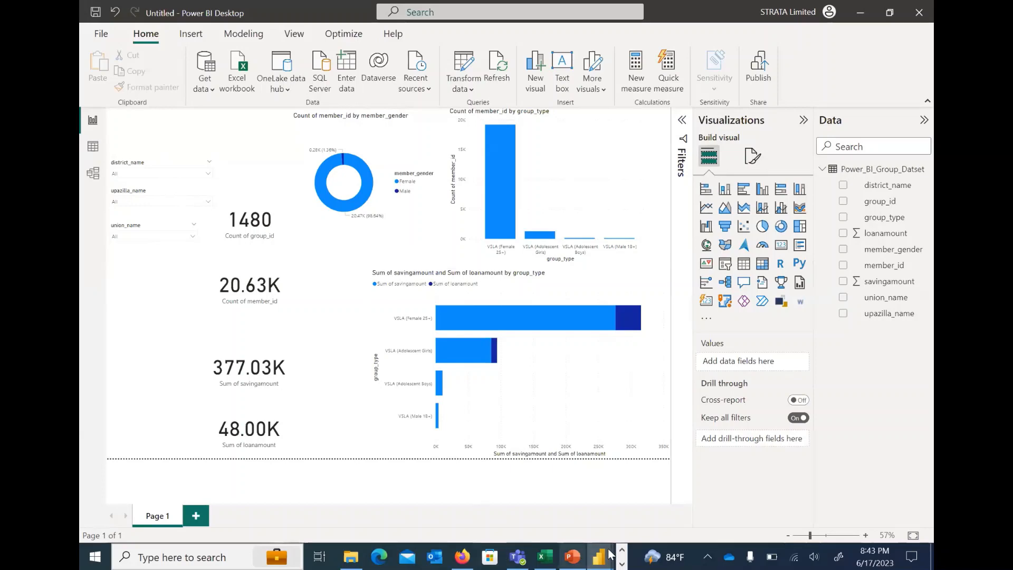
Switch to the Group_Dashboard report, try its group type tile slicer with VSLA (Adolescent Boys), clear the selection and return to the untitled report
mouse_move(601, 554)
click(515, 501)
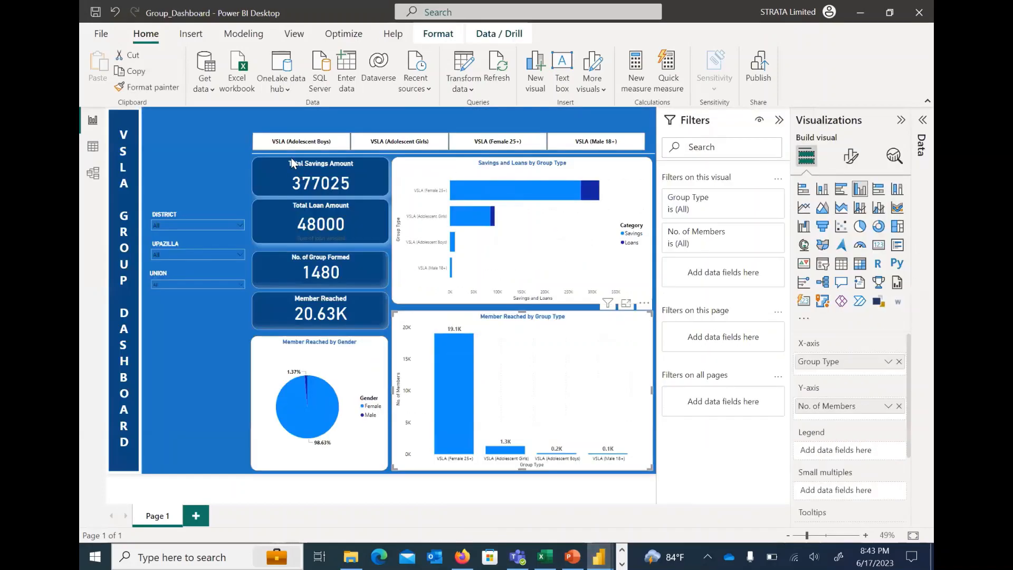
click(292, 144)
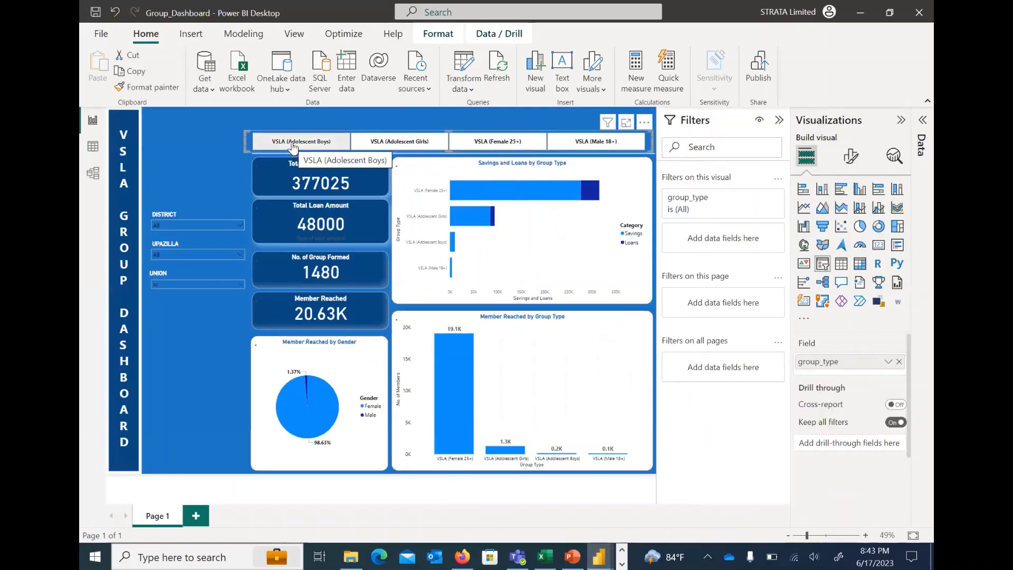
click(309, 141)
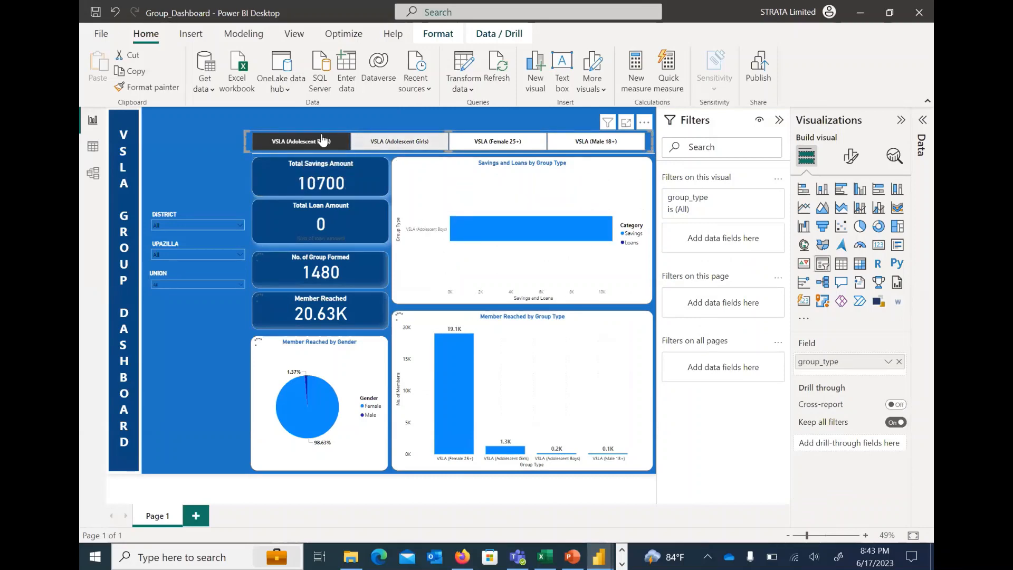
click(387, 145)
click(302, 148)
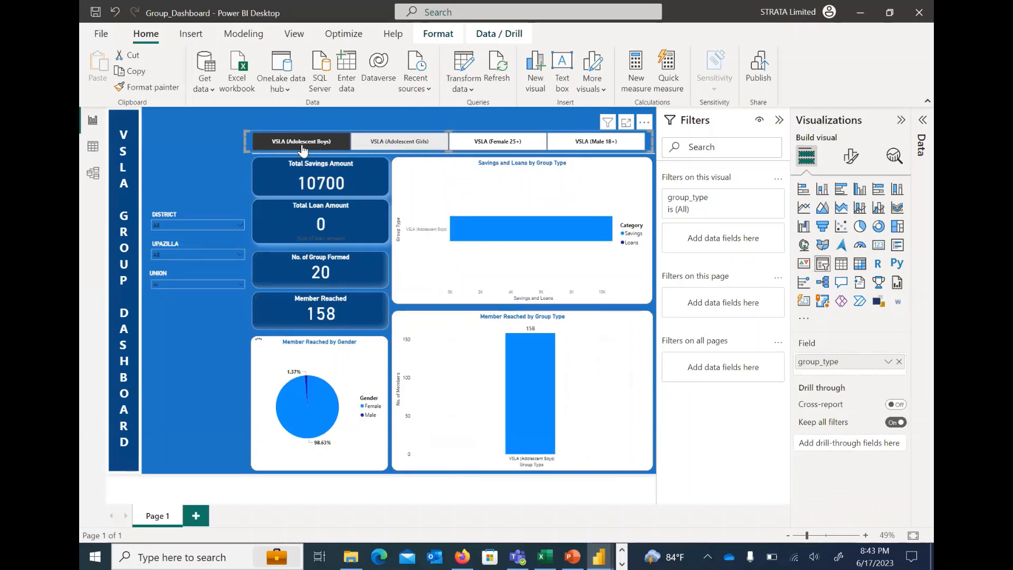
click(302, 149)
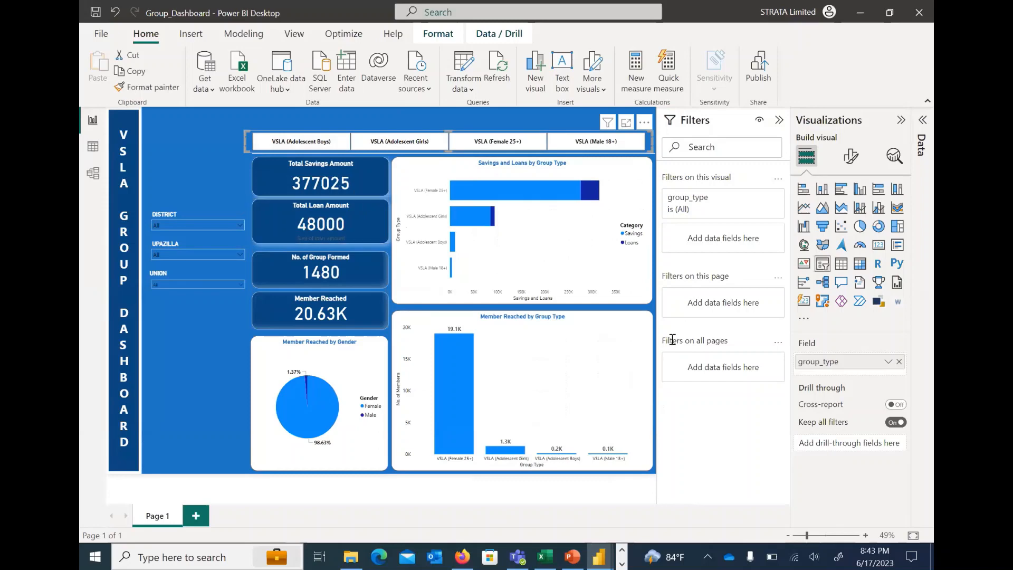
mouse_move(600, 555)
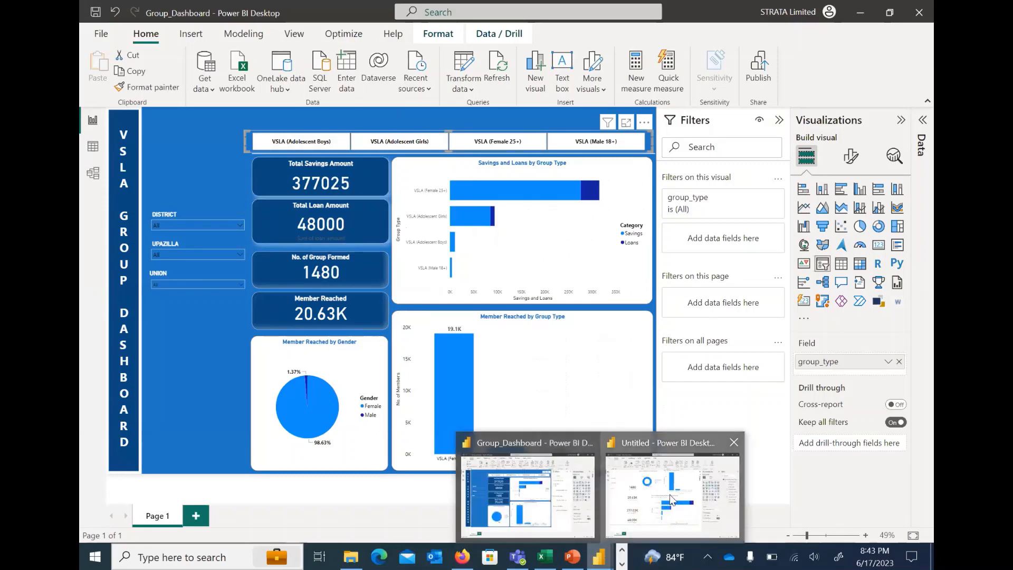
click(671, 499)
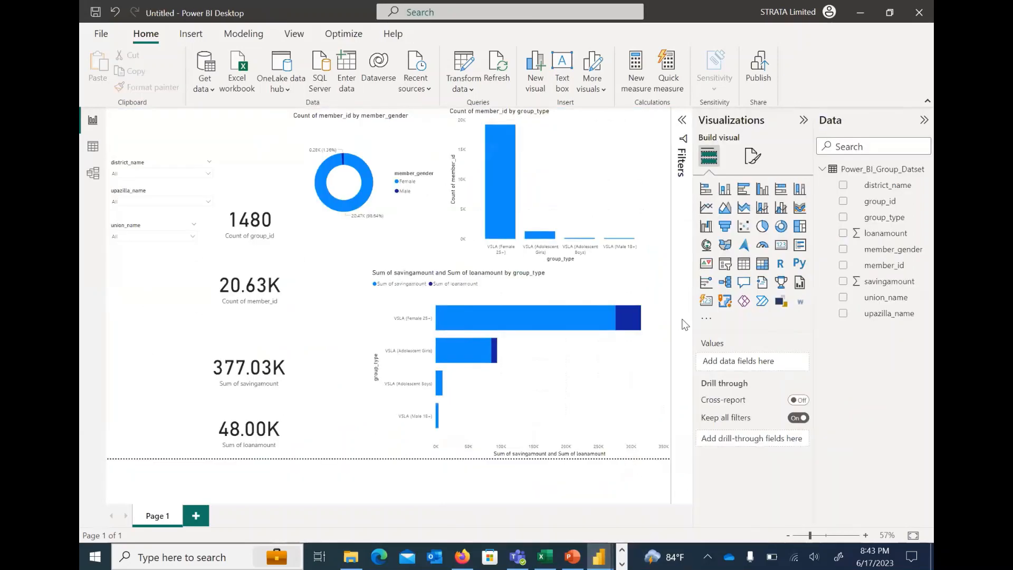
Add a slicer for group_type directly below the union_name slicer
click(725, 264)
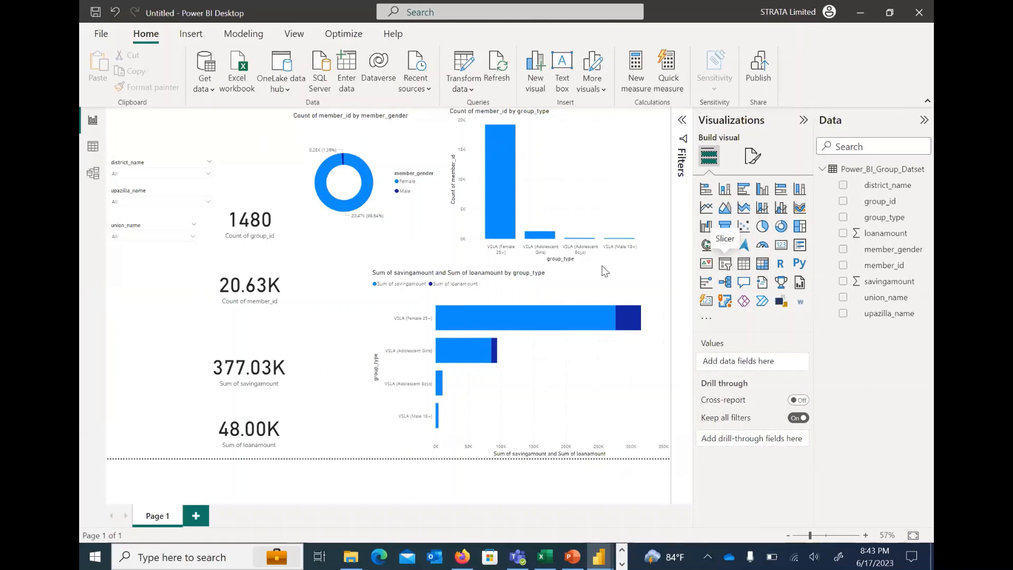
drag(191, 268, 147, 272)
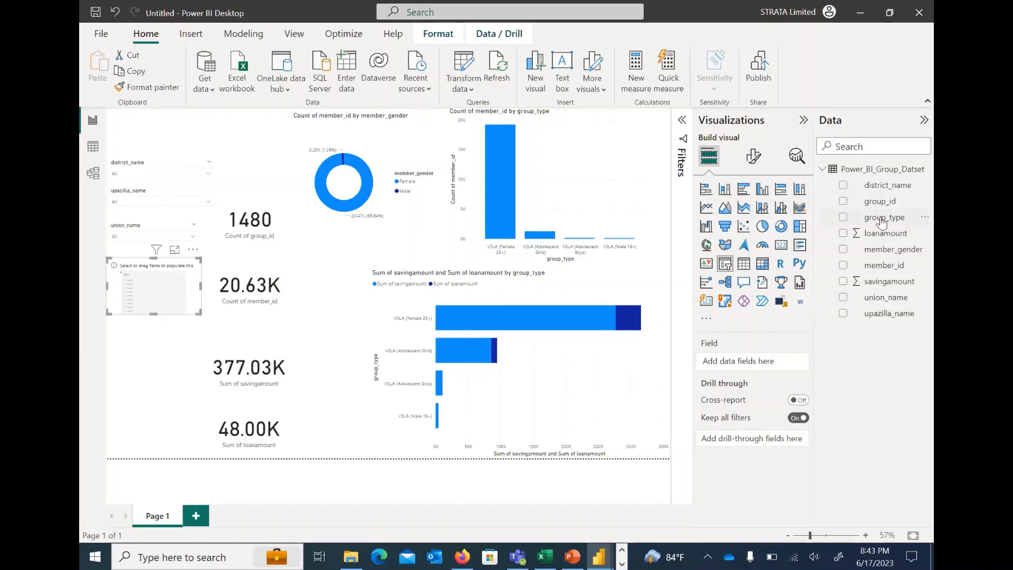
drag(881, 222, 746, 368)
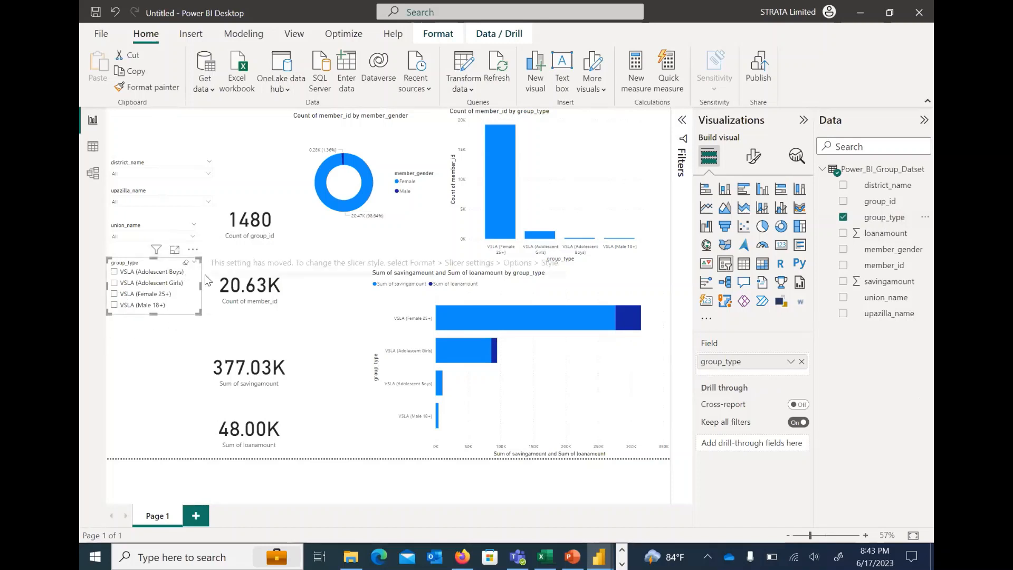
Set the group_type slicer's style to Tile
click(755, 156)
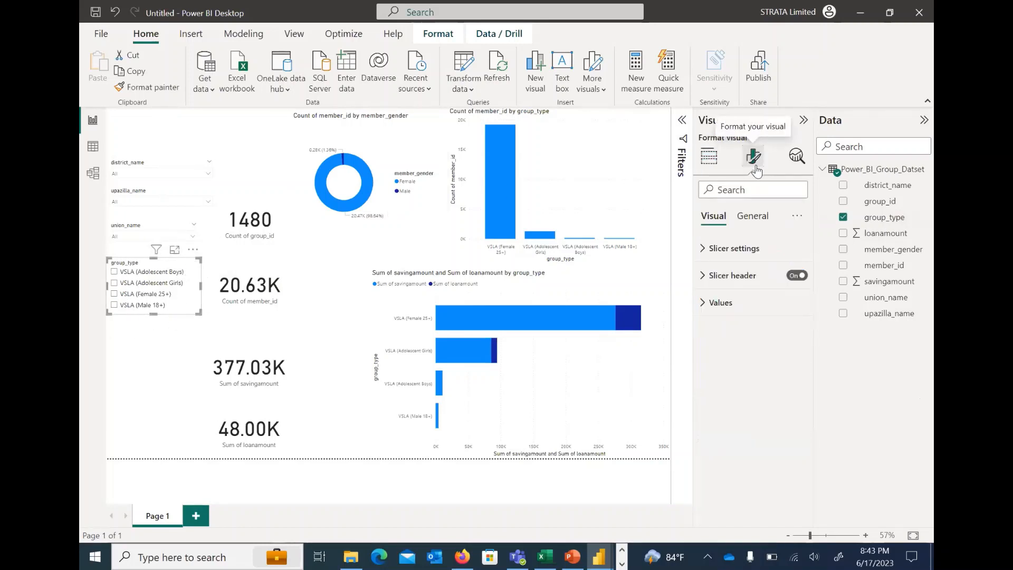
click(704, 252)
click(765, 316)
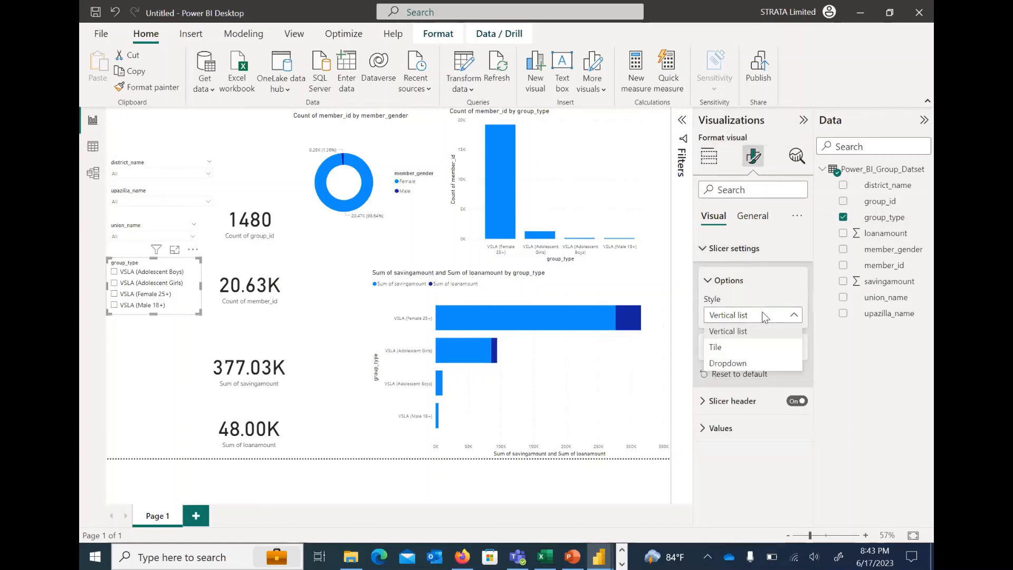
click(724, 350)
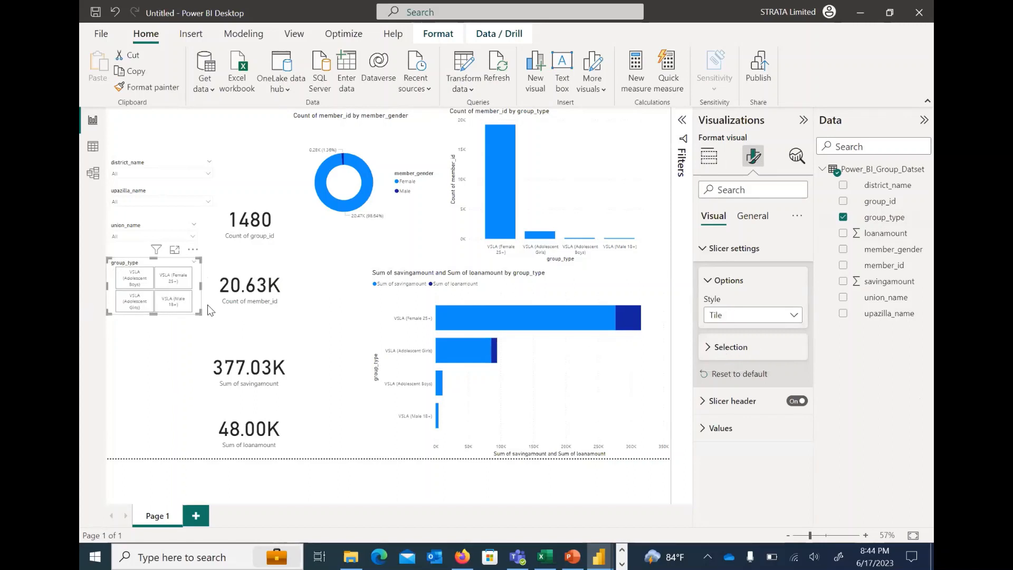
Resize the group_type slicer so its four tiles stack in a single column, and turn off its slicer header
drag(199, 286, 140, 389)
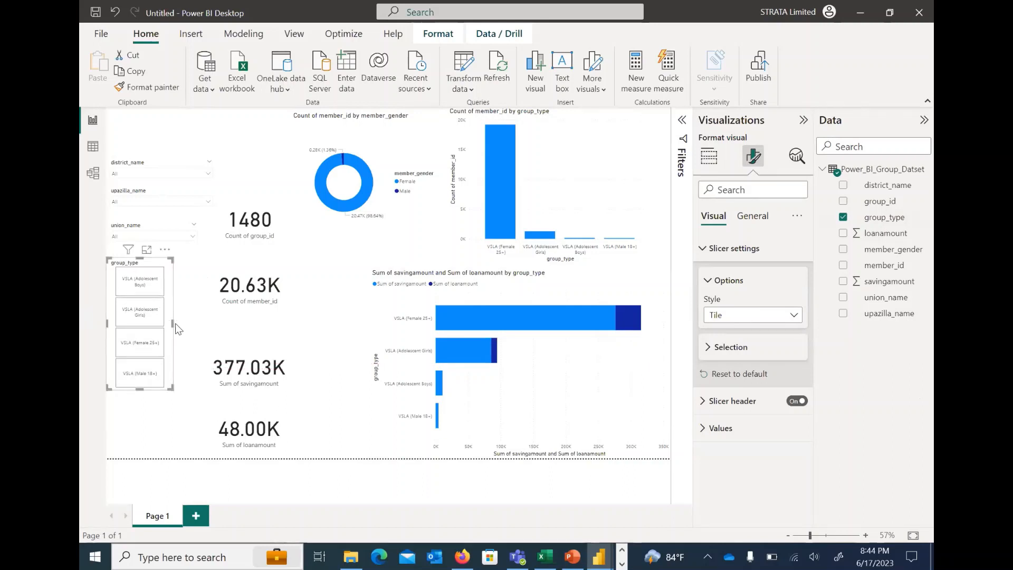
drag(173, 321, 186, 324)
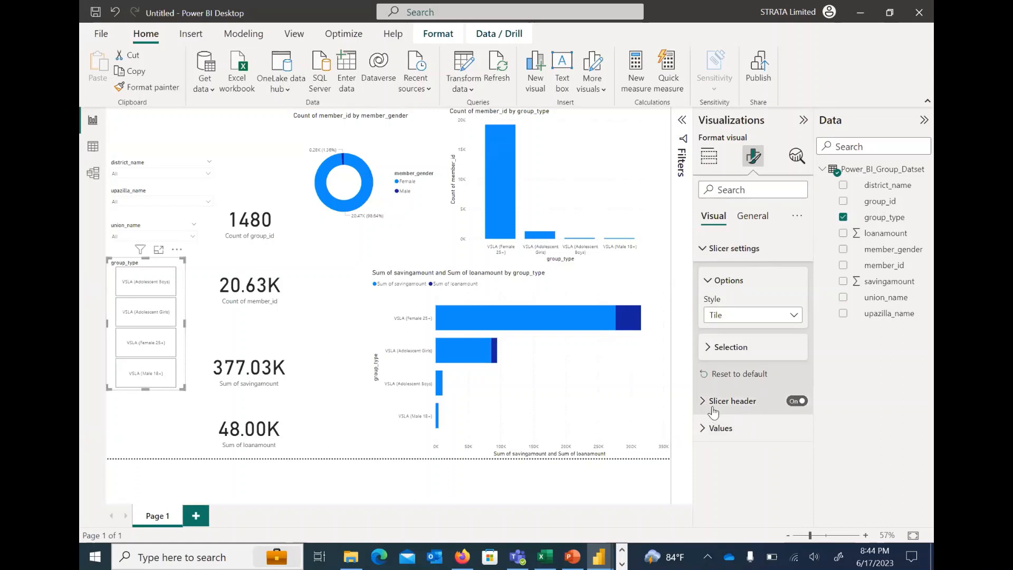
click(794, 401)
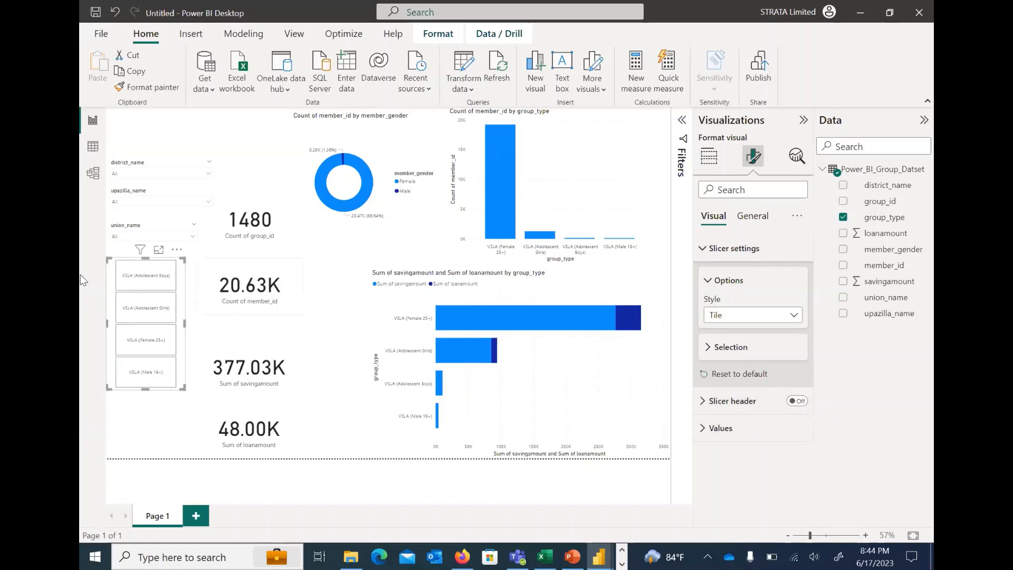
click(230, 131)
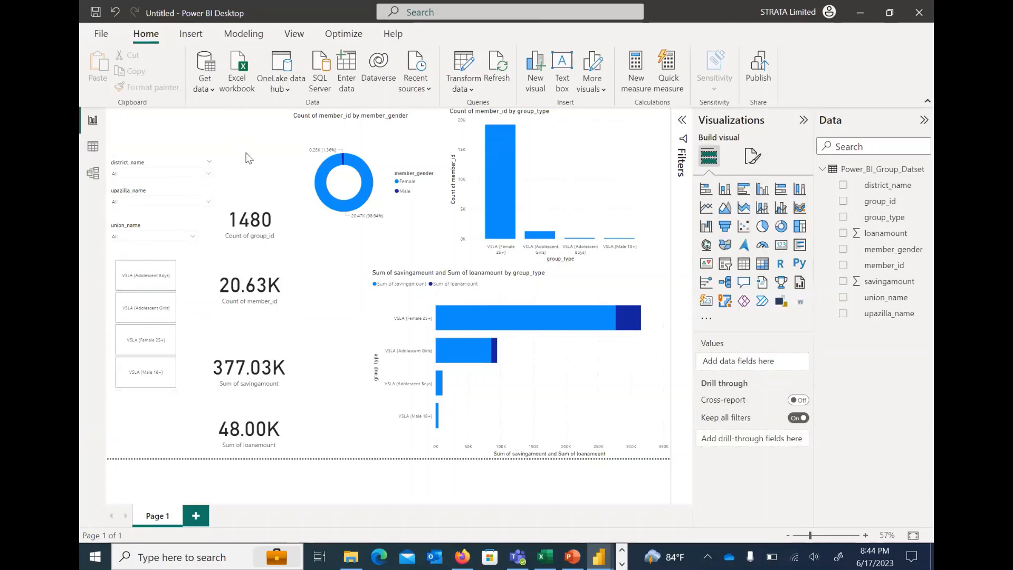
Test the group_type tile slicer with VSLA (Adolescent Girls), VSLA (Female 25+) and VSLA (Male 18+), and clear the selection
click(142, 283)
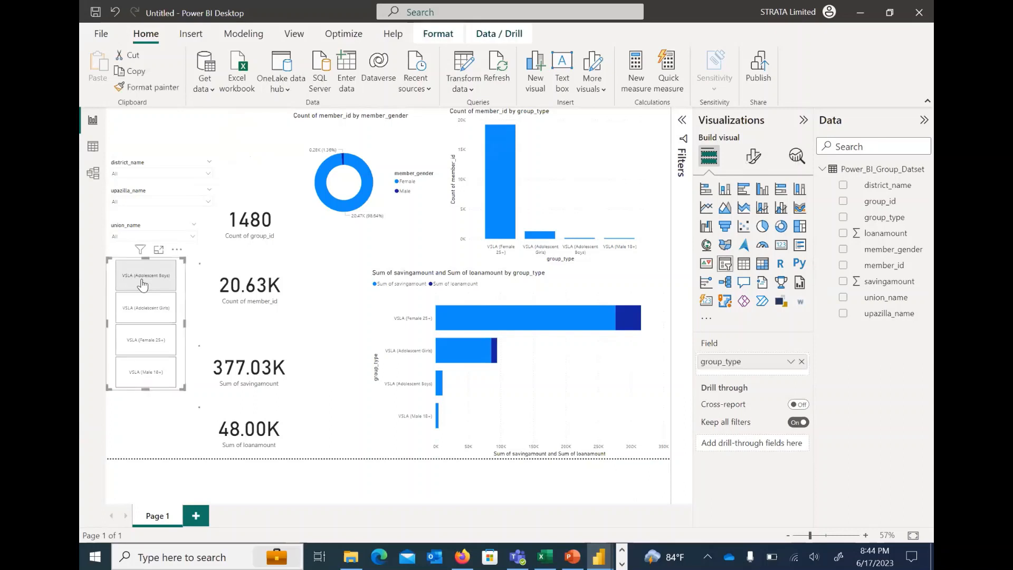
click(150, 317)
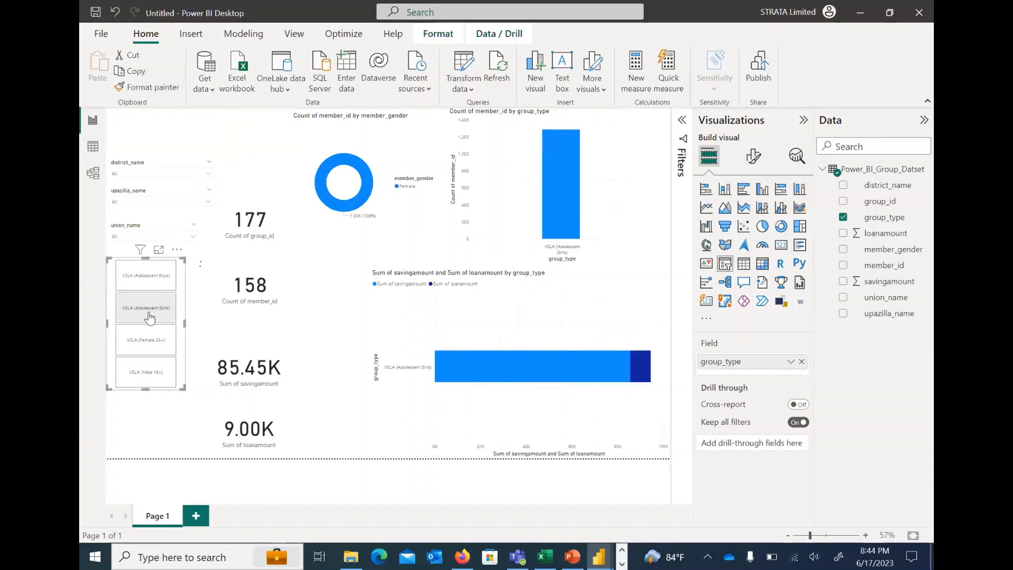
click(141, 353)
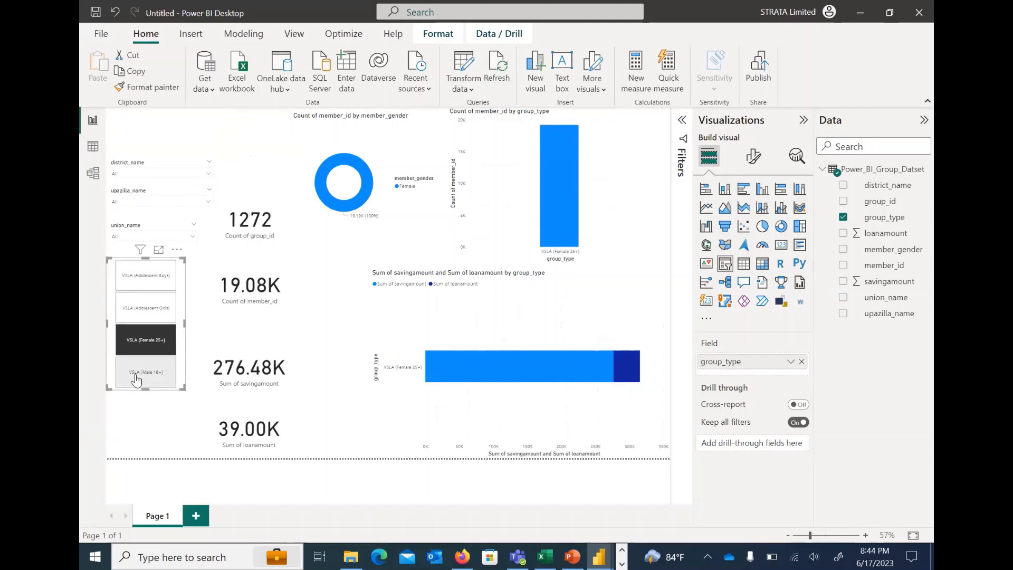
click(137, 378)
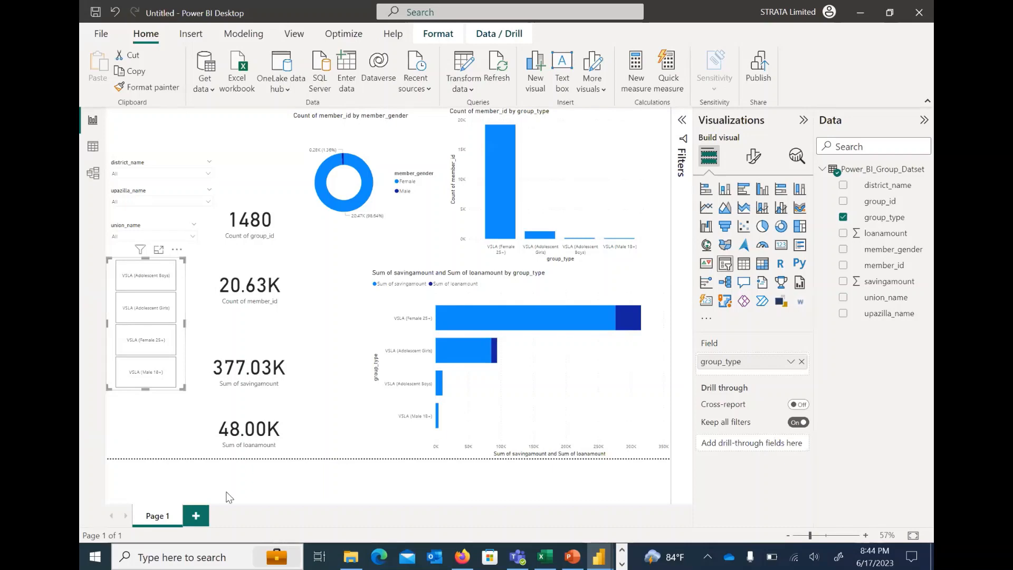
Switch to the Group_Dashboard report to review its design, and return to the untitled report
mouse_move(603, 553)
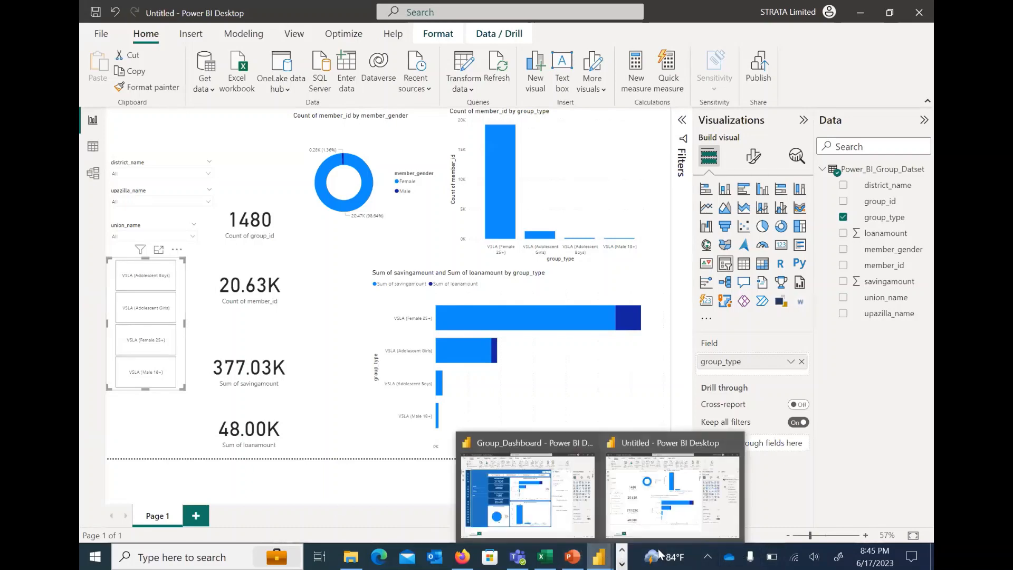
click(528, 493)
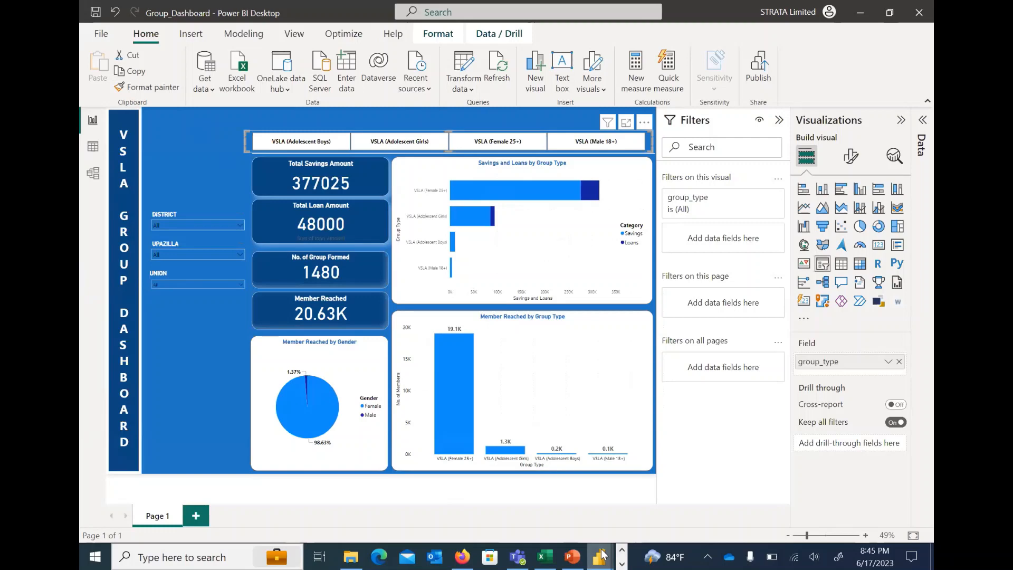
mouse_move(603, 554)
click(666, 508)
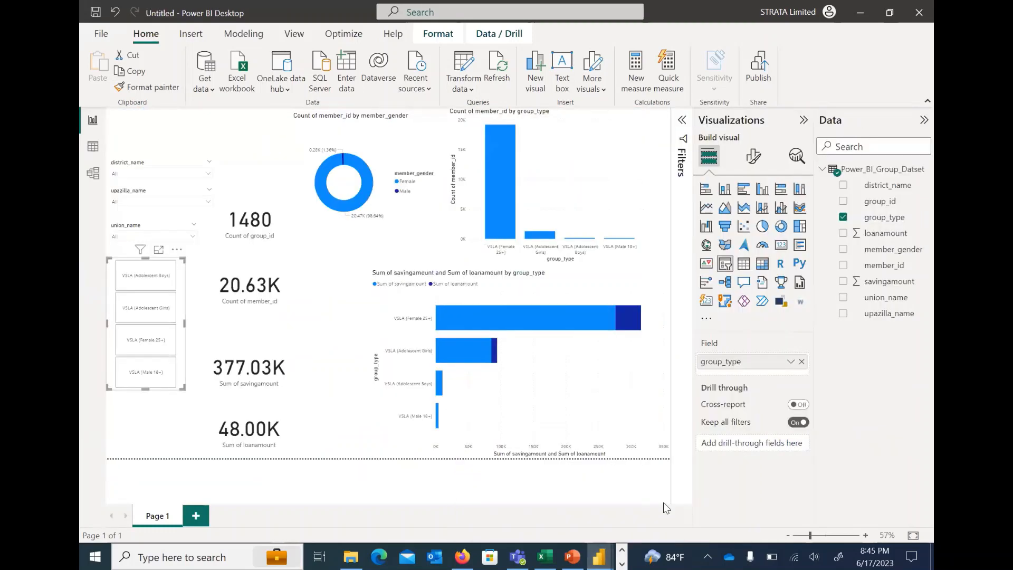
Rename the report page to Group_Report in the page format settings
click(753, 158)
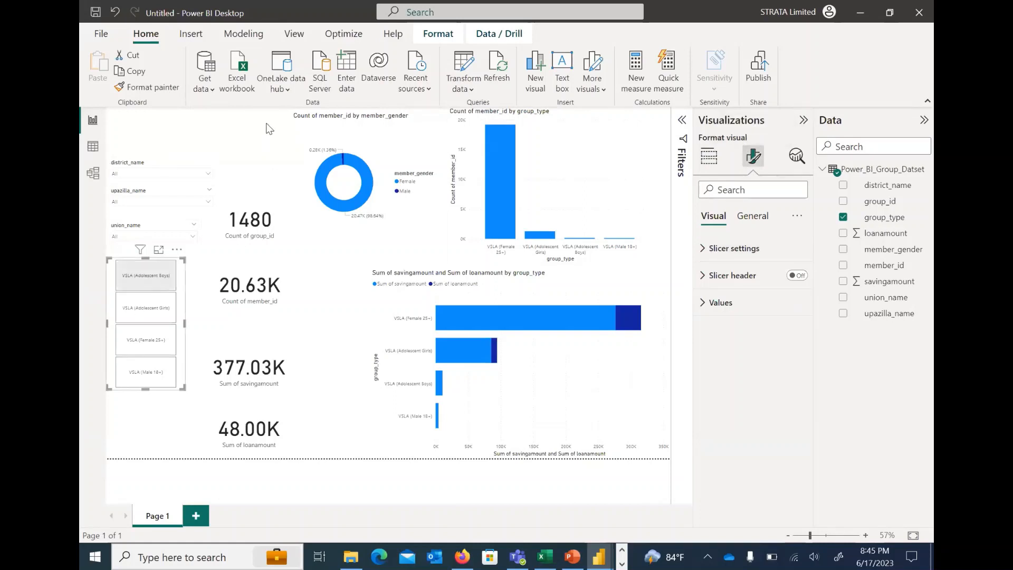
click(214, 121)
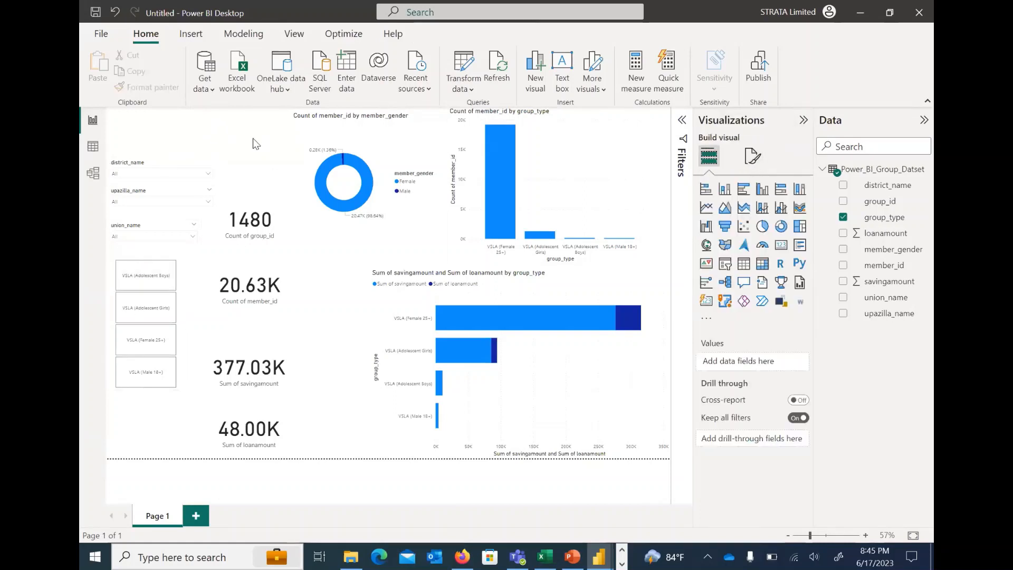
click(751, 158)
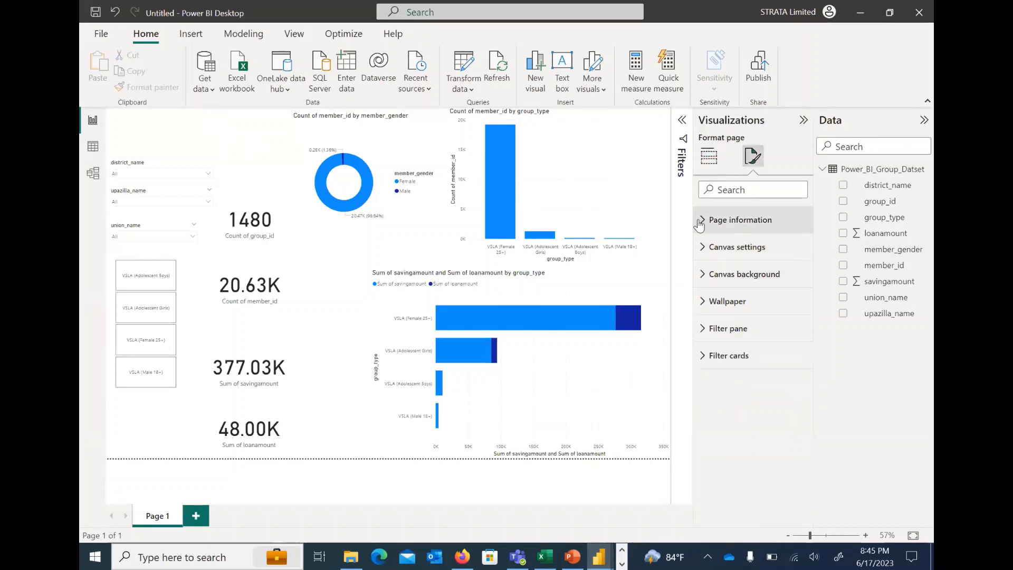
click(700, 221)
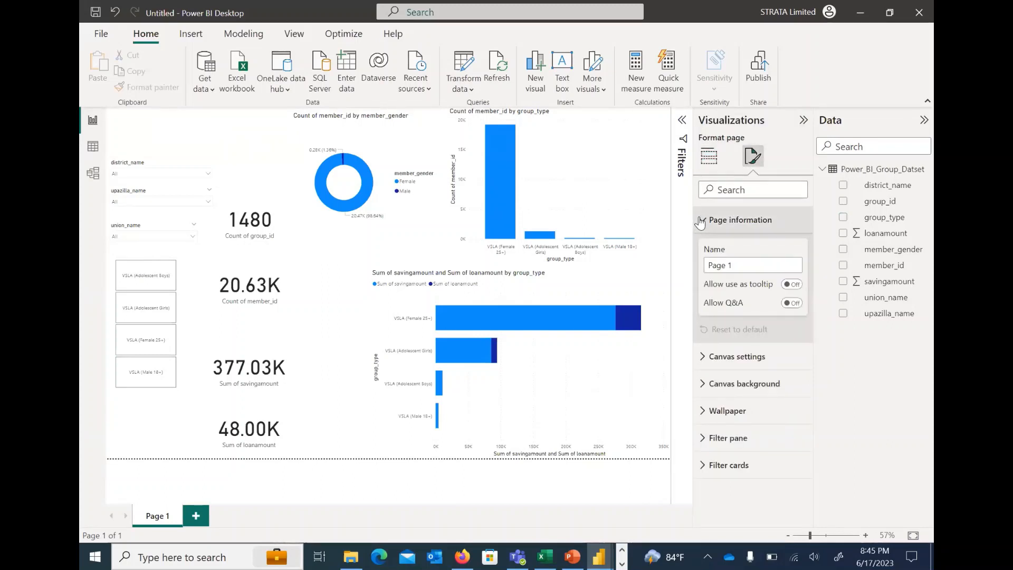
click(701, 222)
click(703, 223)
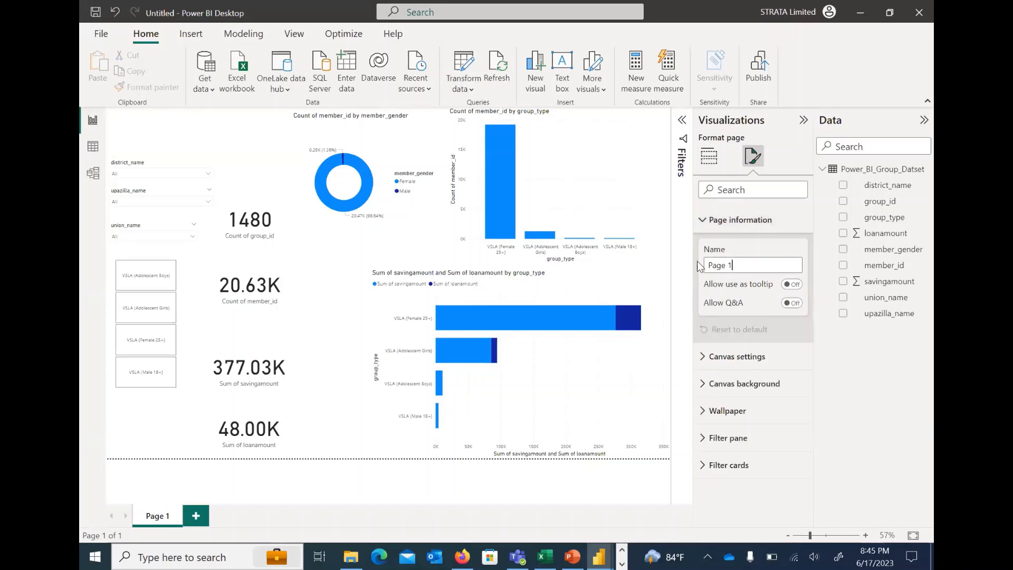
key(ctrl+a)
text(G)
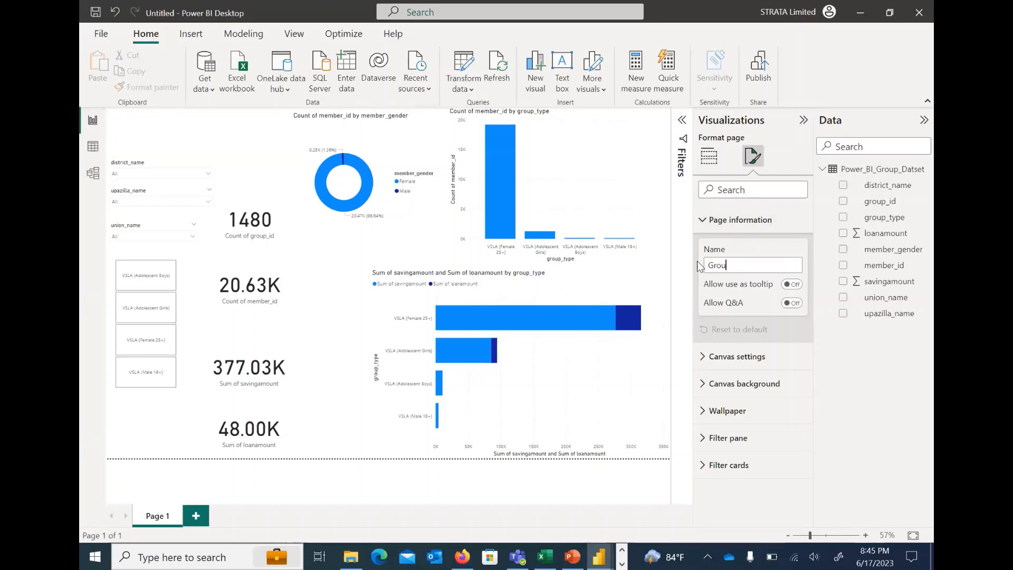
text(rou)
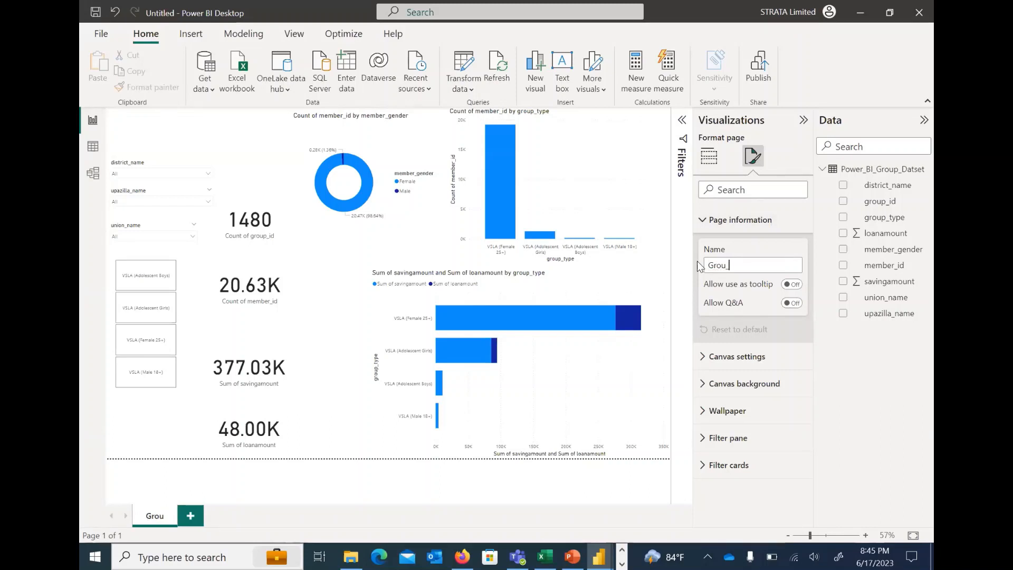
text(_Da)
key(BackSpace)
key(BackSpace)
key(BackSpace)
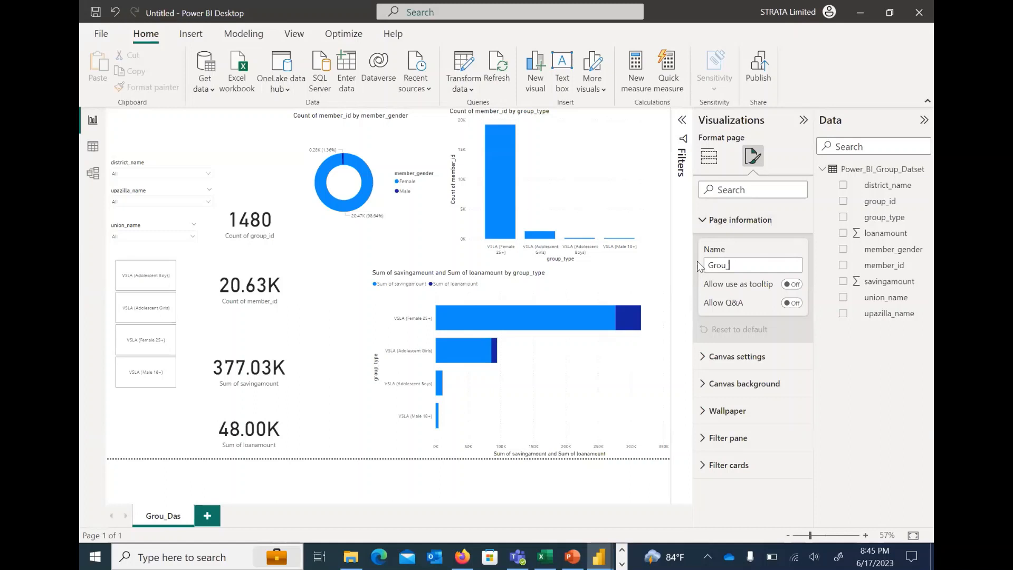
text(Report)
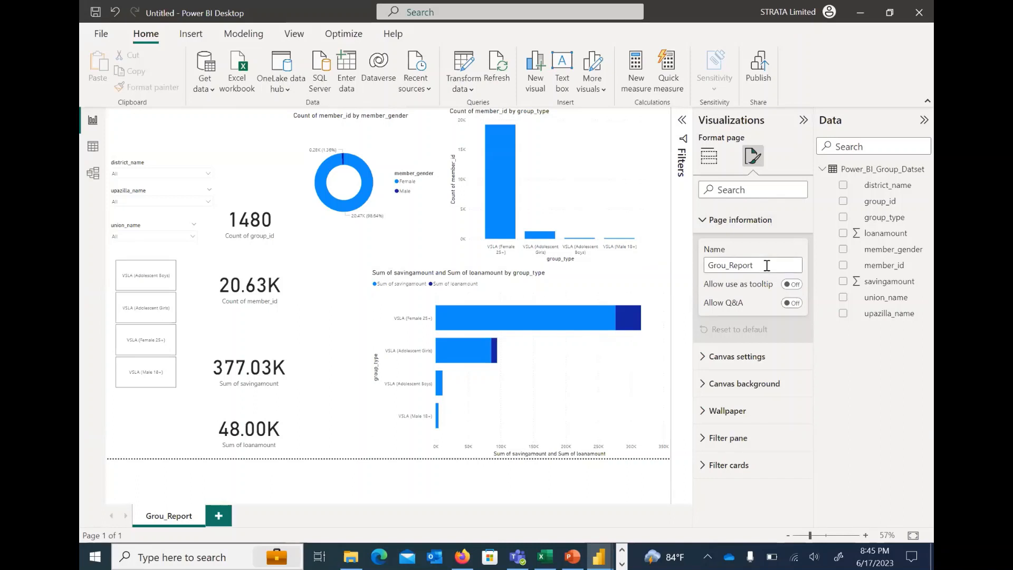
click(726, 264)
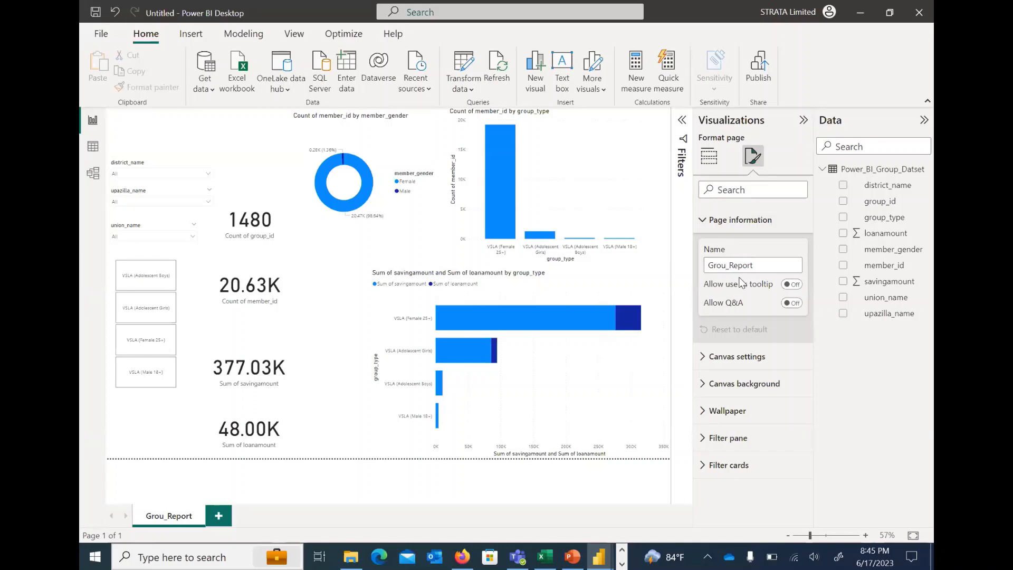
text(p)
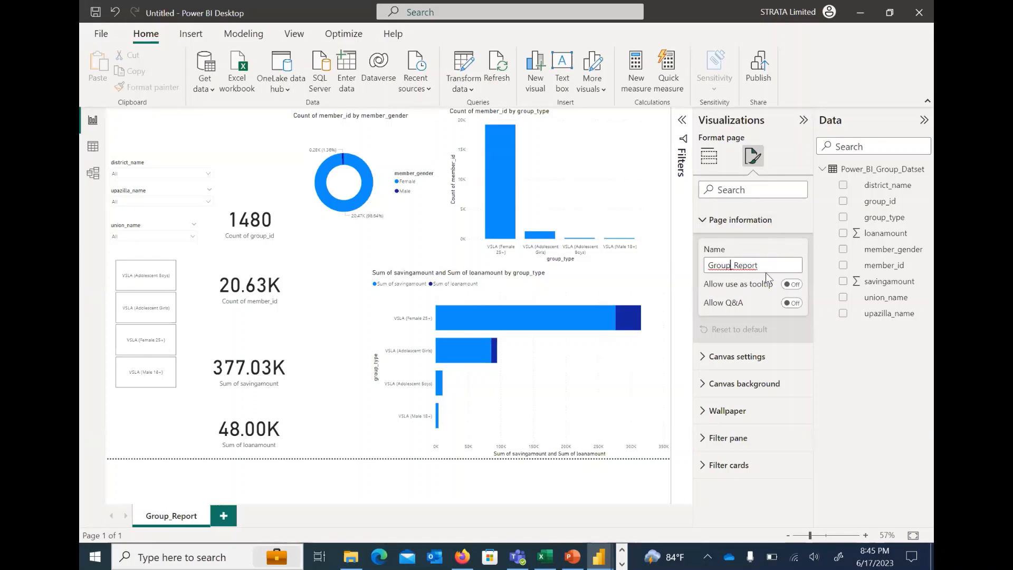
click(785, 245)
click(701, 229)
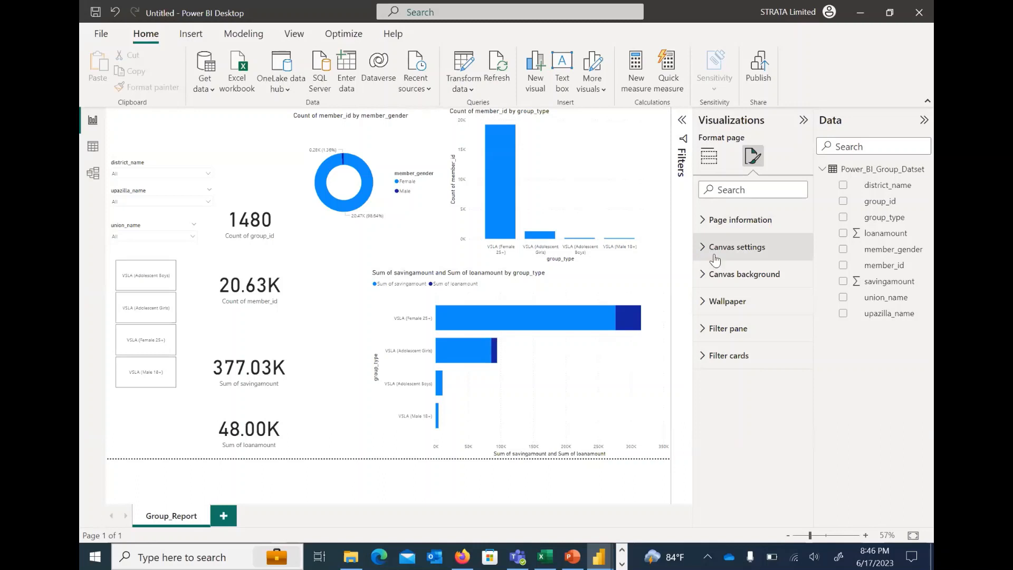
Examine the page's canvas settings, including size and vertical alignment options, without changing them
click(707, 250)
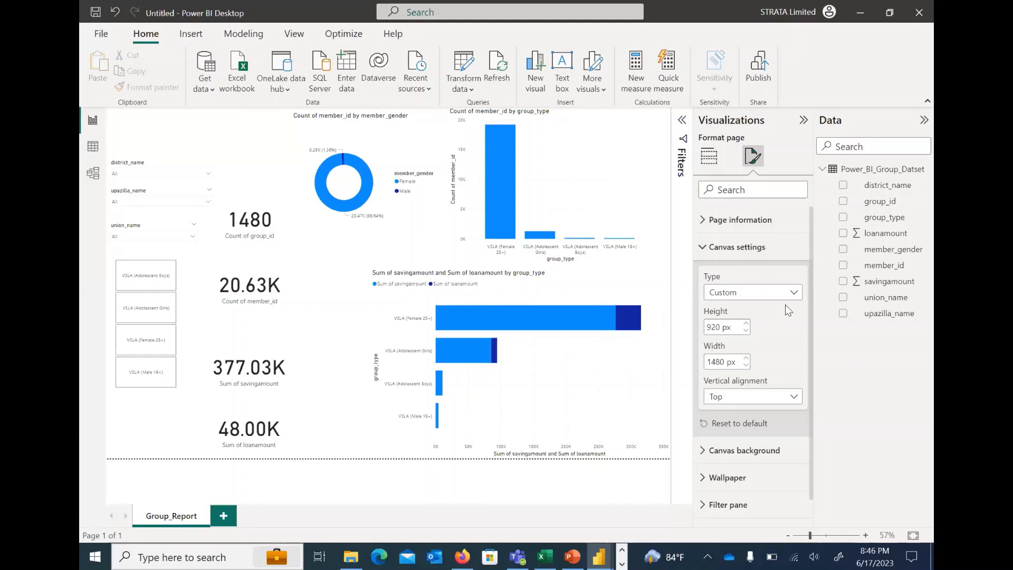
click(749, 399)
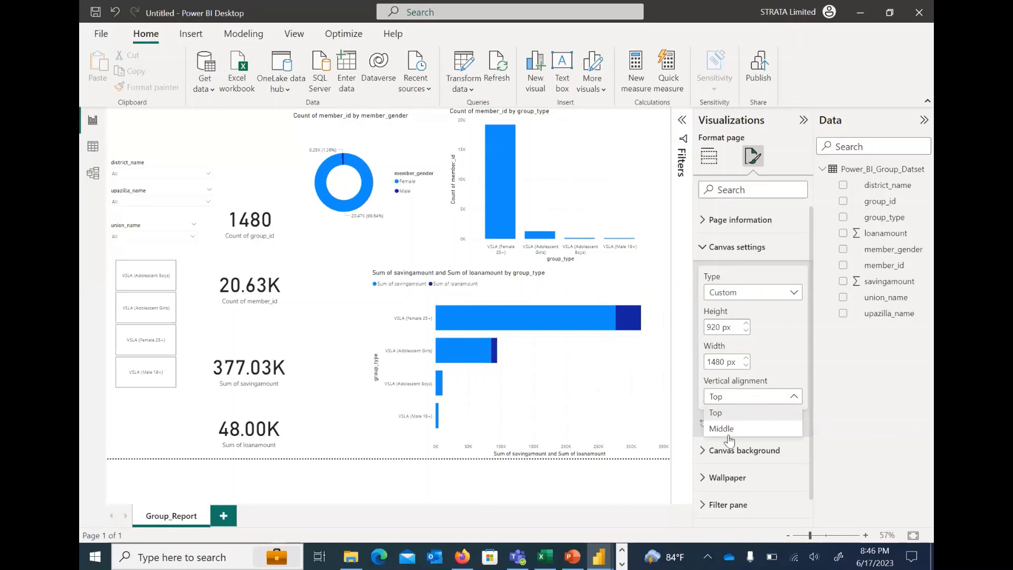
click(786, 345)
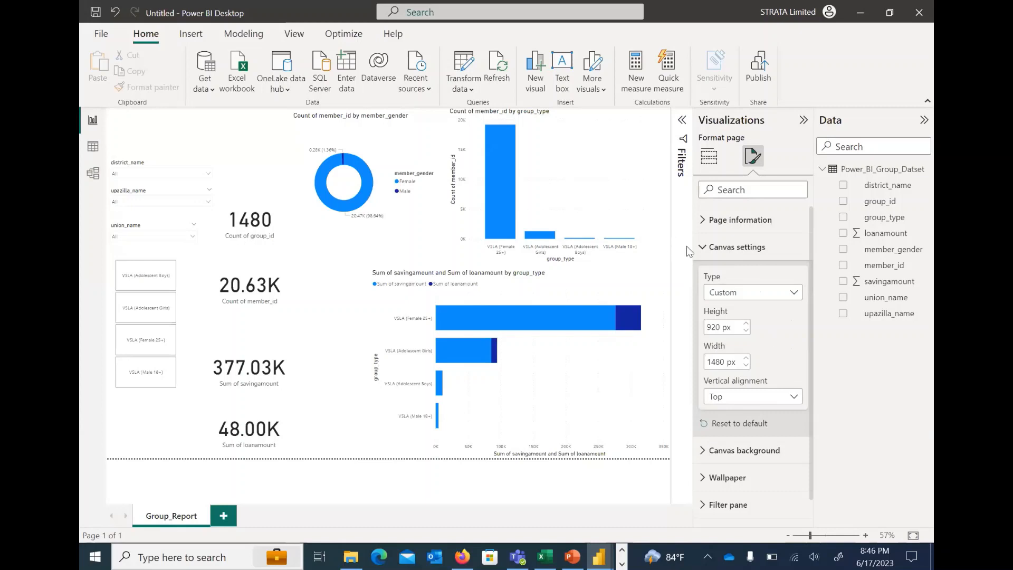
click(707, 247)
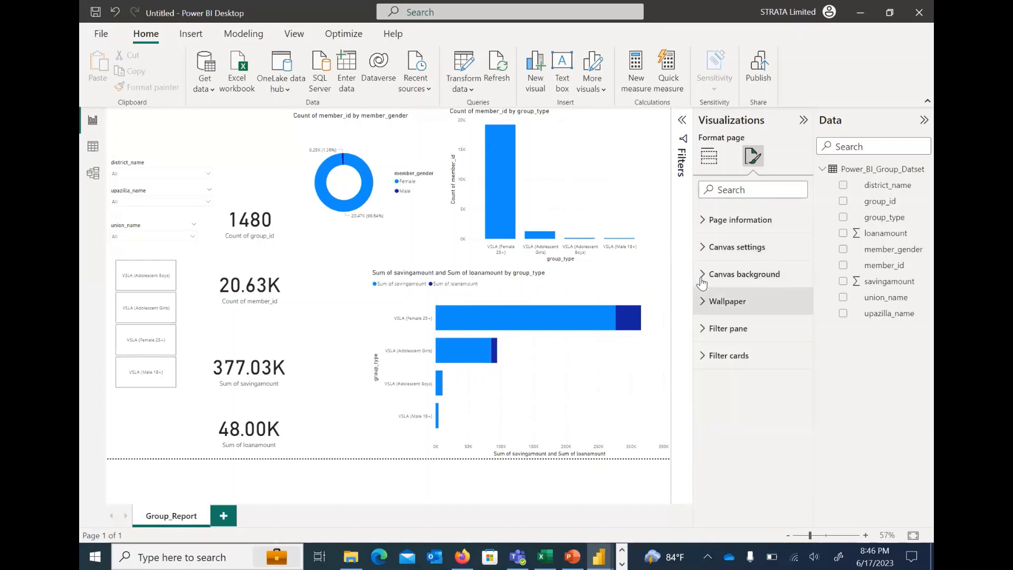
Set the page's canvas background color to the bright blue theme color
click(704, 275)
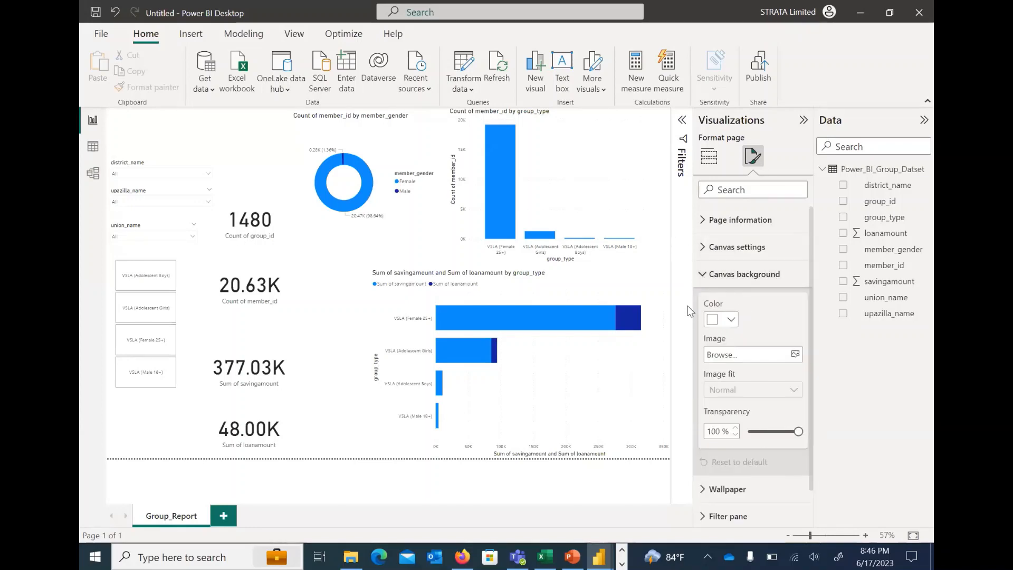
click(731, 319)
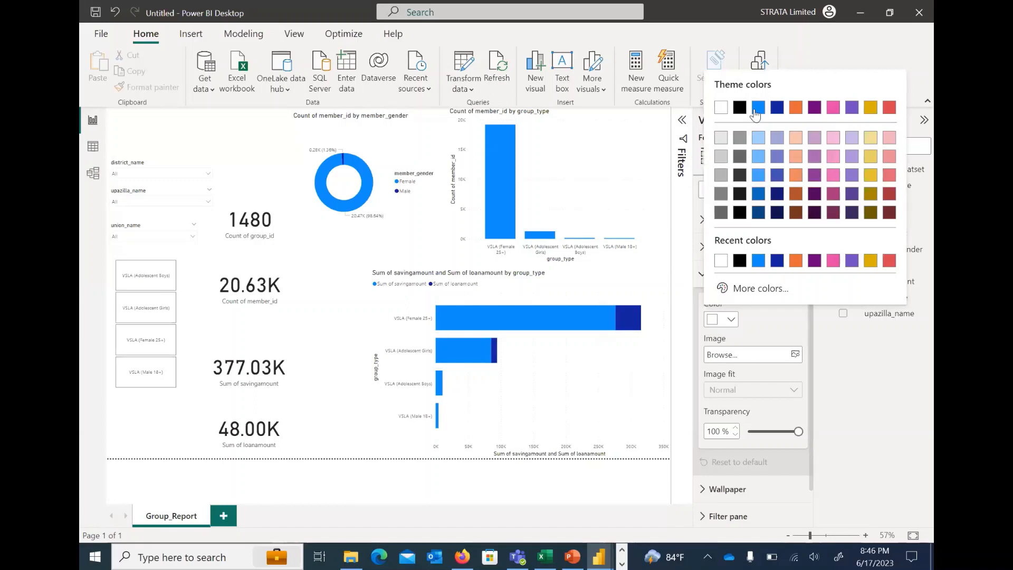
click(758, 107)
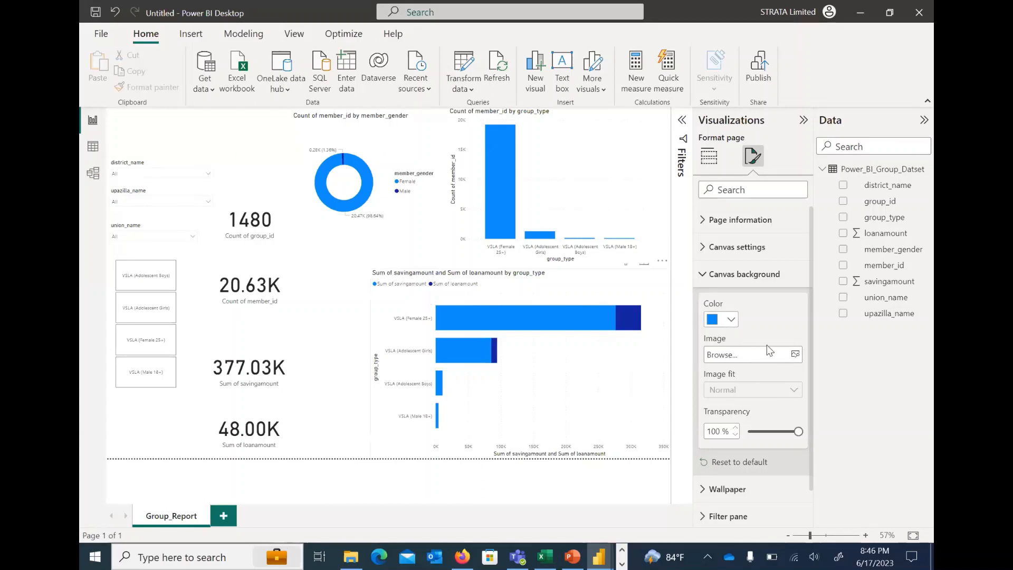
click(731, 319)
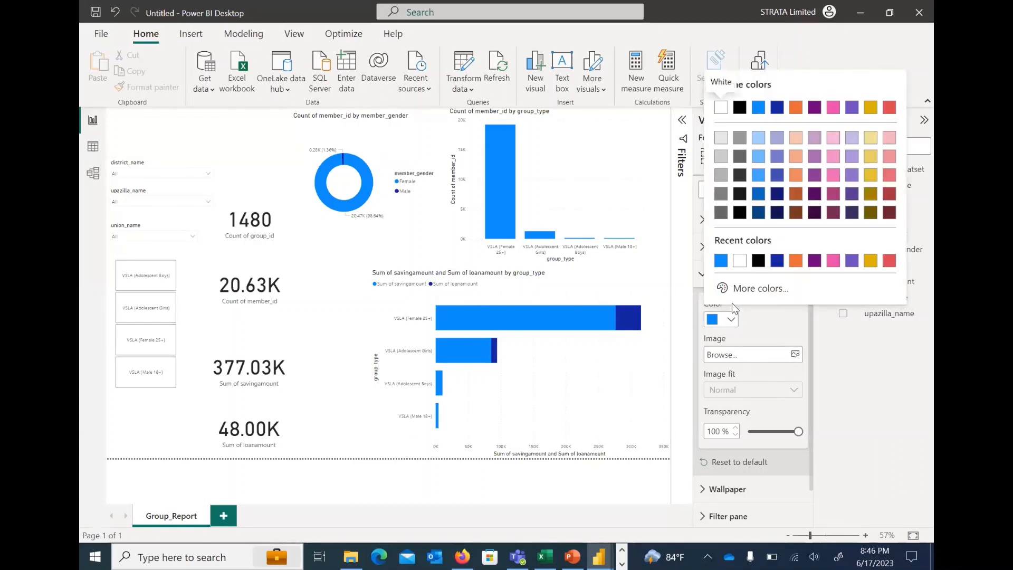
click(769, 325)
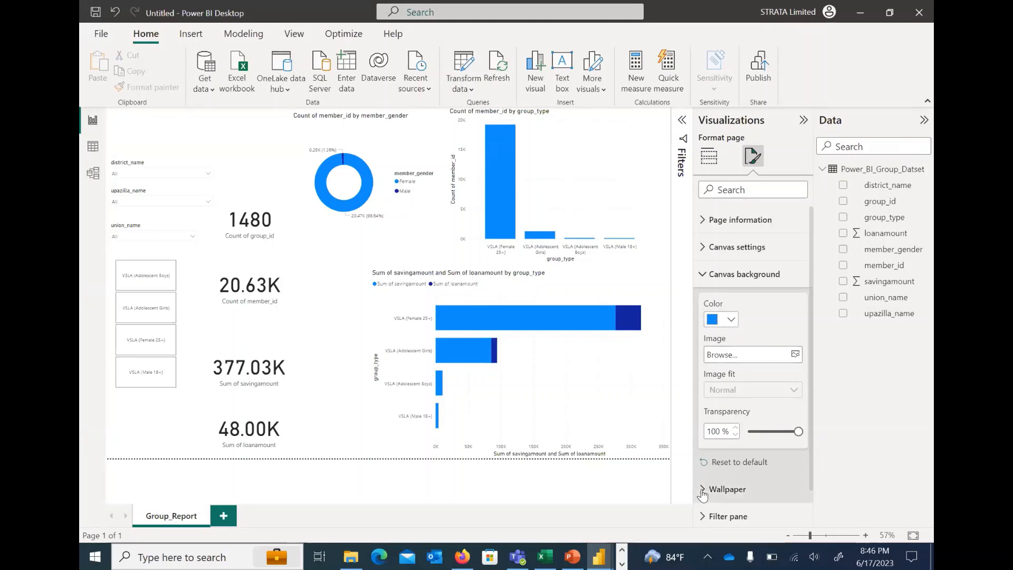
Set the page's wallpaper color to blue, changing it from the bright theme blue to its darker shade
scroll(745, 365, down, 3)
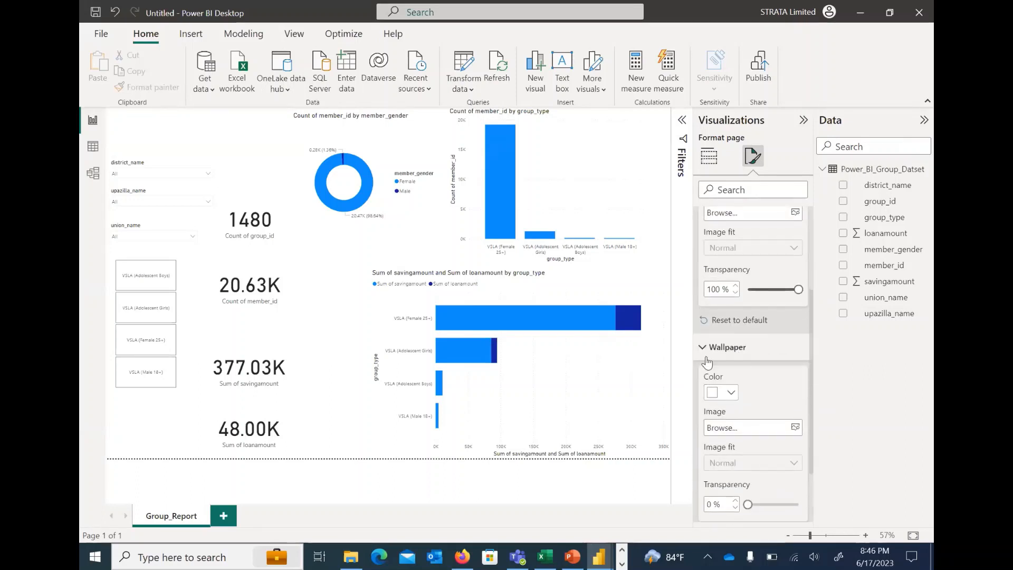
click(731, 393)
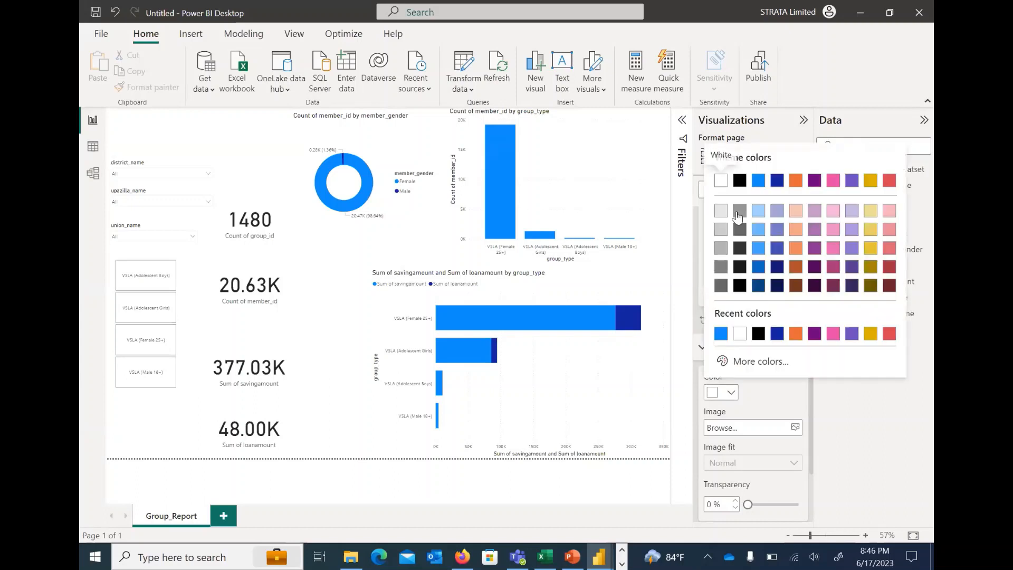
click(759, 182)
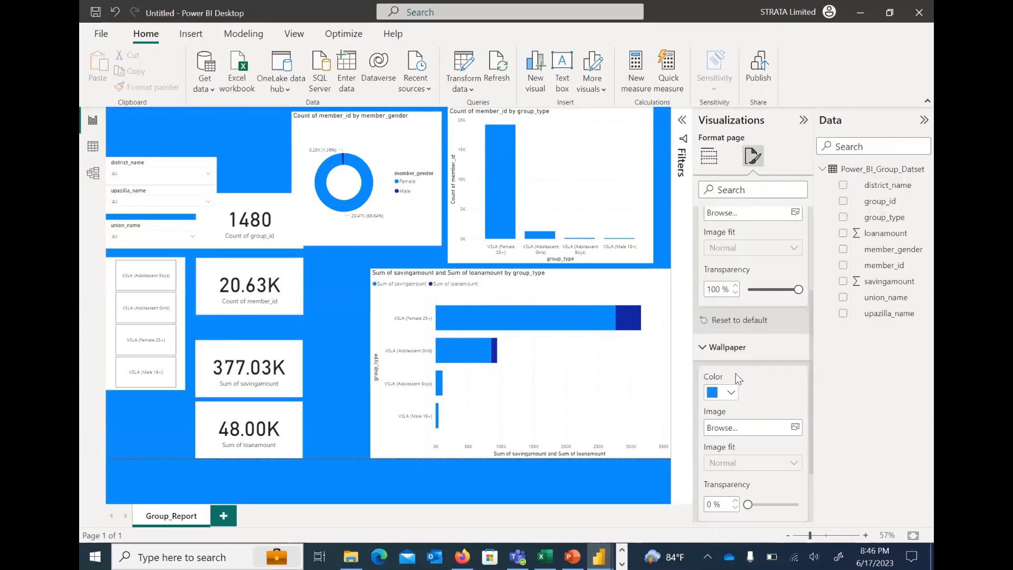
click(732, 392)
click(759, 268)
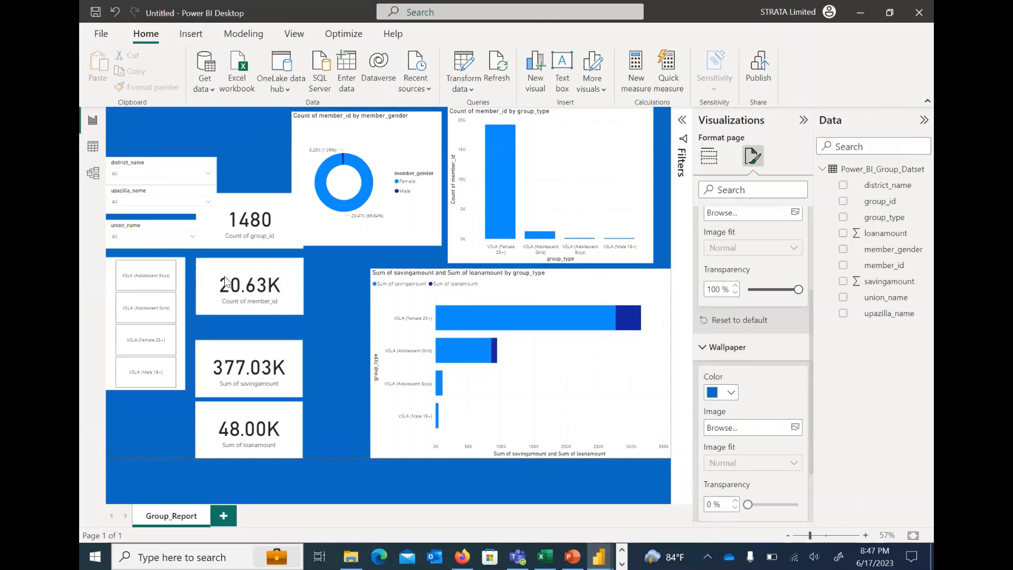
Search the member_gender donut chart's formatting options for background and bring up its background effect settings
click(423, 136)
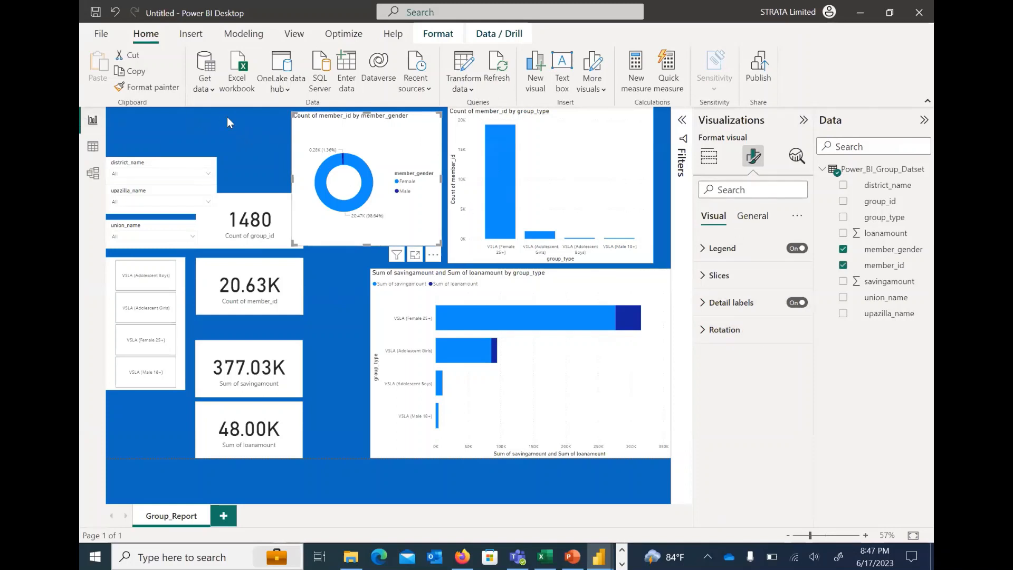
click(445, 136)
click(420, 142)
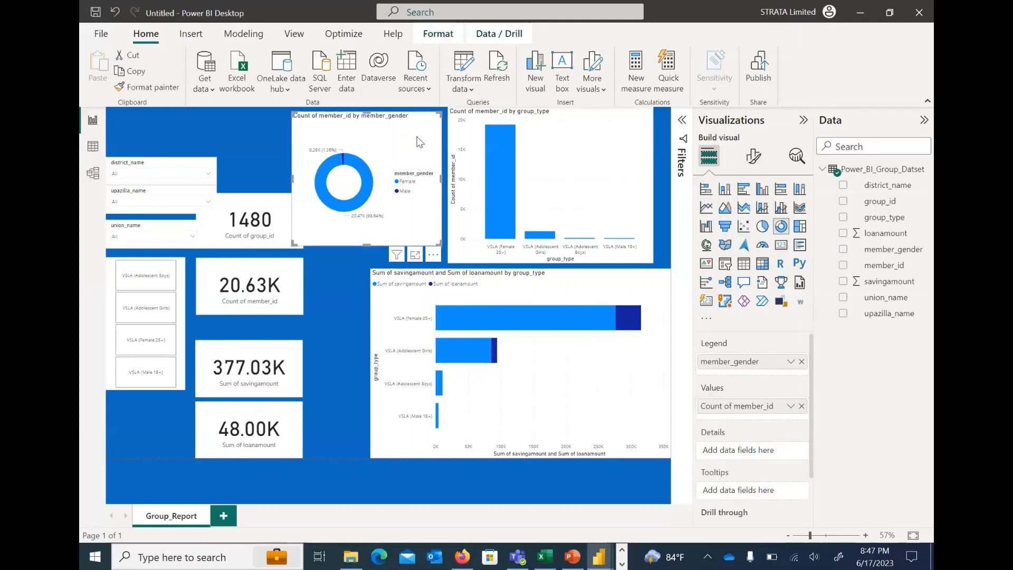
click(755, 156)
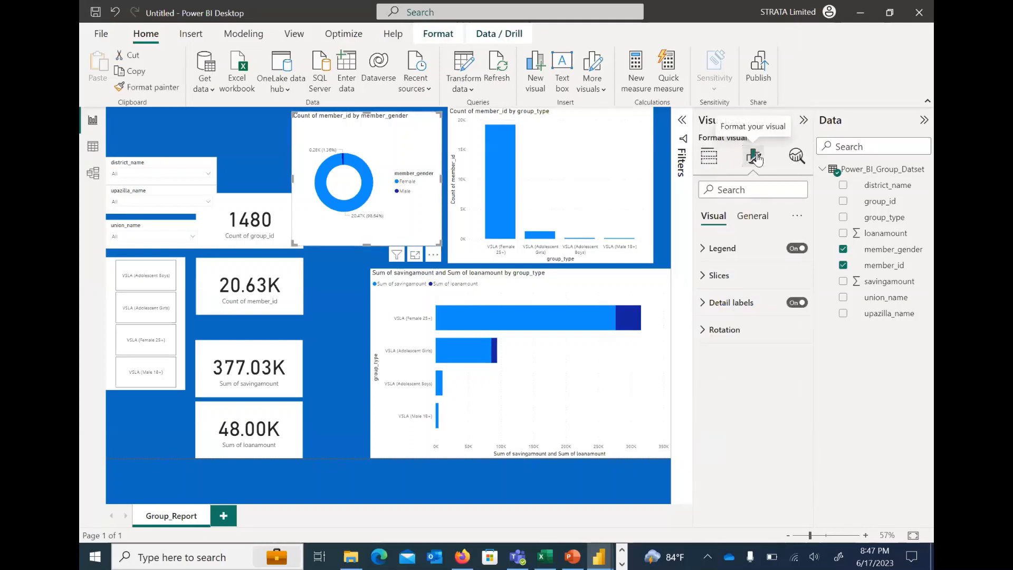
click(748, 190)
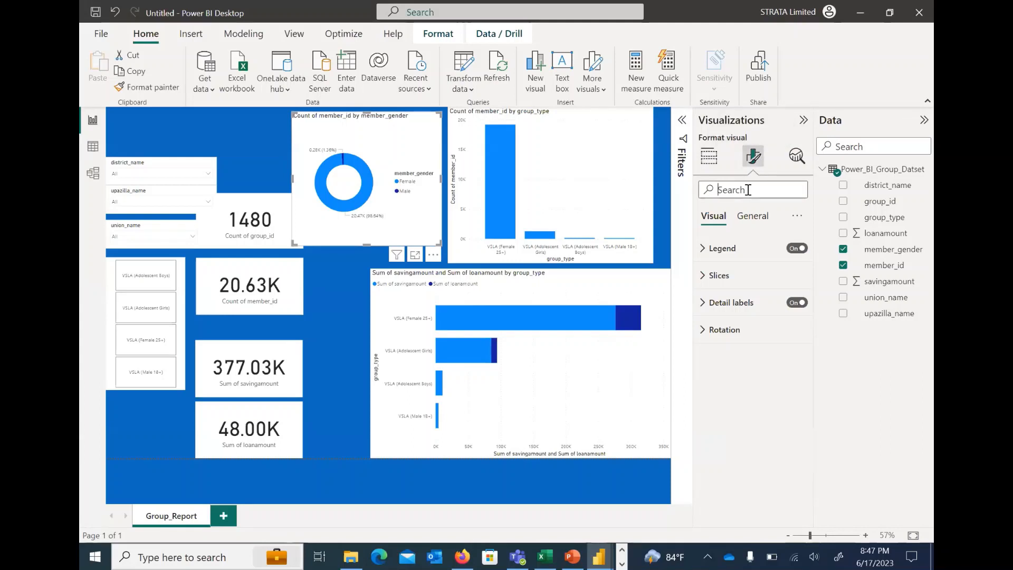
text(backgr)
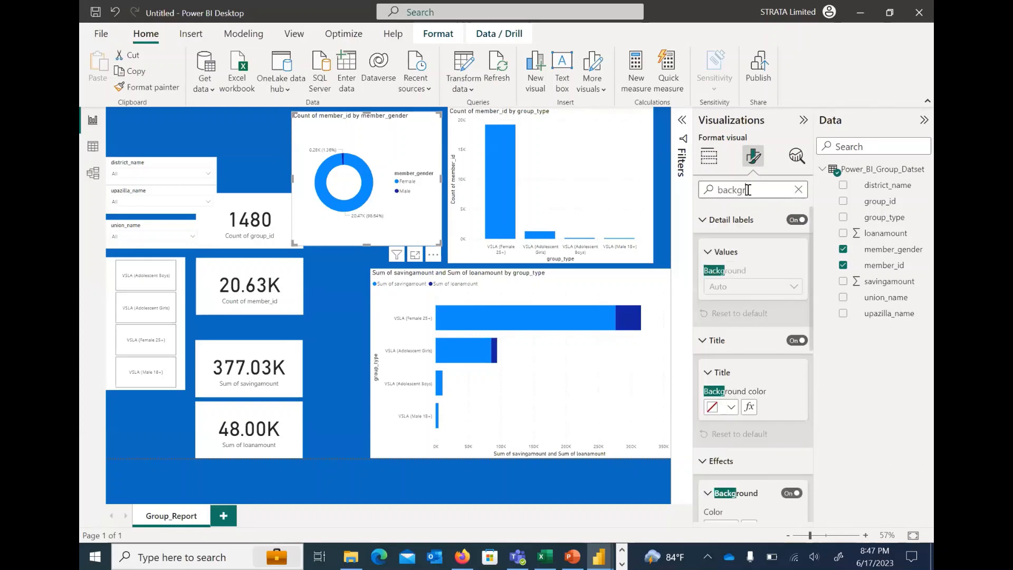
text(ouund)
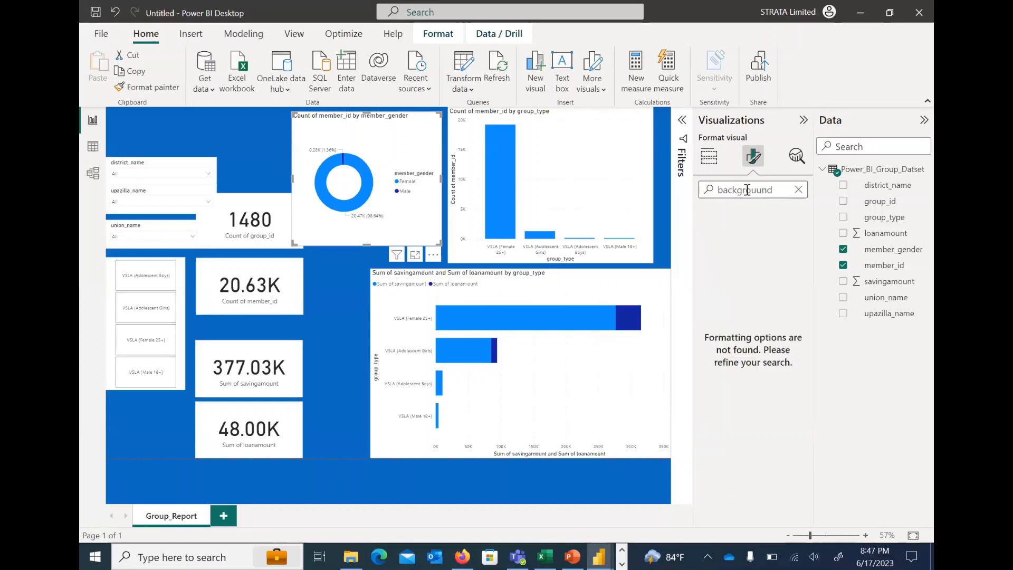
click(744, 191)
key(Delete)
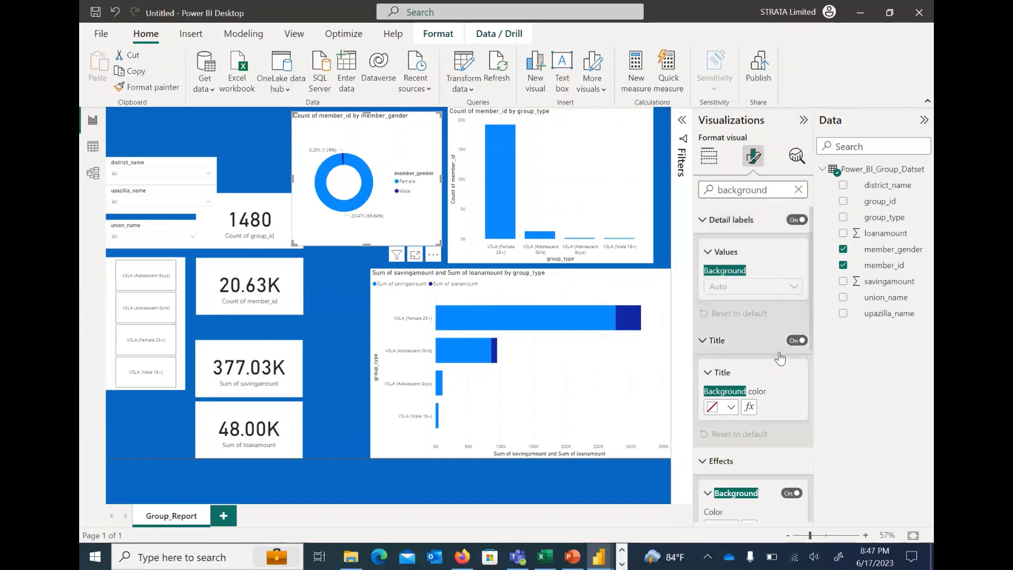
scroll(765, 340, down, 3)
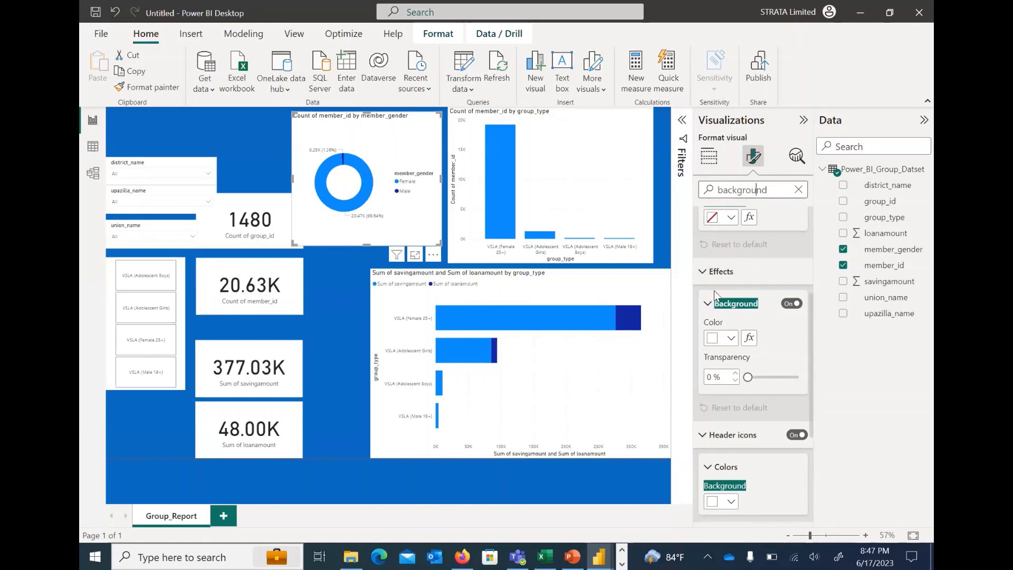
Toggle the donut chart's background off and on again, checking the Group_Dashboard report in between for comparison
click(791, 304)
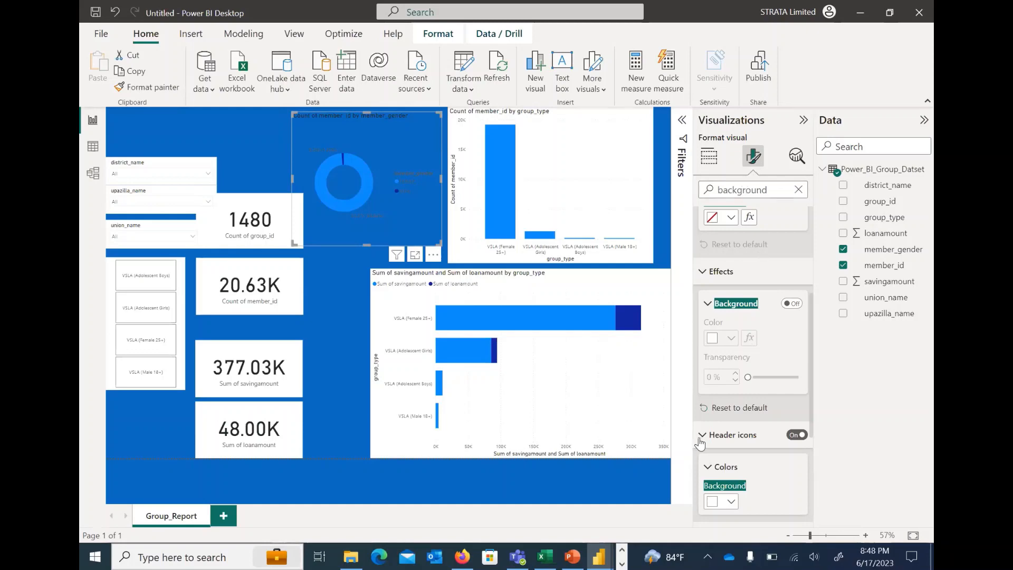
mouse_move(601, 555)
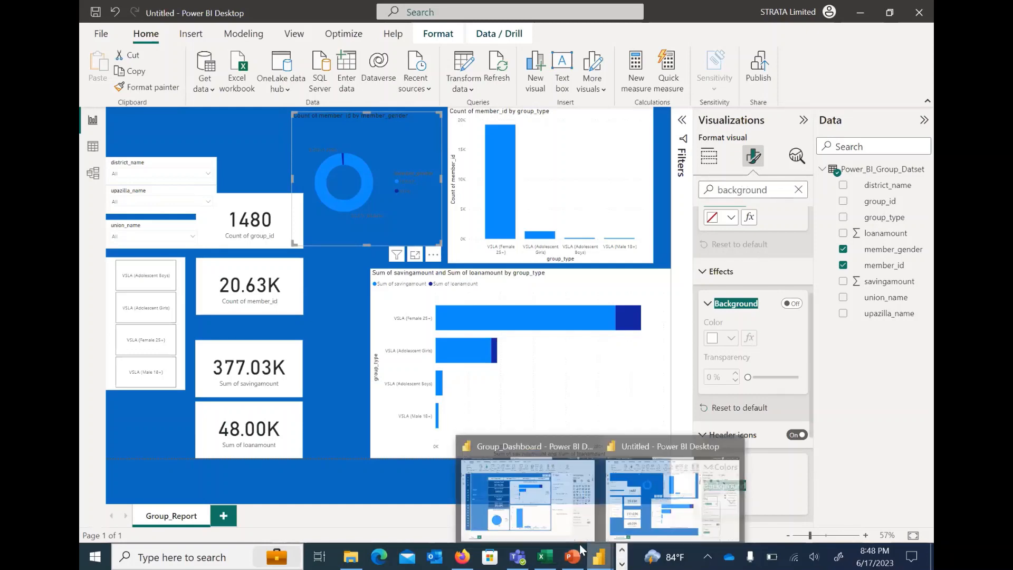
click(527, 488)
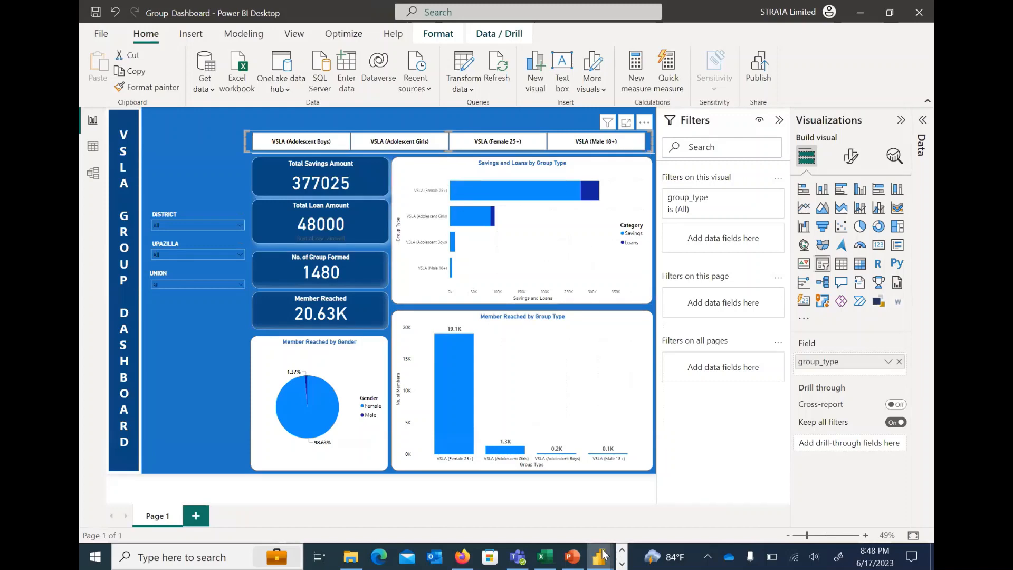
mouse_move(599, 555)
click(670, 488)
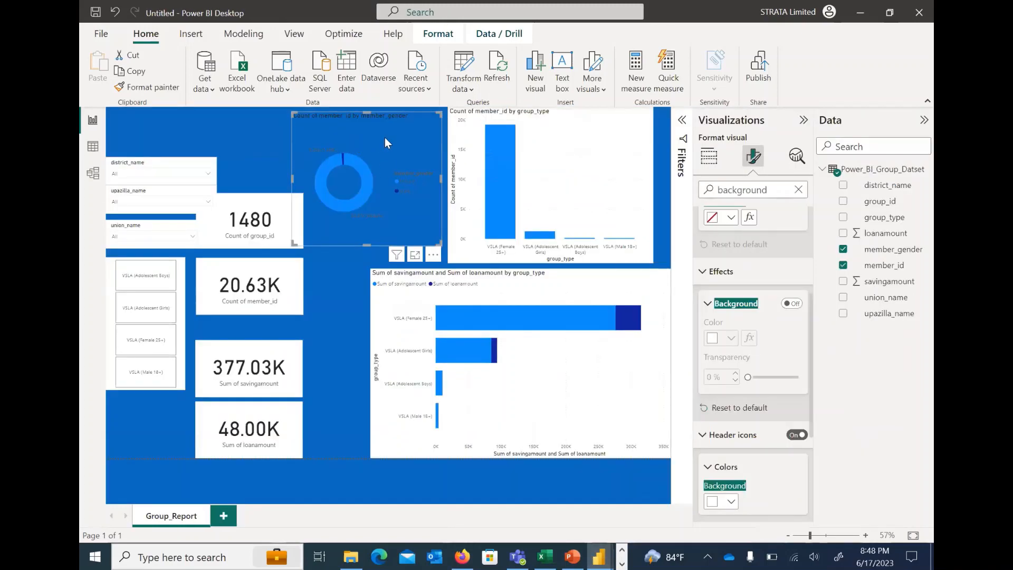
click(792, 304)
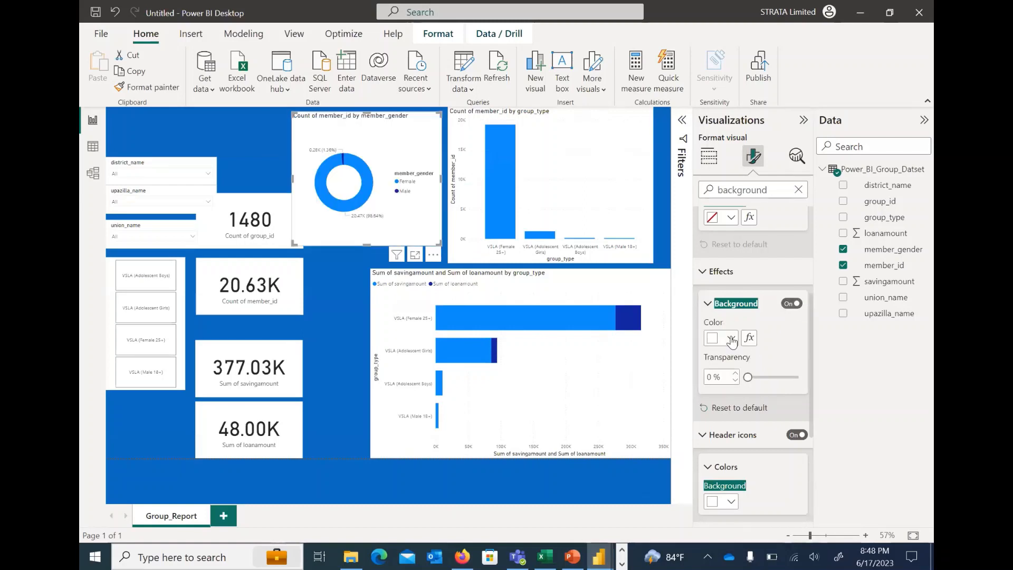
Set the donut chart's background color to light orange #f5c4af (Theme color 3, 60% lighter) and collapse its background settings
click(731, 338)
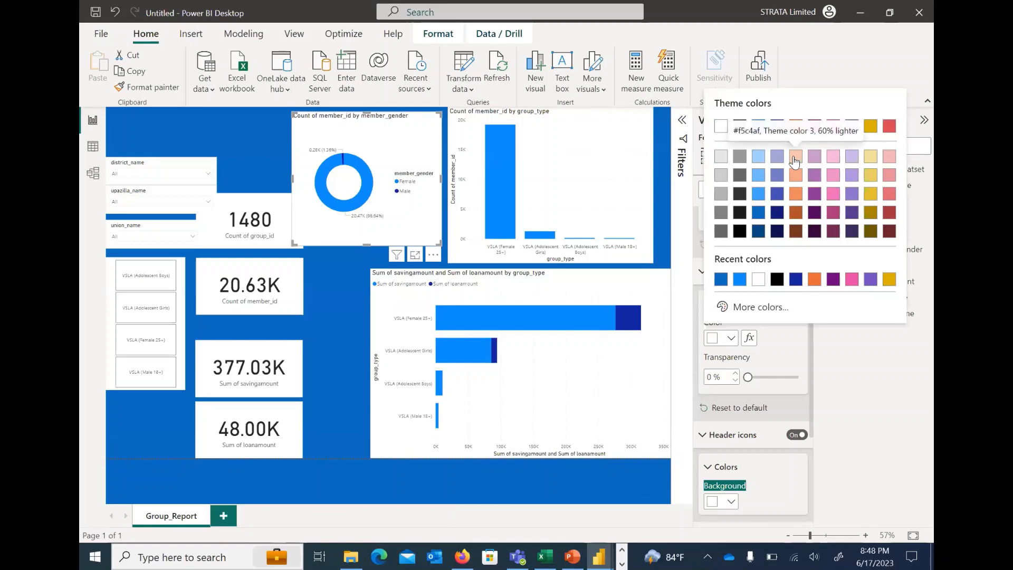
click(795, 158)
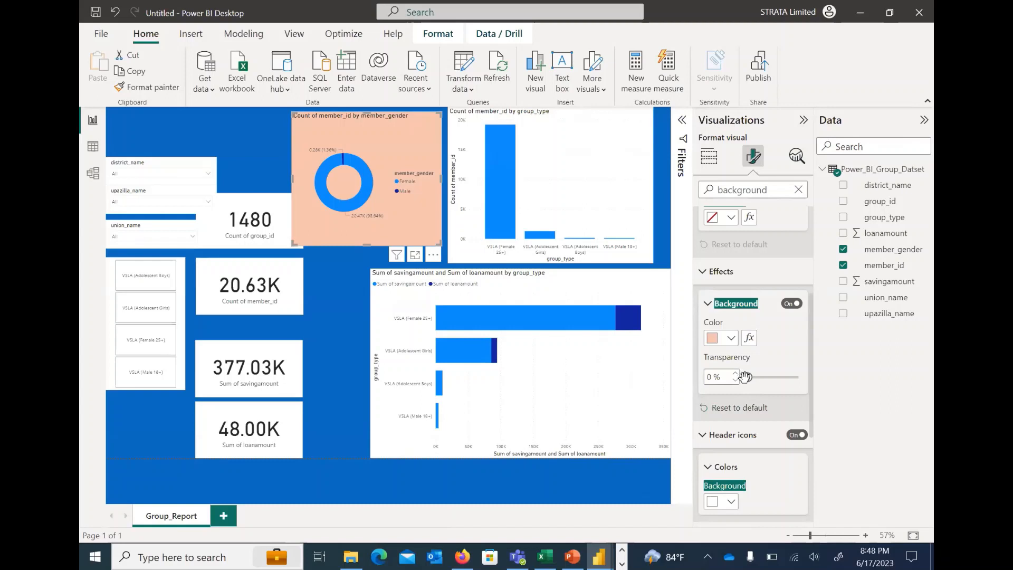
mouse_move(744, 376)
mouse_down()
mouse_move(755, 378)
mouse_move(747, 378)
mouse_up()
click(709, 303)
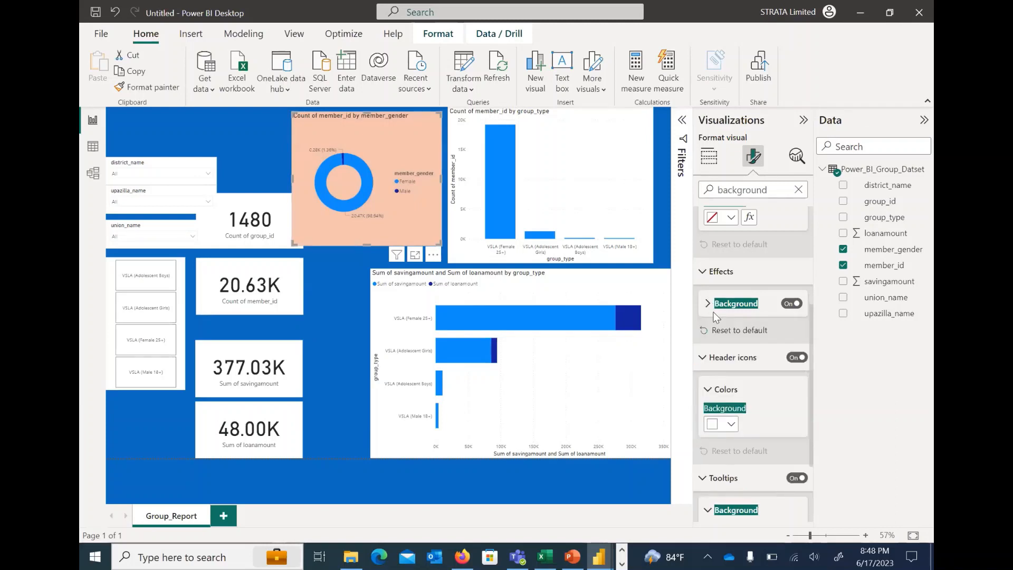
Search the donut chart's formatting options for color and set its header icons' border color to the pink theme color
double_click(736, 190)
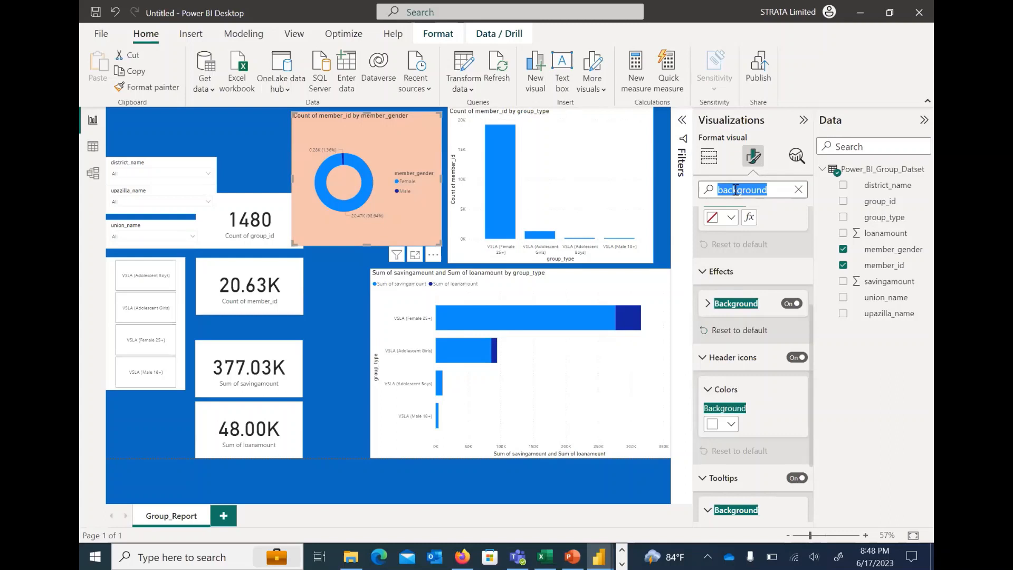
text(color)
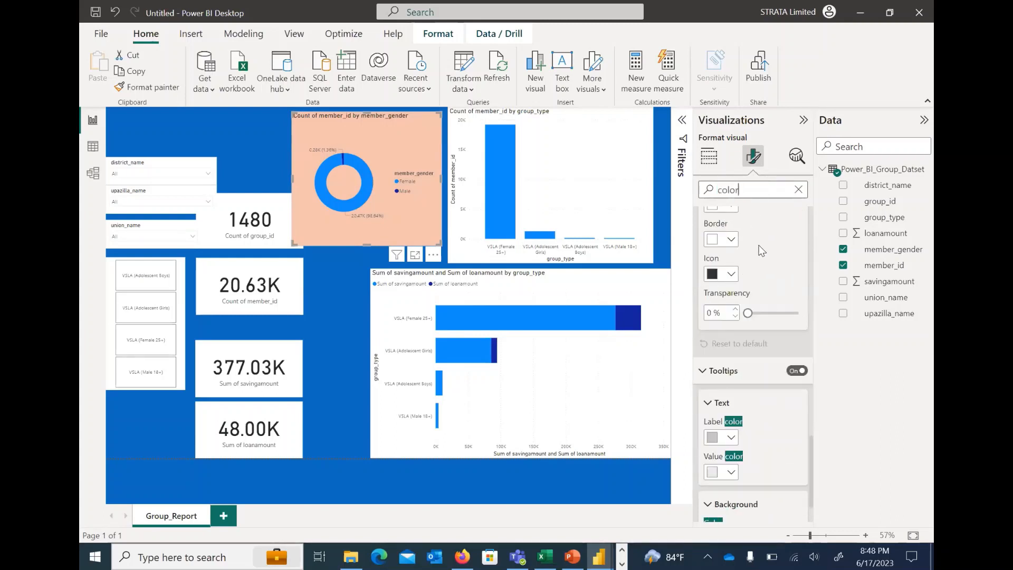
scroll(762, 254, up, 2)
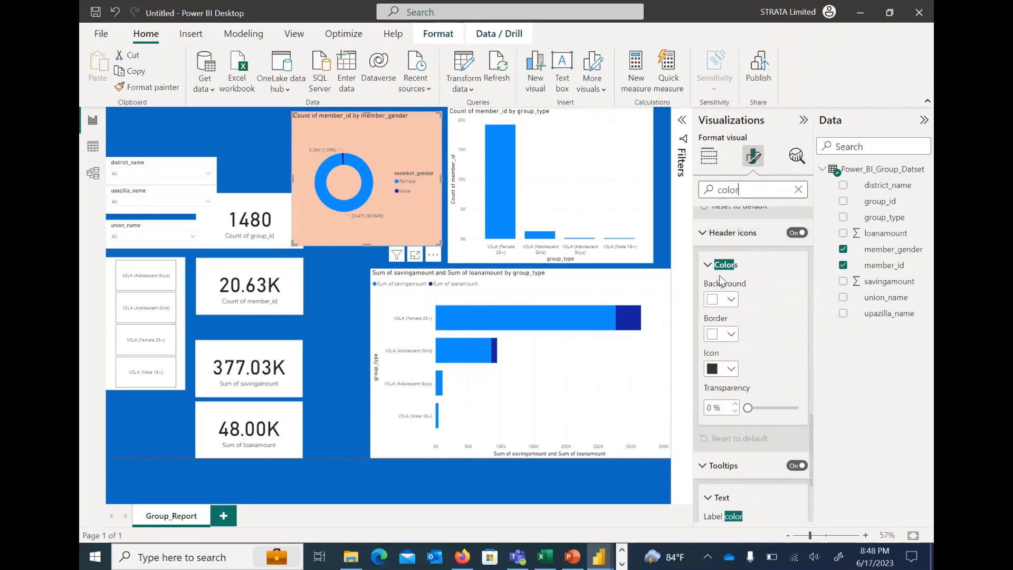
click(730, 335)
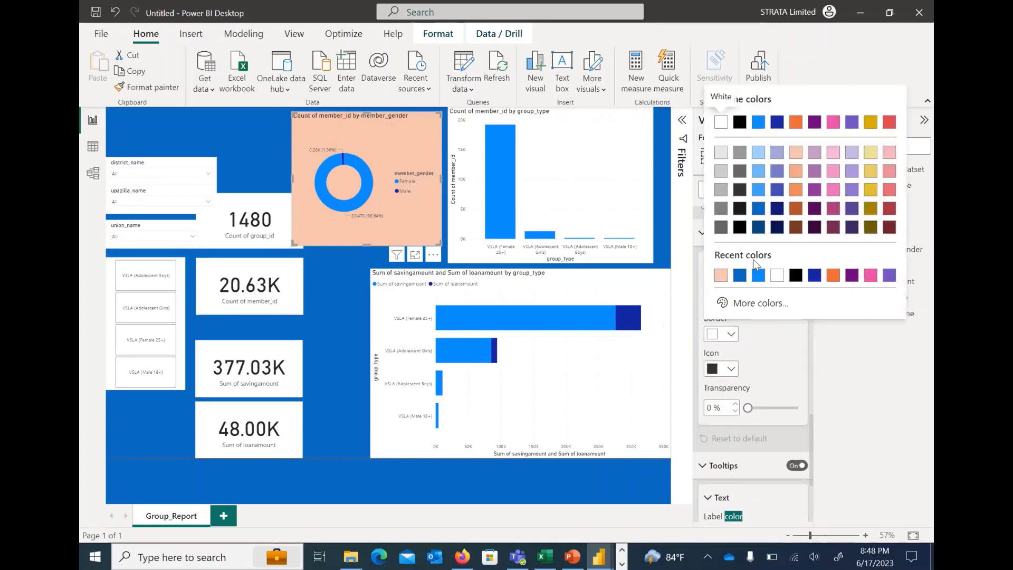
click(833, 123)
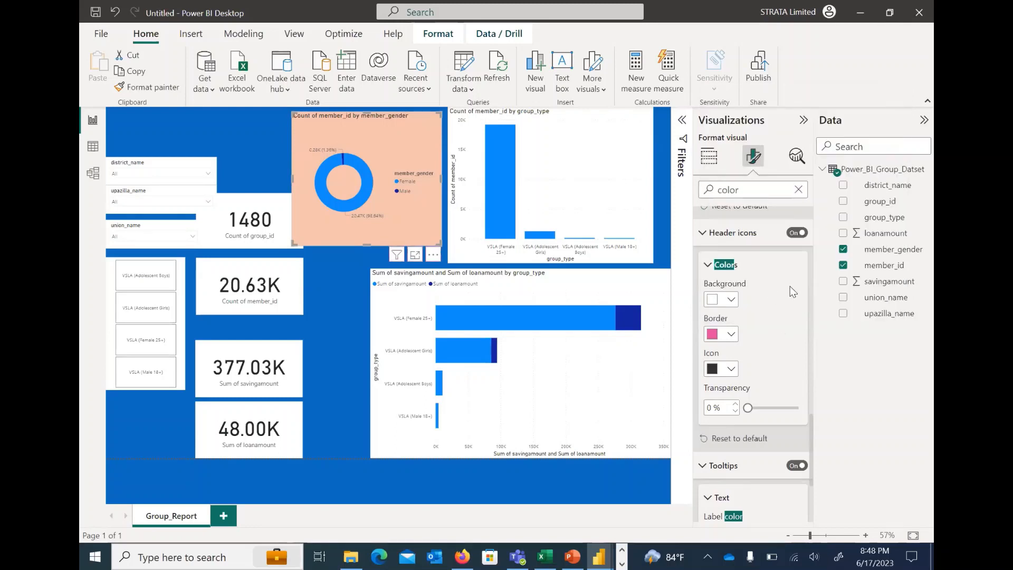
click(245, 139)
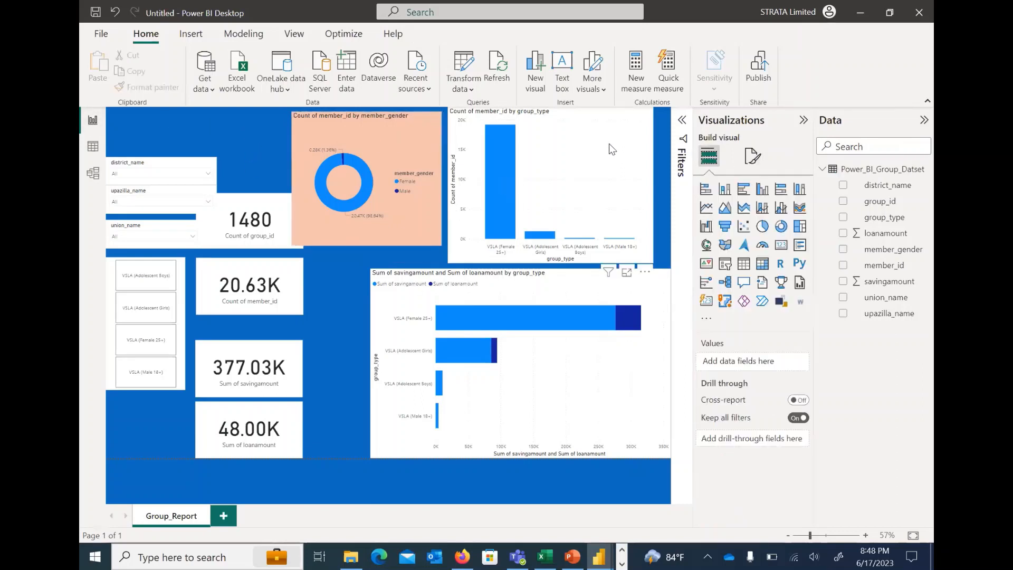
Nudge the group_type column chart slightly to the right and collapse the Visualizations and Data panes to enlarge the canvas
mouse_move(619, 160)
mouse_down()
mouse_move(629, 145)
mouse_move(606, 153)
mouse_up()
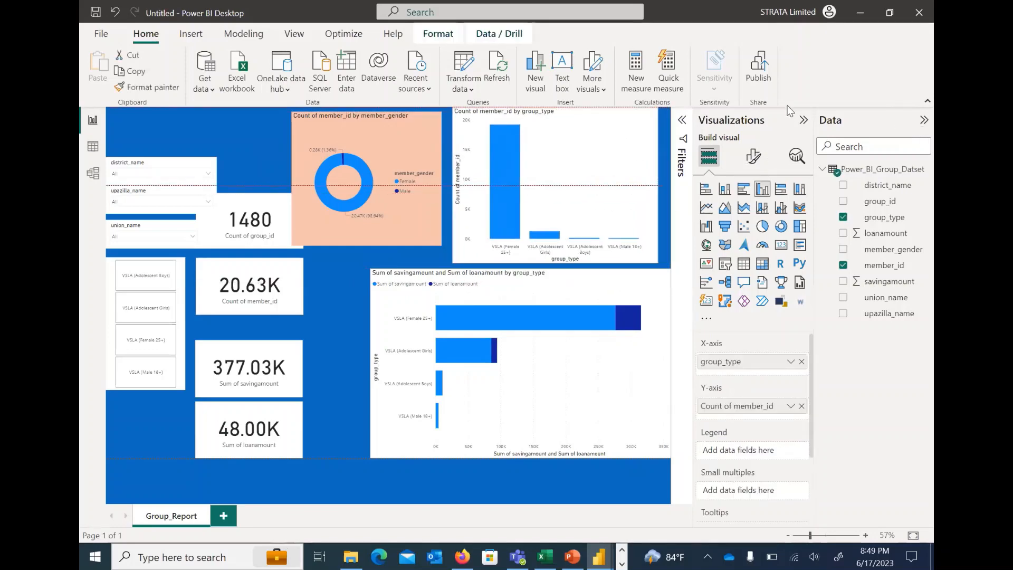
click(804, 120)
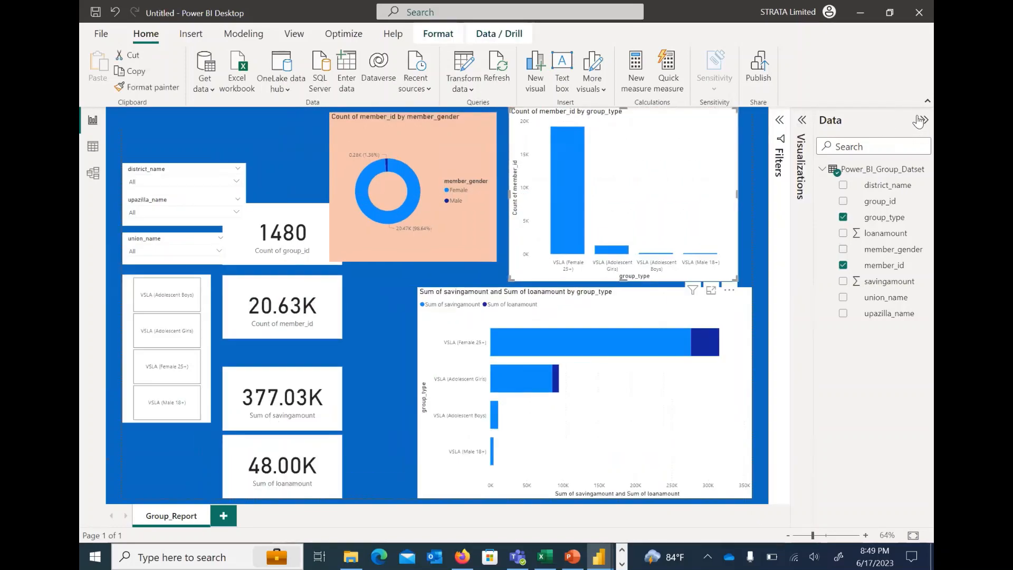
click(922, 120)
click(828, 191)
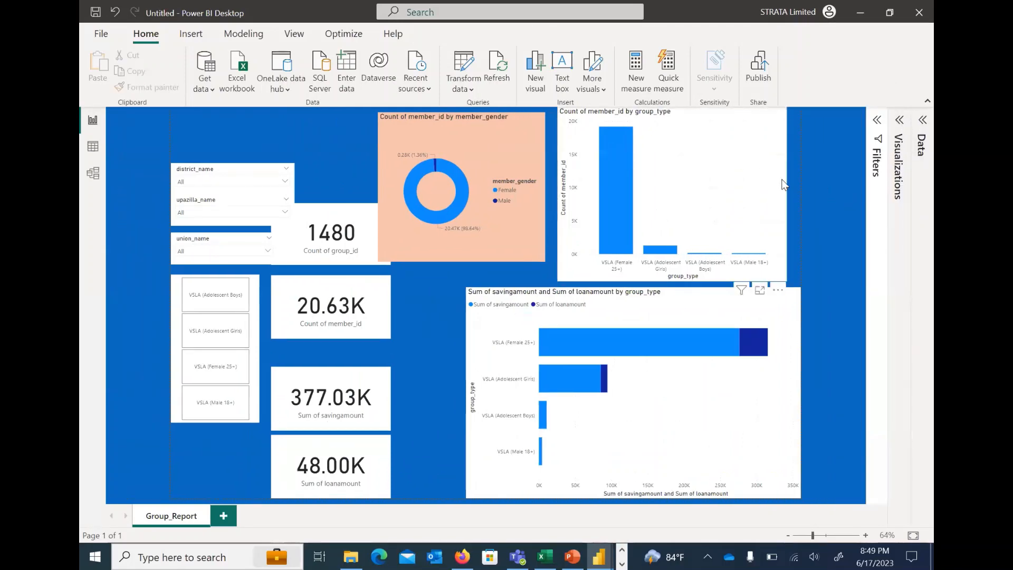
Move the group_type column chart so it sits directly above the savings and loans bar chart with their right edges aligned
drag(761, 153, 796, 179)
drag(785, 144, 785, 123)
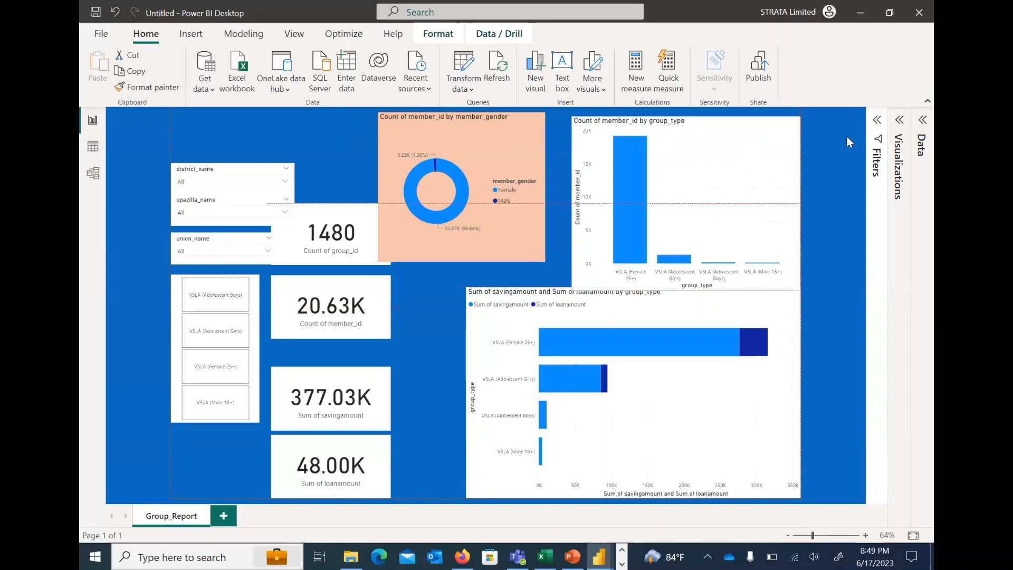
click(495, 314)
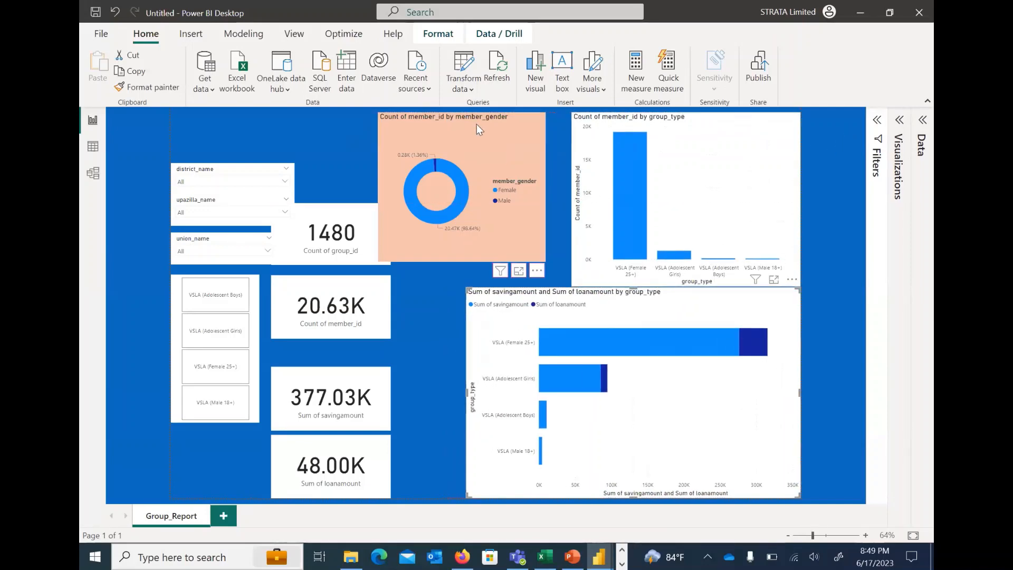
Move the donut chart left and widen the column chart to match the width of the savings and loans bar chart
drag(478, 126, 394, 125)
click(599, 153)
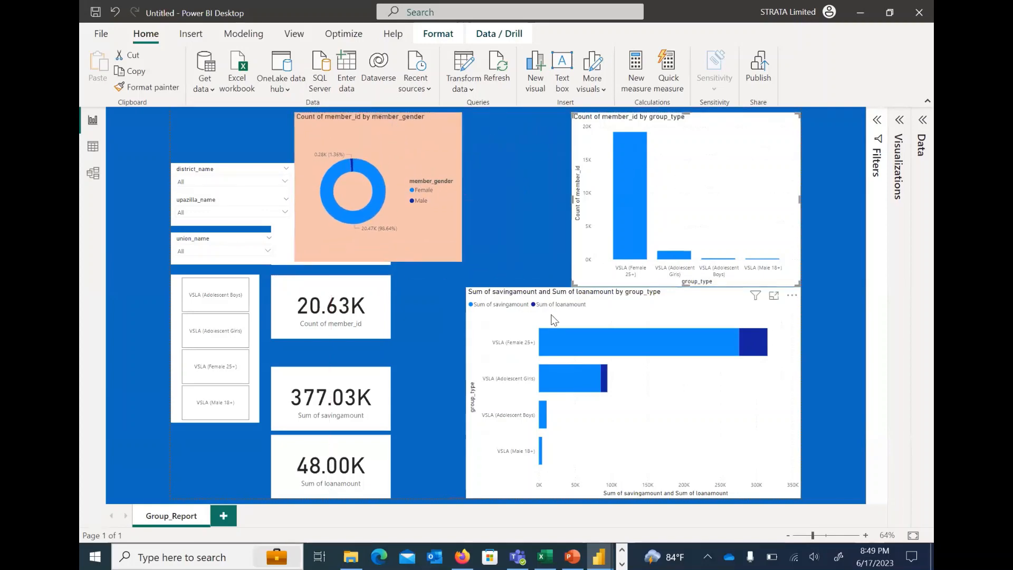
drag(573, 285, 471, 281)
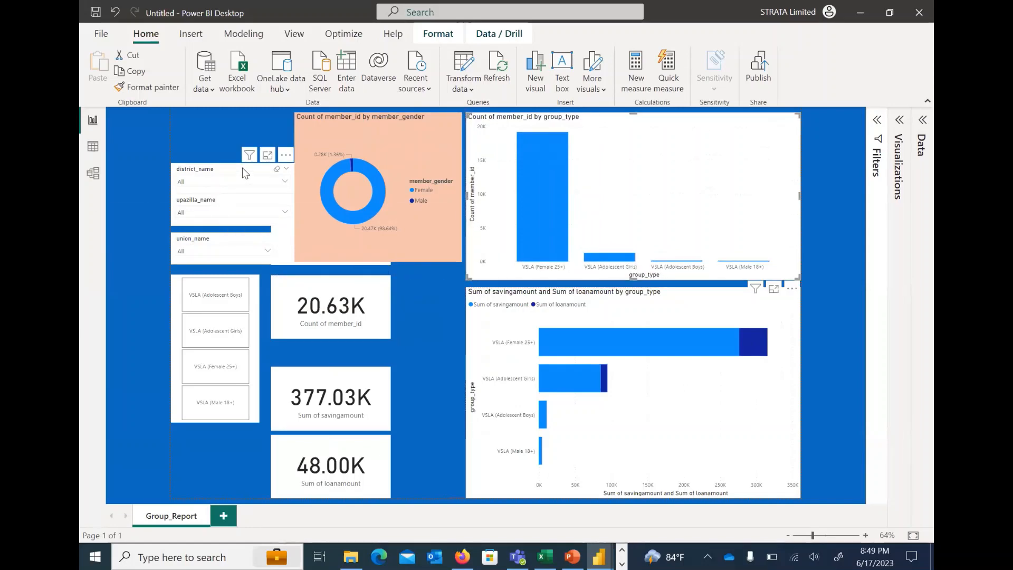
Select the district_name, upazilla_name and union_name slicers together and move them up the page
click(144, 182)
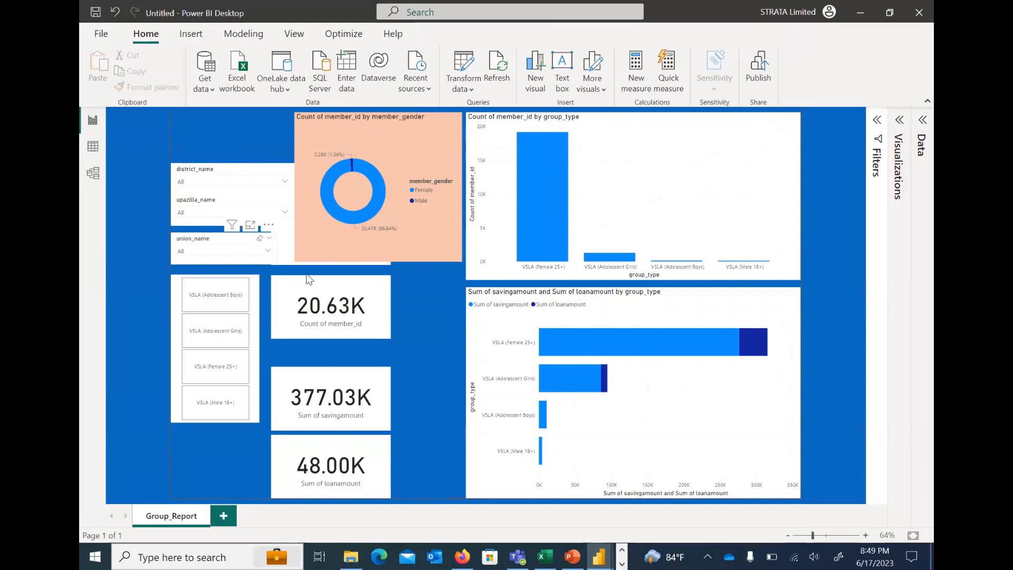
click(228, 212)
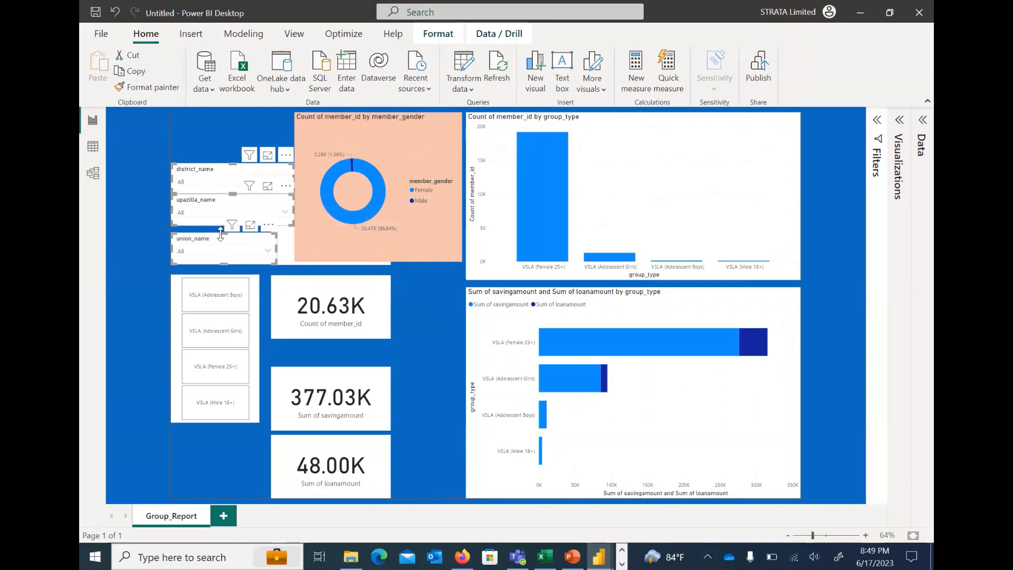
drag(205, 238, 155, 205)
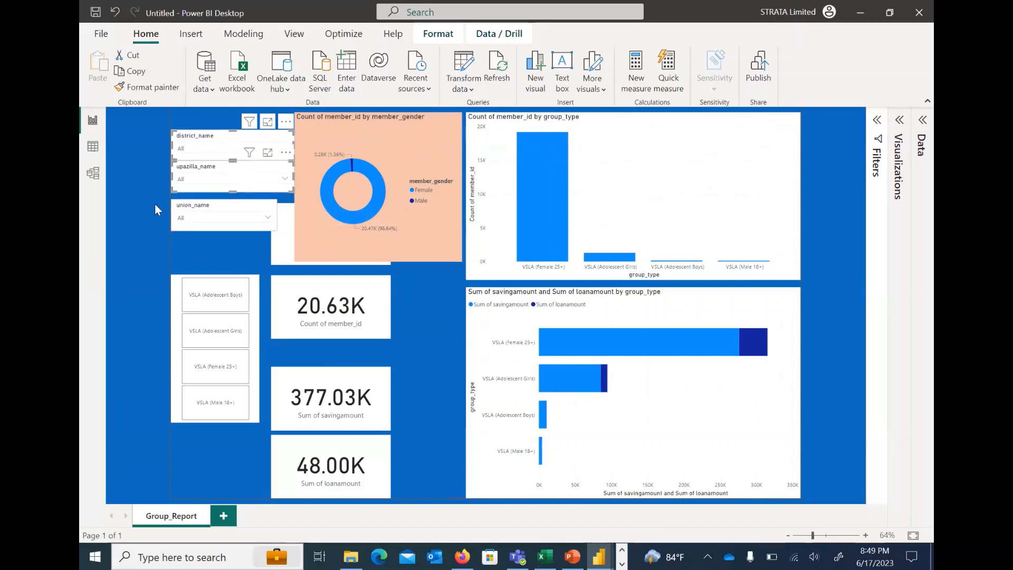
Narrow the upazilla_name and district_name slicers to match the width of the union_name slicer
mouse_move(295, 176)
mouse_down()
mouse_move(265, 176)
mouse_move(276, 175)
mouse_up()
click(134, 122)
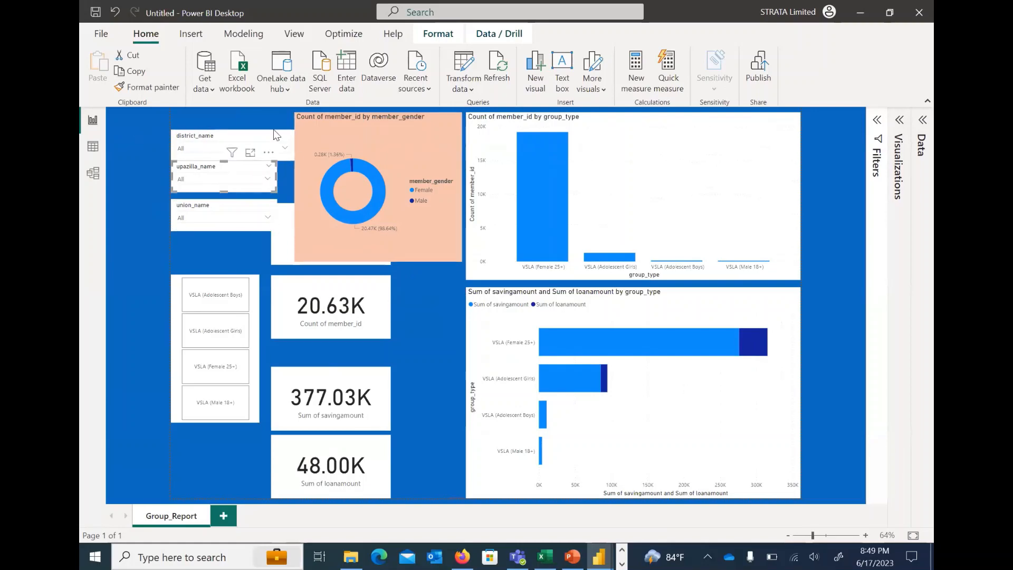
click(293, 149)
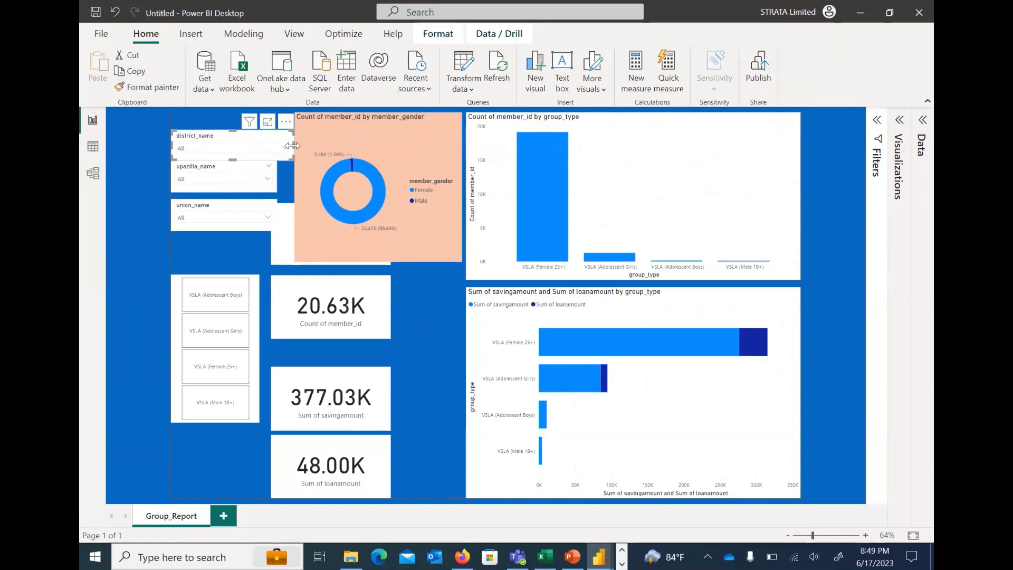
drag(294, 145, 276, 144)
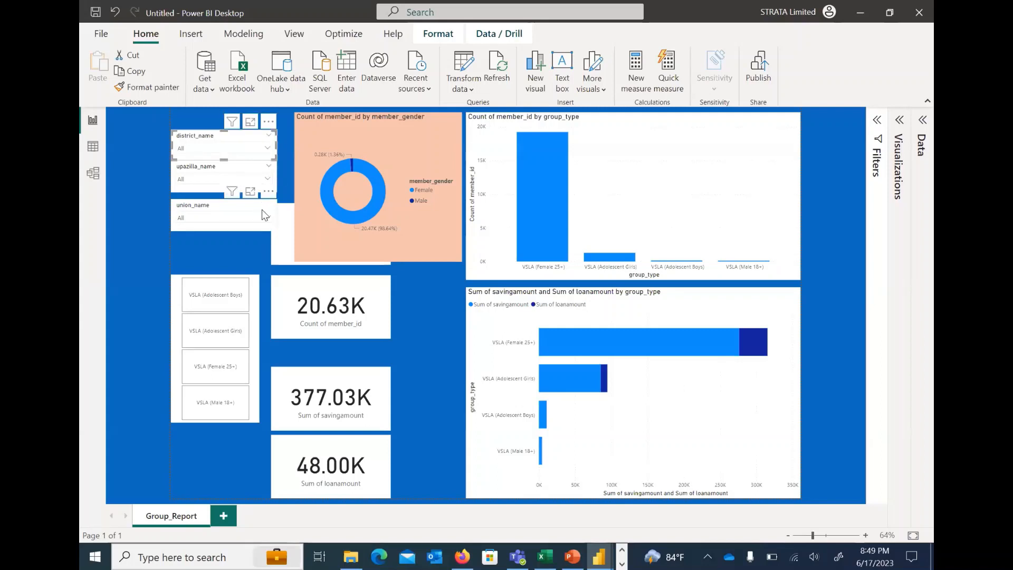
click(222, 209)
click(280, 267)
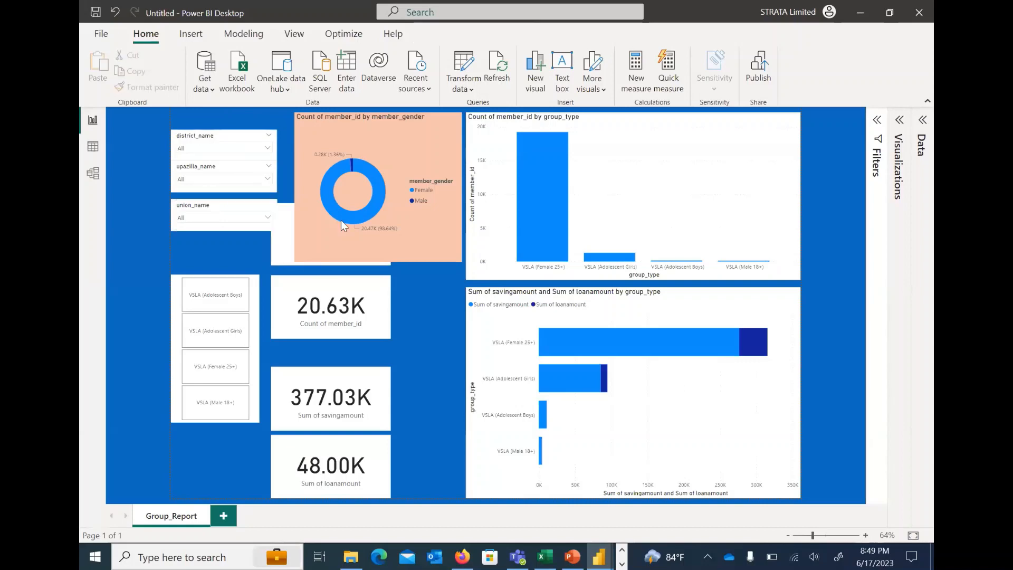
Move the Count of member_id card aside and place the Count of group_id card directly below the donut chart
mouse_move(331, 203)
mouse_down()
mouse_move(331, 234)
mouse_move(333, 216)
mouse_up()
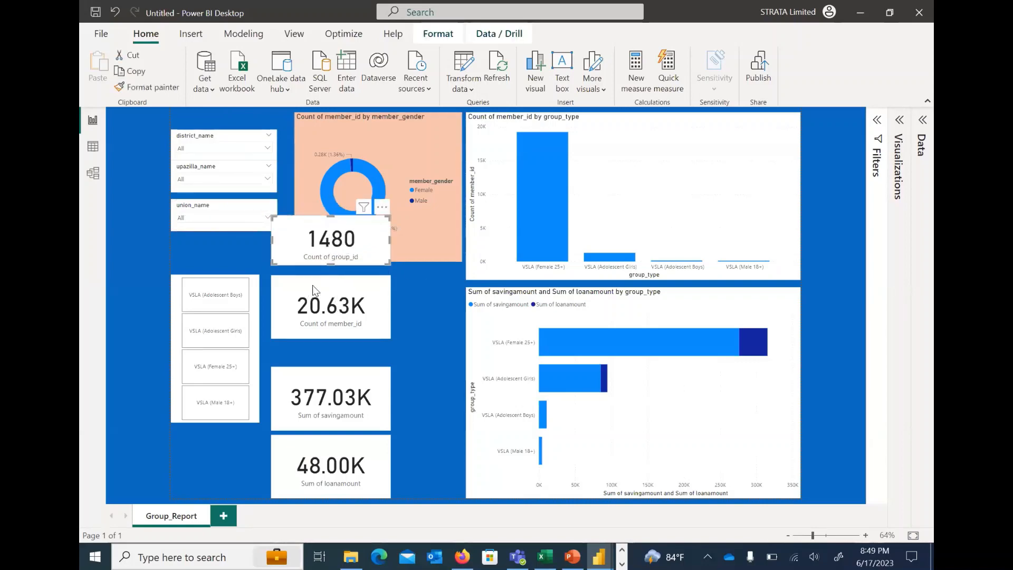
mouse_move(371, 290)
mouse_down()
mouse_move(397, 293)
mouse_move(383, 292)
mouse_up()
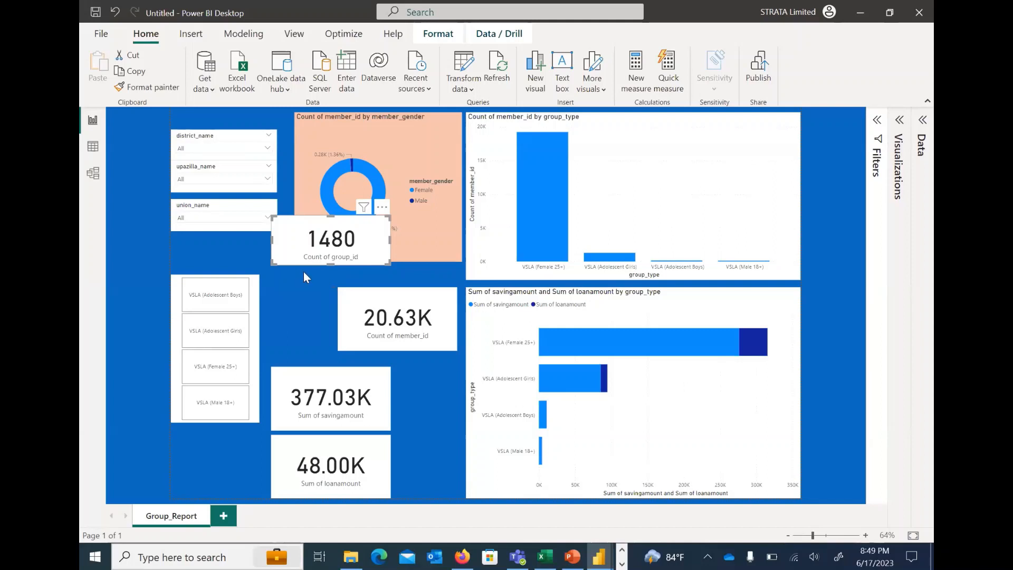
drag(284, 261, 306, 312)
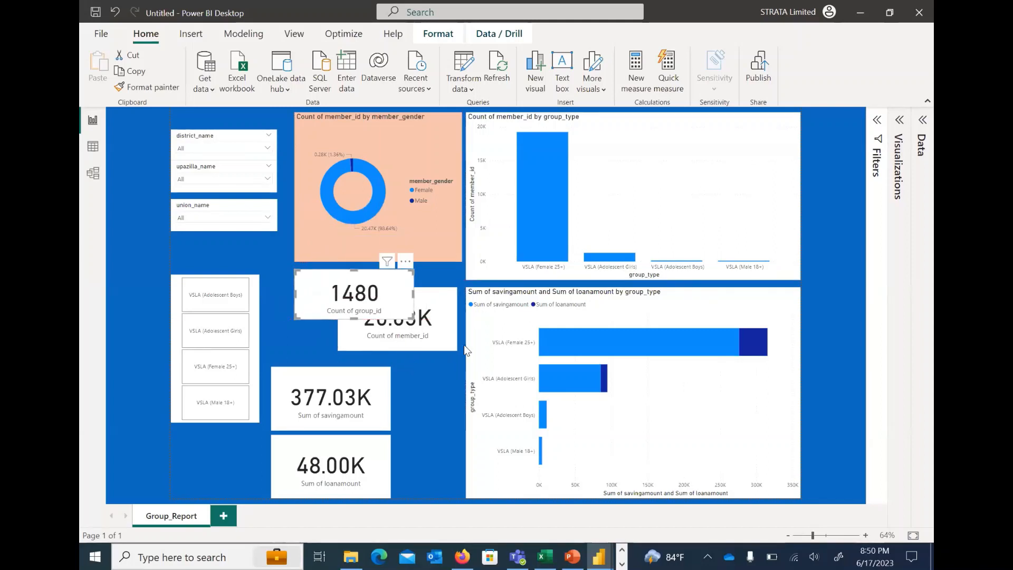
Place and resize the Count of member_id card below the Count of group_id card, and widen the group_id card to the donut chart's width
click(449, 338)
drag(404, 359, 360, 375)
drag(414, 353, 456, 361)
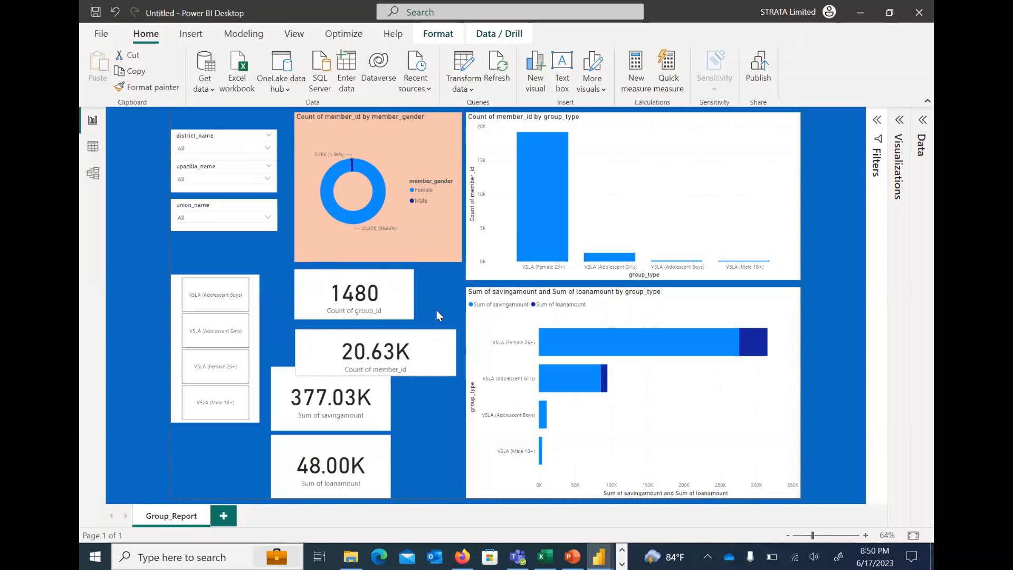
drag(412, 293, 462, 302)
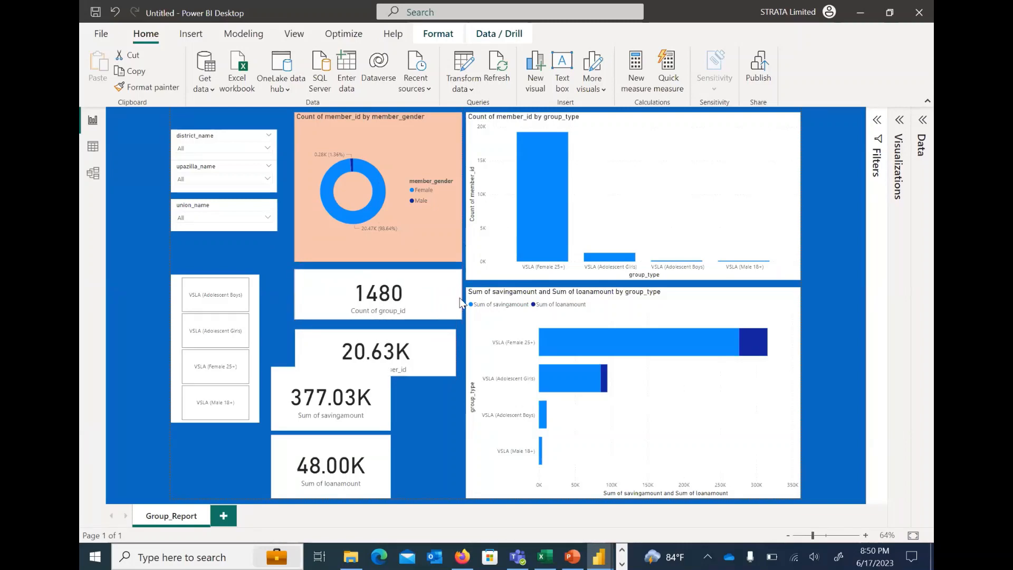
Shorten the Sum of savingamount card, move it below the Count of member_id card and widen it to match that card
click(330, 385)
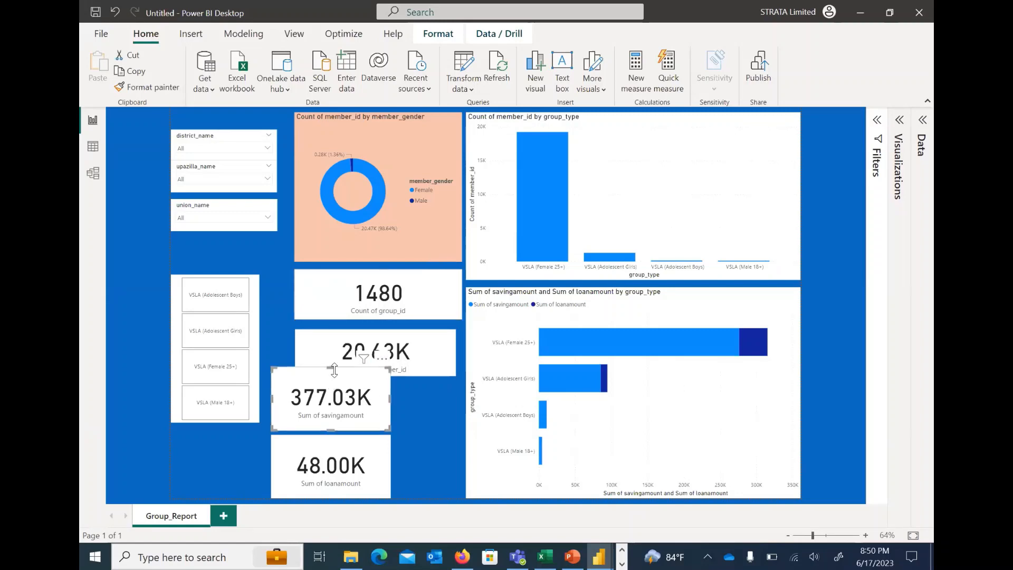
drag(331, 368, 333, 388)
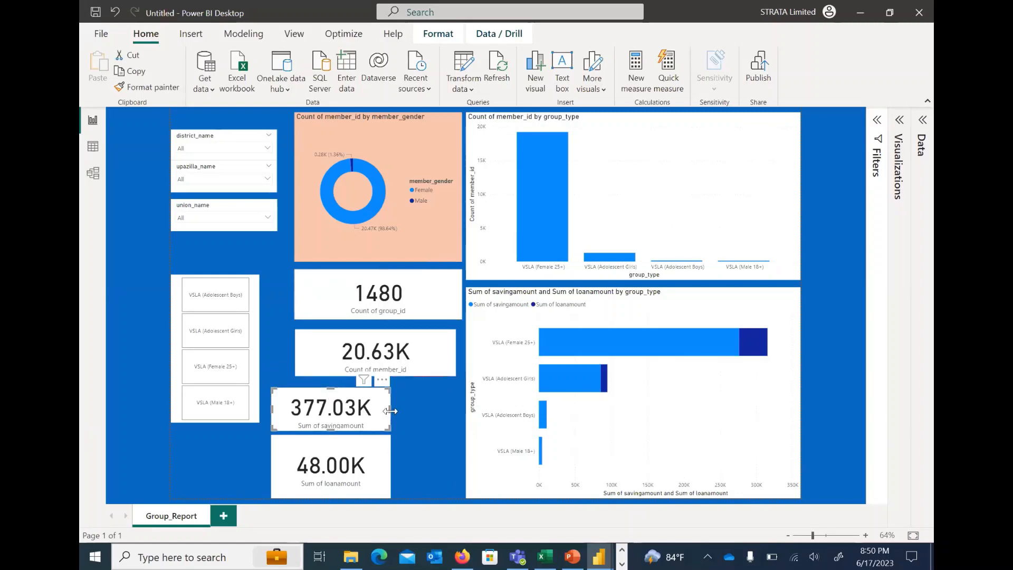
drag(431, 412, 417, 388)
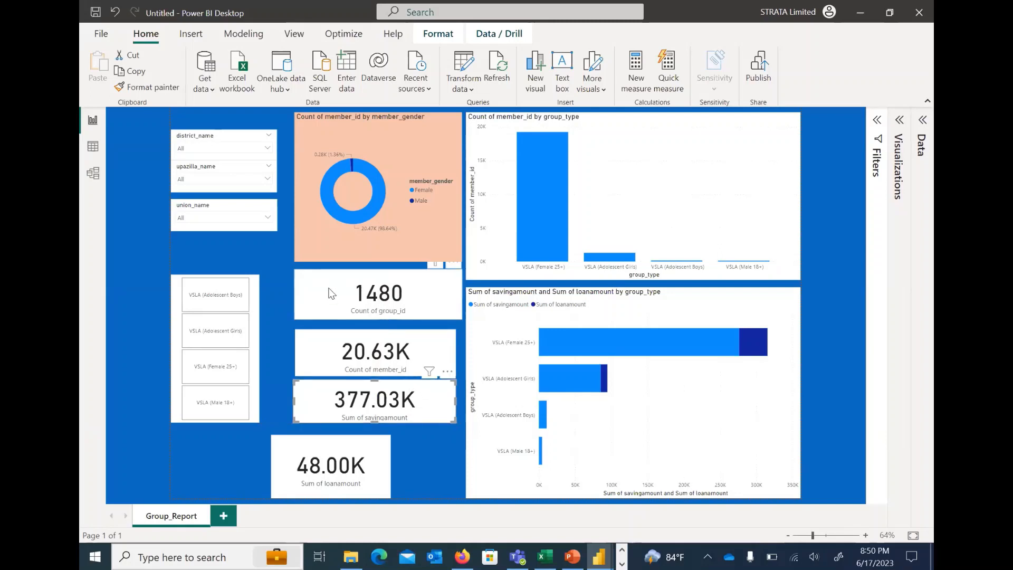
Narrow the Count of group_id card to match the other cards, and fit the Sum of loanamount card below the savings card at the same width
click(457, 312)
drag(462, 300, 455, 299)
drag(373, 444, 456, 461)
drag(378, 490, 379, 481)
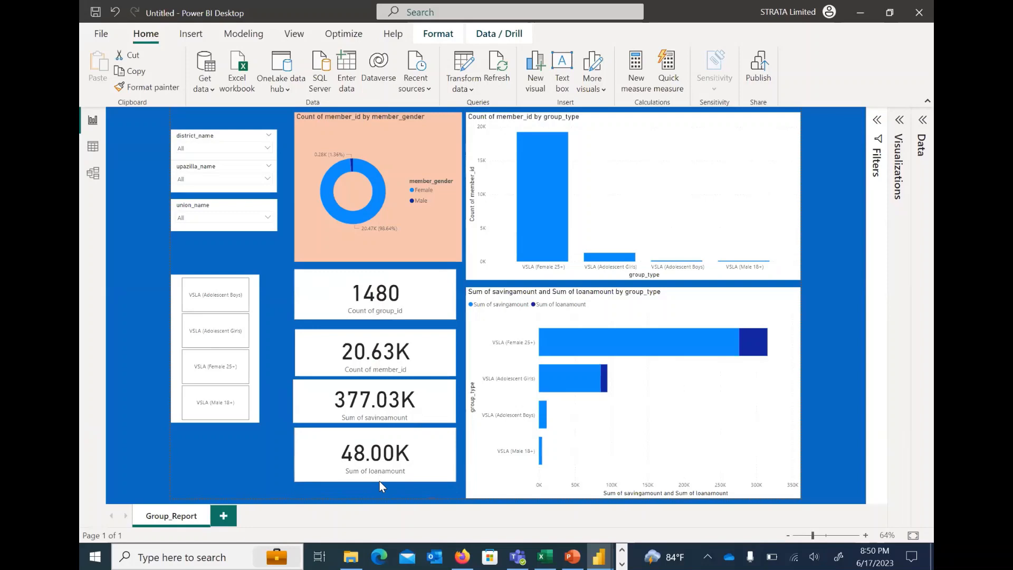
click(278, 285)
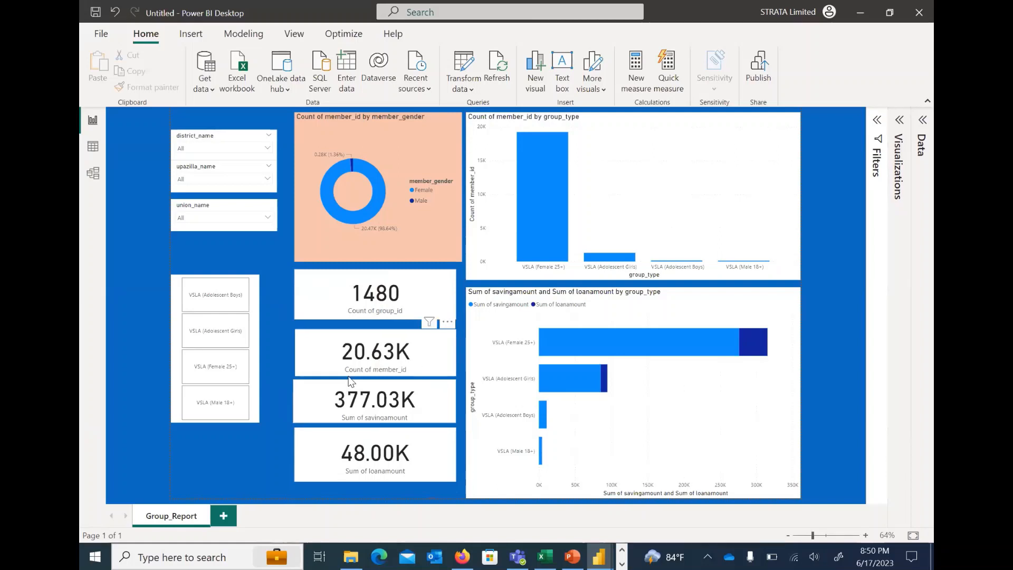
Rename the Count of group_id card's field to "No. of Groups" for this visual
click(330, 273)
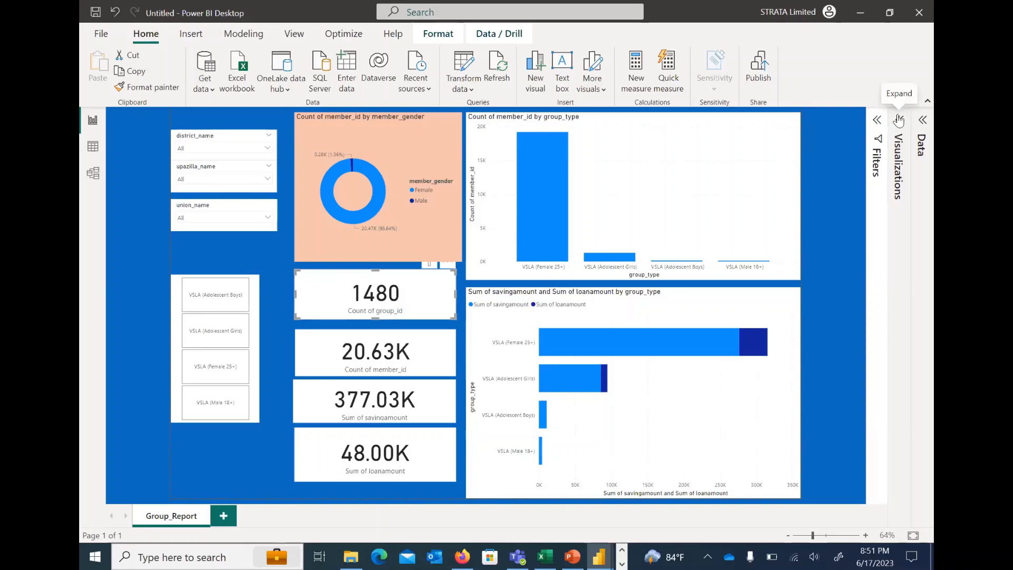
click(900, 119)
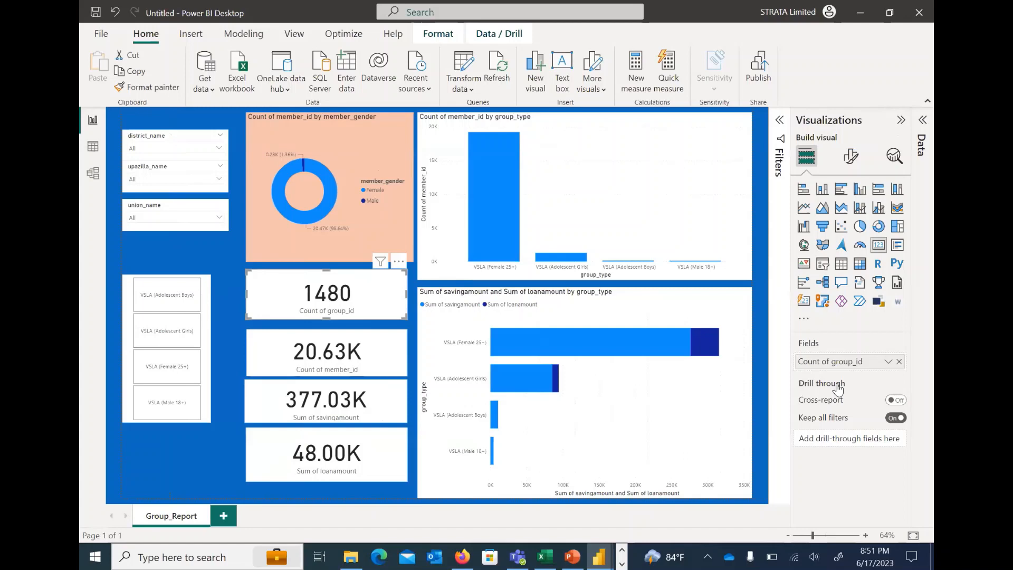
right_click(850, 361)
key(Return)
text(No. of Gro)
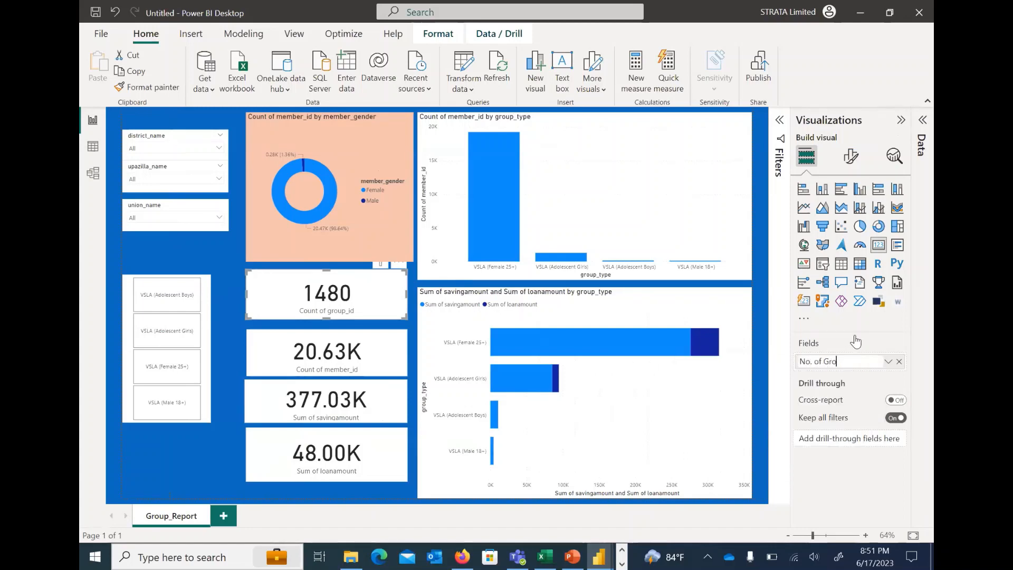
text(ups)
key(Return)
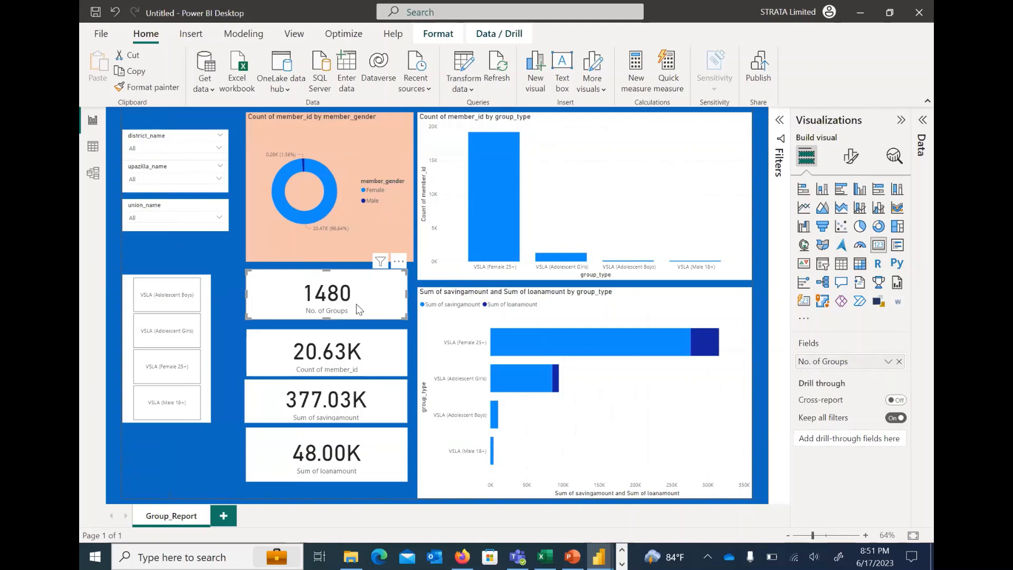
Rename the Count of member_id card's field to "No. of Group Members" for this visual
click(383, 341)
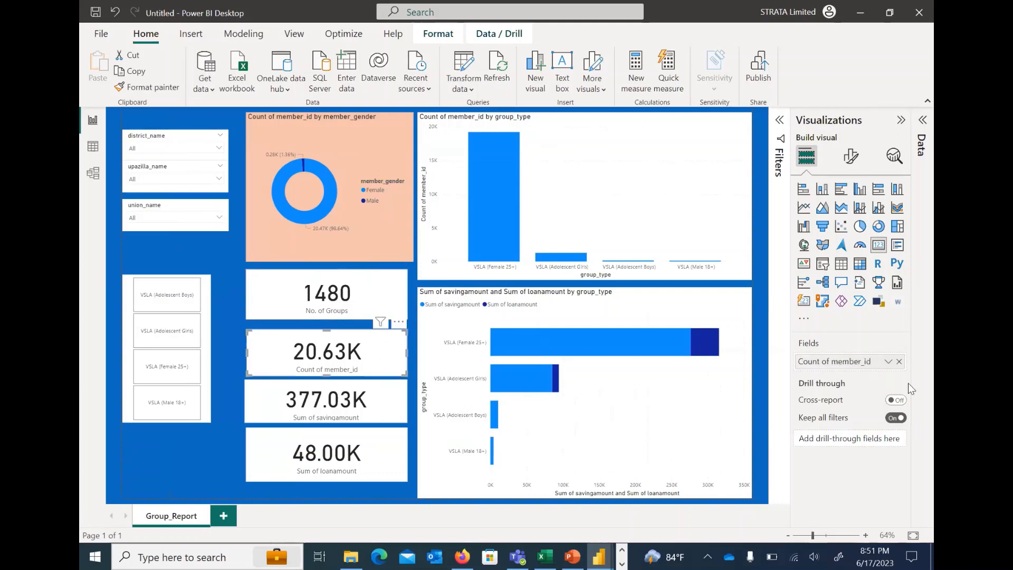
click(888, 362)
click(821, 381)
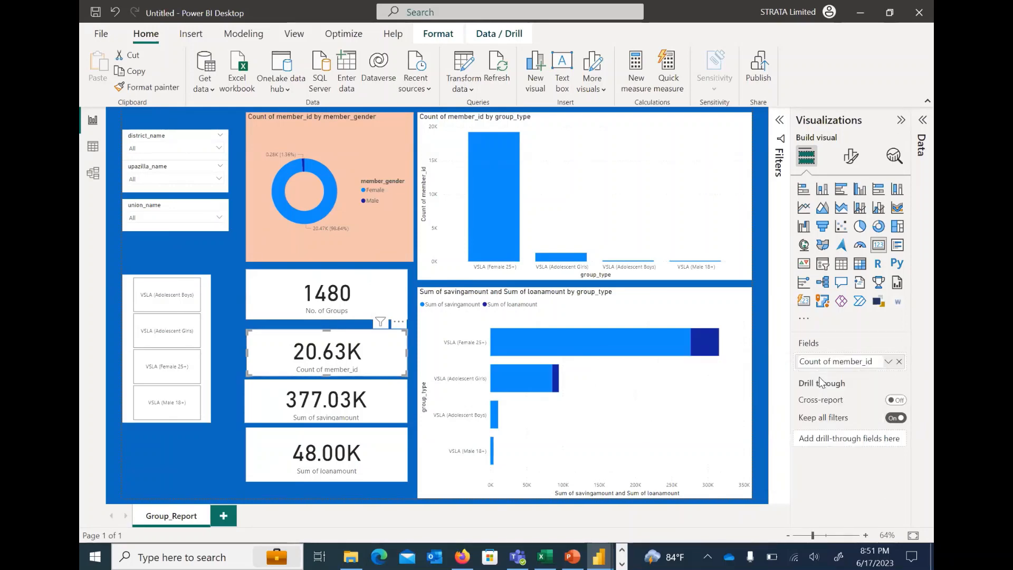
text(No)
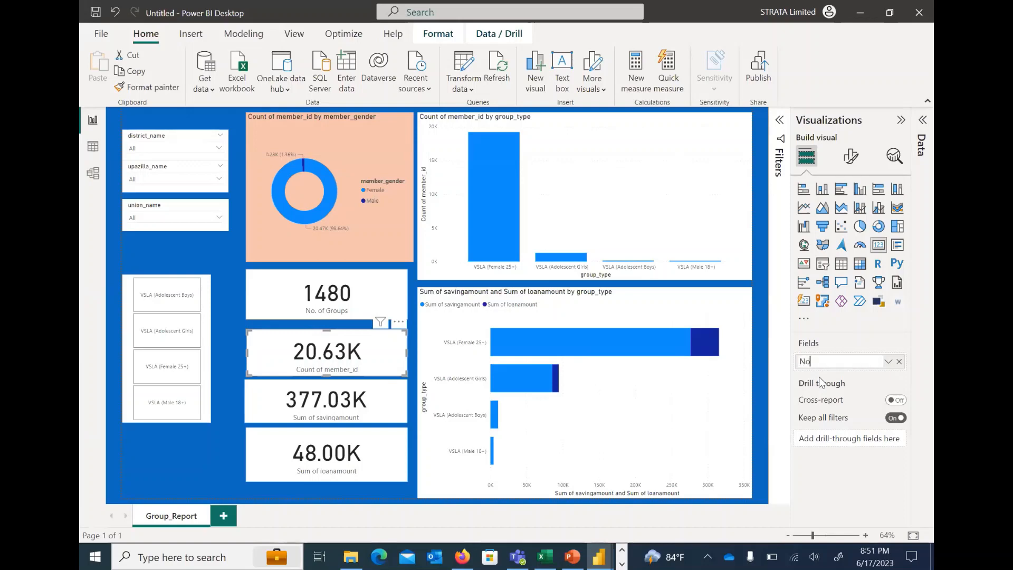
text(. of Grou)
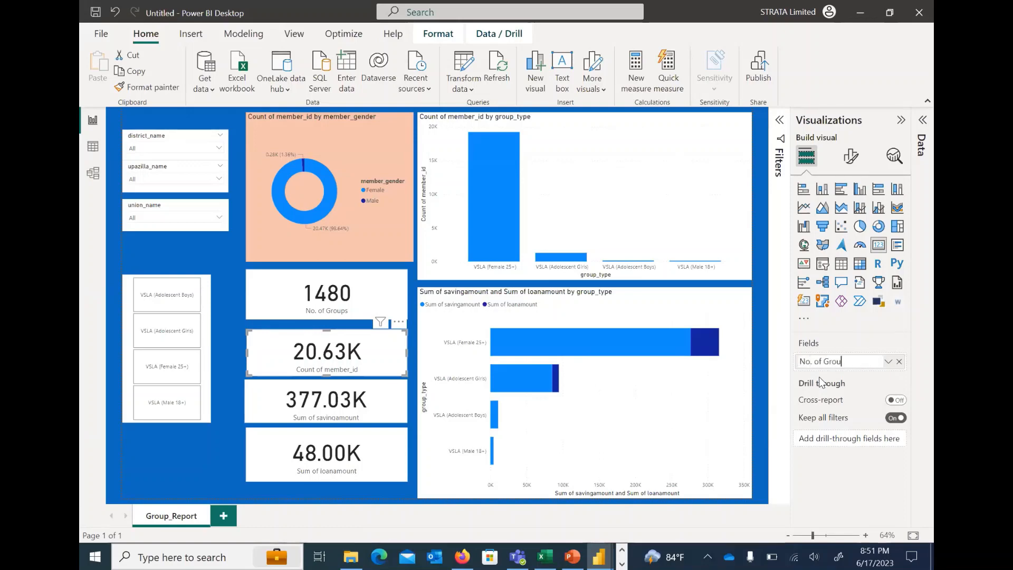
text(p members)
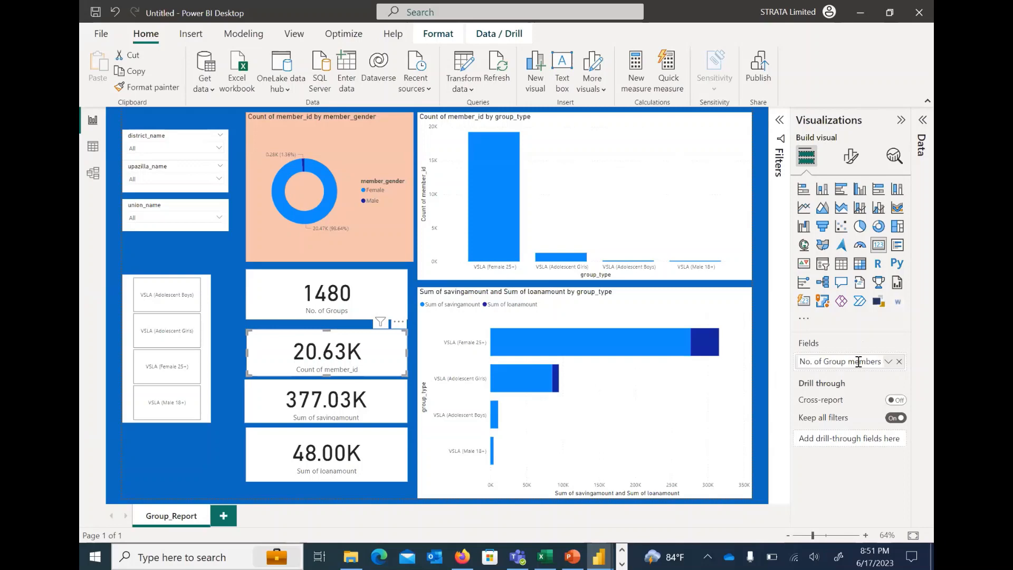
key(Return)
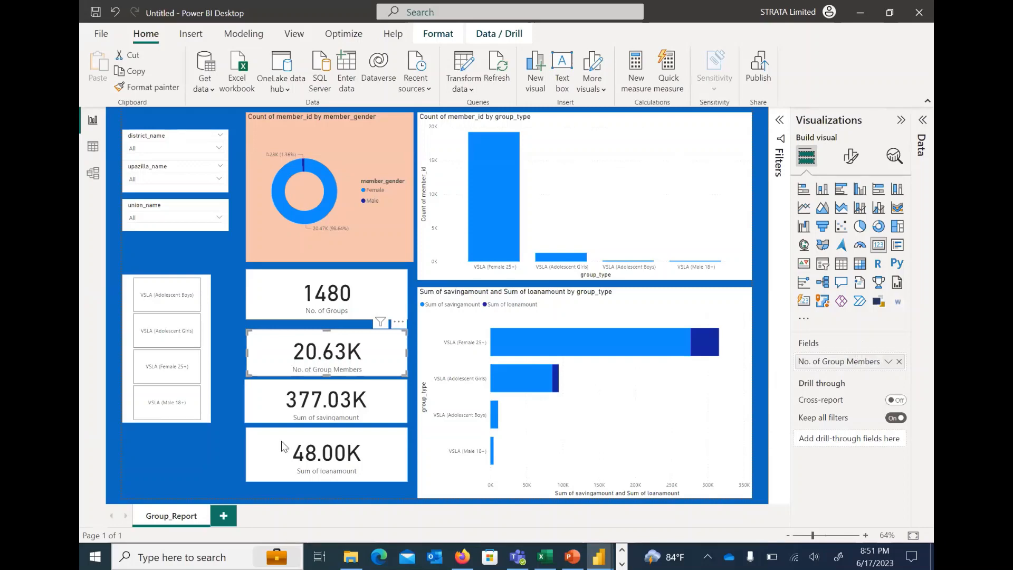
Rename the savings card's field to "Total Savings Amount" and the loan card's field to "Total Loan Amount"
click(387, 404)
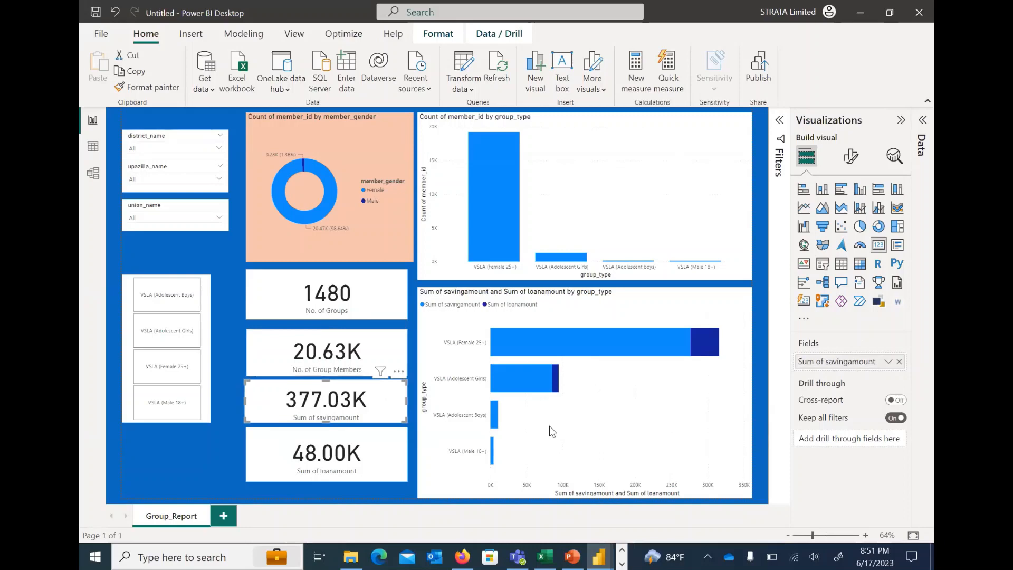
click(887, 363)
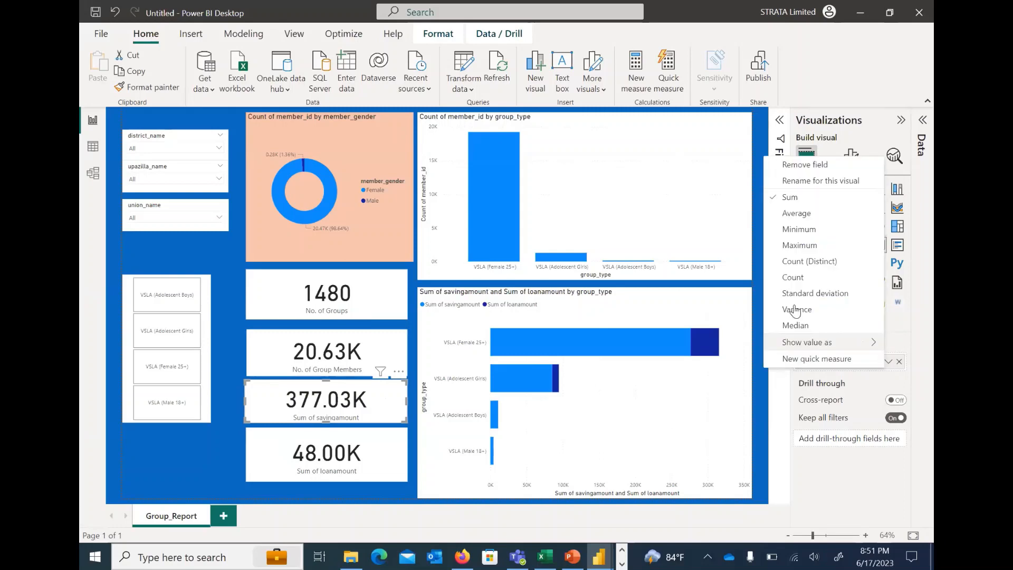
click(820, 181)
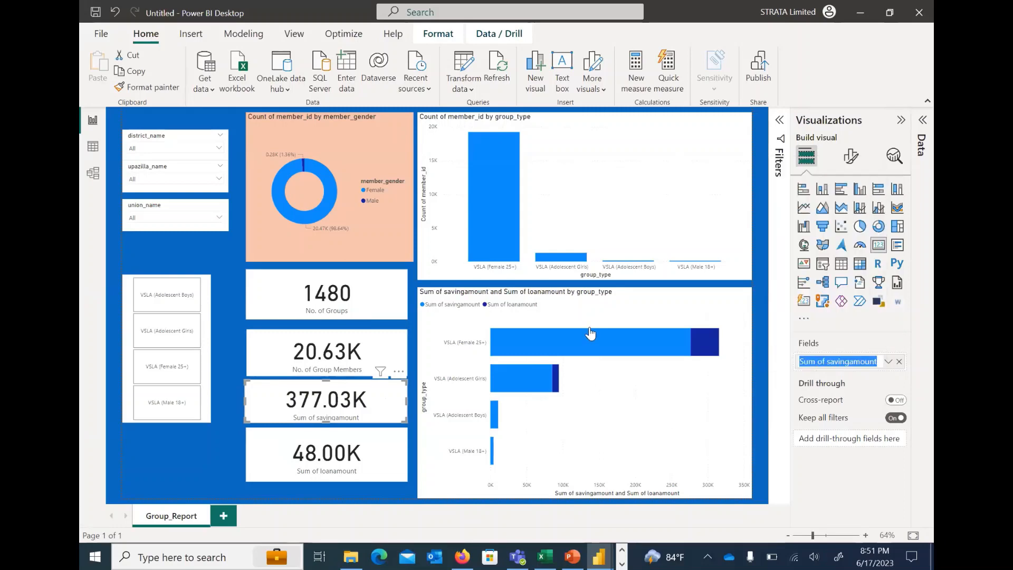
text(Tota)
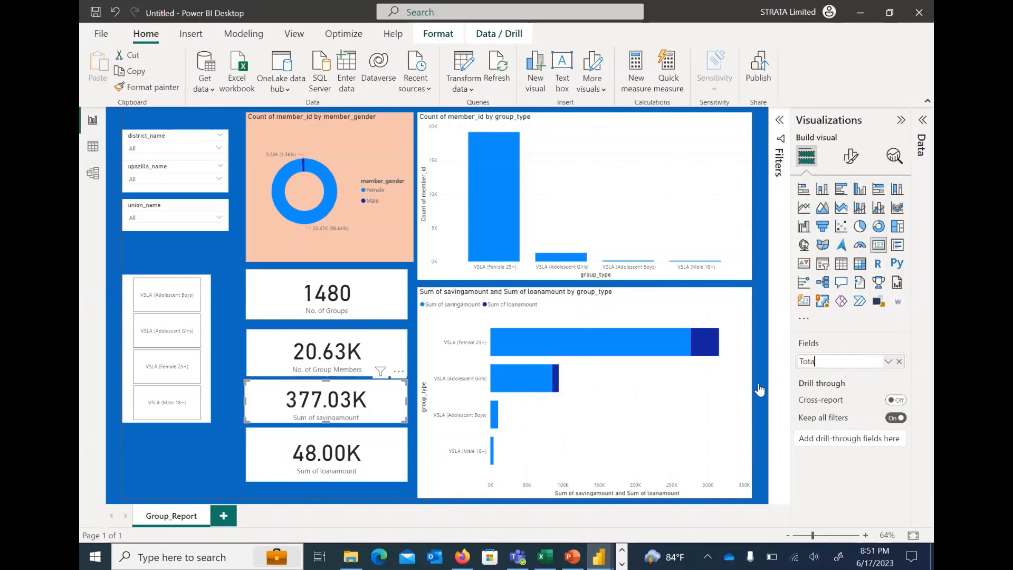
text(l Savings Amount)
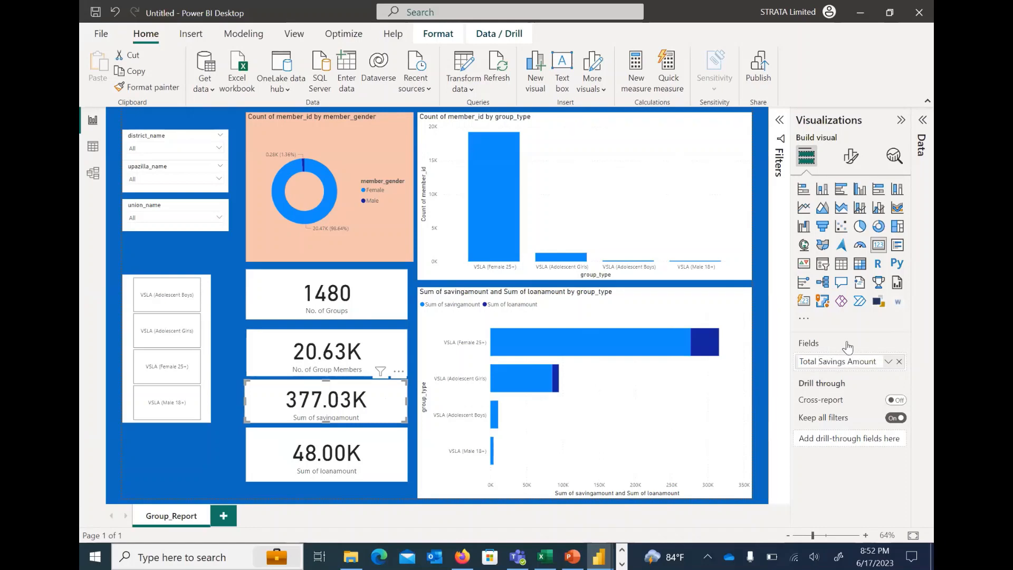
key(Return)
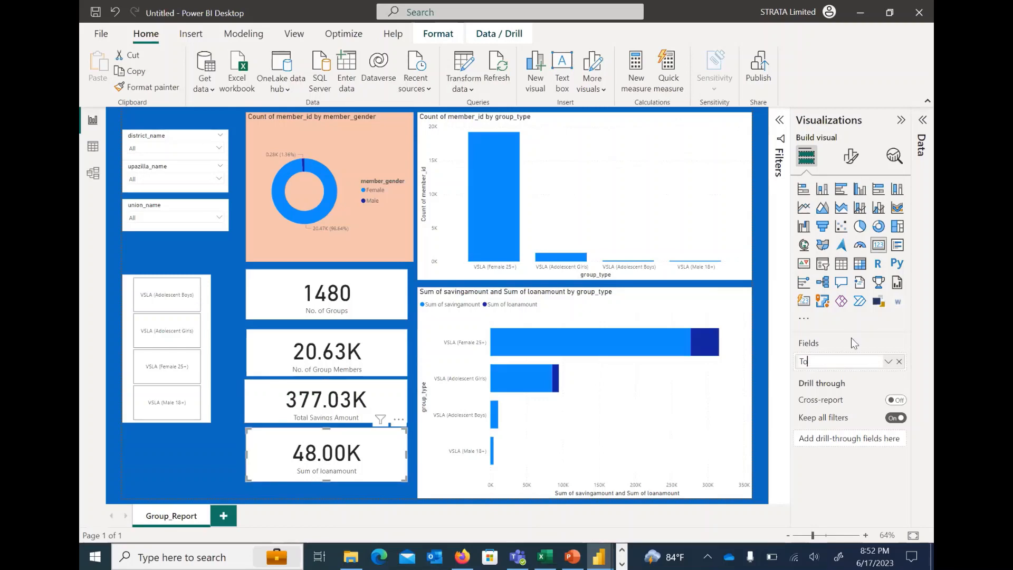
text(tal Loan Amount)
key(Return)
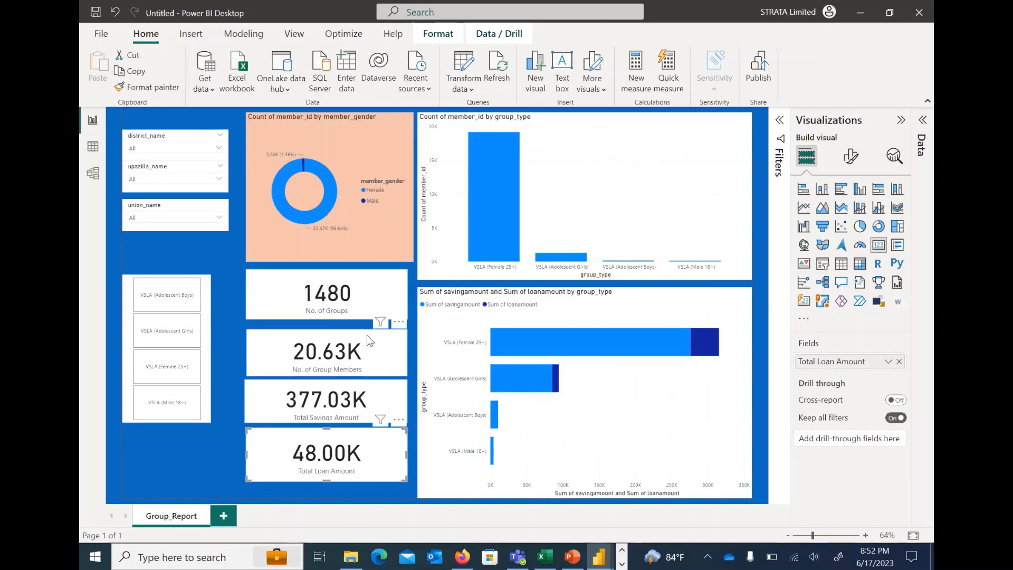
Examine the No. of Group Members card's general format settings, including size, position, advanced options and title
click(369, 338)
click(850, 156)
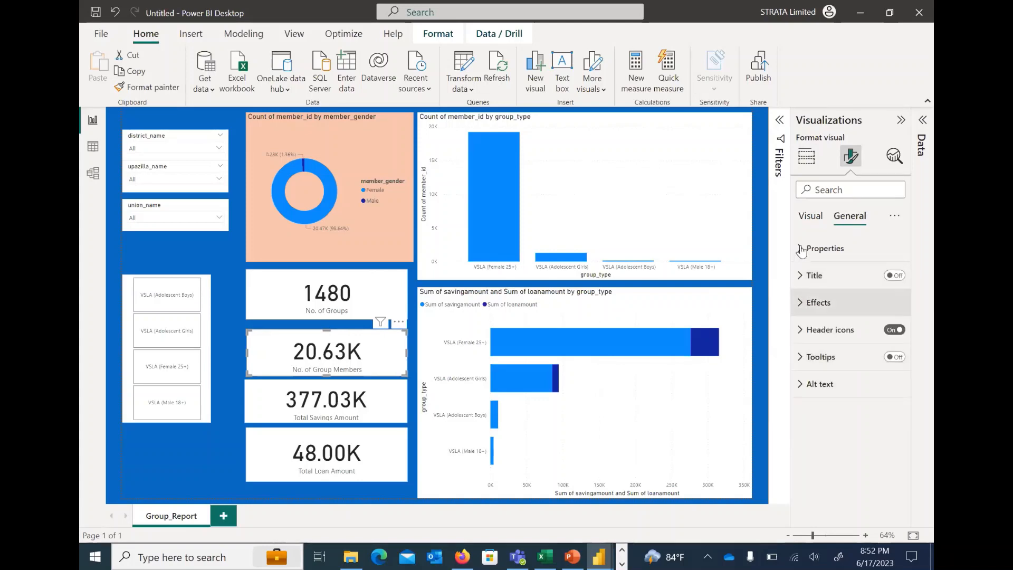
click(801, 250)
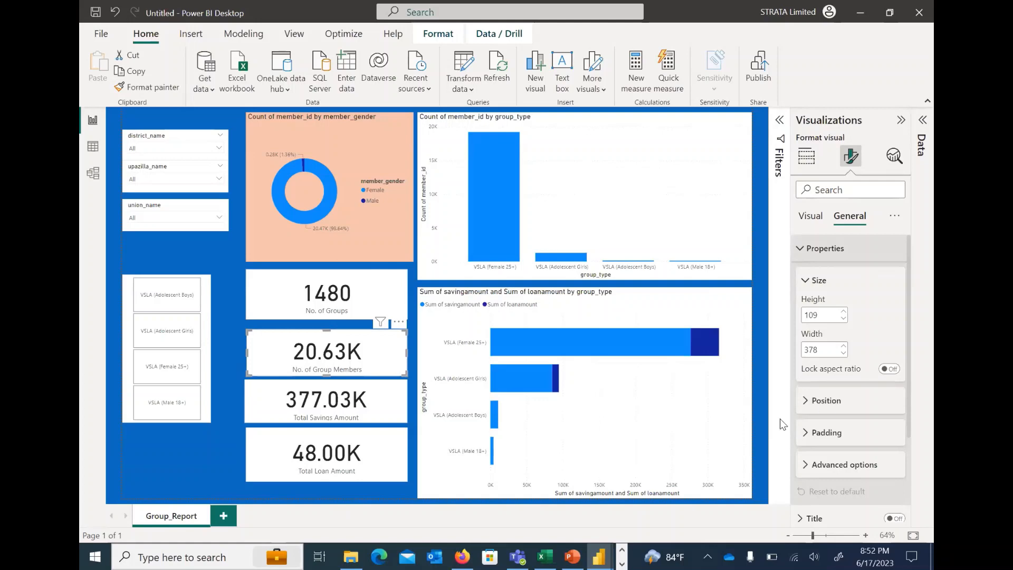
scroll(801, 404, down, 2)
click(808, 391)
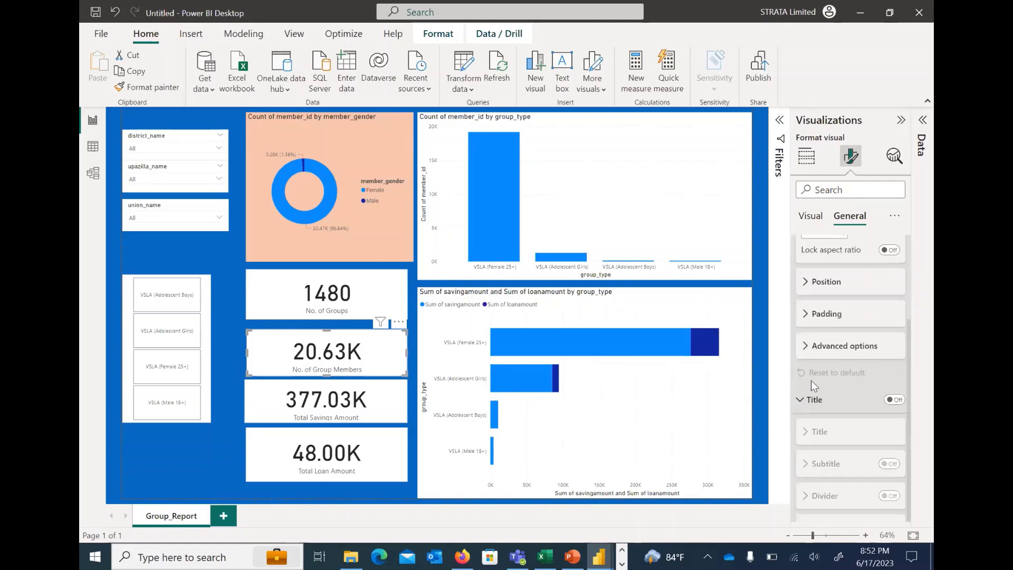
scroll(849, 305, up, 2)
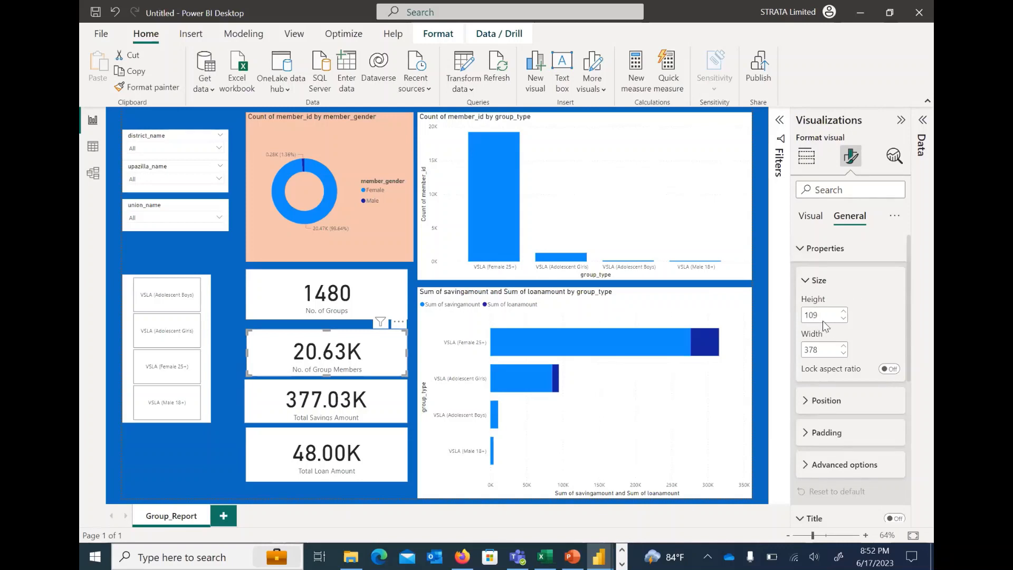
scroll(809, 320, down, 3)
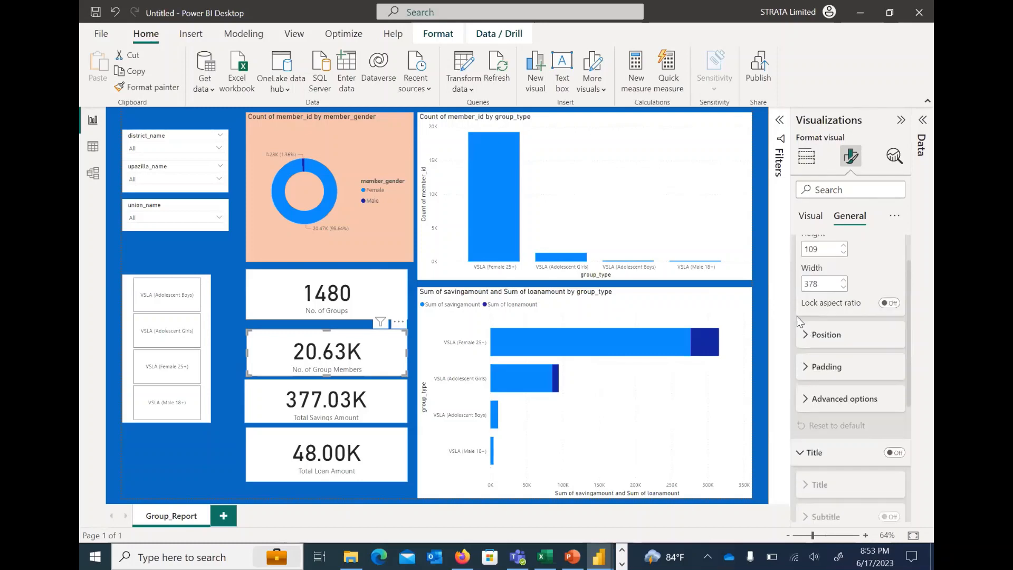
click(818, 319)
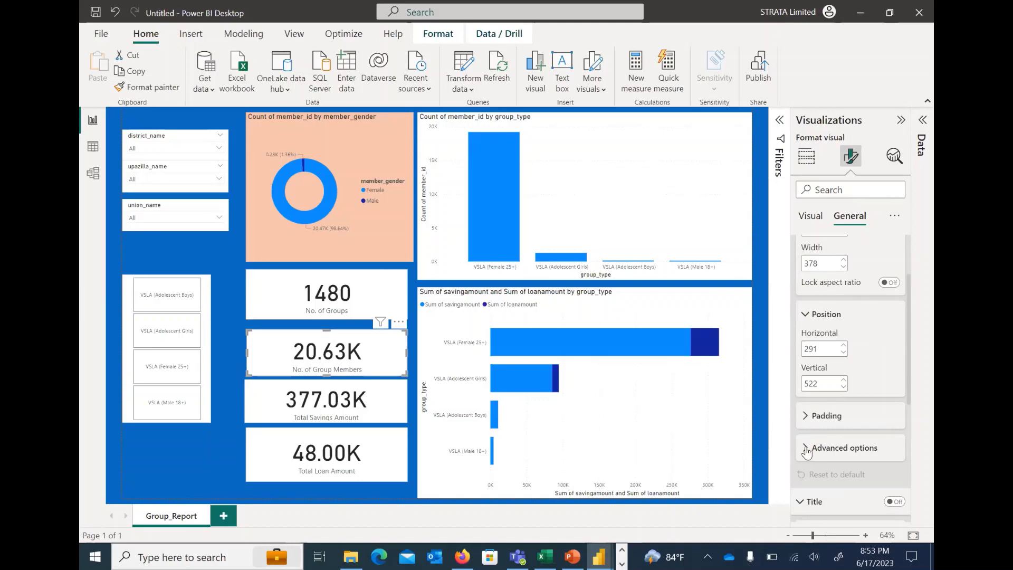
scroll(841, 360, down, 2)
click(839, 360)
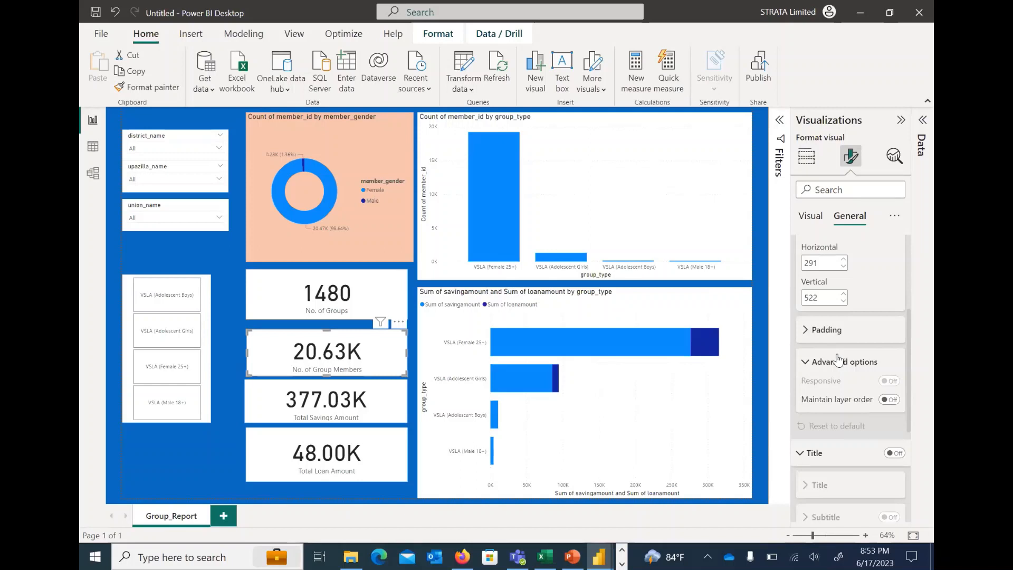
scroll(838, 358, up, 3)
scroll(803, 292, up, 1)
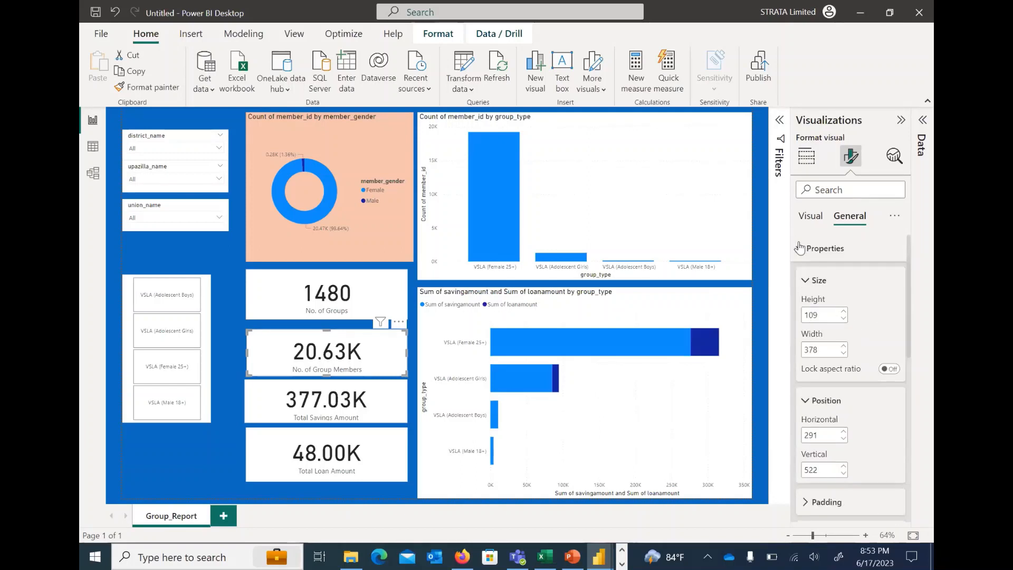
Try a title reading "hghgfh" on the No. of Group Members card, and switch its title off again
click(800, 248)
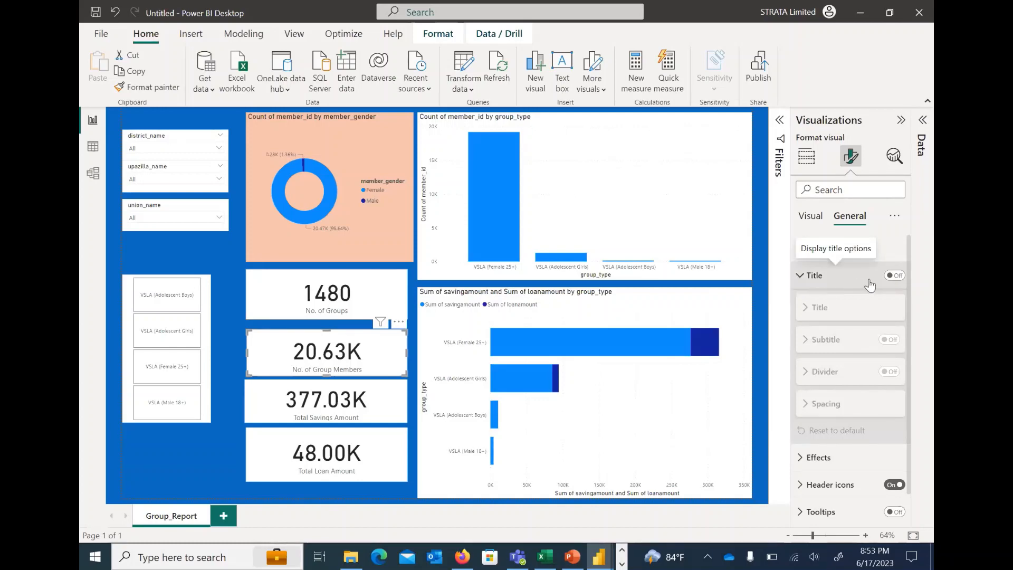
click(896, 275)
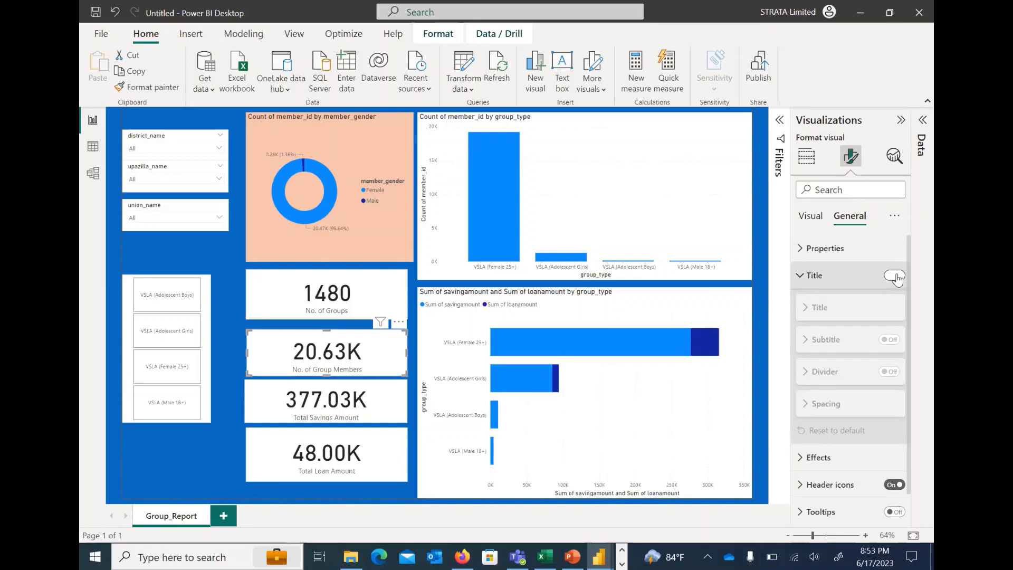
click(829, 342)
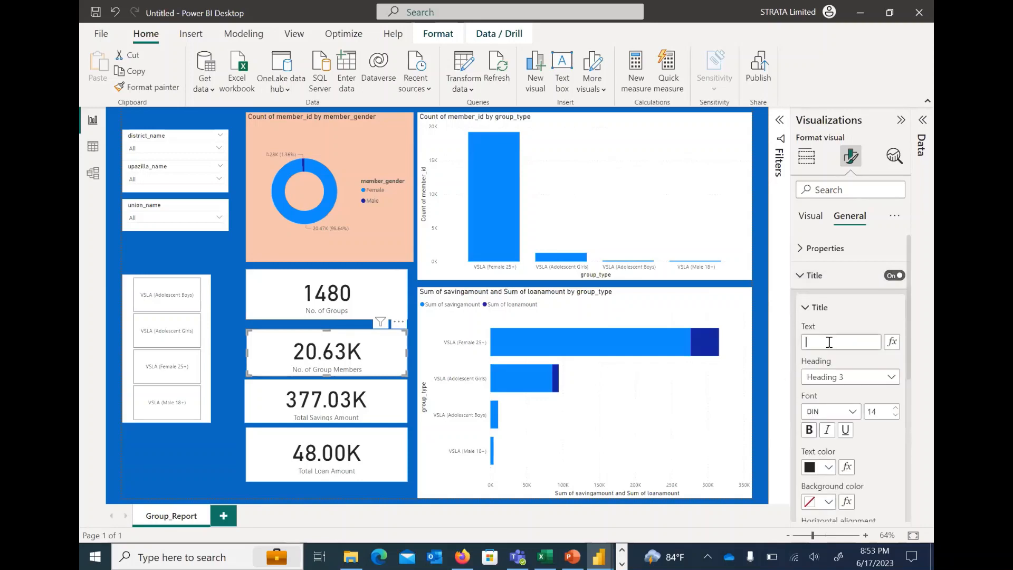
text(hghgfh)
click(278, 350)
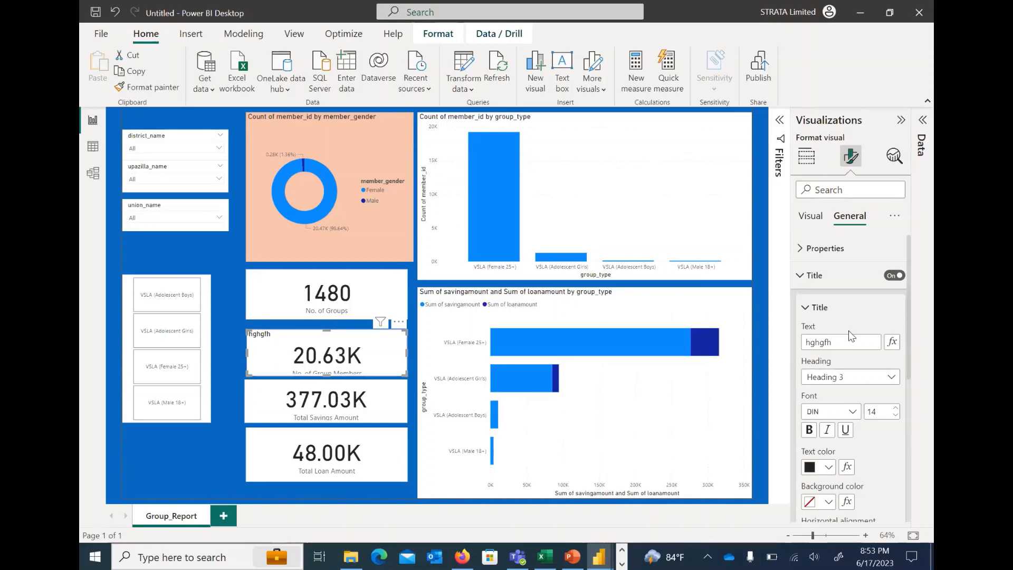
click(893, 275)
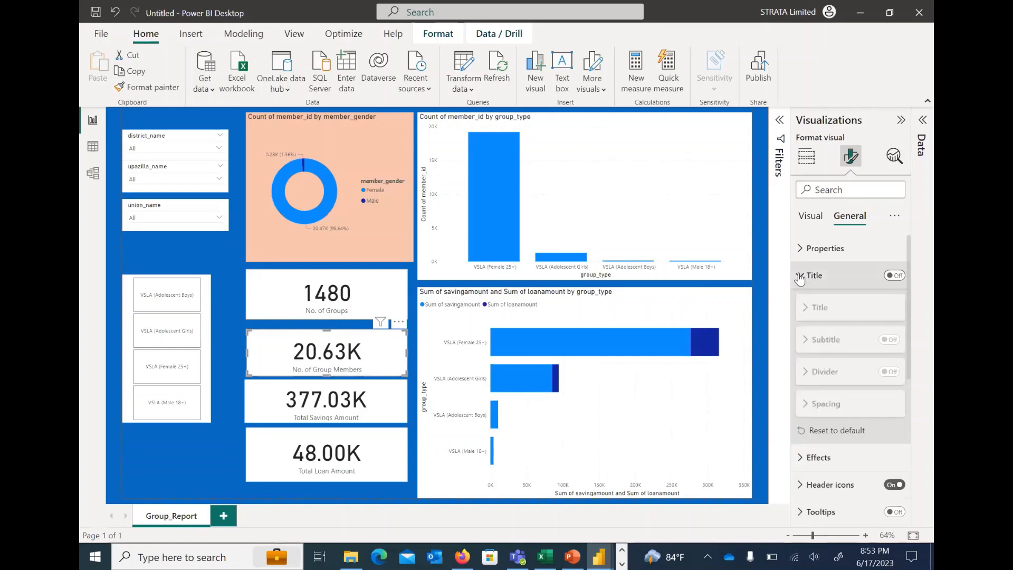
click(800, 276)
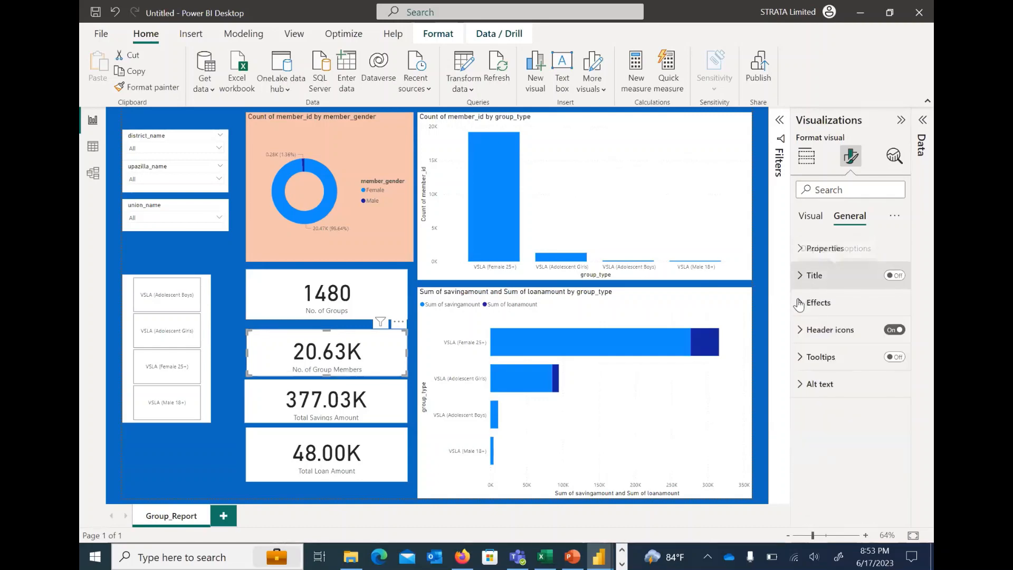
Turn off the No. of Group Members card's background and give the card a white visual border
click(800, 309)
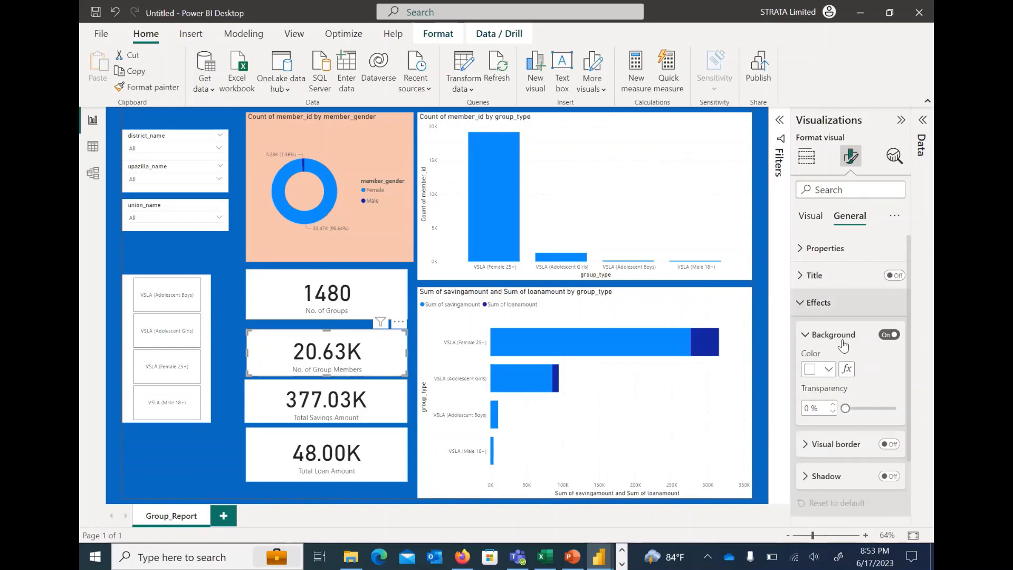
click(888, 335)
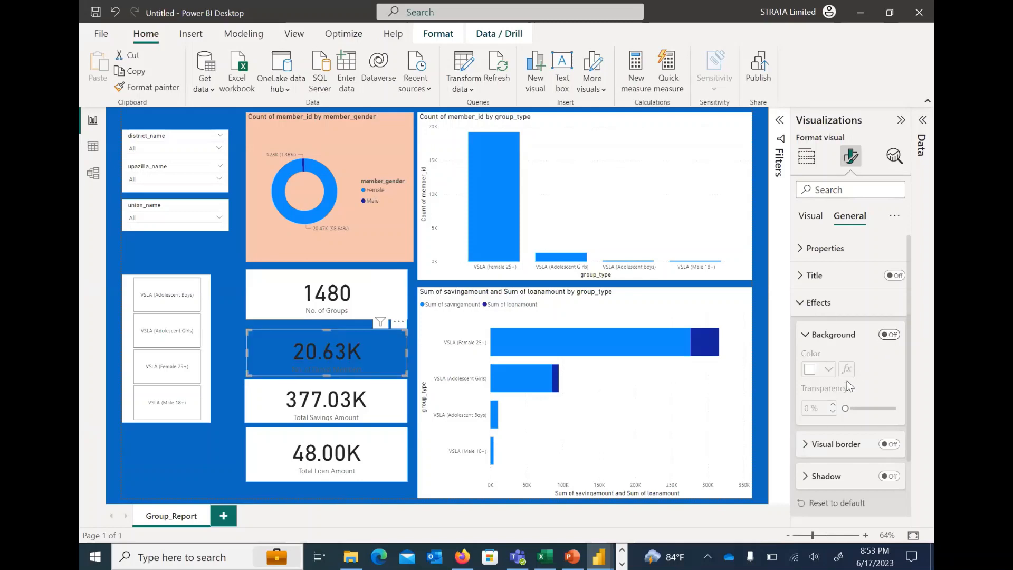
scroll(813, 380, down, 3)
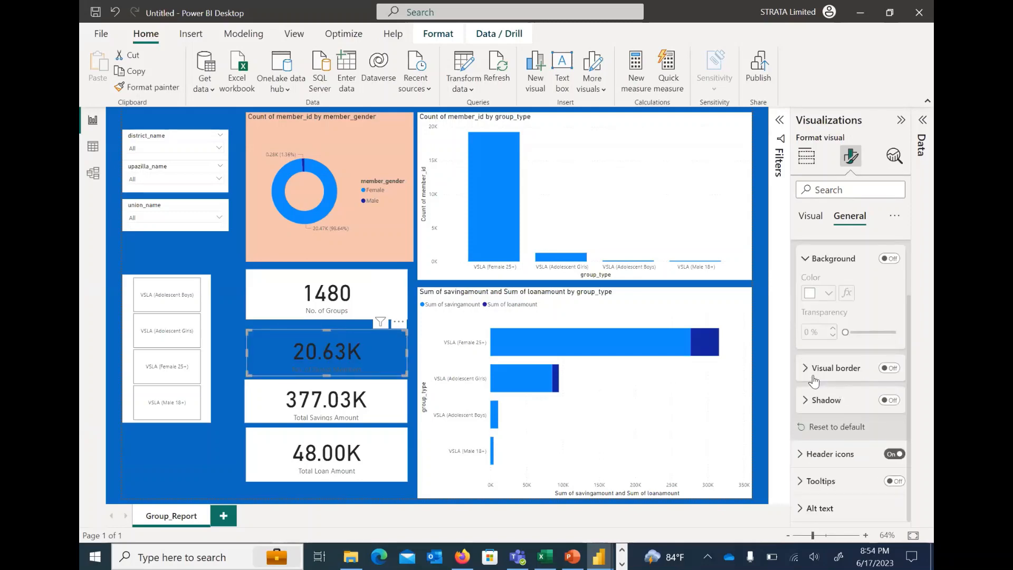
click(889, 368)
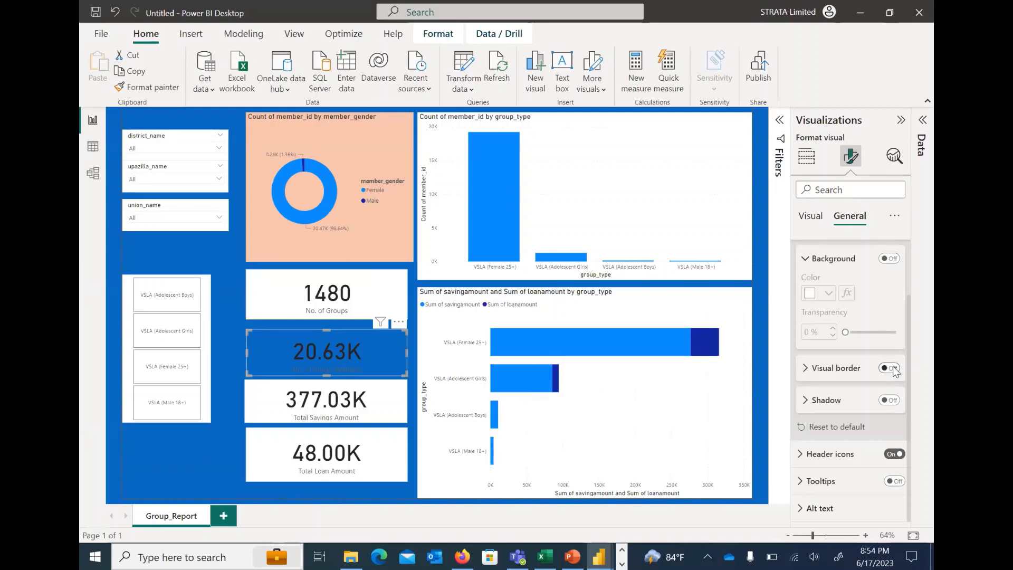
click(806, 369)
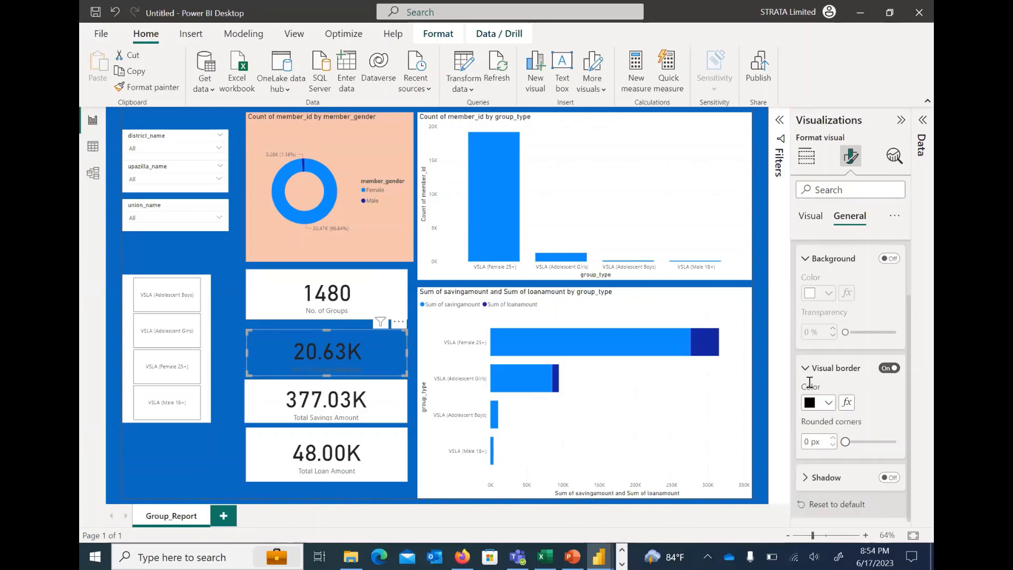
click(828, 403)
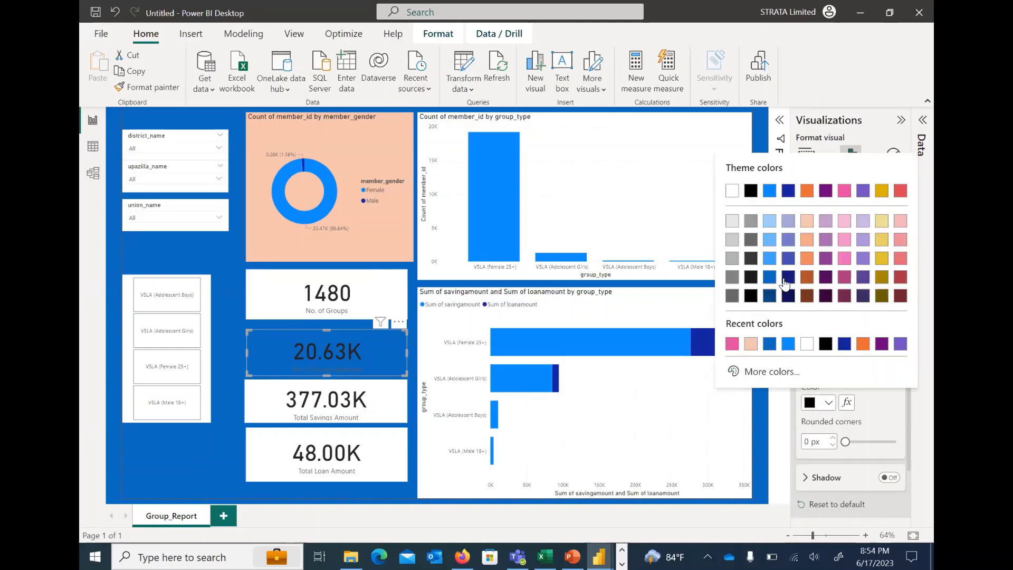
click(731, 190)
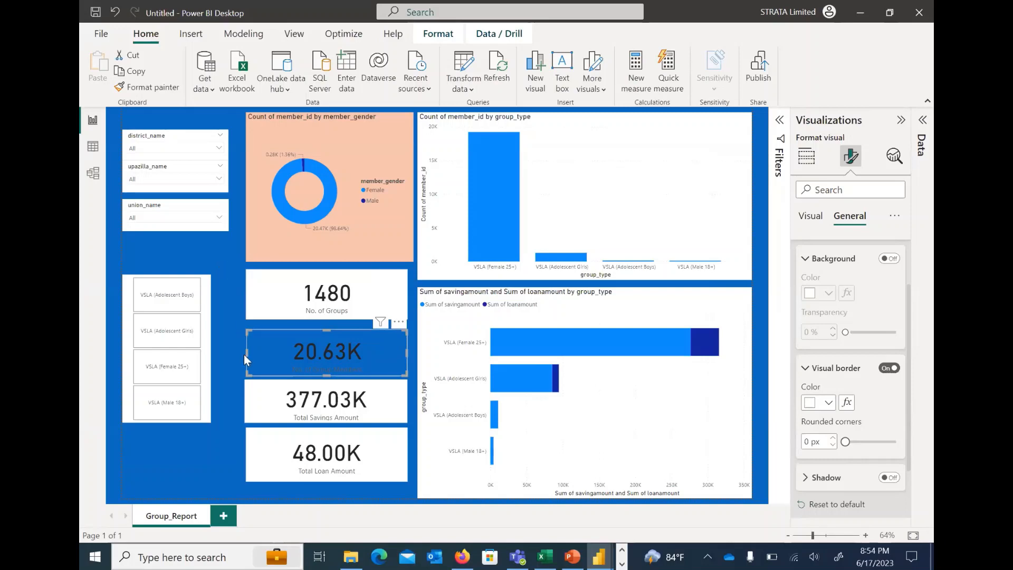
click(229, 338)
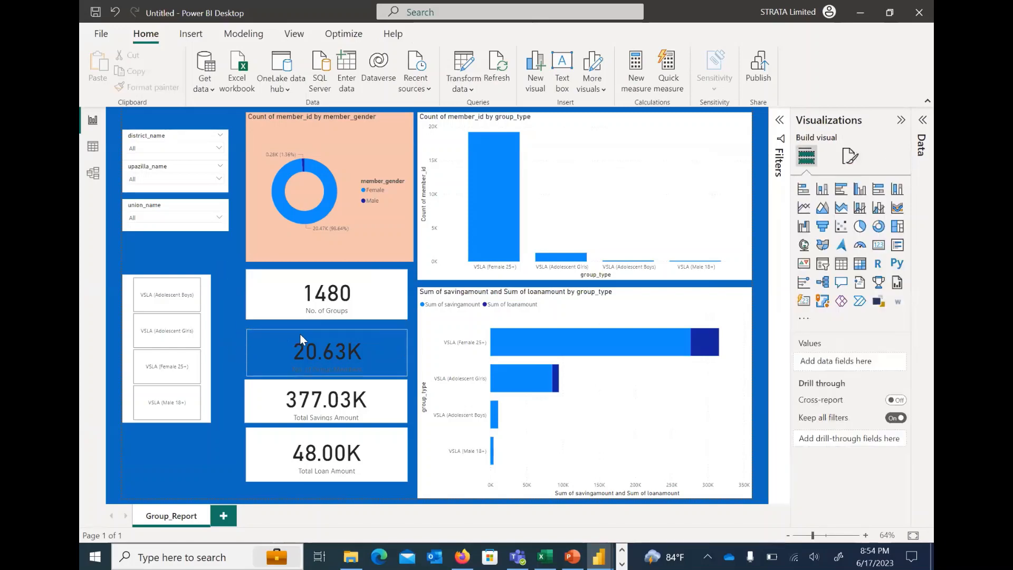
Set the rounded corners of the No. of Group Members card's border to 20 px
click(256, 334)
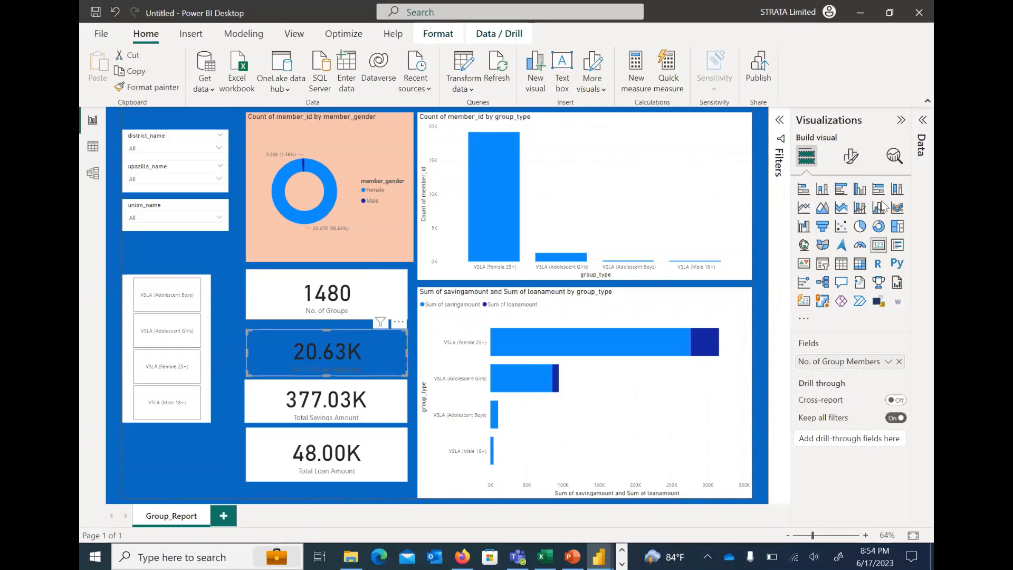
click(851, 157)
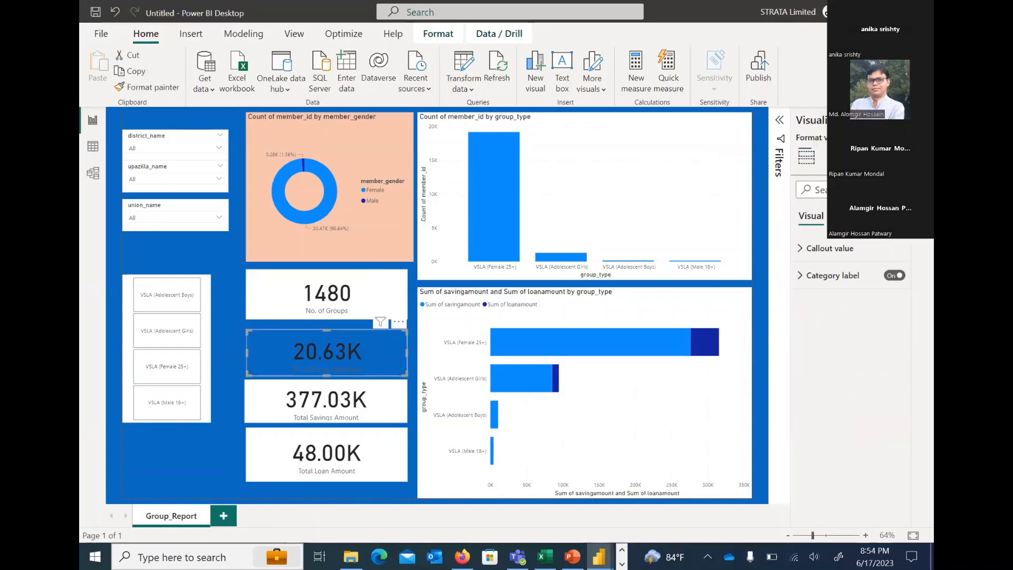
click(848, 215)
click(818, 302)
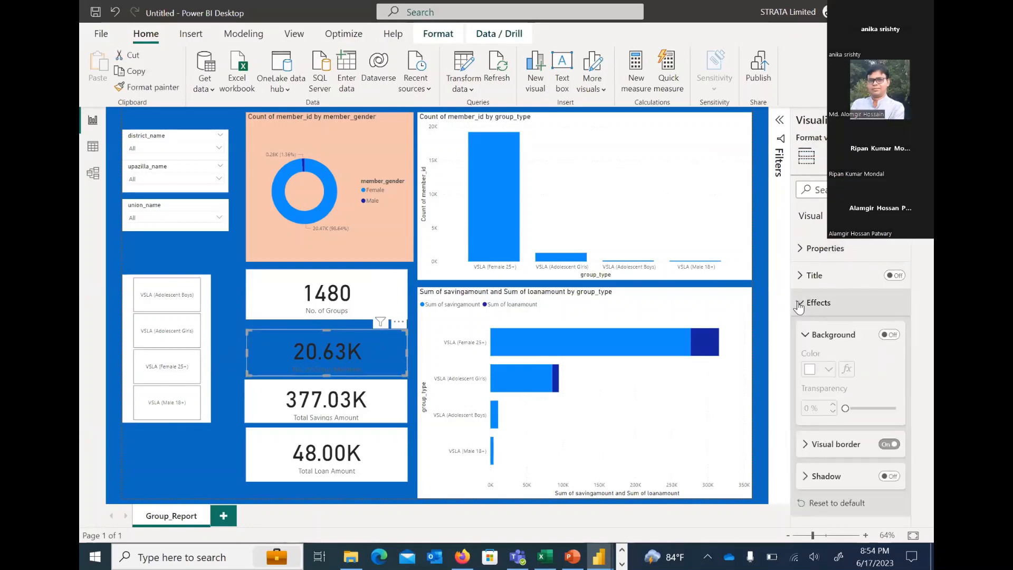
scroll(850, 372, down, 2)
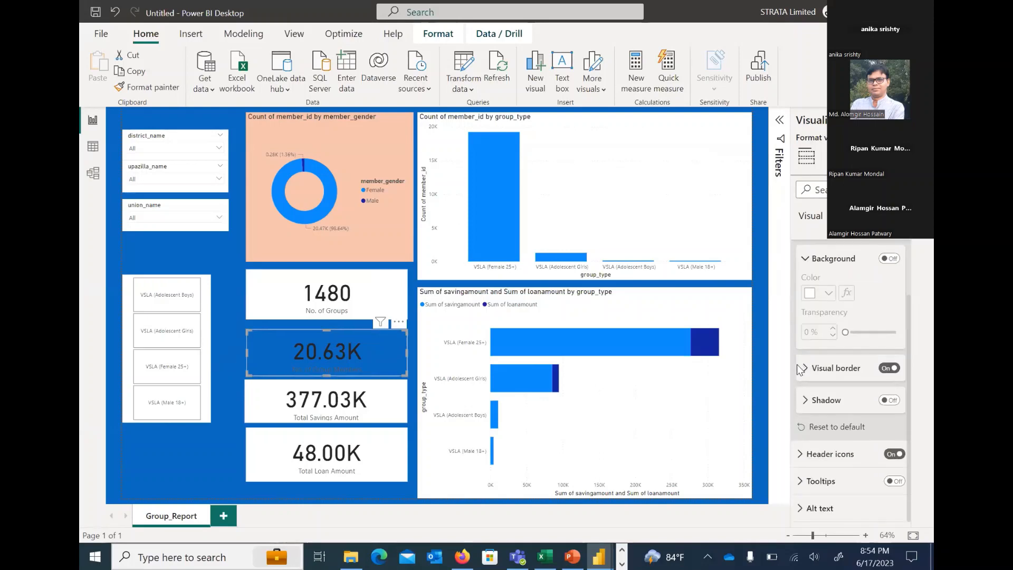
click(839, 373)
scroll(796, 400, down, 1)
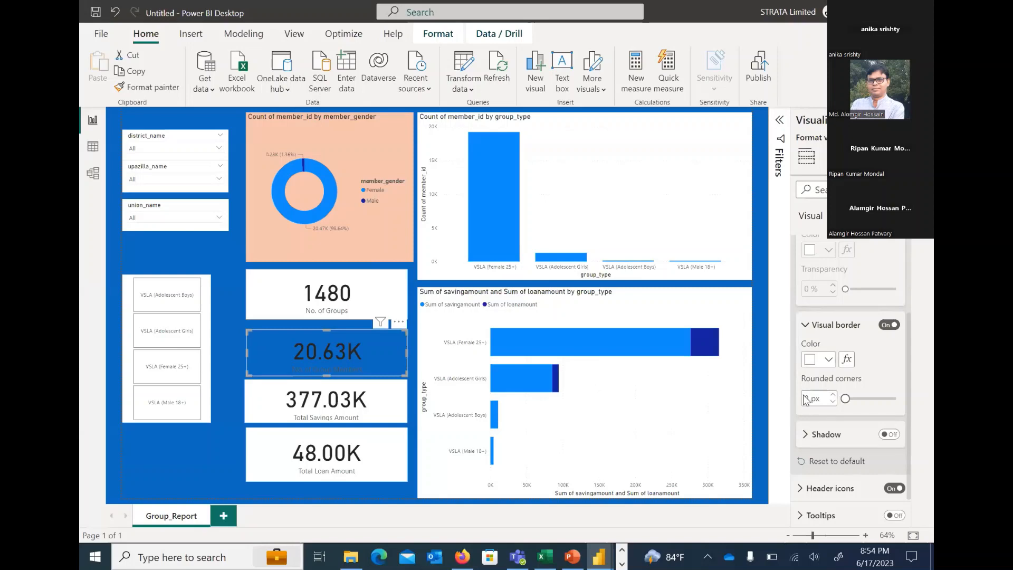
click(803, 397)
text(20)
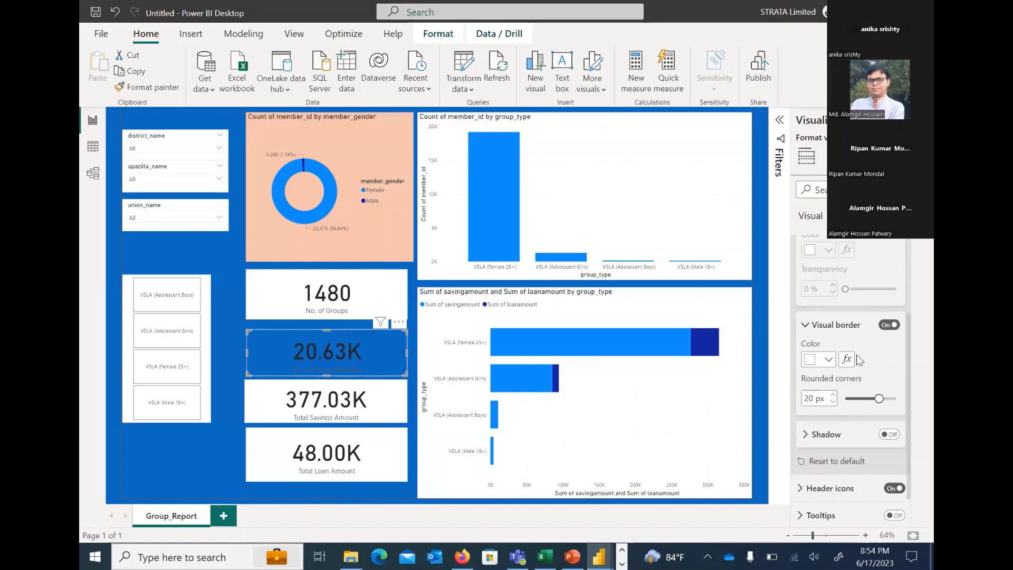
click(226, 281)
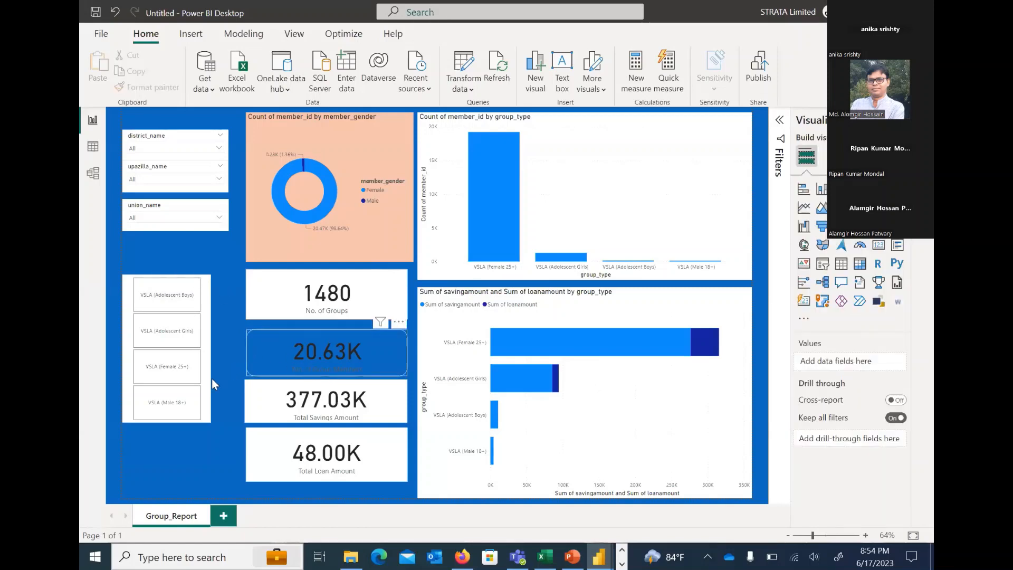
Examine the No. of Group Members card's effects and header icon settings
click(270, 339)
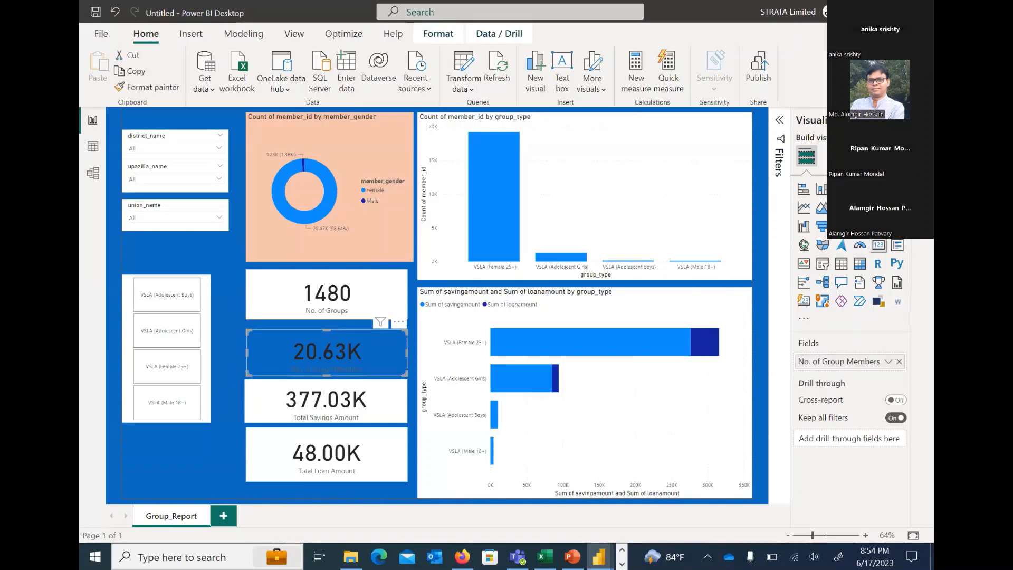
click(842, 156)
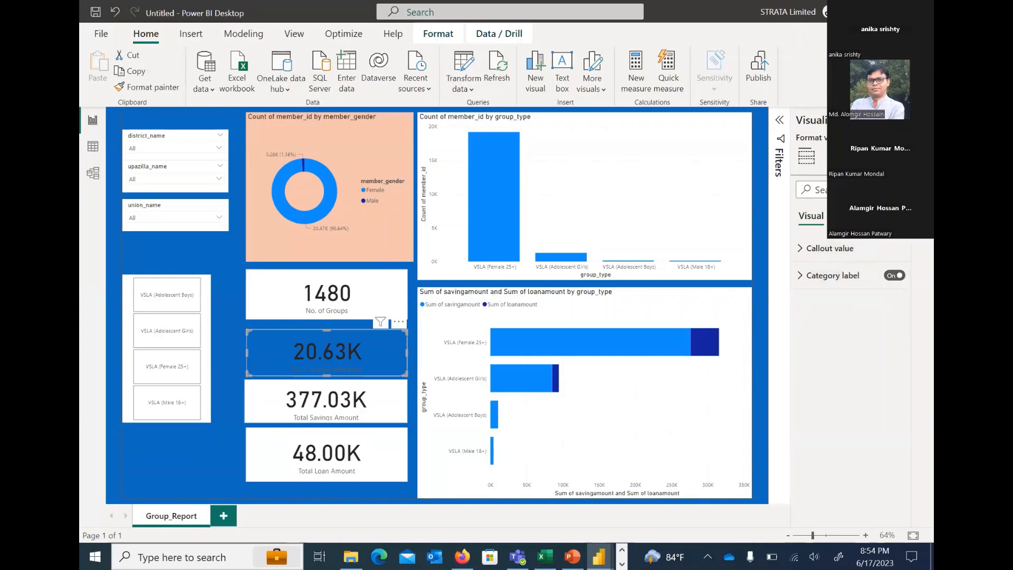
click(849, 215)
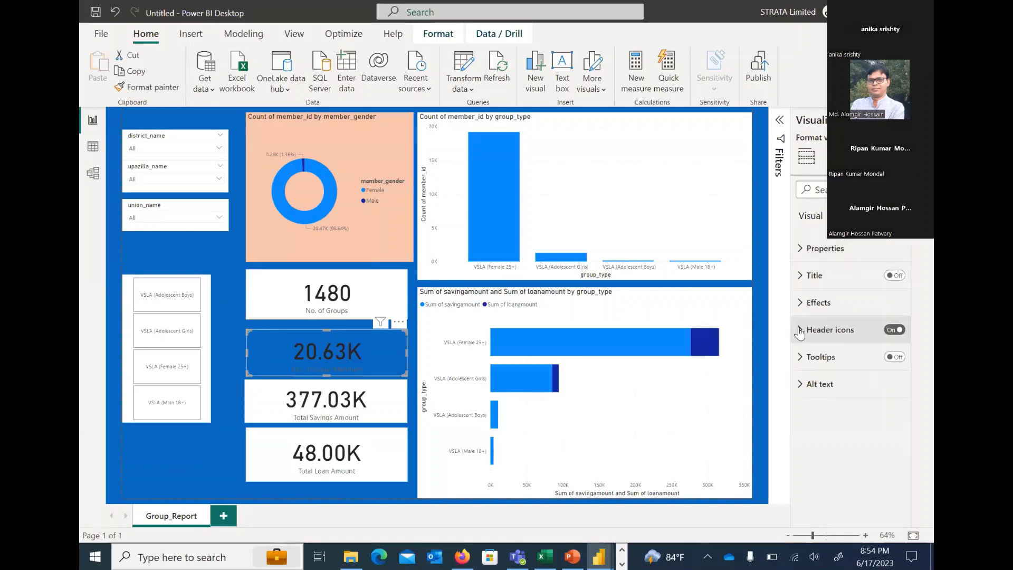
click(816, 302)
scroll(832, 321, down, 1)
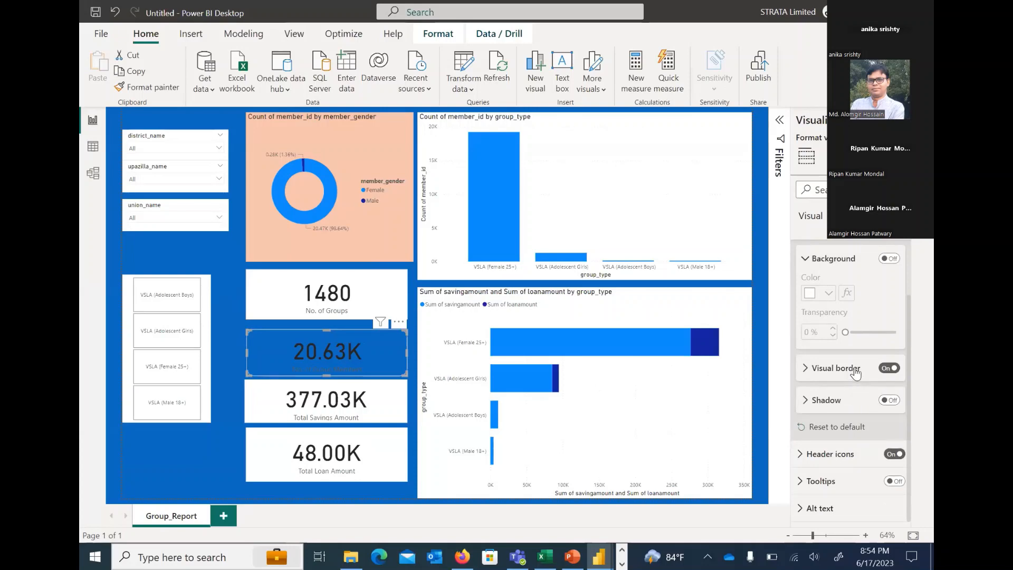
click(804, 264)
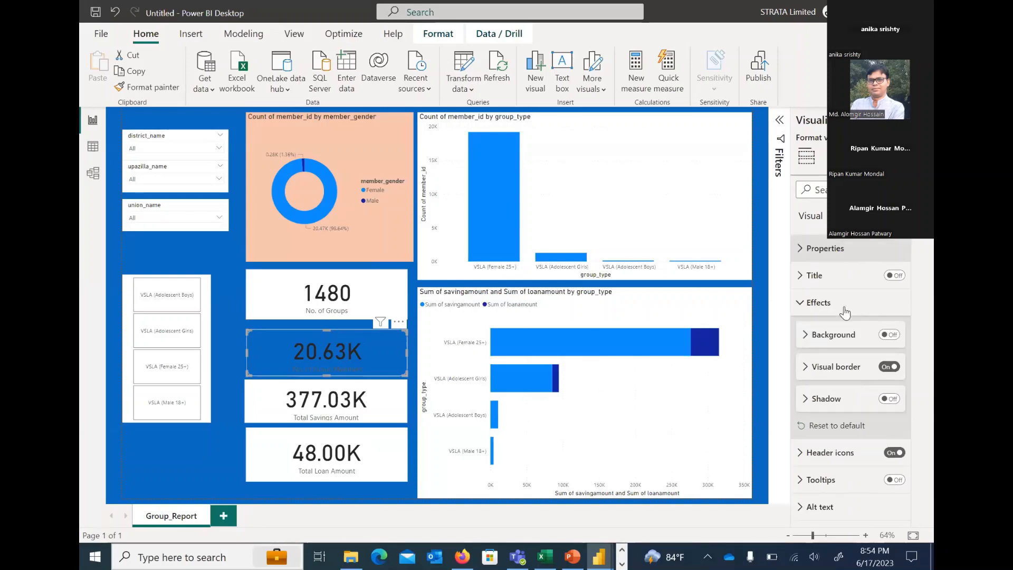
click(800, 306)
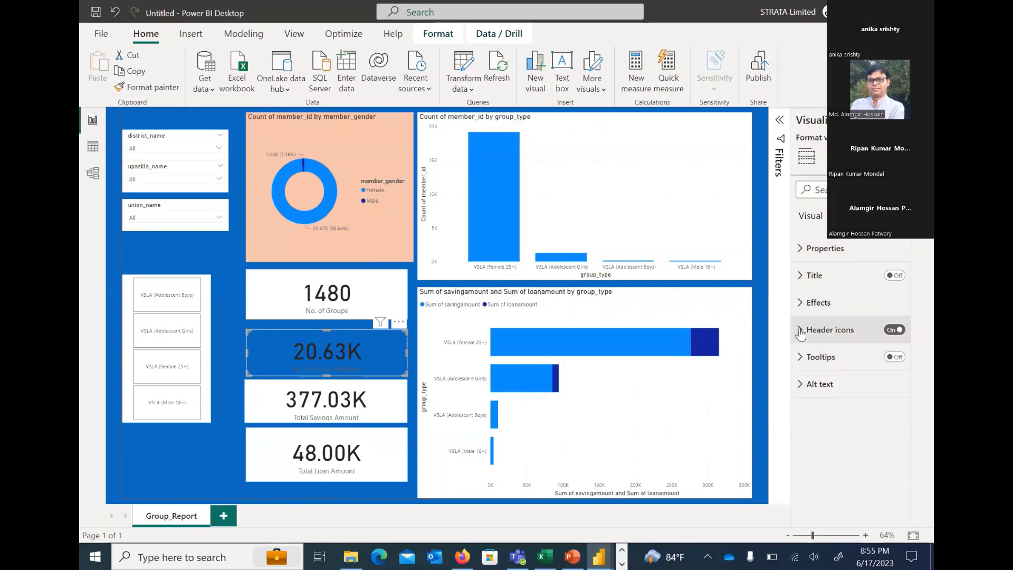
click(801, 330)
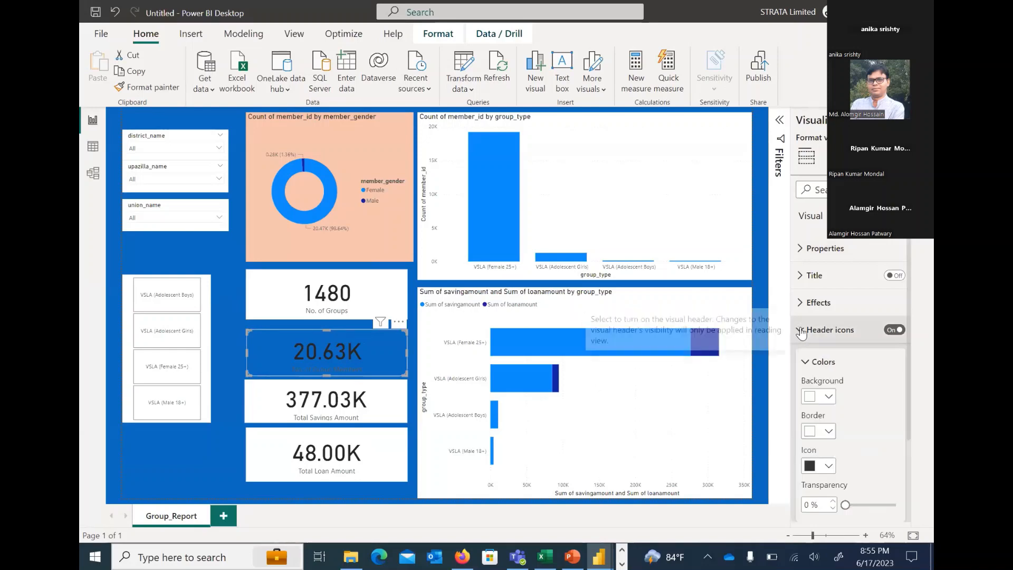
click(801, 332)
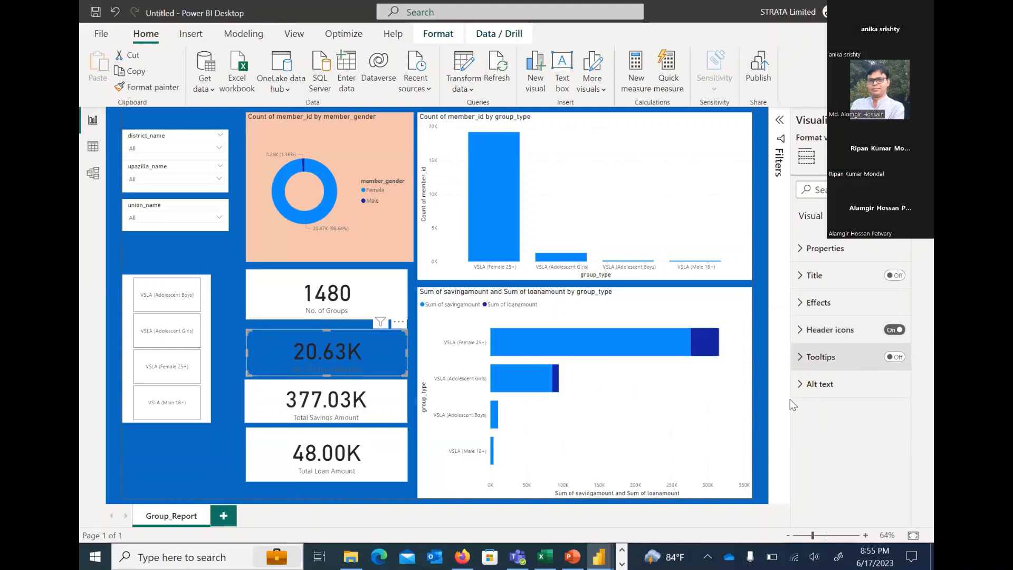
Set the No. of Group Members card's category label color to white and extend the card's upper edge slightly upward
click(808, 217)
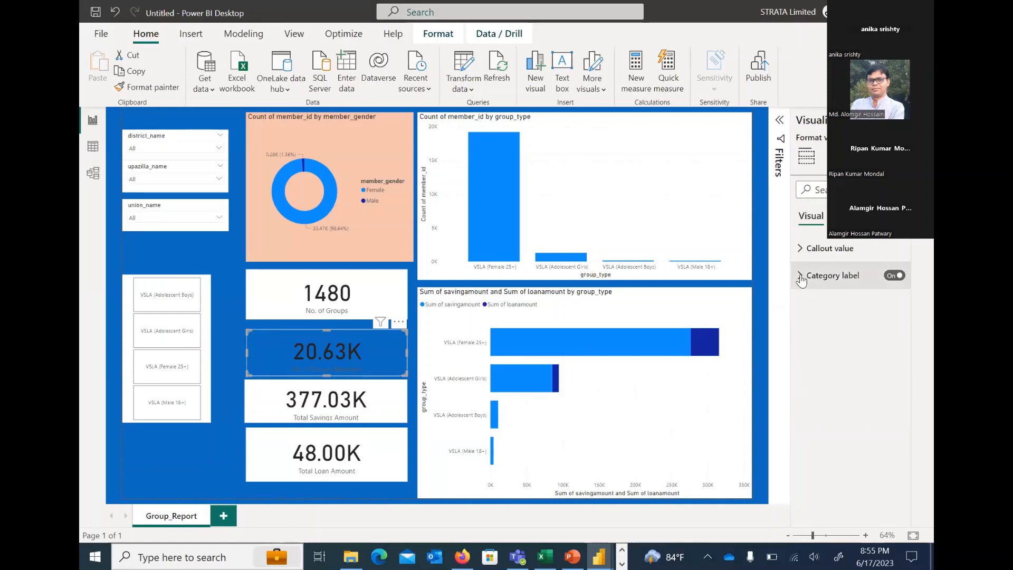
click(801, 279)
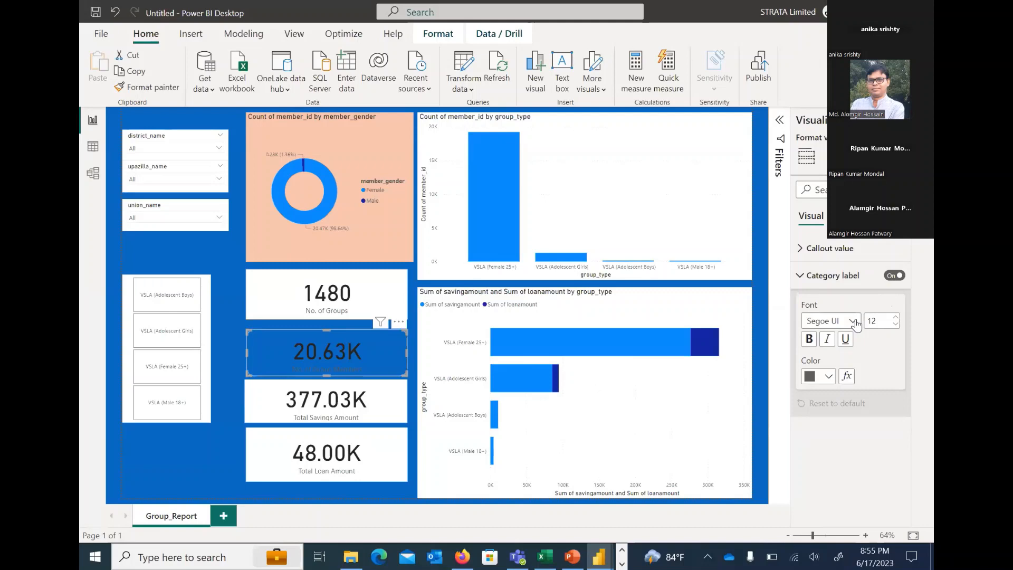
click(827, 376)
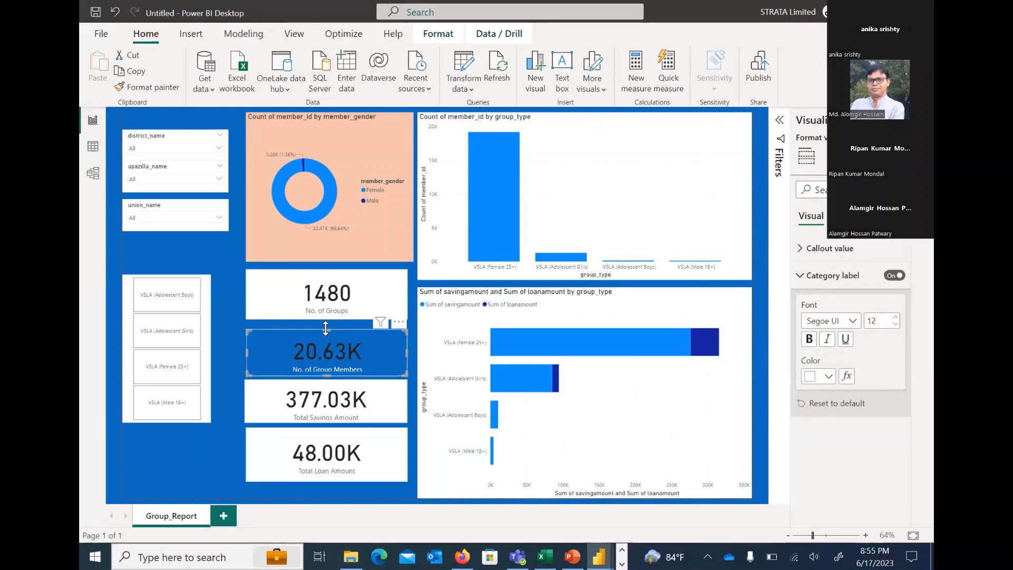
drag(327, 331, 327, 326)
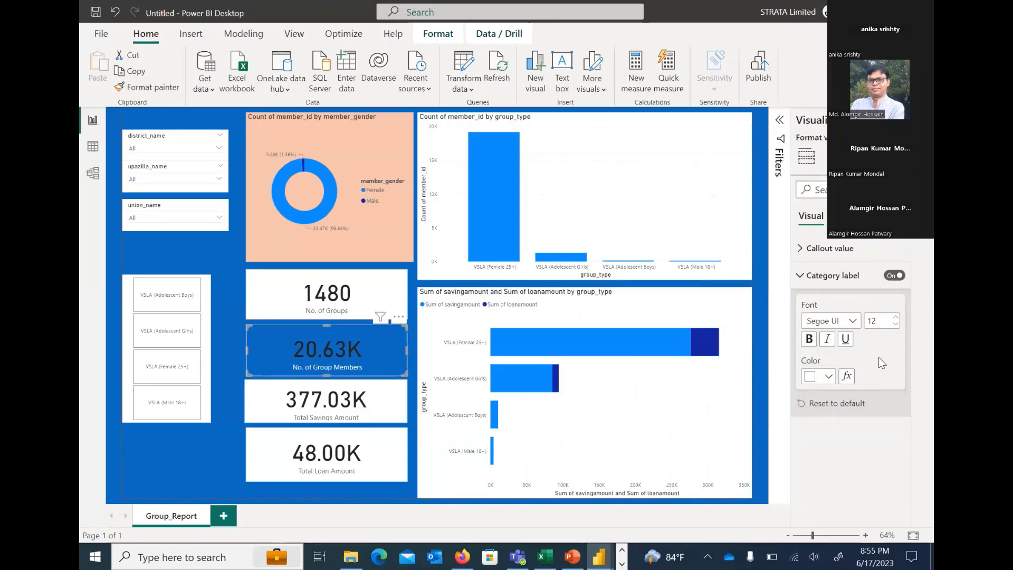
Set the No. of Group Members card's category label to font size 15 and bold
click(894, 319)
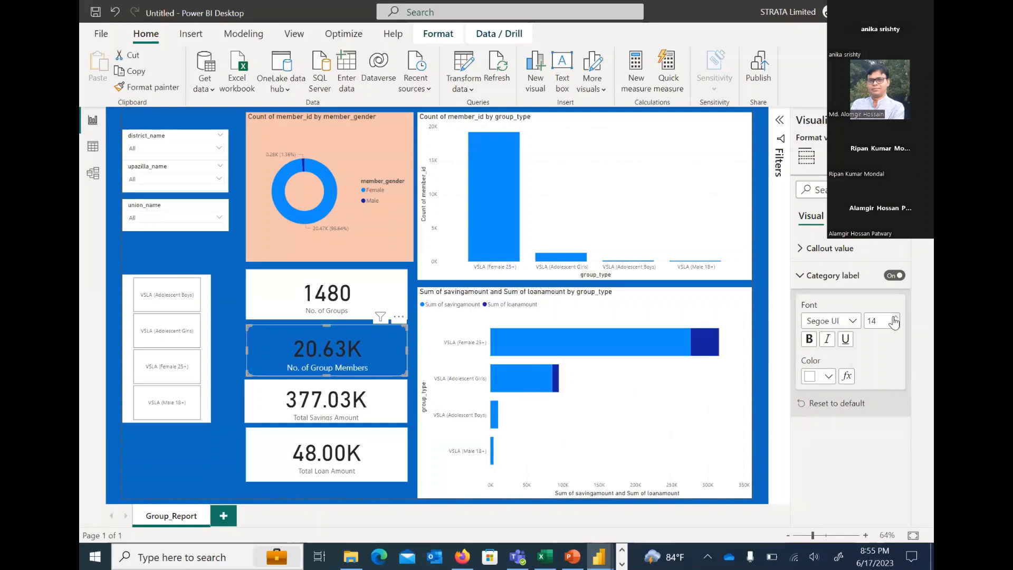
click(895, 318)
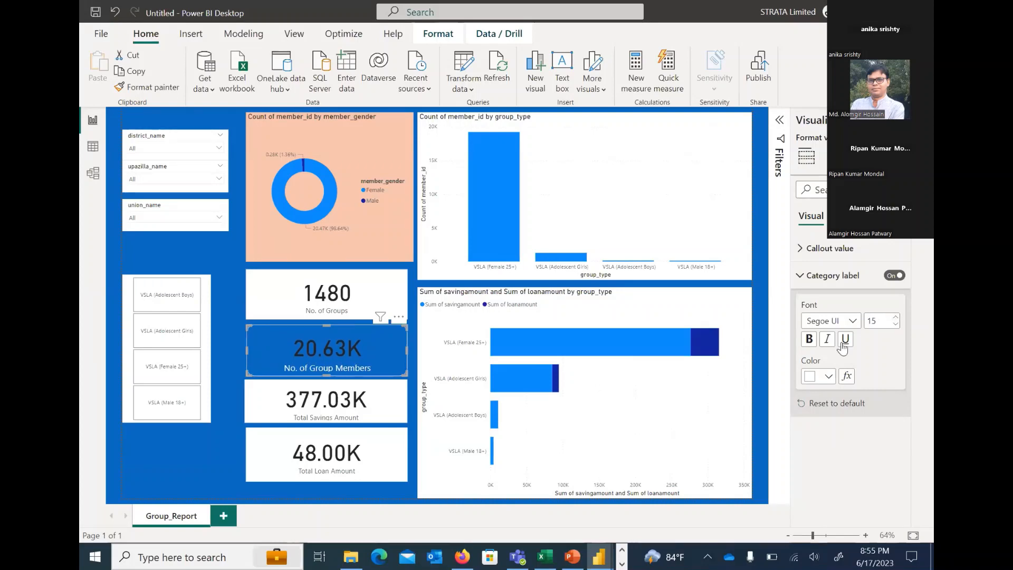
click(809, 339)
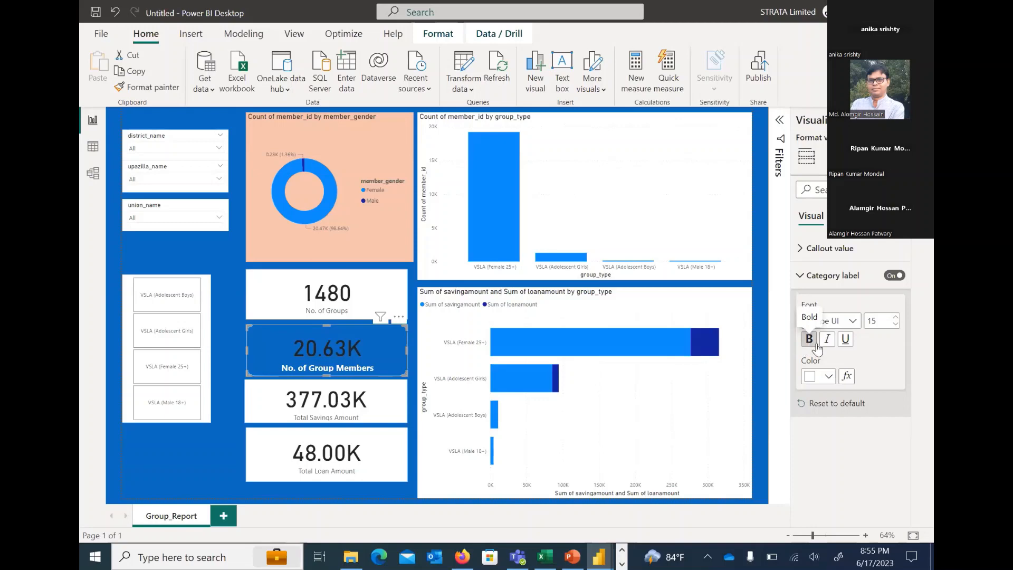
Set the No. of Group Members card's callout value to font size 35 and a light yellow color
click(838, 279)
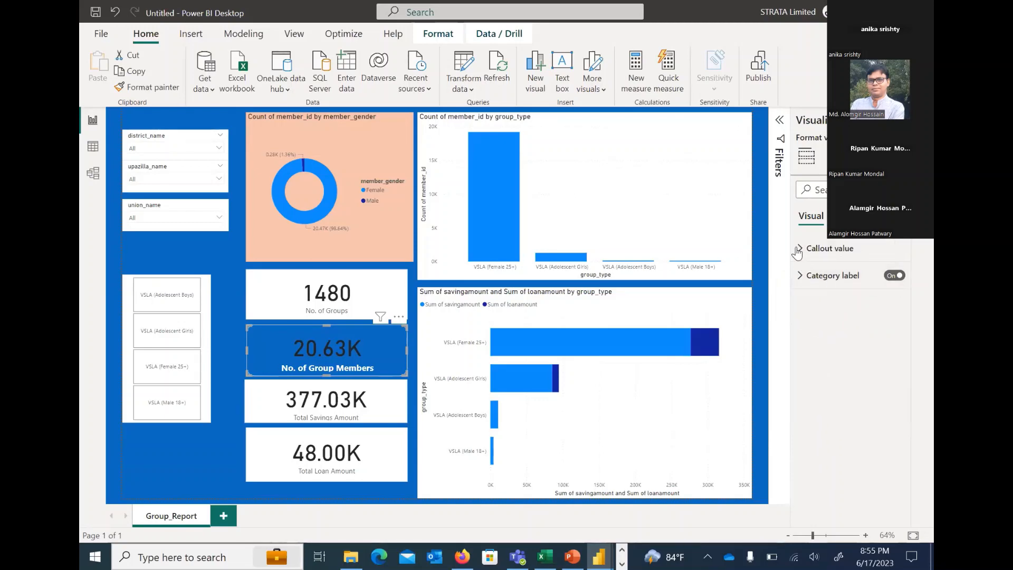
click(800, 249)
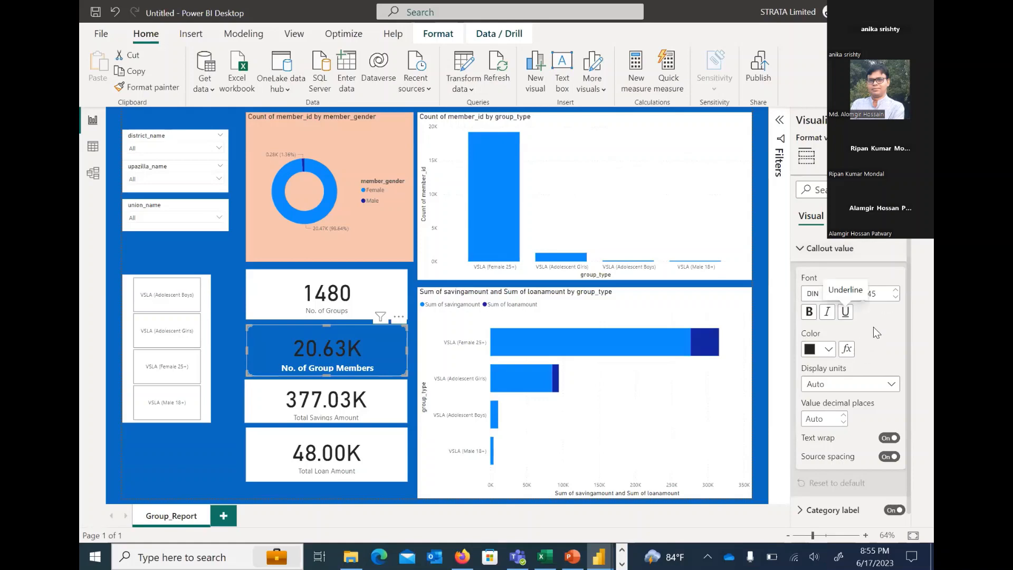
click(894, 297)
click(895, 297)
click(895, 297)
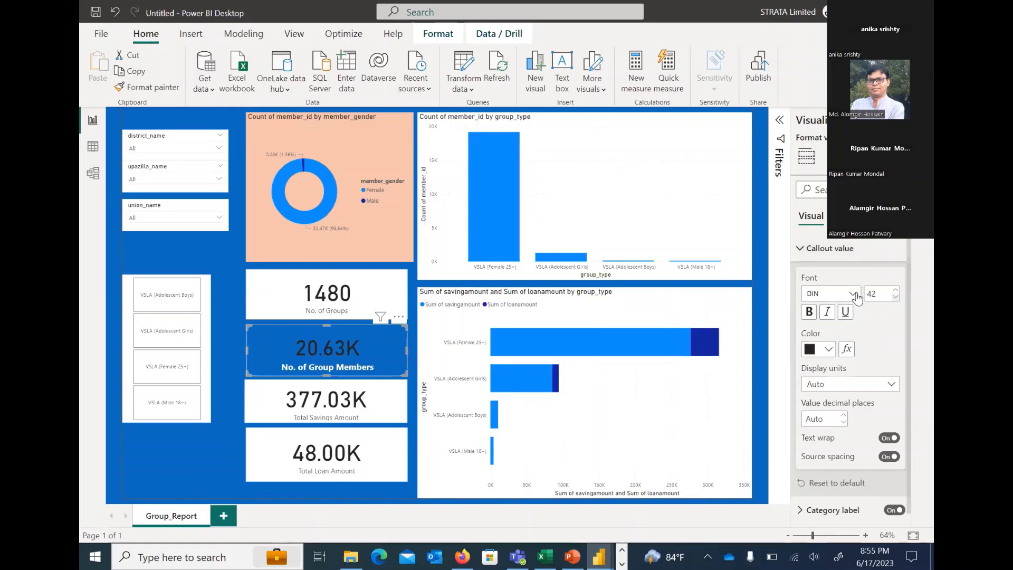
double_click(872, 294)
text(35)
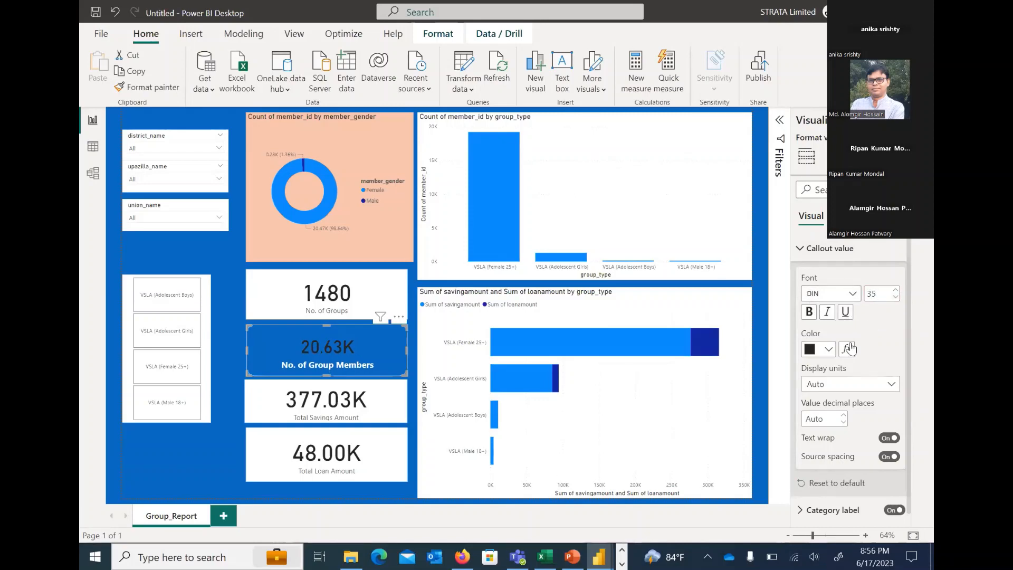
click(829, 350)
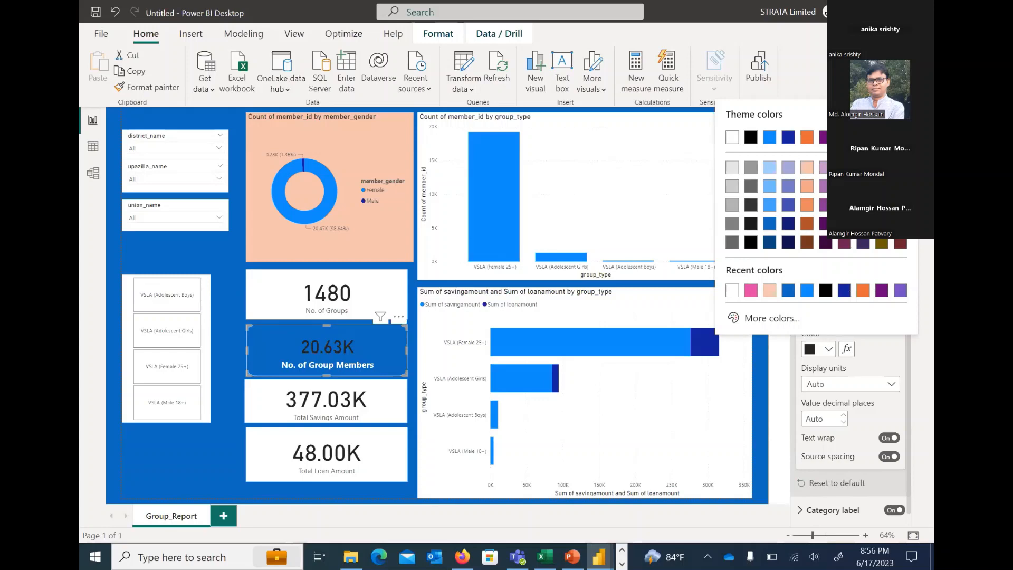
click(882, 185)
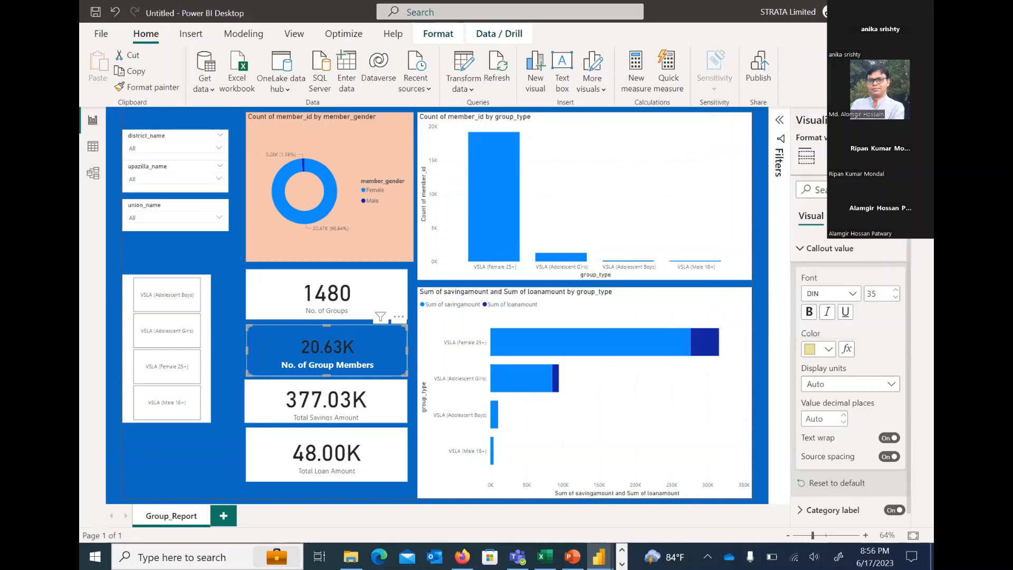
Try None, Thousands and Millions as display units for the No. of Group Members card's callout value
click(848, 388)
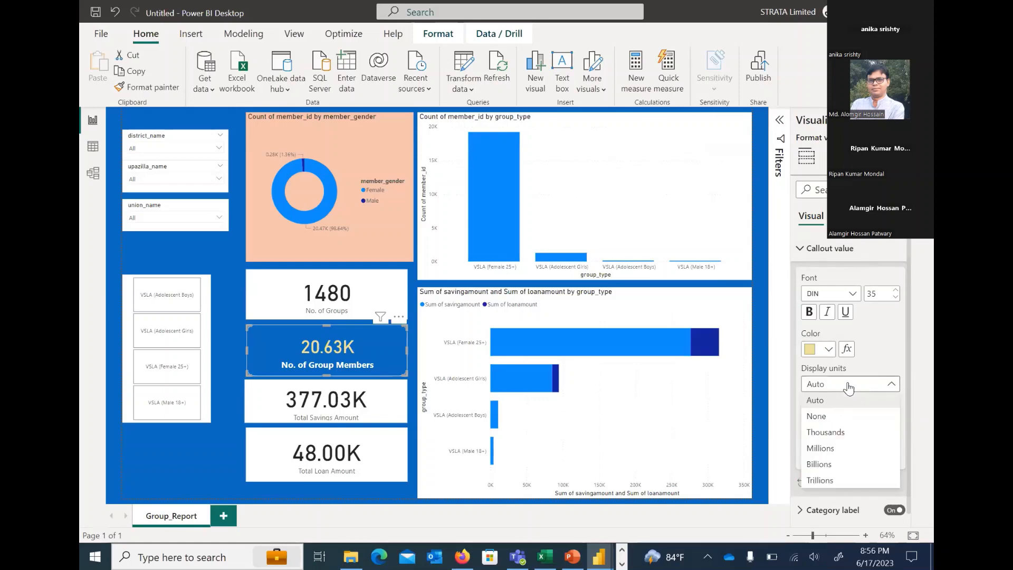
click(823, 420)
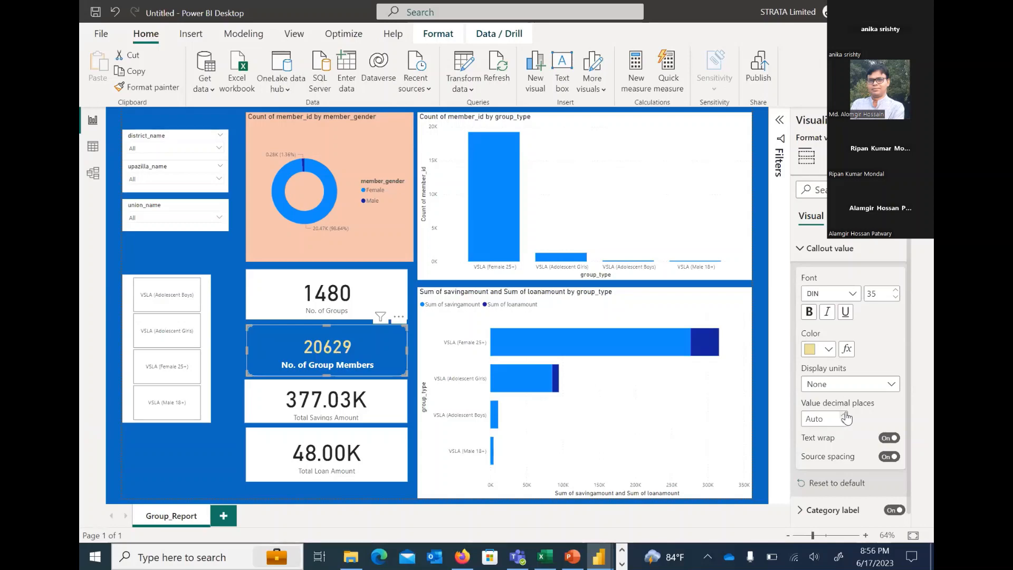
click(847, 387)
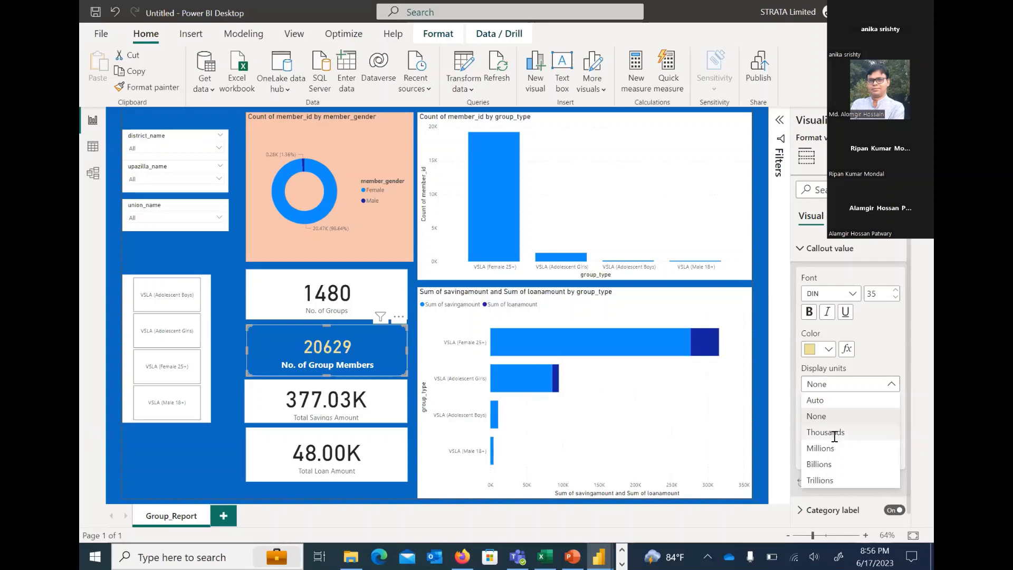
click(834, 433)
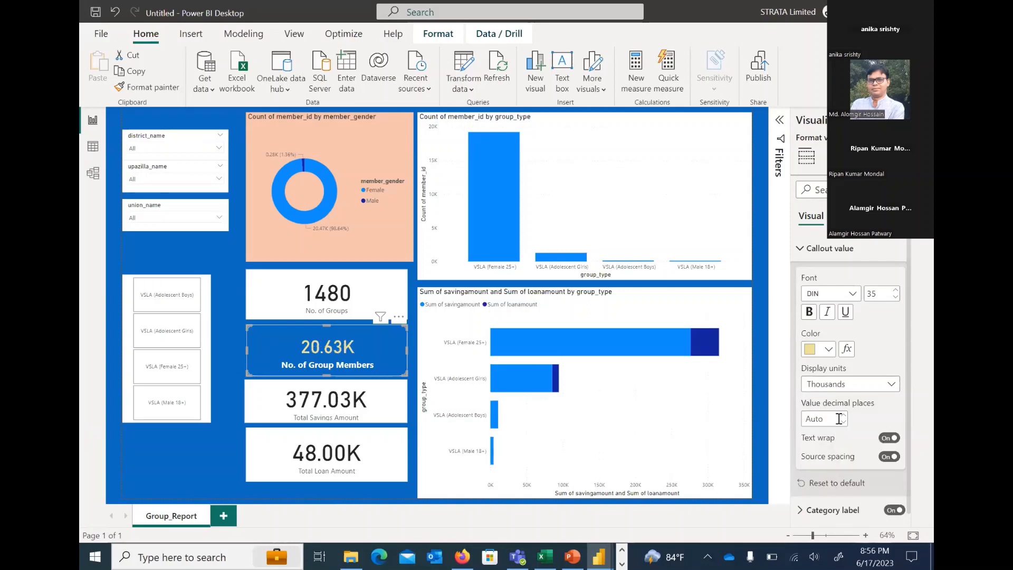
click(843, 385)
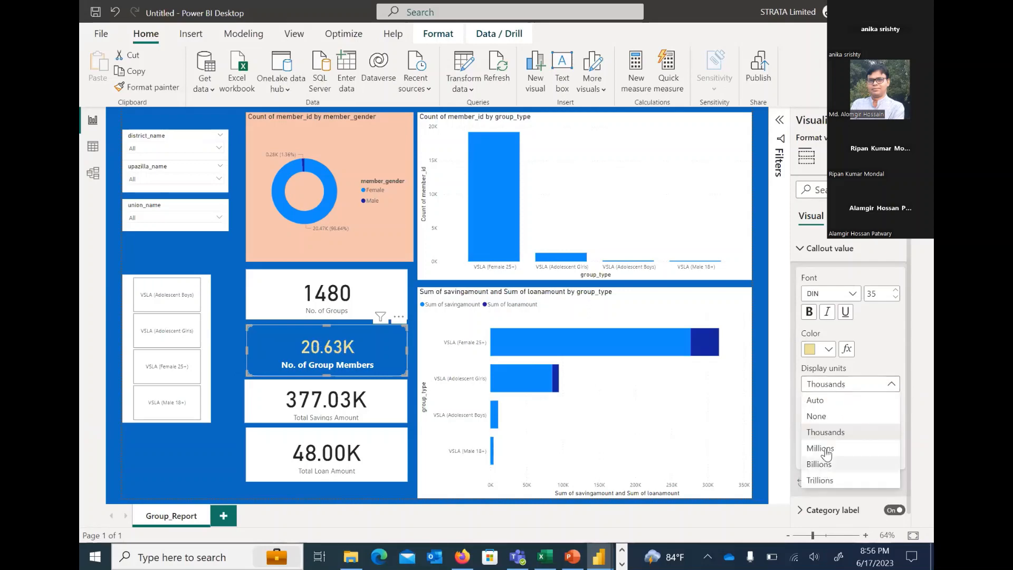
click(849, 427)
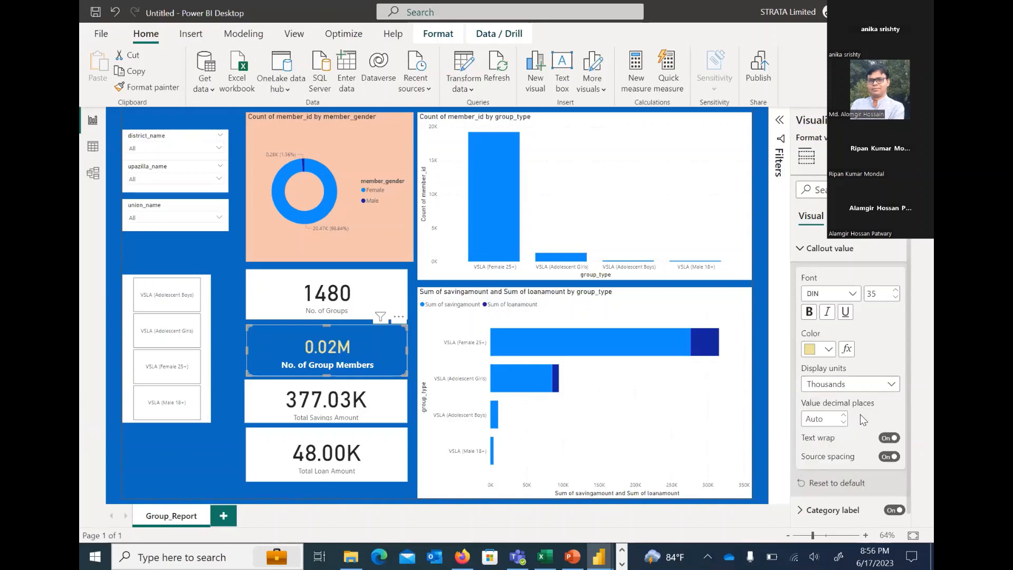
Set the No. of Group Members callout value's display units to None with 0 decimal places and deselect the card
click(848, 386)
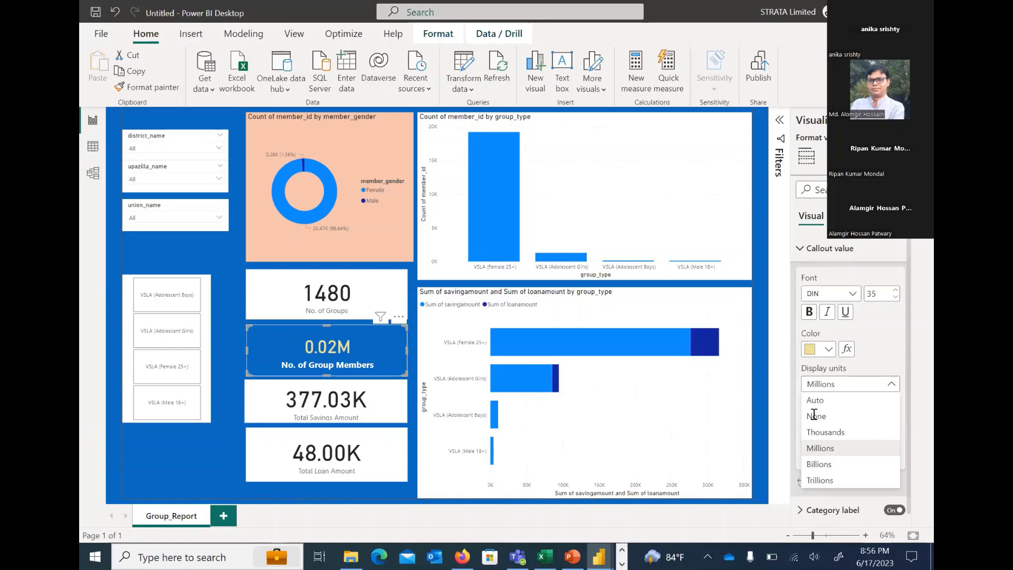
click(815, 417)
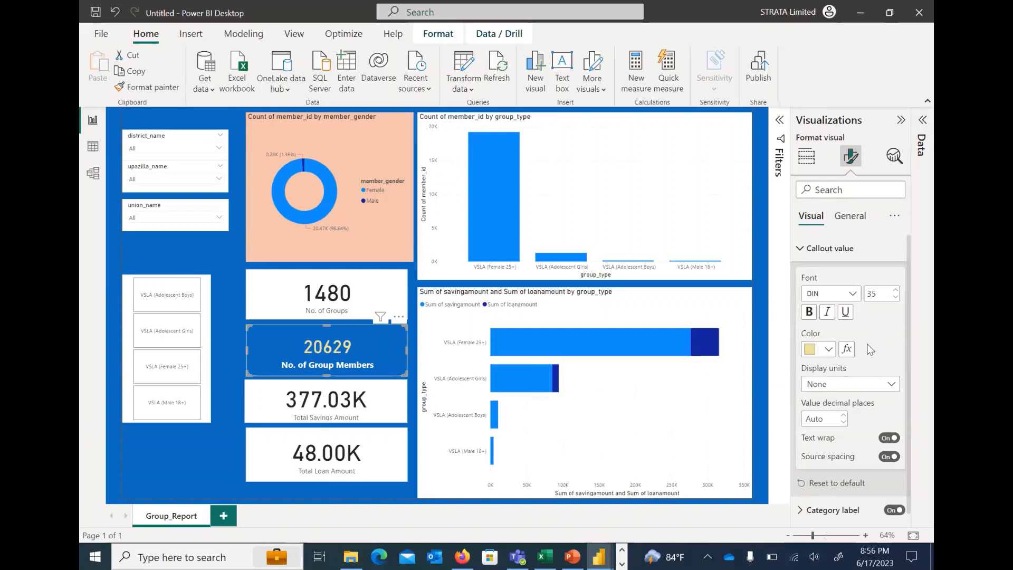
click(807, 419)
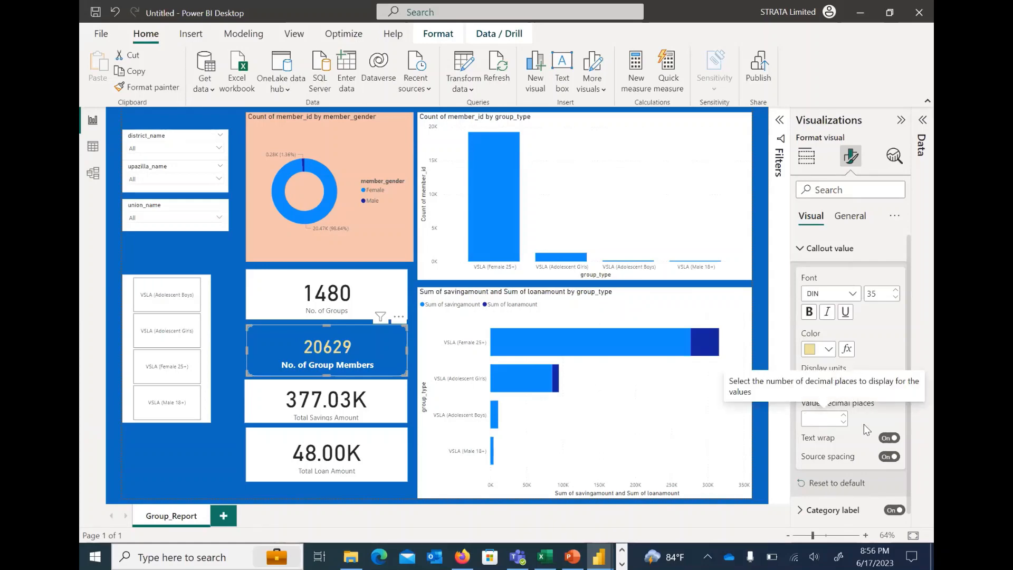
text(2)
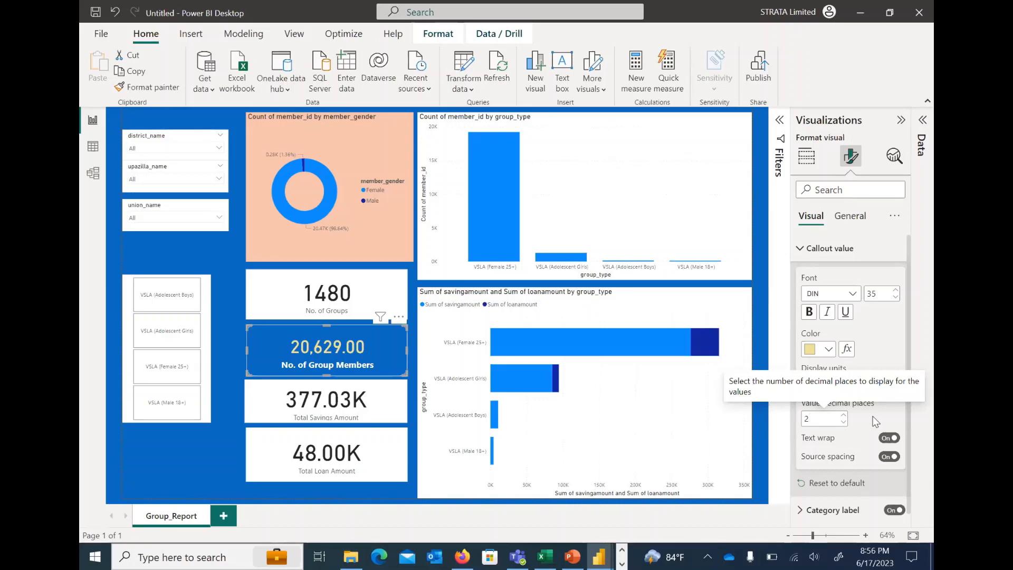
click(843, 423)
click(843, 423)
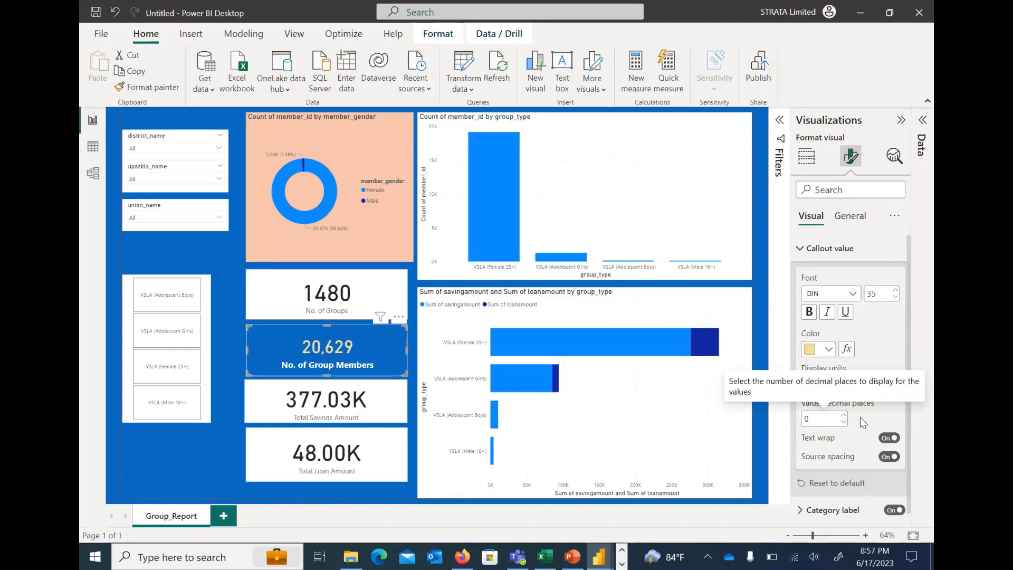
click(826, 248)
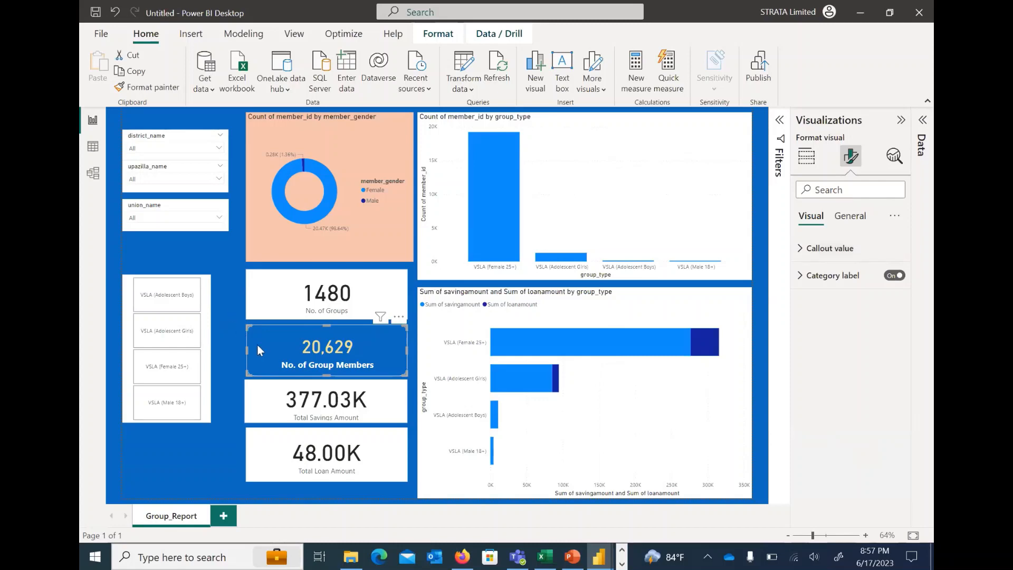
click(265, 329)
click(266, 329)
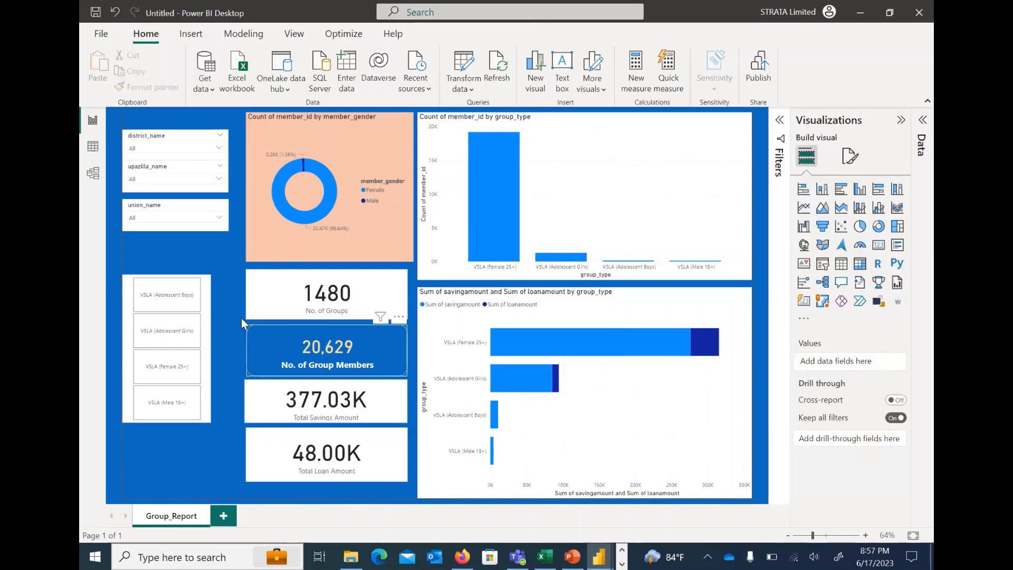
click(230, 302)
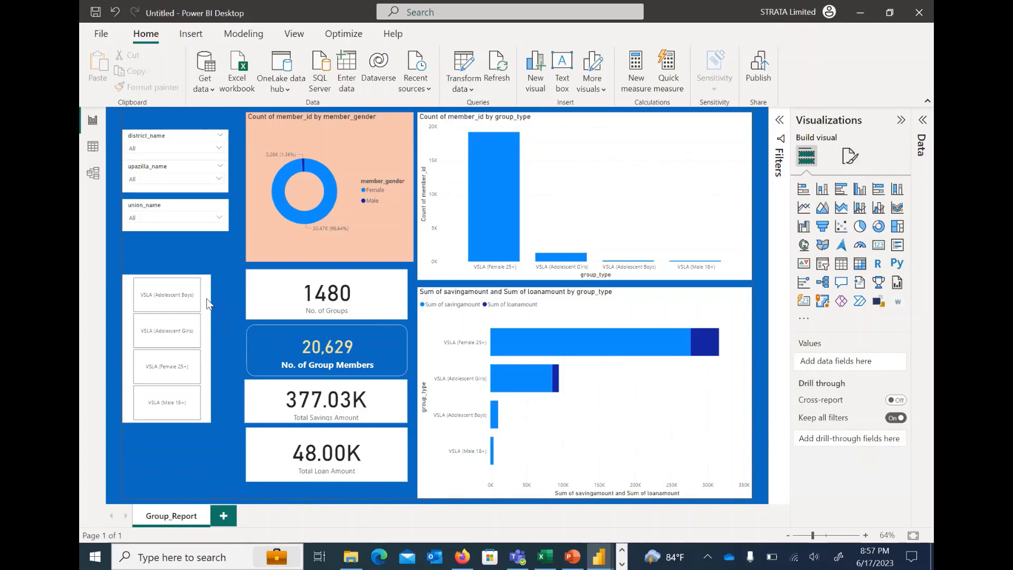
Turn off the background of the group_type tile slicer
click(208, 305)
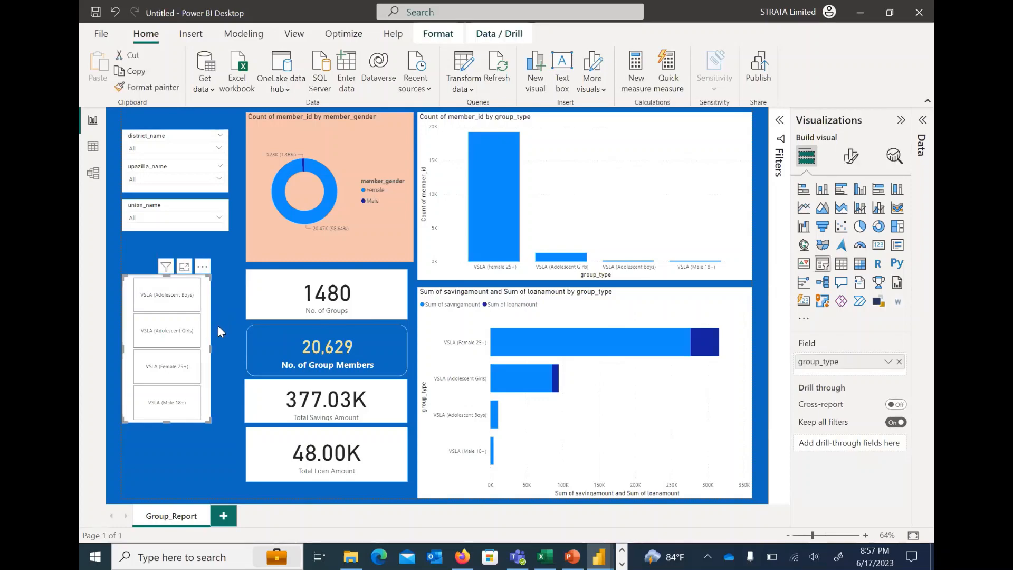
click(852, 158)
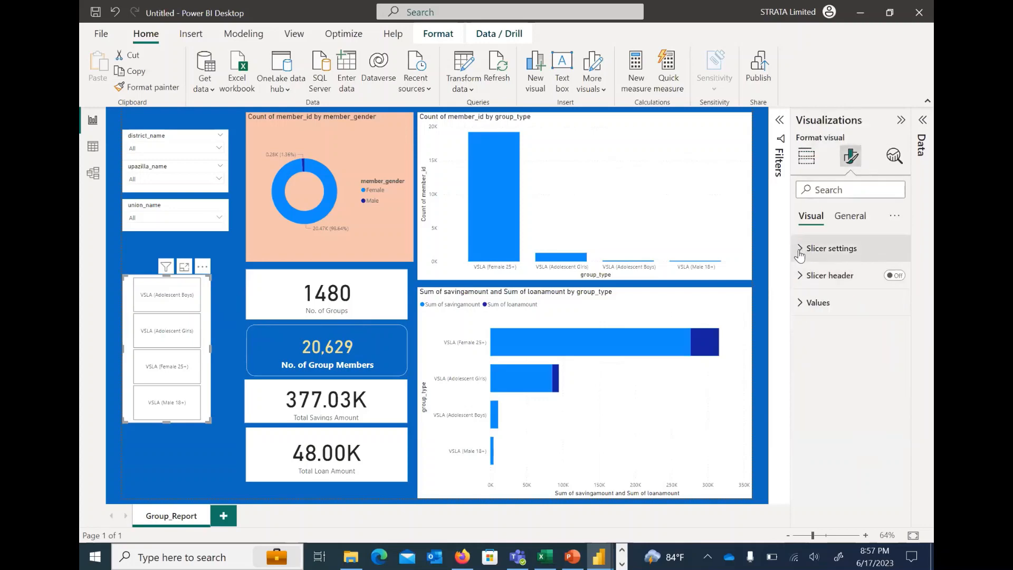
click(828, 248)
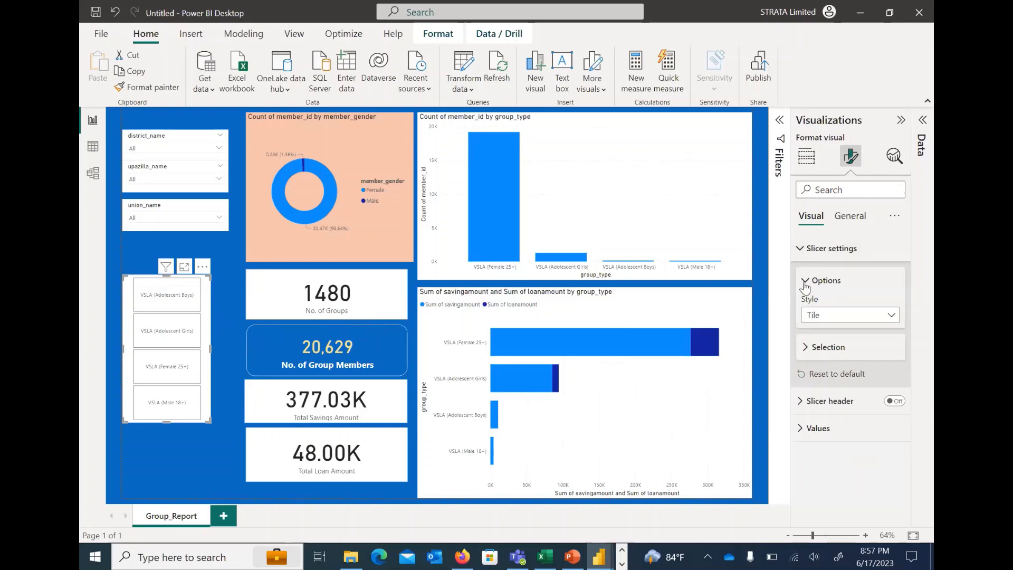
click(849, 215)
click(815, 302)
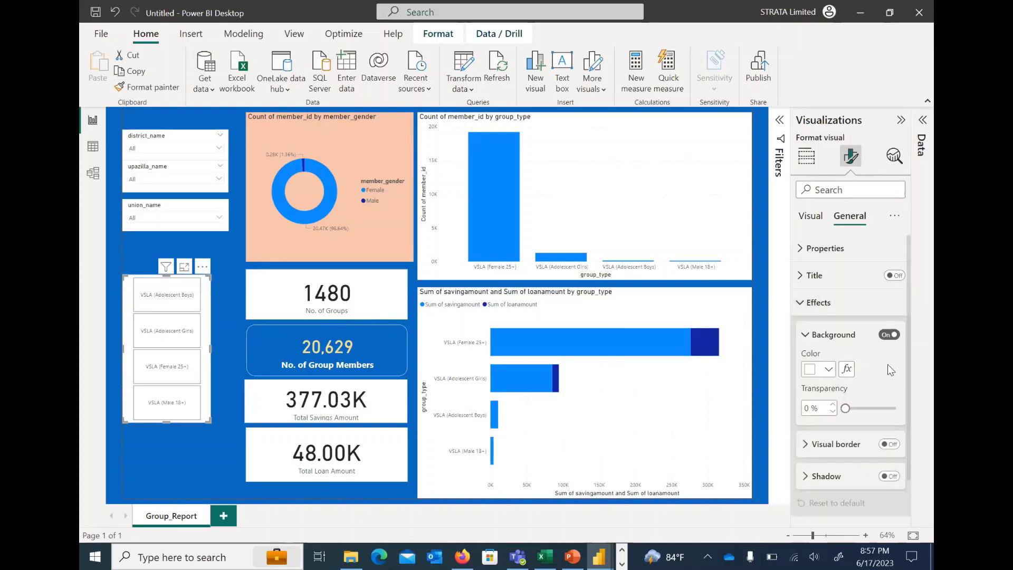
click(889, 336)
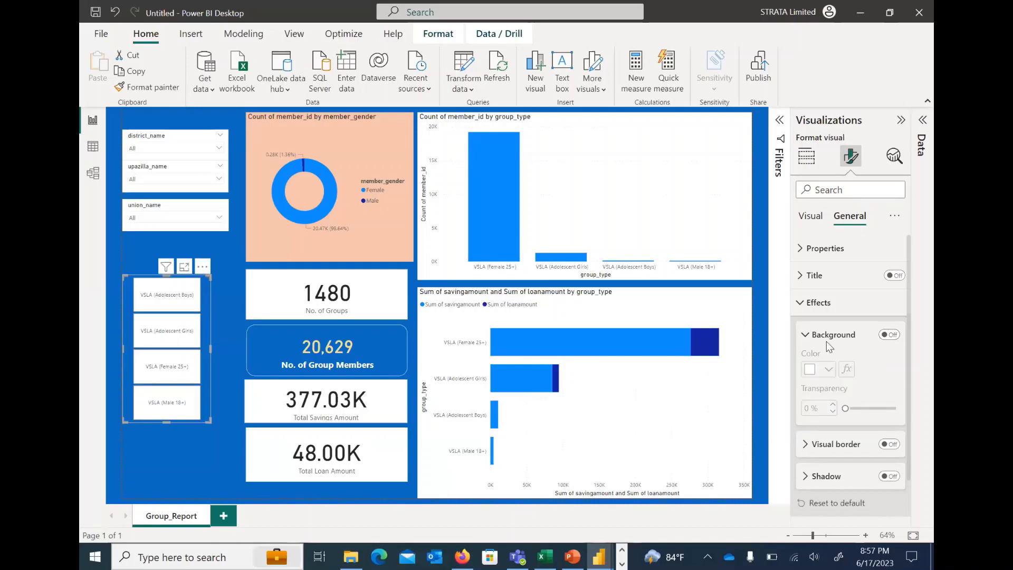
click(804, 336)
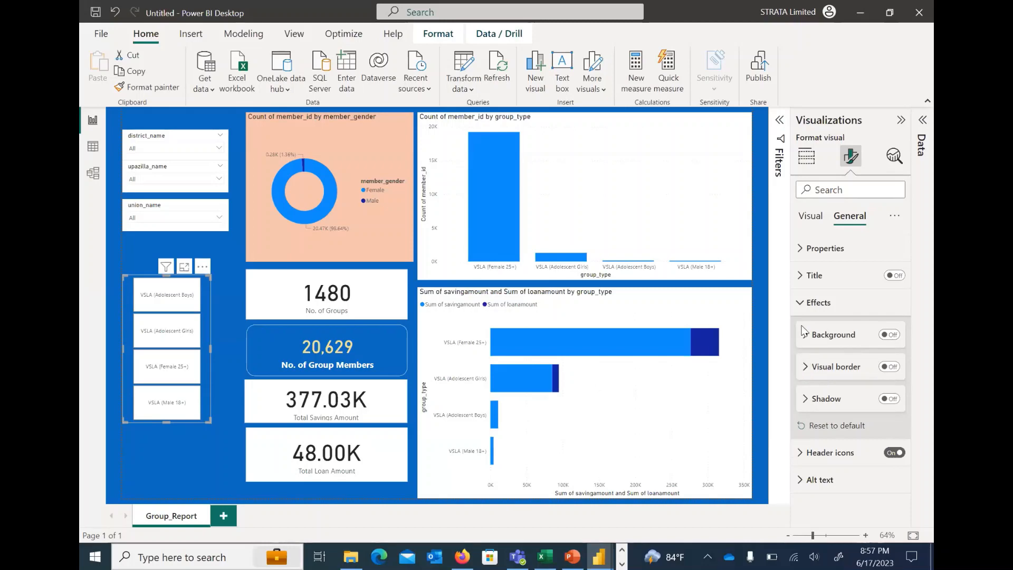
click(800, 306)
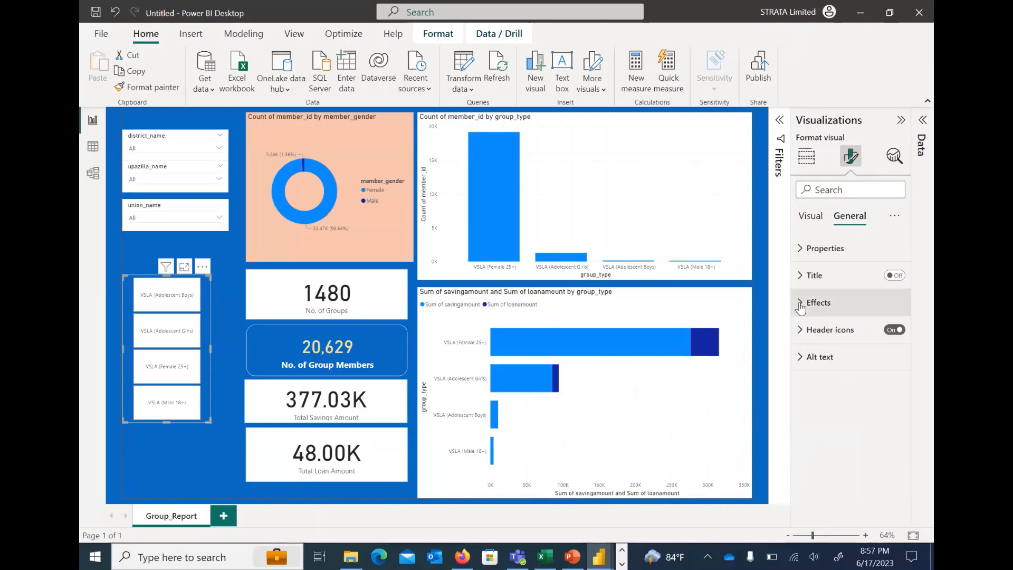
click(801, 309)
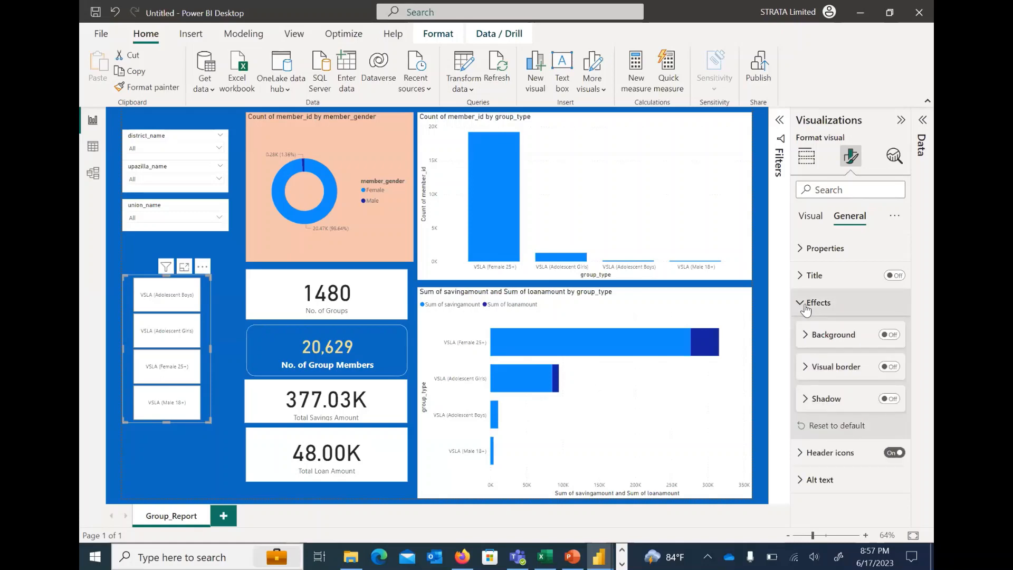
click(801, 306)
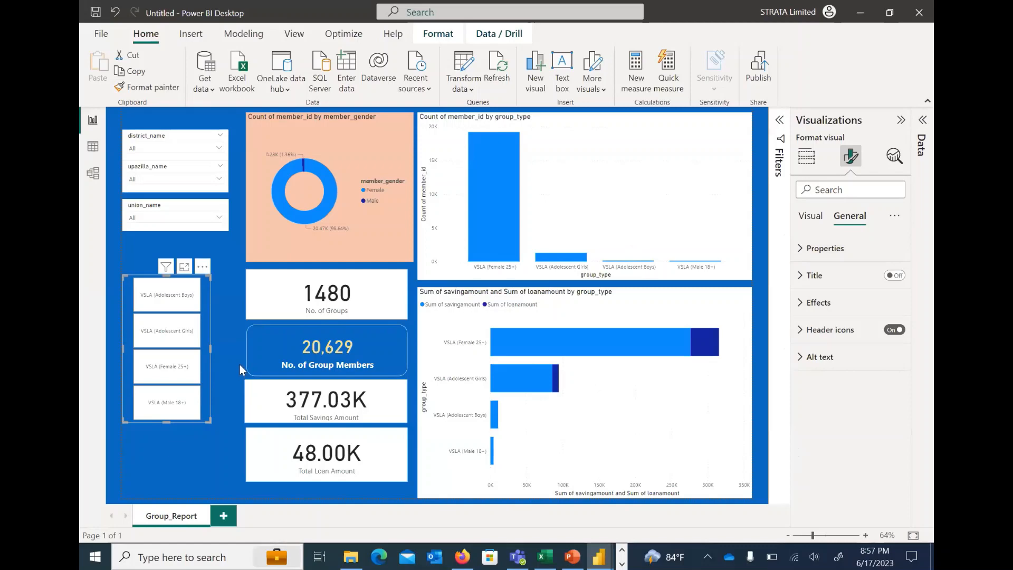
Widen the group_type slicer slightly by extending its right edge outward
click(230, 339)
click(206, 310)
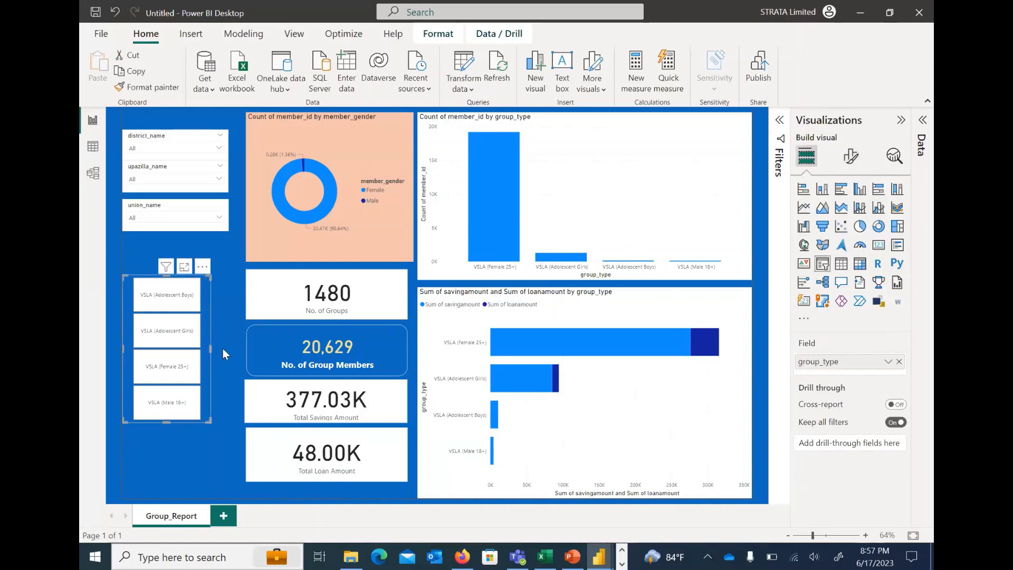
drag(210, 349, 215, 347)
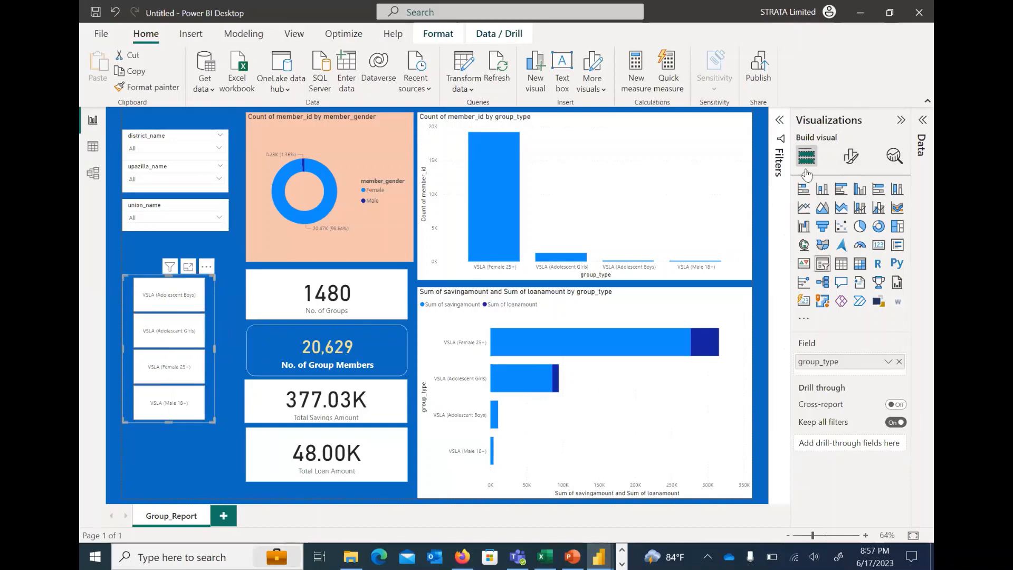
Set the group_type slicer's values to bold with a font size of 20
click(851, 156)
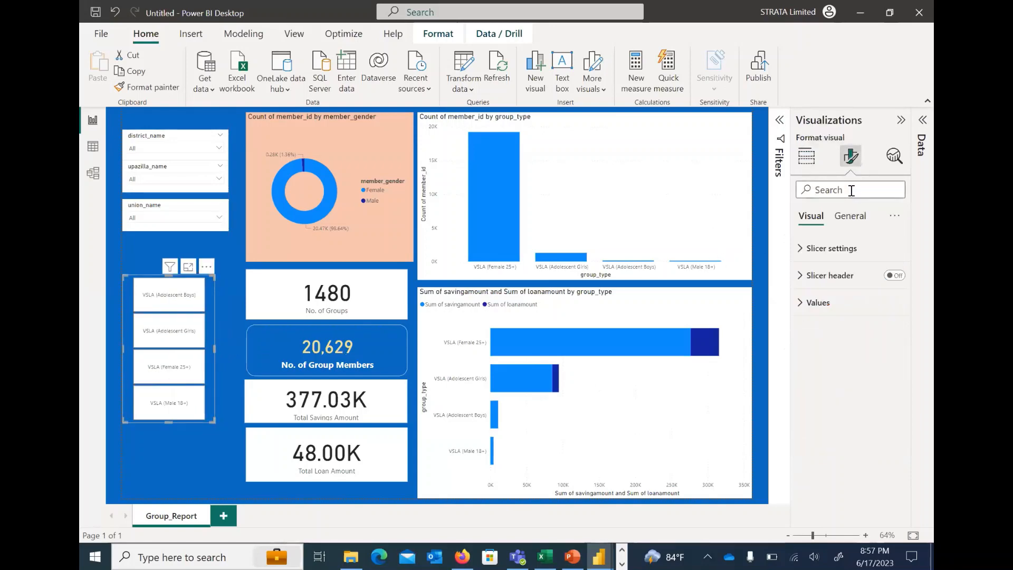
click(852, 190)
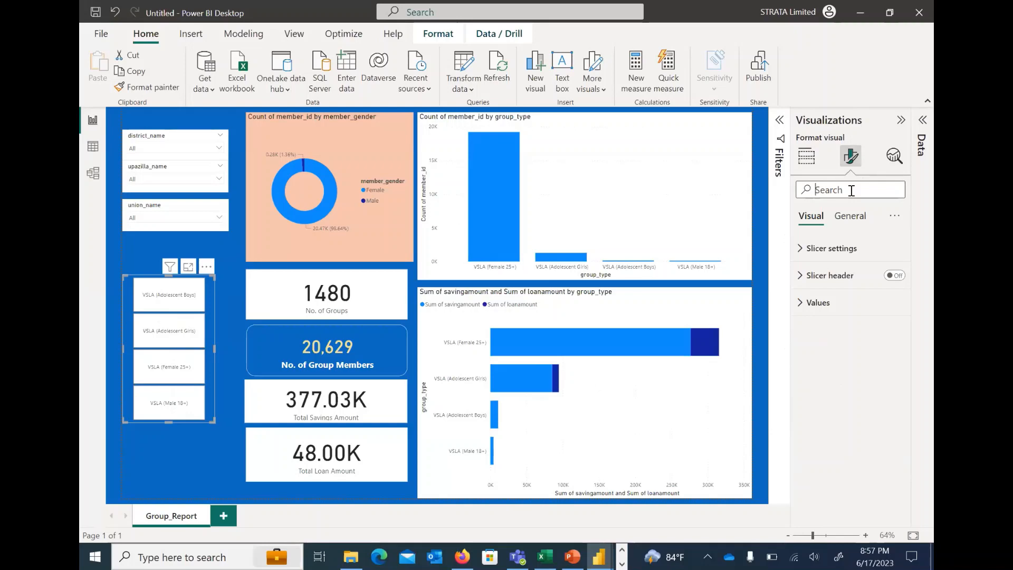
text(f)
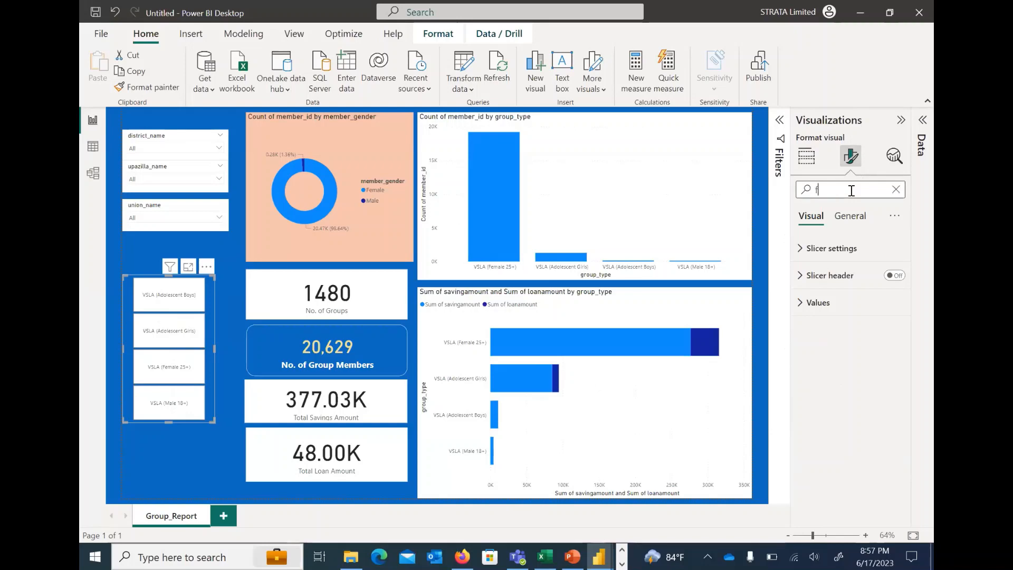
text(ont)
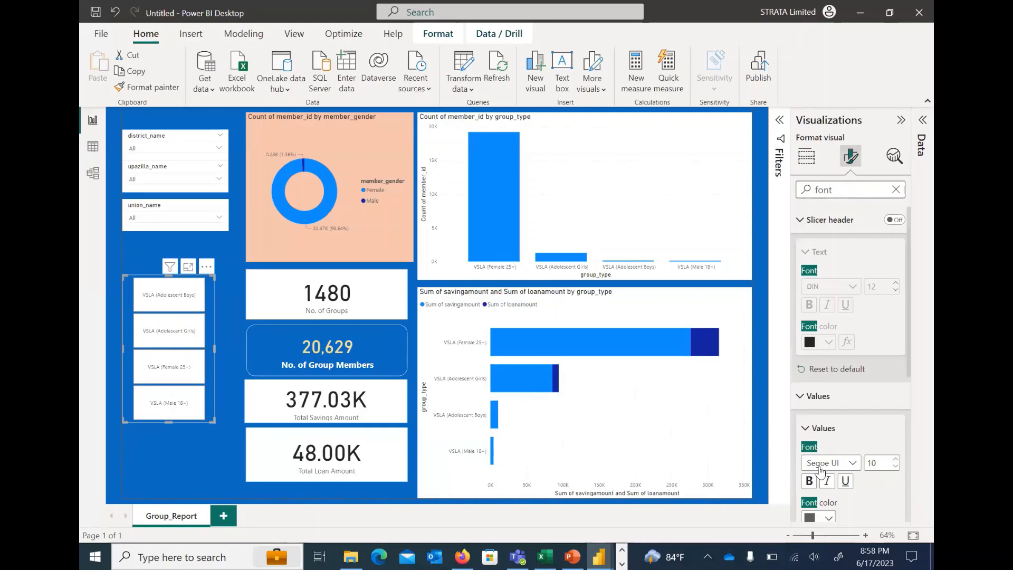
mouse_move(880, 463)
mouse_down()
mouse_move(862, 462)
mouse_move(885, 476)
mouse_up()
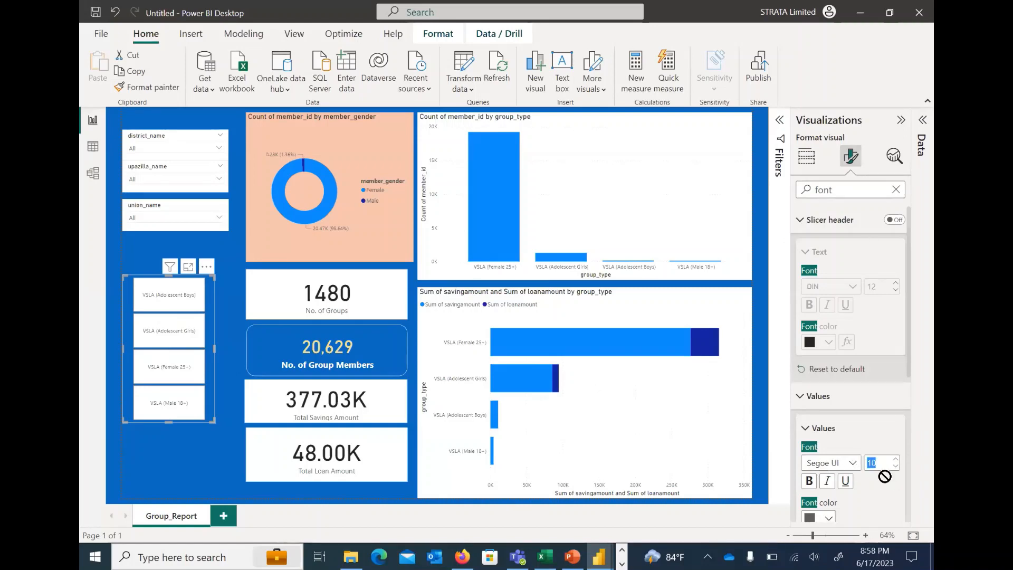
text(20)
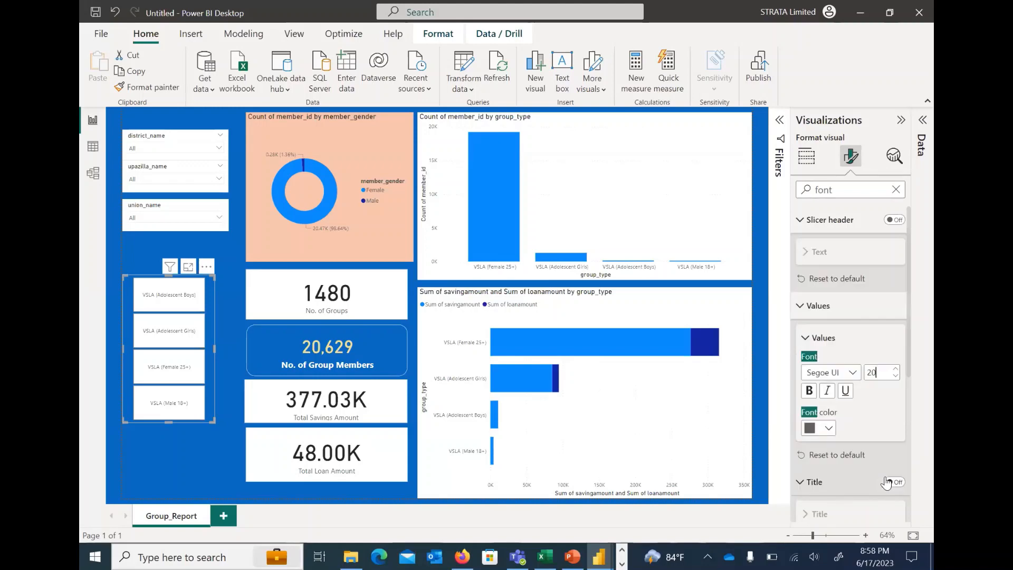
click(809, 391)
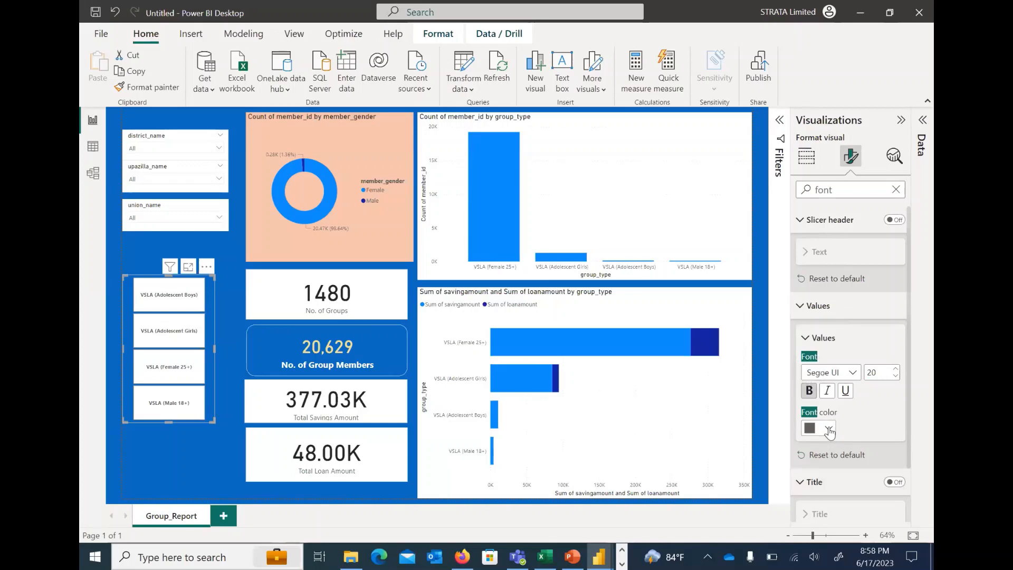
Color the group_type slicer's values in the darker theme blue, set their font size to 30 and deselect the slicer
click(828, 428)
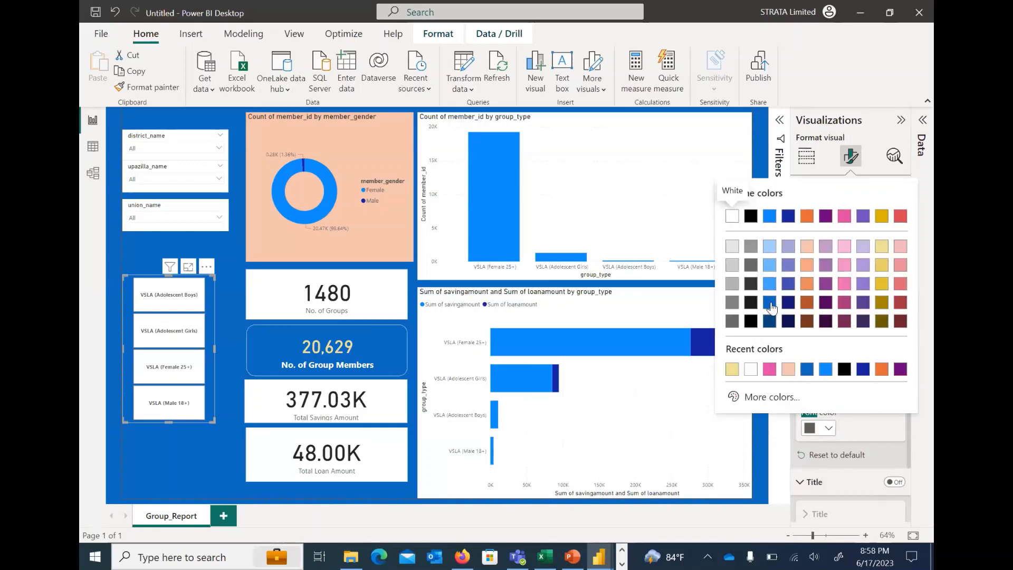
click(770, 303)
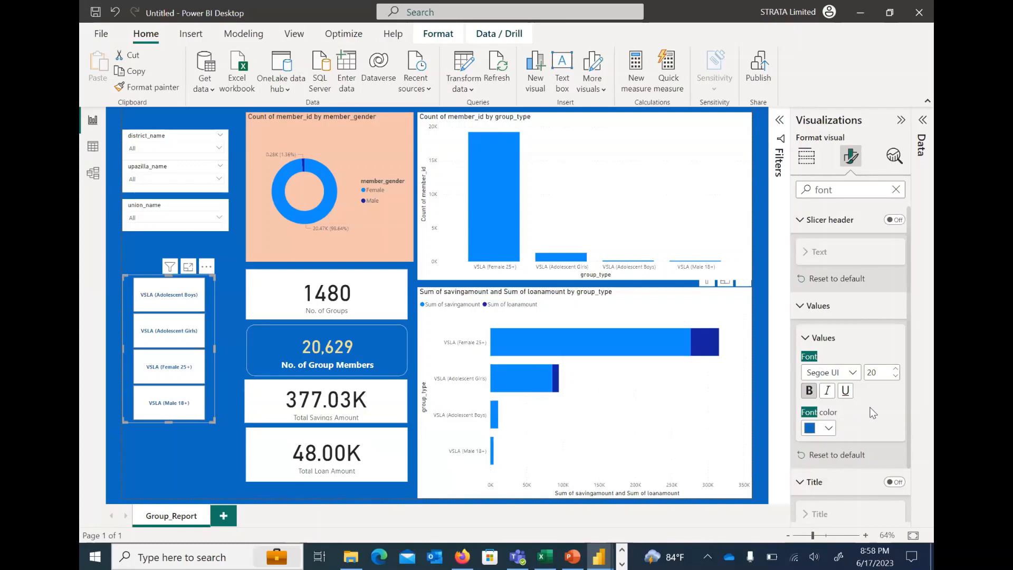
drag(889, 373, 856, 369)
text(30)
click(228, 212)
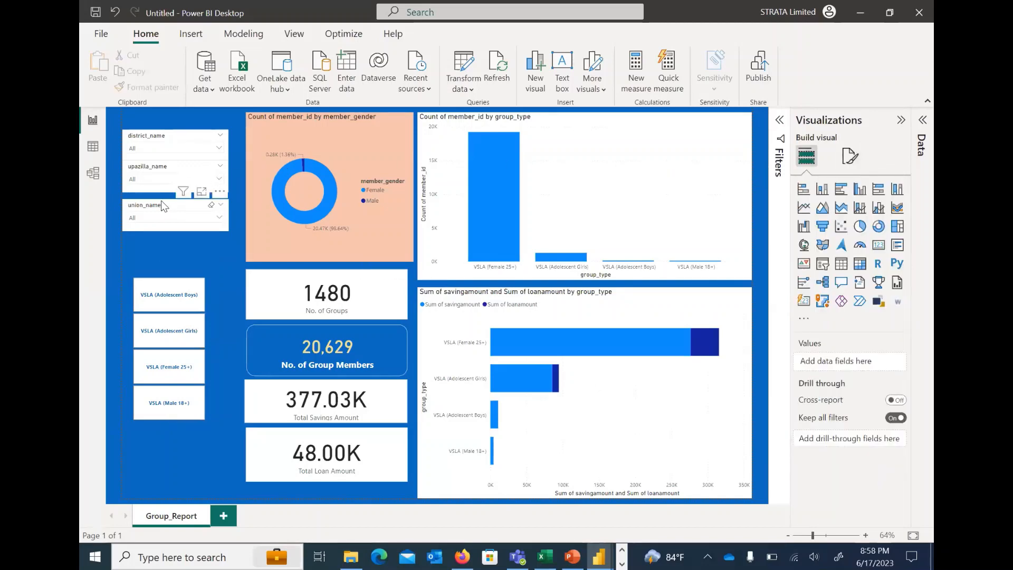
Try a visual border on the union_name slicer, remove it, and turn off the slicer's background
click(177, 220)
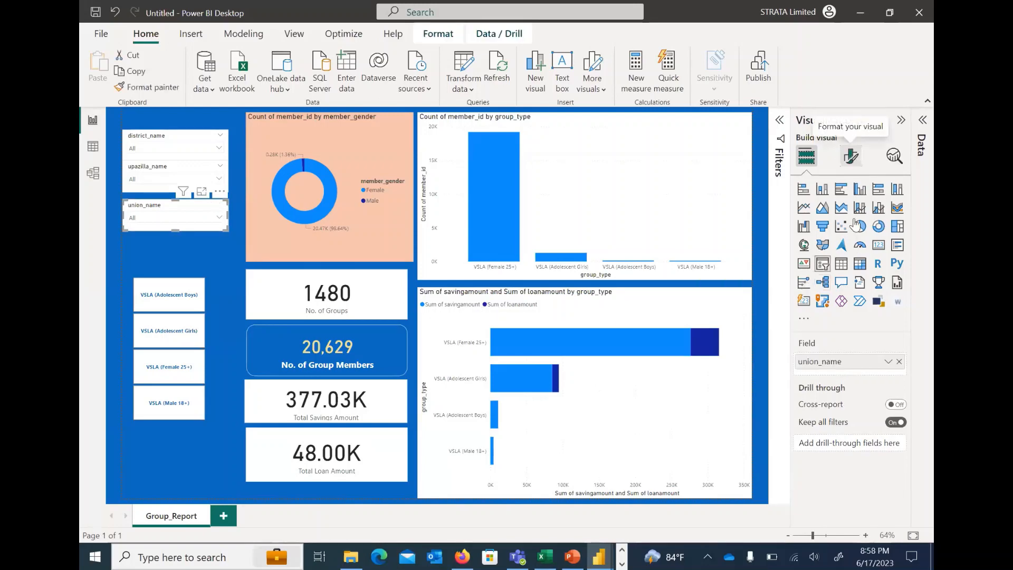
click(851, 157)
click(808, 305)
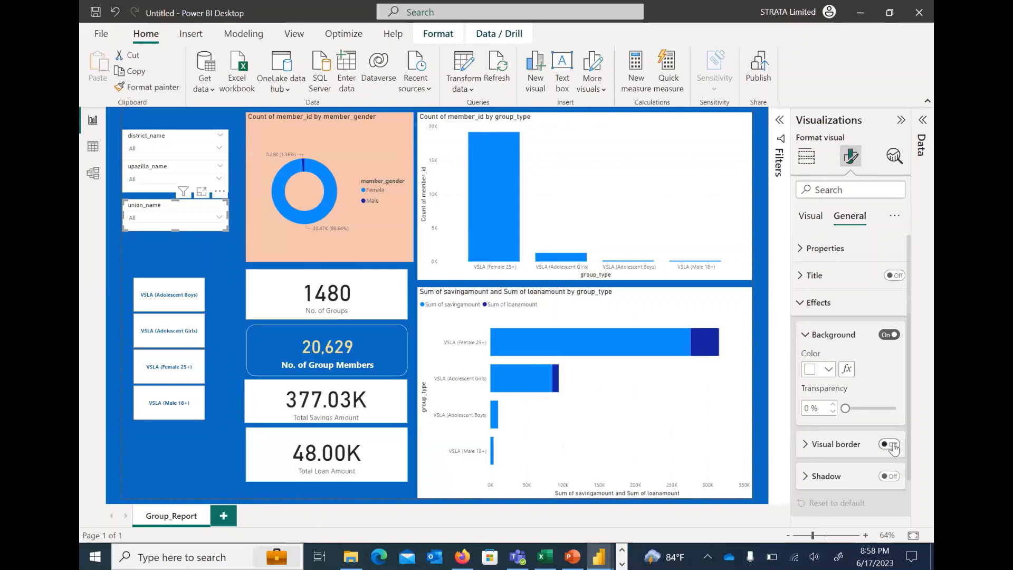
click(890, 444)
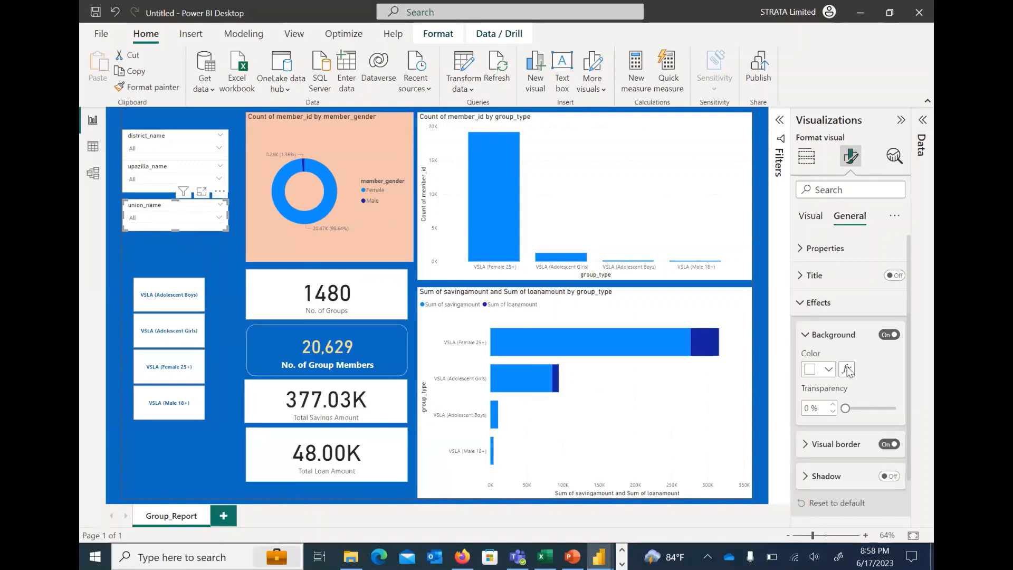
click(889, 444)
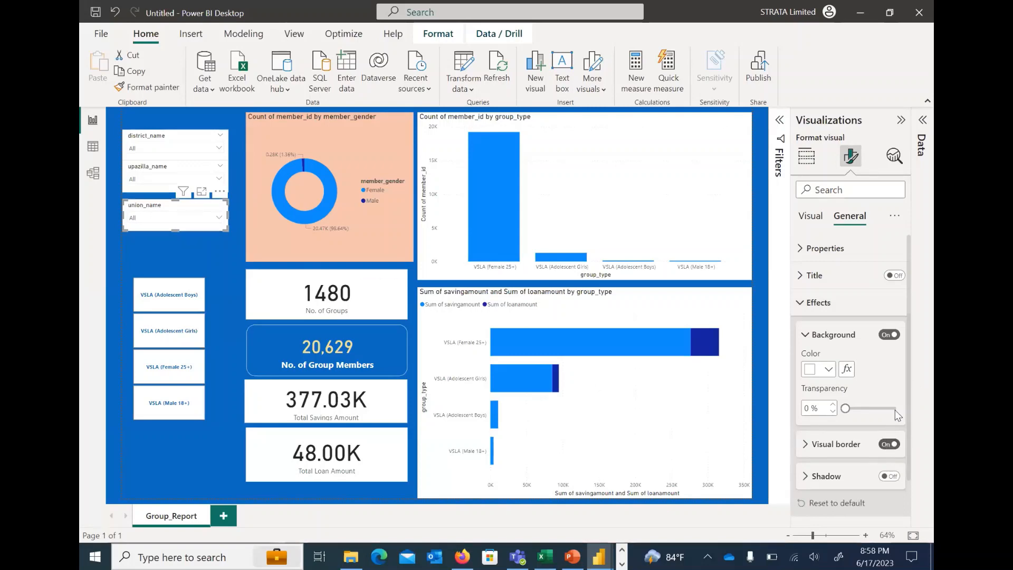
click(887, 335)
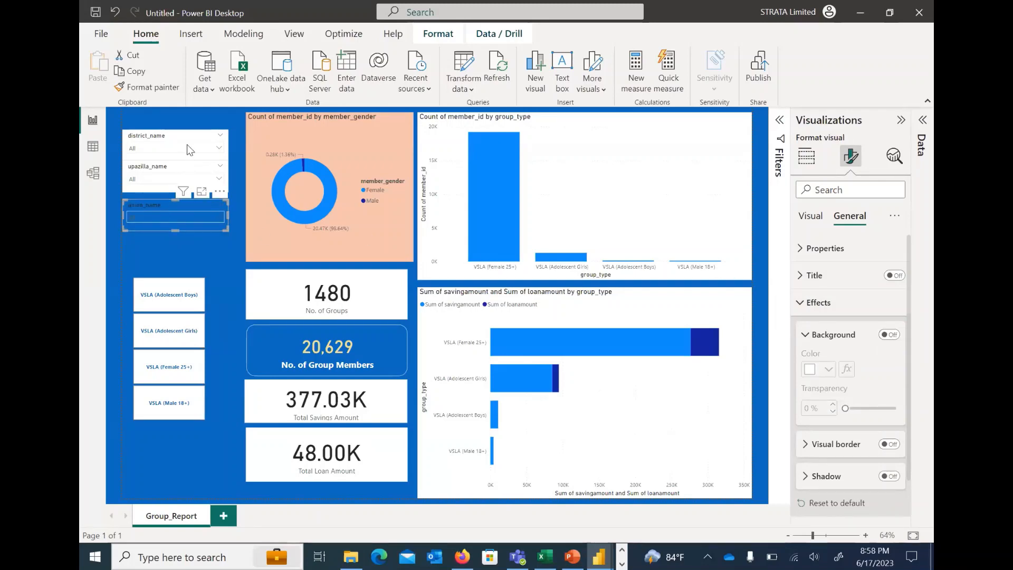
Turn off the backgrounds of the district_name and upazilla_name slicers and deselect them
click(203, 146)
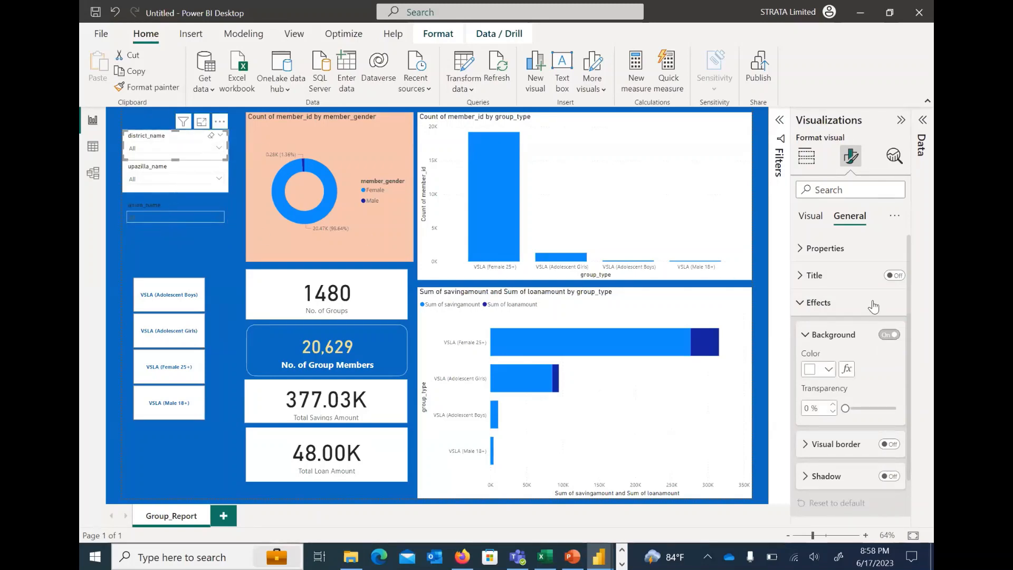
click(888, 334)
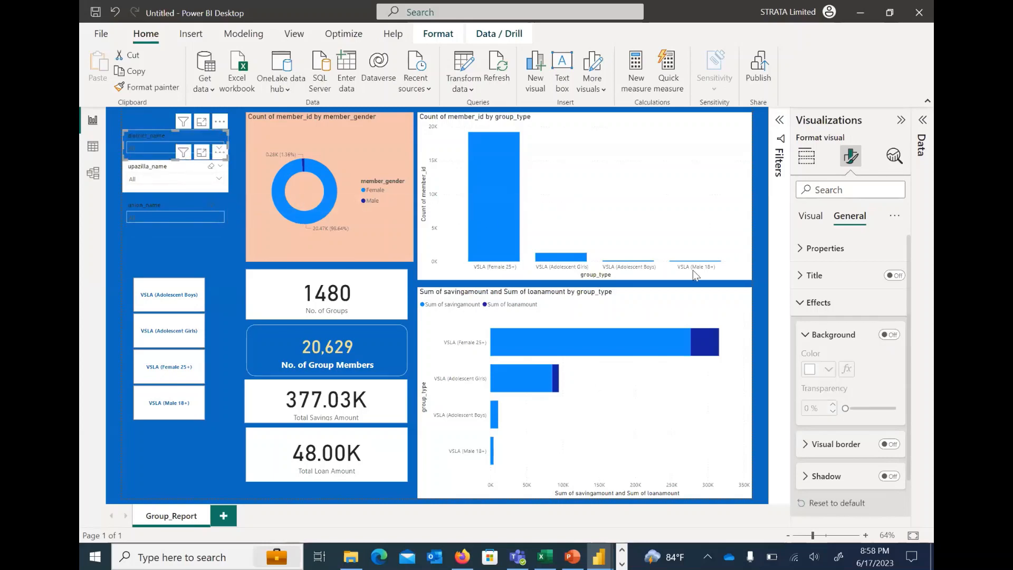
click(174, 177)
click(889, 335)
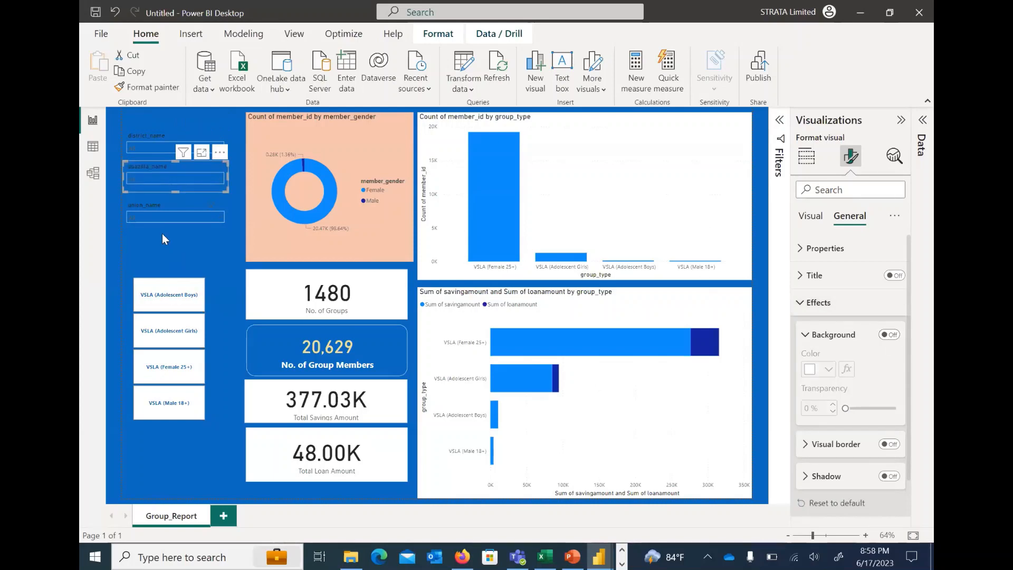
click(163, 246)
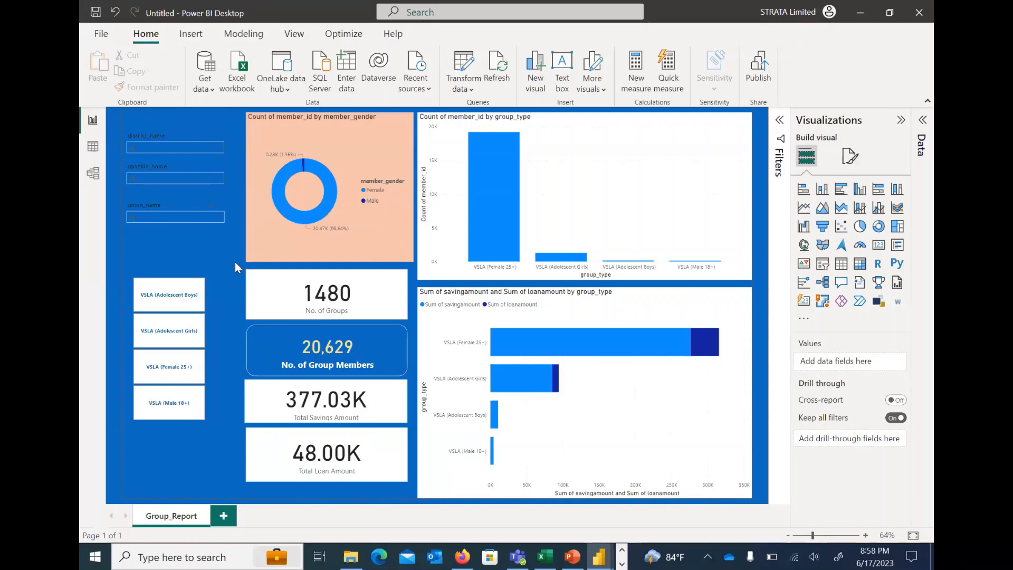
Find the title settings of the Count of member_id by group_type column chart by searching its format options for "title"
click(442, 120)
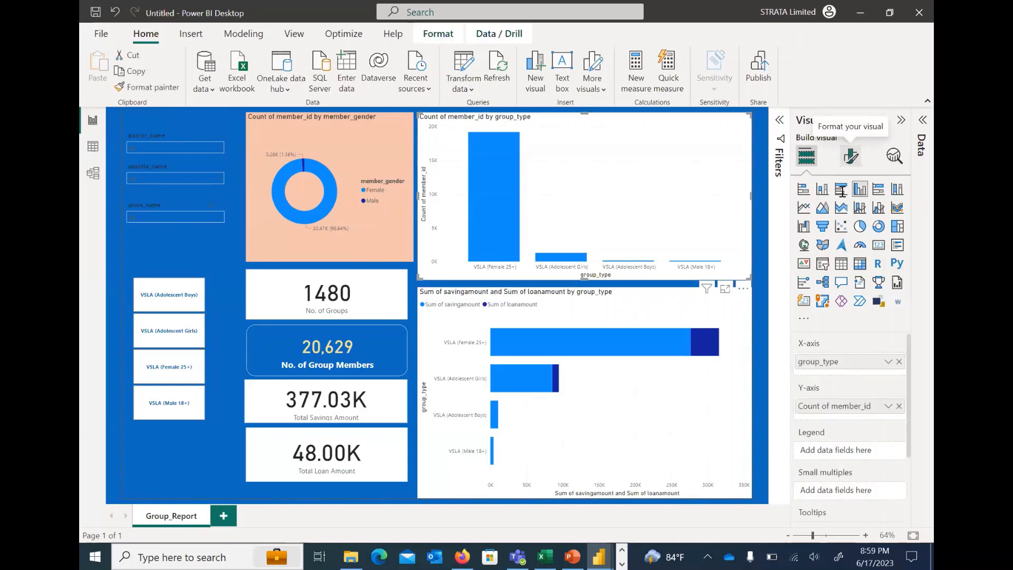
click(850, 156)
click(842, 190)
text(t)
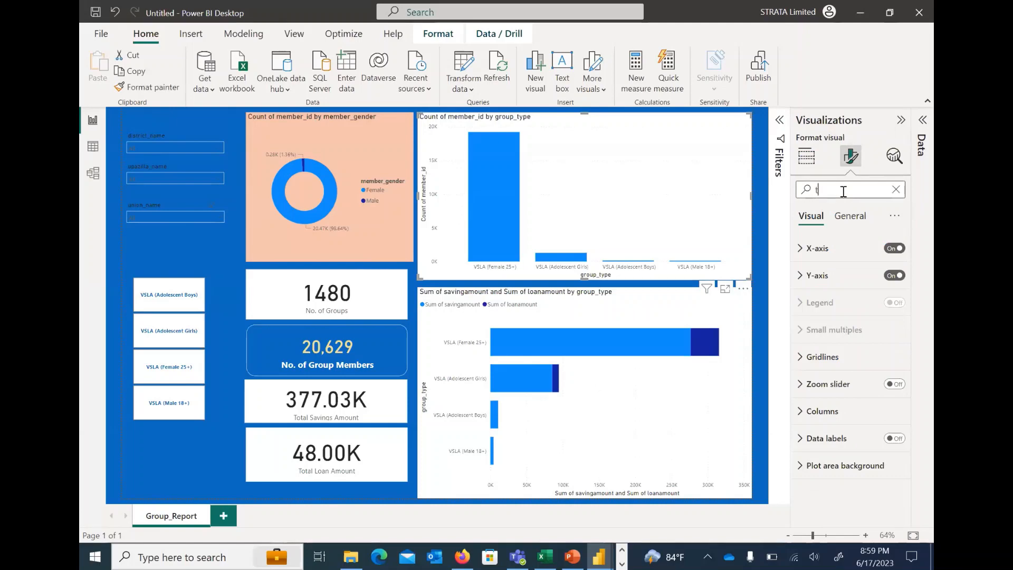
text(itle)
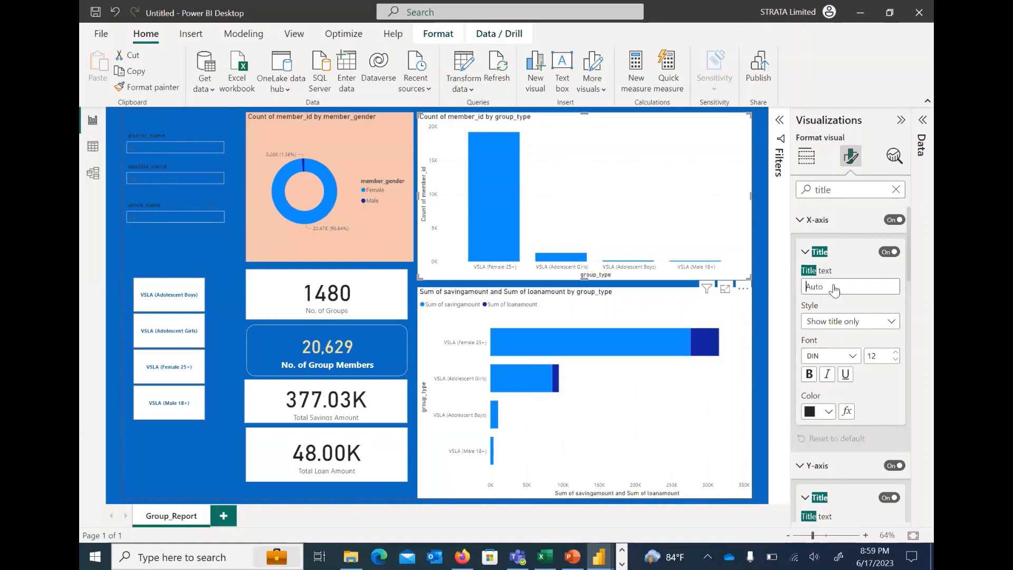
Set the column chart's X-axis title to "No. of Group Members by Group Type"
text(No. of Group Mem)
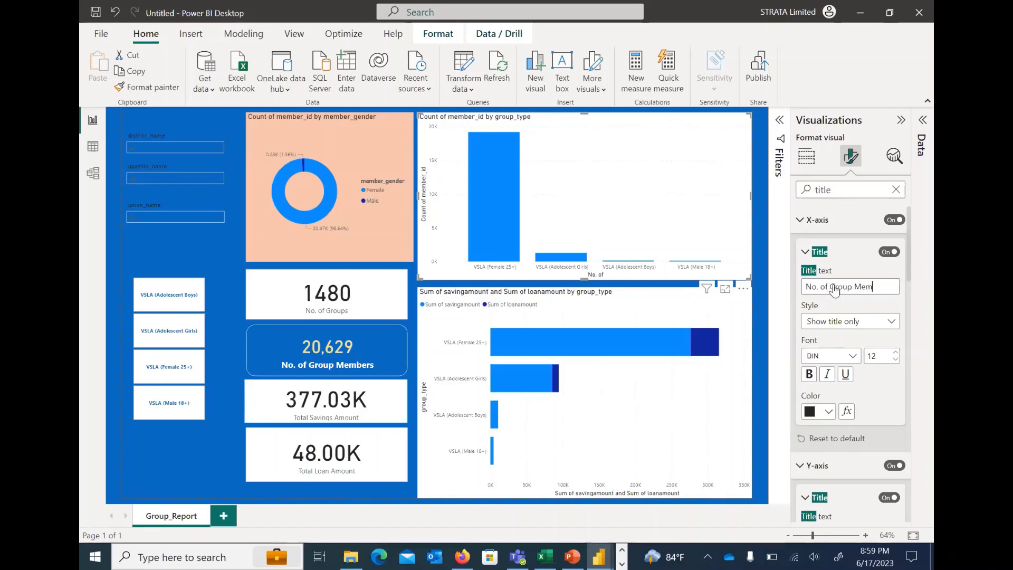
text(bers by)
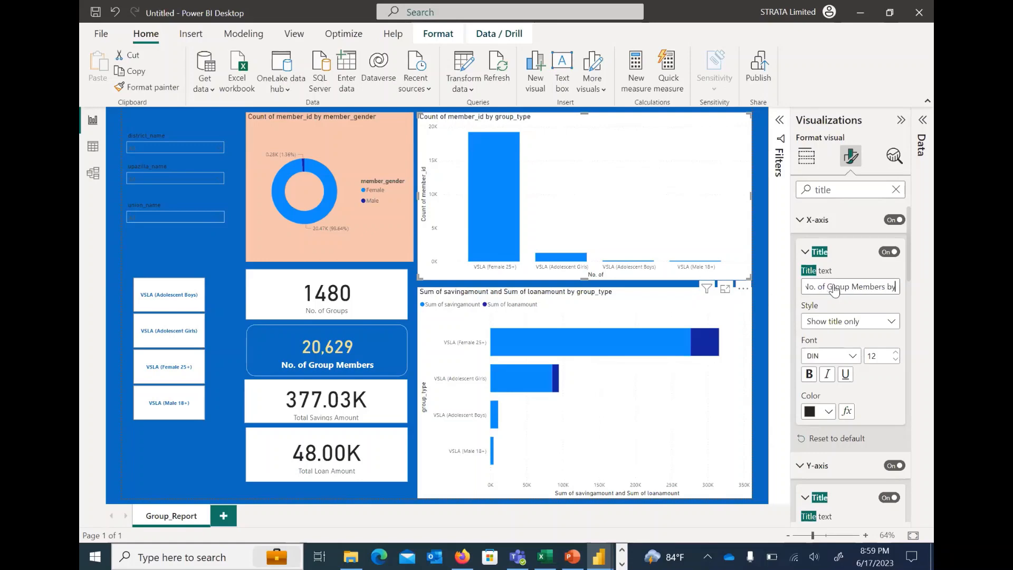
text( Grou)
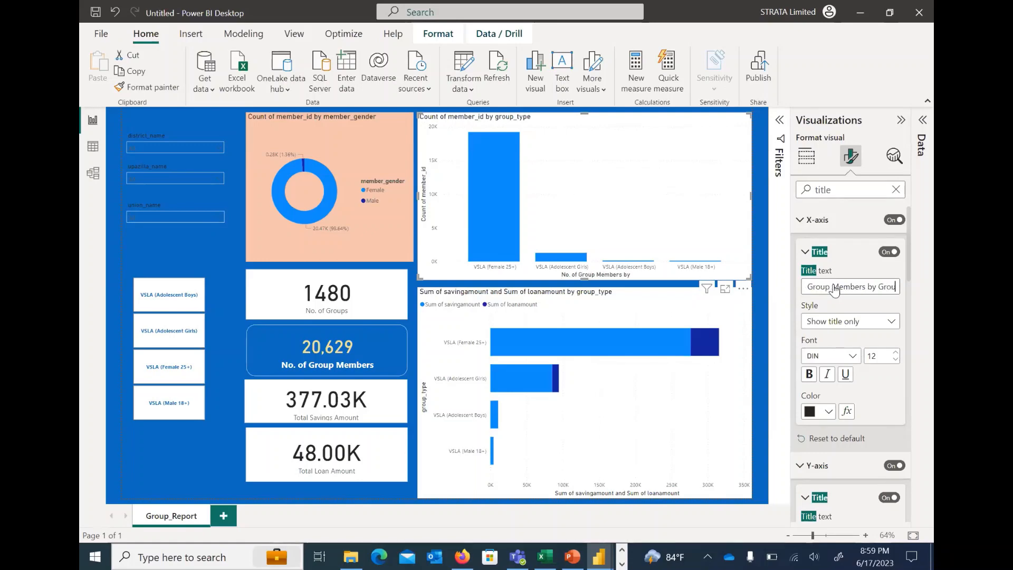
text(p Type)
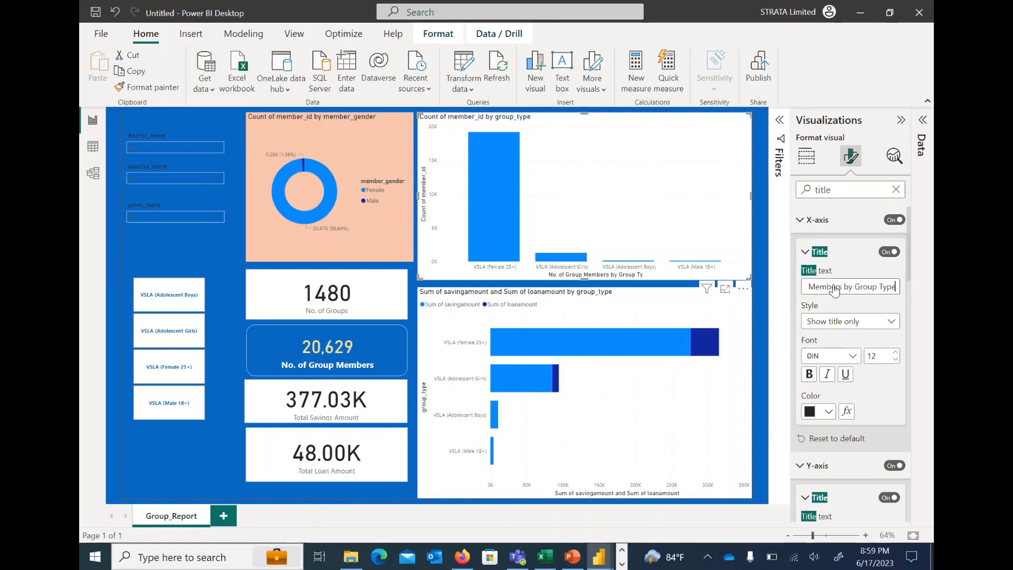
click(855, 263)
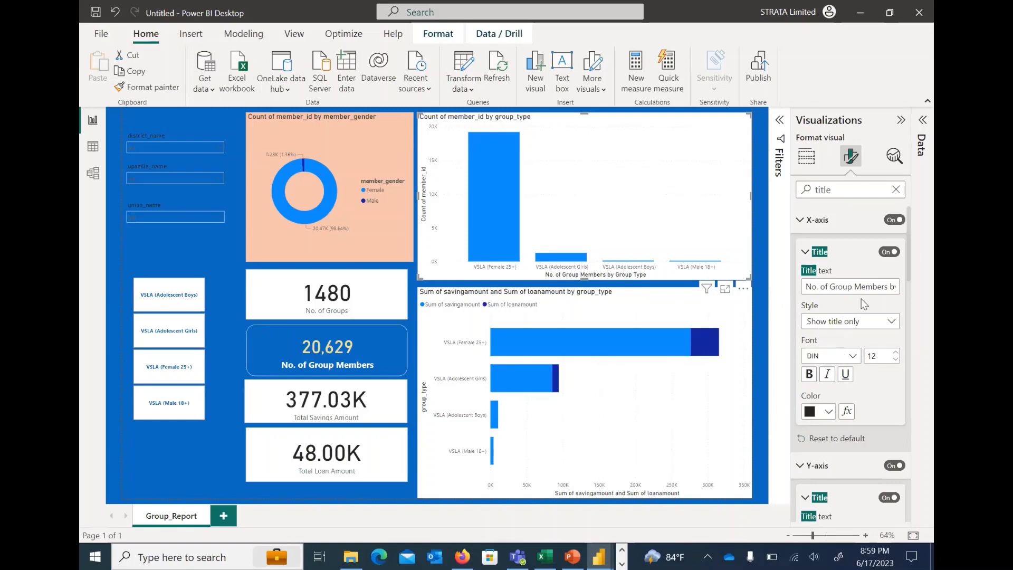
Replace the column chart's X-axis title text with "Group Type"
click(868, 286)
key(ctrl+a)
key(ctrl+c)
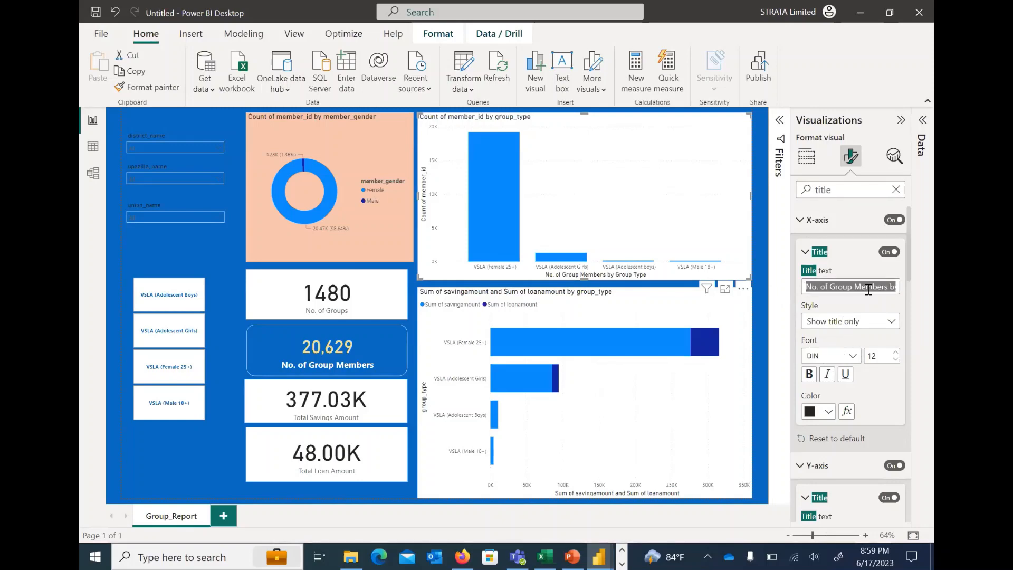
key(BackSpace)
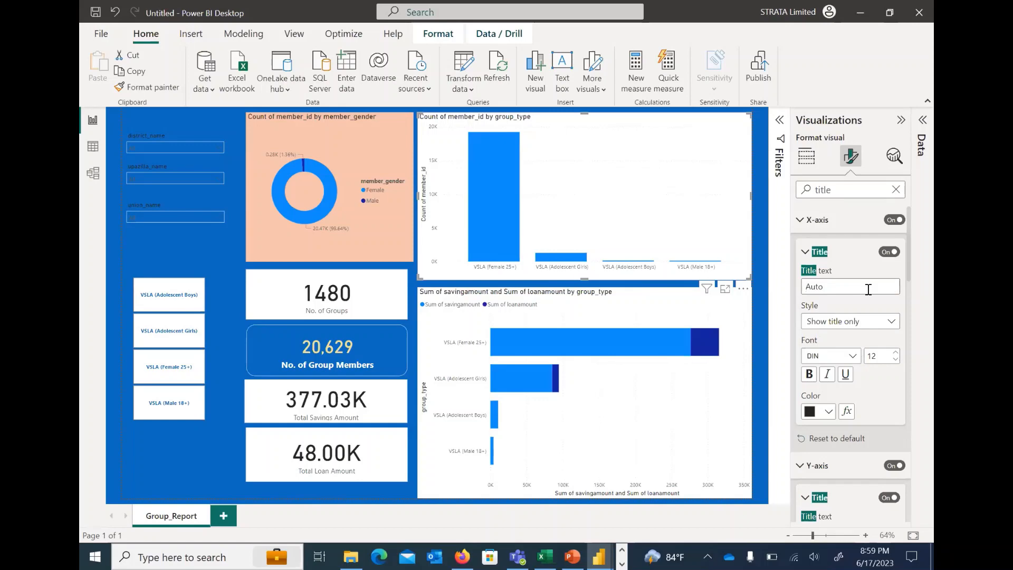
text(Group Type)
Set the column chart's Y-axis title to "No. of Members" and collapse its title settings
scroll(866, 320, down, 3)
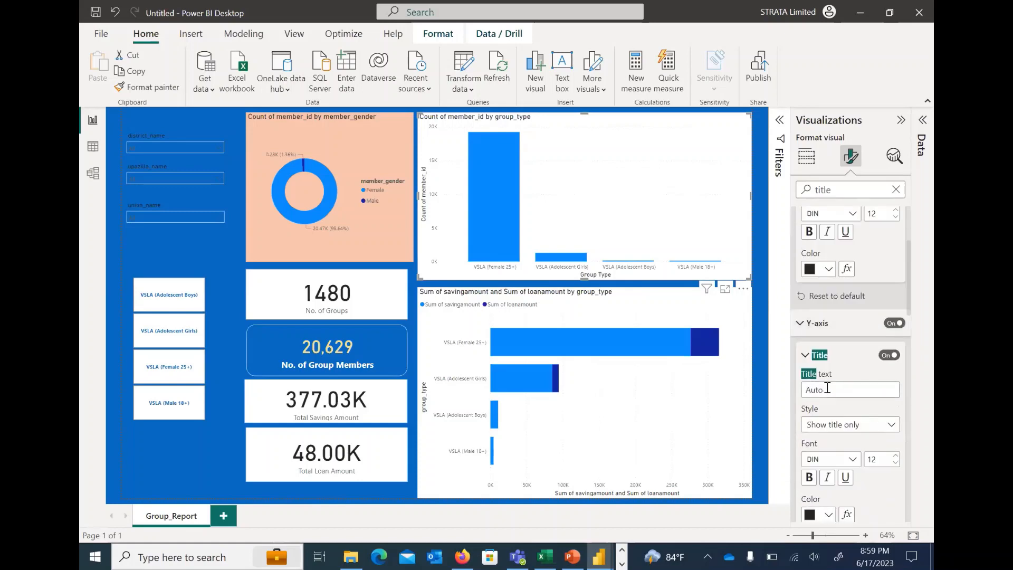
click(827, 388)
text(N)
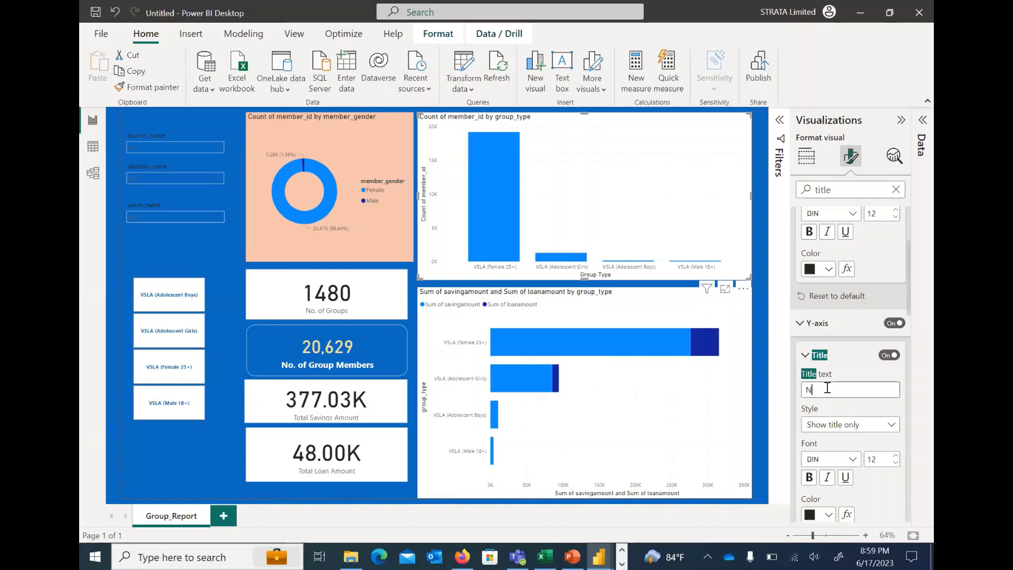
text(o. o)
text(f Members)
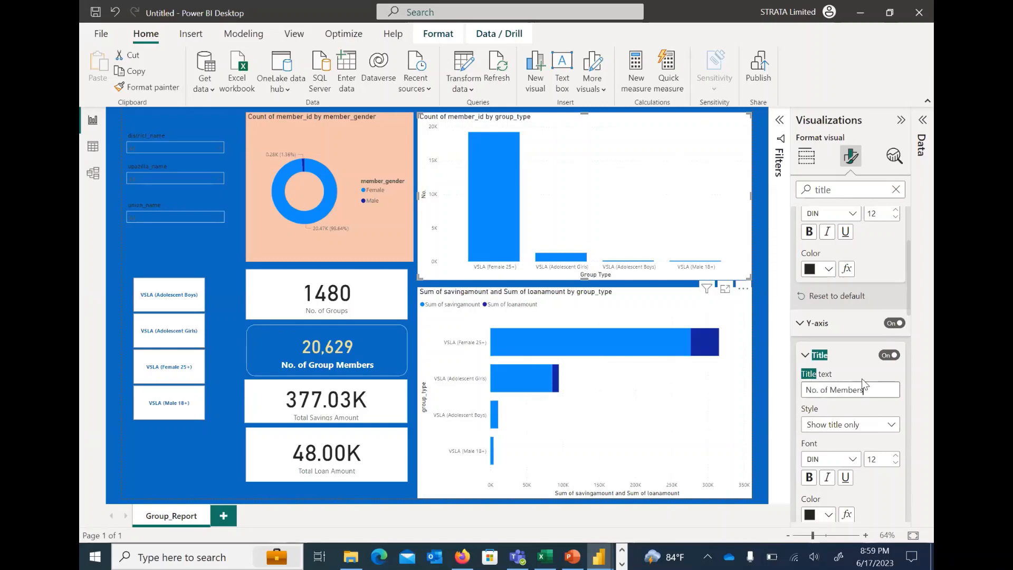
click(849, 366)
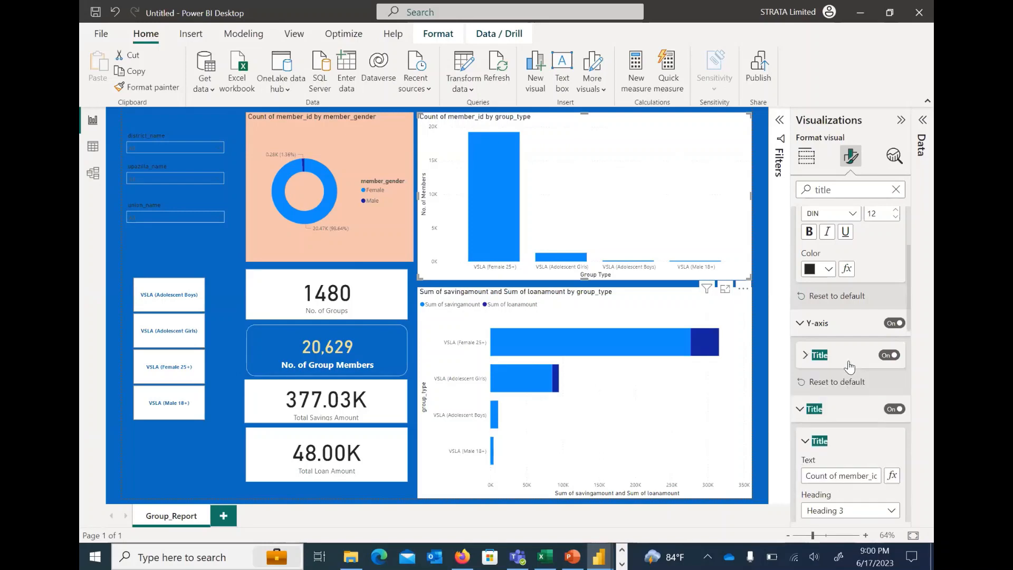
Replace the column chart's main title text with "No. of Group Members by Group Type"
scroll(853, 412, down, 1)
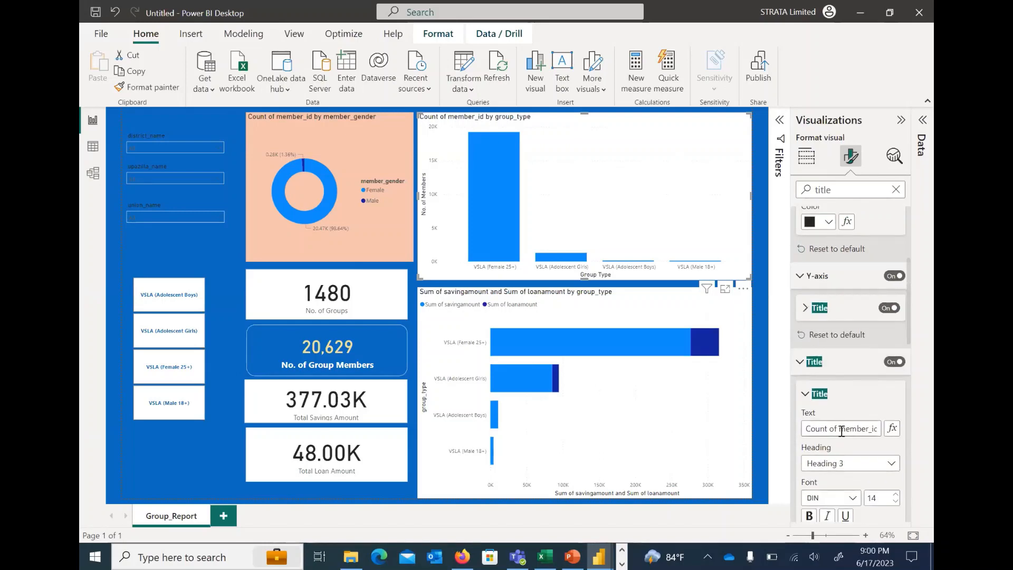
click(842, 428)
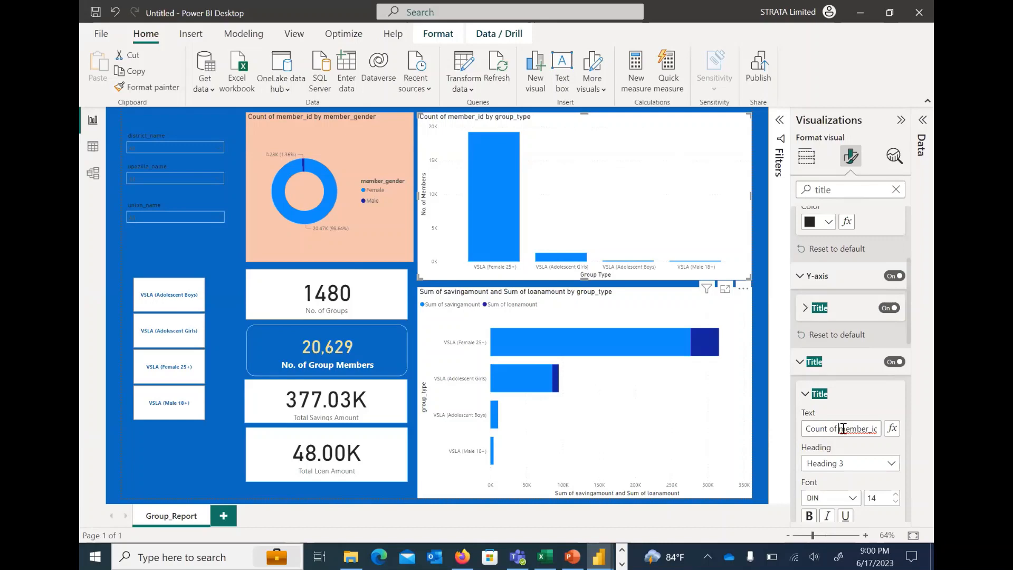
key(ctrl+a)
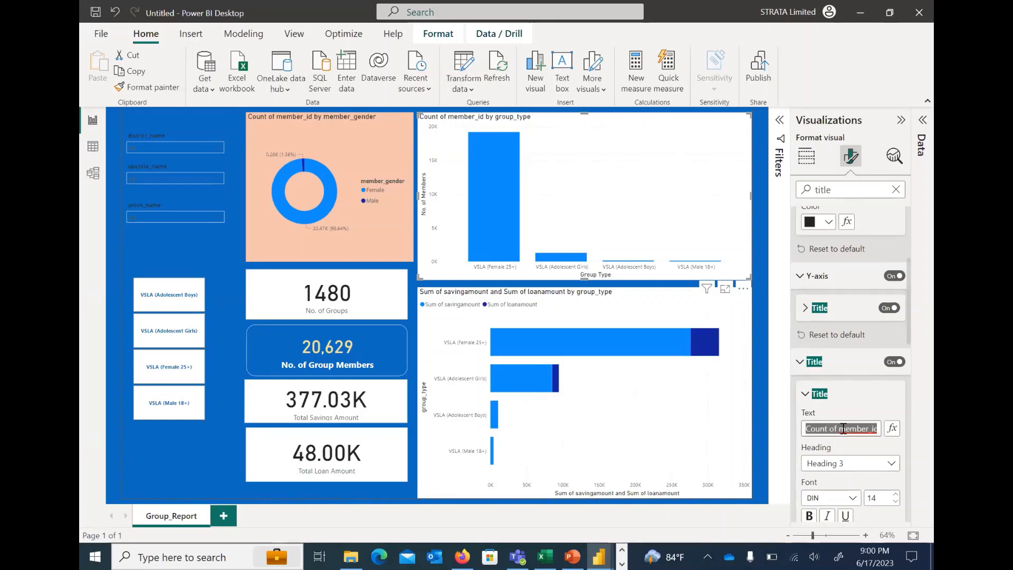
key(ctrl+v)
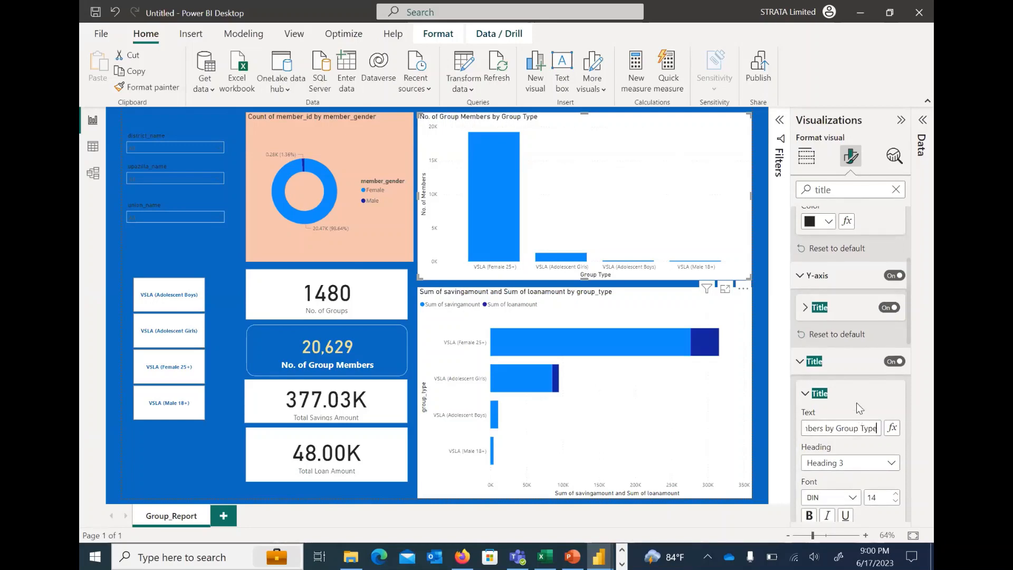
click(861, 406)
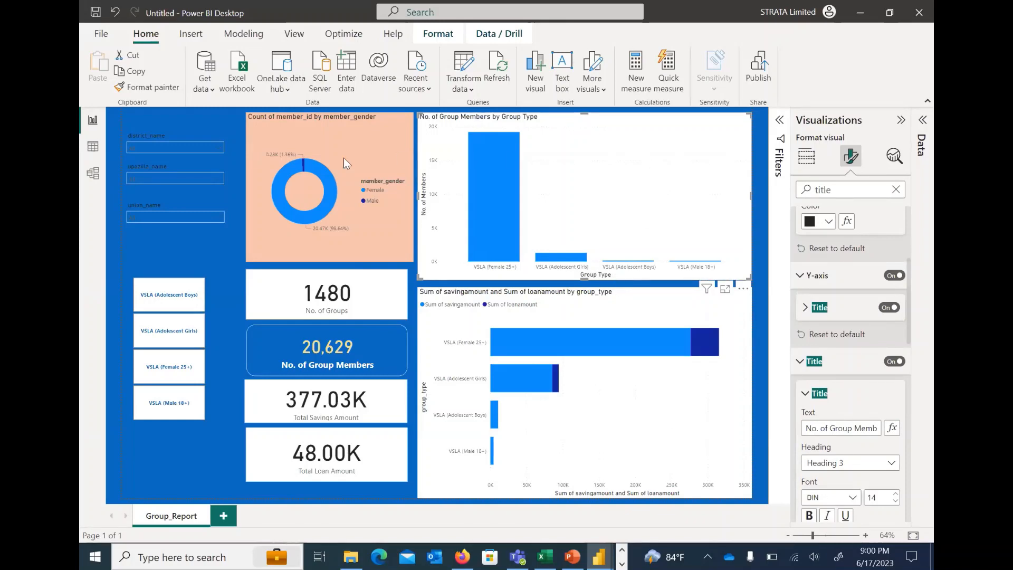
Save the report as a Power BI file named Group_Dashboard_Training in the Power BI Training folder
click(221, 112)
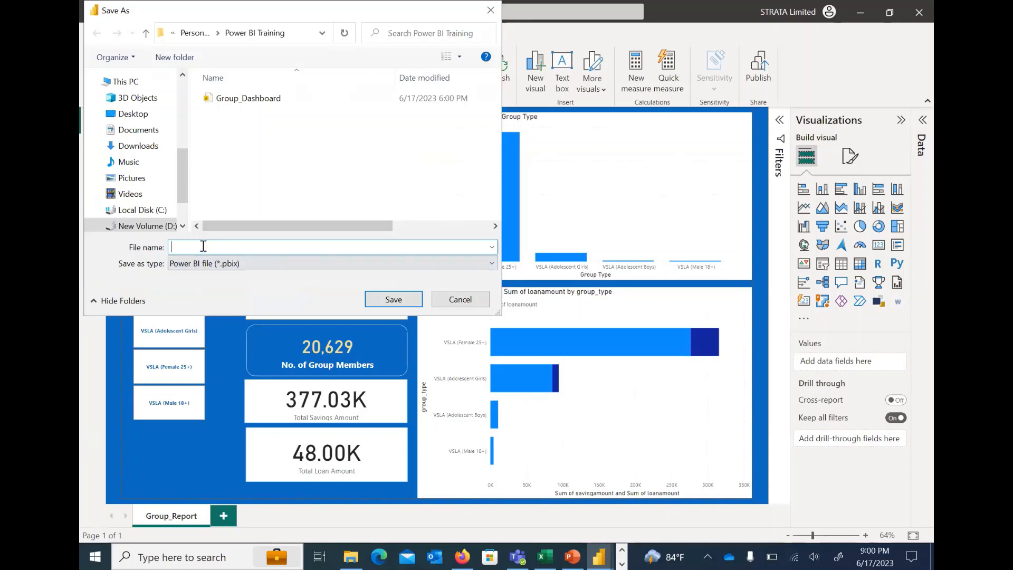
text(Group)
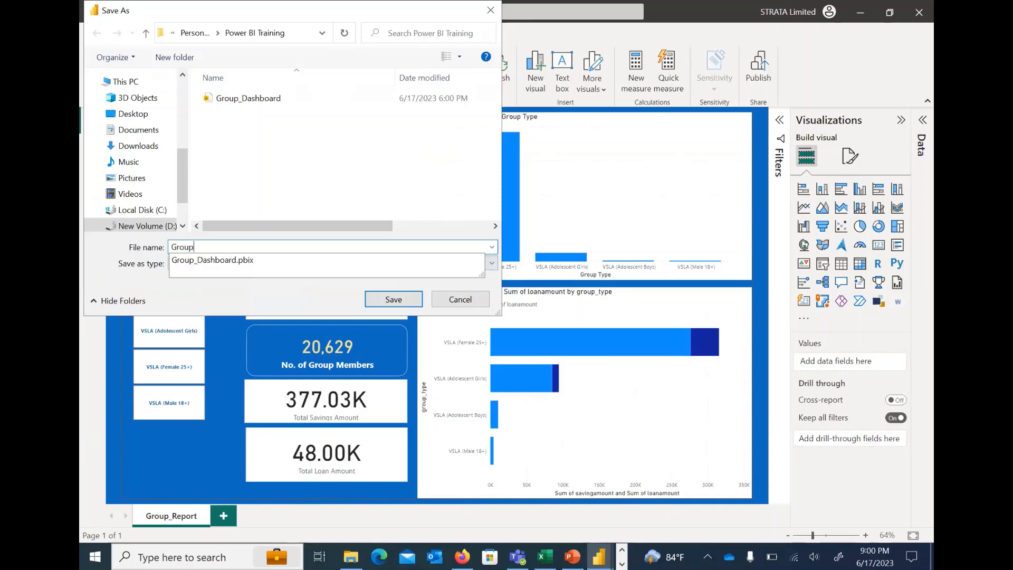
text(_Dashboar)
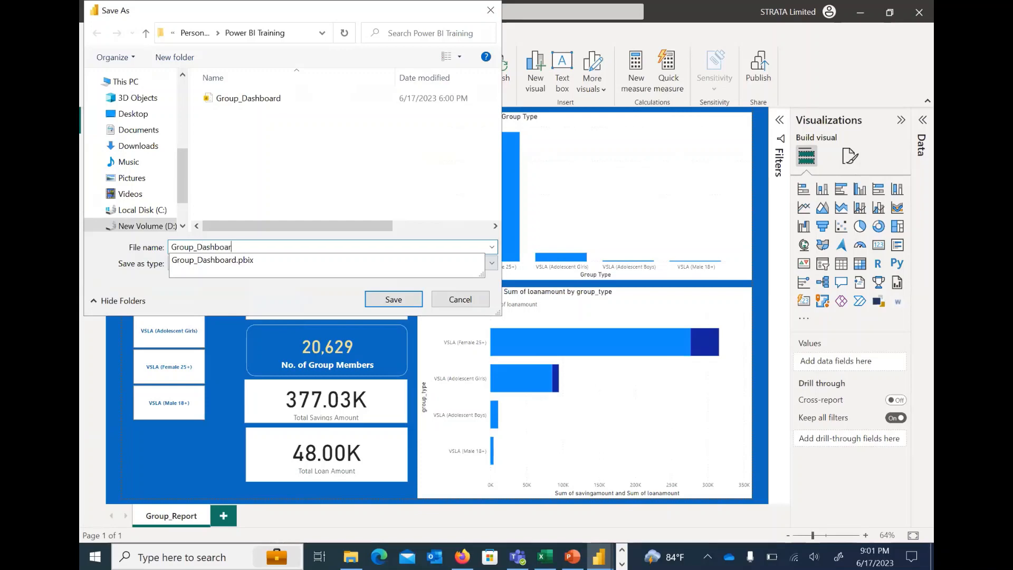
text(d_Training)
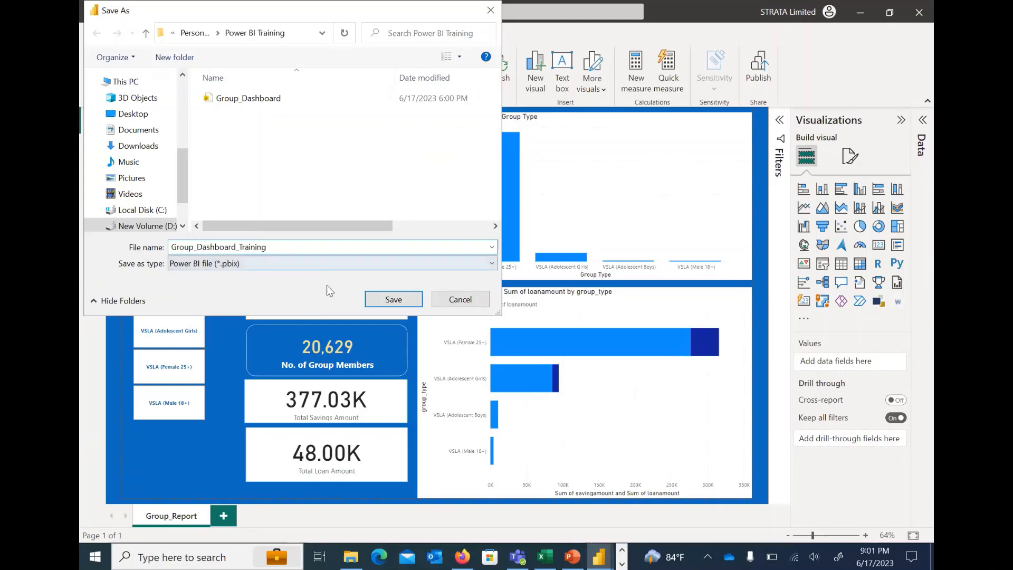
click(393, 299)
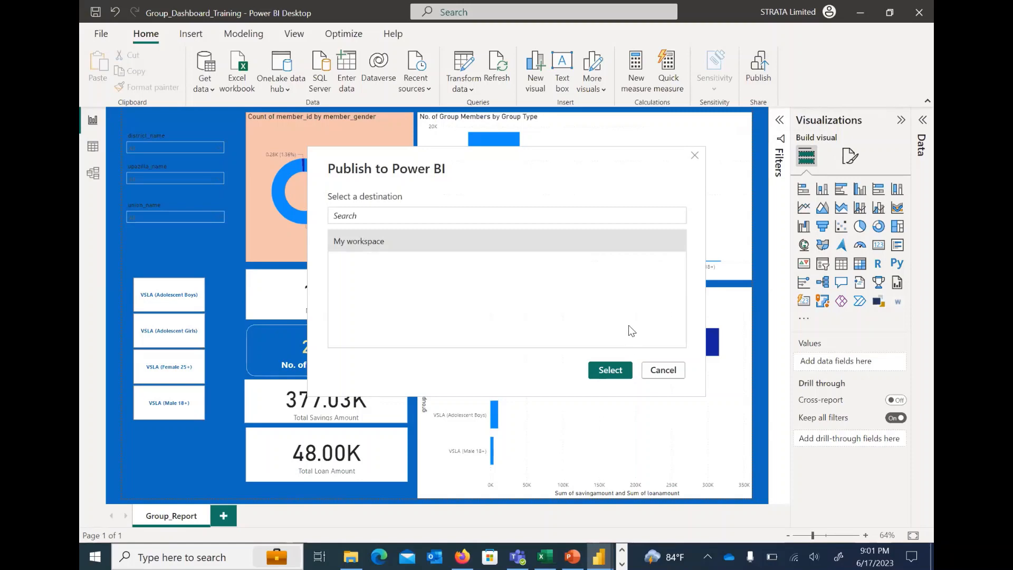
Cancel the open publish dialog and check which account is signed in
click(663, 370)
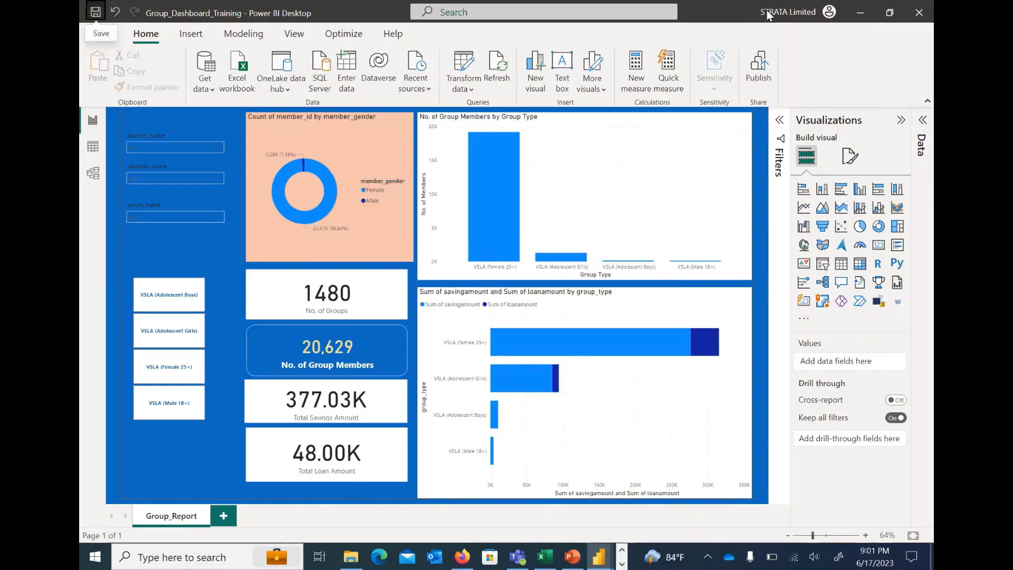
click(829, 14)
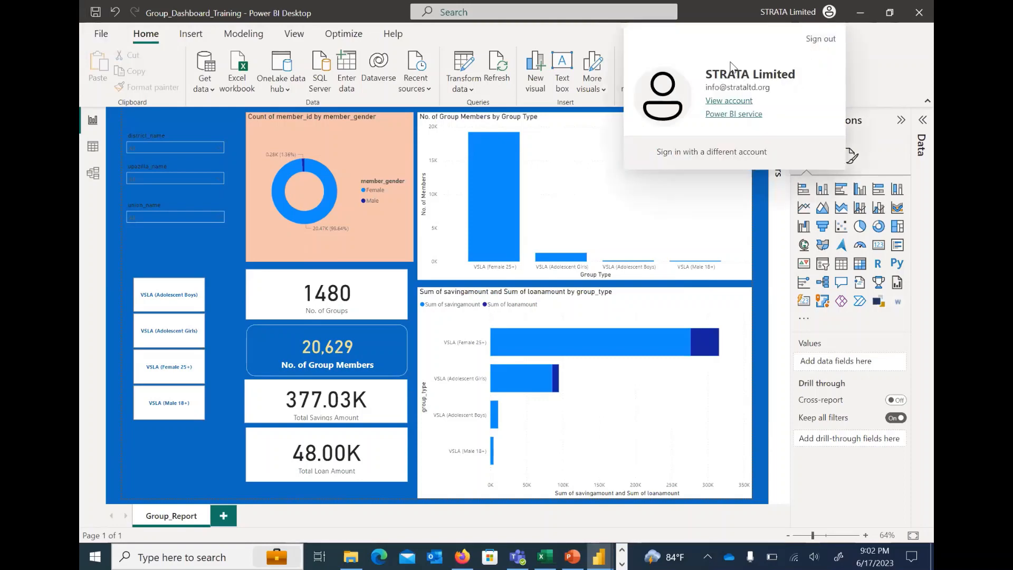
click(711, 11)
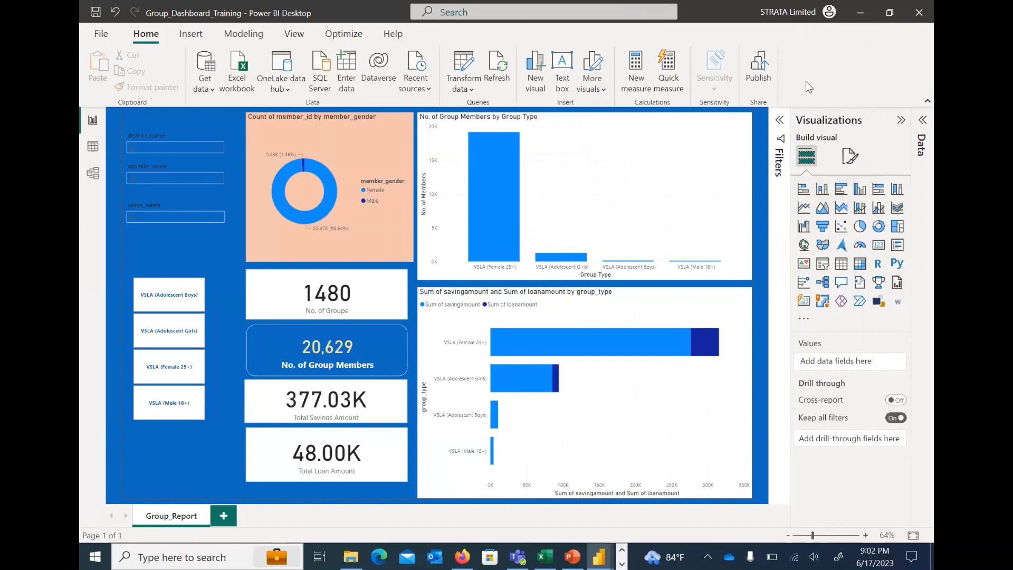
Publish the report to My workspace in the Power BI service and dismiss the publishing message
click(758, 78)
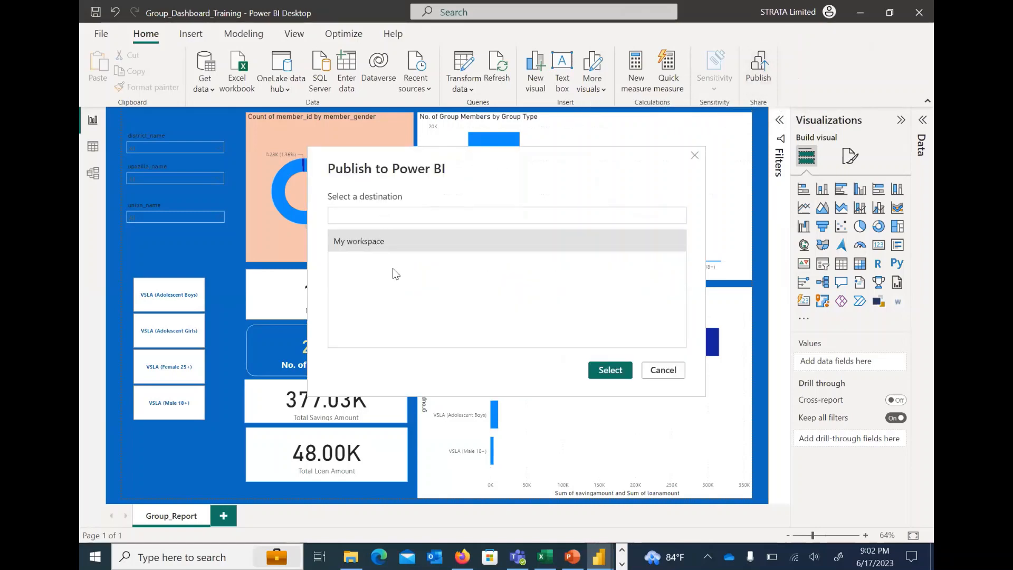
click(367, 242)
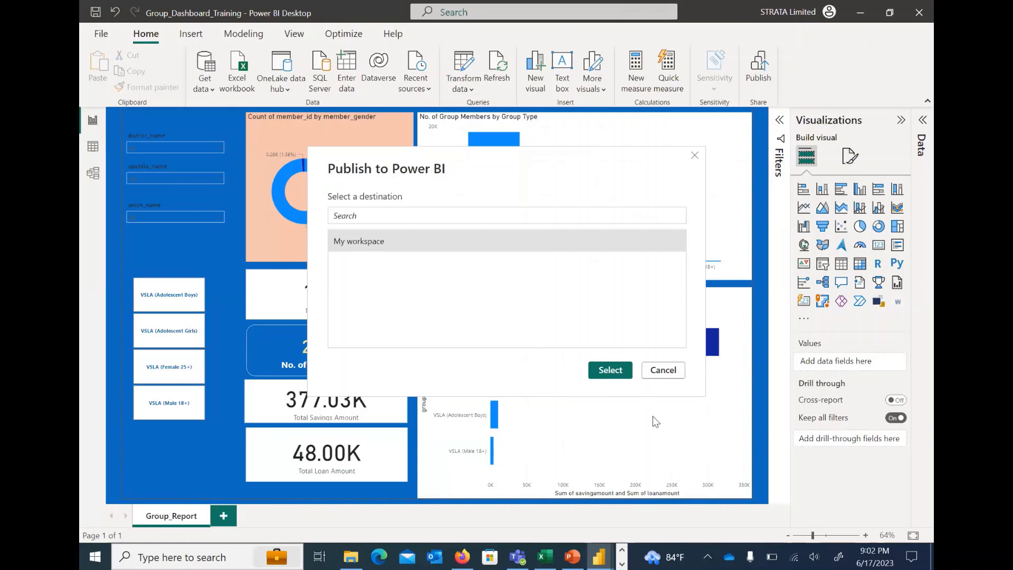
click(612, 370)
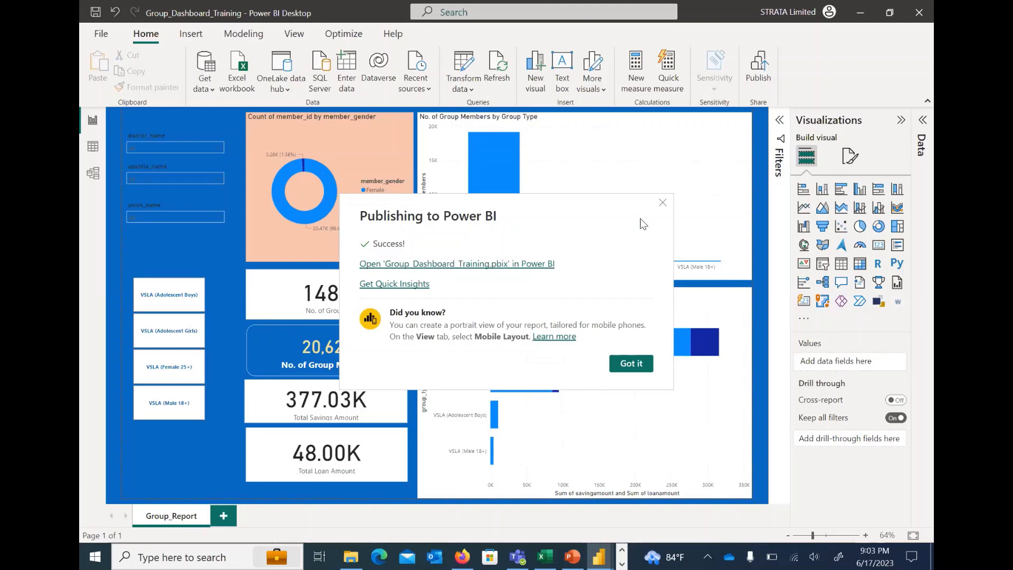
click(632, 364)
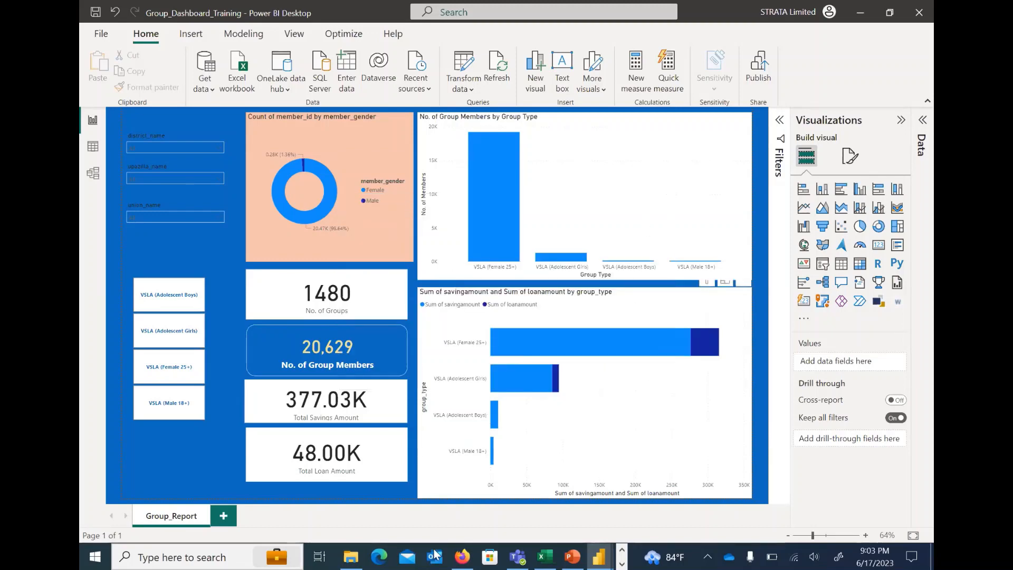
In Firefox, search the web for "power bi online login" and open the Power BI Sign in result
click(462, 554)
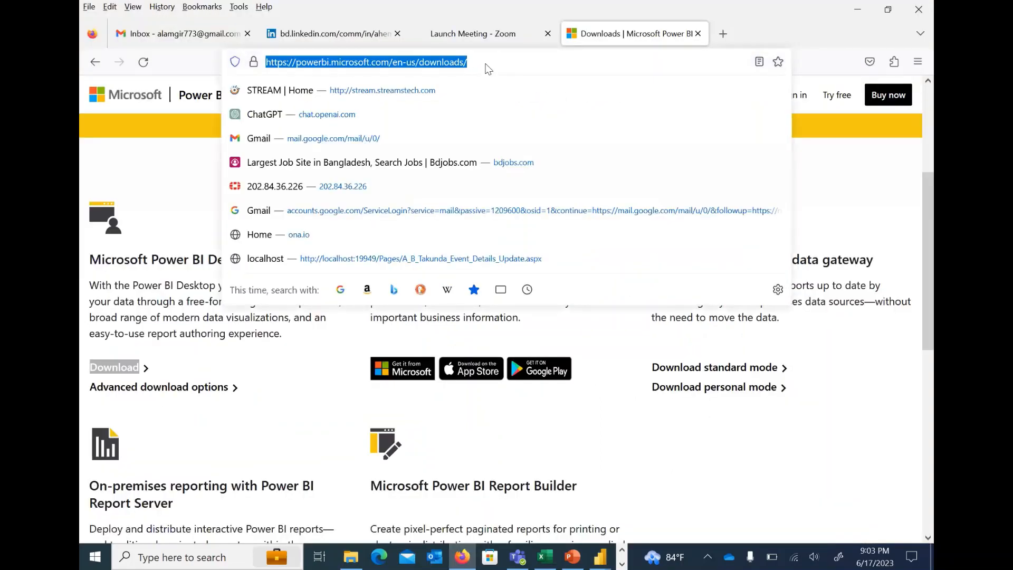
text(power bi )
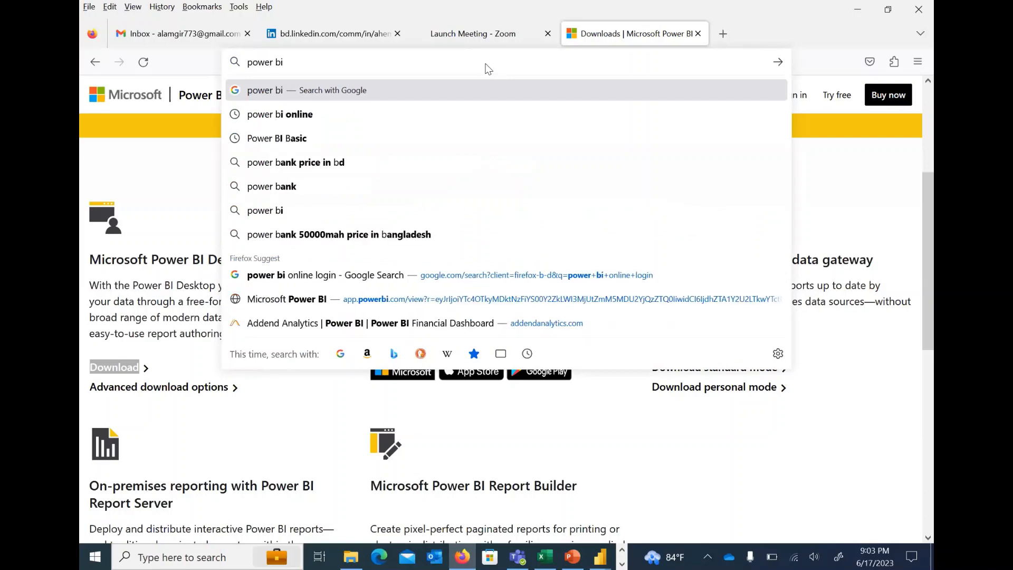
text(login)
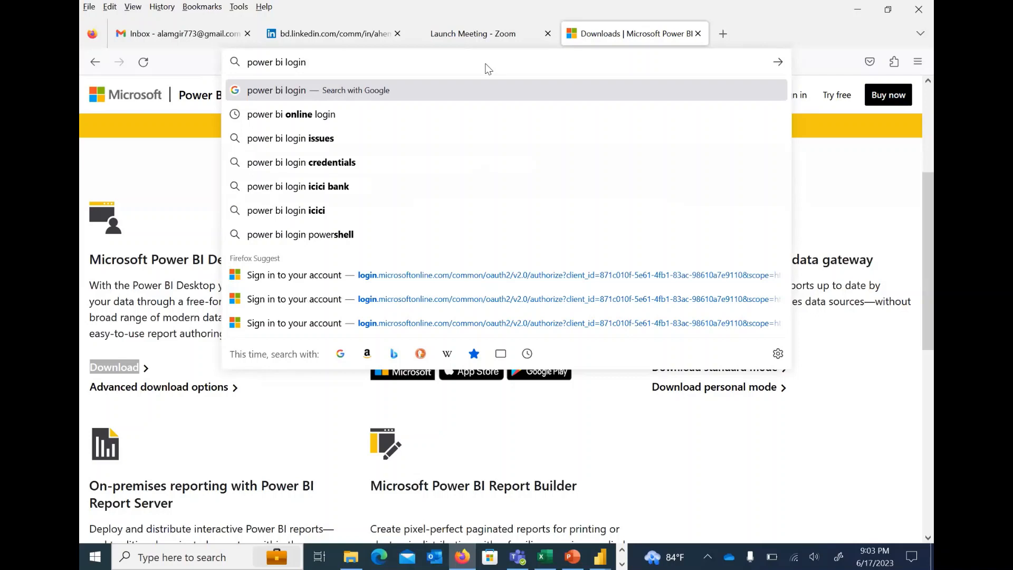
key(Down)
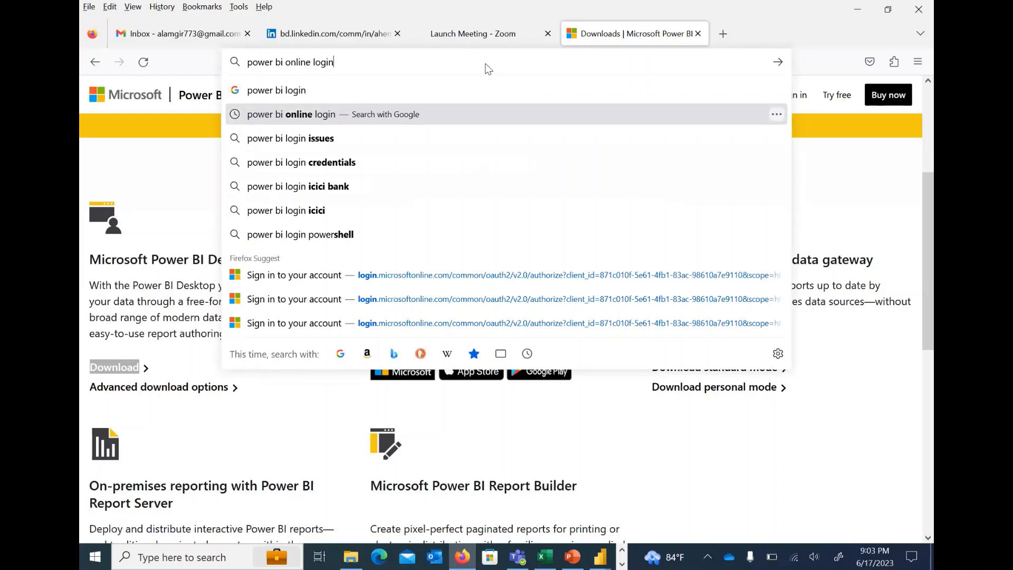
key(Return)
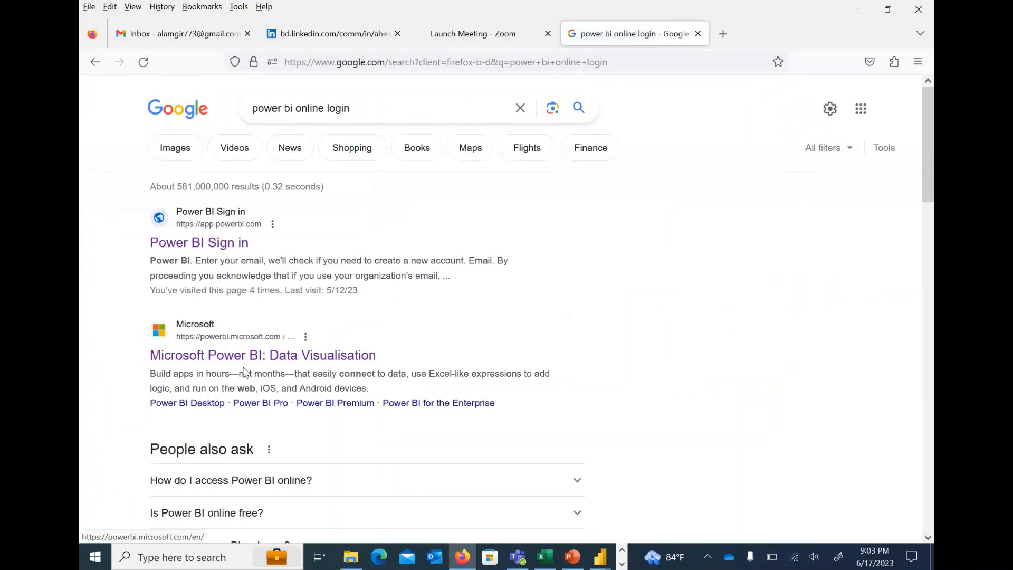
click(220, 246)
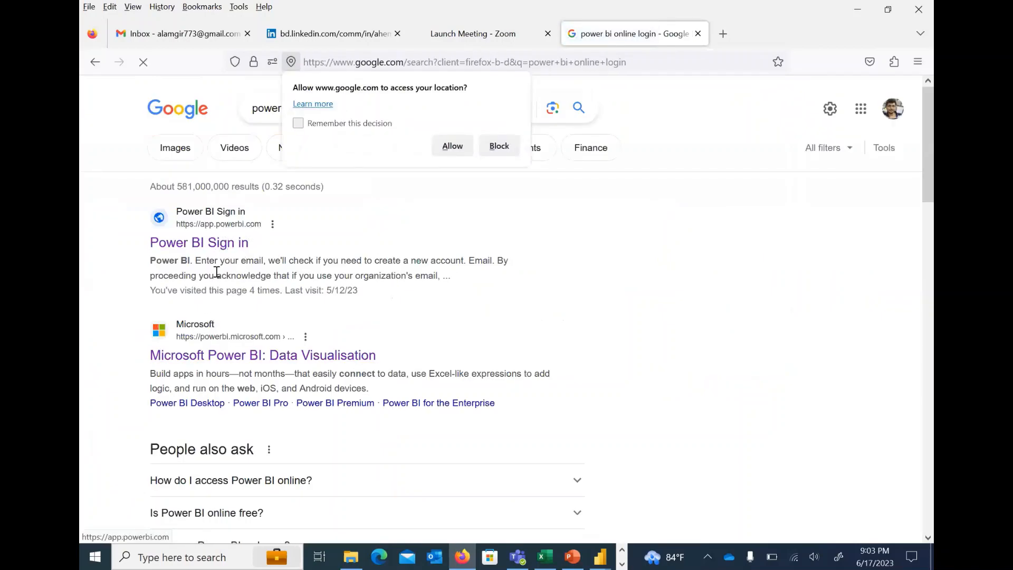
click(217, 248)
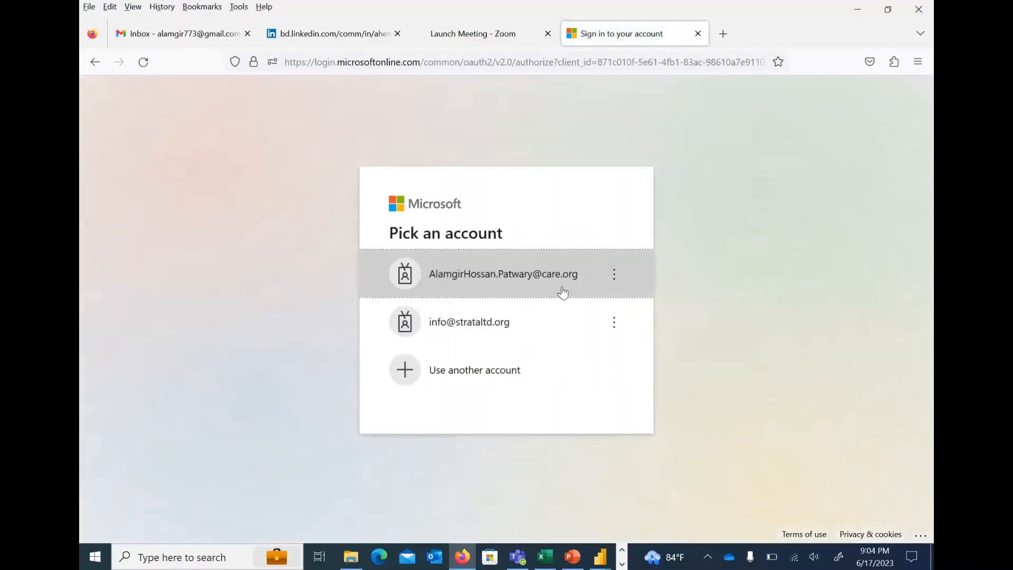
Pick the STRATA organisation account for the Power BI sign-in and enter the account password
click(469, 332)
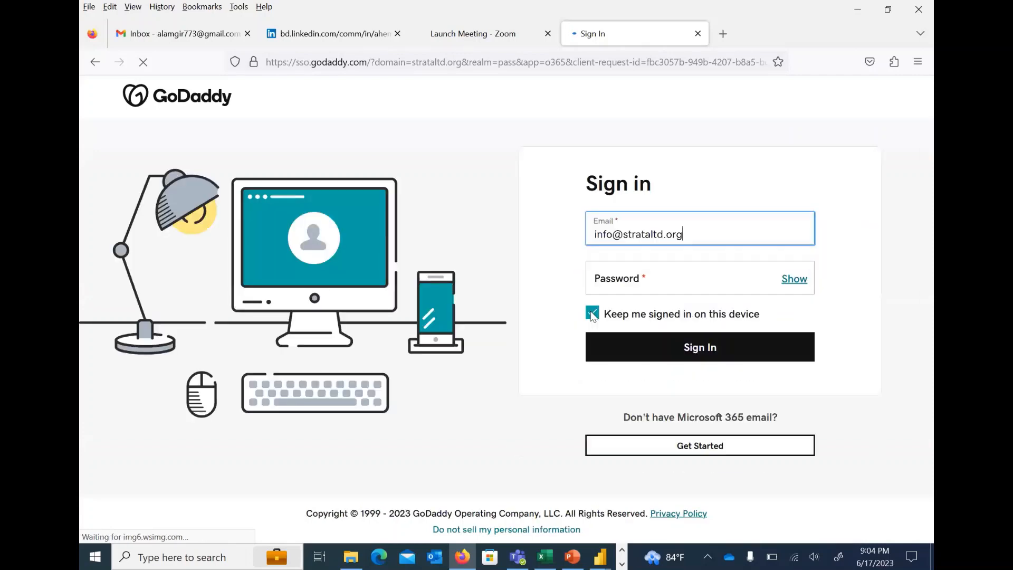
click(650, 340)
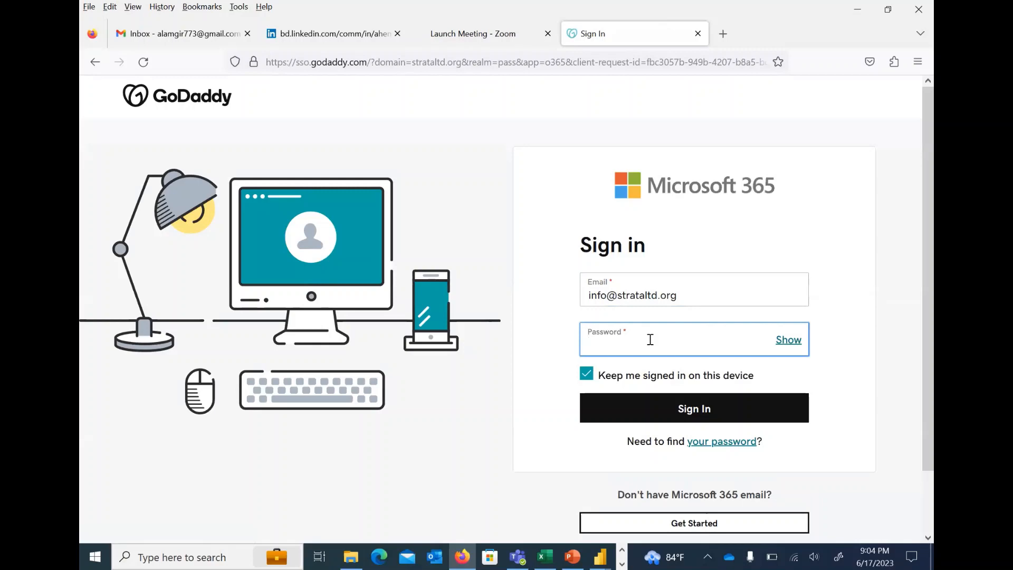
text(********)
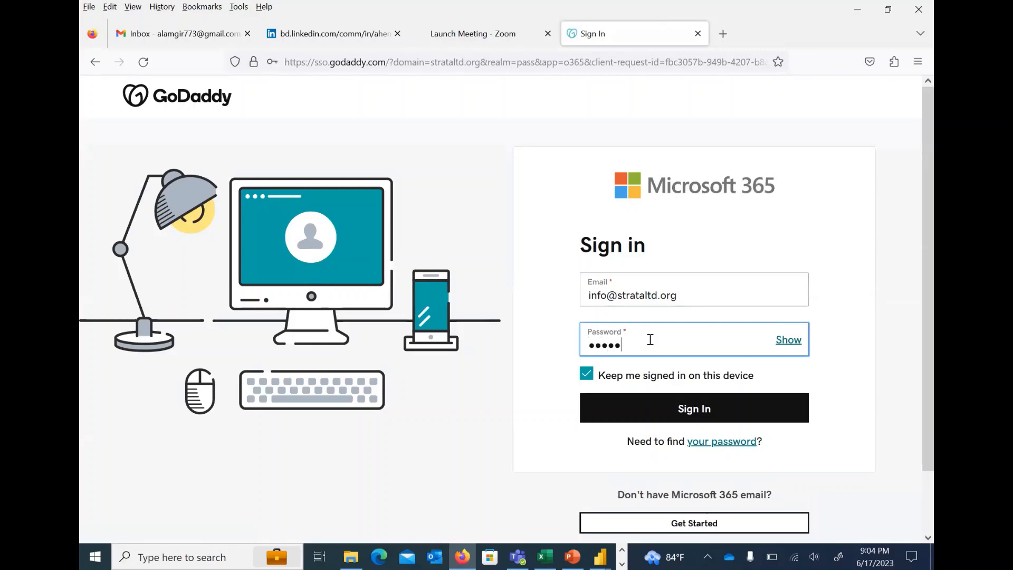
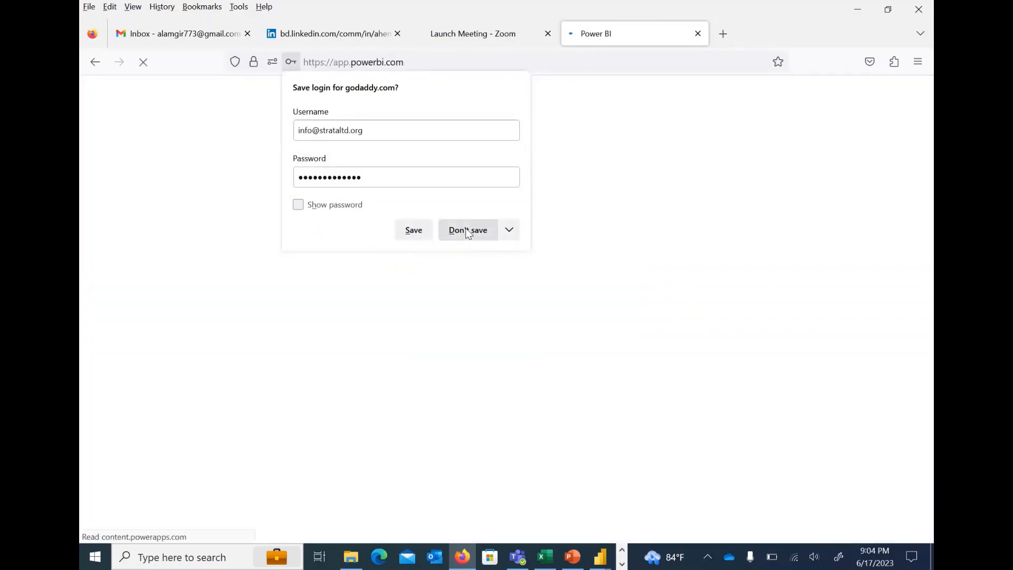
Decline saving the login in the browser and dismiss the feedback survey request
click(465, 231)
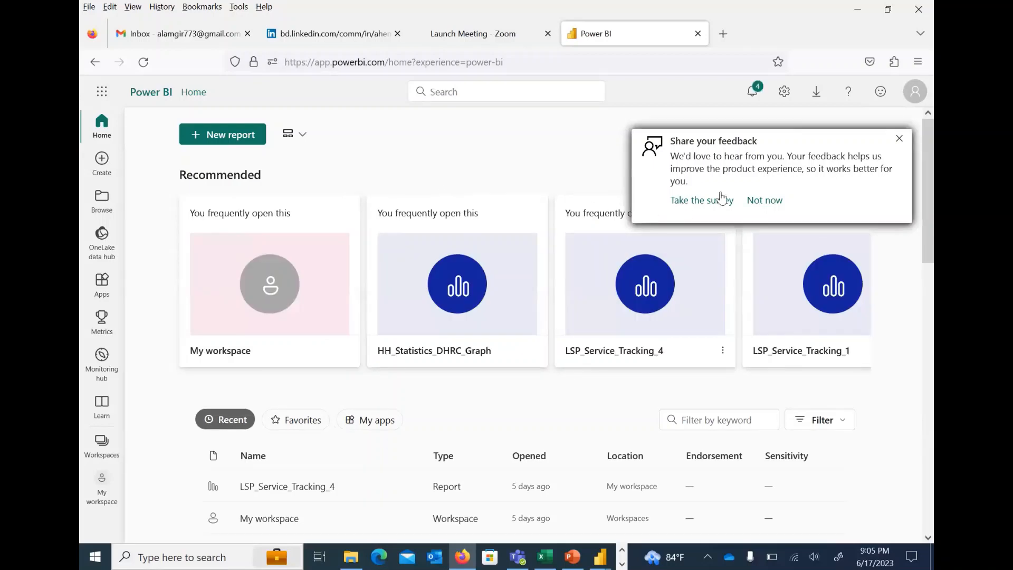
click(768, 200)
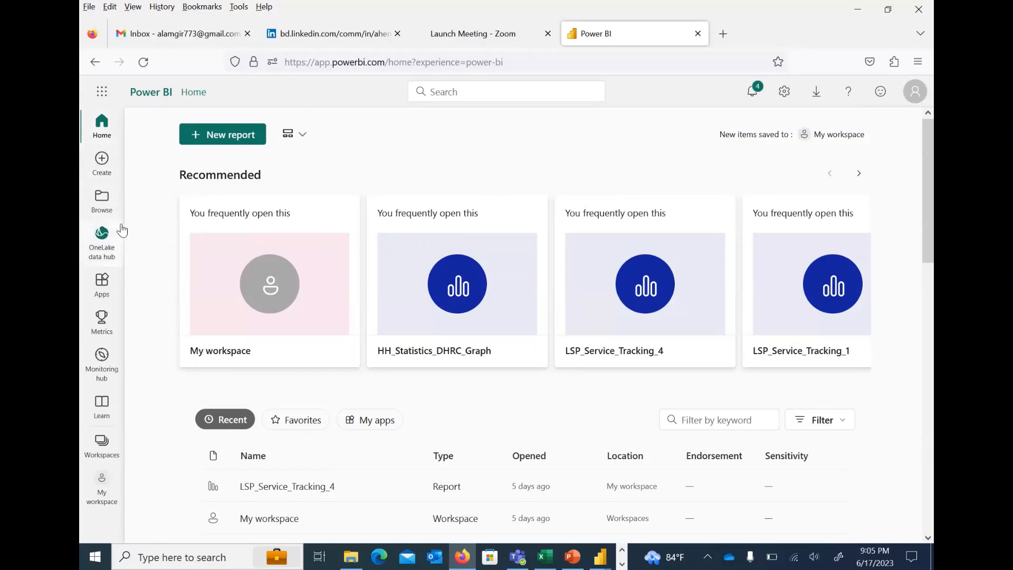
Look through the recent items on the Power BI home page and open My workspace
scroll(149, 228, down, 5)
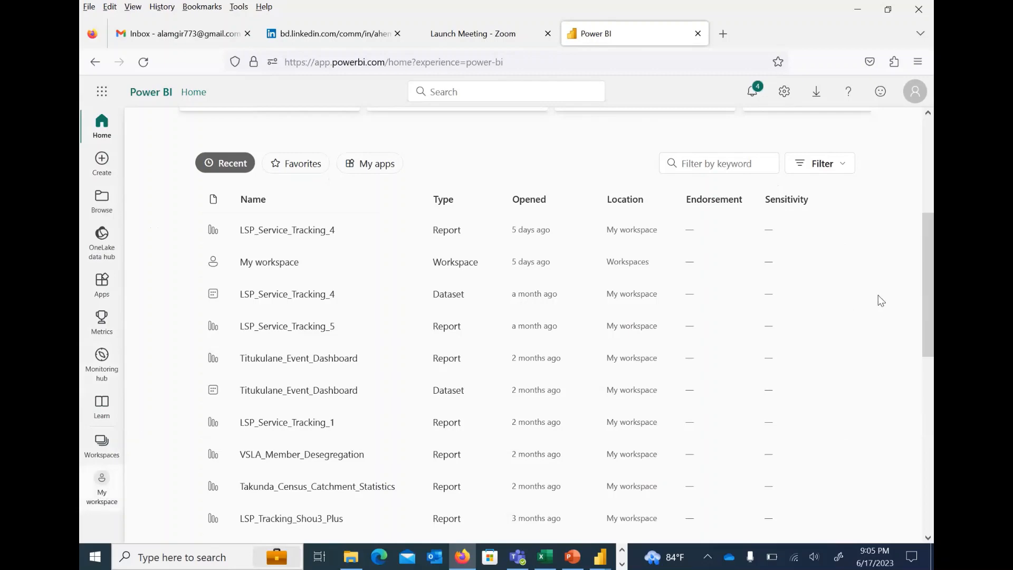
drag(915, 251, 913, 163)
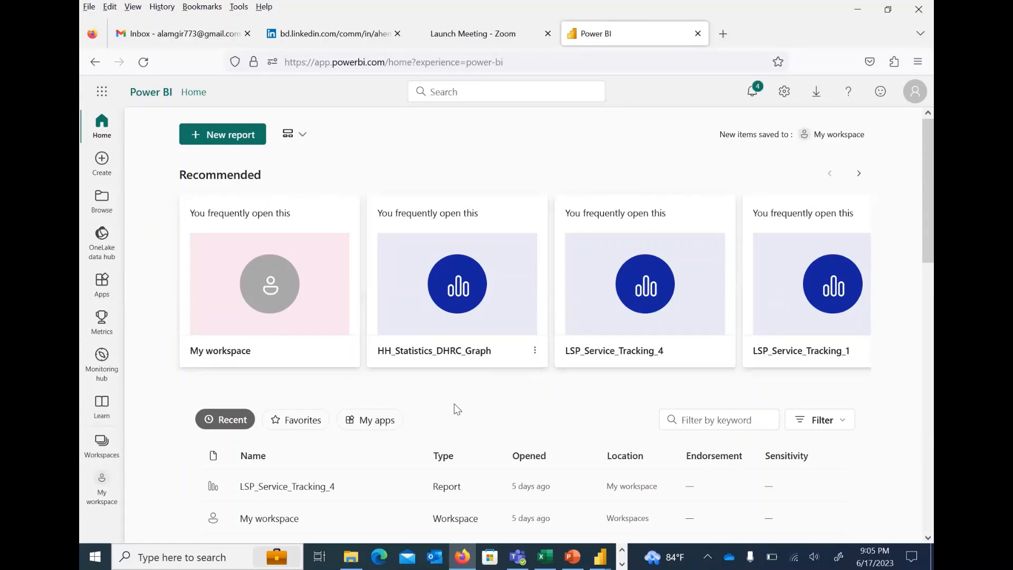
click(100, 497)
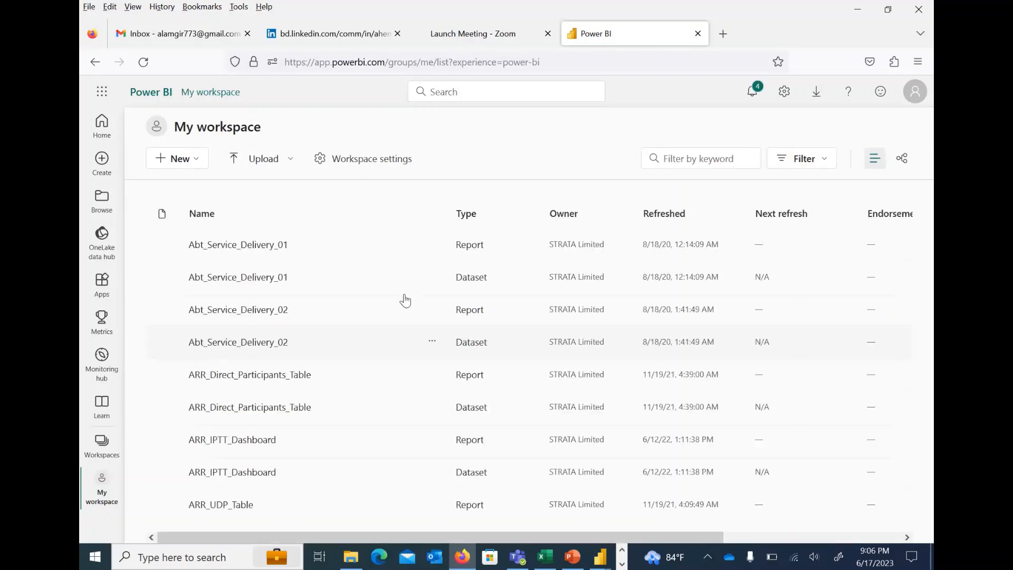
Search the Power BI service for "group_dashboard_training" and open the Group_Dashboard_Training dataset's details page
click(467, 90)
text(g)
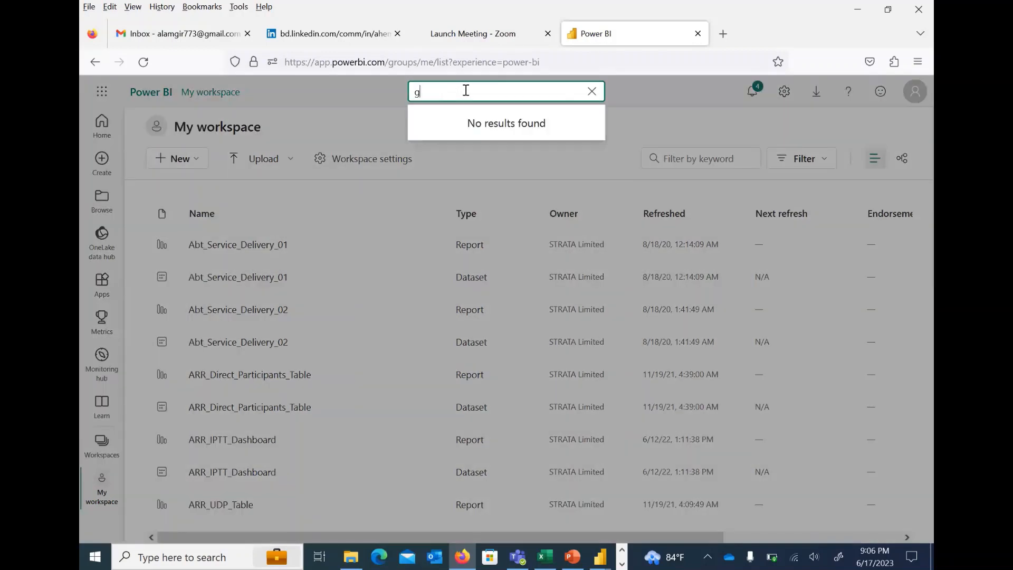
text(roup)
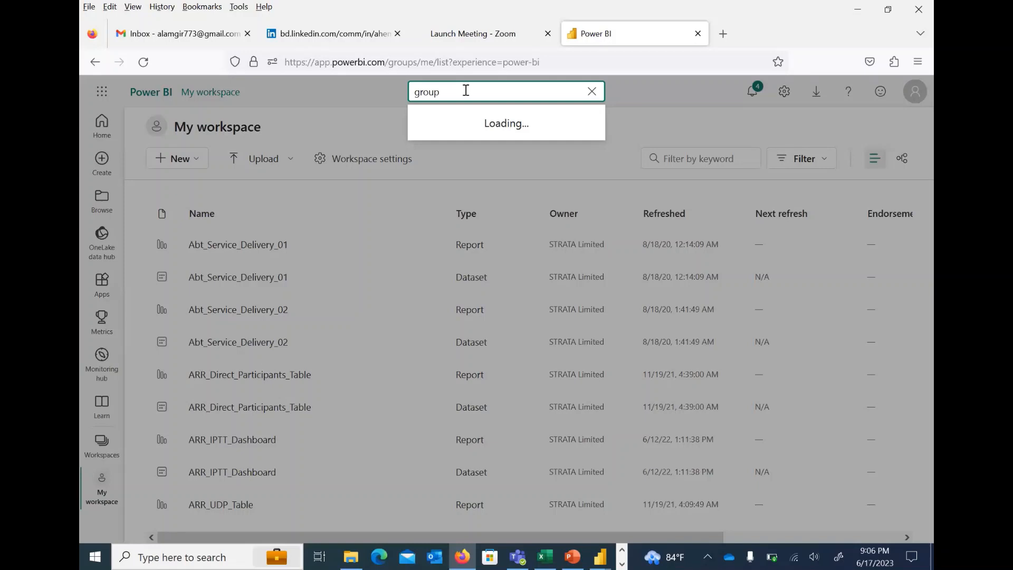
text(_dashboard)
key(BackSpace)
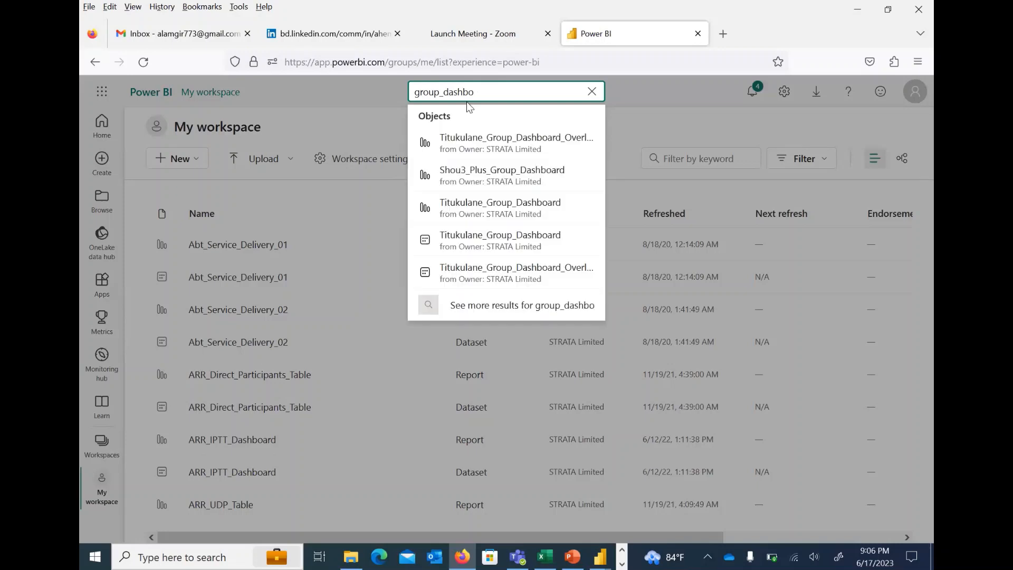
key(BackSpace)
text(oard_training)
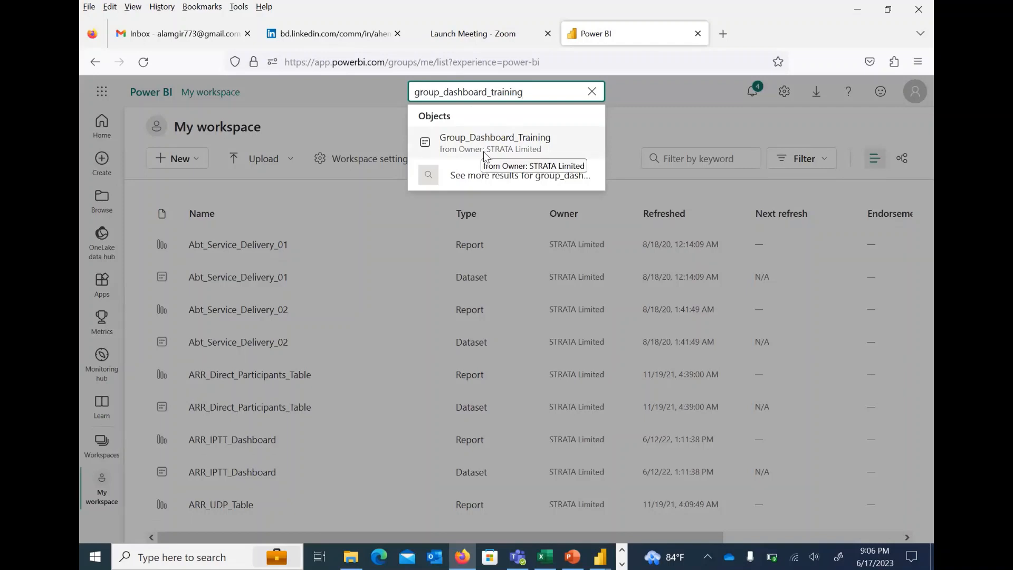
click(483, 150)
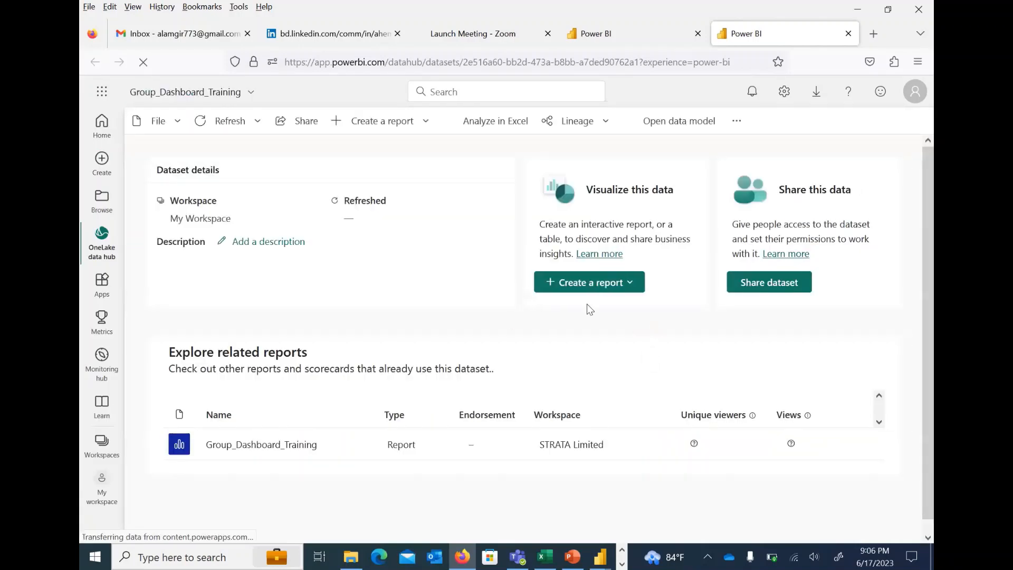
scroll(271, 452, down, 1)
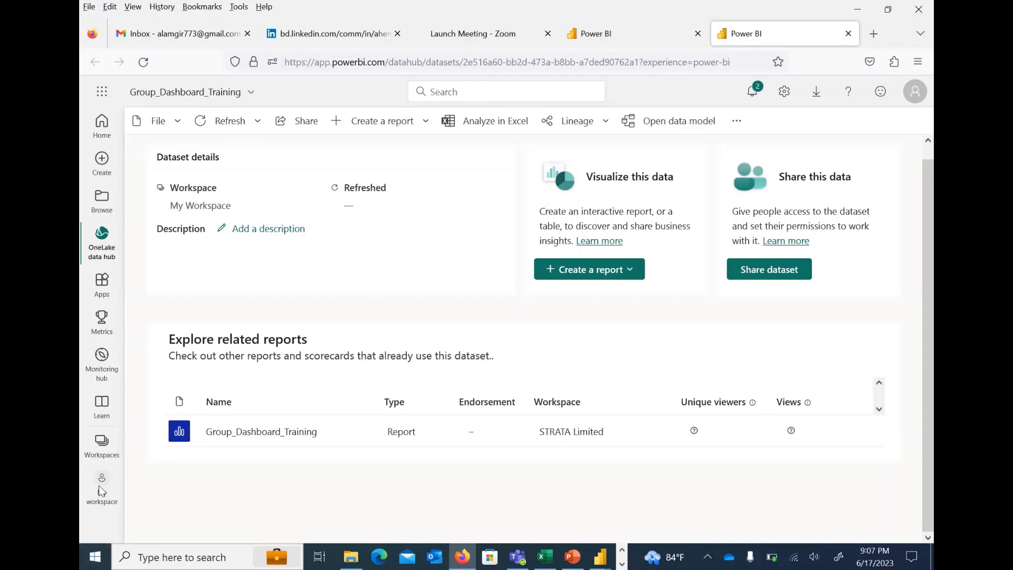
Check whether the workspace and dataset pages load, and check the computer's Wi-Fi connection
click(620, 27)
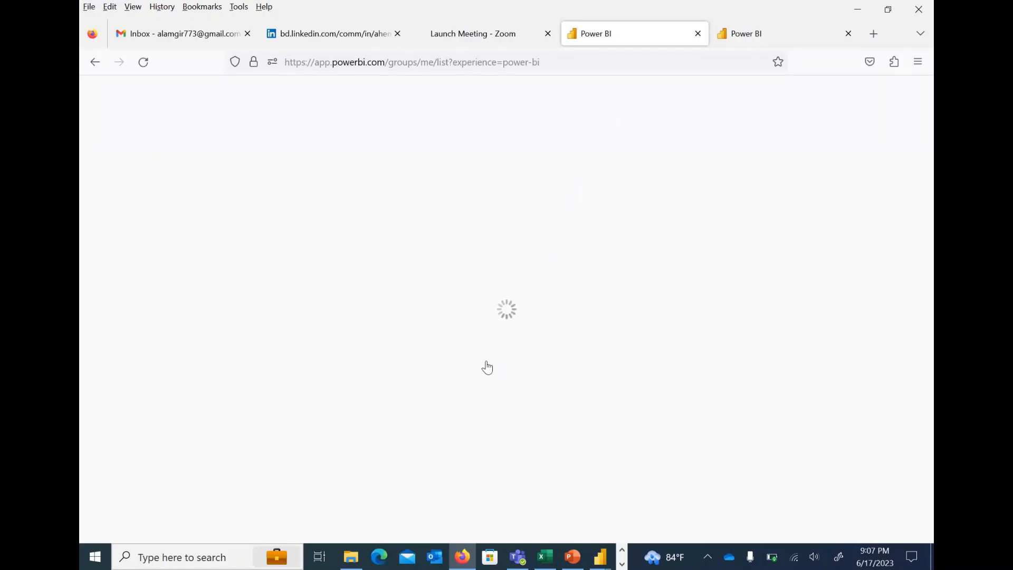
click(776, 35)
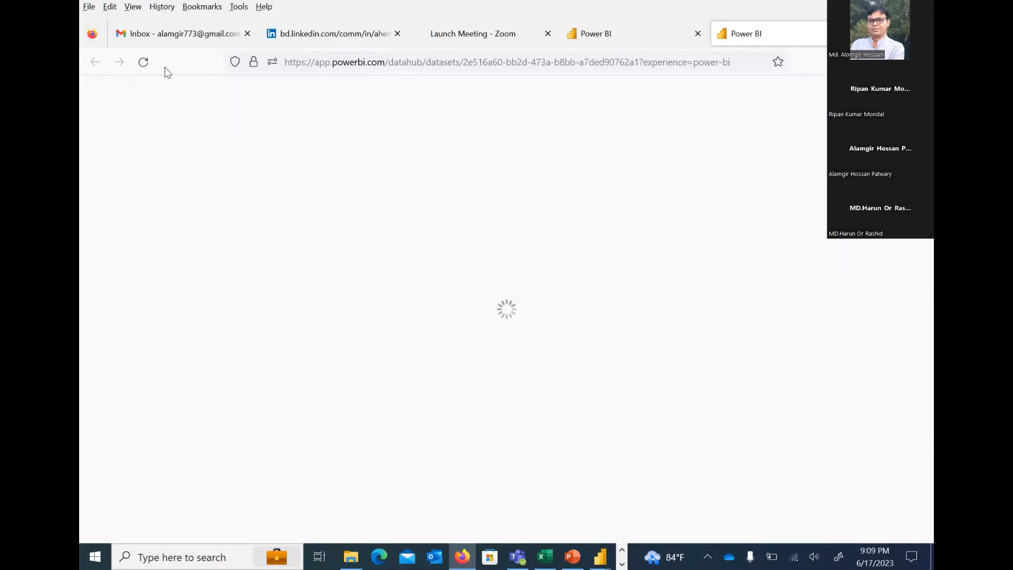
click(797, 549)
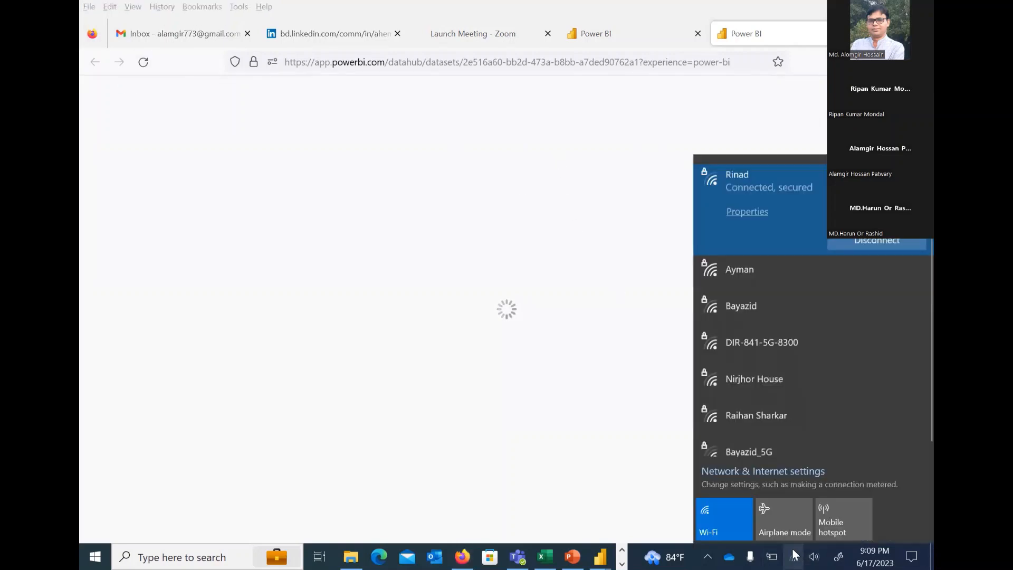
click(623, 40)
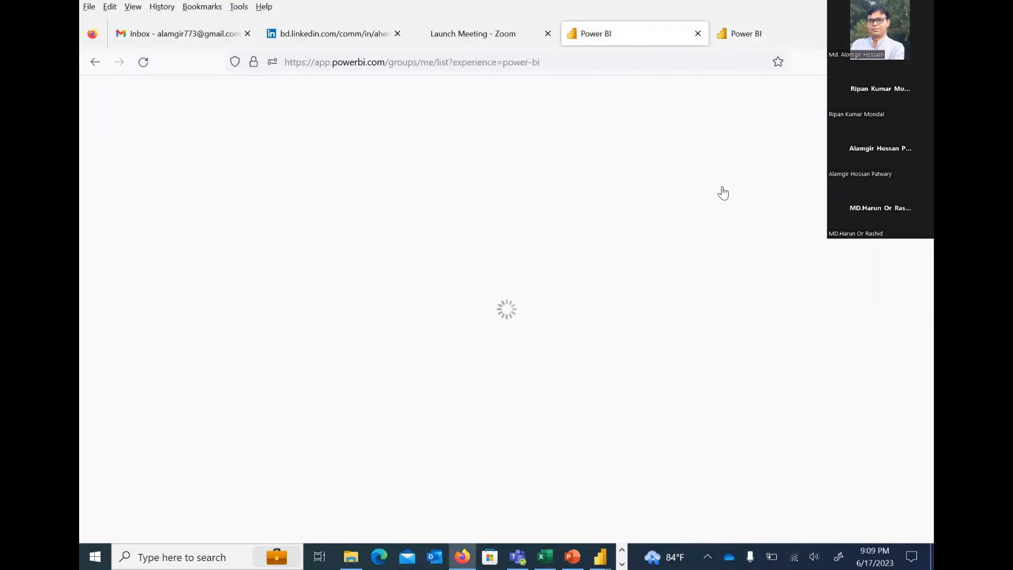
click(749, 39)
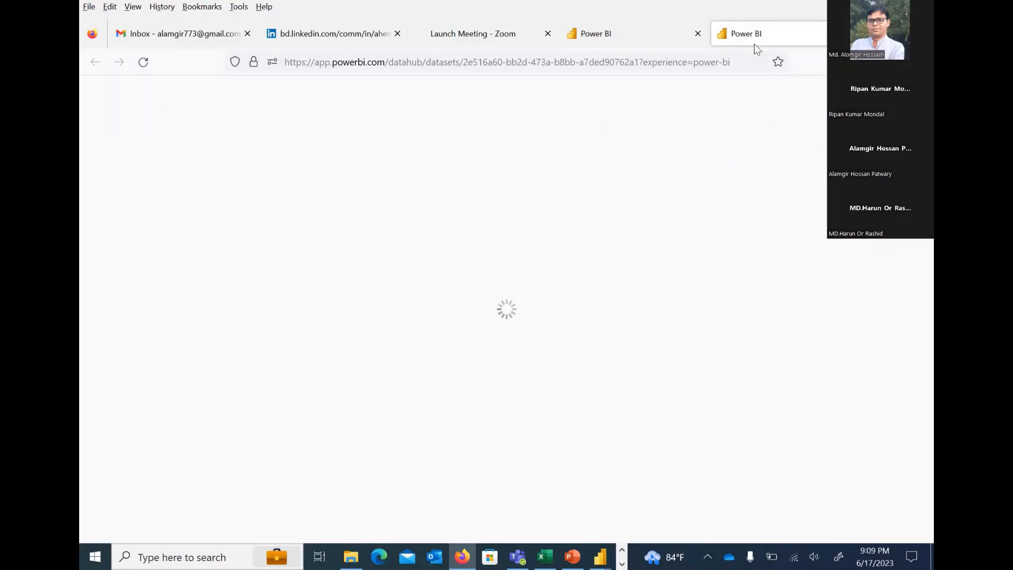
click(629, 34)
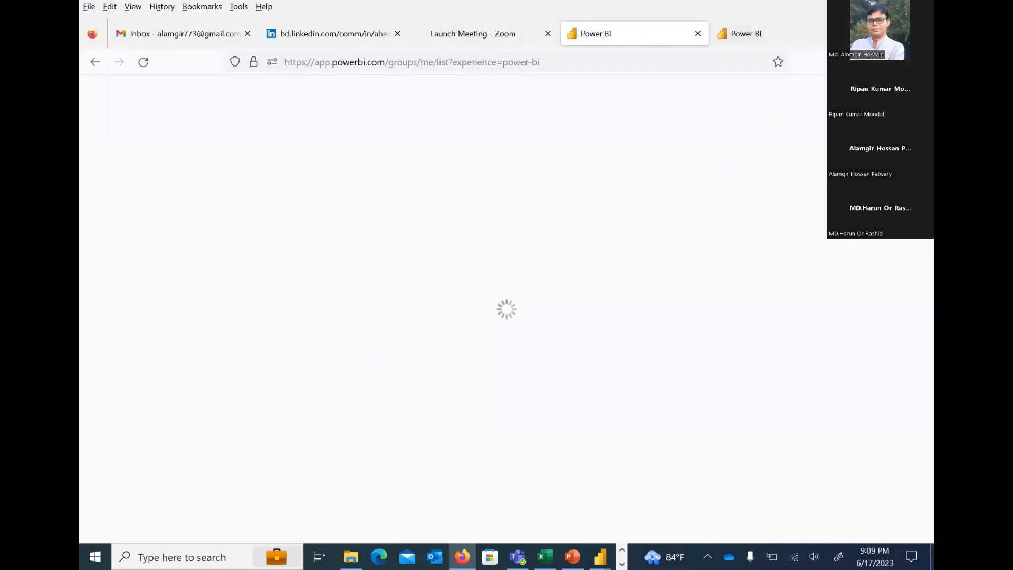
Search the web for "power bi online" in a new browser tab and open the Microsoft Power BI: Data Visualisation result
key(ctrl+t)
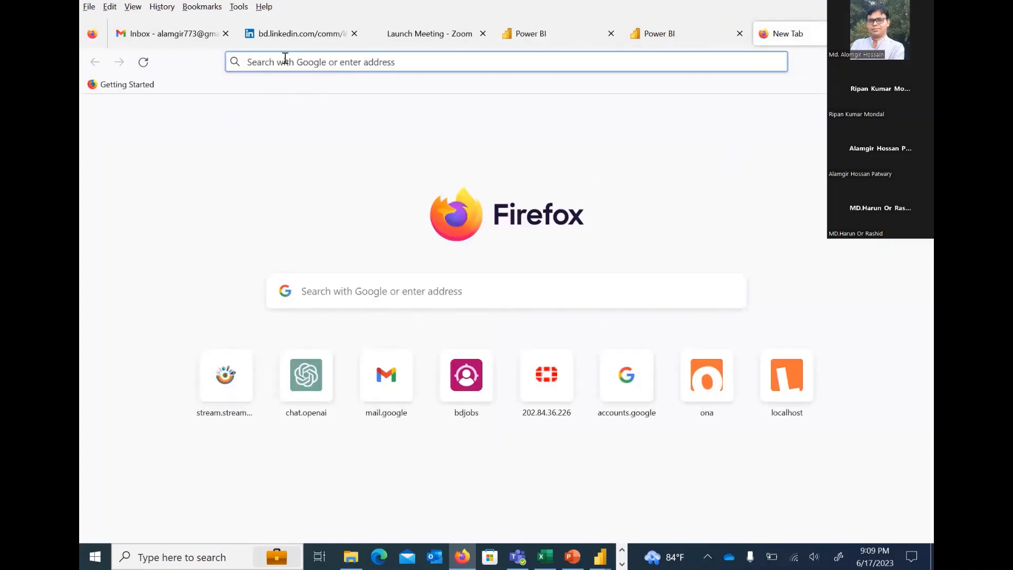
click(284, 64)
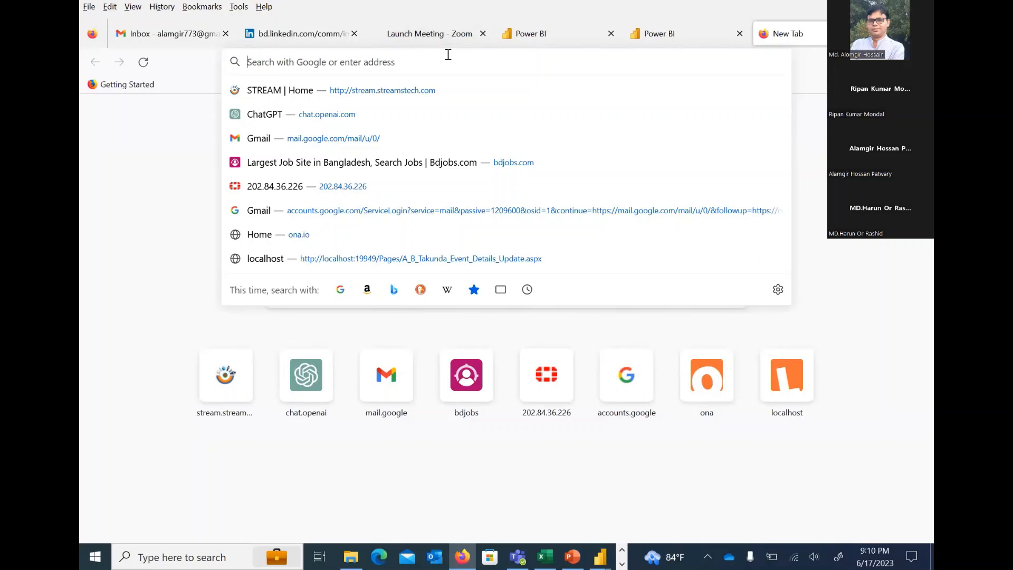
key(Escape)
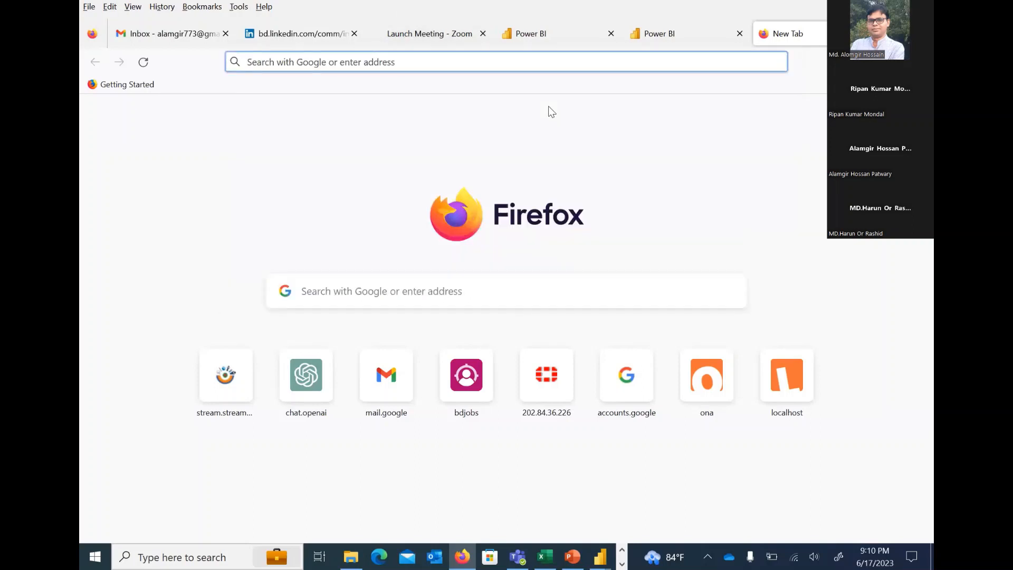
click(461, 60)
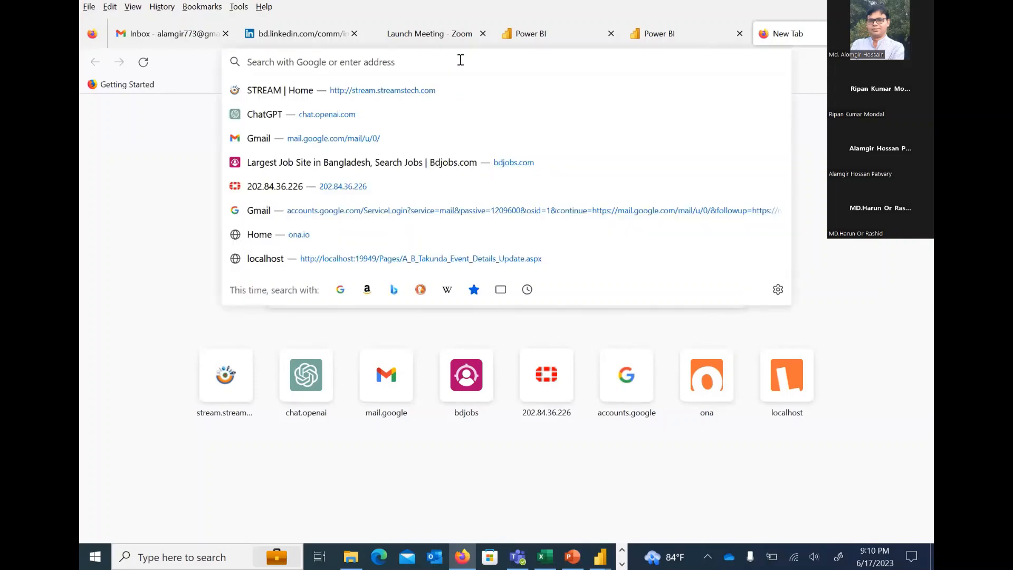
text(power bi)
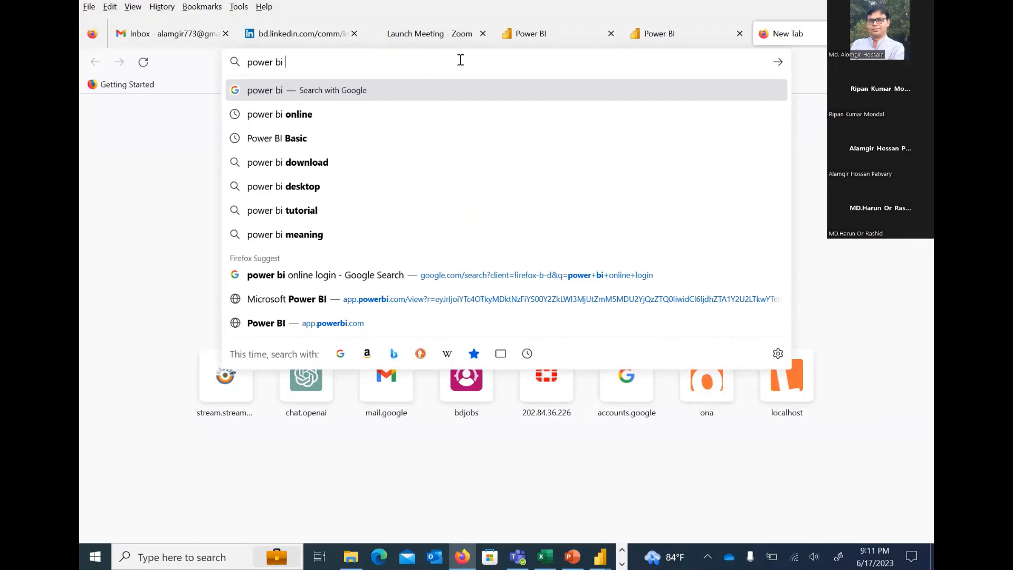
text( online)
key(Return)
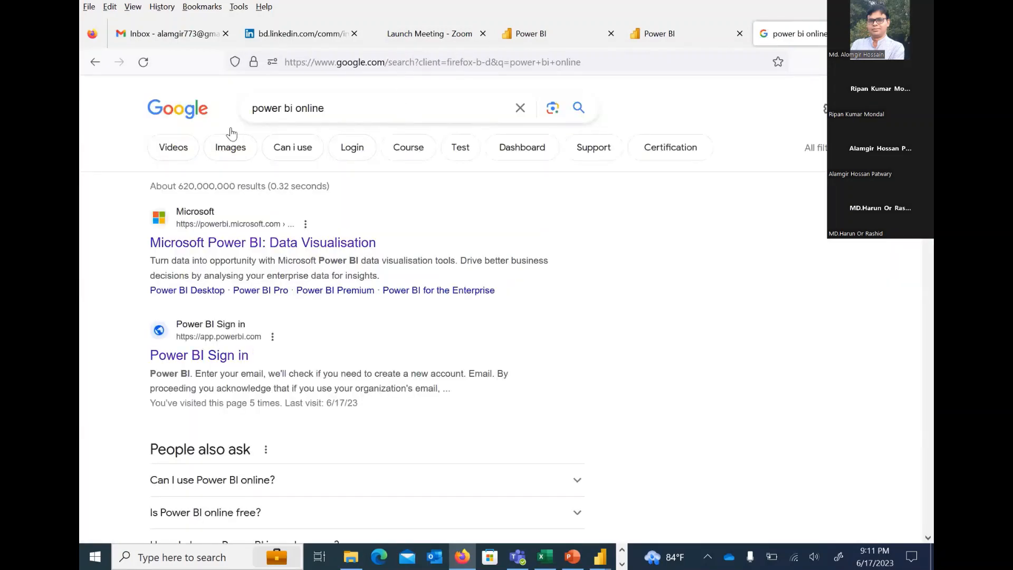
click(248, 244)
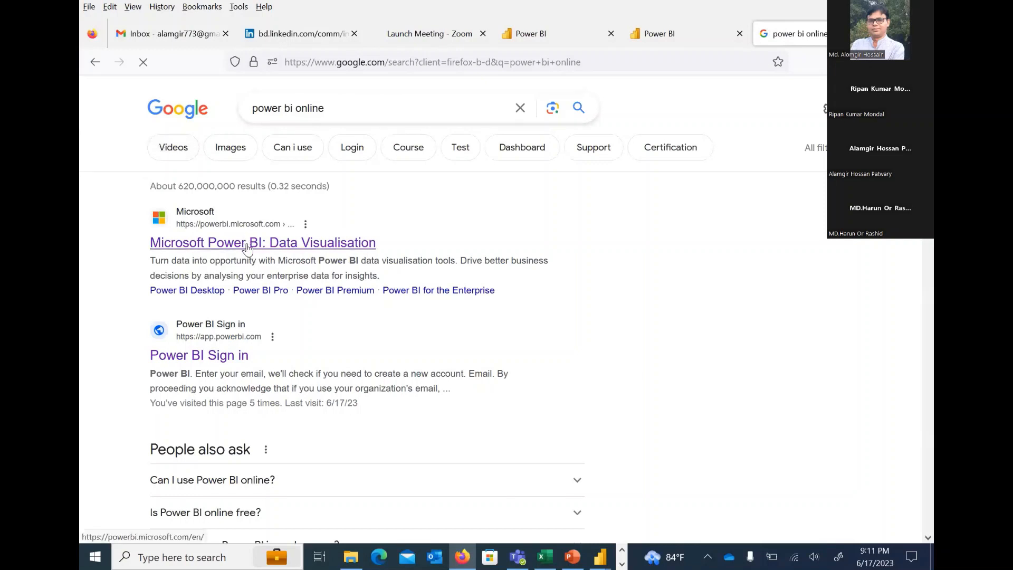
click(248, 245)
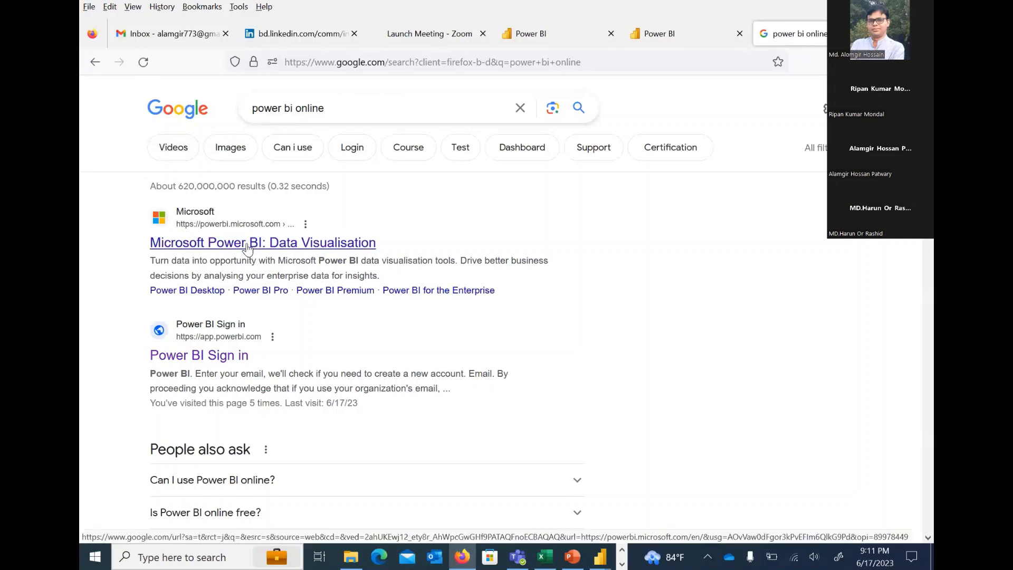
click(248, 244)
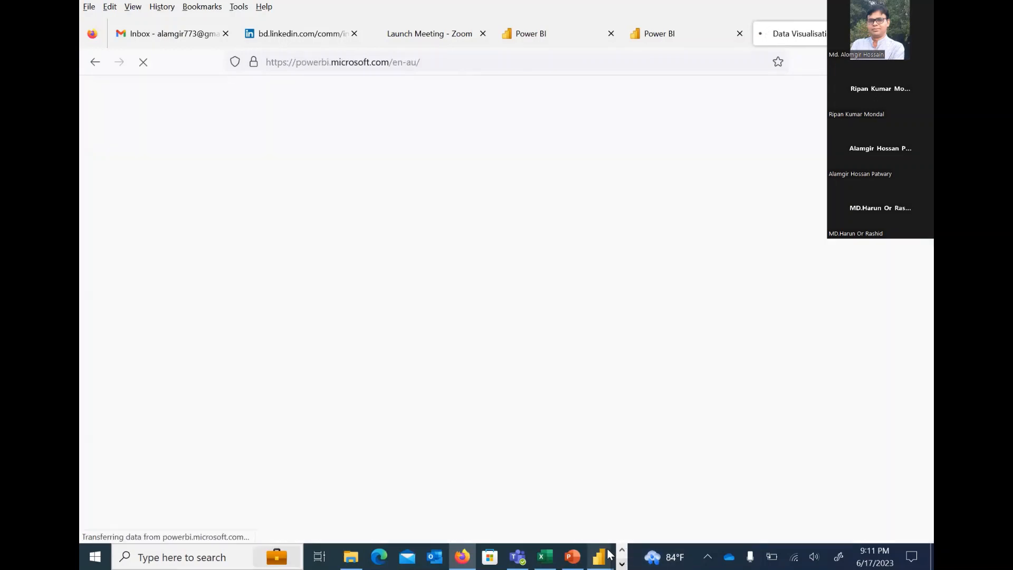
Switch to Power BI Desktop and duplicate the Group_Report page
mouse_move(600, 555)
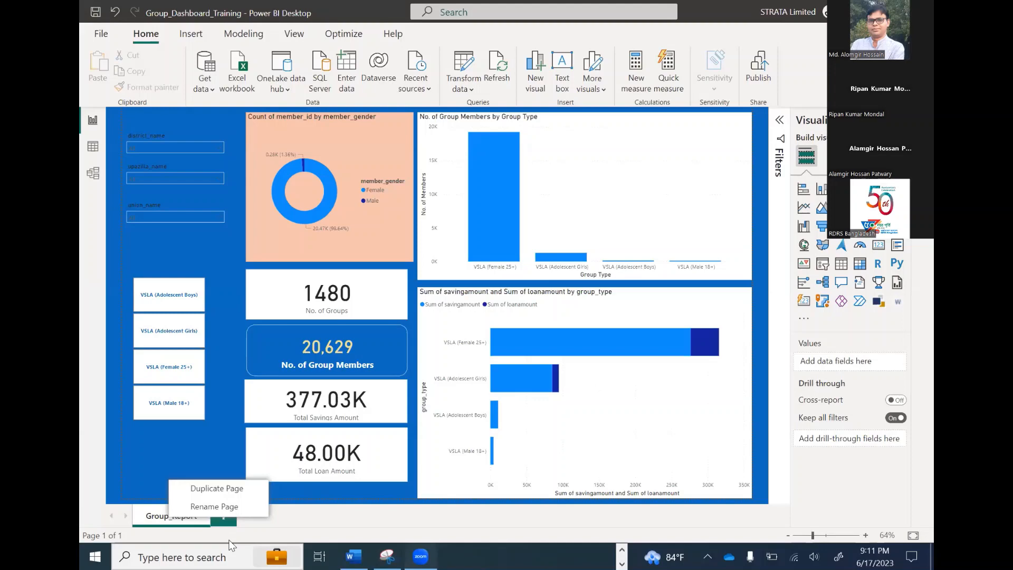
click(165, 518)
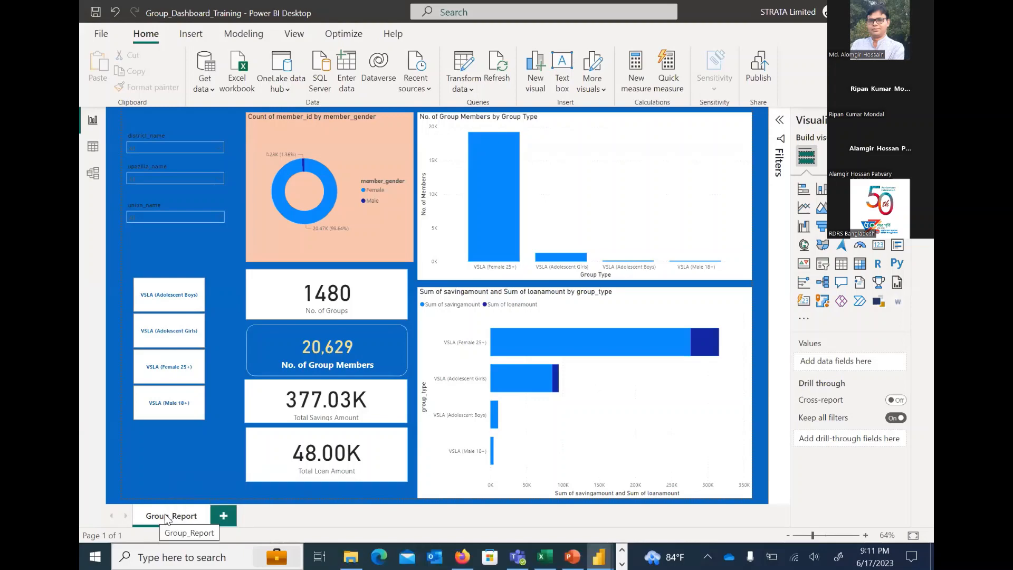
right_click(168, 517)
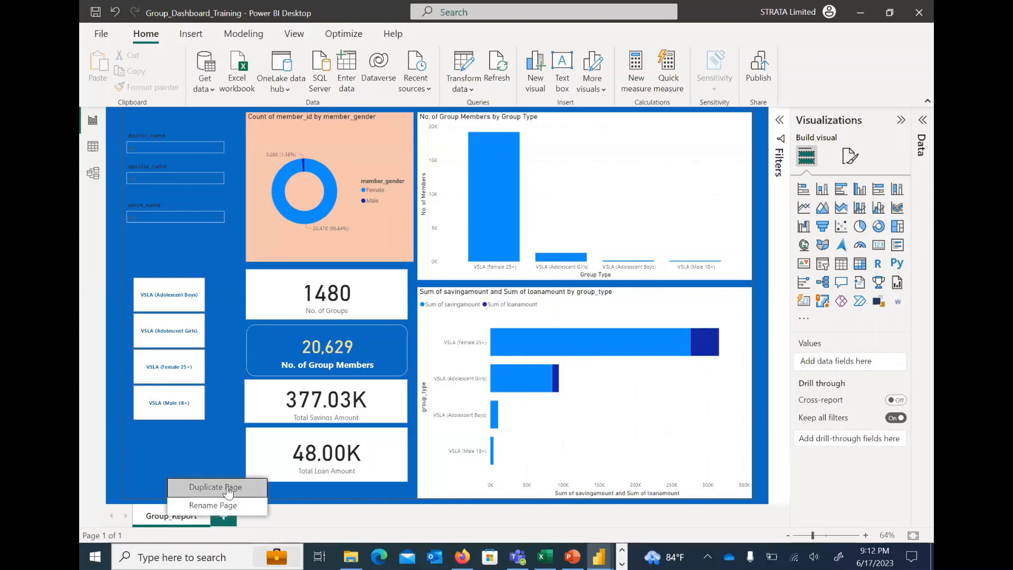
click(228, 489)
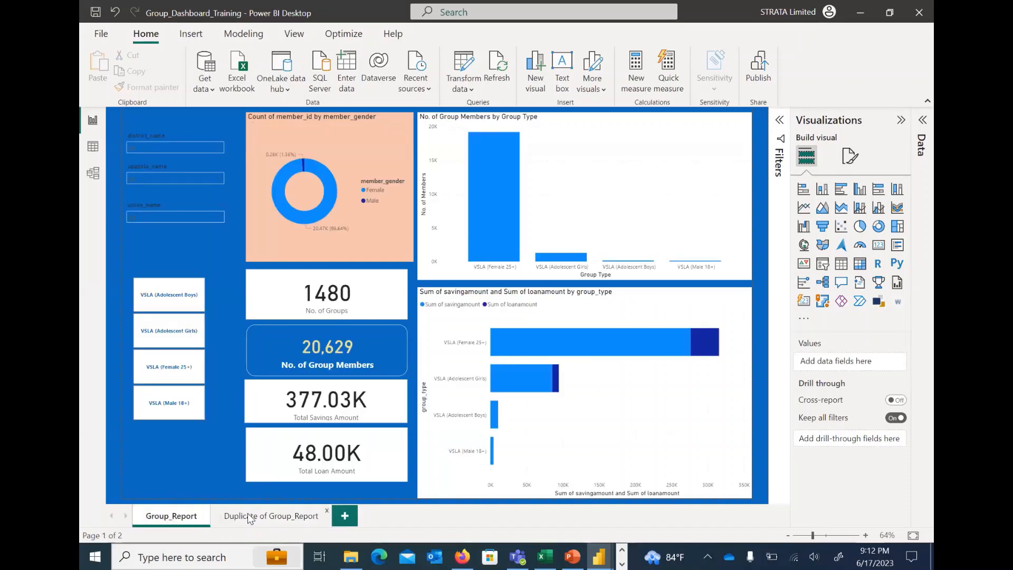
Rename the duplicated report page as 12
click(248, 517)
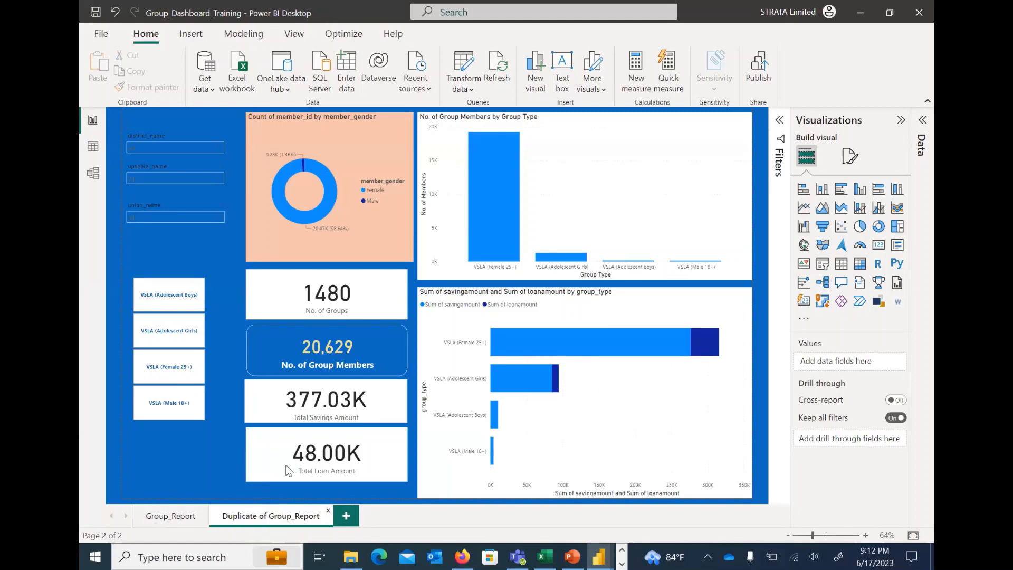
text(12)
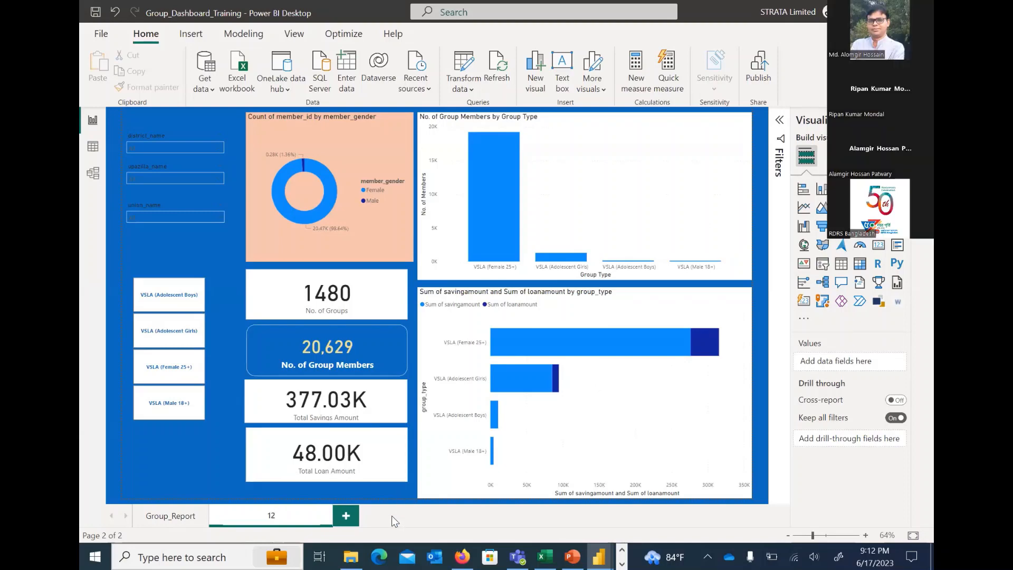
key(Return)
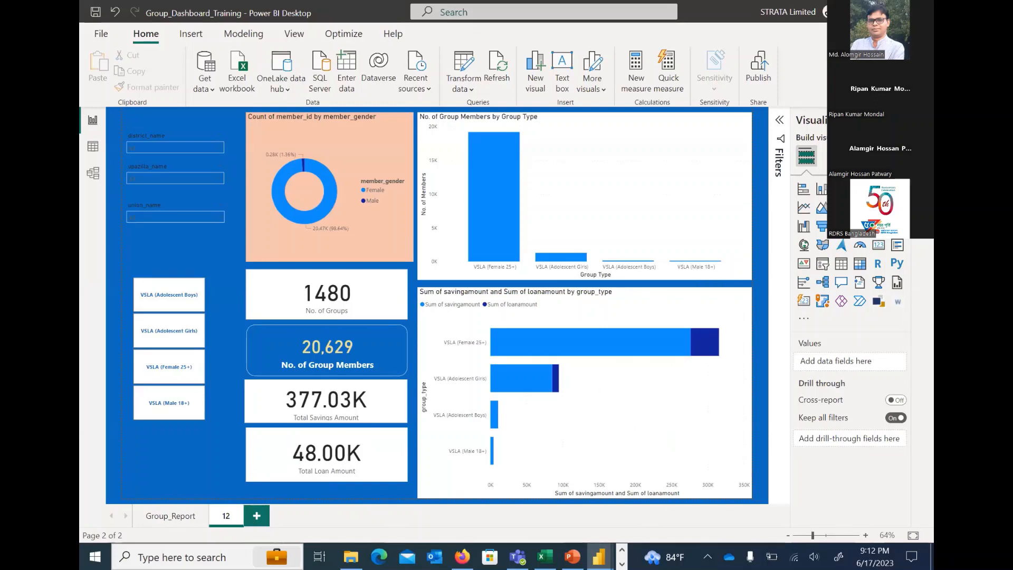
Show the report's data fields and open the Power_BI_Group_Datset query for editing in the Power Query Editor
click(922, 121)
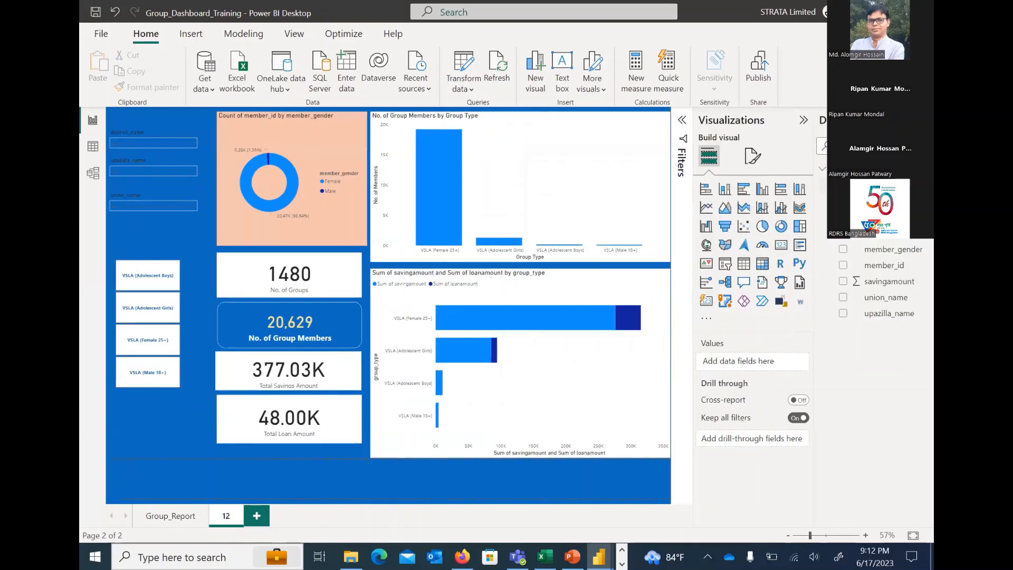
right_click(871, 168)
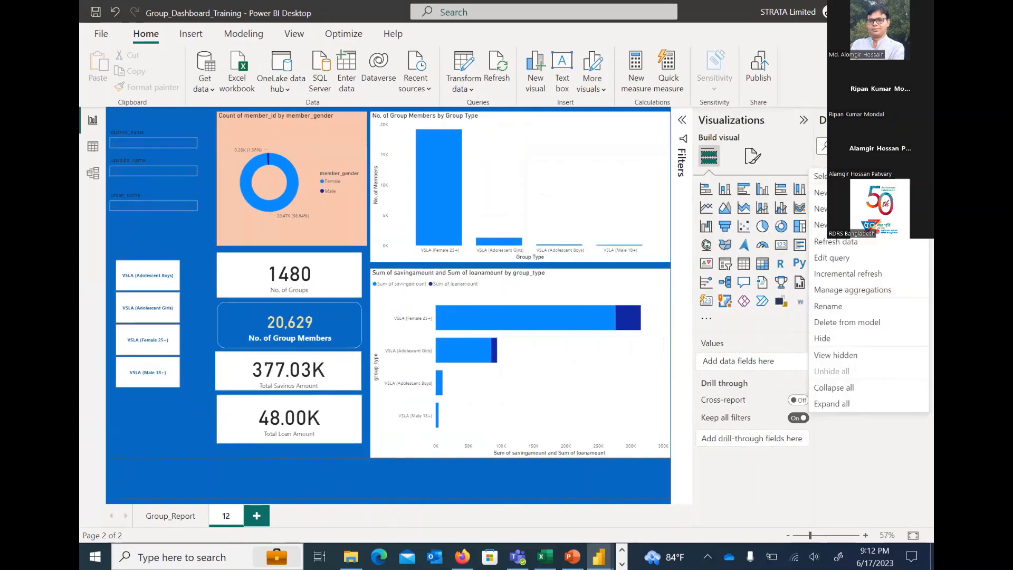
key(Escape)
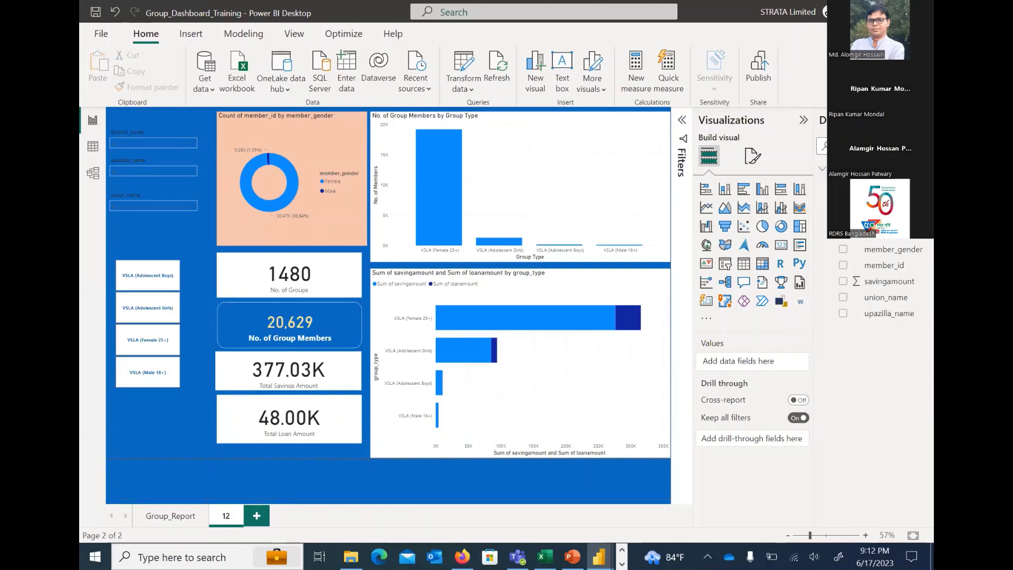
right_click(832, 263)
click(852, 262)
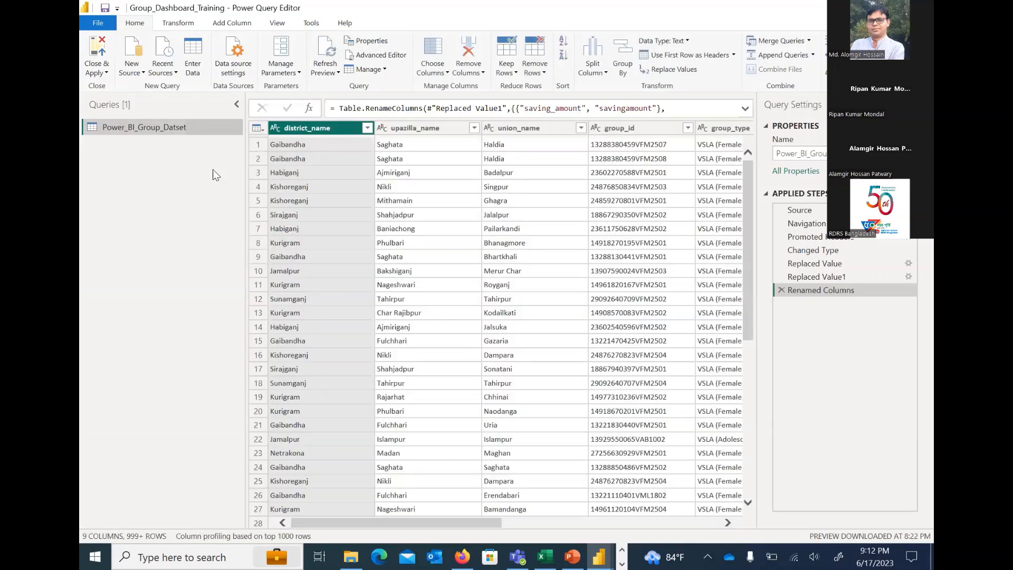
Review the common new data source types, and close the Power Query Editor with its changes applied
click(142, 74)
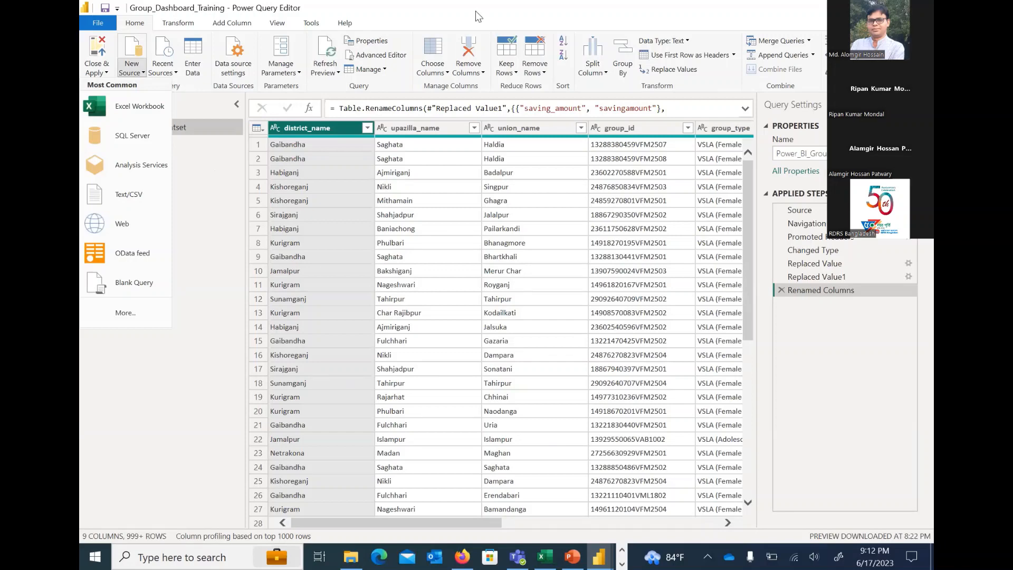
click(125, 135)
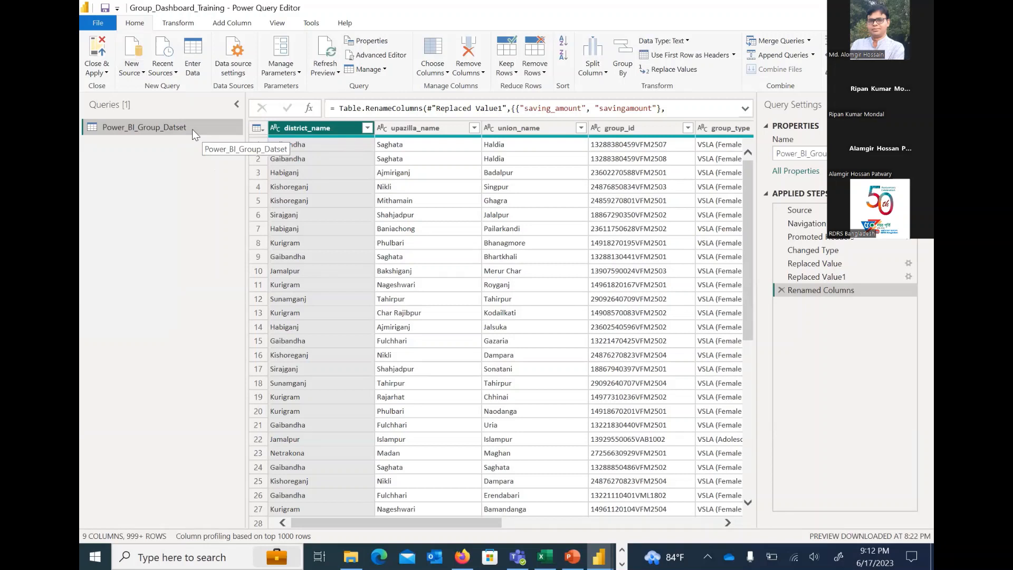
click(99, 59)
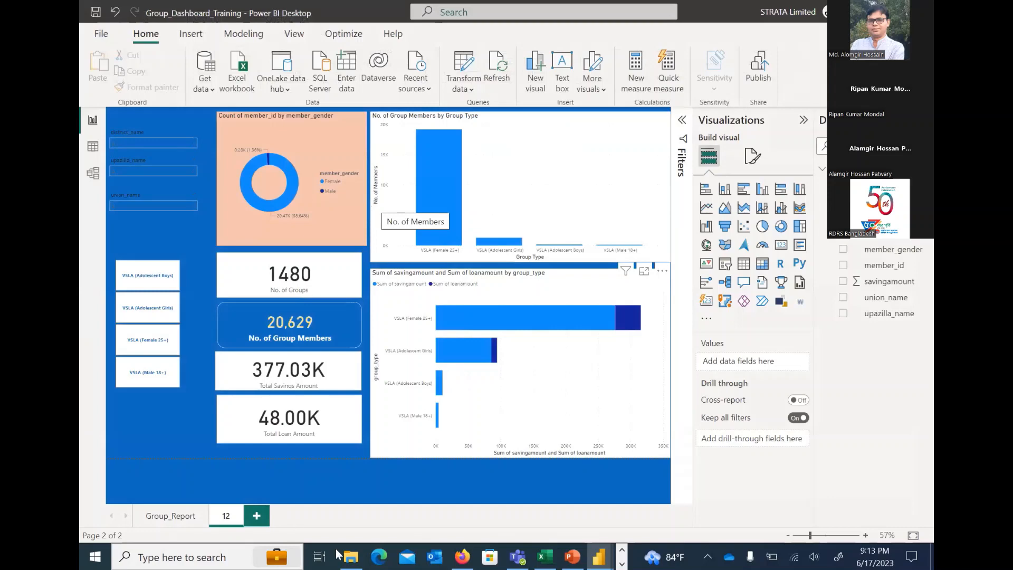
Switch to the Power BI service in Firefox and check the signed-in account's licence details
click(462, 555)
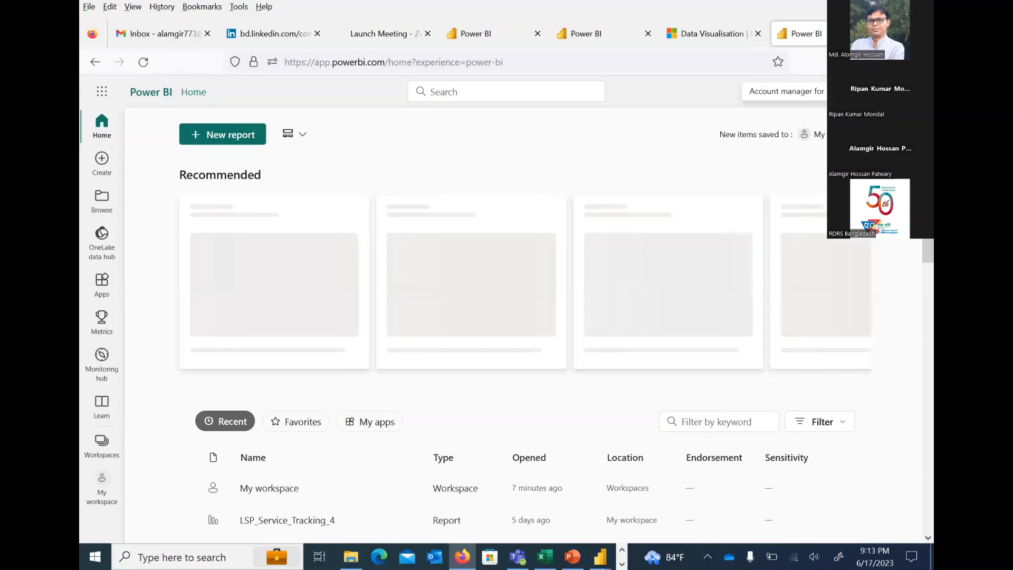
click(912, 92)
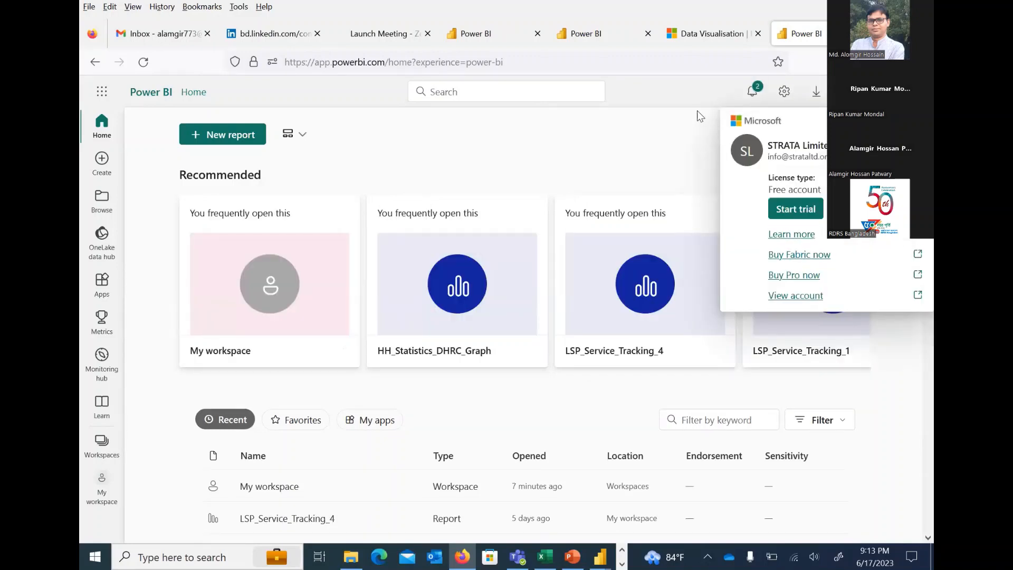
click(659, 133)
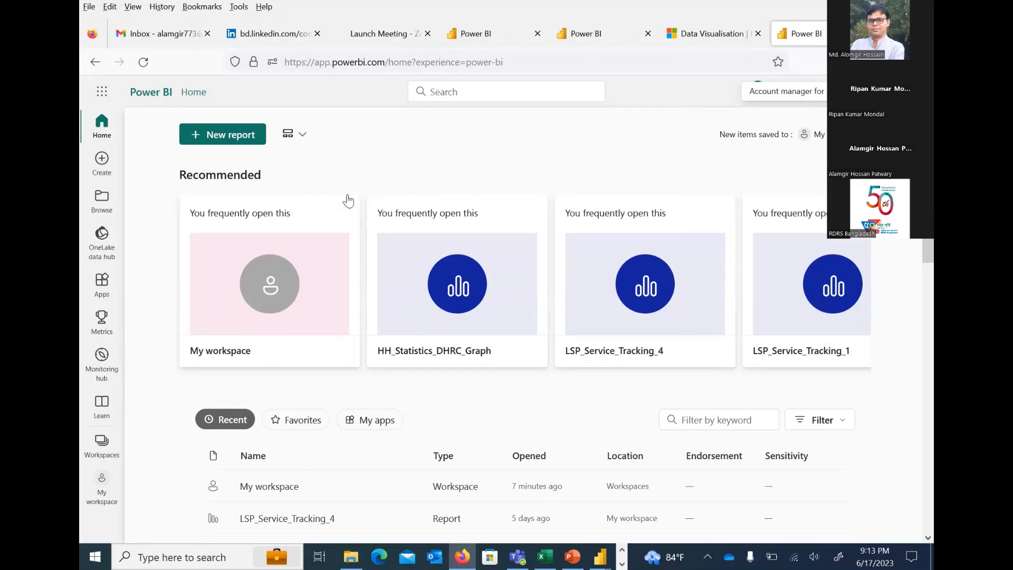
Open My workspace in the online service, browse its content list, and switch back to Power BI Desktop
click(102, 499)
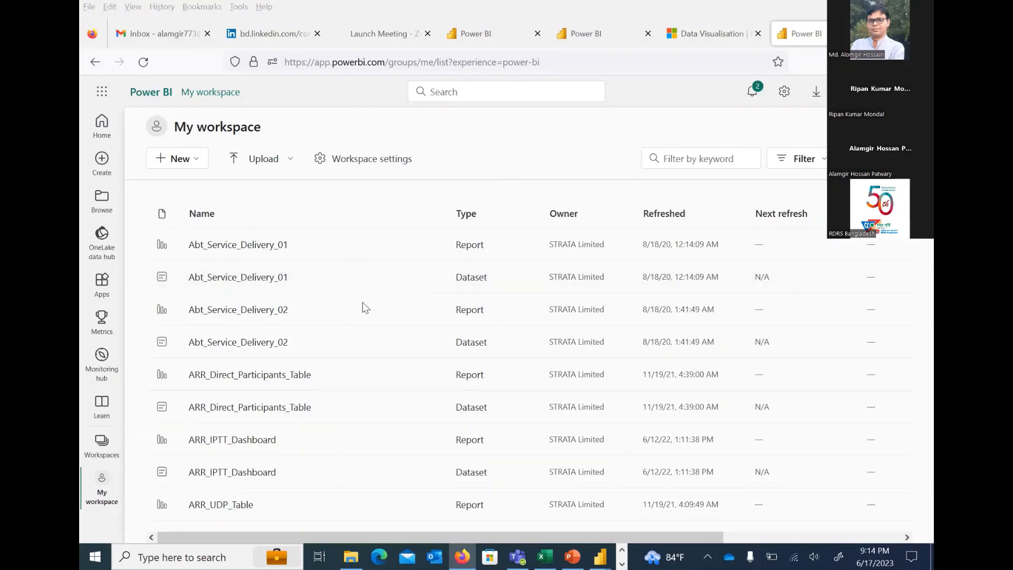
scroll(380, 343, down, 5)
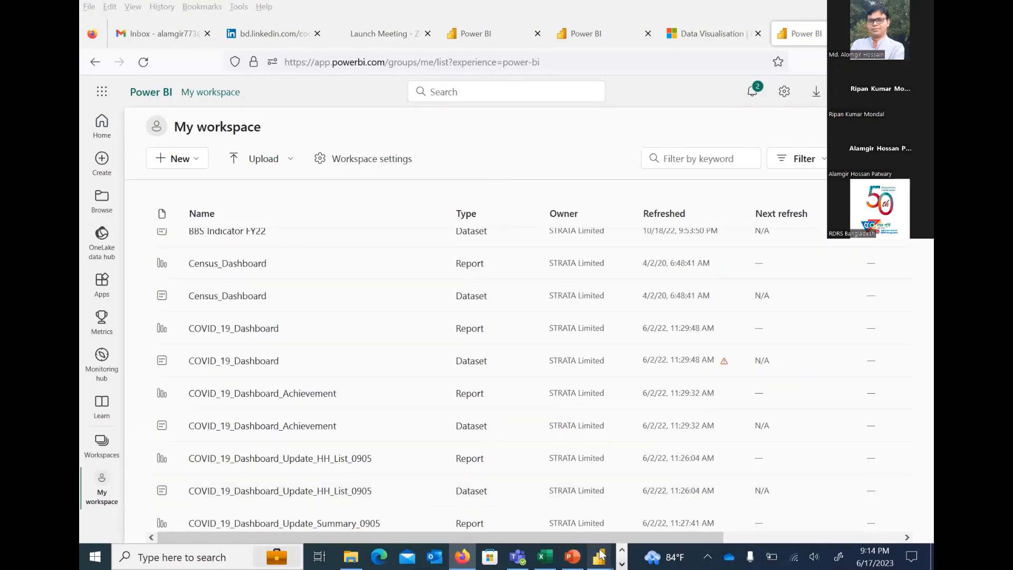
mouse_move(601, 555)
click(638, 518)
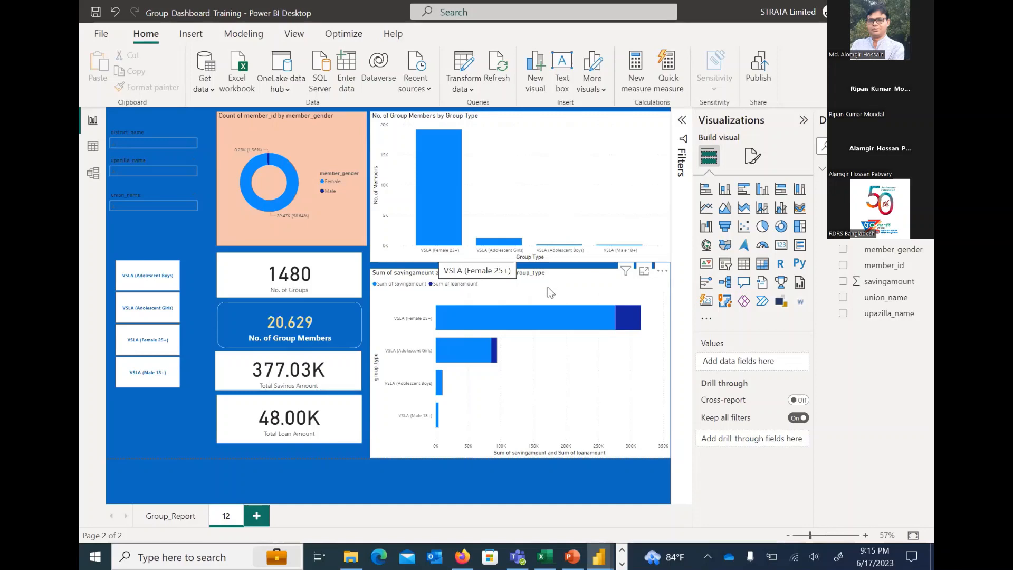
Switch to Firefox and open the Group_Dashboard_Training report from the My workspace list
click(463, 557)
scroll(379, 368, down, 9)
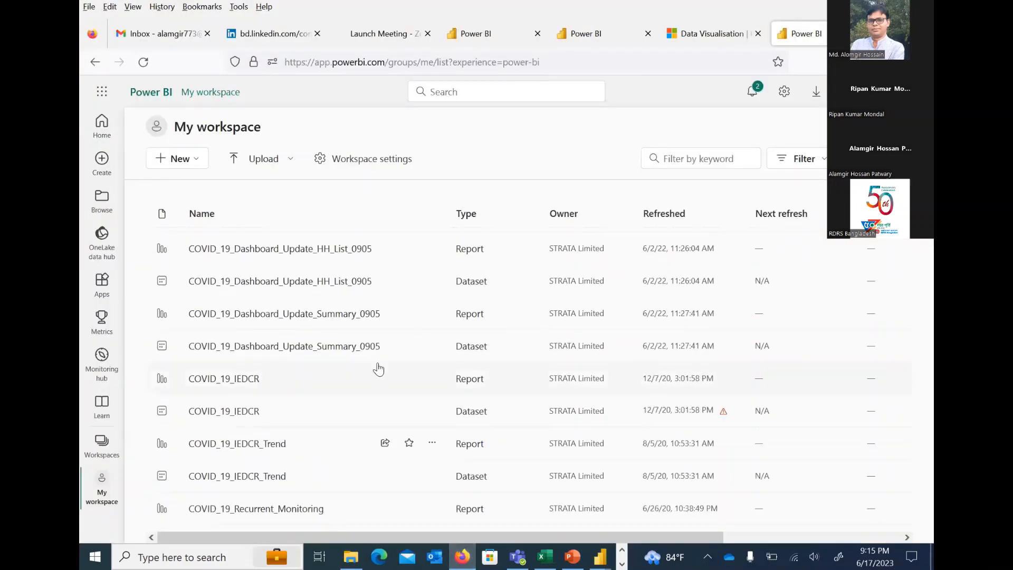
scroll(379, 368, down, 8)
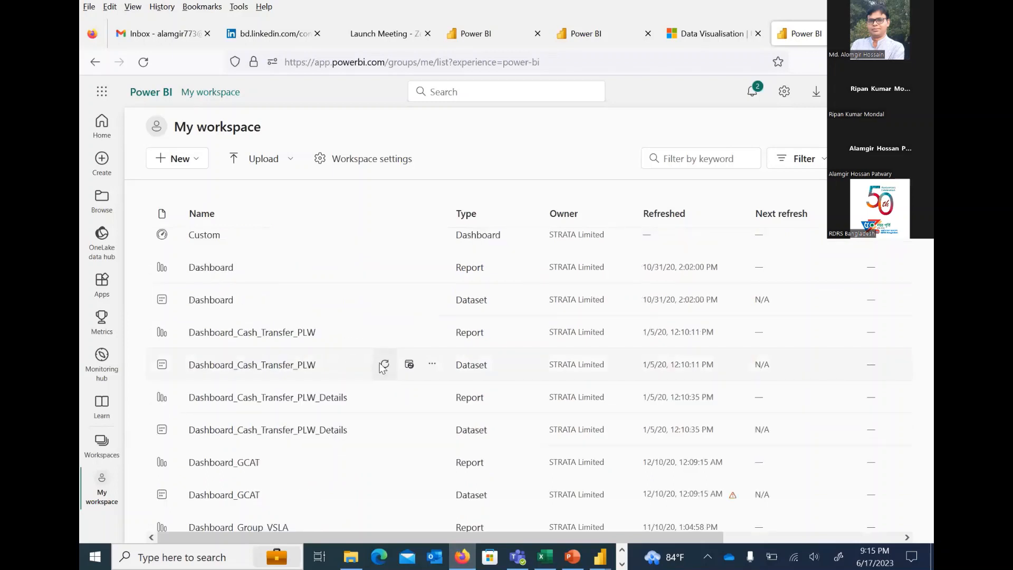
scroll(369, 373, down, 1)
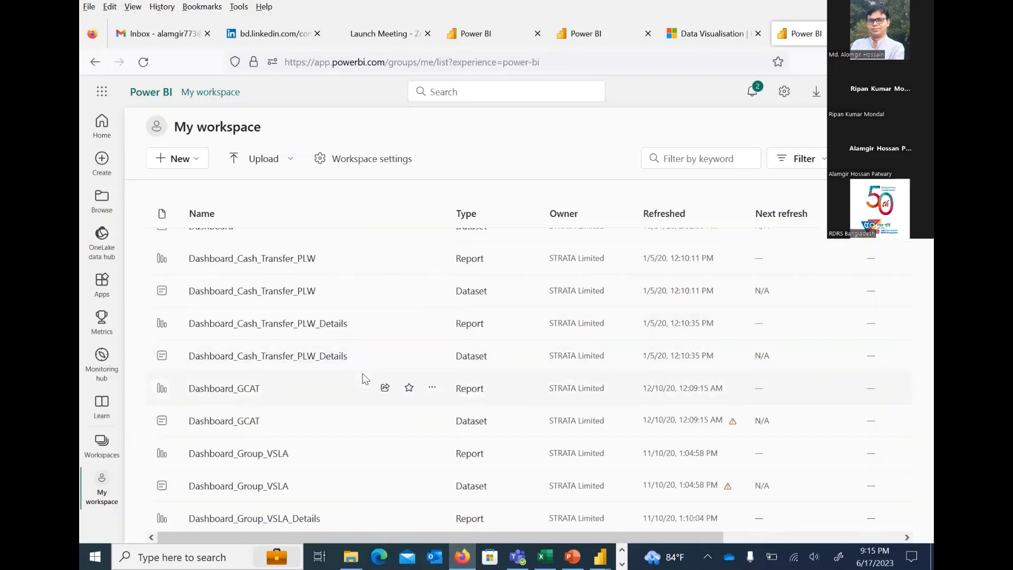
scroll(363, 379, down, 1)
scroll(363, 379, down, 2)
scroll(363, 379, down, 3)
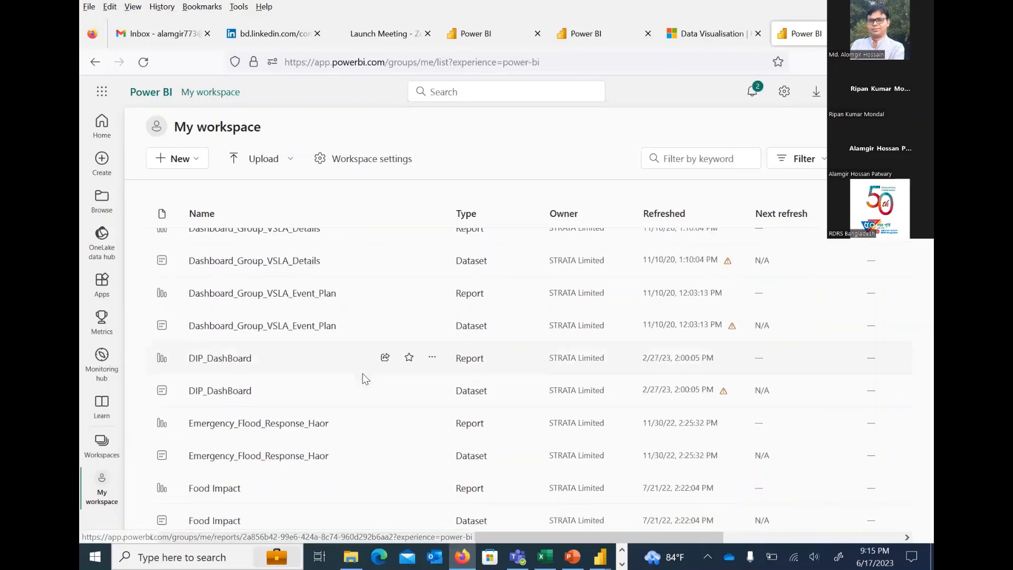
scroll(363, 379, down, 5)
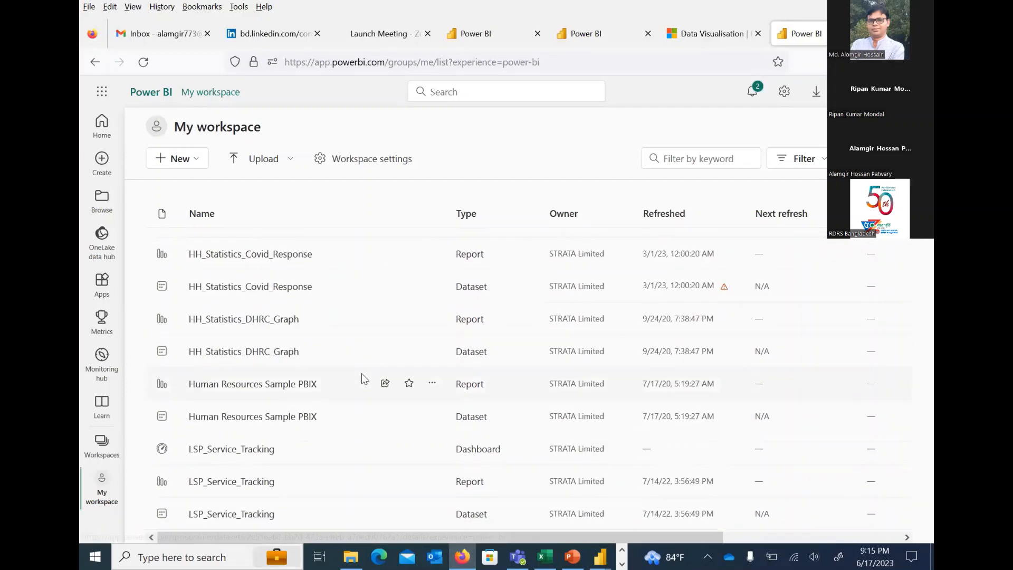
scroll(362, 378, up, 2)
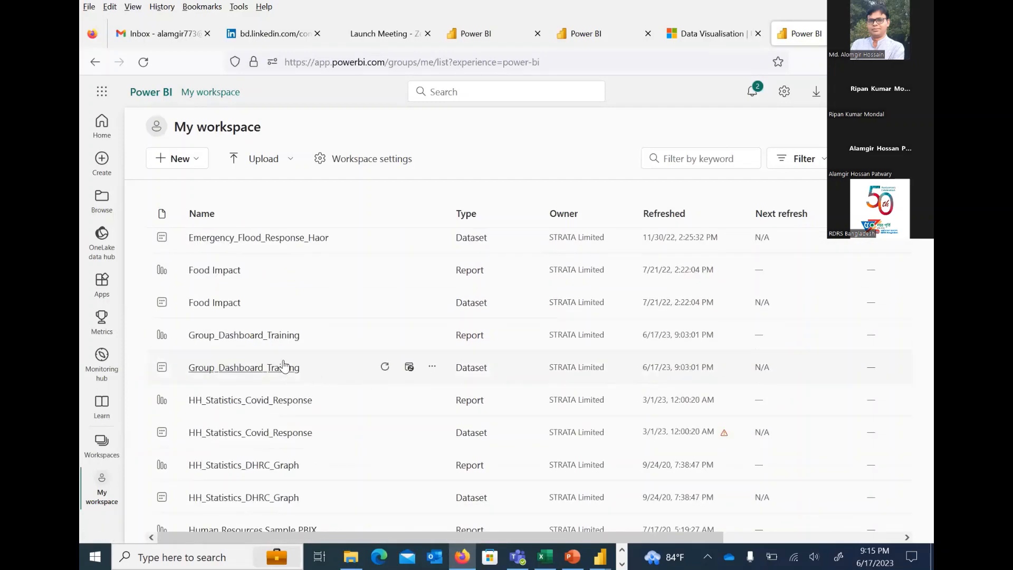
click(267, 337)
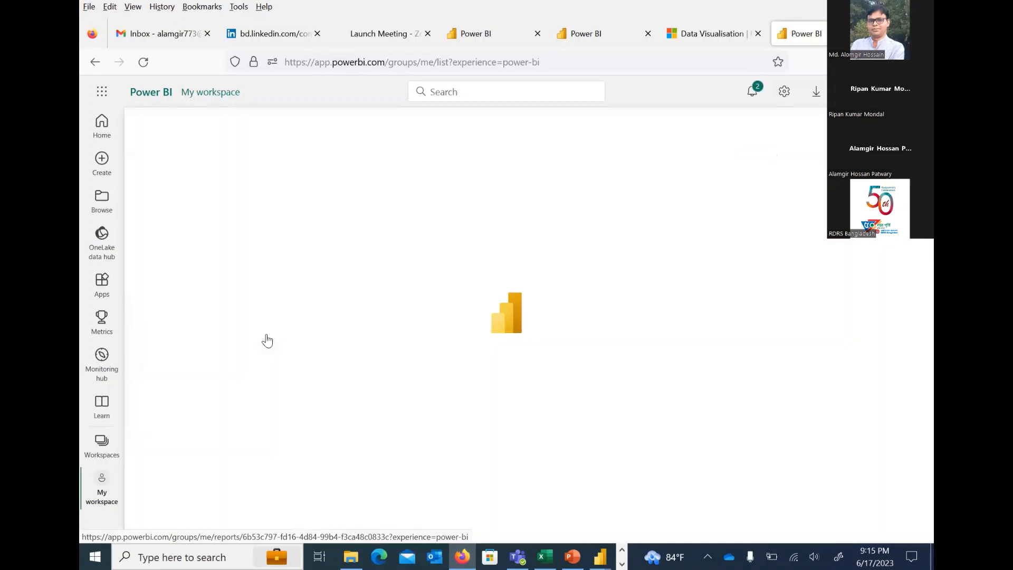
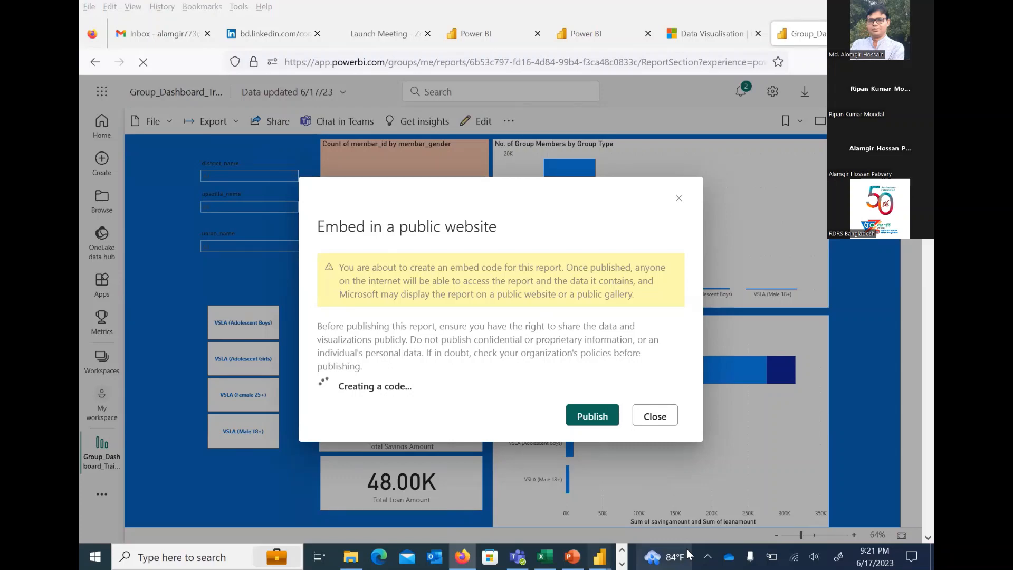
Switch to the Group_Dashboard_Training report in Power BI Desktop
mouse_move(600, 556)
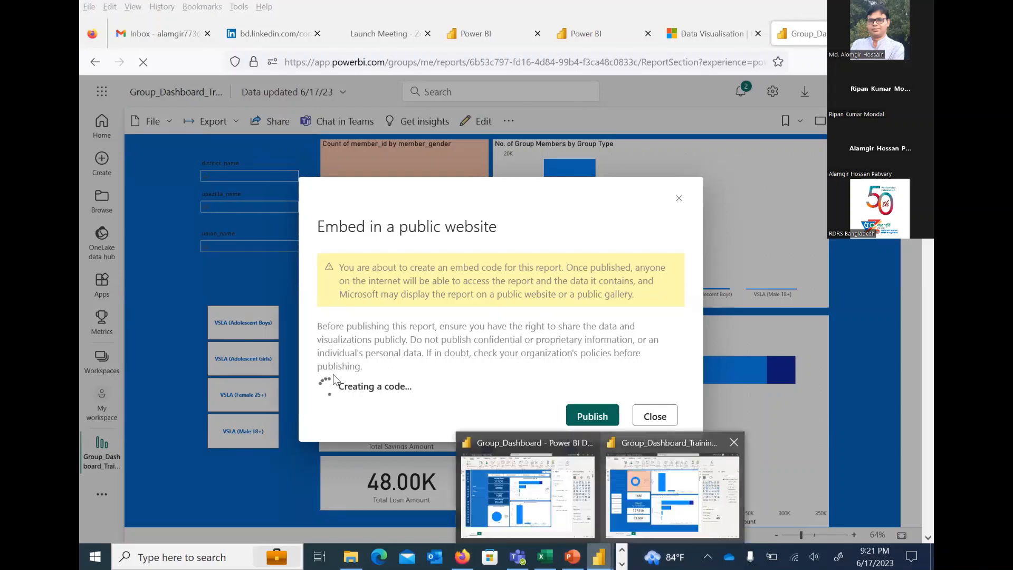
click(667, 486)
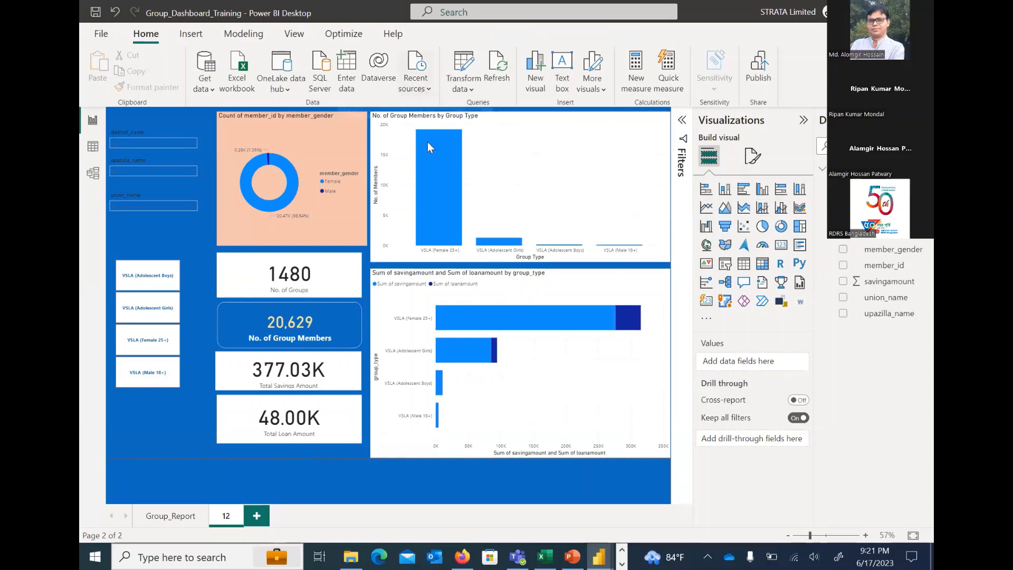
mouse_move(415, 167)
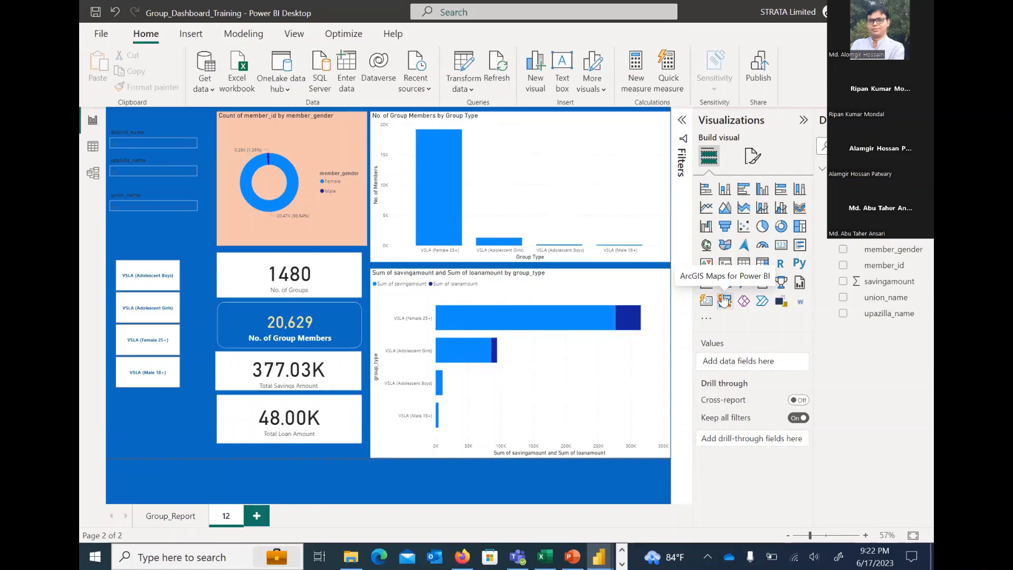
Try out an enlarged map visual on page 12, examine its location, latitude, longitude and bubble size fields, and delete it
click(706, 245)
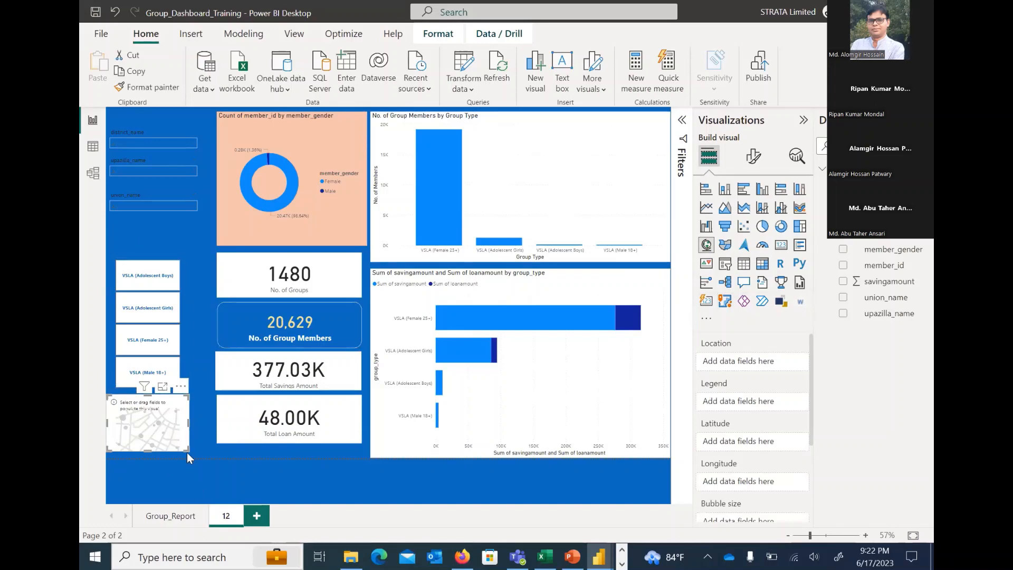
drag(188, 395, 353, 305)
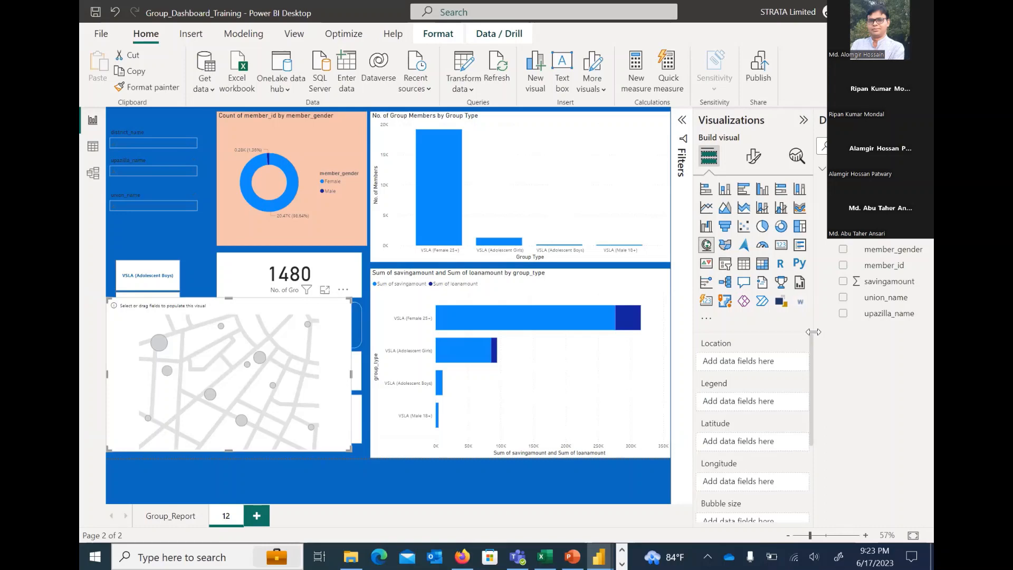
scroll(802, 366, down, 2)
scroll(799, 395, down, 1)
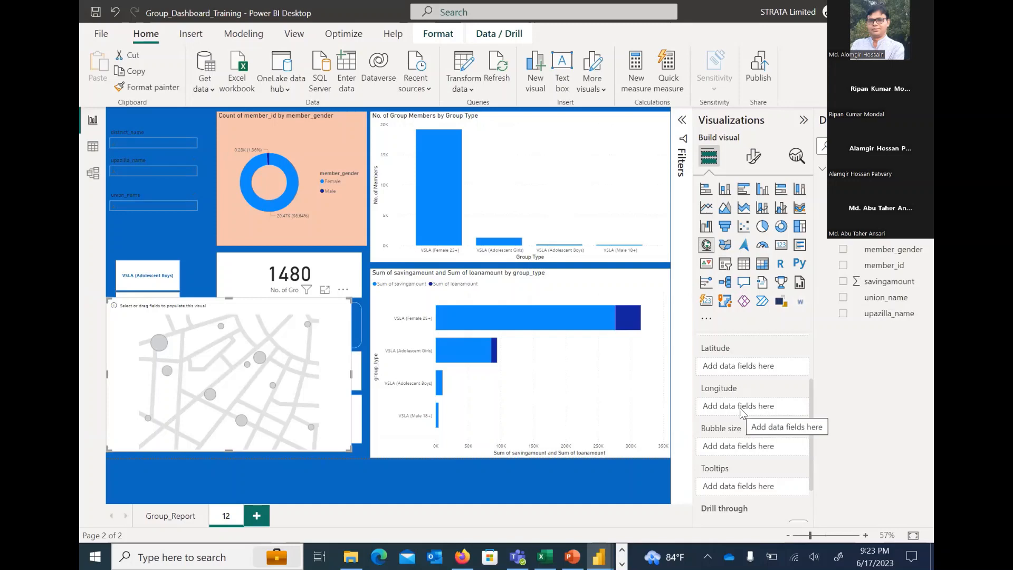
drag(809, 426, 805, 370)
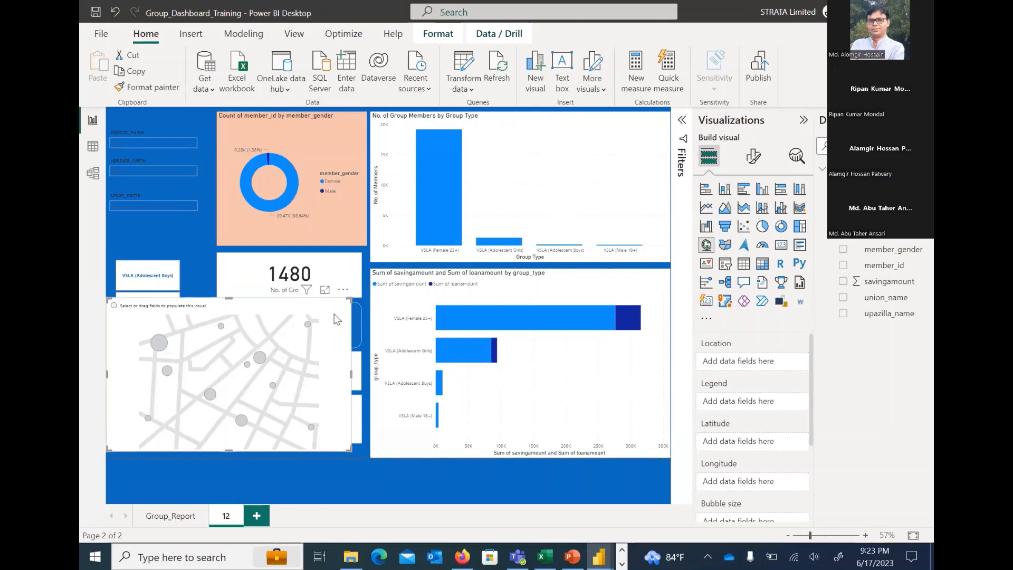
key(Delete)
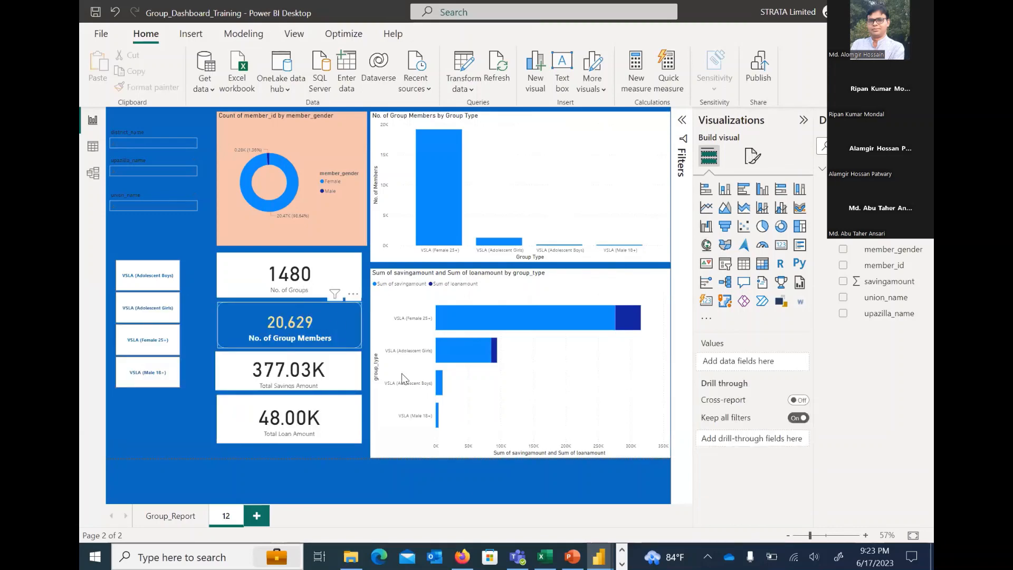
Check the published report's page in Firefox and return to Group_Dashboard_Training in Power BI Desktop
click(462, 556)
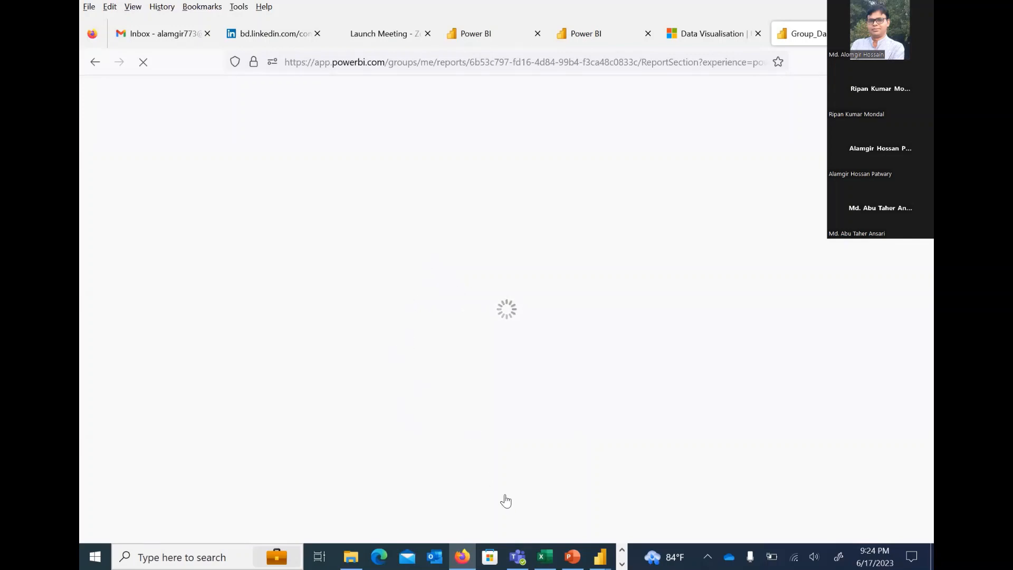
click(607, 551)
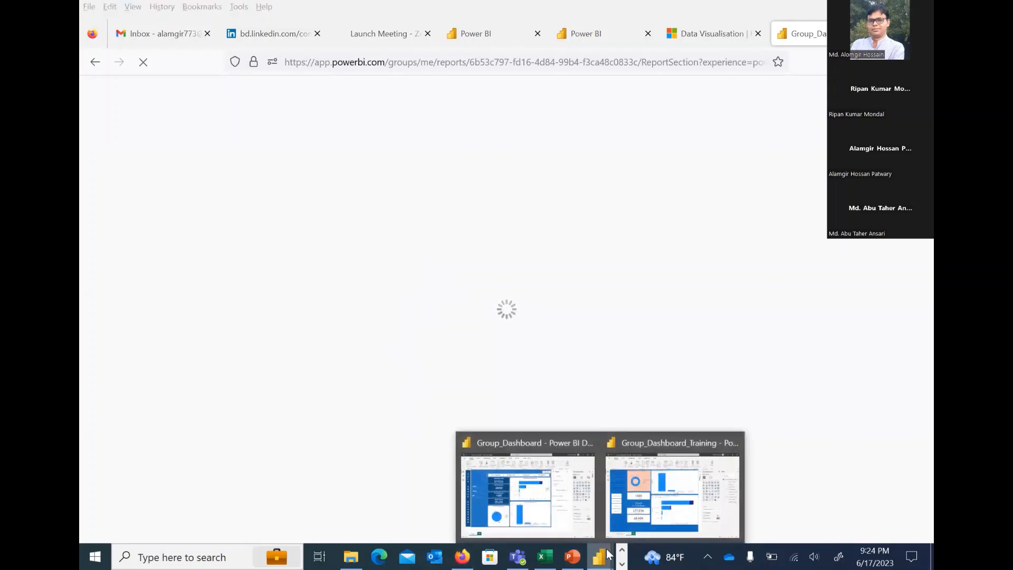
click(657, 486)
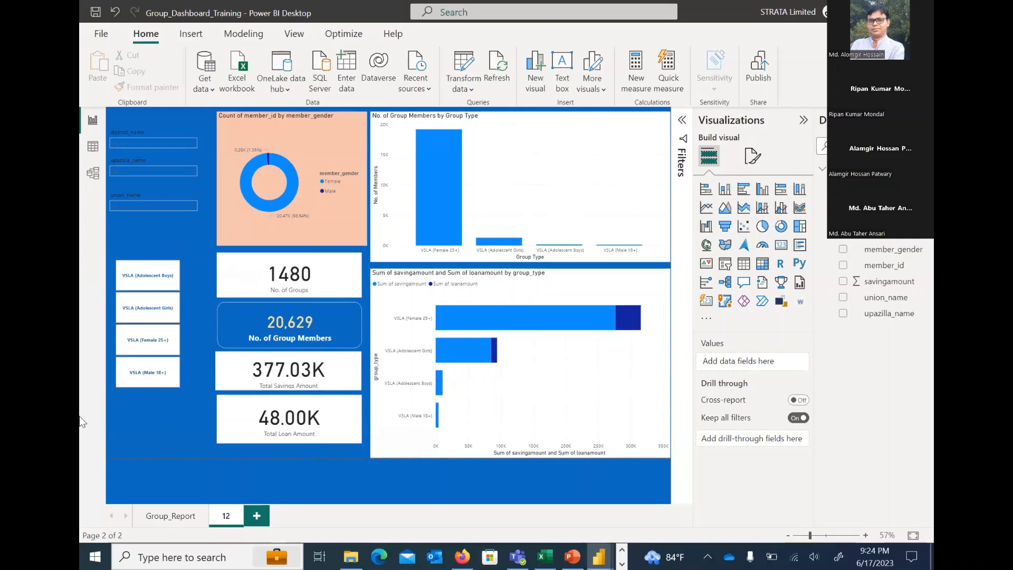
Duplicate report page 12
right_click(227, 515)
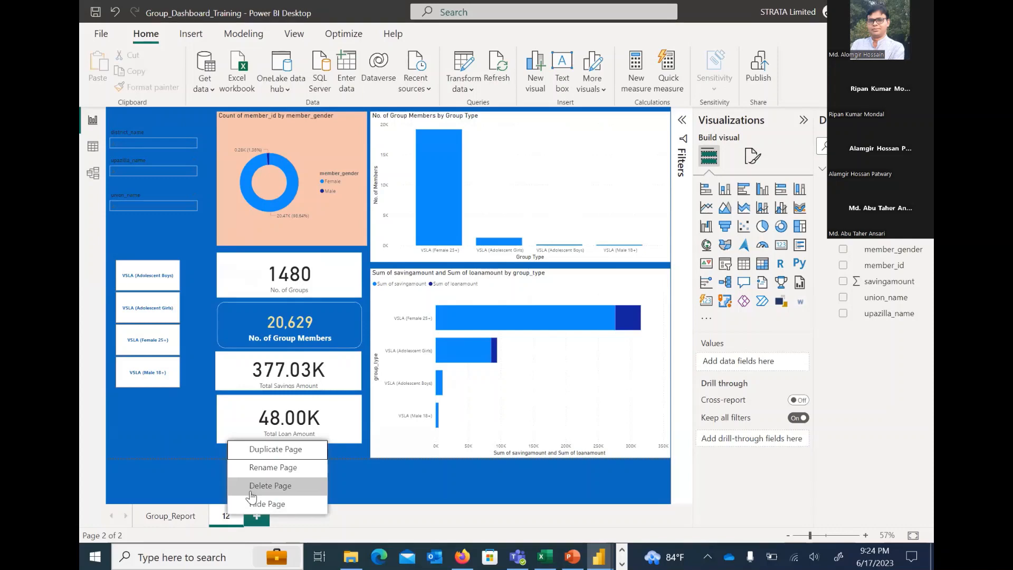
click(290, 448)
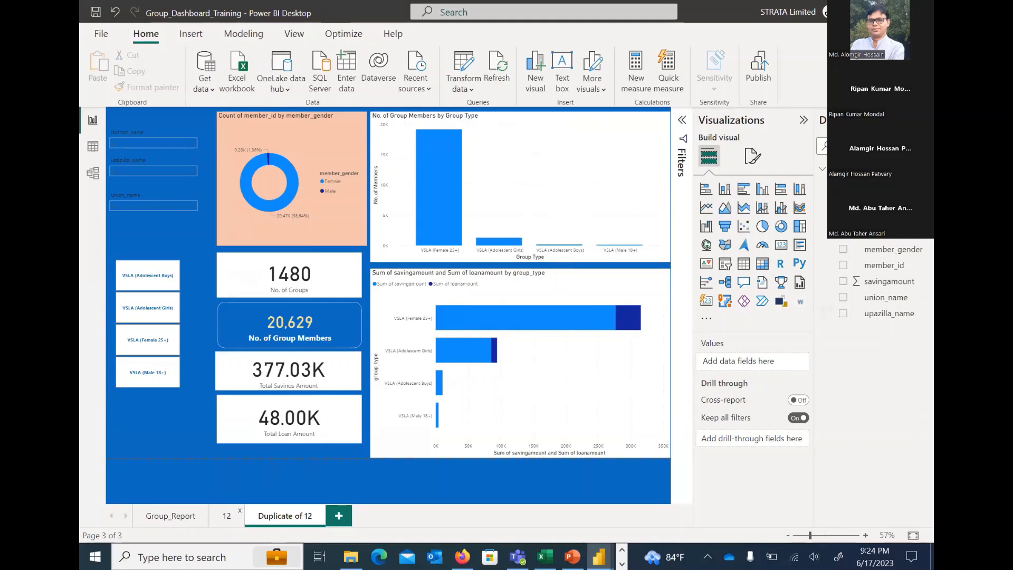
Open the dataset's query for editing, review the common new data source types, and close the Power Query Editor with changes applied
right_click(865, 171)
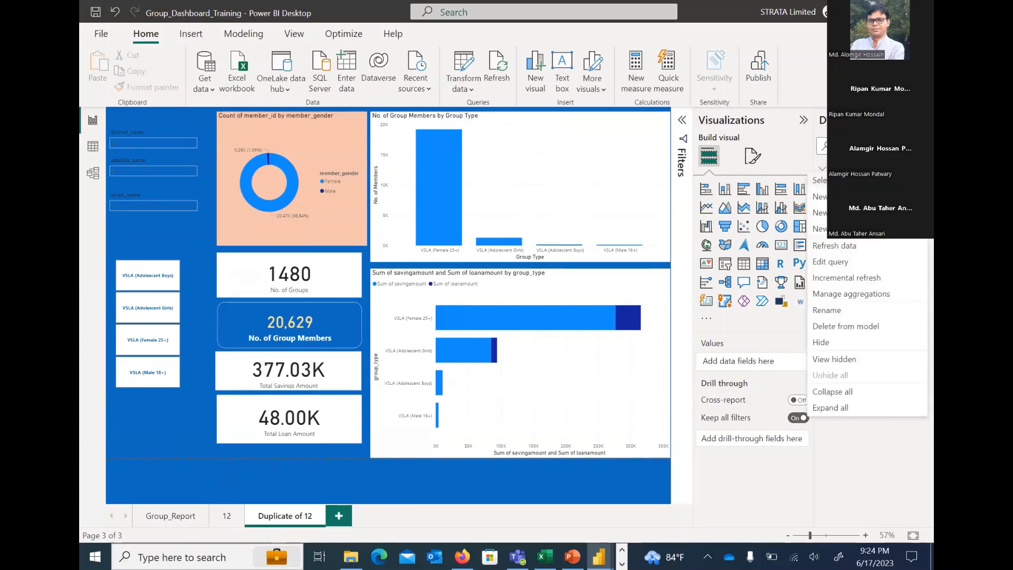
click(832, 262)
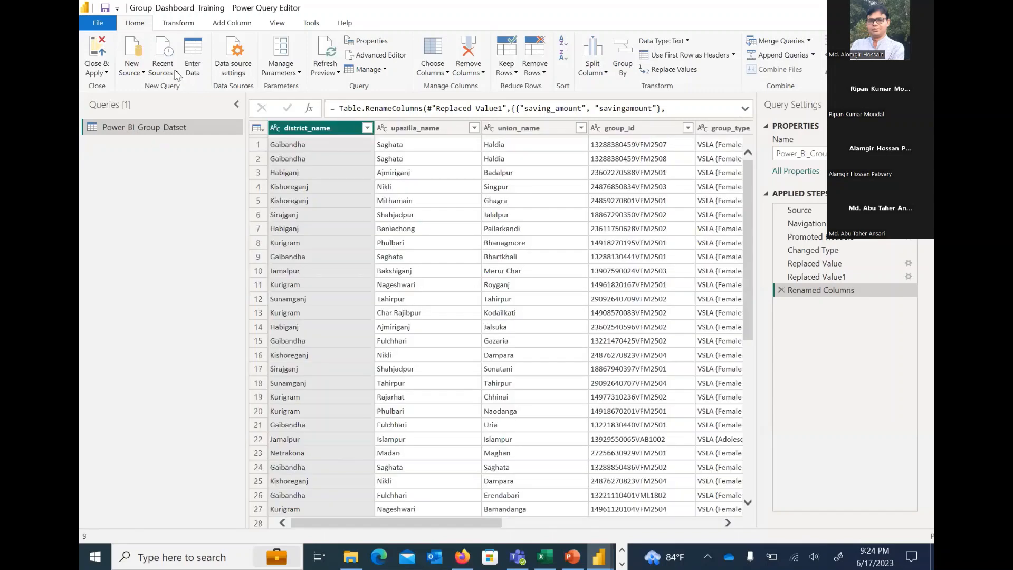
click(141, 73)
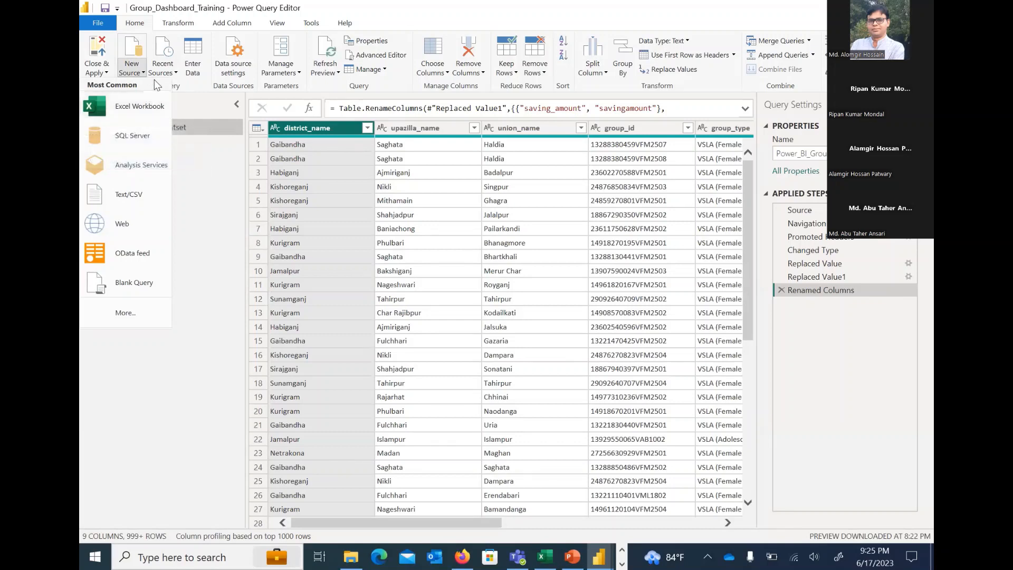
click(97, 46)
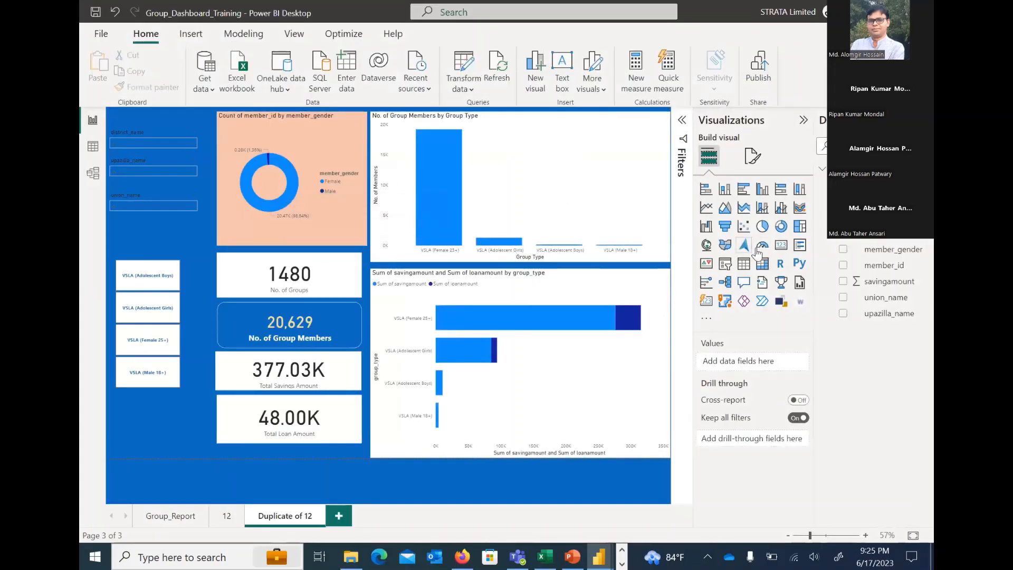
Collapse the dataset's field list and select the bar chart of savings and loan amounts by group type
click(822, 169)
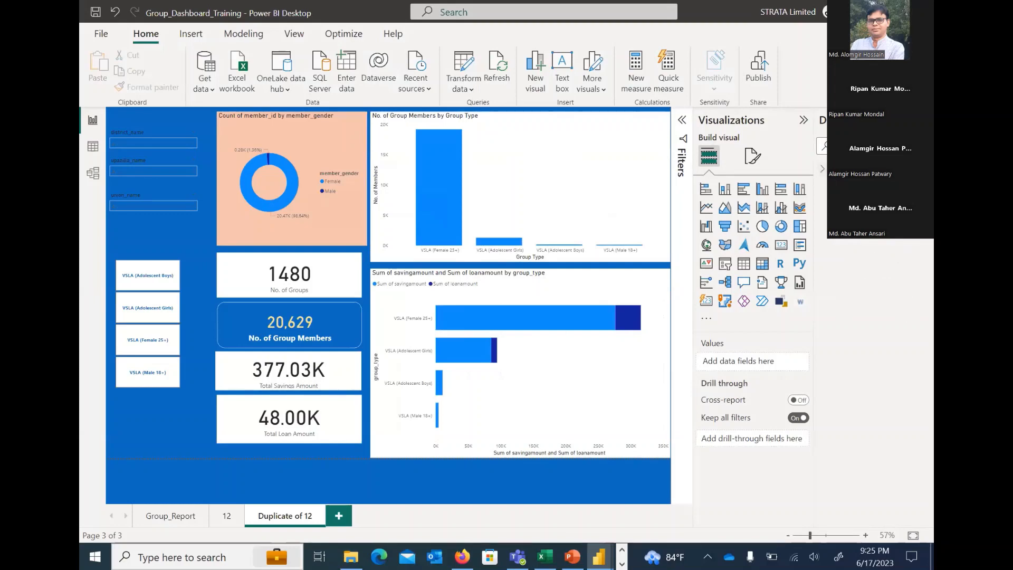
click(598, 293)
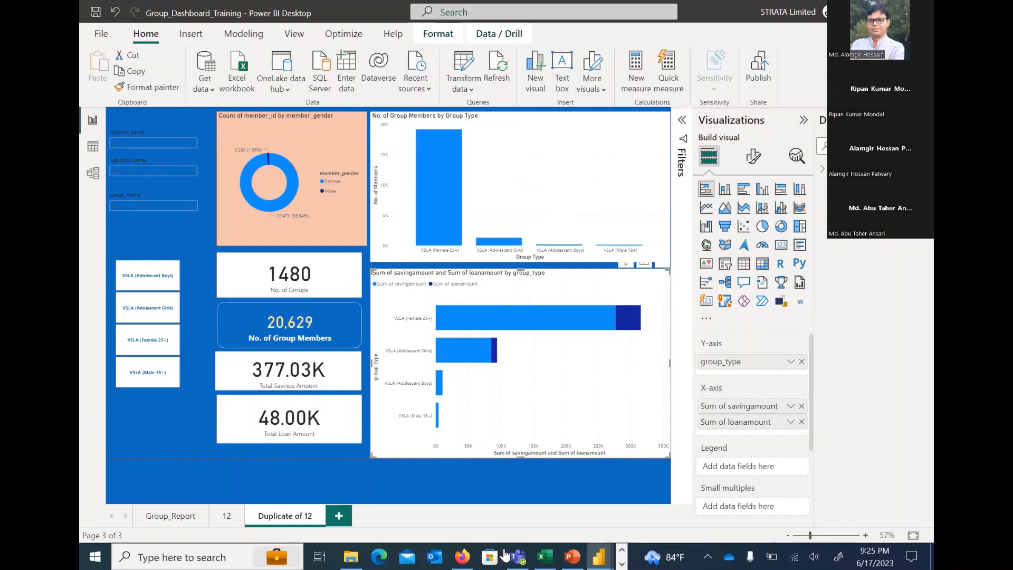
Switch to Firefox and check the loading of the workspace list, dataset and published report pages of the Power BI service
click(461, 555)
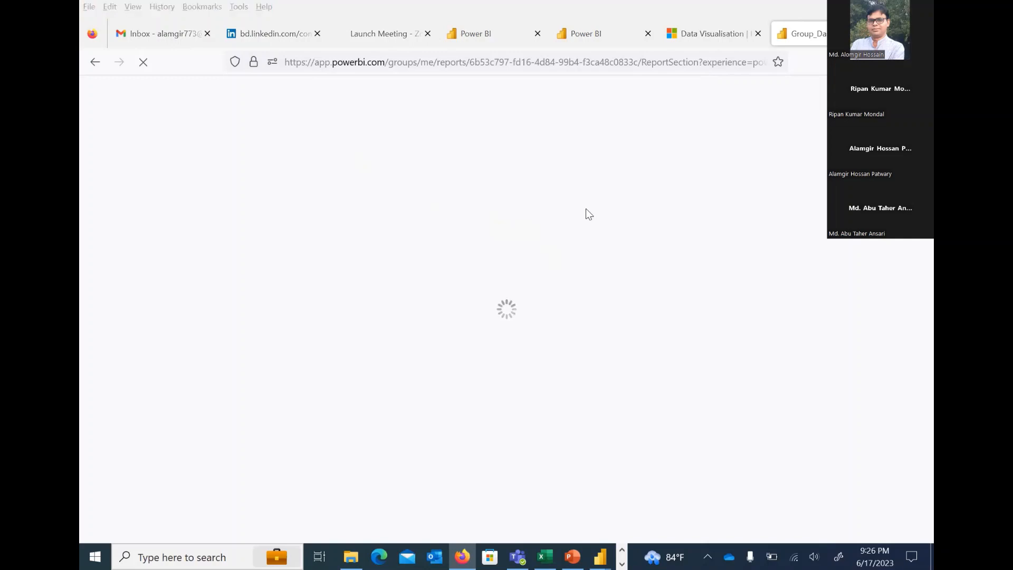
click(606, 31)
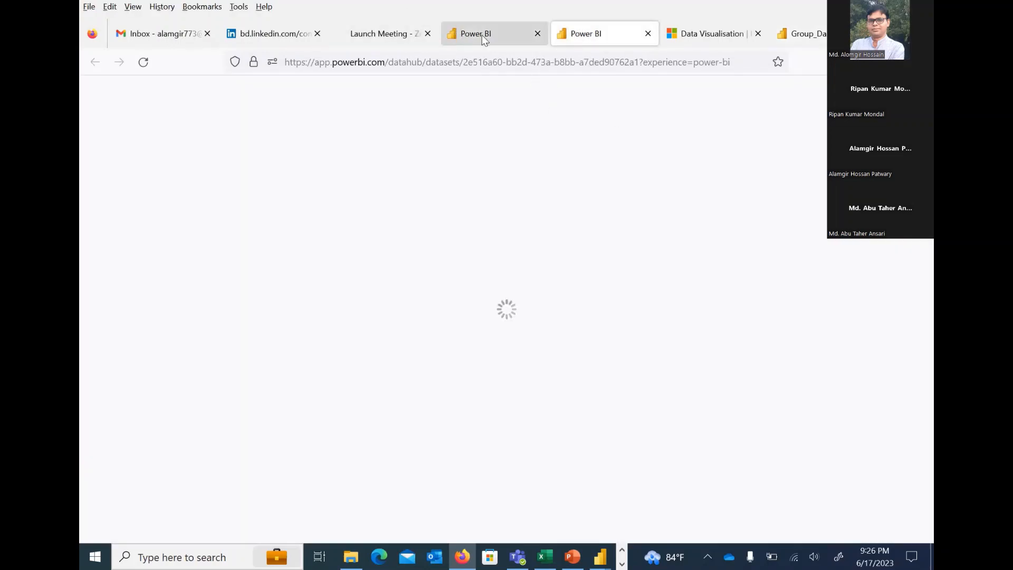
click(498, 35)
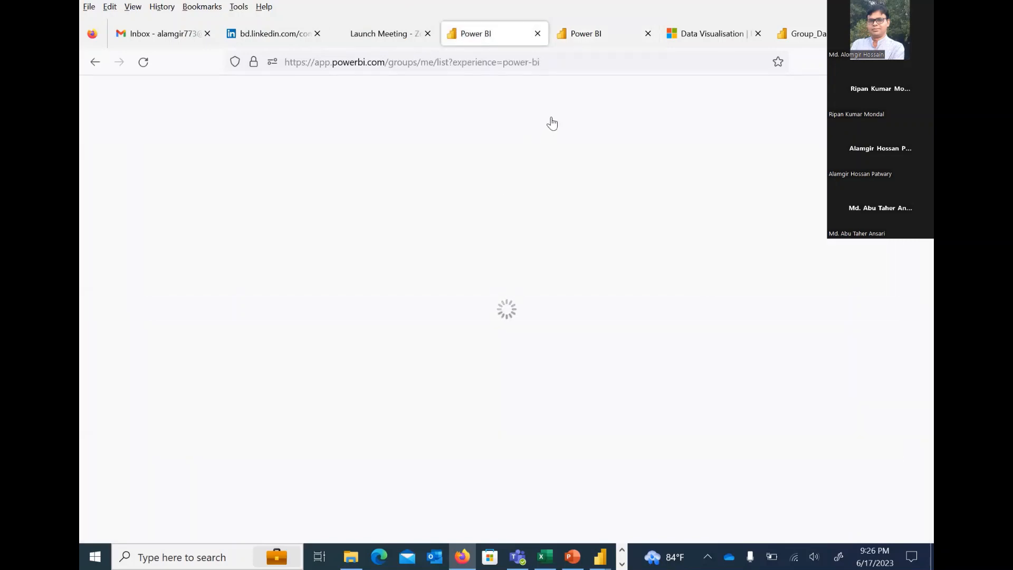
click(587, 38)
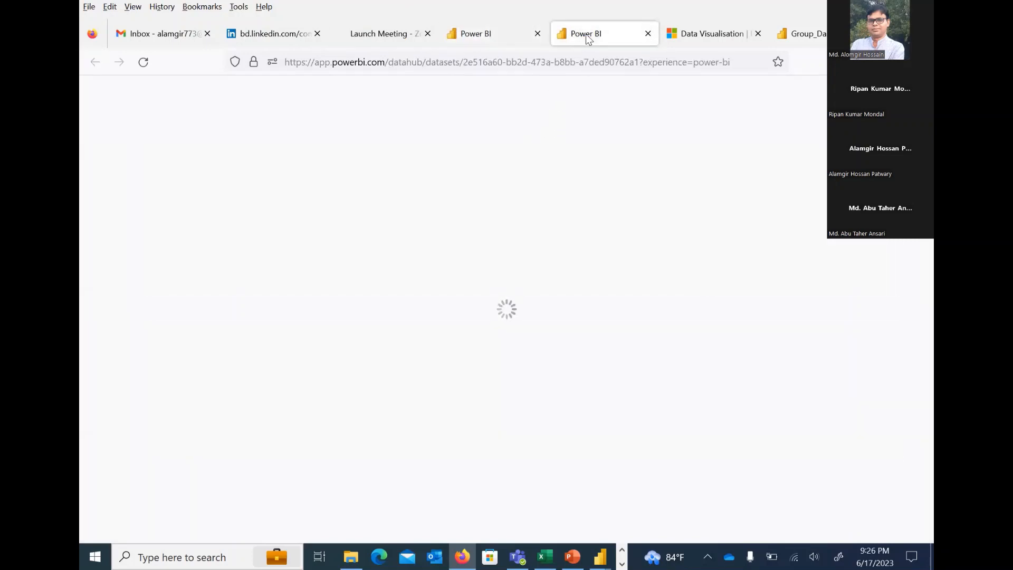
click(806, 32)
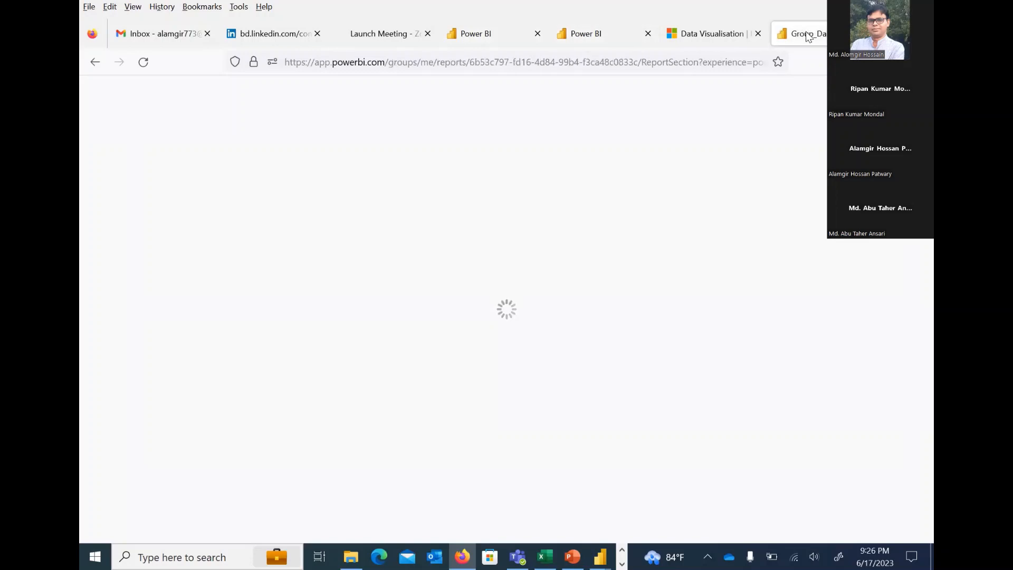
click(584, 33)
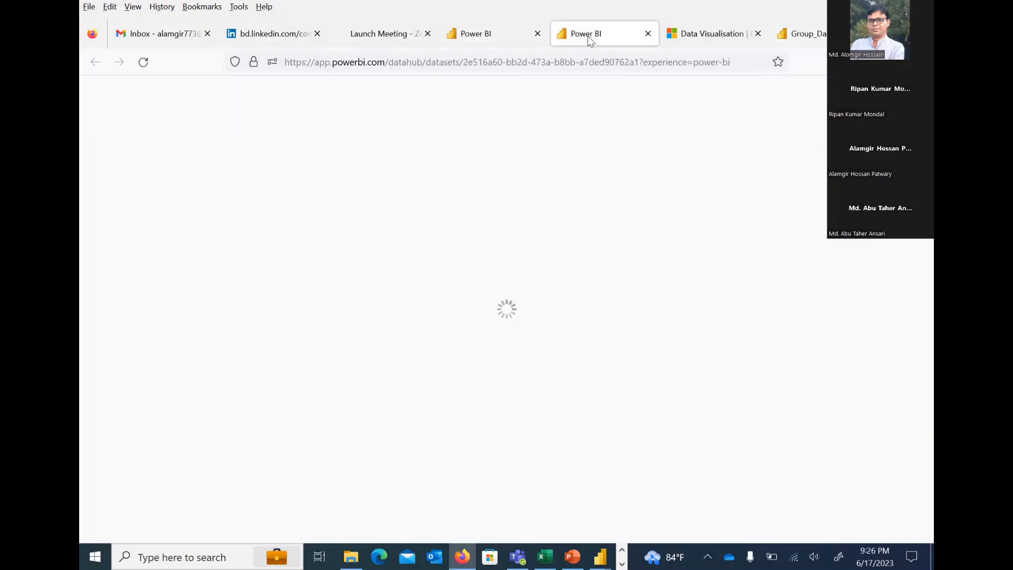
click(492, 29)
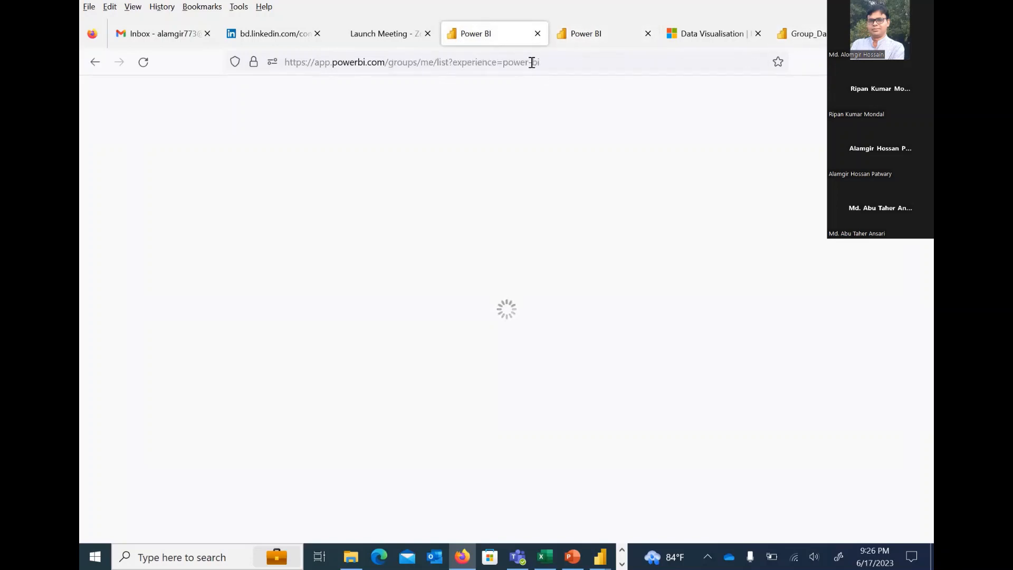
click(820, 31)
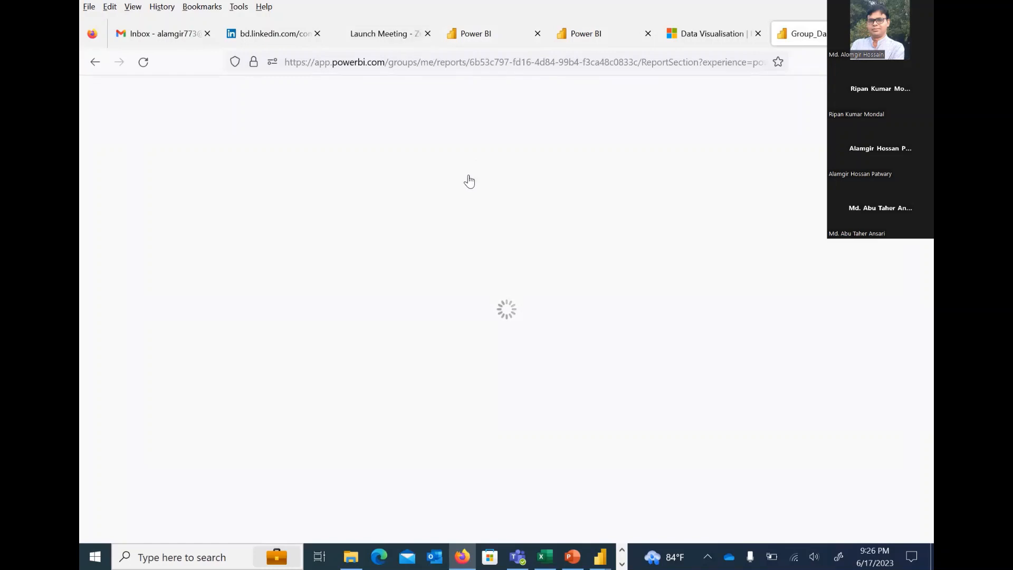
Return to Group_Dashboard_Training in Power BI Desktop and launch a second, new instance of Power BI Desktop
click(622, 555)
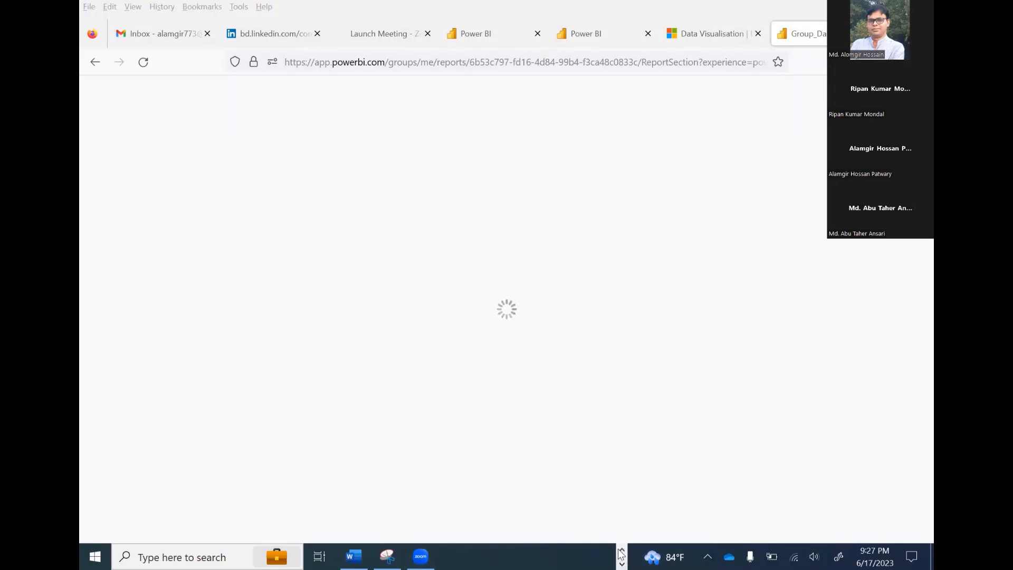
click(622, 551)
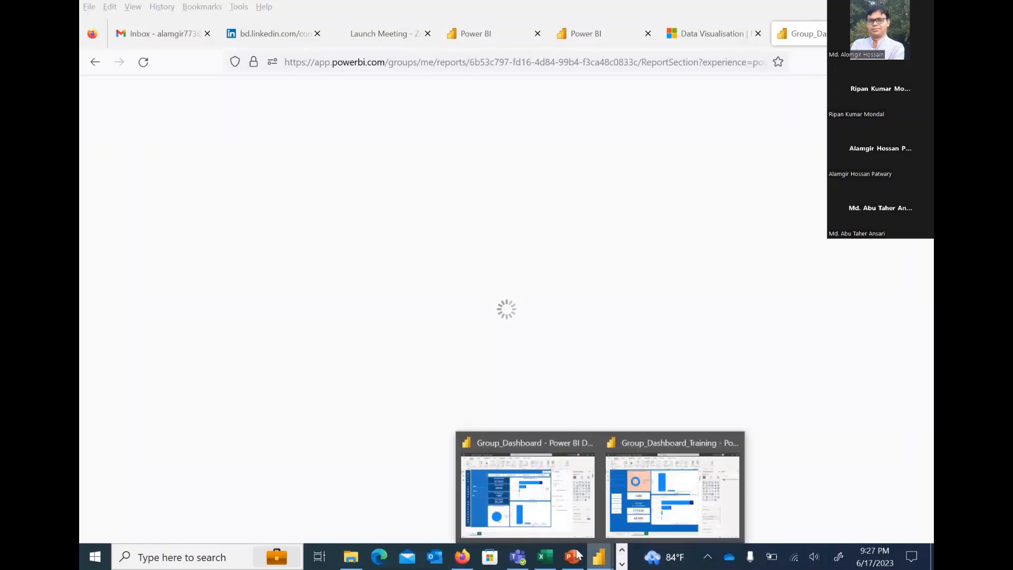
click(660, 501)
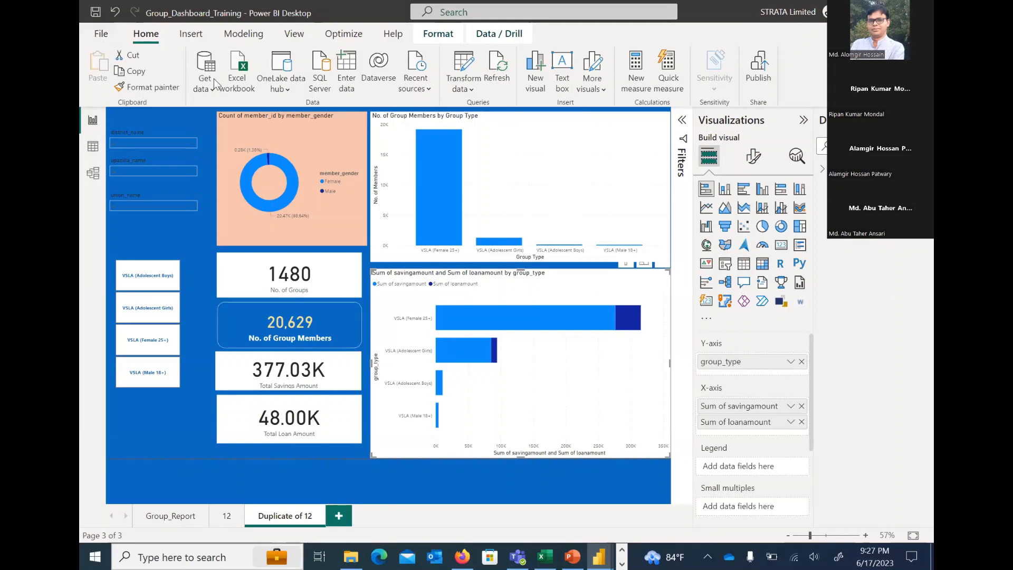
click(136, 559)
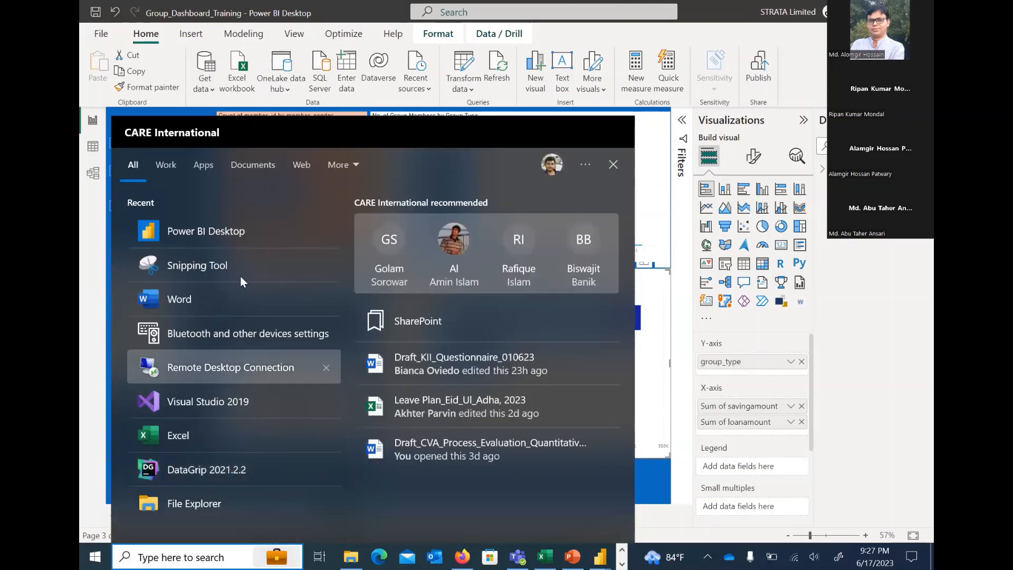
click(248, 232)
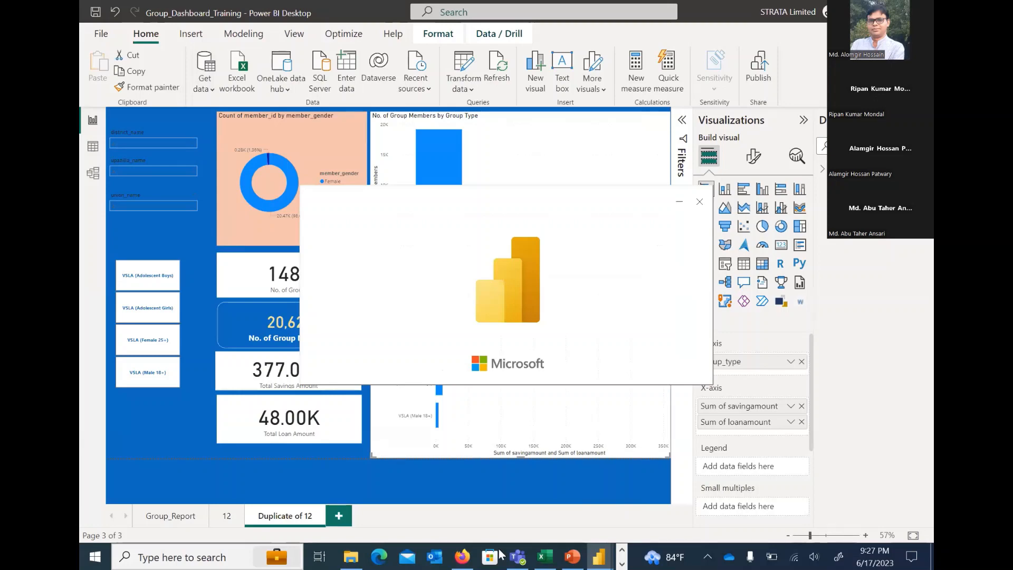
Switch to the KoboToolbox Connect document in Word and examine the KPI URL and API token lines
click(622, 563)
click(352, 555)
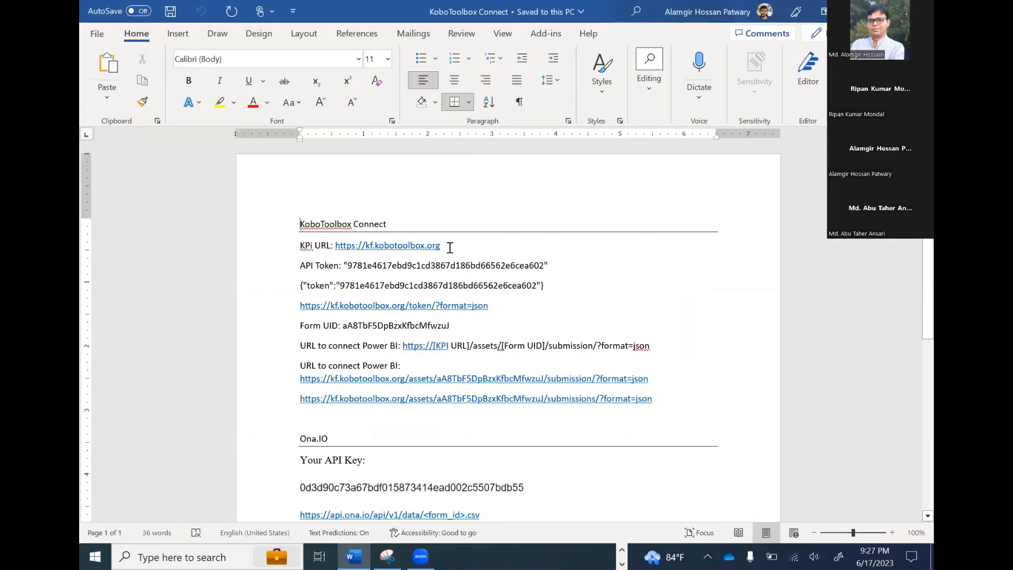
click(356, 241)
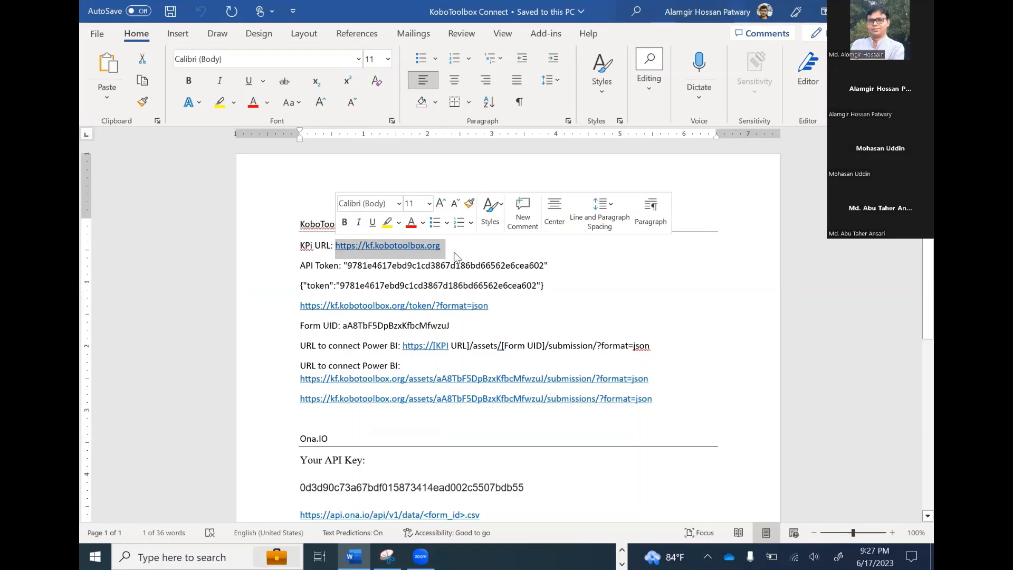
click(334, 265)
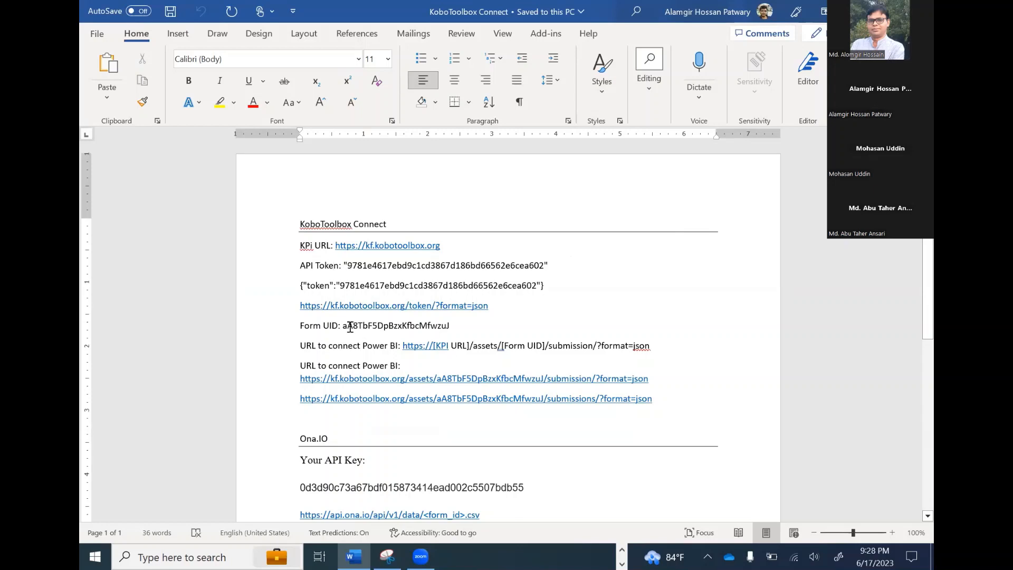
Examine the Form UID line and the first Power BI connection URL under the KoboToolbox Connect heading
drag(353, 327, 496, 327)
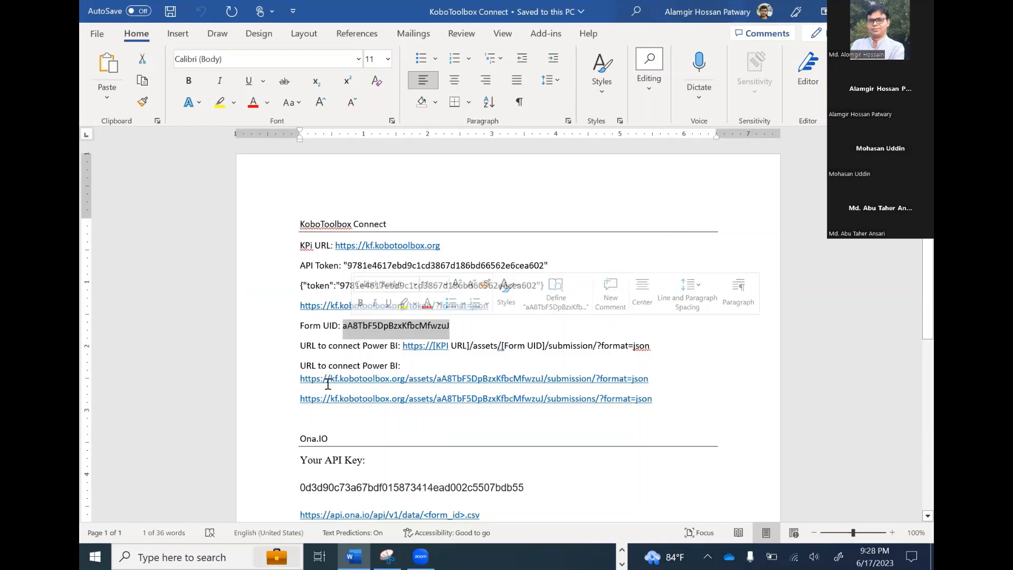
drag(302, 379, 683, 380)
click(684, 380)
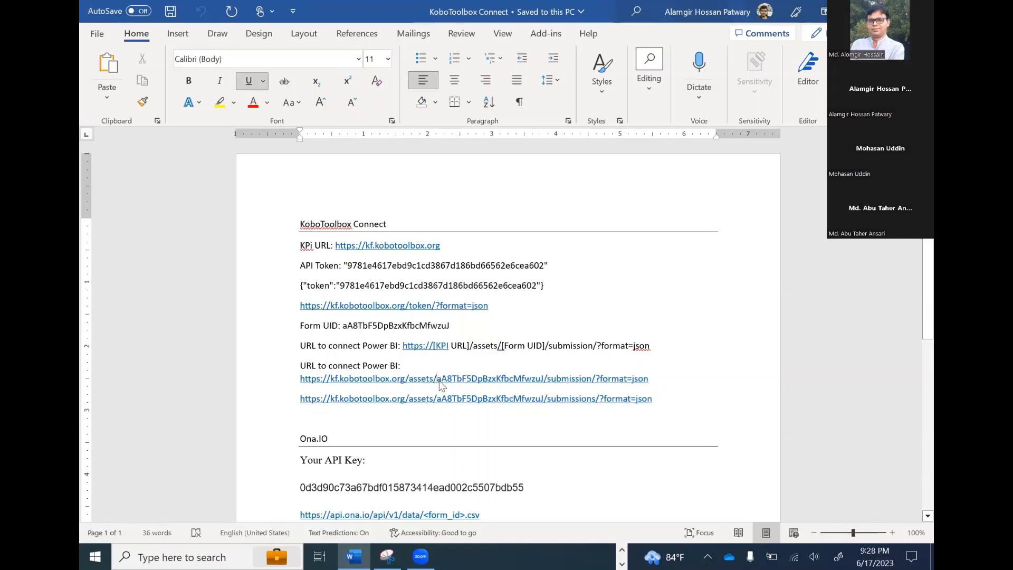
double_click(440, 380)
click(723, 277)
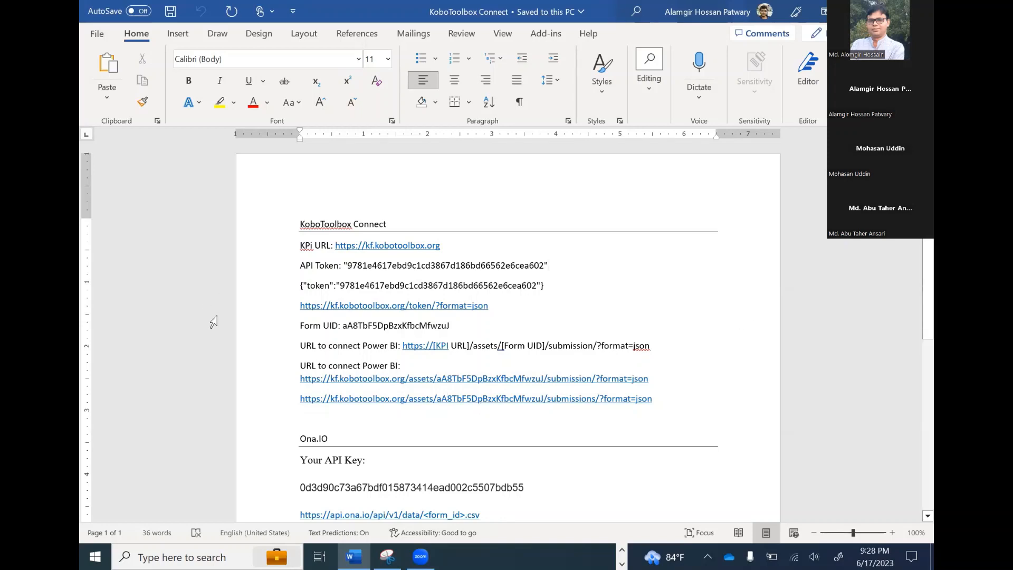
Switch to the untitled Power BI Desktop report, start importing data from the web and choose the Advanced mode
click(622, 550)
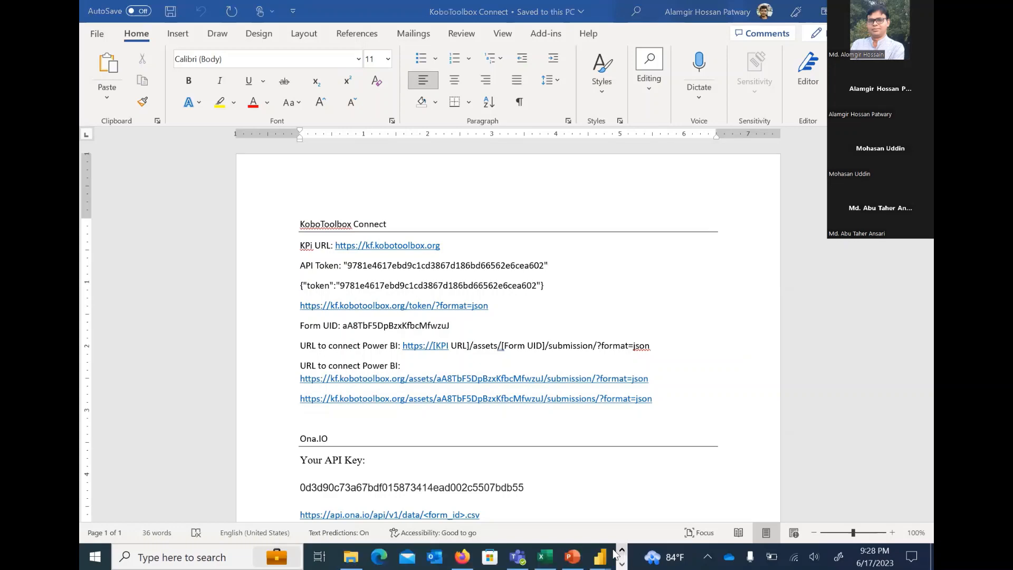
click(600, 555)
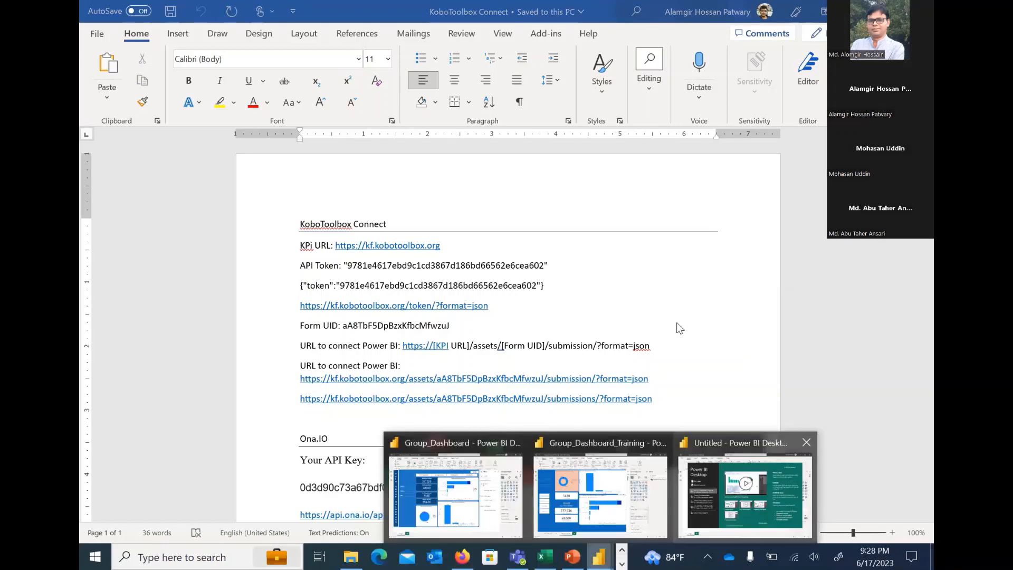
click(745, 491)
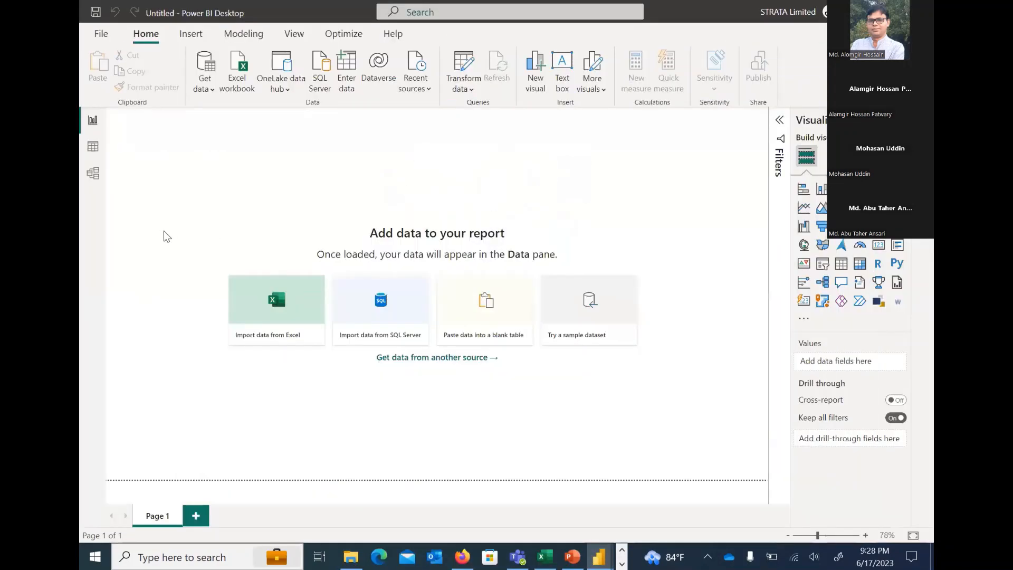
click(863, 73)
click(210, 91)
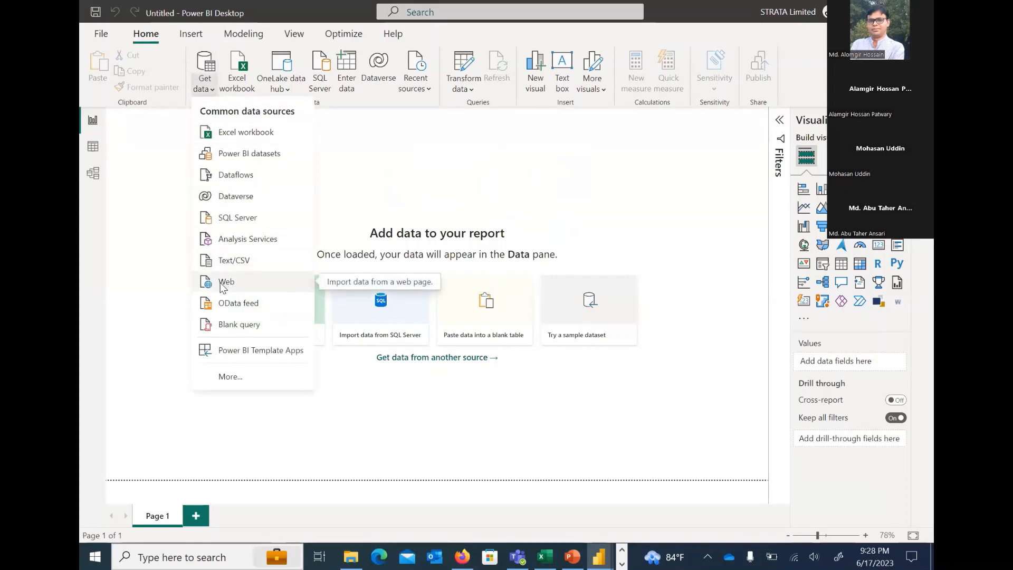
click(347, 250)
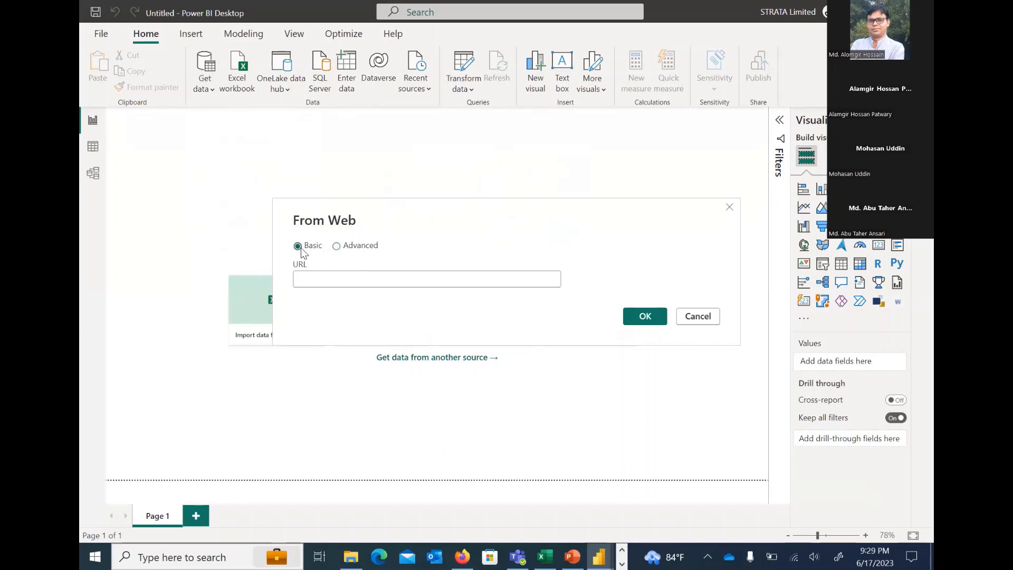
click(337, 246)
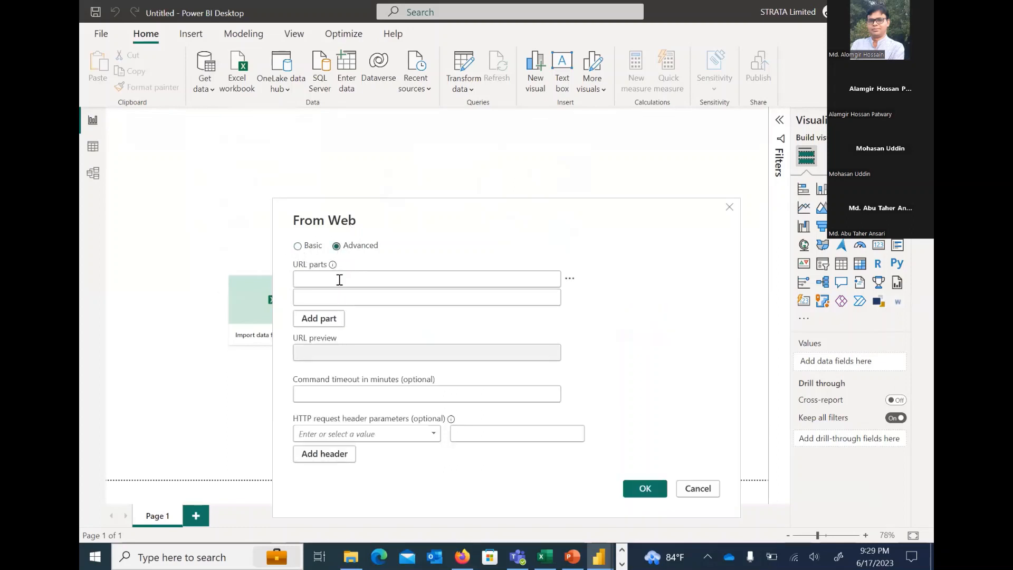
Switch to the KoboToolbox Connect document in Word and copy the Power BI connection URL ending in /submission/?format=json
click(338, 281)
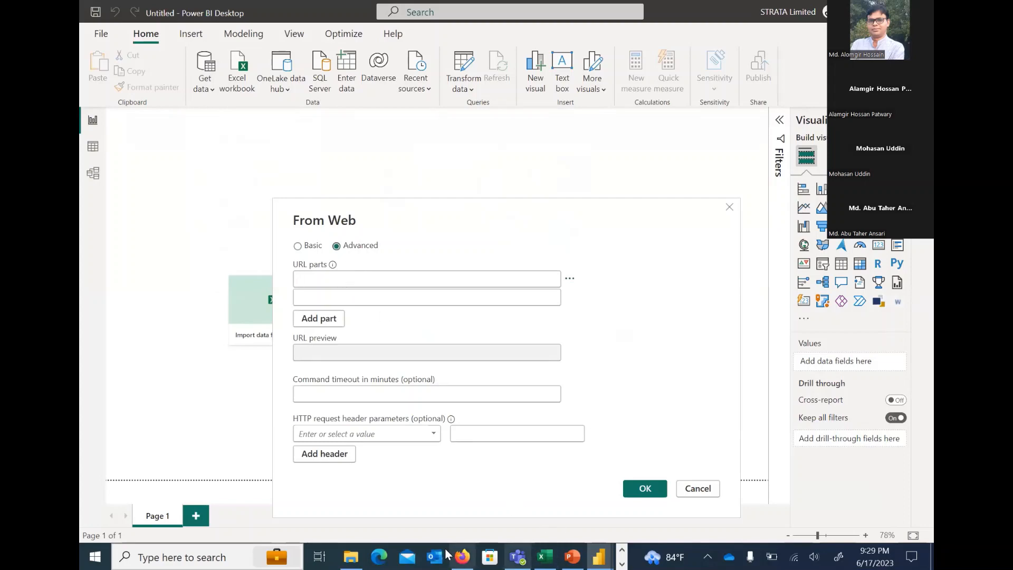
click(463, 556)
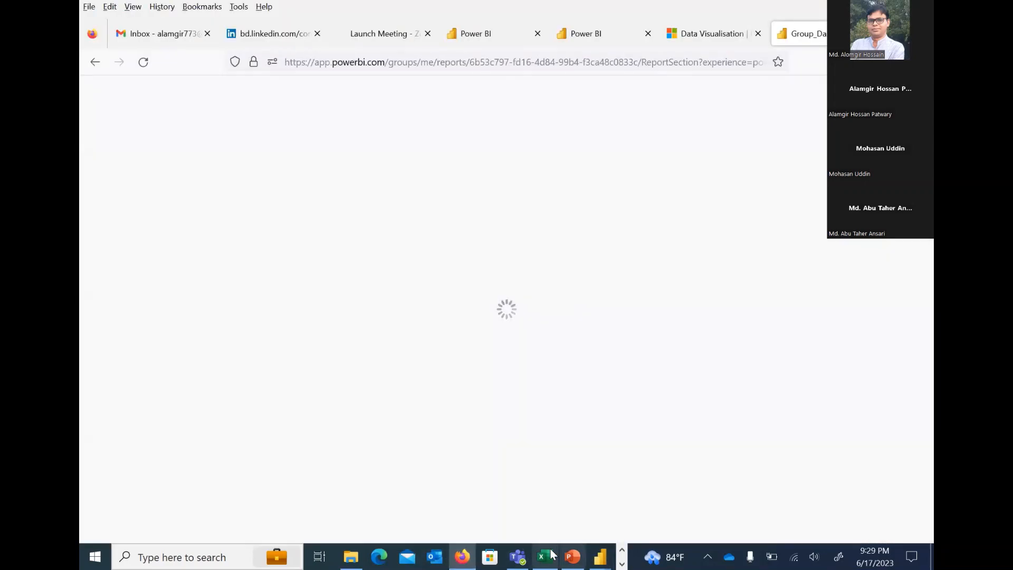
click(622, 550)
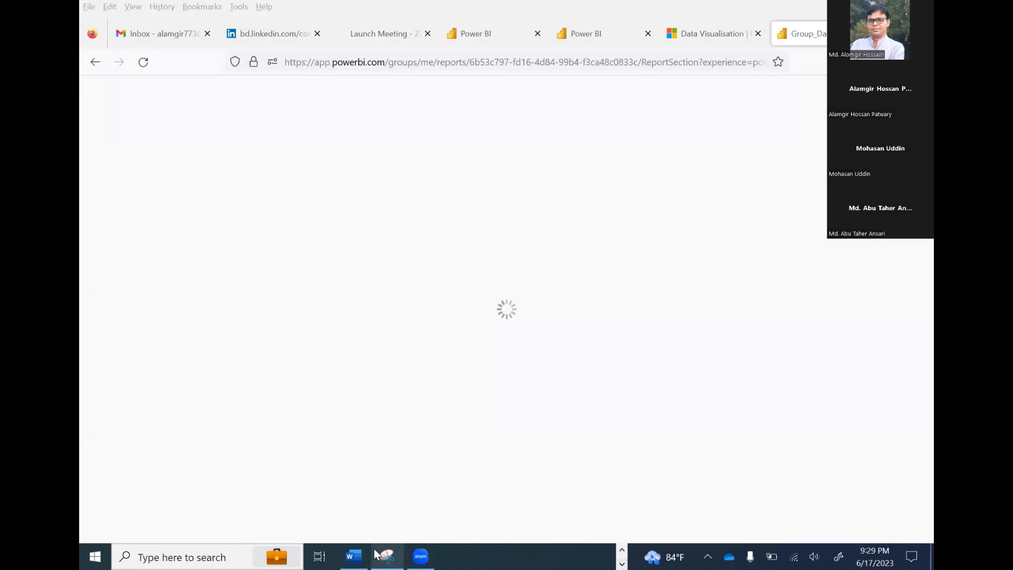
click(353, 556)
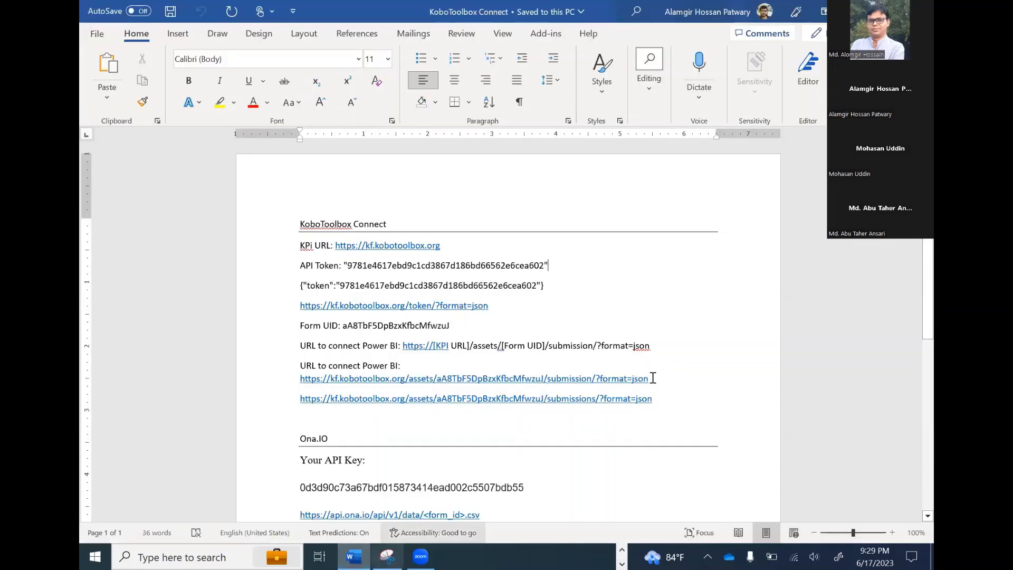
triple_click(369, 378)
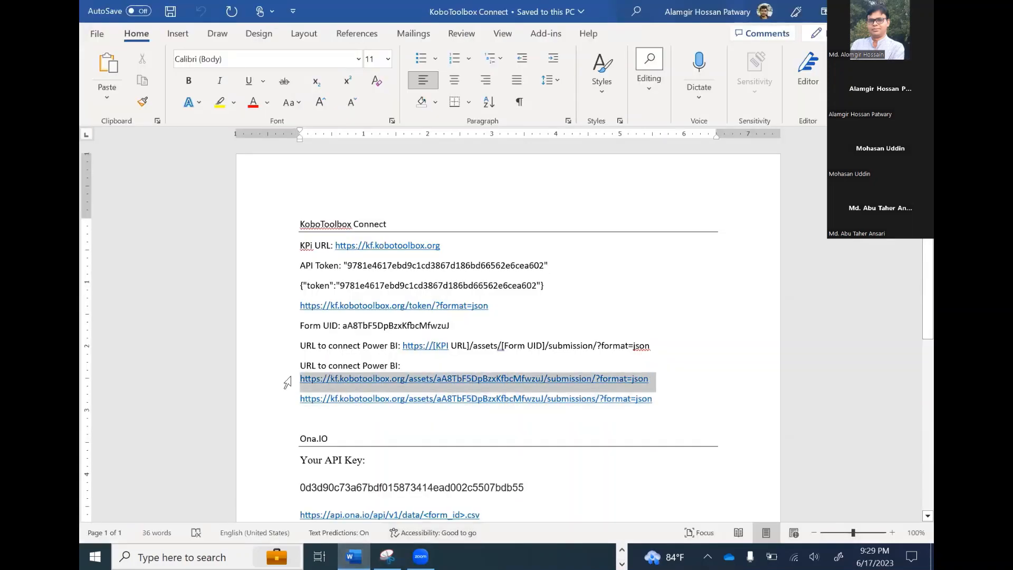
click(303, 385)
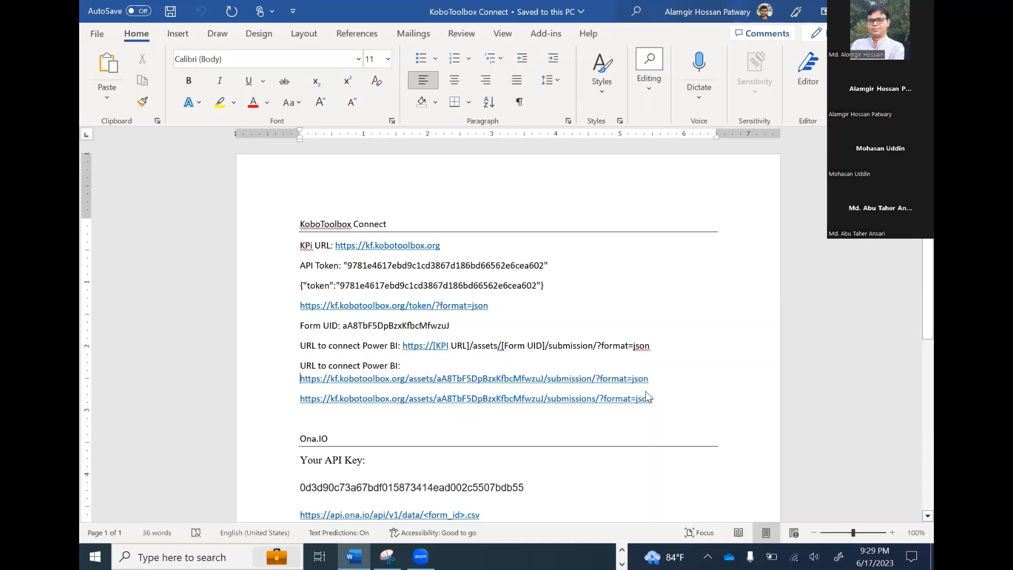
shift+click(669, 385)
key(ctrl+c)
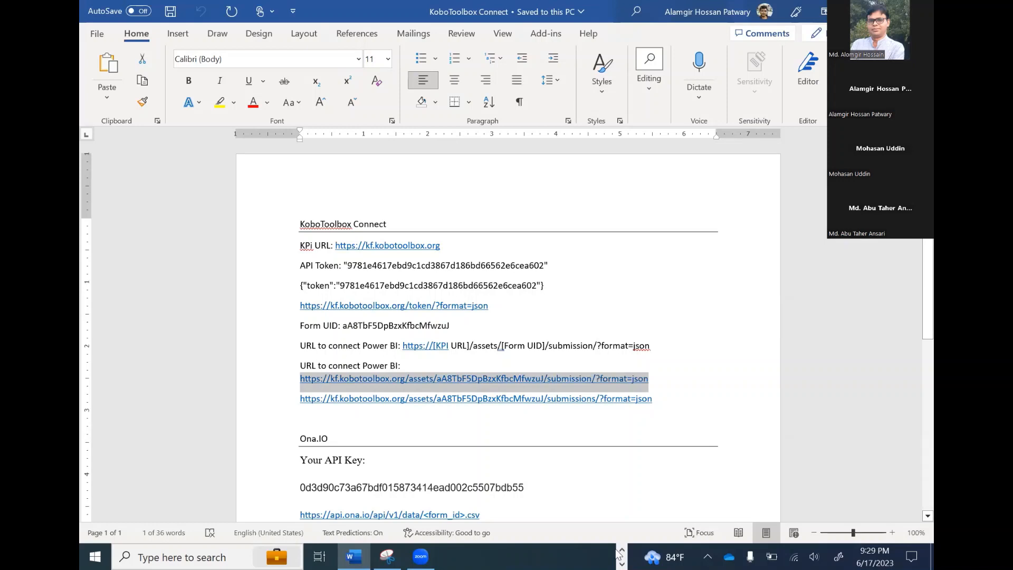
Return to the untitled Power BI Desktop report and paste the copied KoboToolbox URL as the first URL part
click(623, 552)
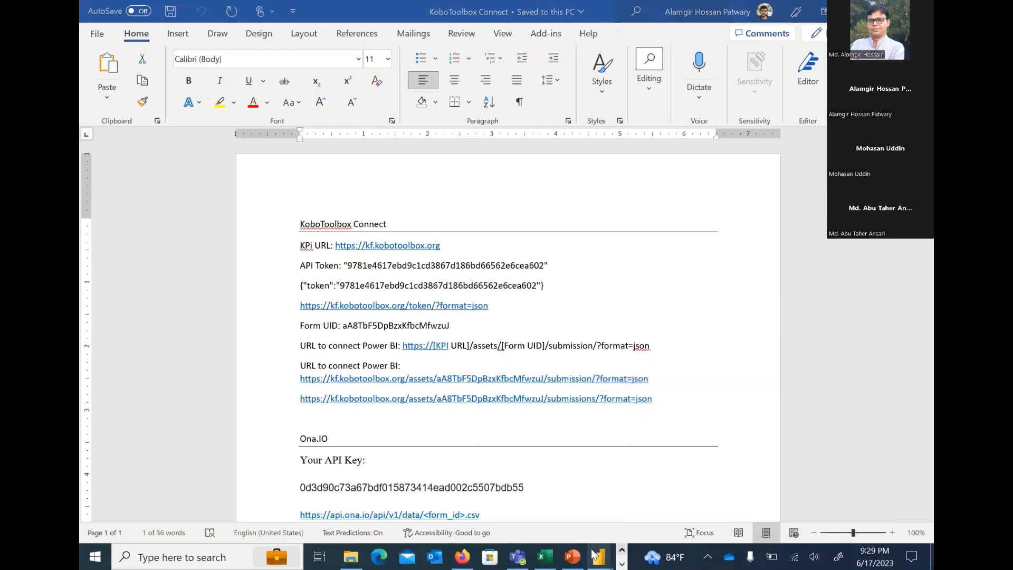
mouse_move(599, 557)
click(742, 486)
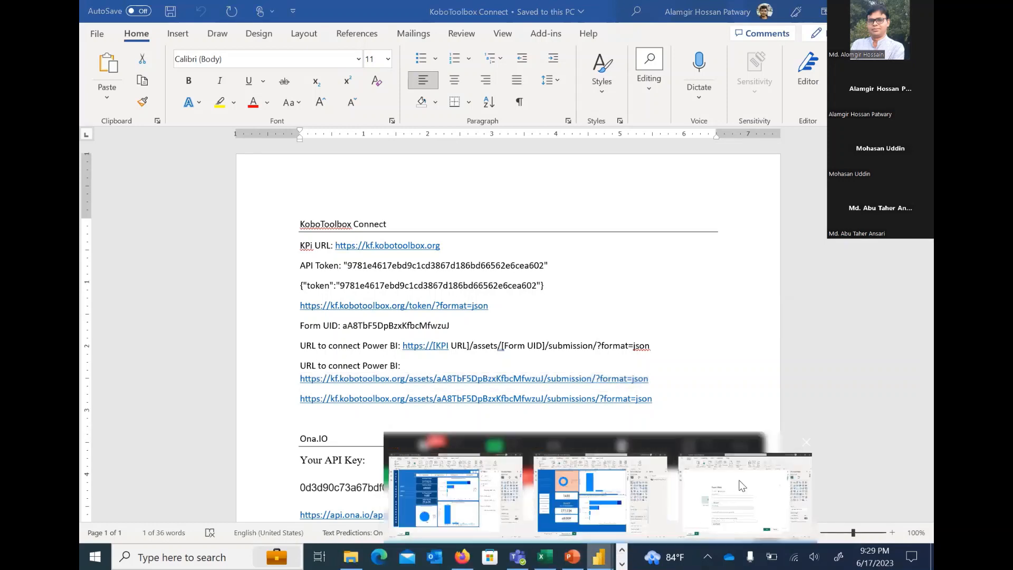
click(335, 280)
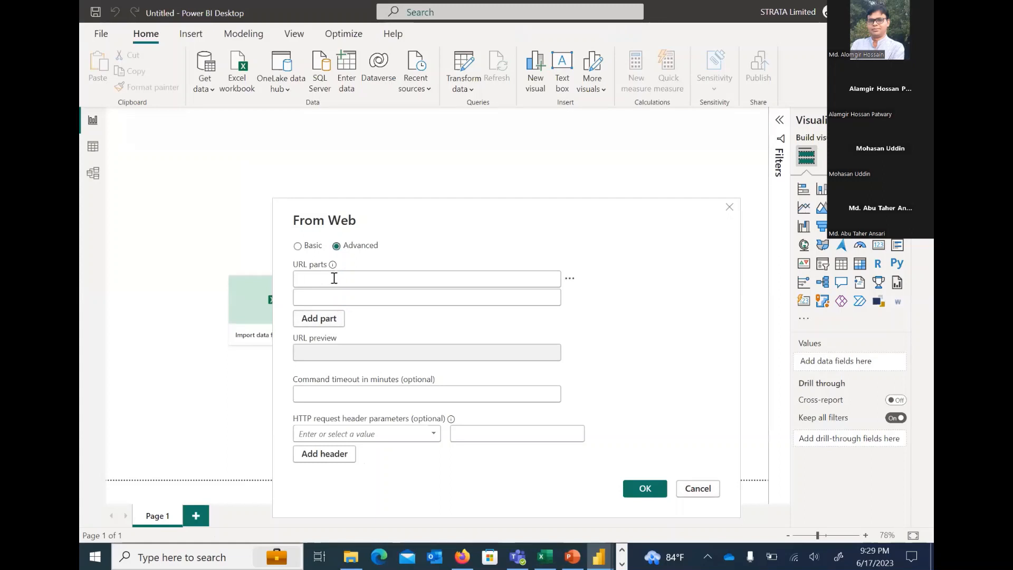
key(ctrl+v)
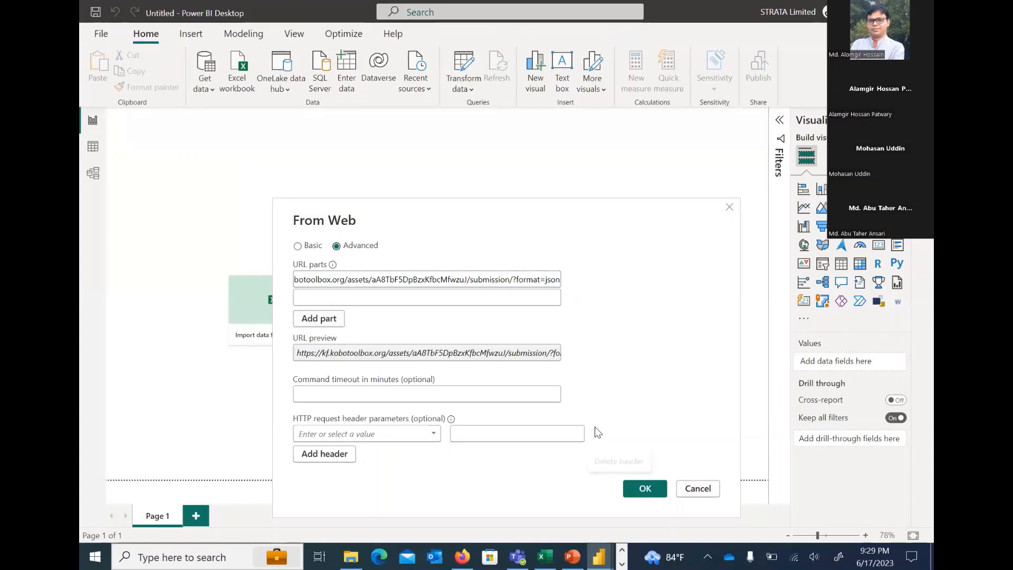
Set the HTTP request header parameter to Authorization and begin its value with the word Token
click(350, 433)
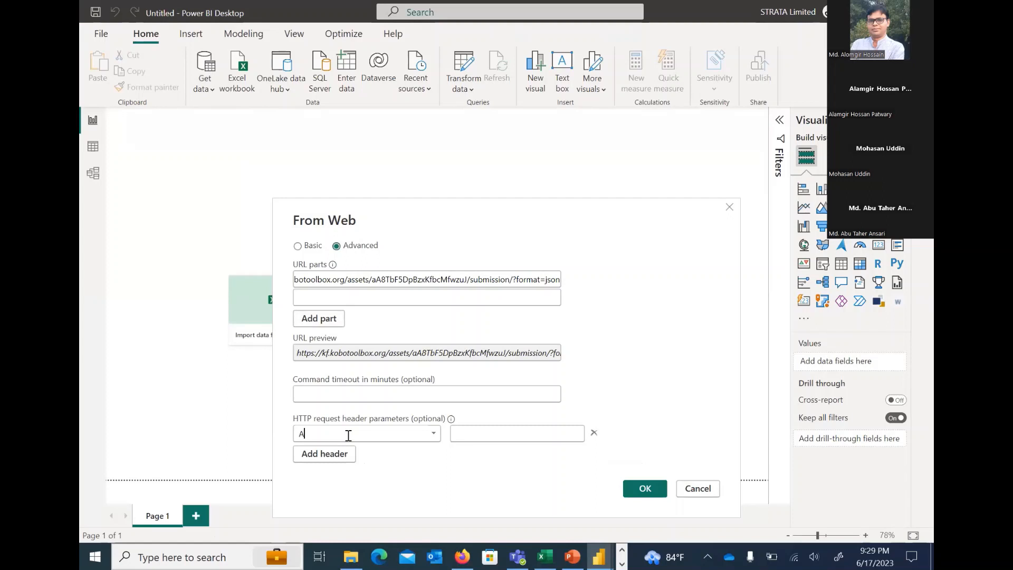
text(Authoriza)
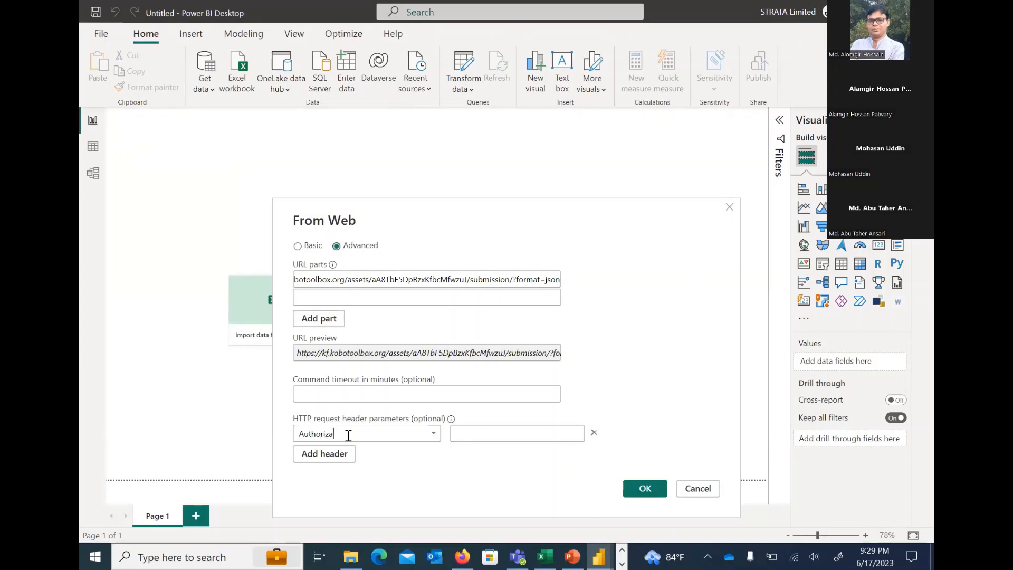
text(tion)
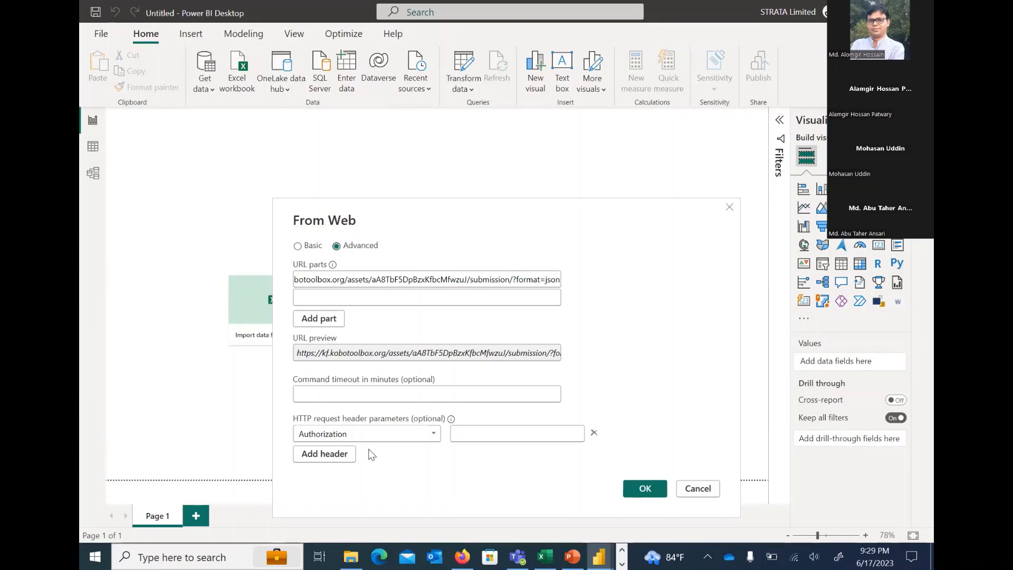
click(482, 434)
text(T)
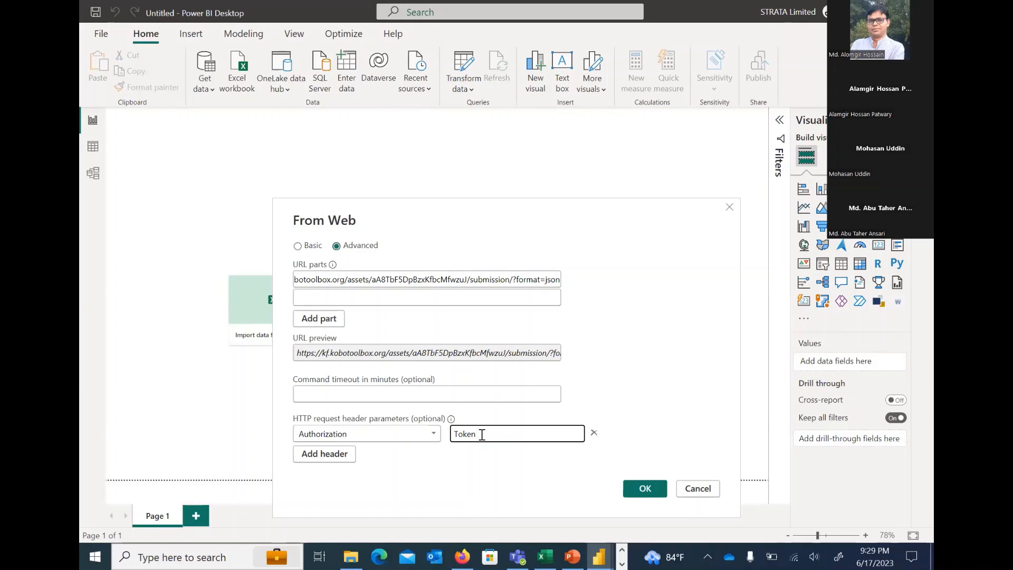
text(oken)
Append the API token copied from the Word document to the Authorization header value in Power BI Desktop and submit the web connection
click(624, 552)
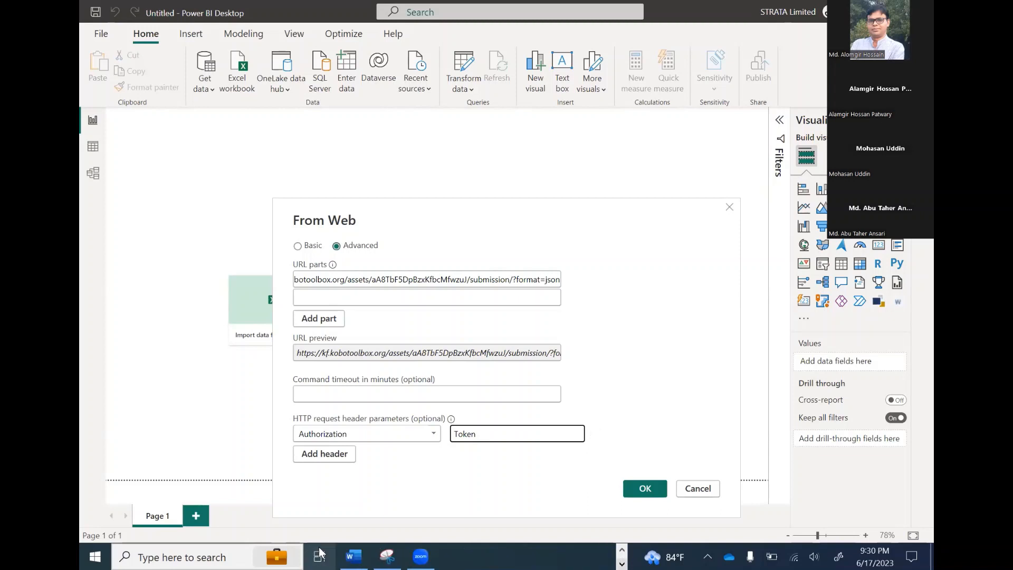
click(362, 555)
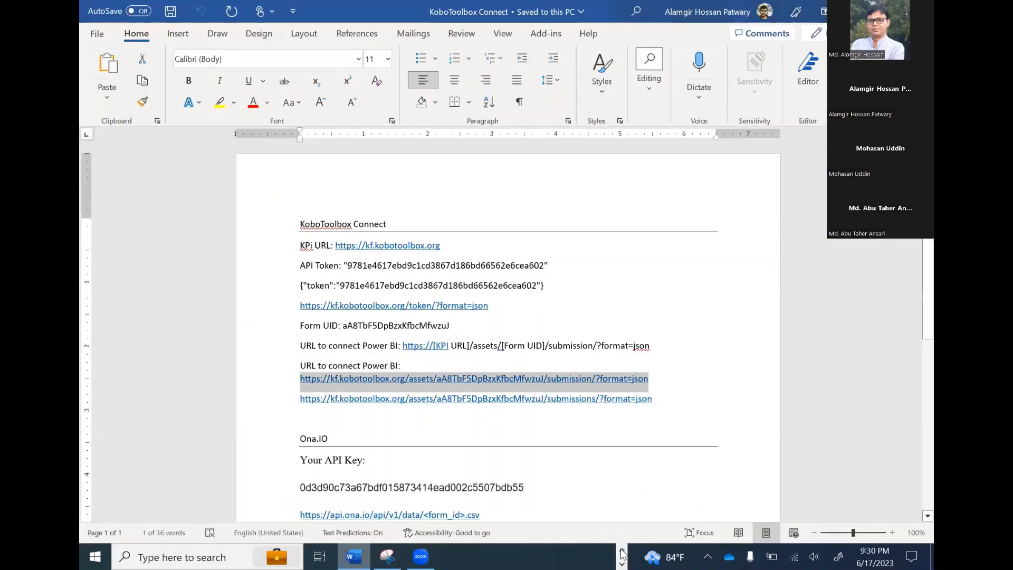
click(355, 286)
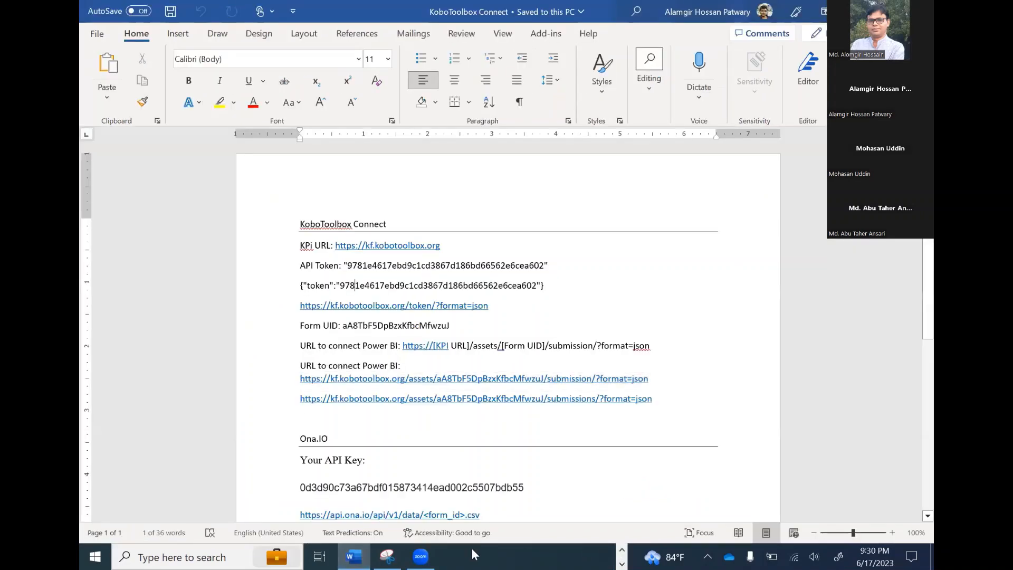
click(622, 549)
click(603, 554)
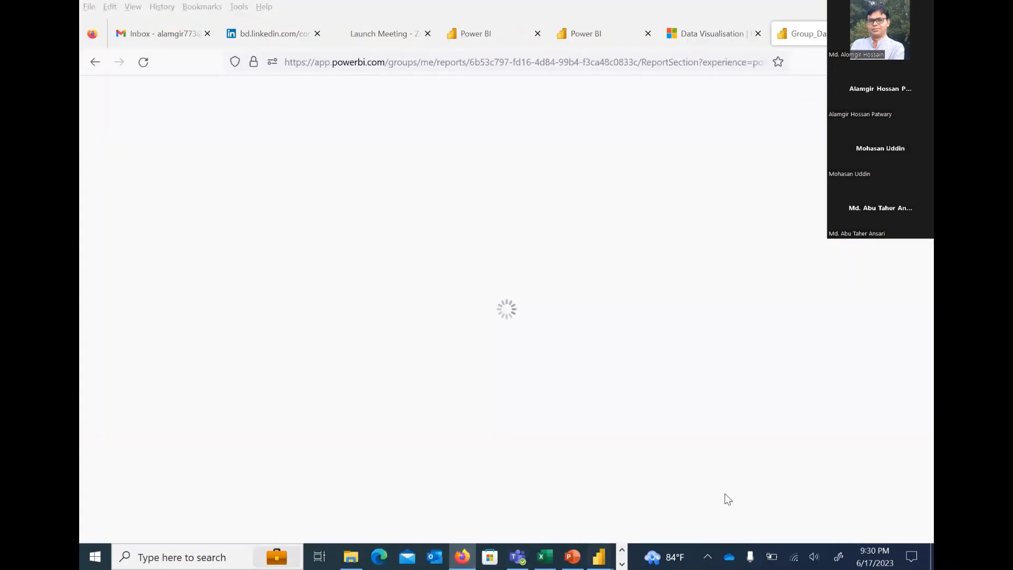
click(530, 441)
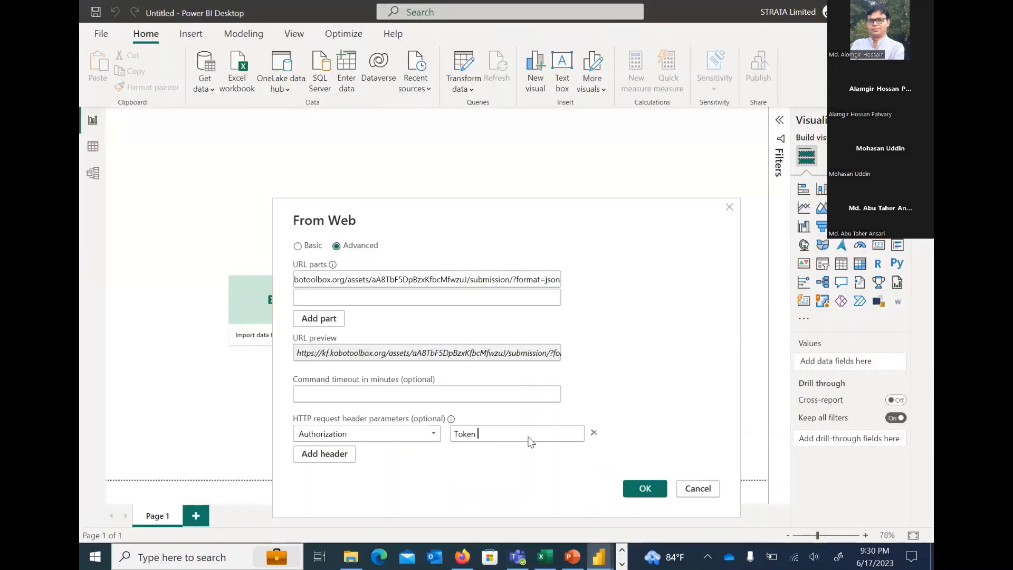
key(ctrl+v)
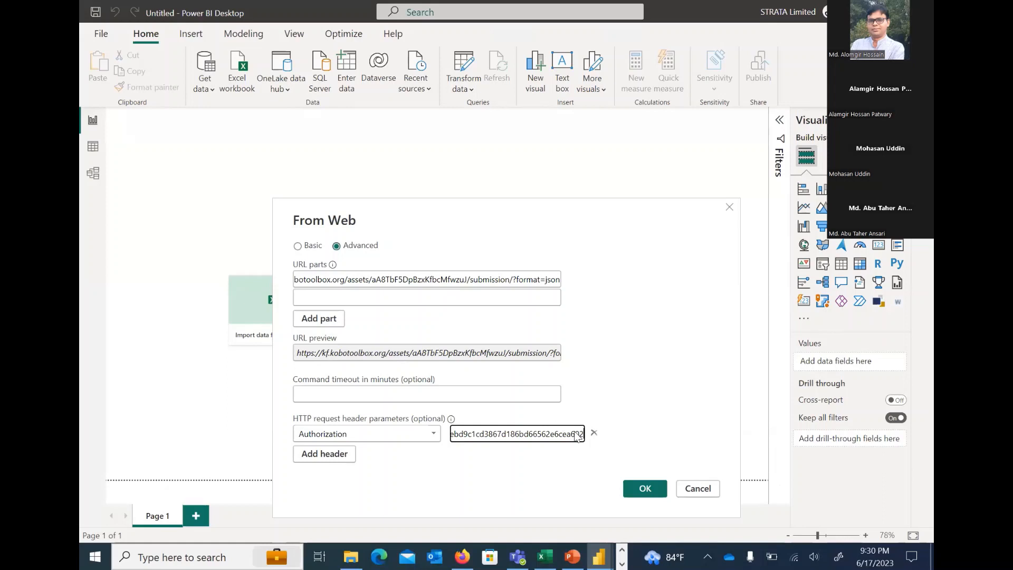
click(646, 486)
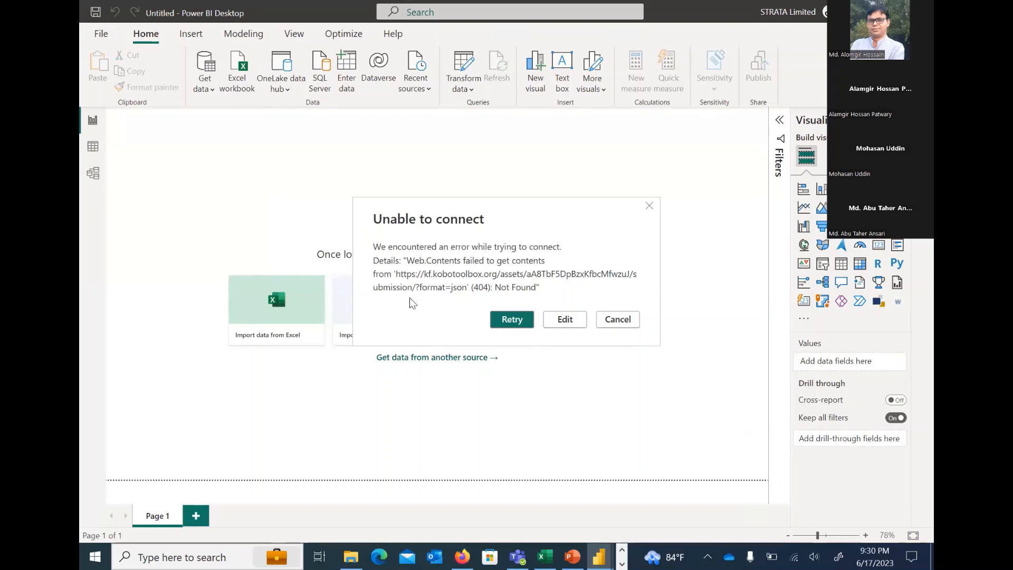
Edit the web connection and change submission to submissions in the first URL part
click(563, 320)
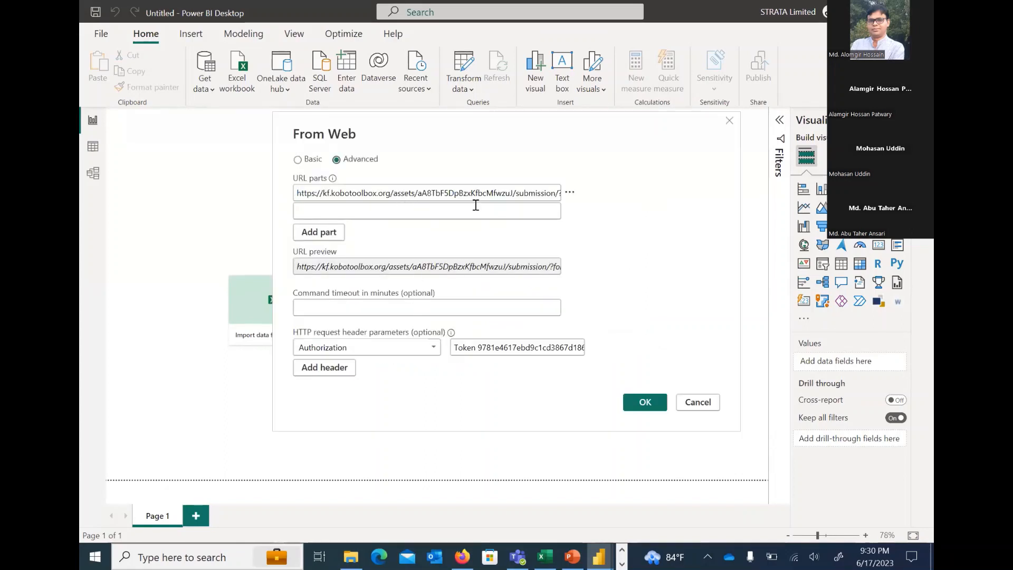
click(554, 193)
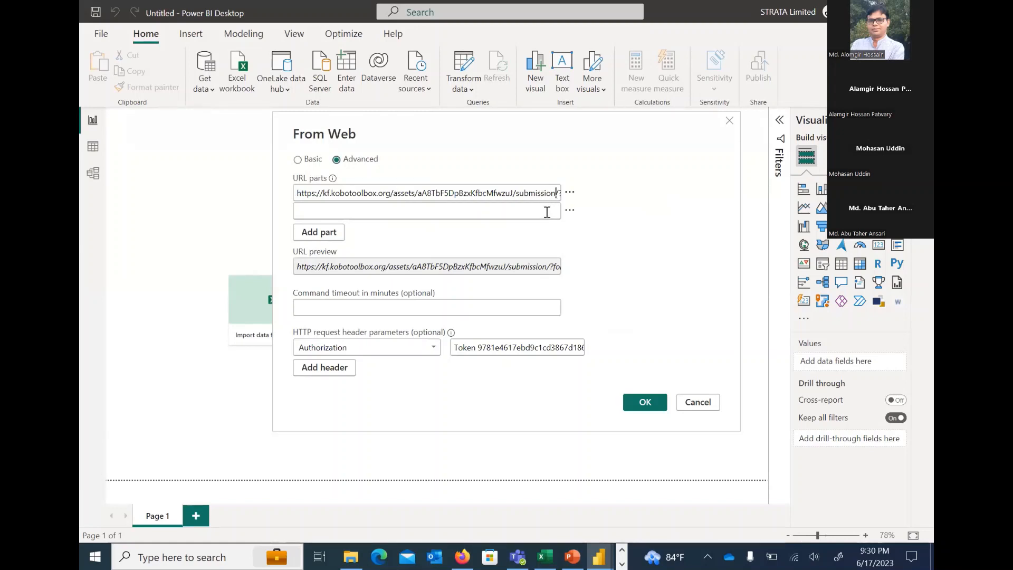
text(s)
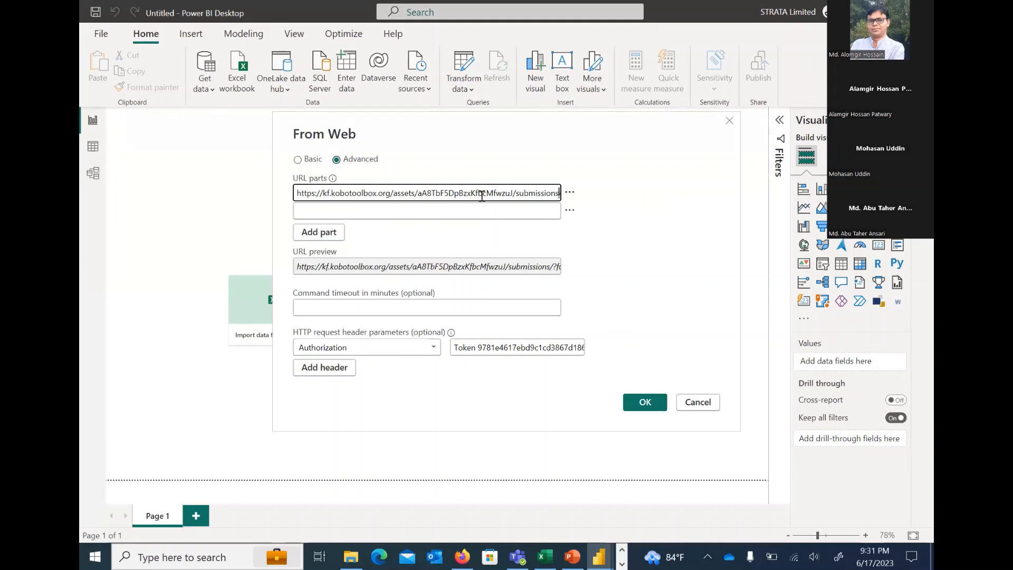
Submit the corrected web connection, review the loaded columns in Power Query Editor, and close and apply the query
click(646, 402)
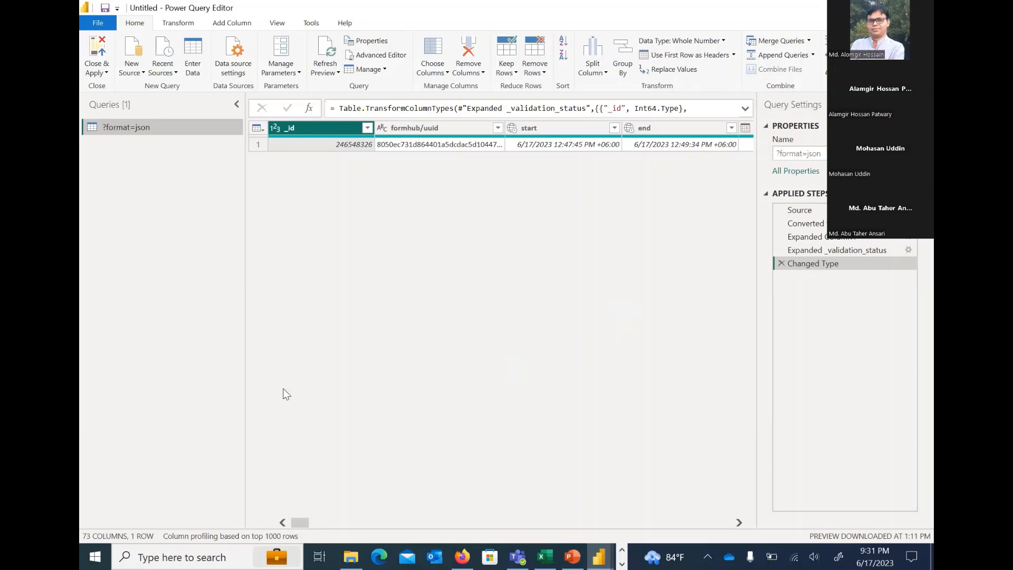
drag(306, 521, 342, 523)
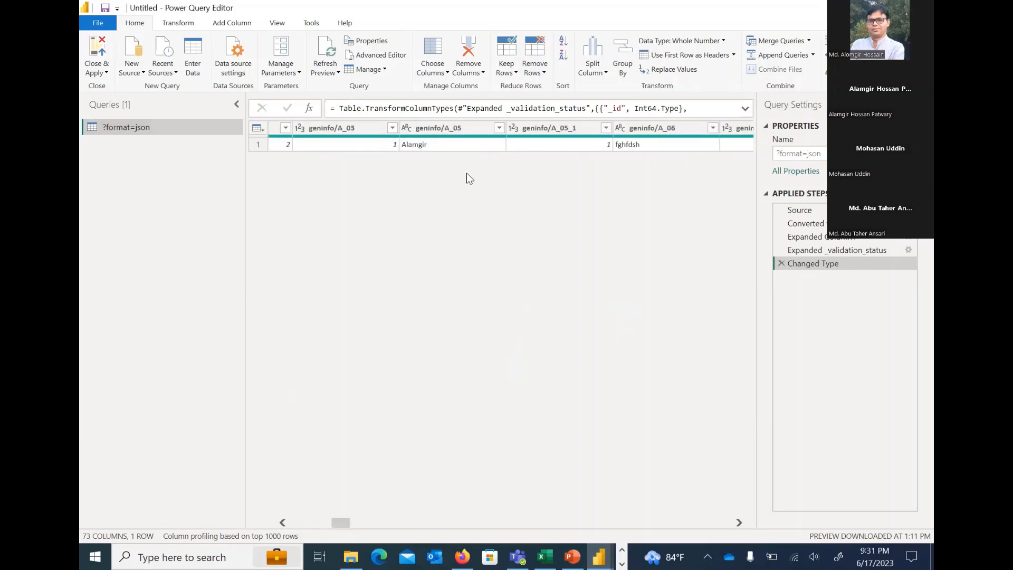
click(468, 144)
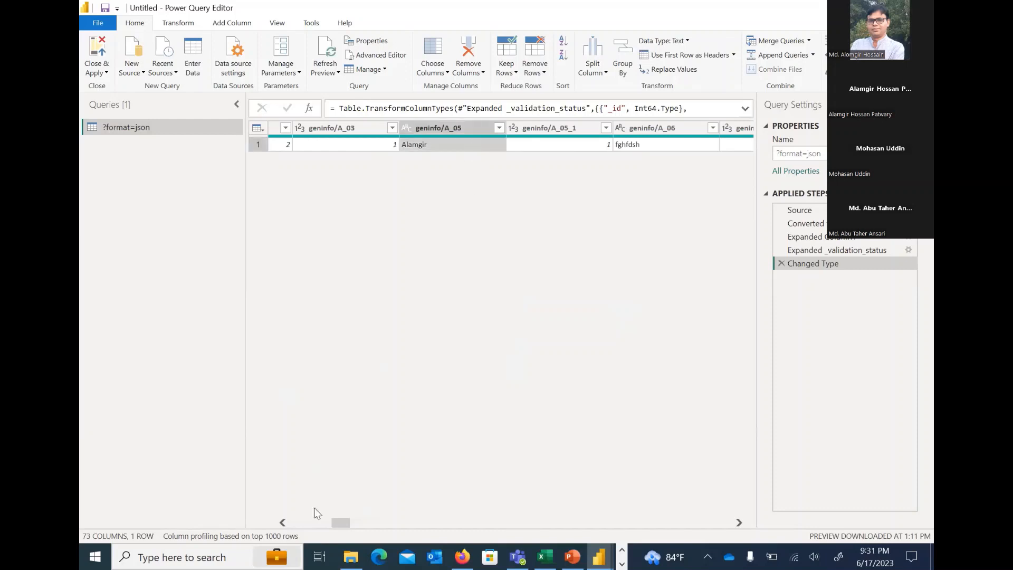
click(366, 523)
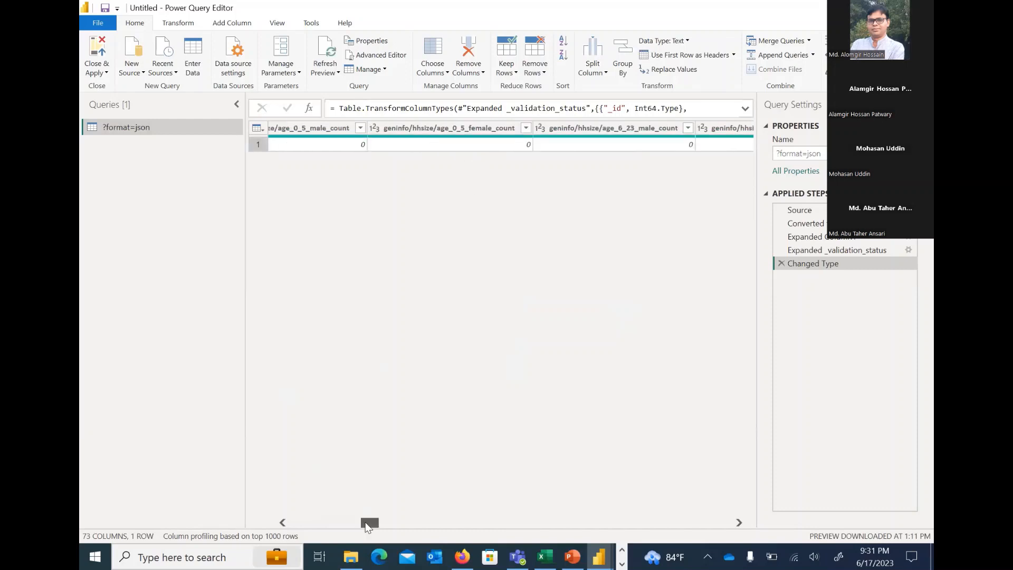
click(306, 522)
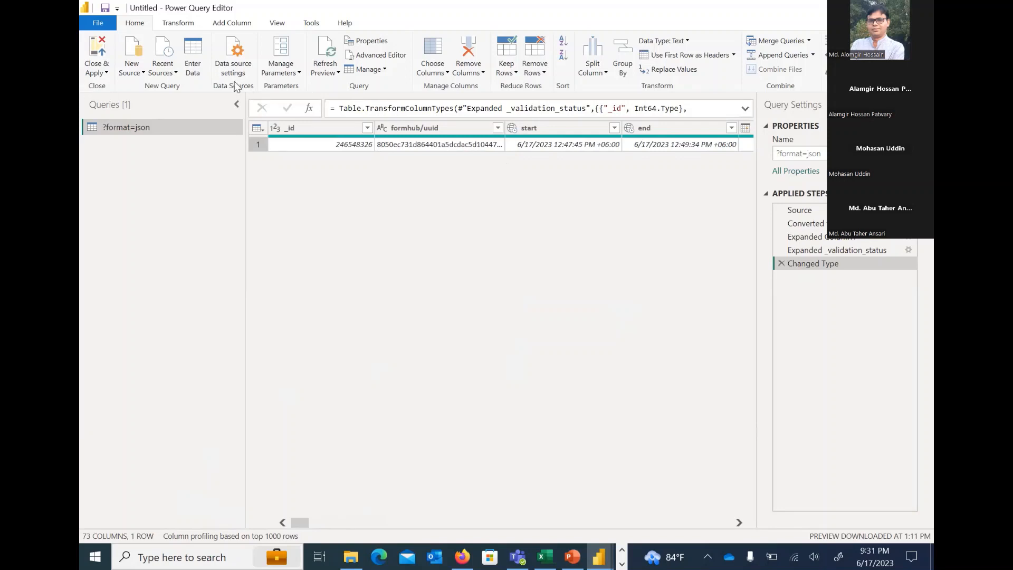
click(94, 49)
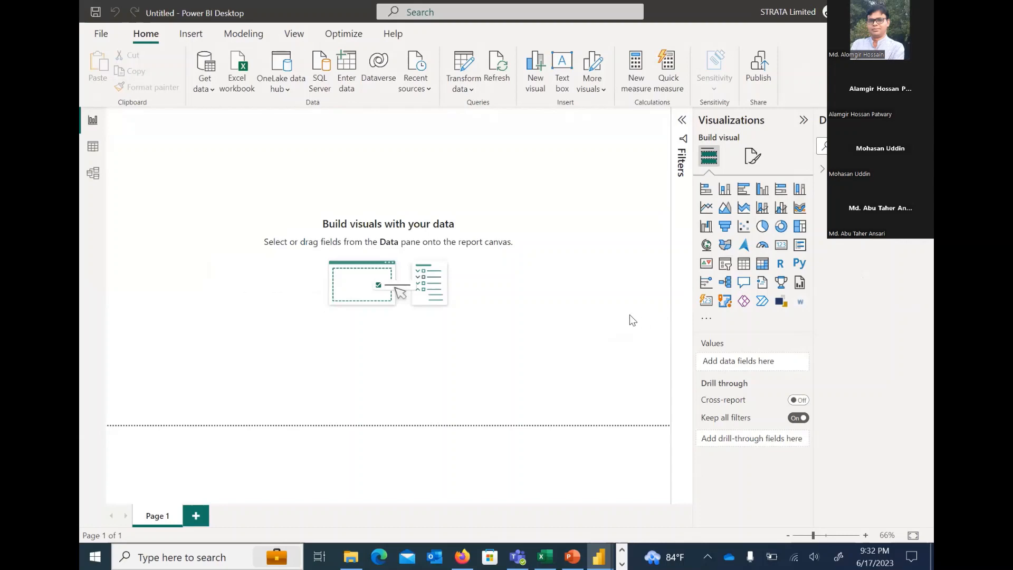
Switch to Firefox, open kf.kobotoolbox.org in a new tab, and log in with the saved credentials
click(462, 555)
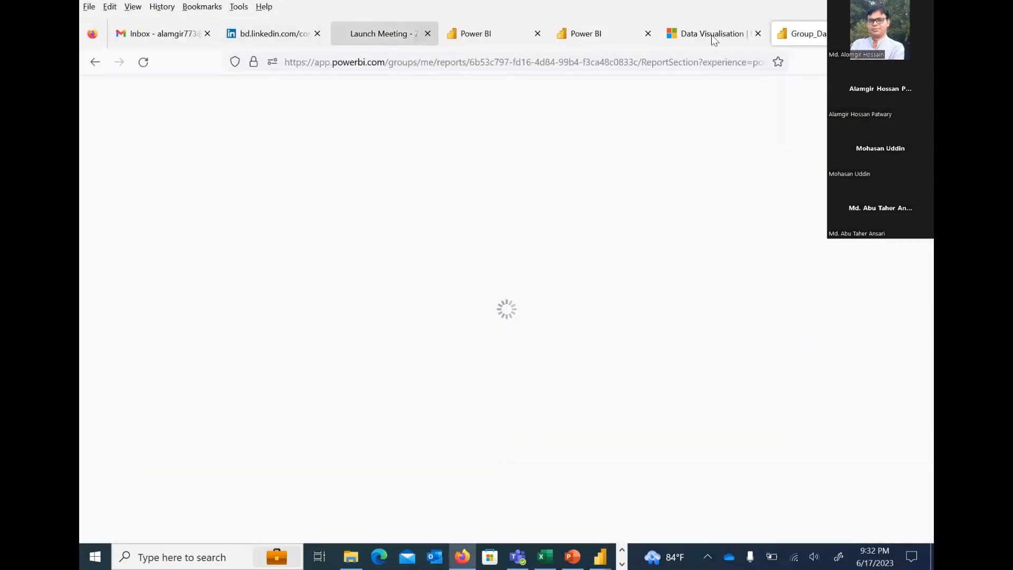
key(ctrl+t)
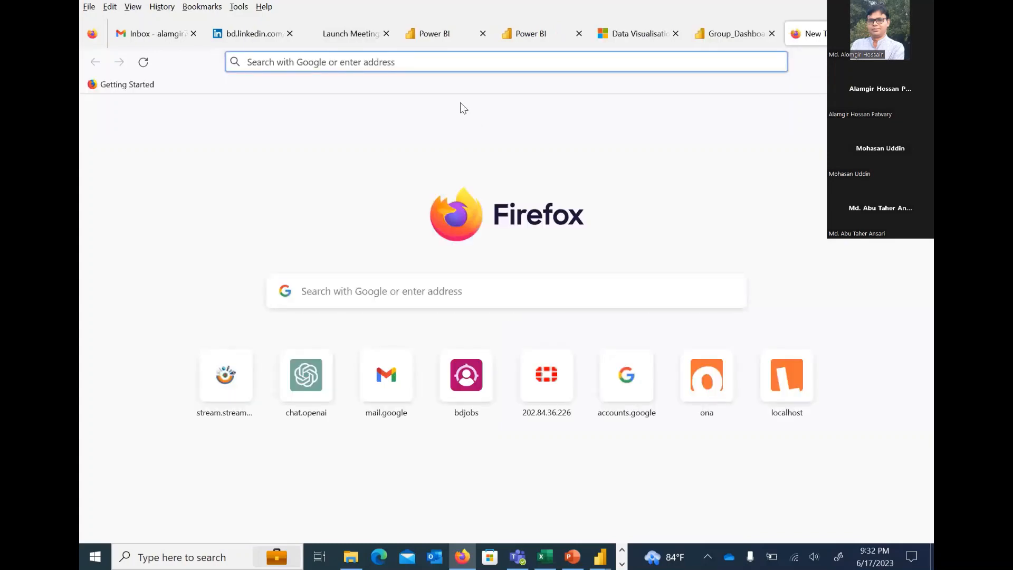
text(koboto)
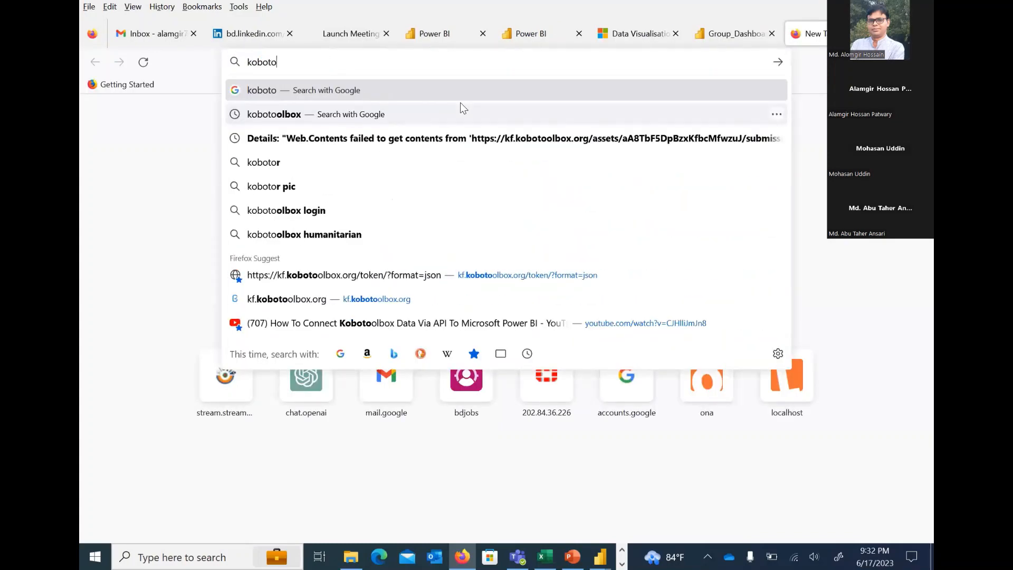
click(382, 303)
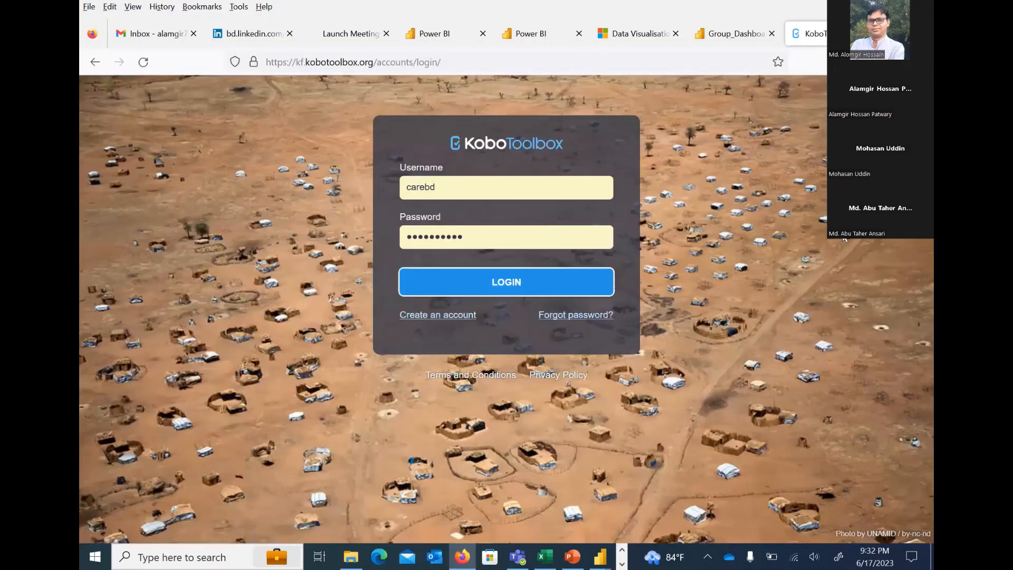
key(Return)
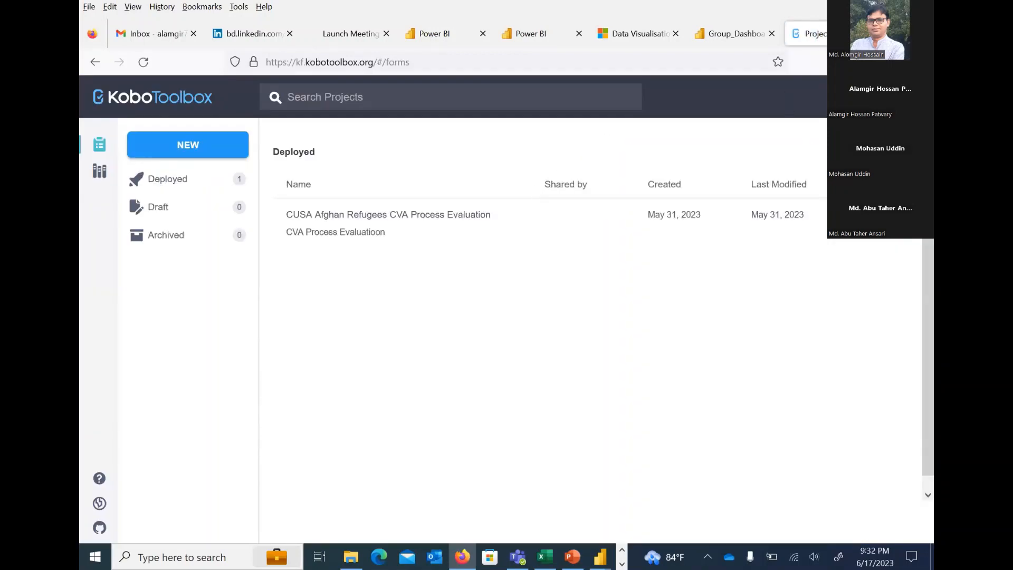
key(ctrl+t)
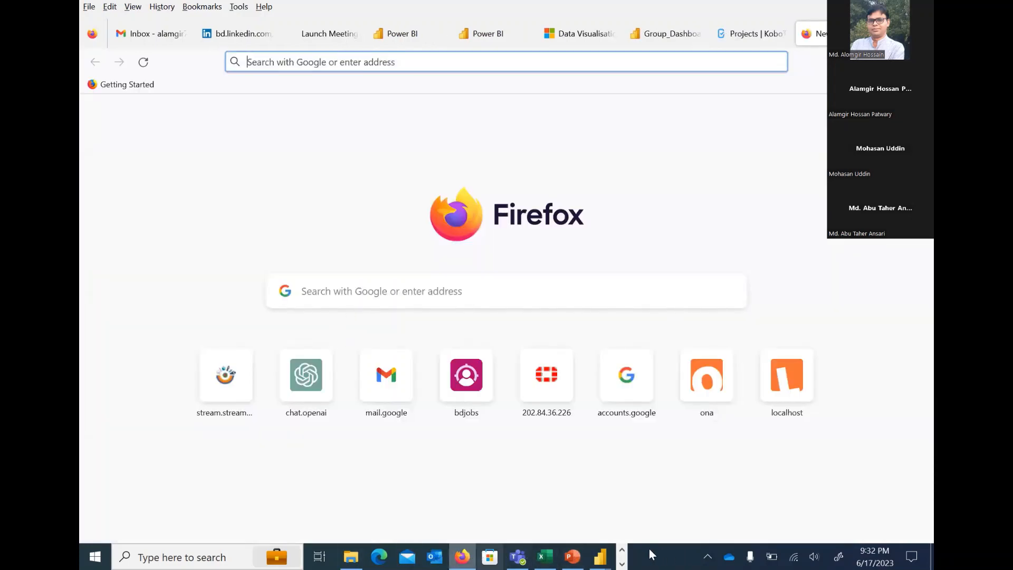
click(620, 550)
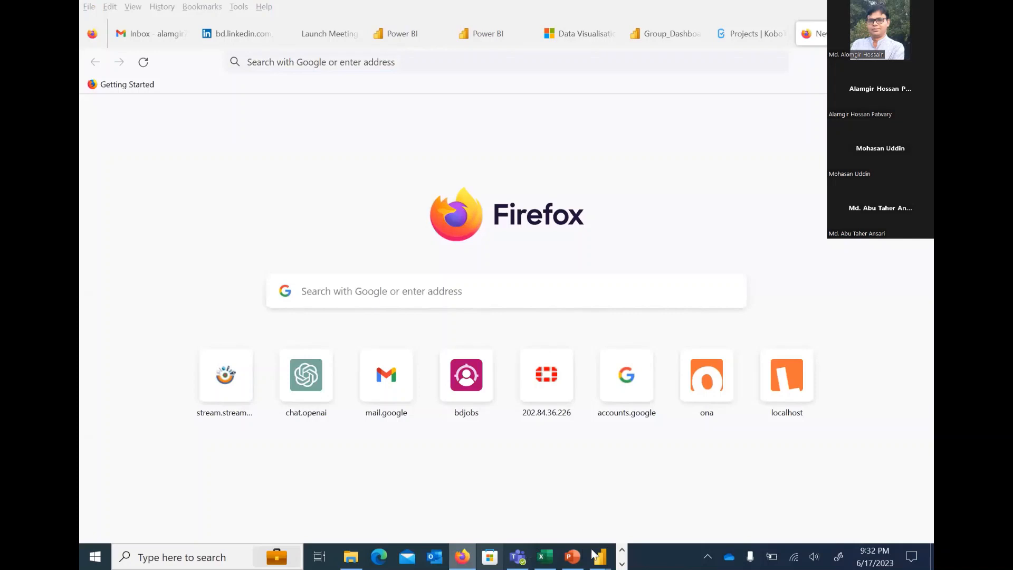
click(622, 552)
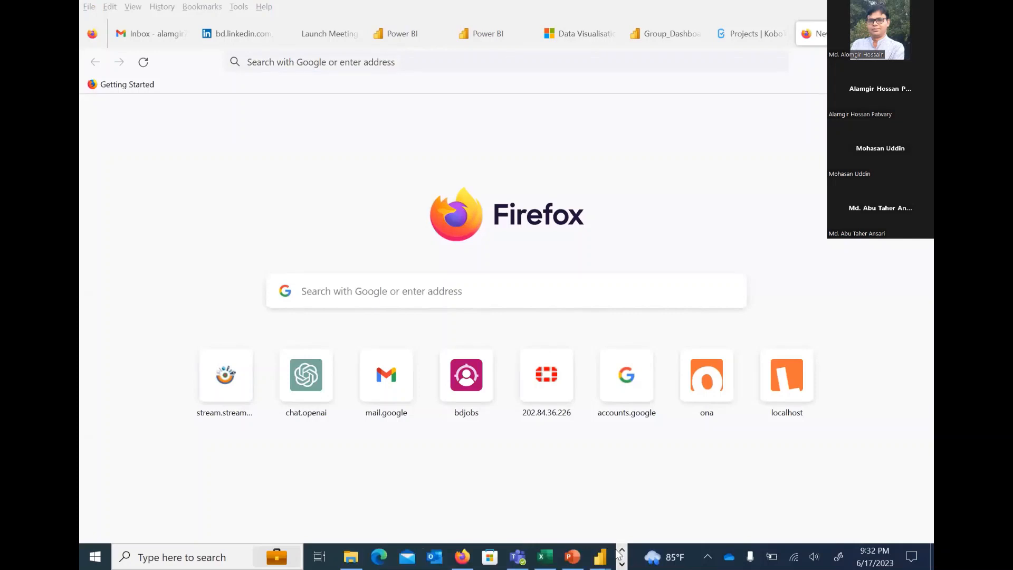
click(622, 563)
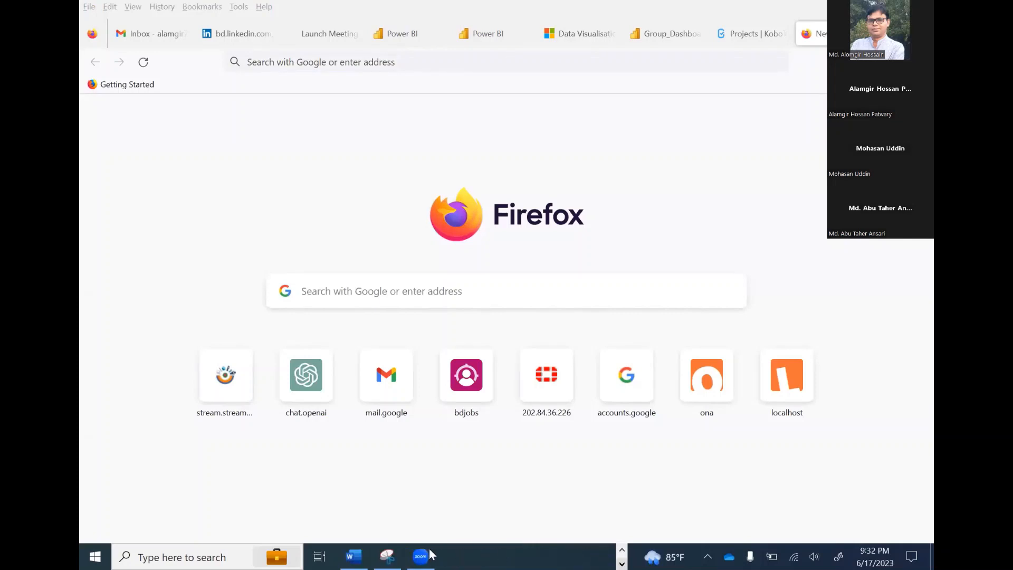
click(354, 555)
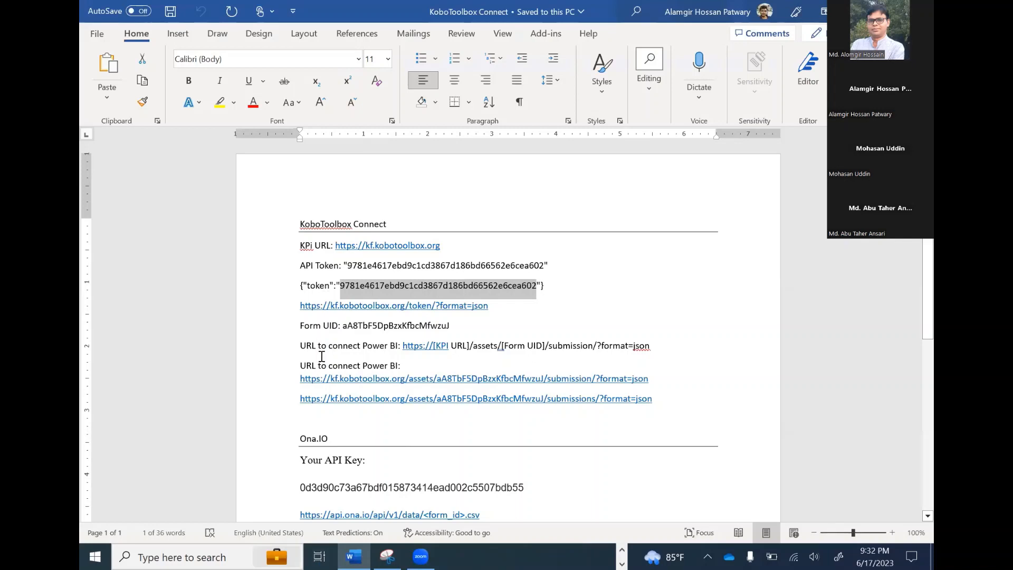
click(493, 327)
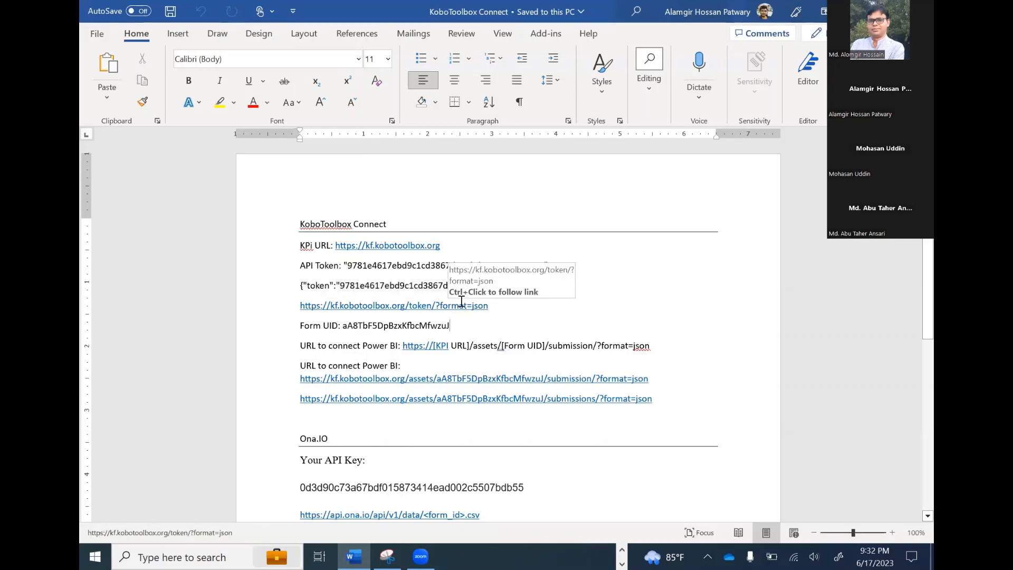
drag(489, 304, 303, 299)
key(ctrl+c)
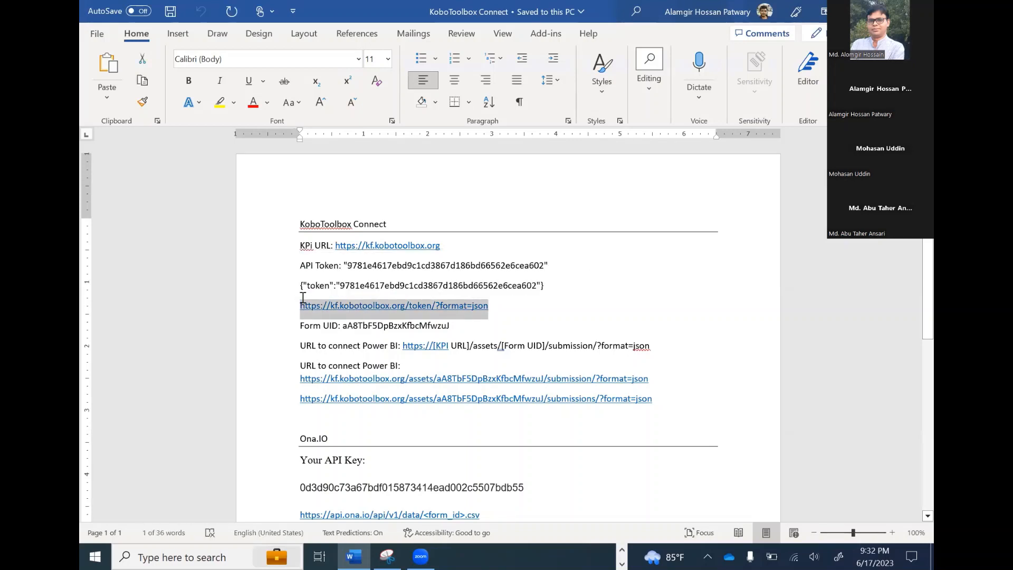
Return to Firefox, load the copied token link in the empty tab, and select the API token in the response
click(621, 549)
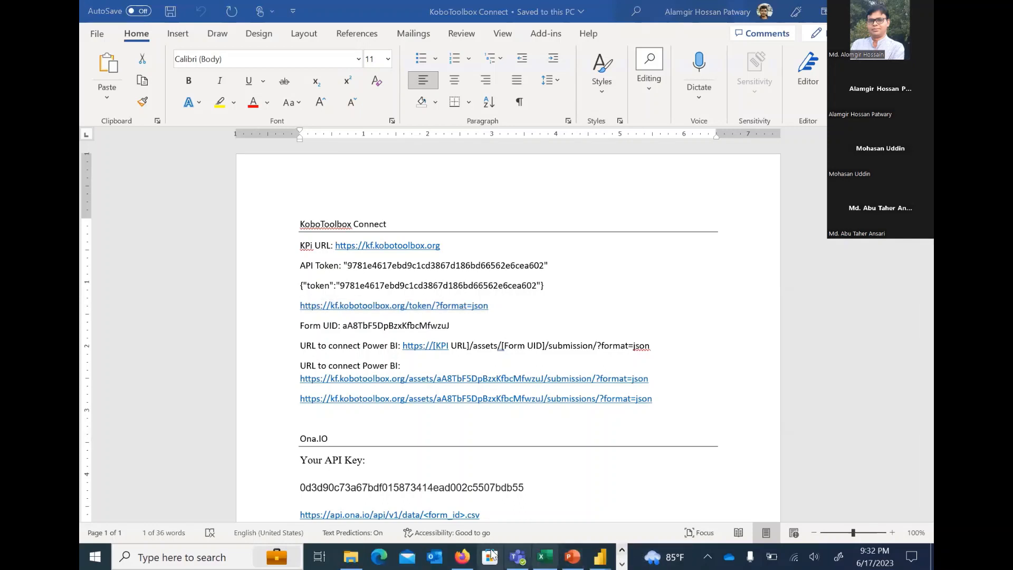
click(462, 556)
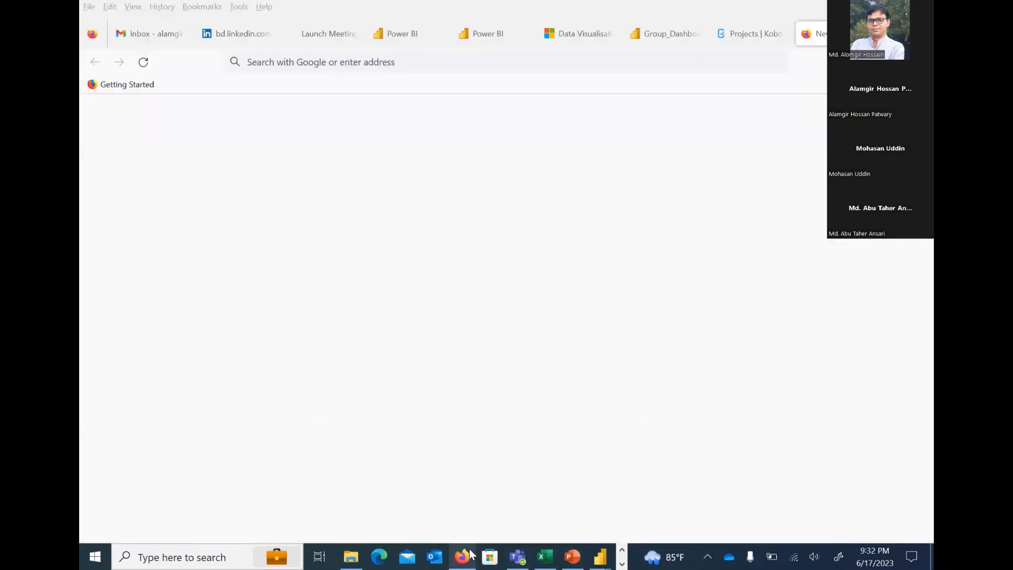
click(444, 59)
key(ctrl+v)
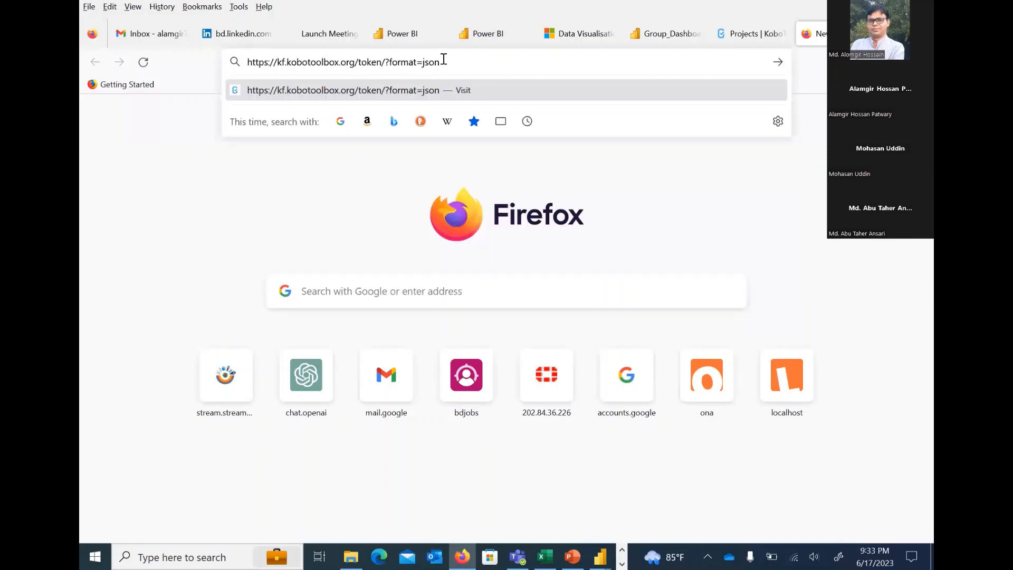
key(Return)
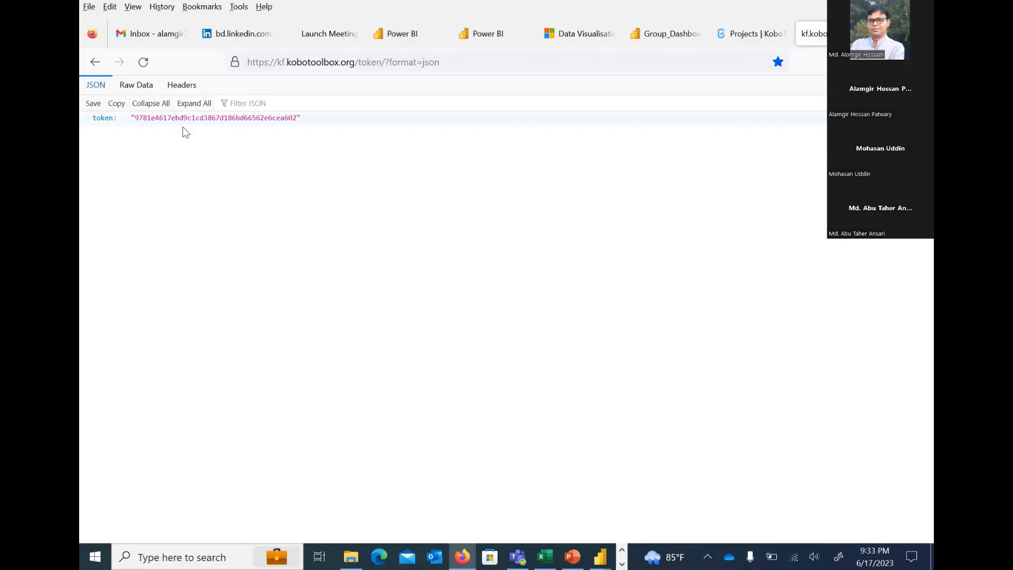
drag(134, 118, 303, 127)
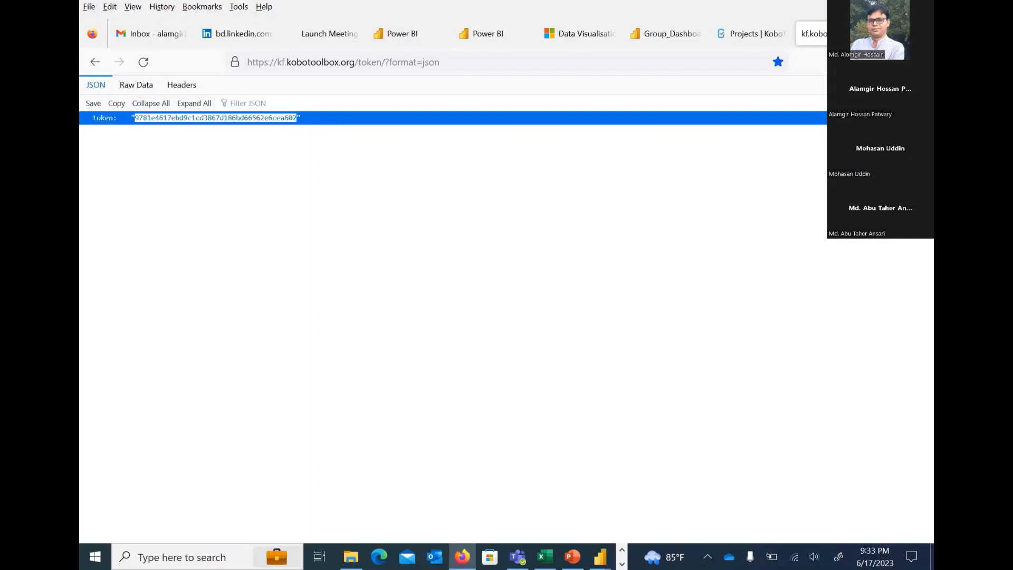
click(746, 33)
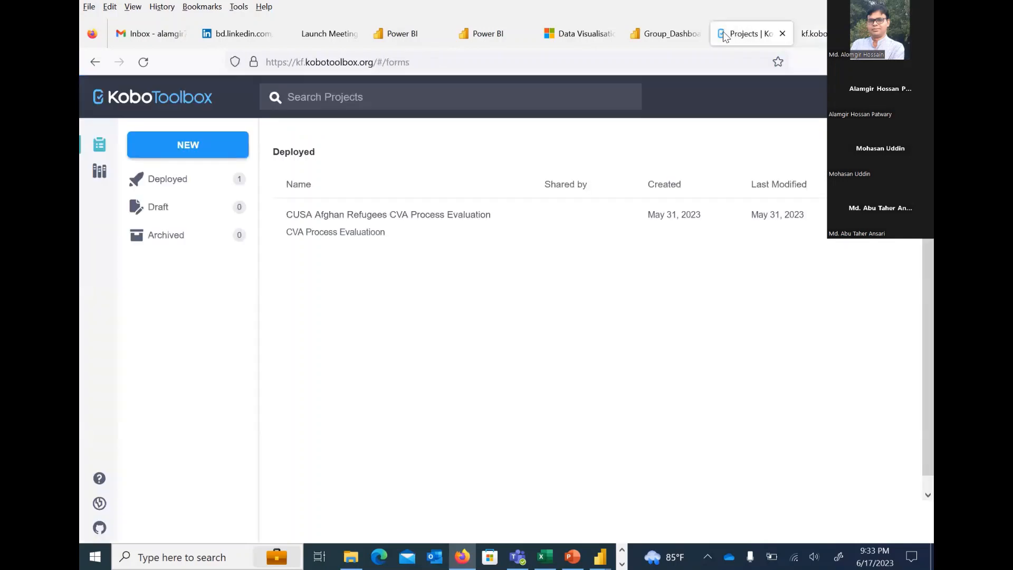
click(675, 29)
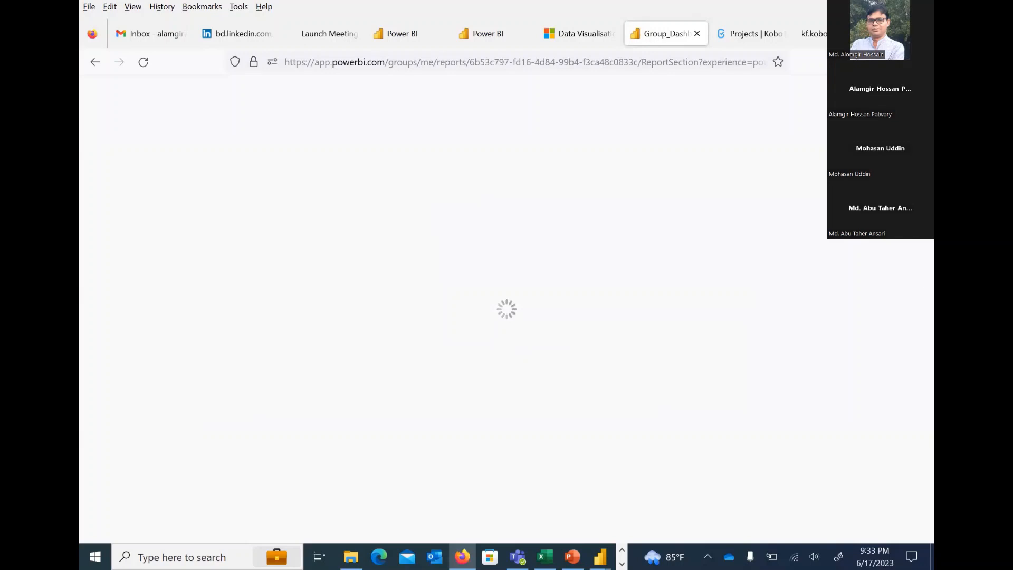
click(839, 34)
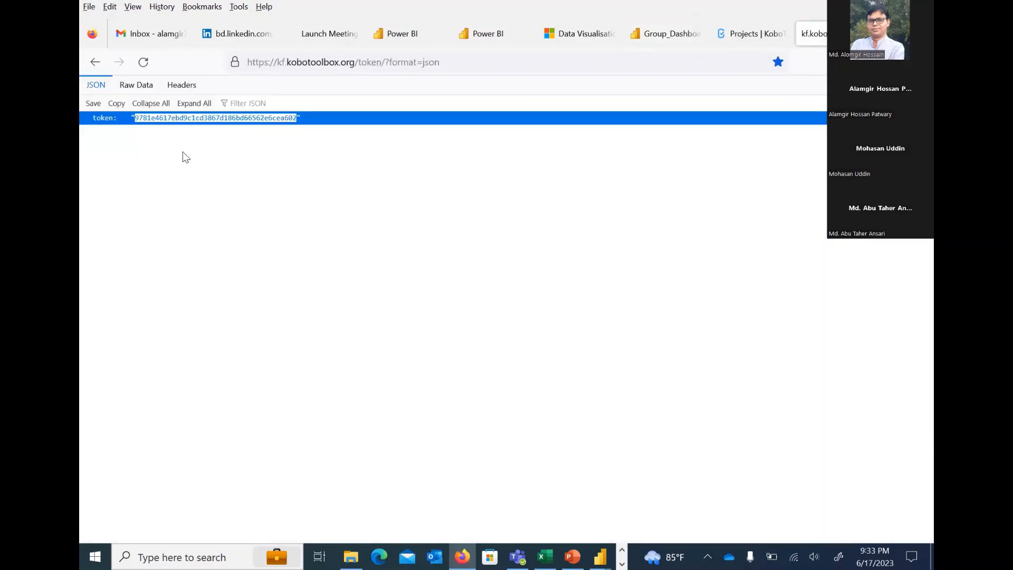
click(183, 153)
Open the CUSA Afghan Refugees CVA Process Evaluation project in KoboToolbox and highlight the form UID in its web address
click(755, 36)
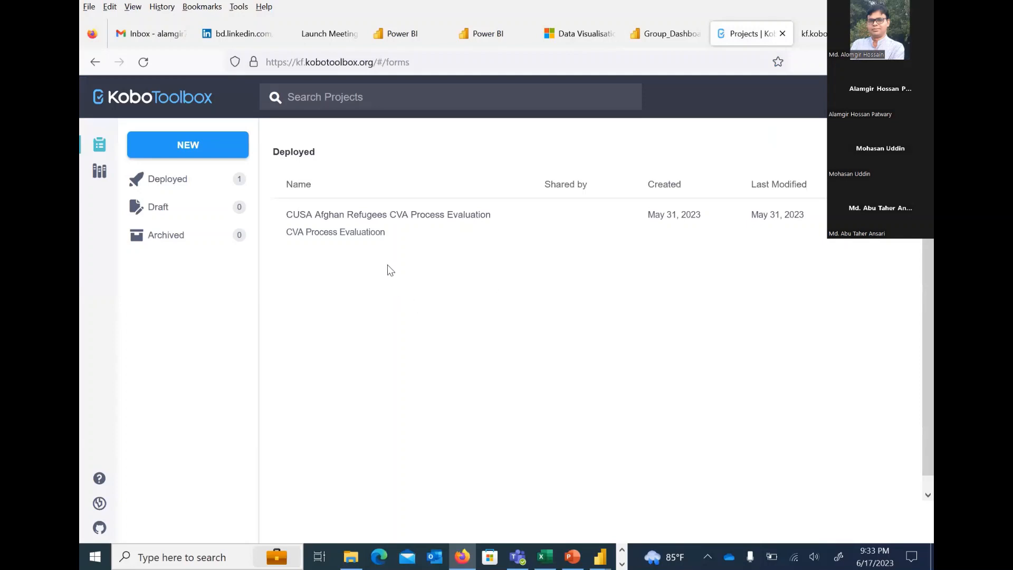
click(350, 227)
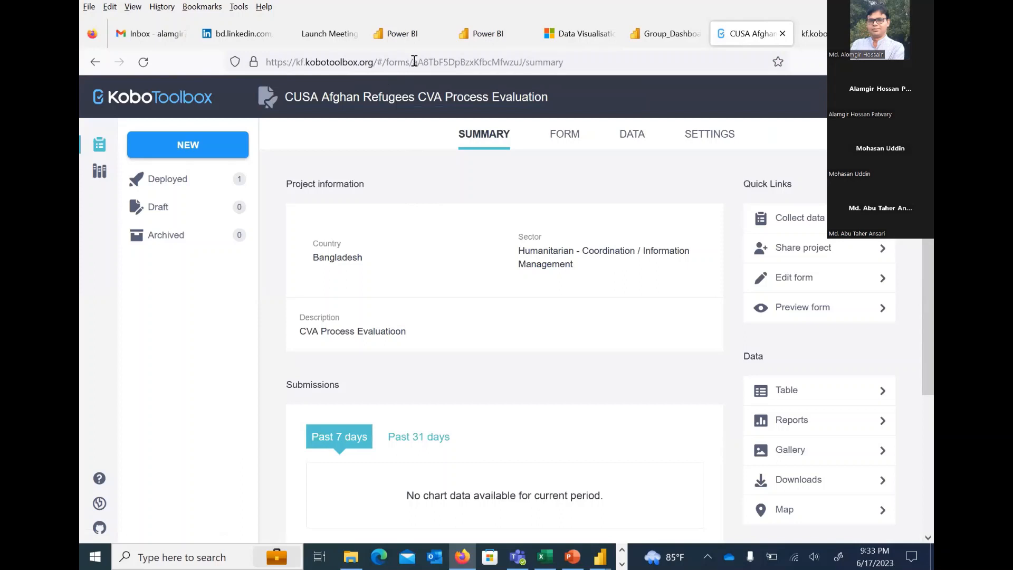
mouse_move(415, 62)
mouse_down()
mouse_move(430, 66)
mouse_move(417, 62)
mouse_up()
drag(519, 62, 435, 63)
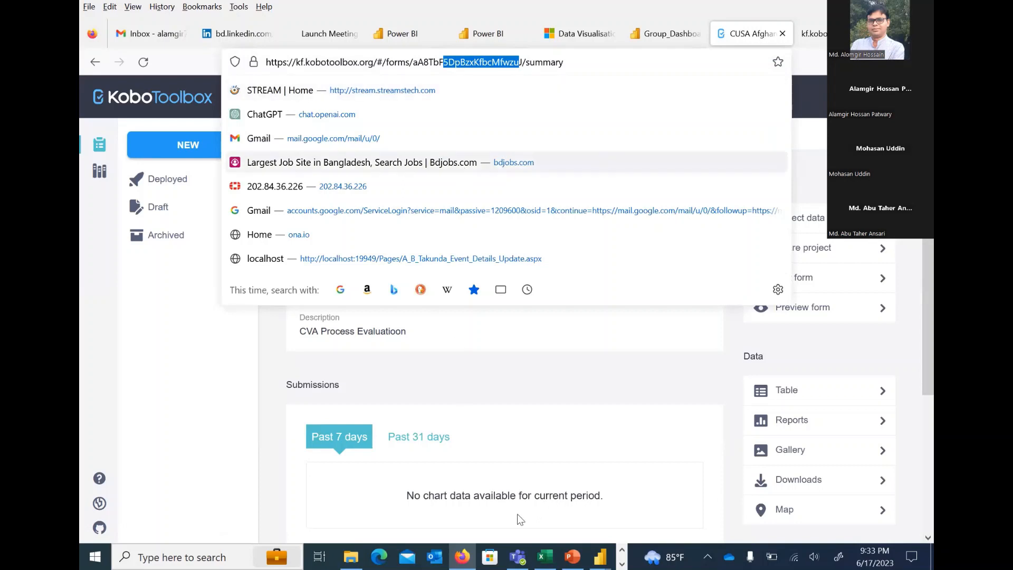
Return to the Word document and examine the submissions URL for connecting Power BI and the Ona.IO API notes
click(620, 550)
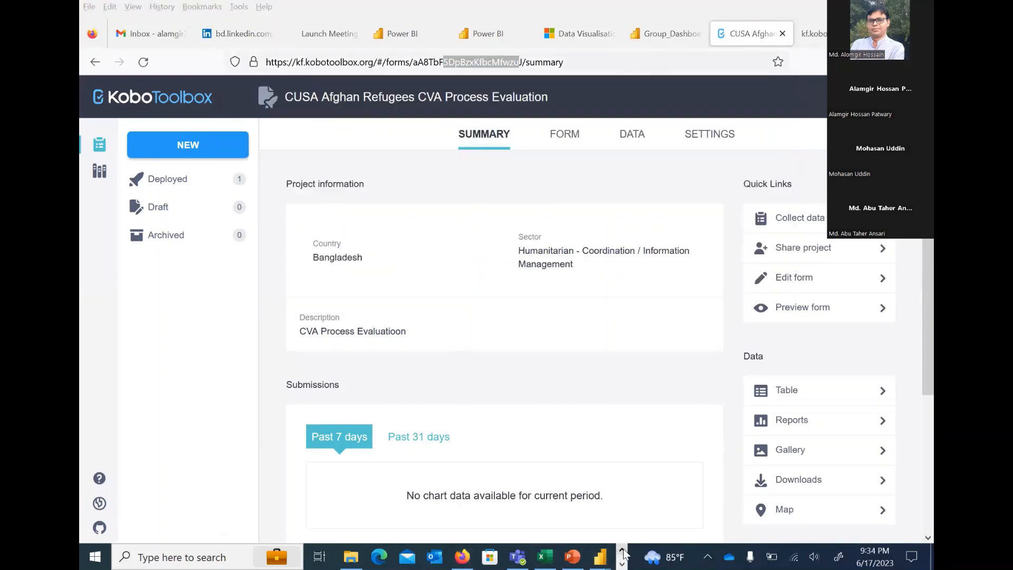
click(621, 564)
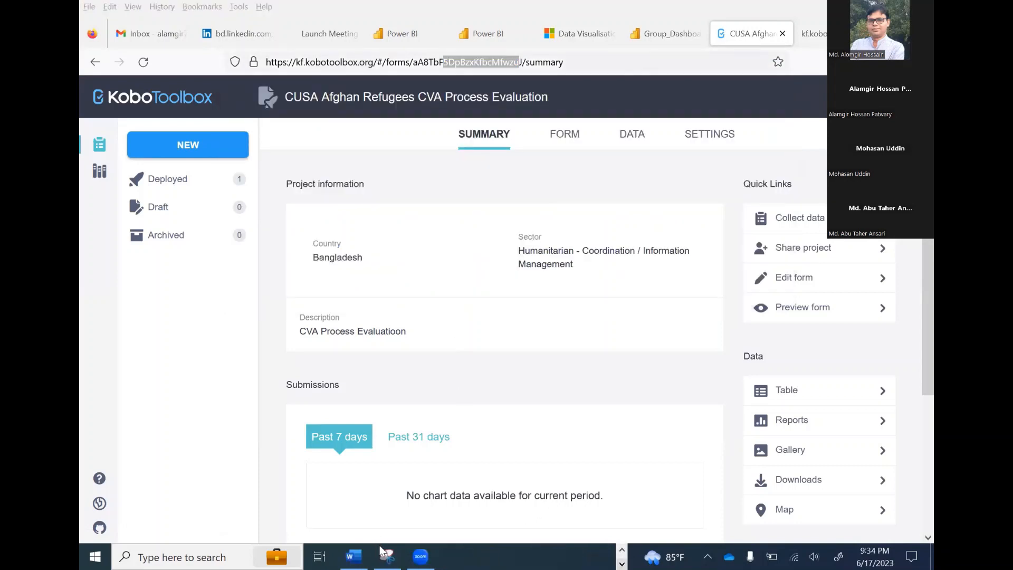
click(354, 556)
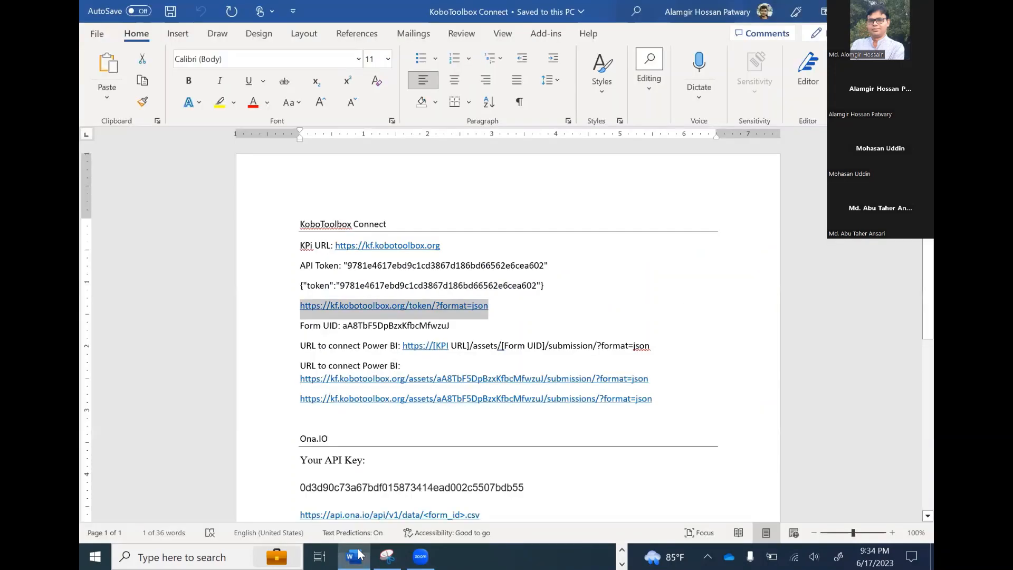
click(558, 370)
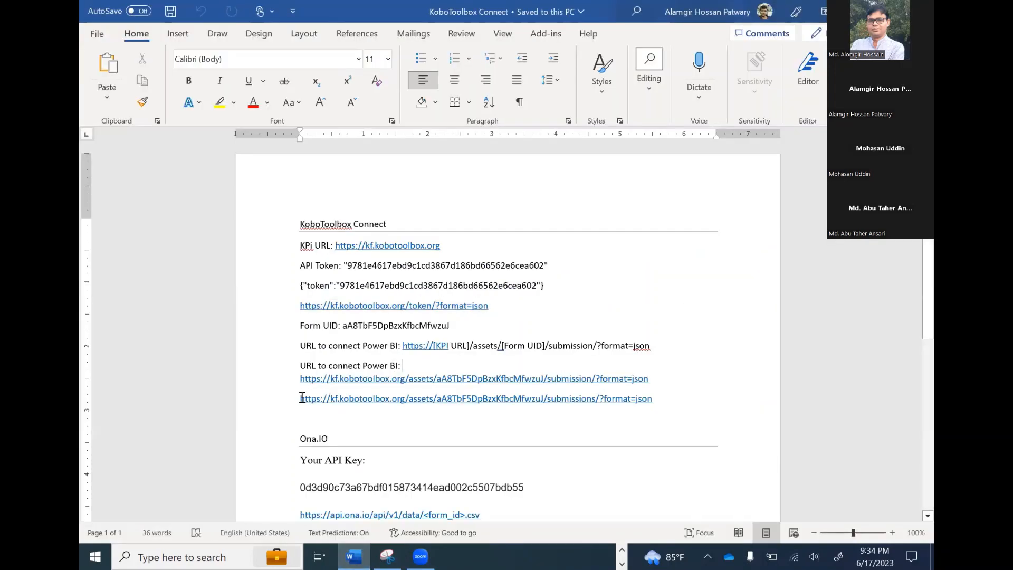
drag(527, 411, 660, 401)
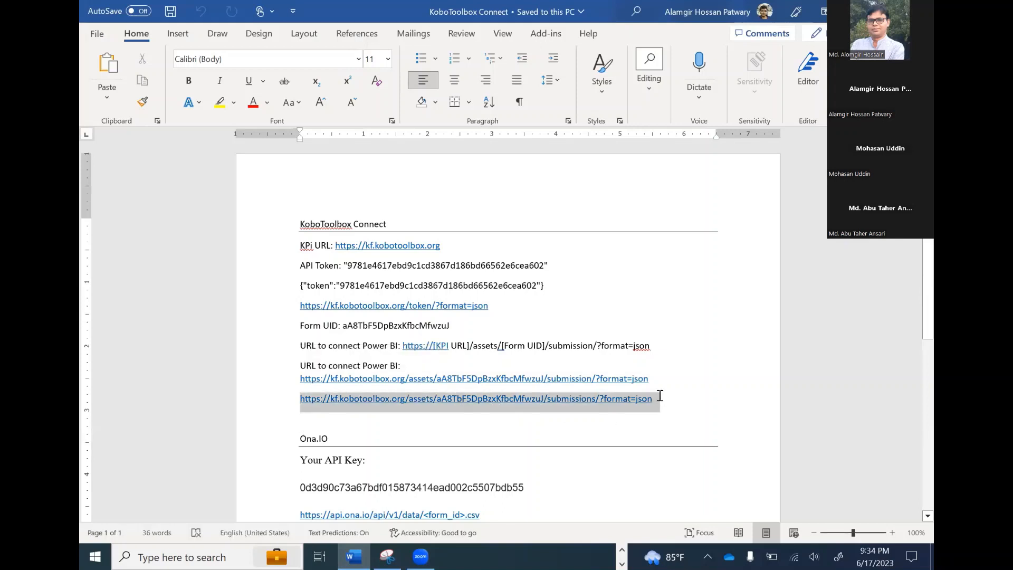
click(692, 275)
scroll(693, 273, down, 3)
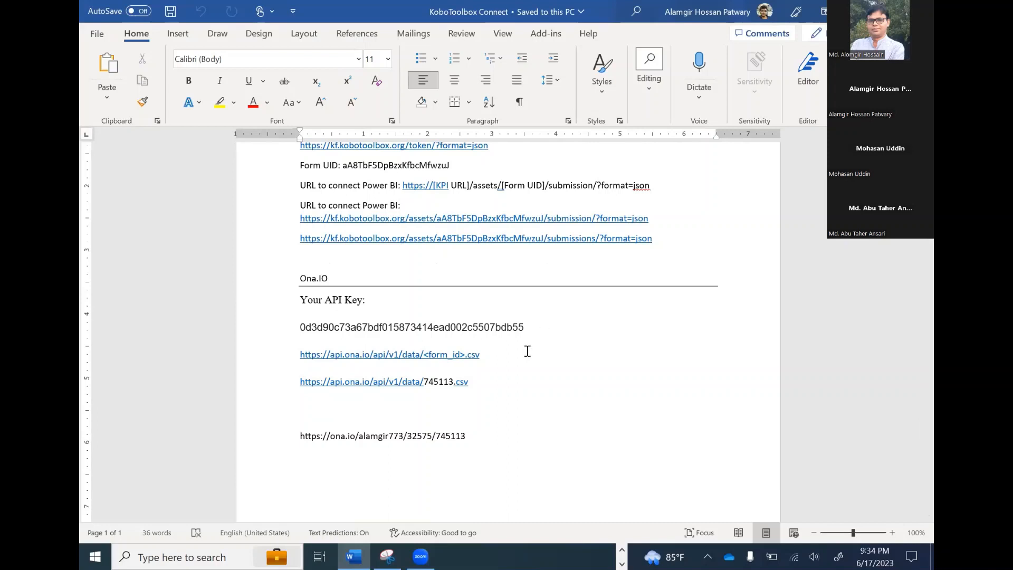
Switch to Microsoft Edge and open the ona.io website
click(622, 550)
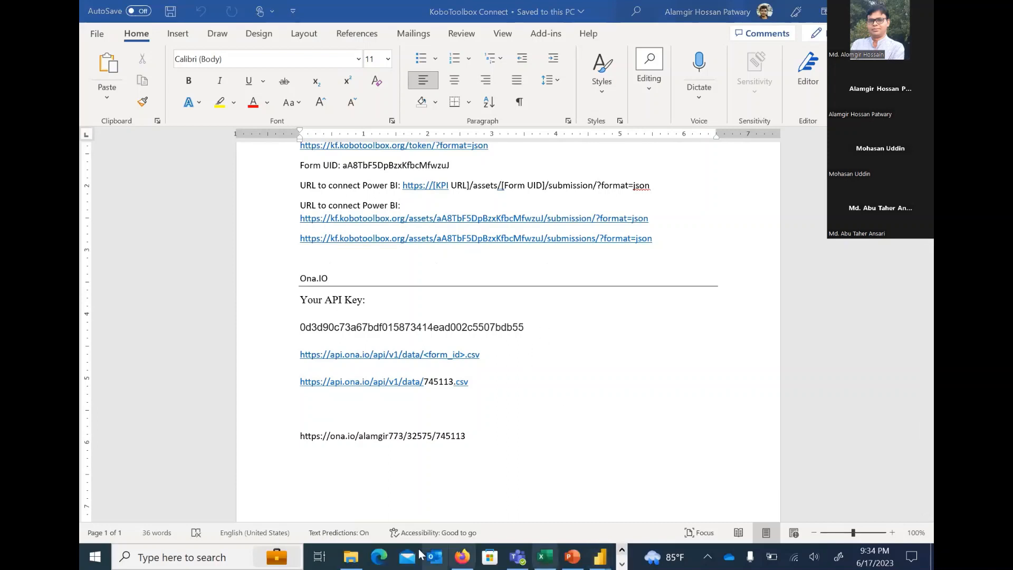
click(462, 556)
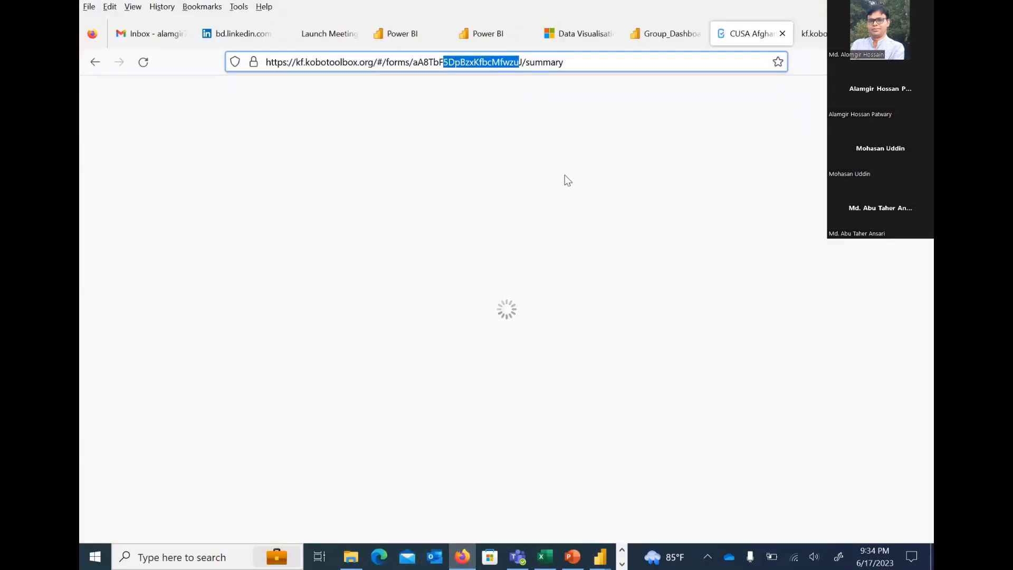
click(378, 554)
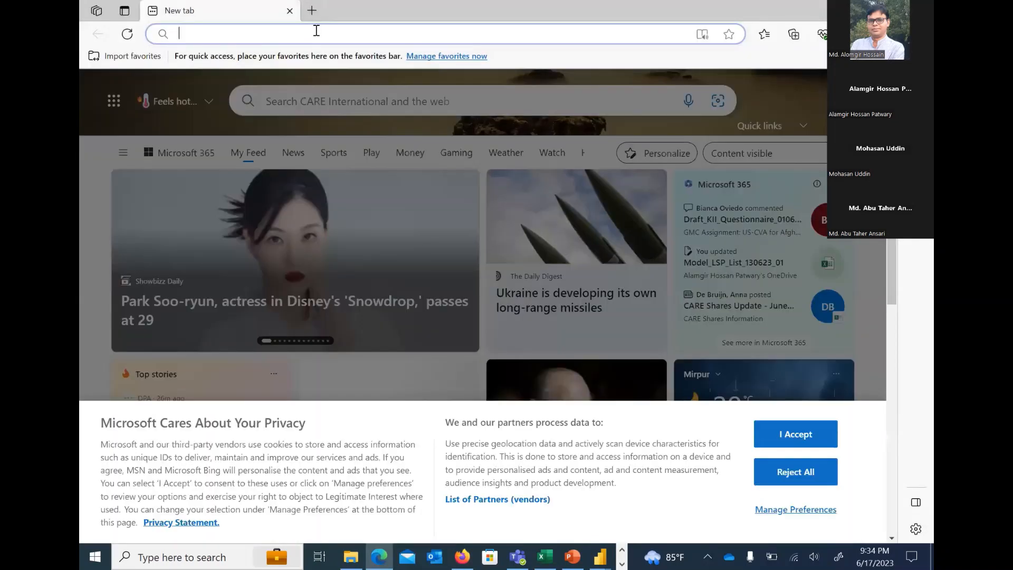
click(317, 31)
text(ona.)
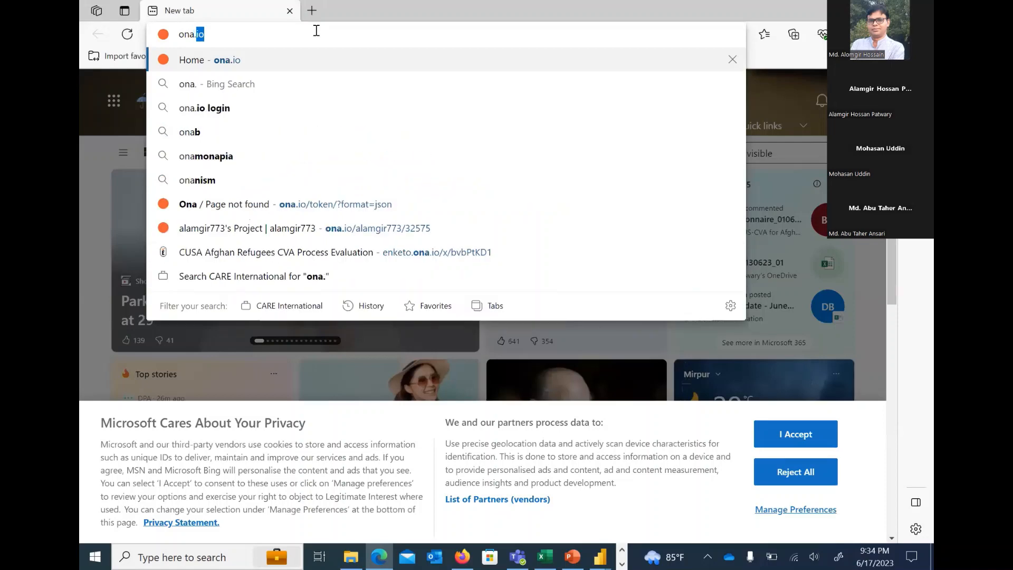
text(io)
key(Return)
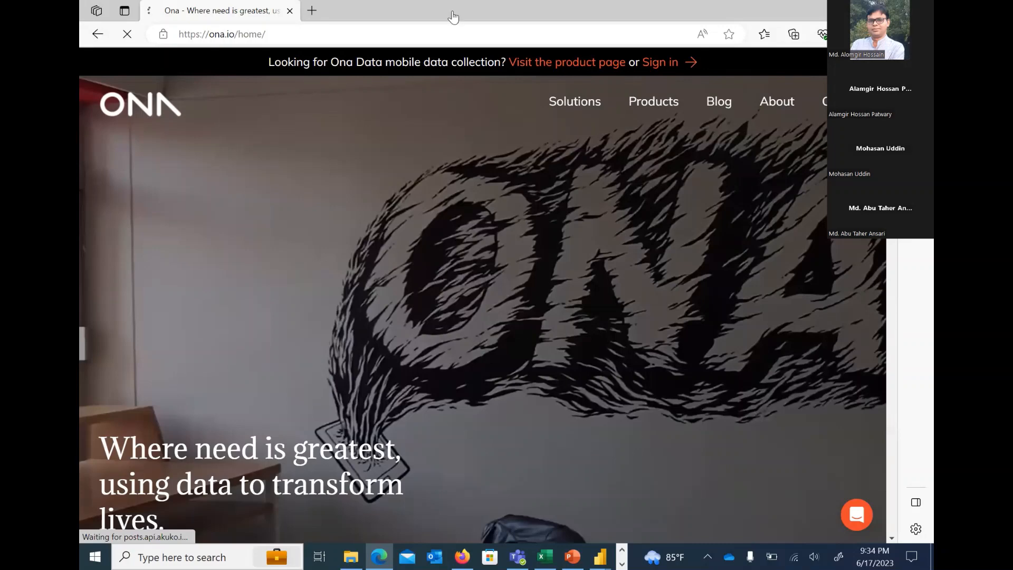
Return to Firefox and view the KoboToolbox API token response again
key(alt+Tab)
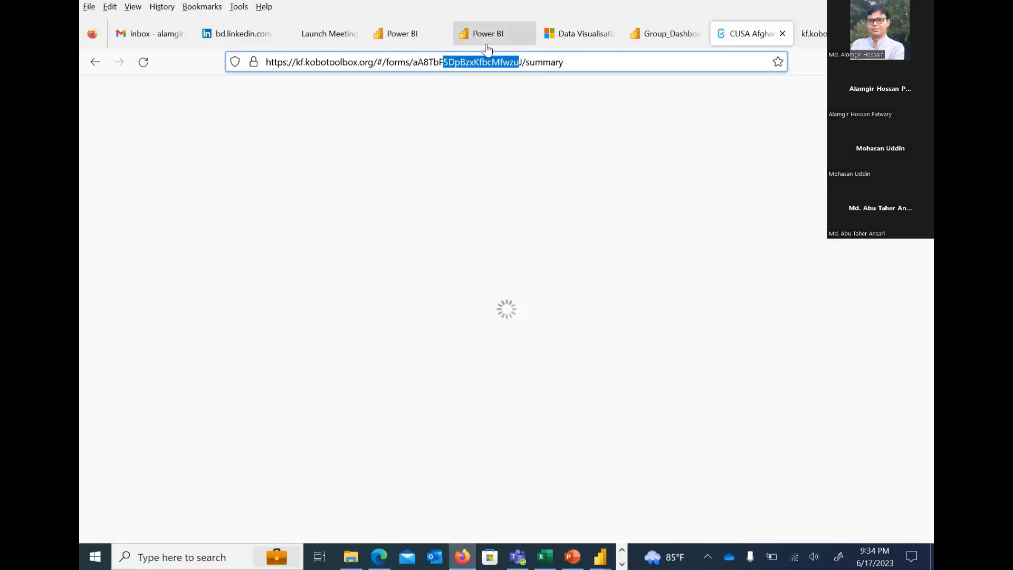
click(486, 45)
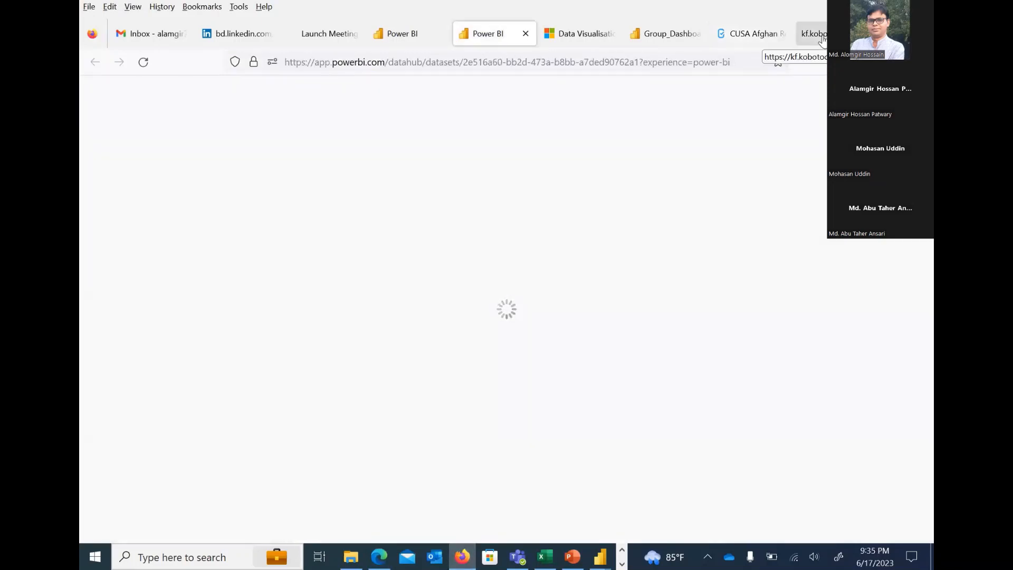
click(823, 40)
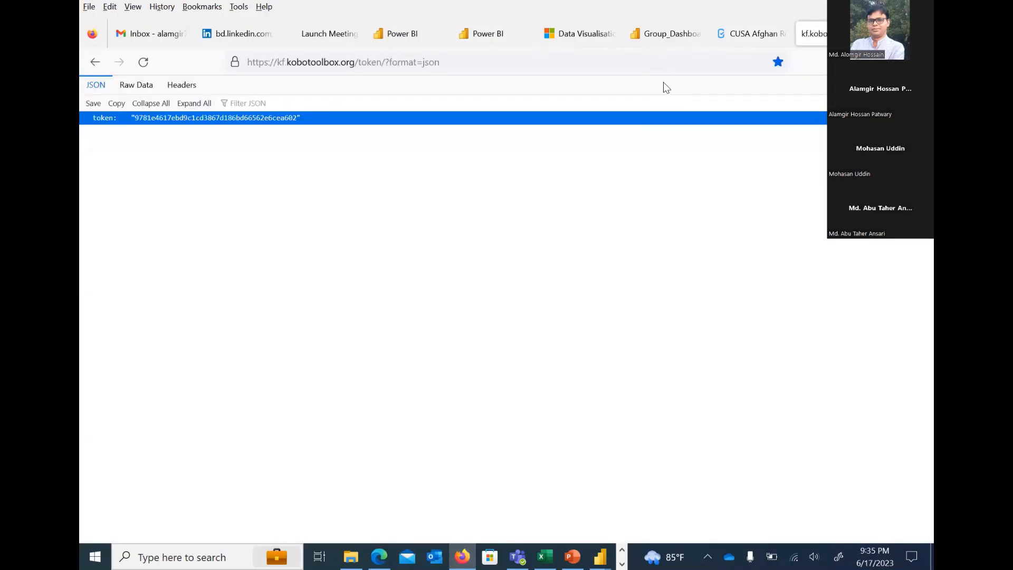
Switch to Edge, sign in to Ona with the saved credentials, and open the API section of the account settings
click(379, 556)
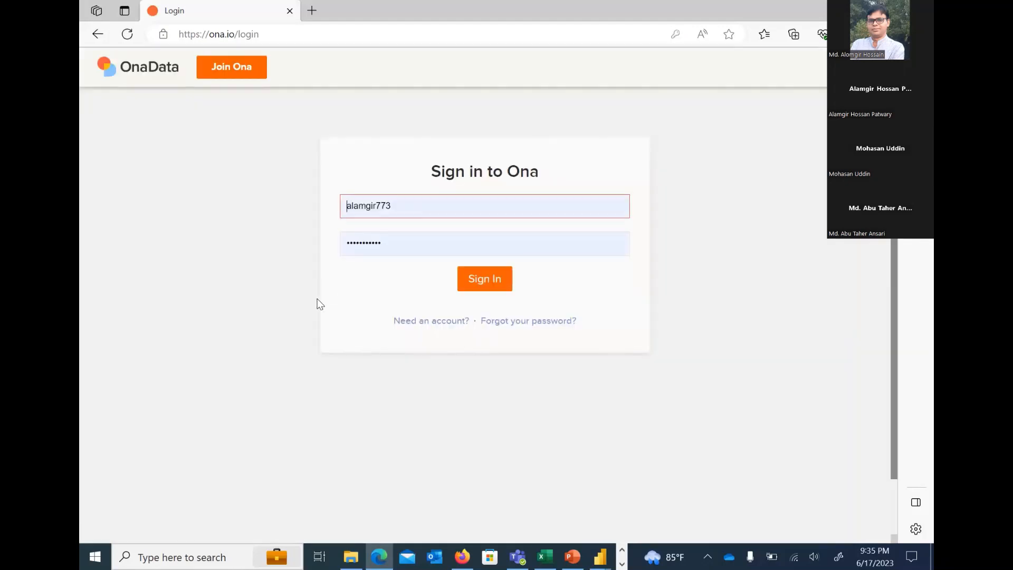
click(499, 293)
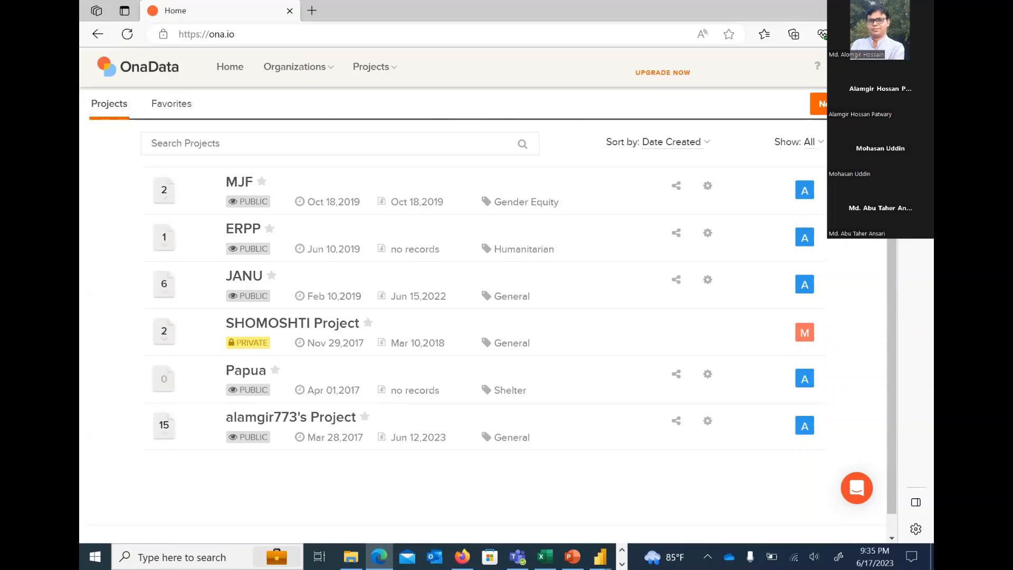
click(855, 67)
click(805, 173)
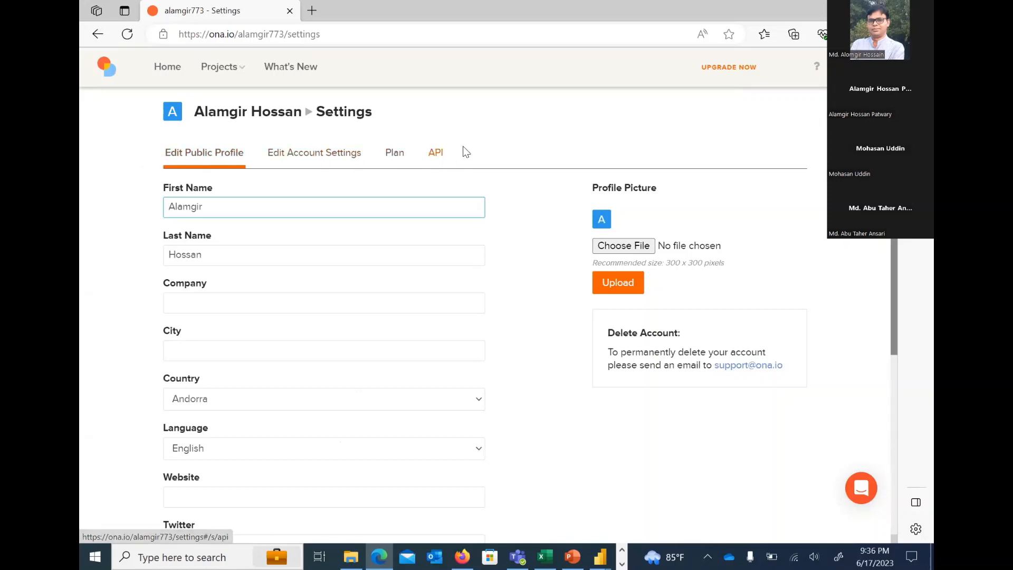
click(438, 154)
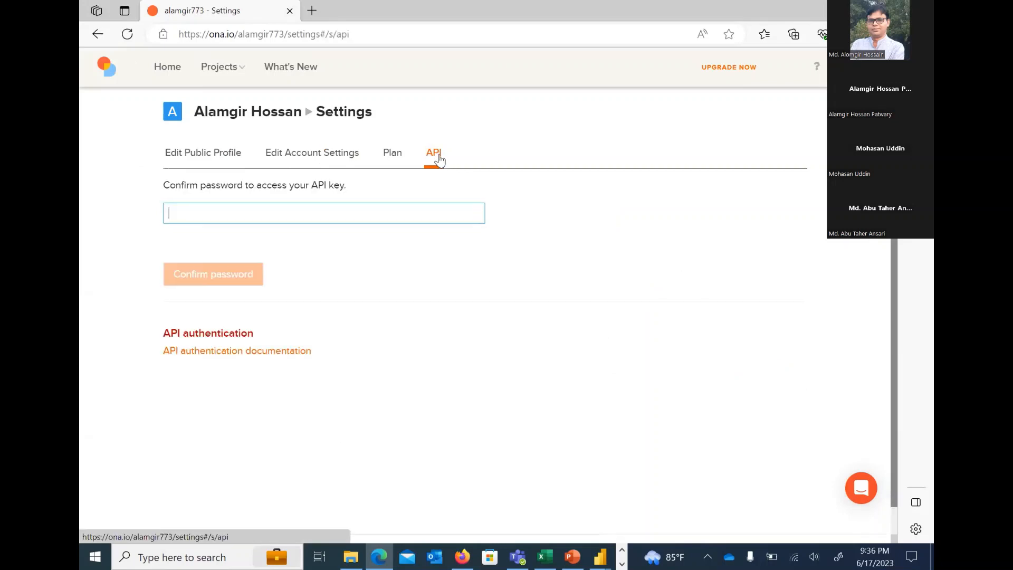
Confirm the account password with the saved login and copy the Ona API key
click(239, 210)
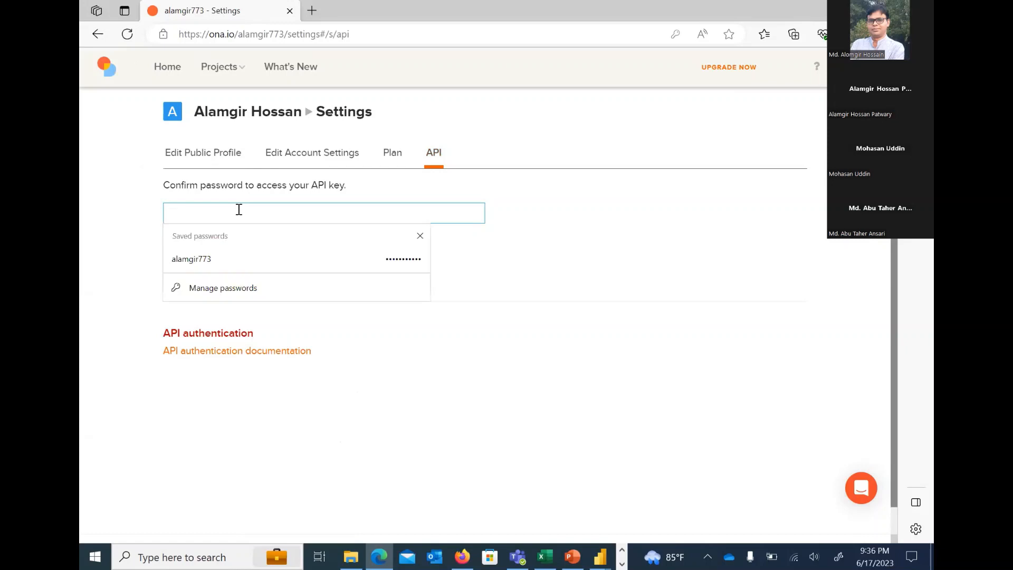
click(243, 255)
click(227, 278)
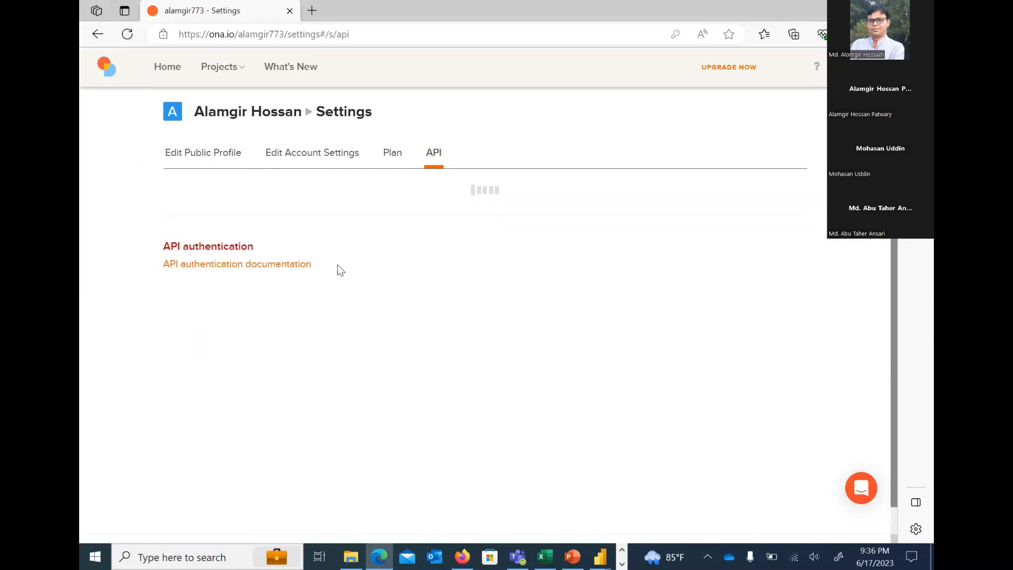
double_click(177, 212)
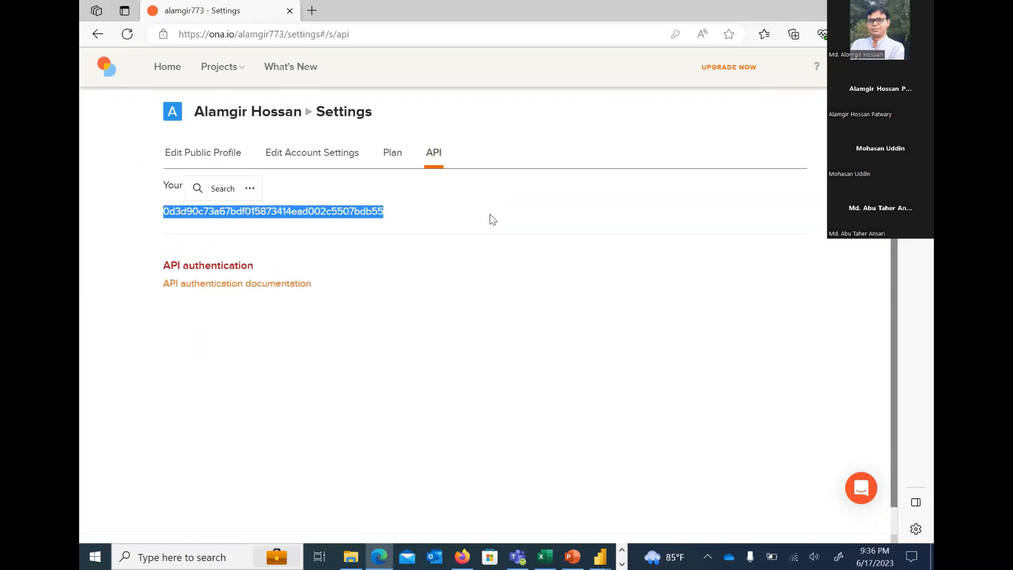
key(ctrl+c)
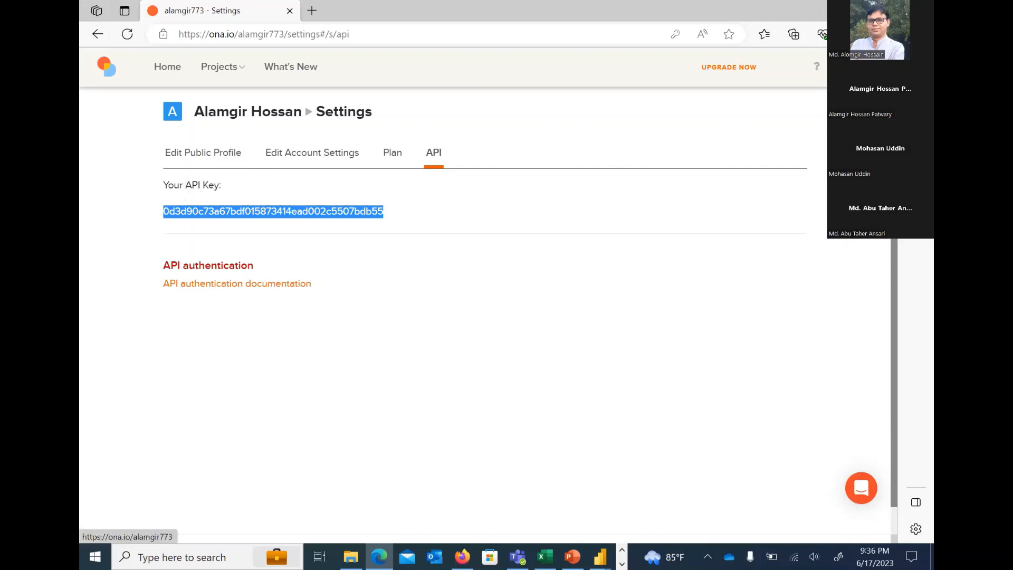
key(alt+Tab)
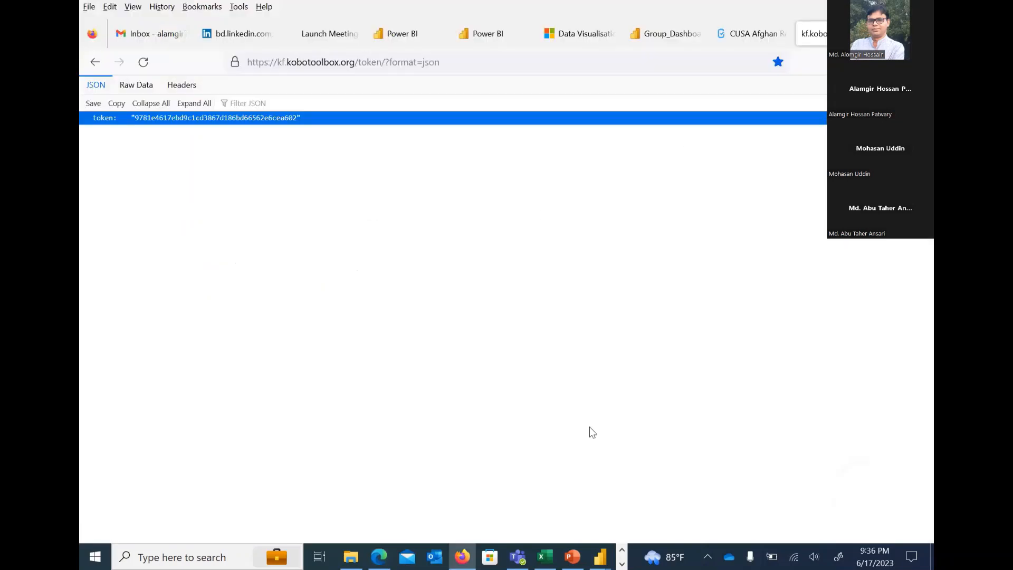
click(622, 552)
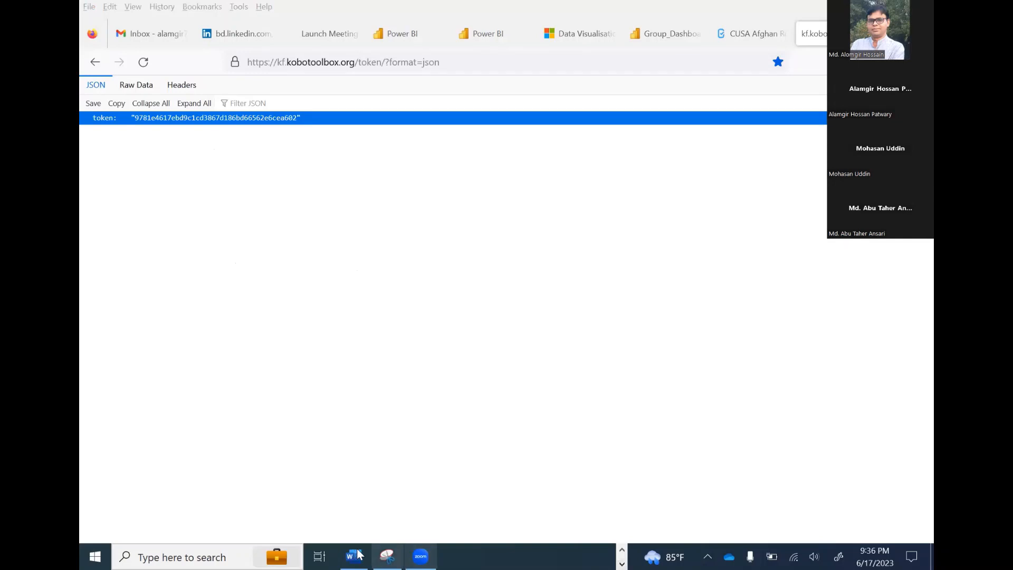
key(alt+Tab)
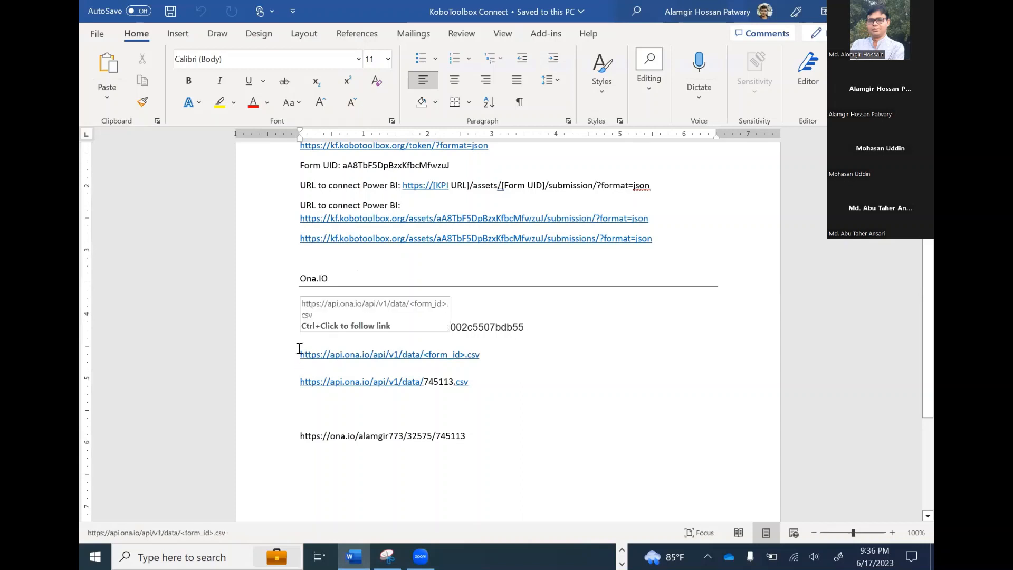
drag(301, 350, 511, 361)
click(356, 358)
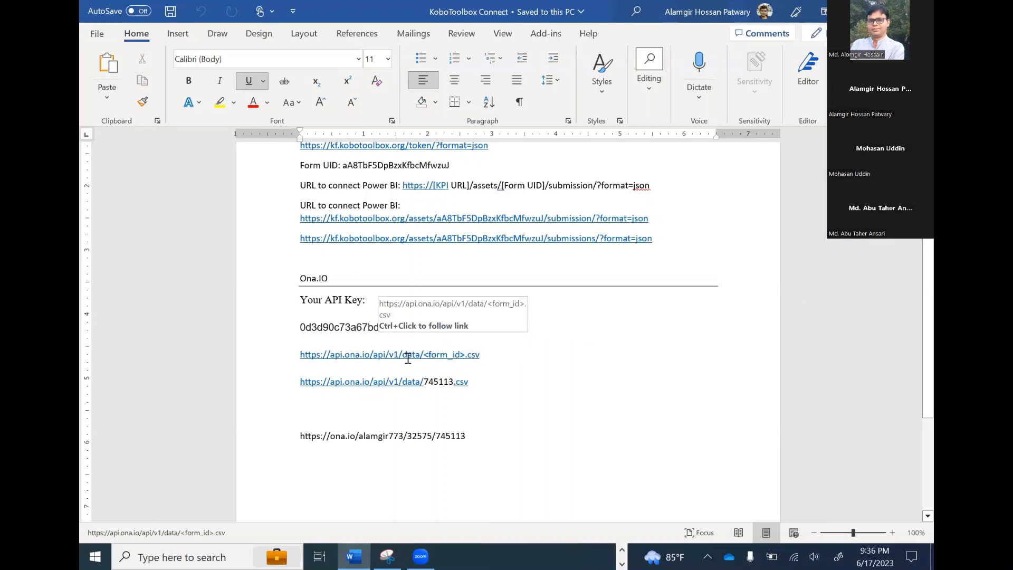
drag(425, 355, 466, 355)
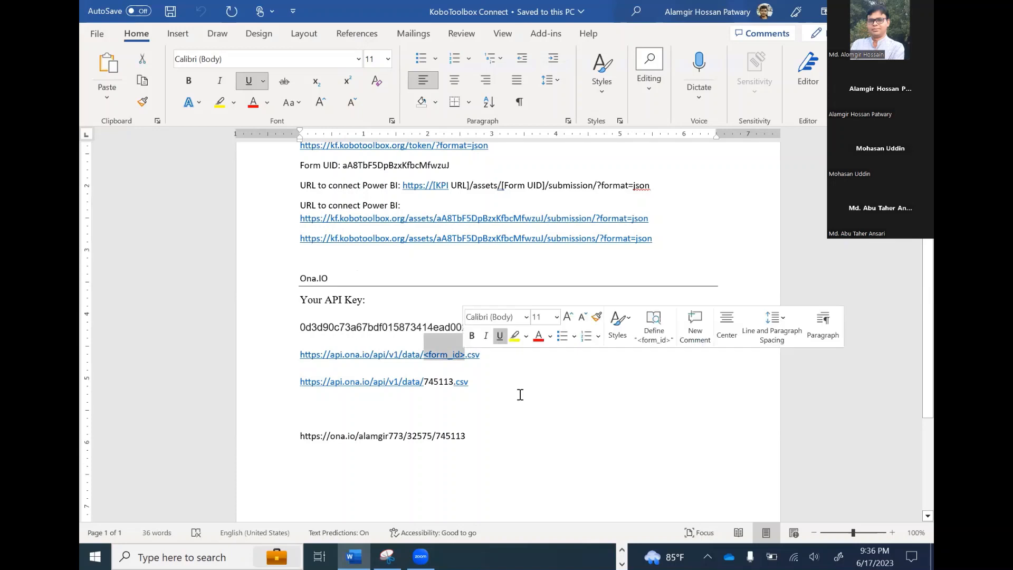
Return to Edge and open the Advance Functions Test form in the account owner's personal Ona project
click(622, 550)
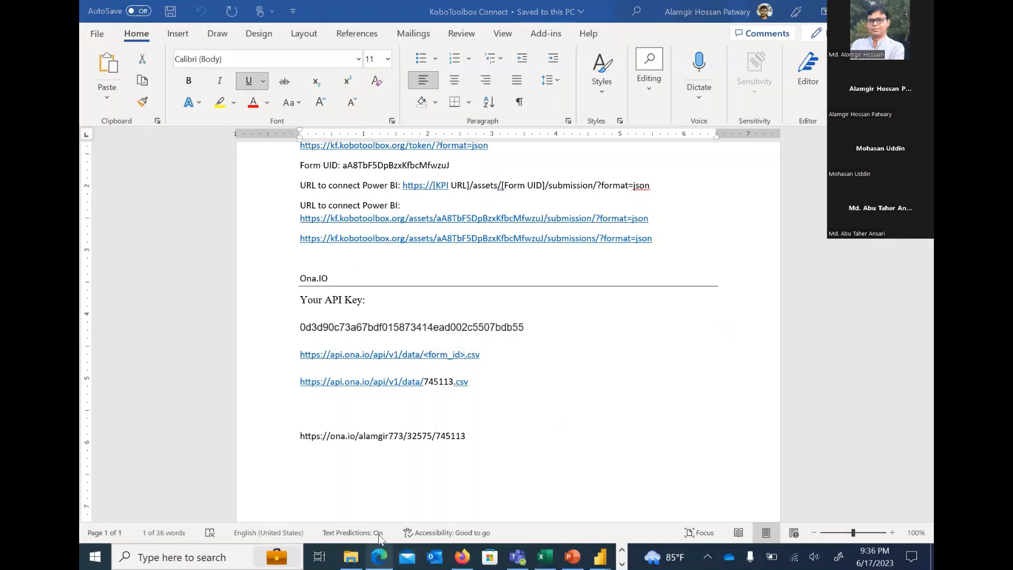
click(379, 555)
click(223, 67)
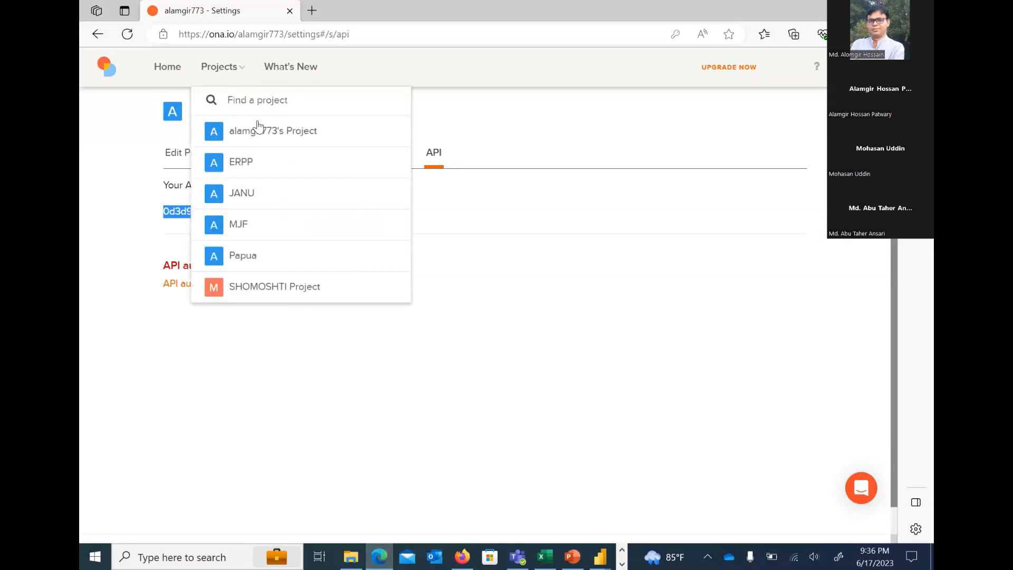
click(262, 129)
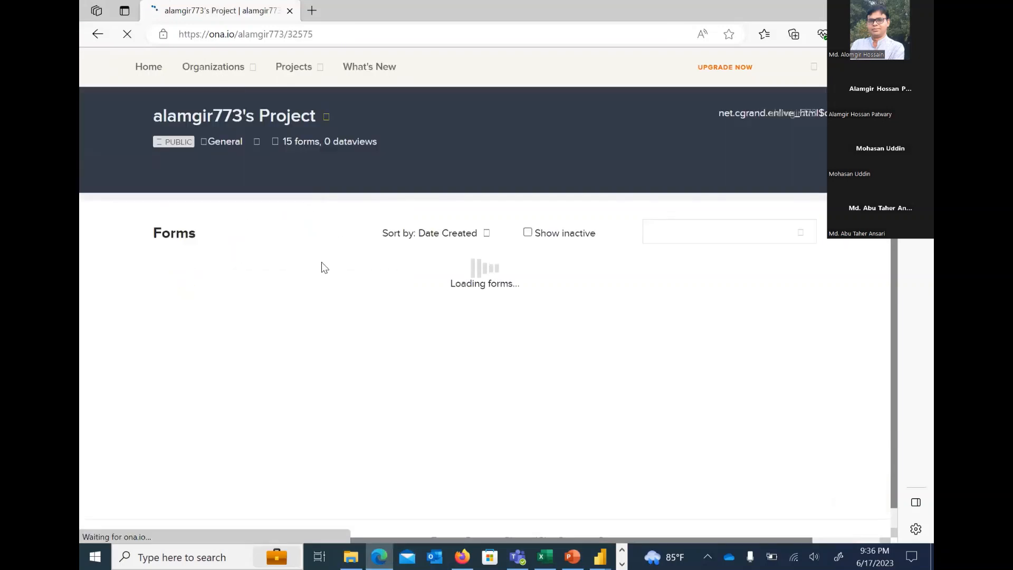
click(281, 287)
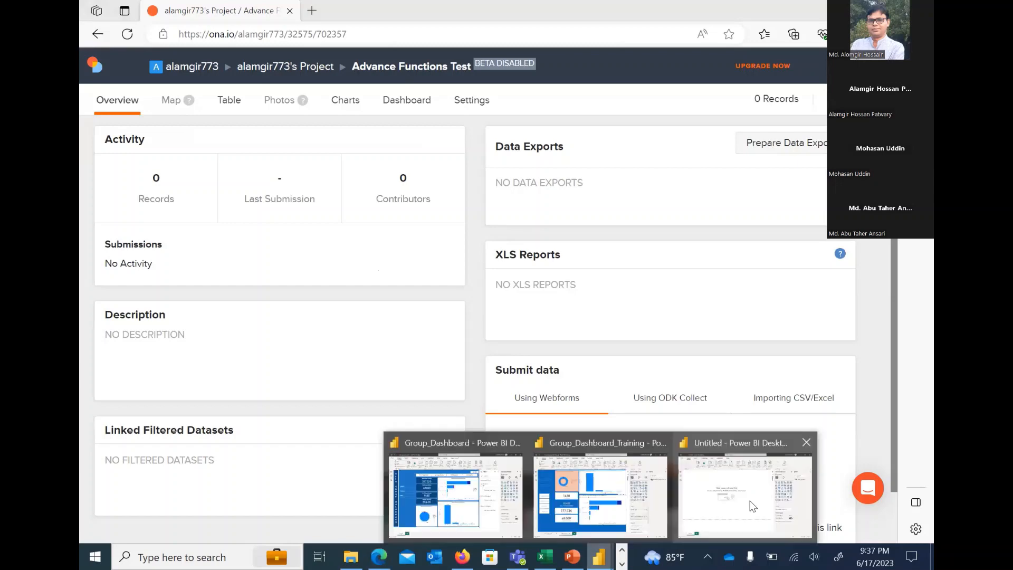
Switch to the untitled Power BI Desktop report and start a Web data connection with the Advanced options
click(749, 501)
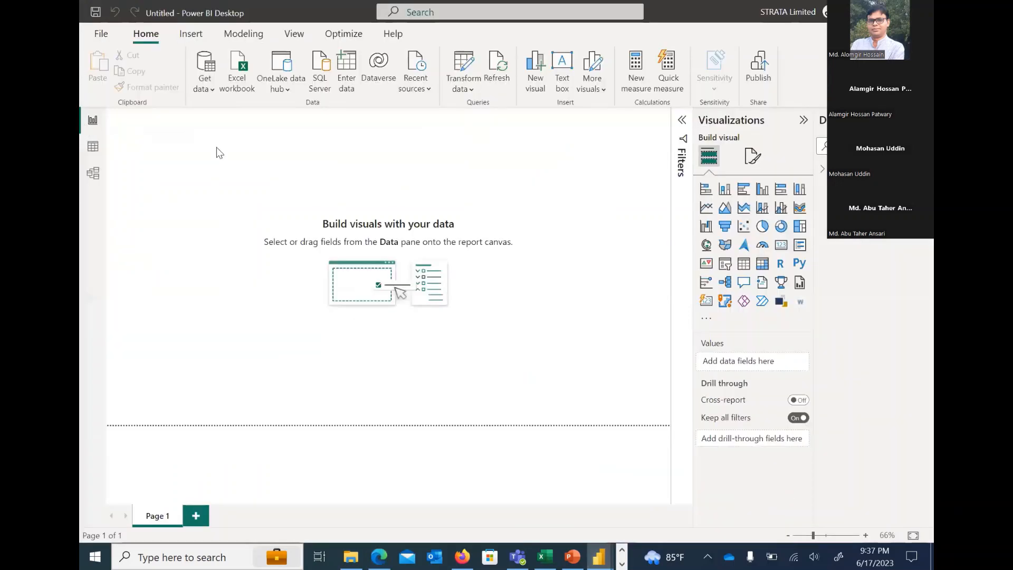
click(212, 93)
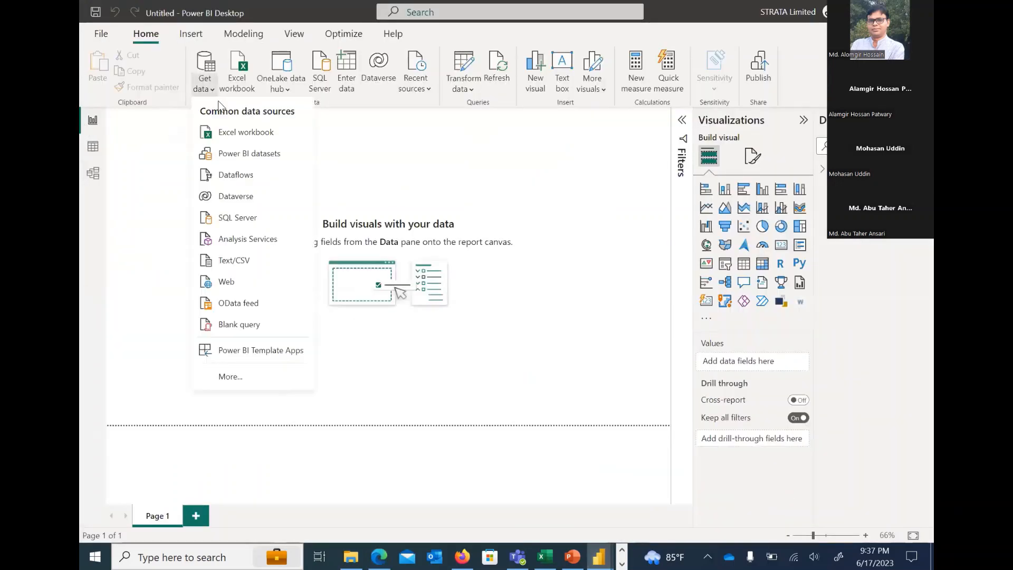
click(242, 281)
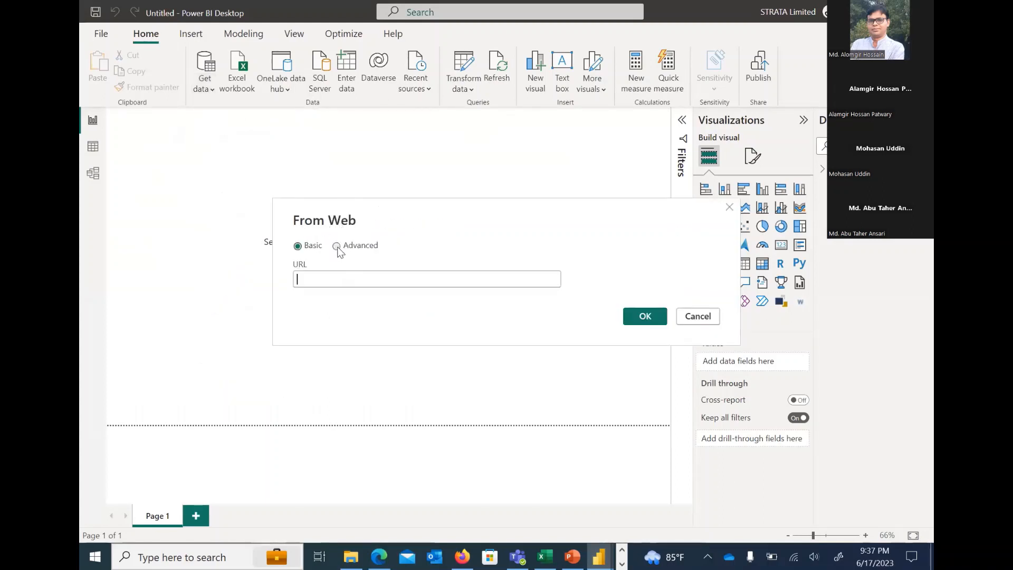
click(336, 246)
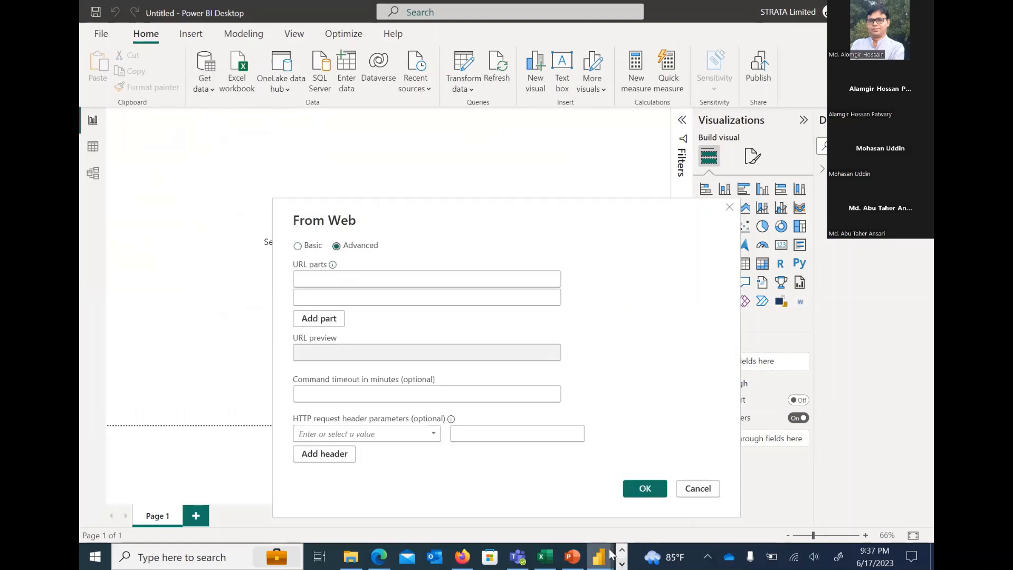
click(622, 564)
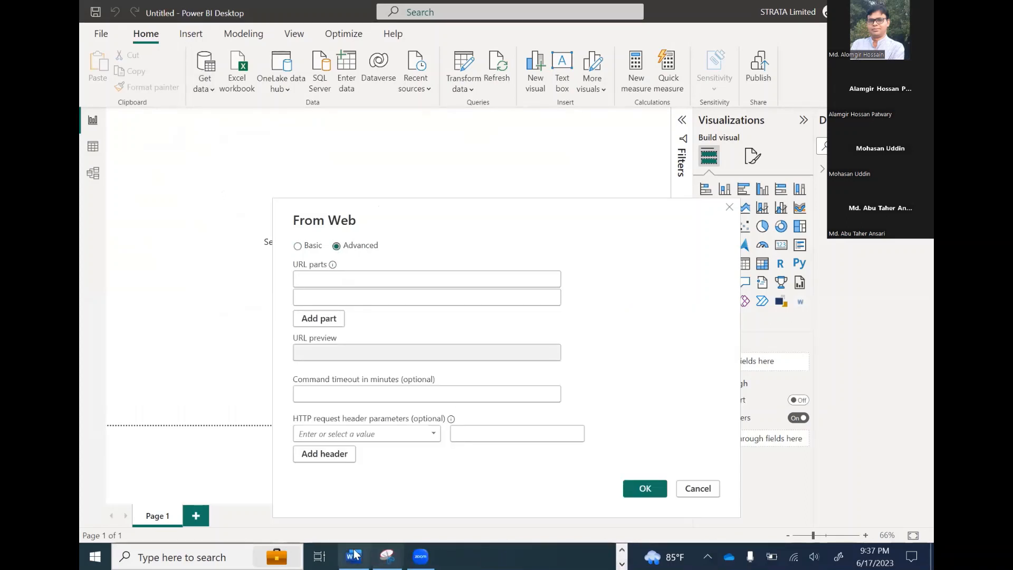
click(354, 555)
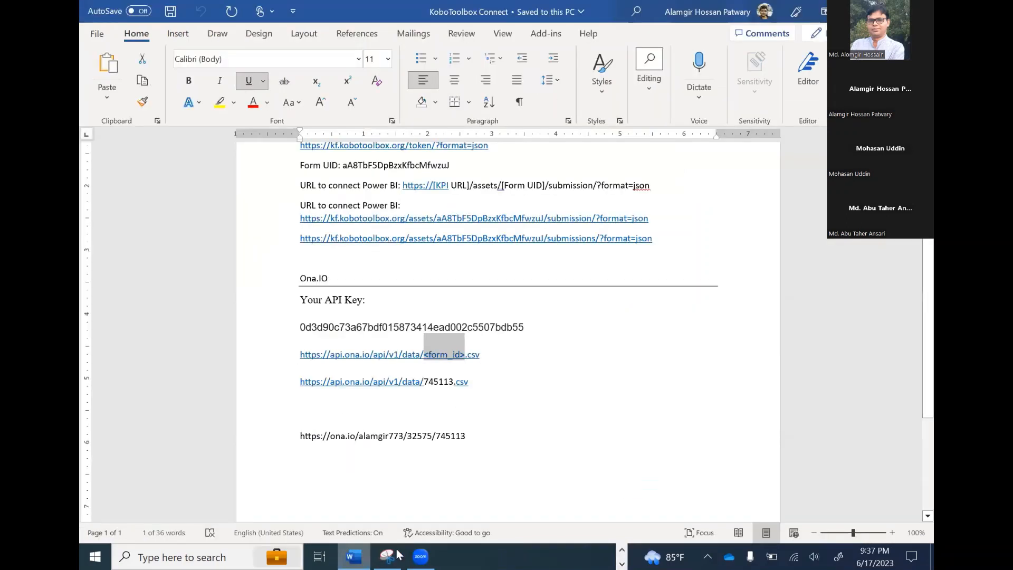
triple_click(462, 380)
click(455, 381)
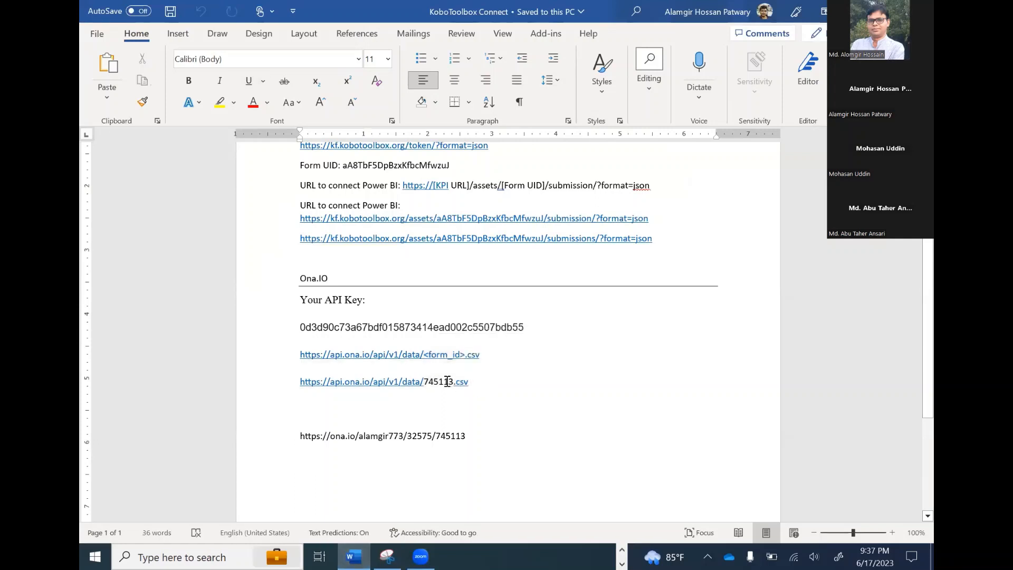
click(467, 382)
drag(401, 381, 298, 384)
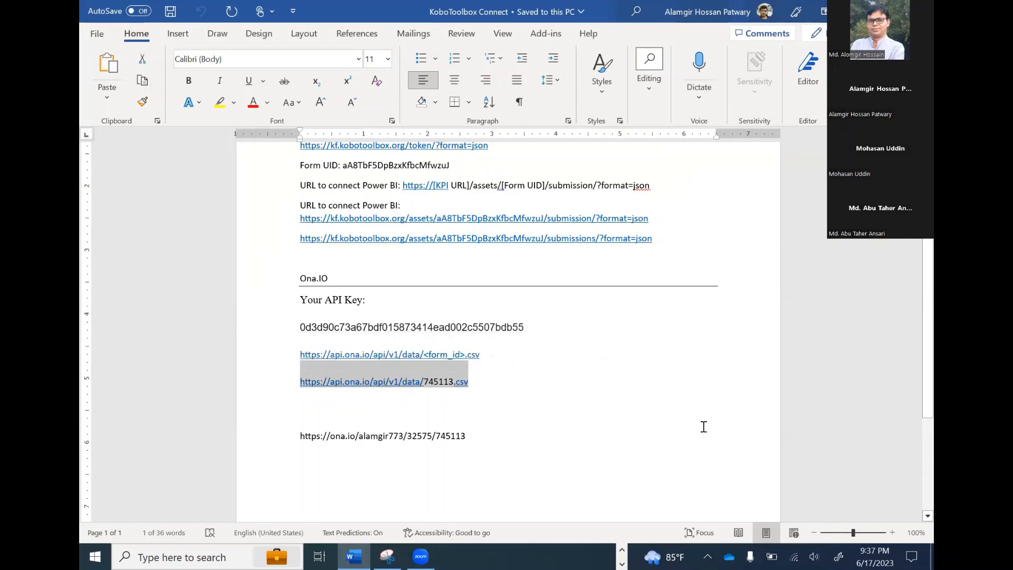
click(622, 552)
click(599, 557)
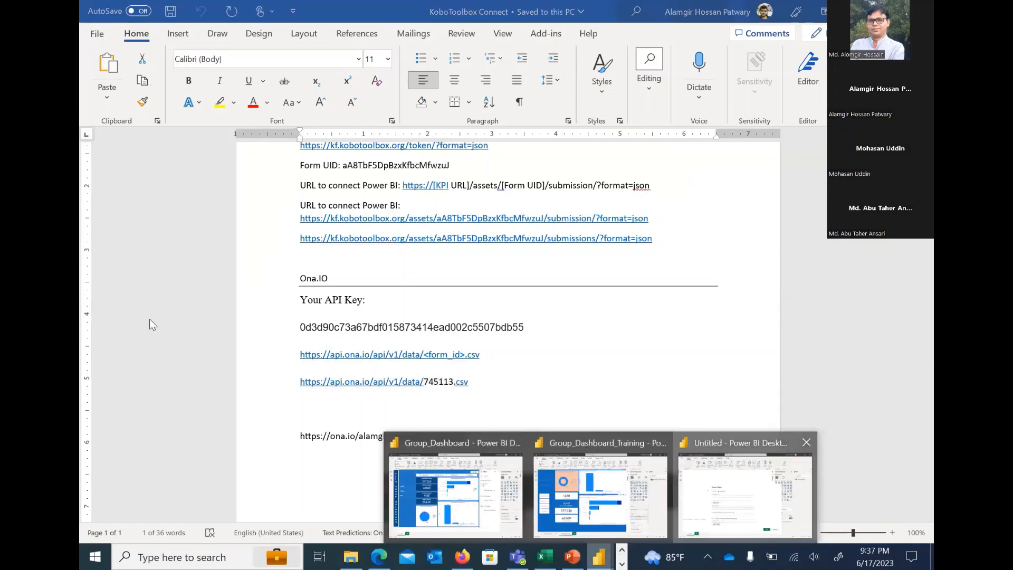
click(745, 491)
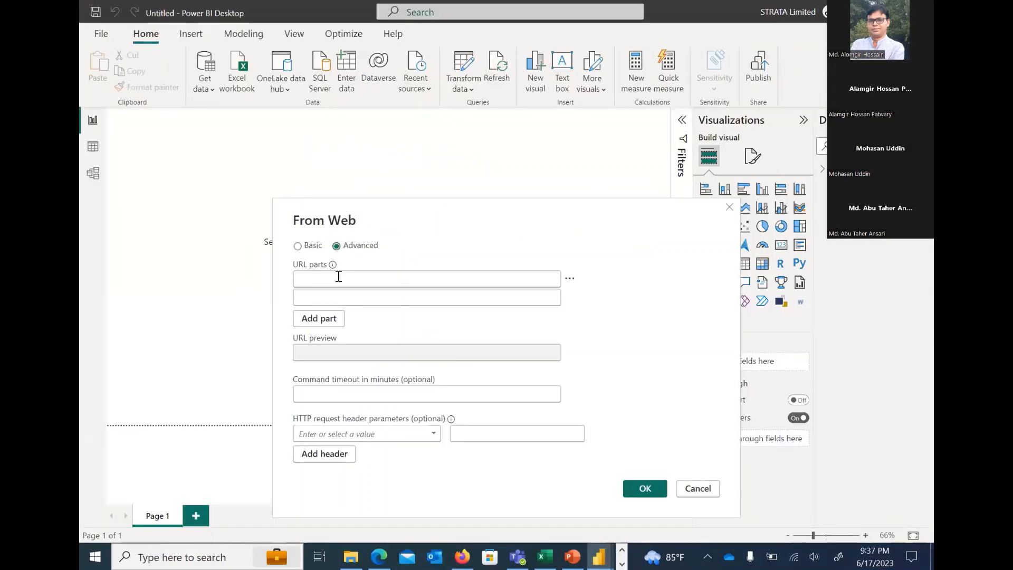
click(339, 276)
key(ctrl+v)
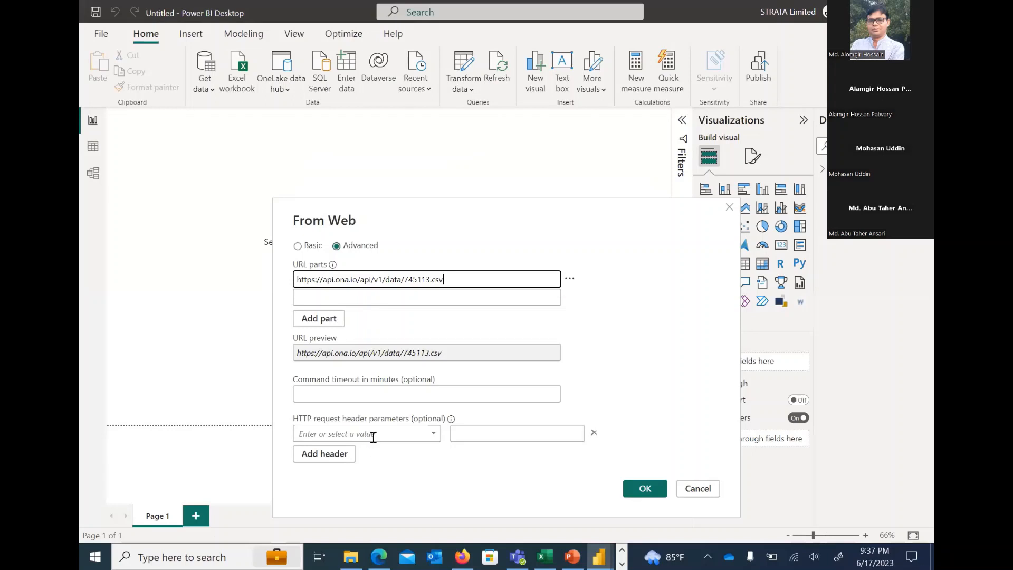
click(374, 434)
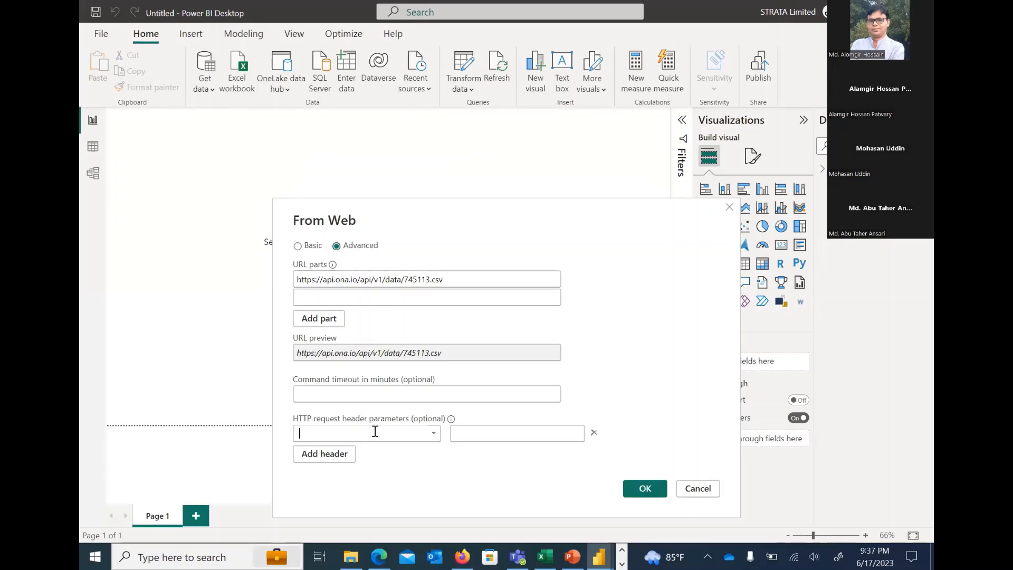
text(Authorization)
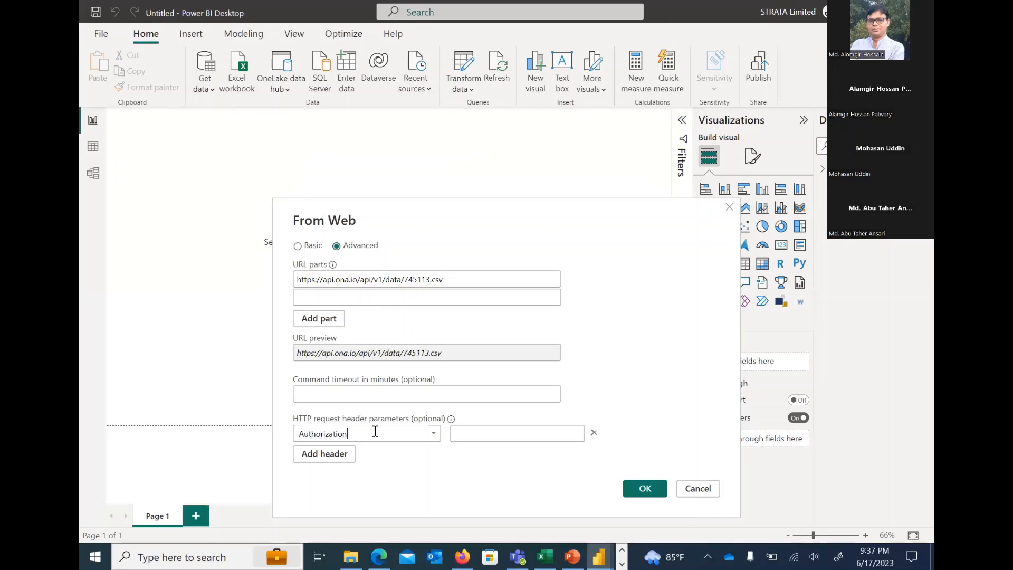
Begin the Authorization header's value with the word Token followed by a space
click(481, 434)
text(Token)
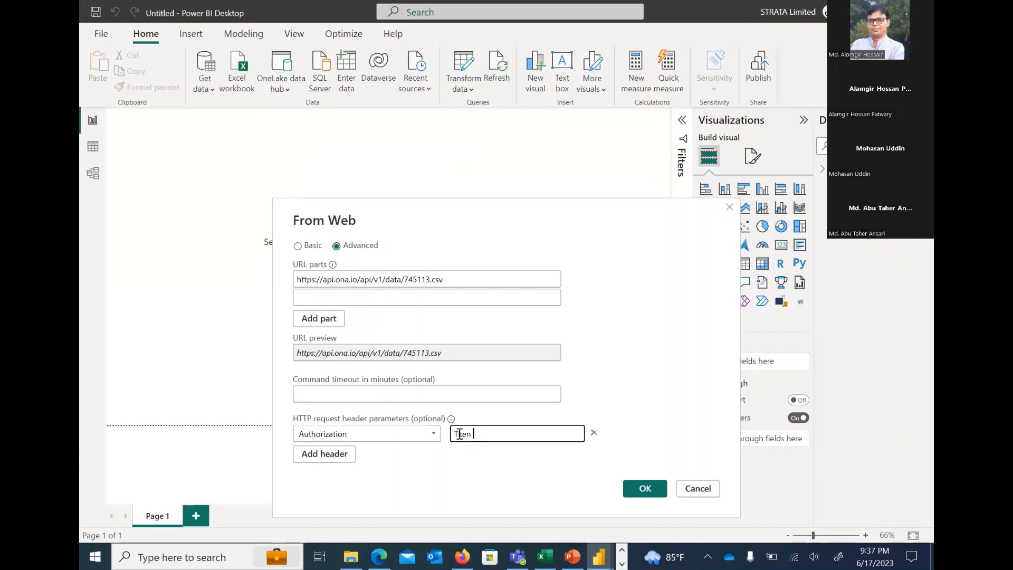
drag(458, 435, 480, 441)
text(oken)
Switch to the KoboToolbox Connect Word document and copy the Ona API key, excluding its paragraph mark
click(622, 563)
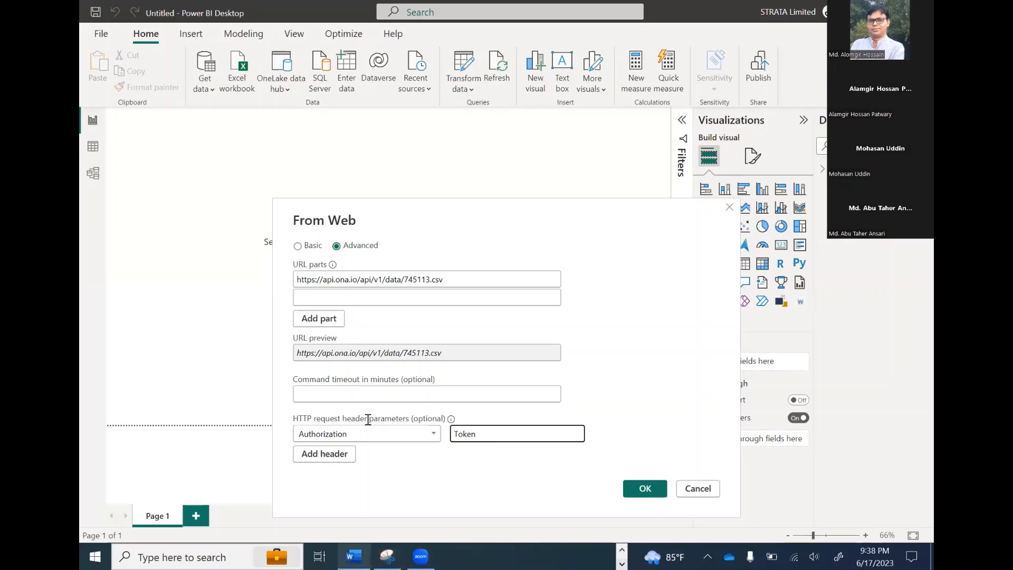
click(353, 556)
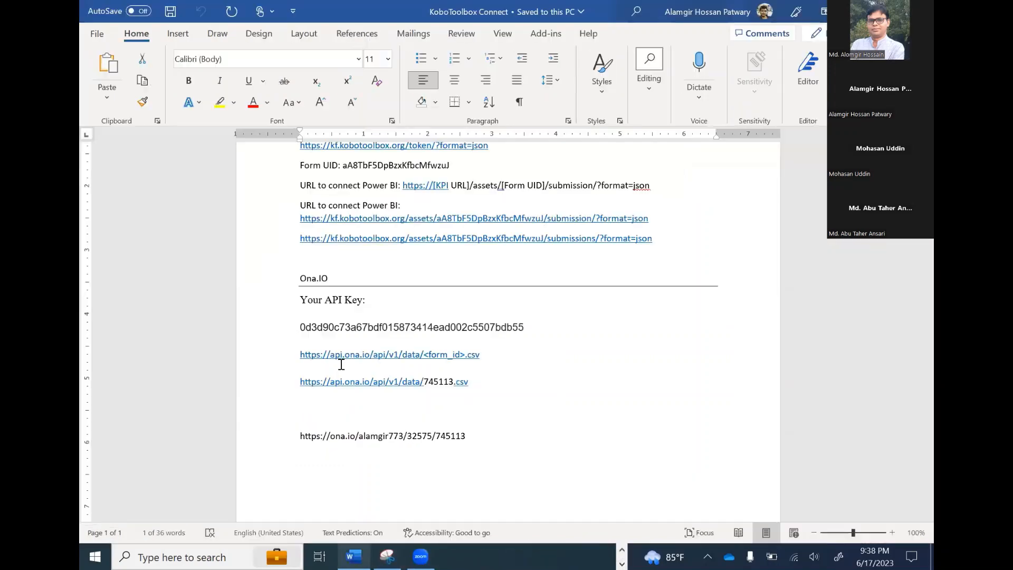
double_click(325, 332)
click(305, 330)
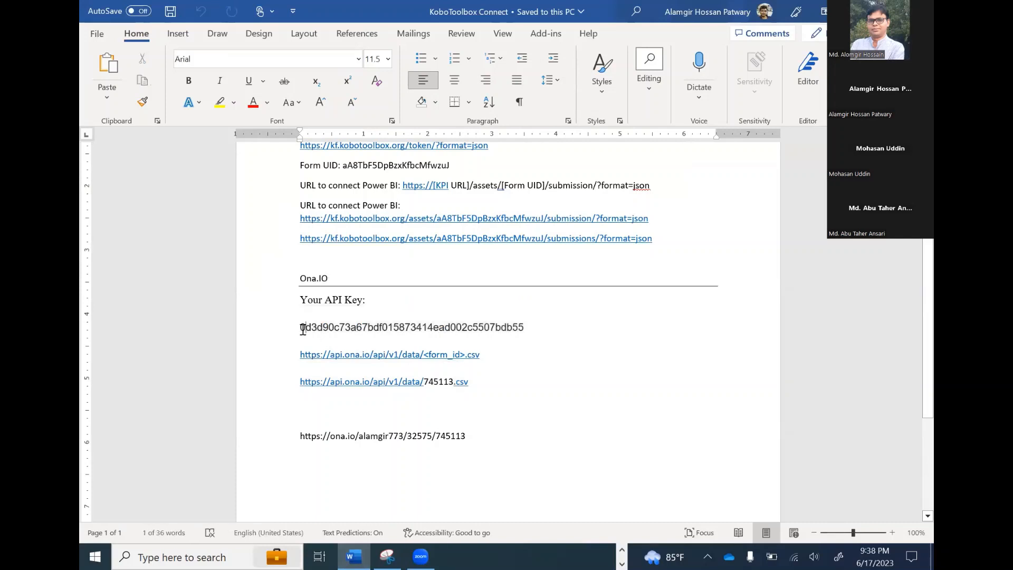
drag(301, 328, 510, 330)
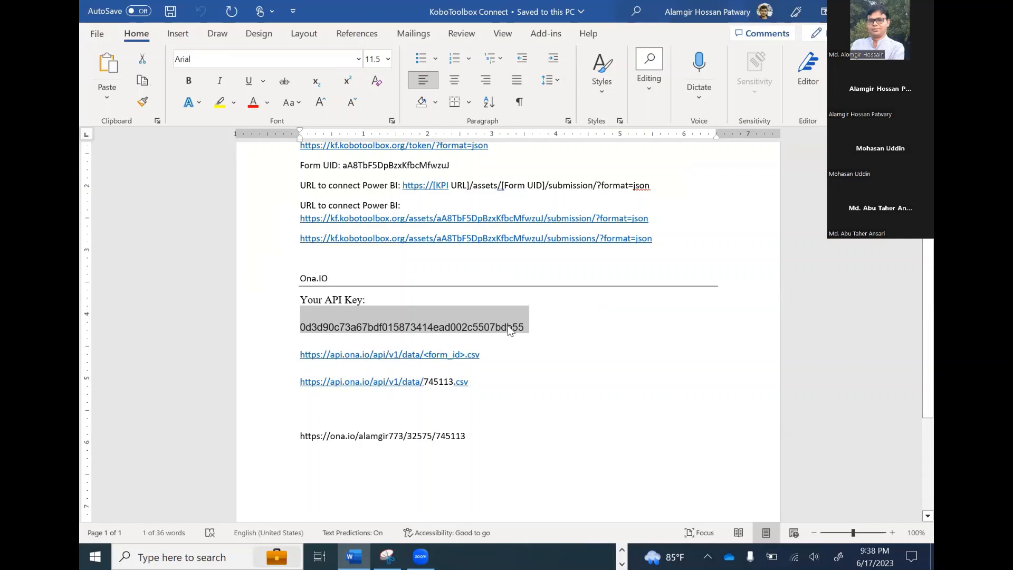
key(shift+Left)
Return to the untitled Power BI report, paste the API key into the Authorization header value after Token, and load the form's CSV data
click(622, 549)
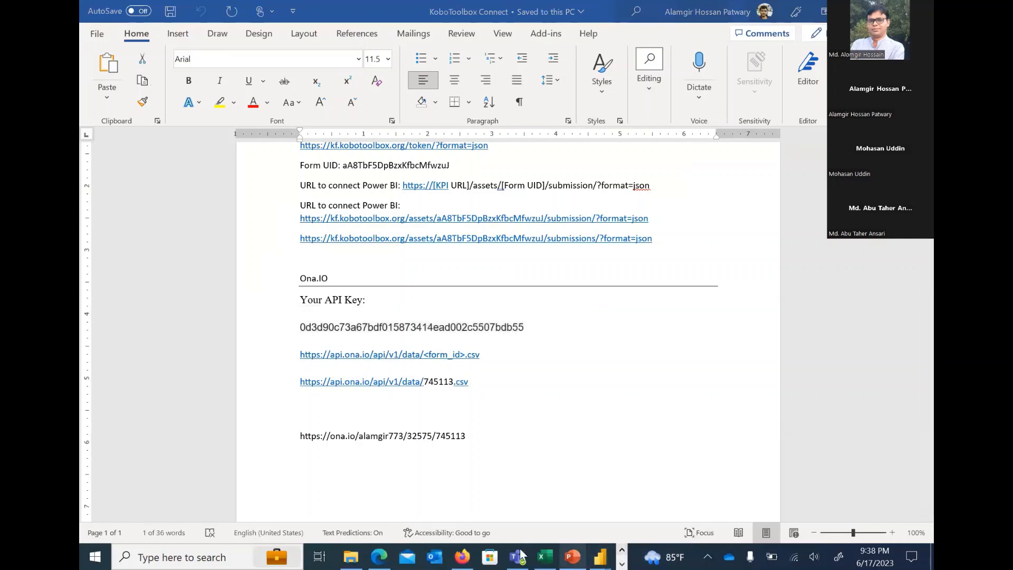
click(599, 556)
click(752, 499)
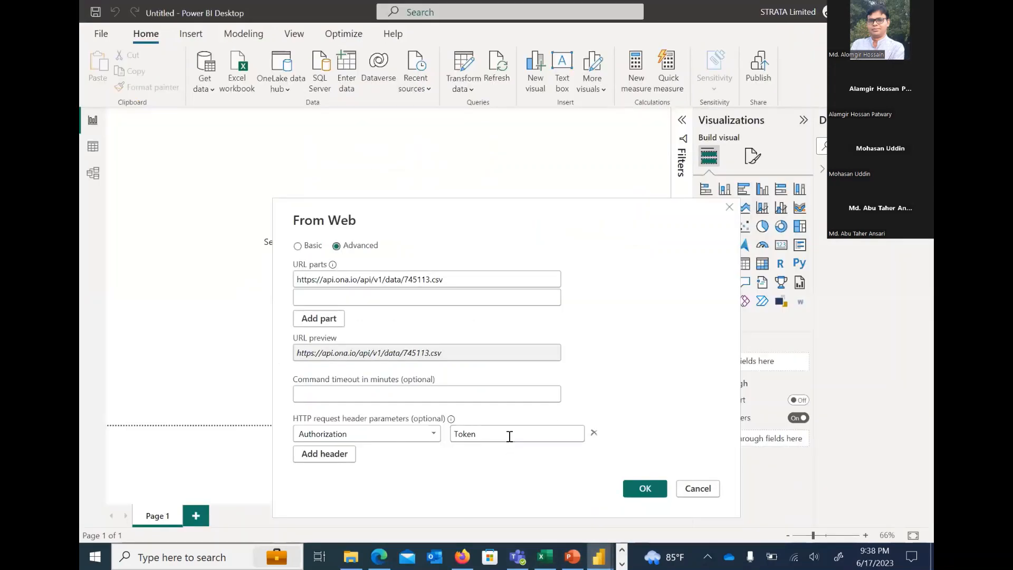
click(510, 437)
key(ctrl+v)
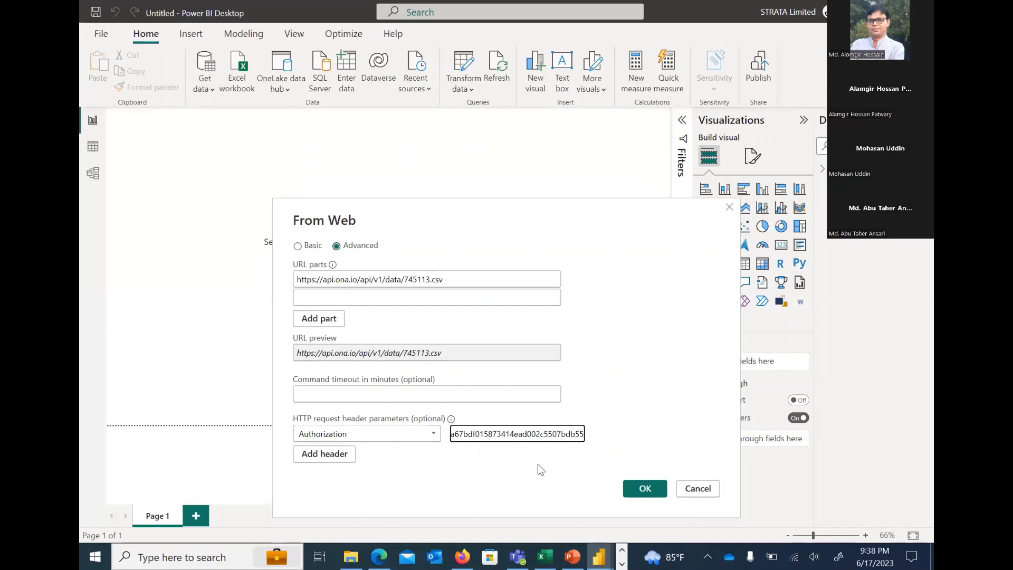
click(640, 489)
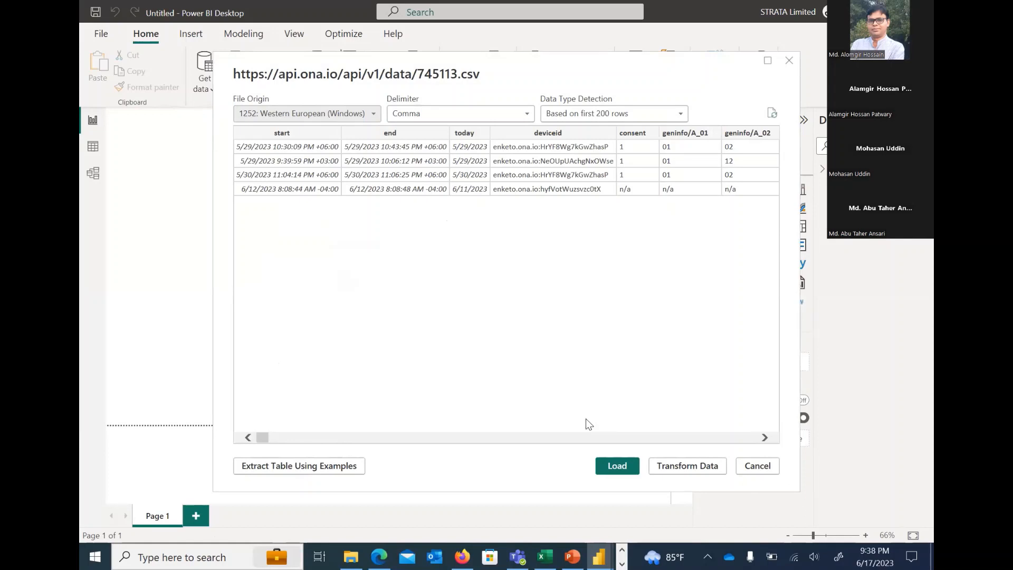
click(619, 467)
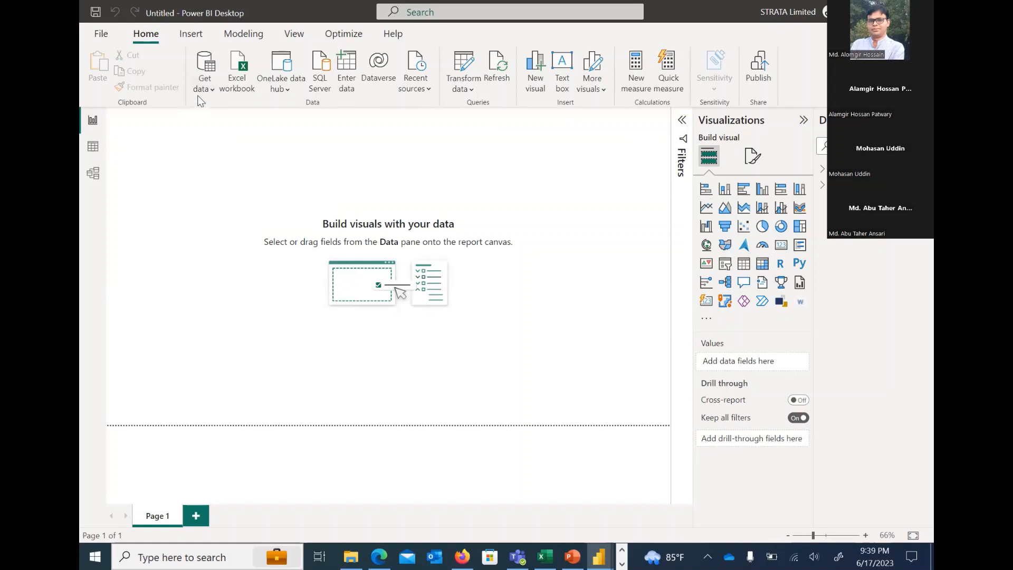
Browse the full list of Get Data connectors, then close it without connecting
click(214, 88)
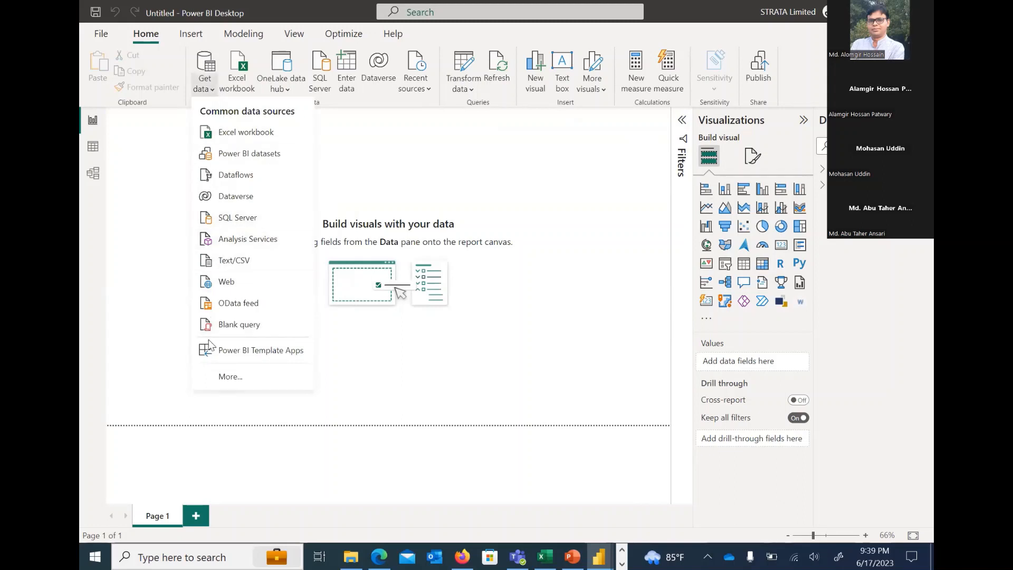
click(235, 377)
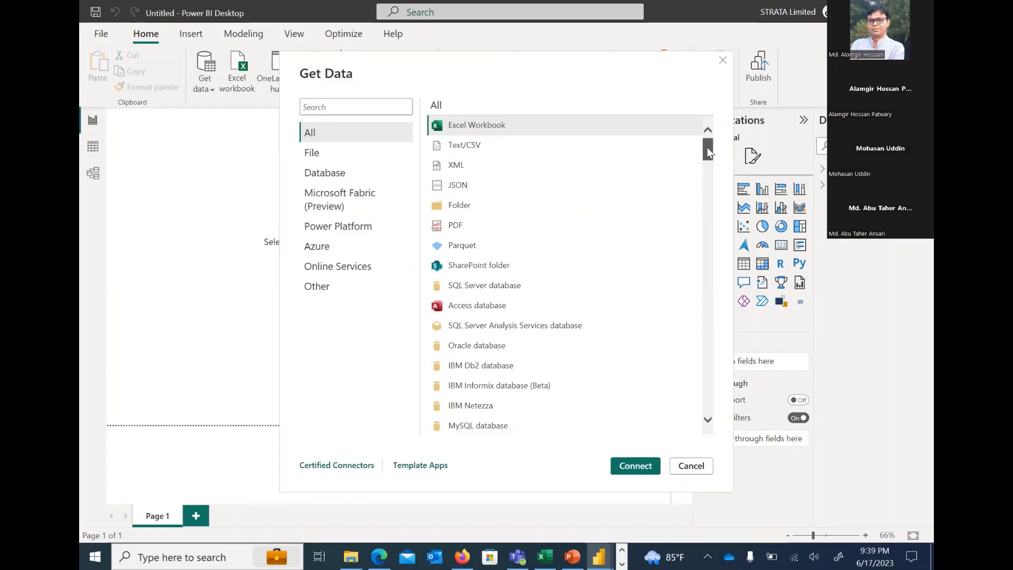
drag(707, 147, 705, 171)
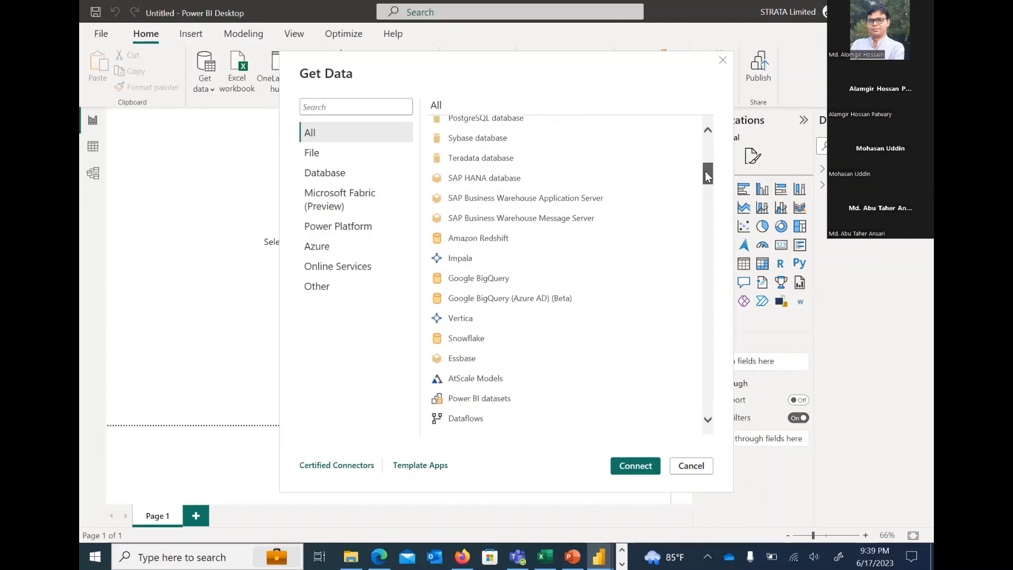
drag(707, 176, 701, 133)
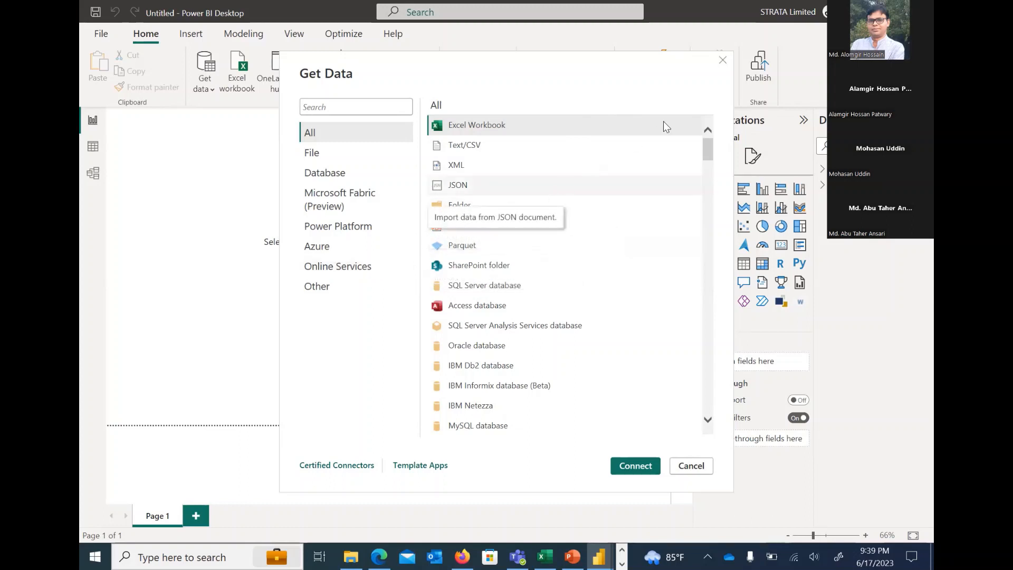
click(722, 59)
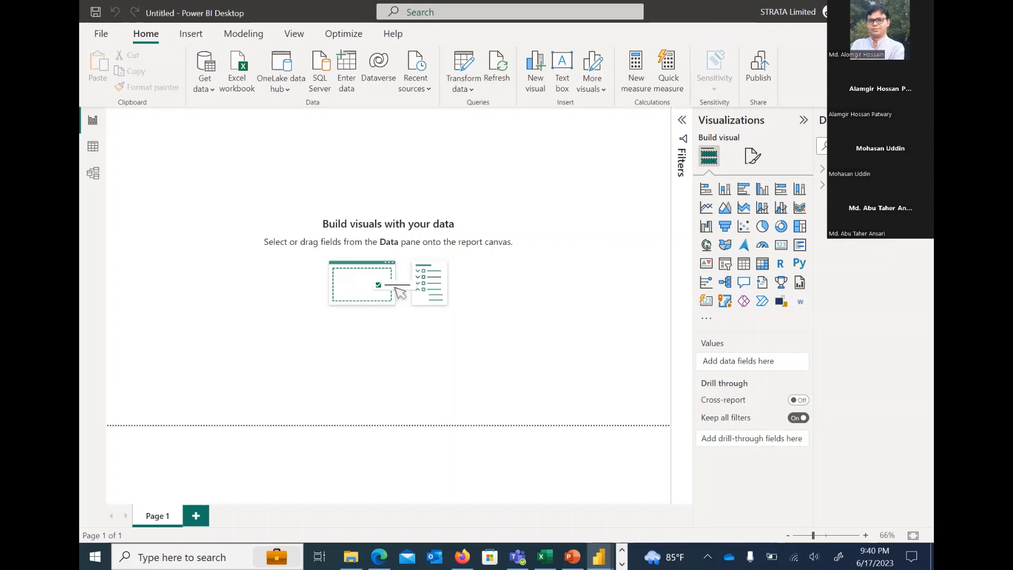
Leave the untitled report and switch to the Group_Dashboard report in Power BI Desktop
click(857, 11)
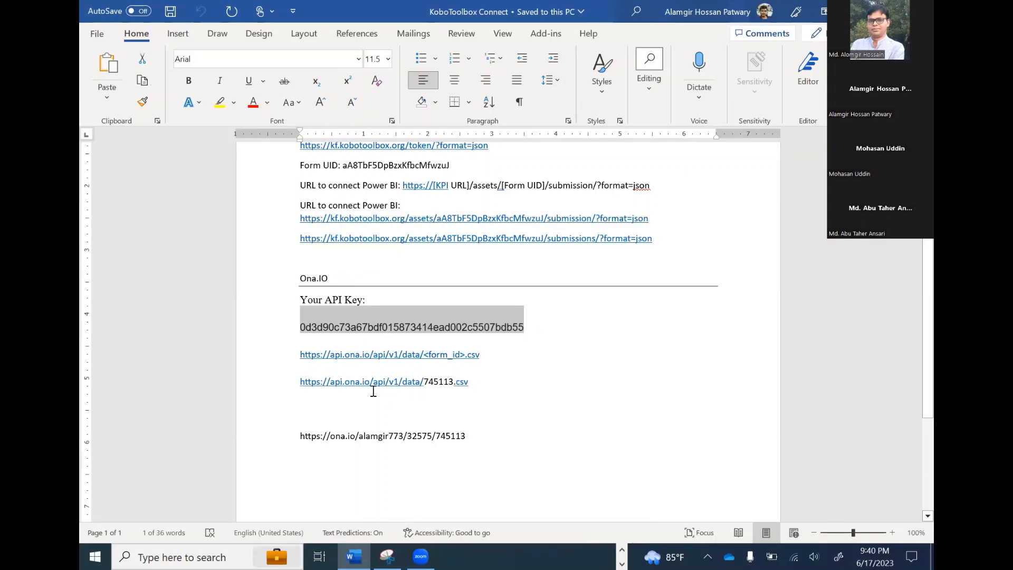
click(622, 551)
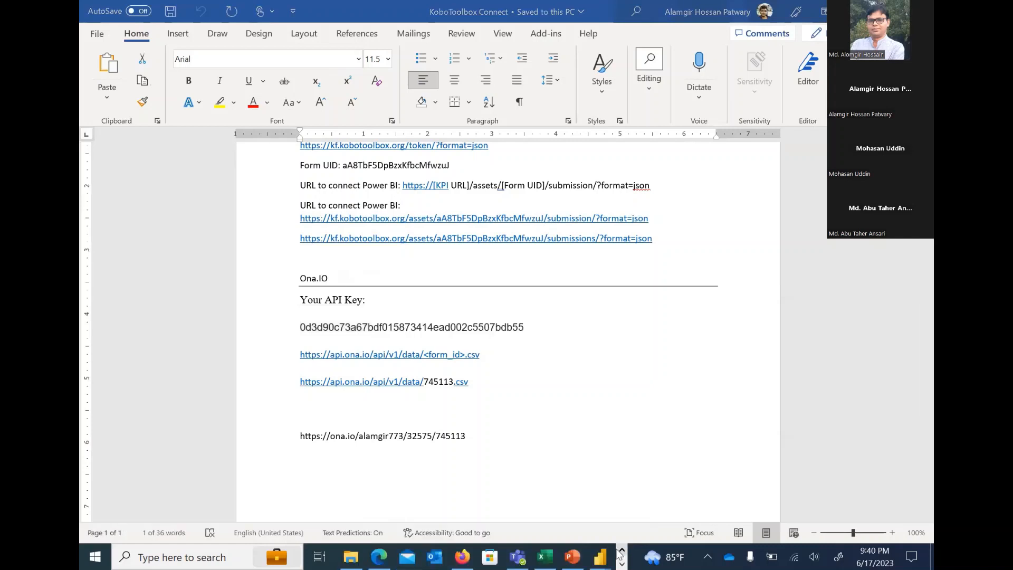
mouse_move(600, 554)
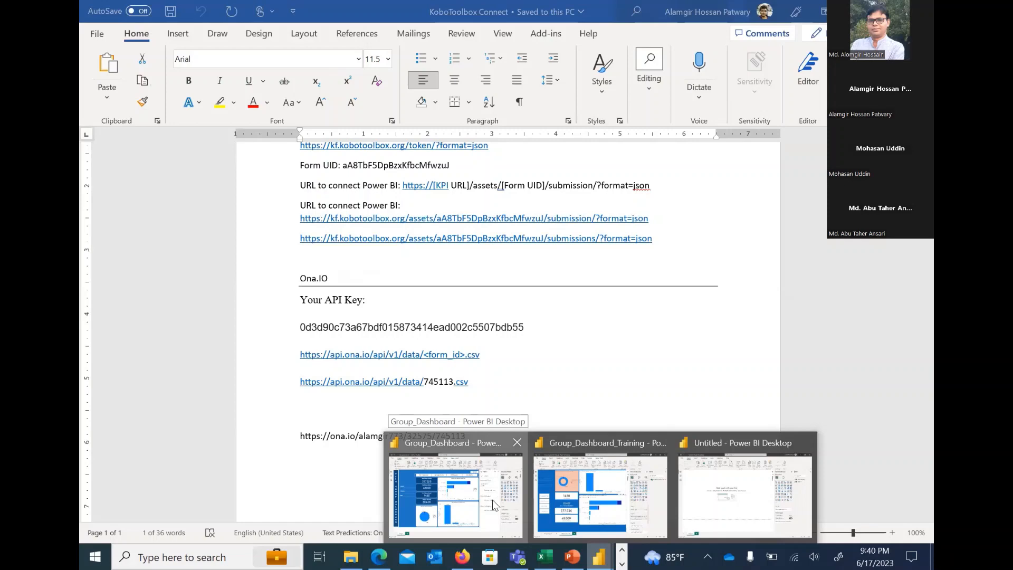
click(493, 499)
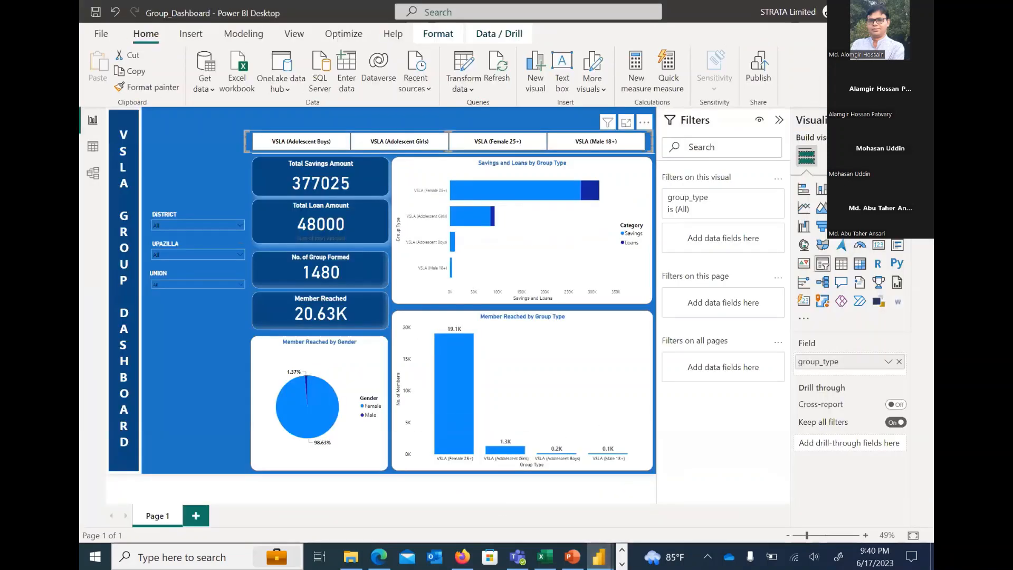
Add a new measure to the Query2 table, enlarge the formula editor, and name the measure Balance
drag(911, 168, 815, 168)
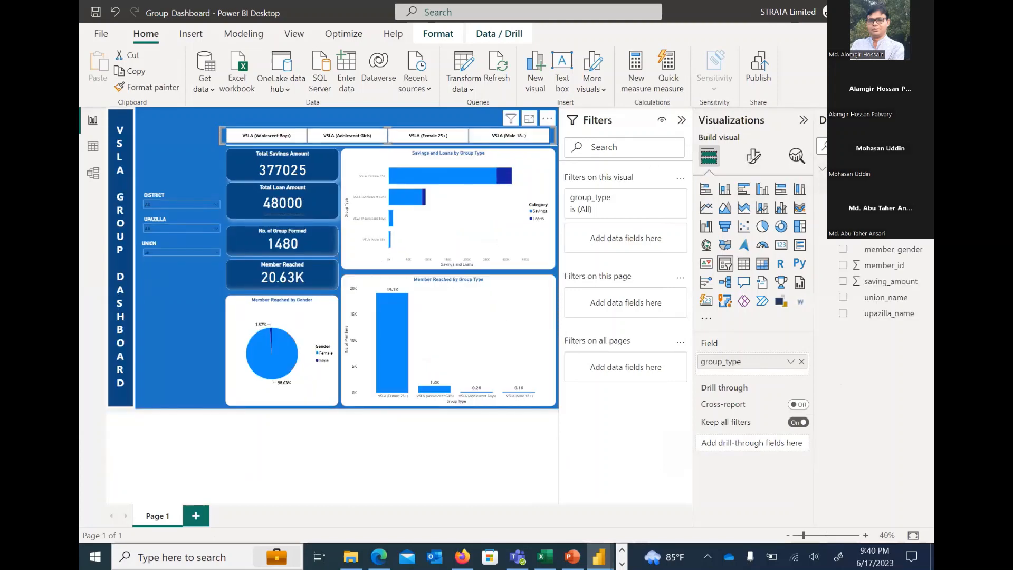
click(920, 169)
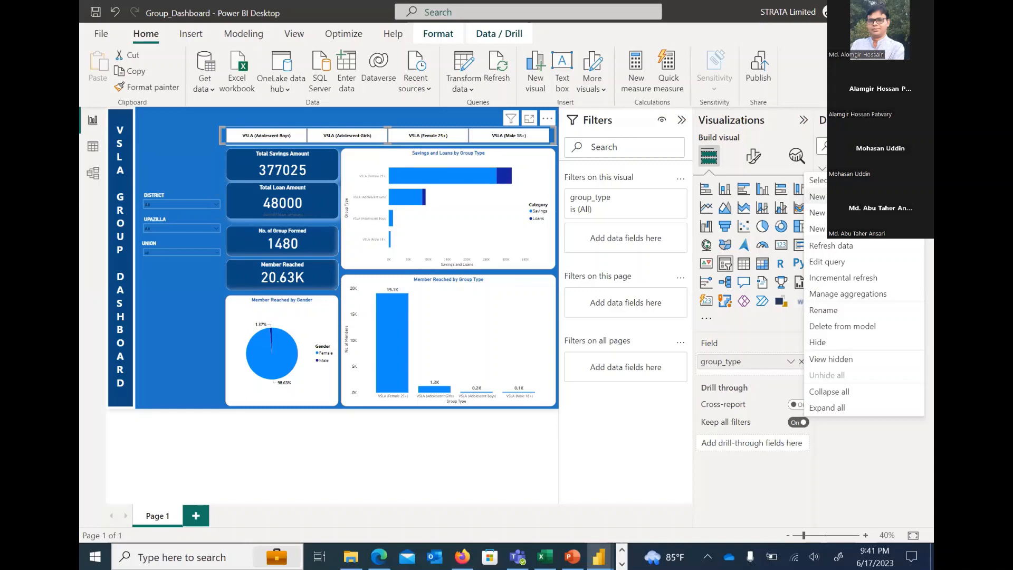
click(839, 196)
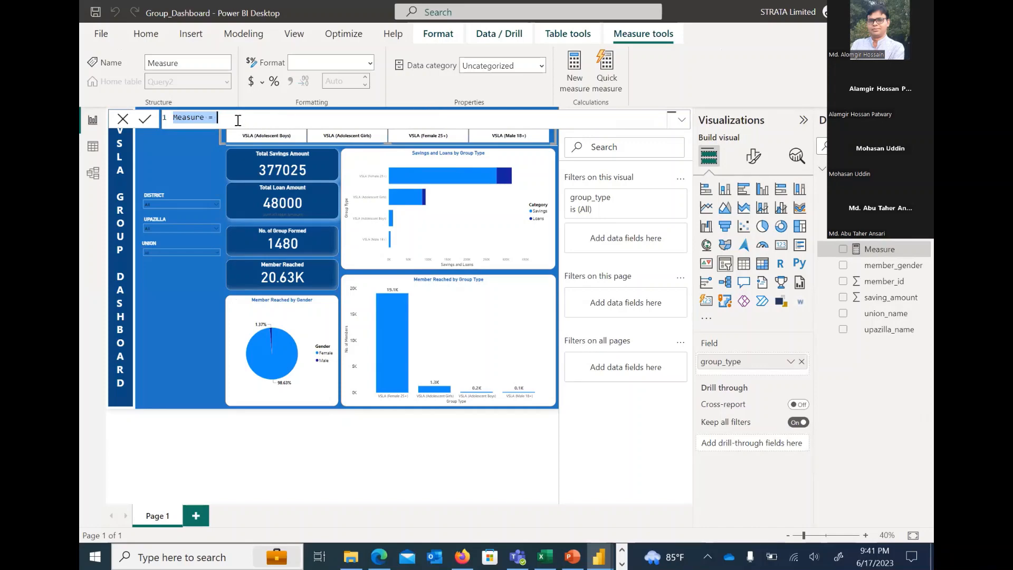
click(681, 122)
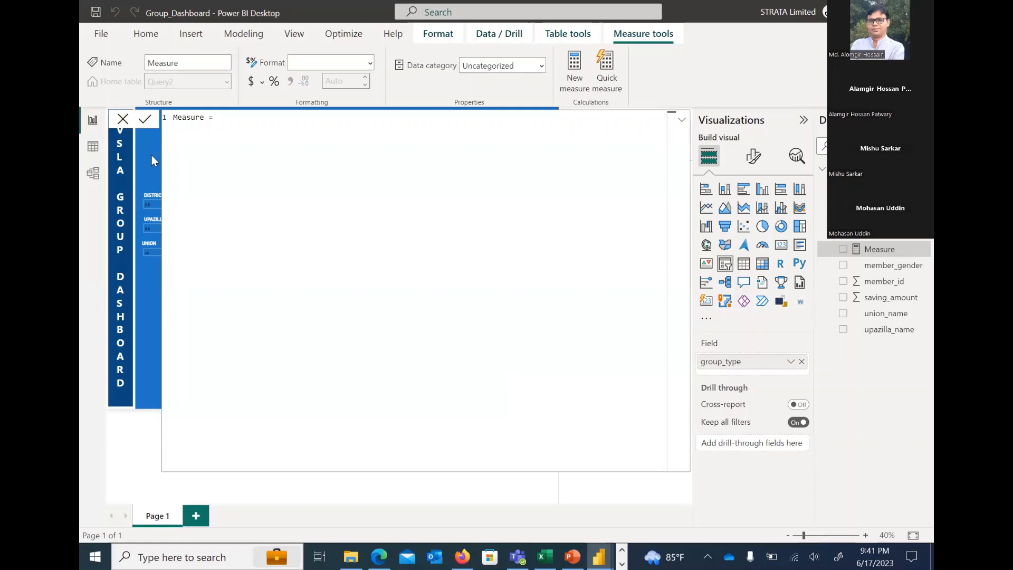
double_click(184, 116)
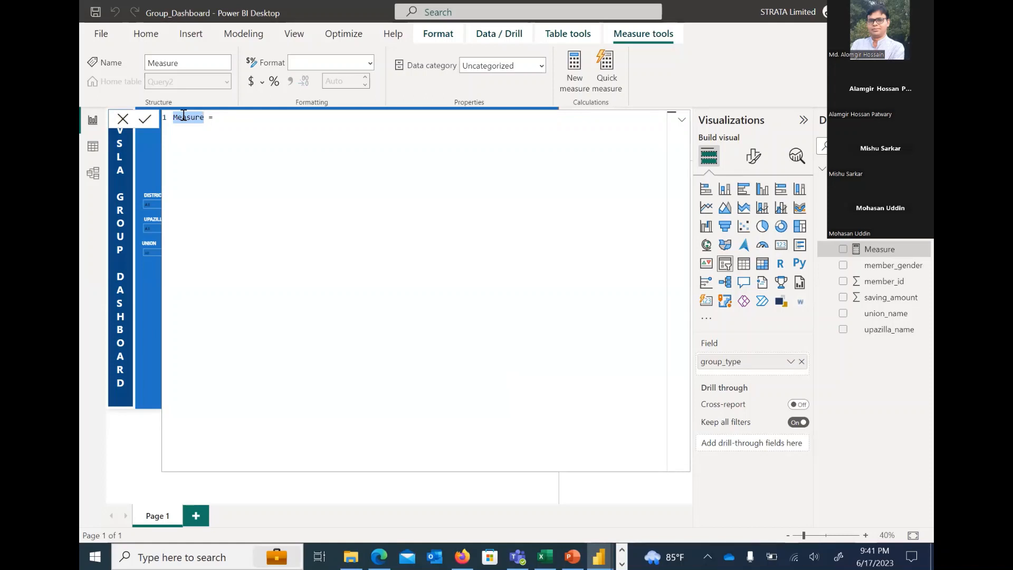
text(Balance)
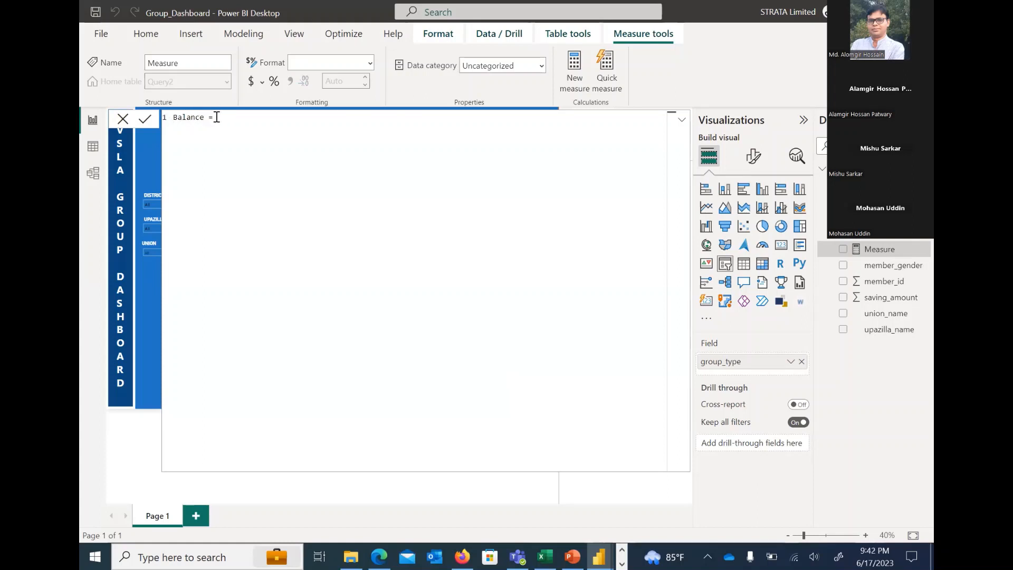
Define the Balance measure as SUM(Query2[saving_amount])-SUM(Query2[loan_amount]), commit it, and collapse the formula editor
text(sum)
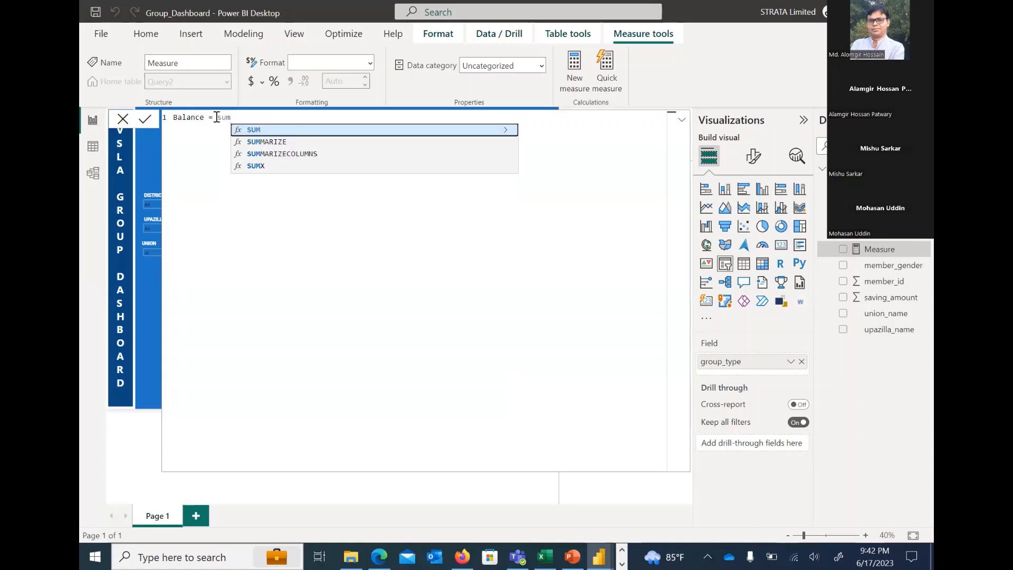
click(321, 132)
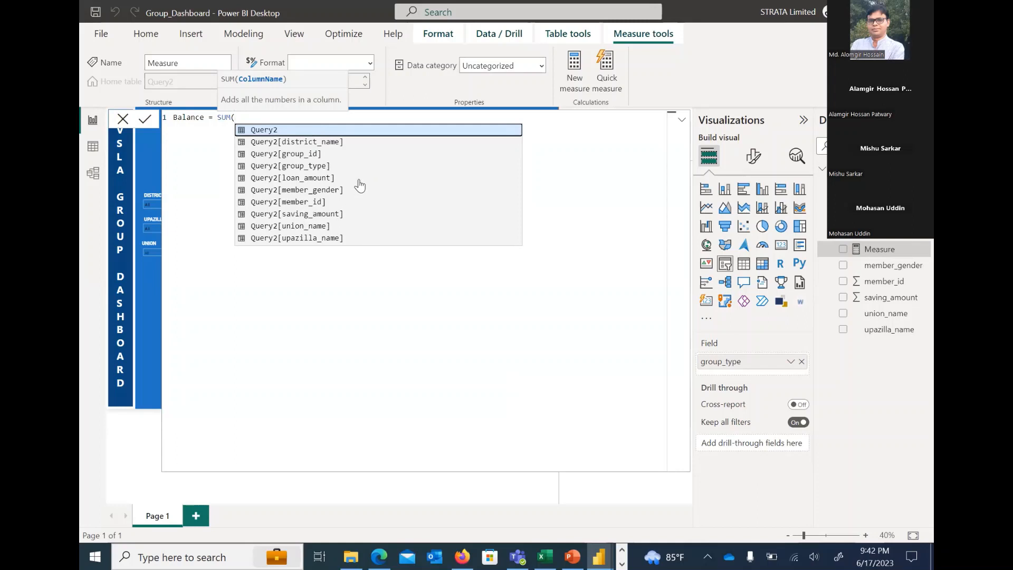
click(333, 212)
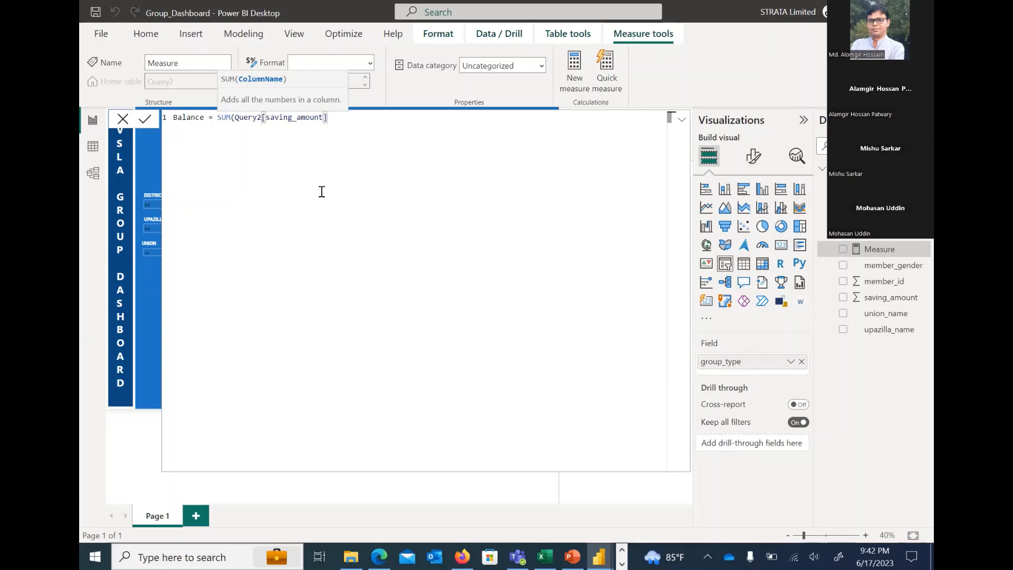
text()-)
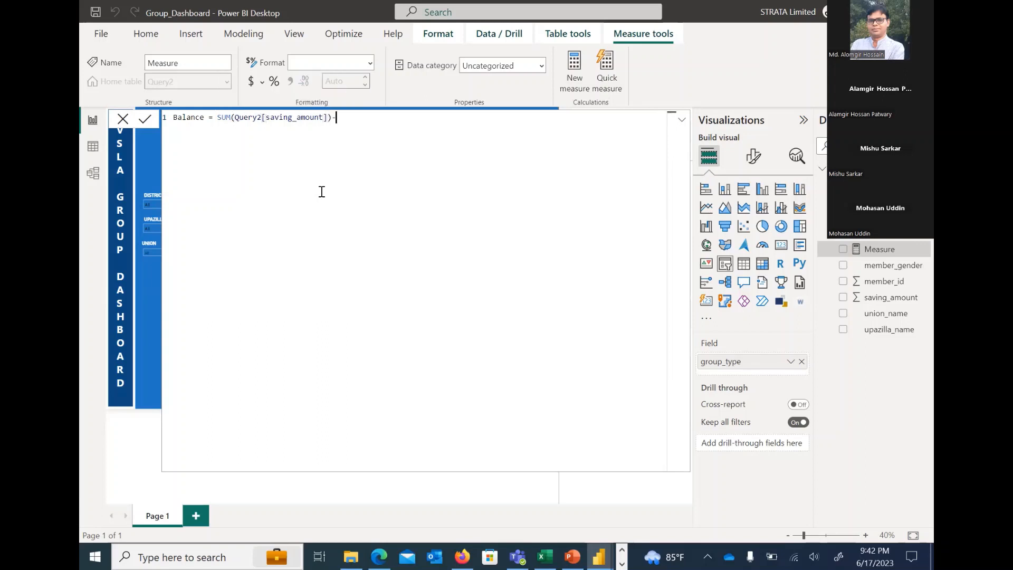
text(sum)
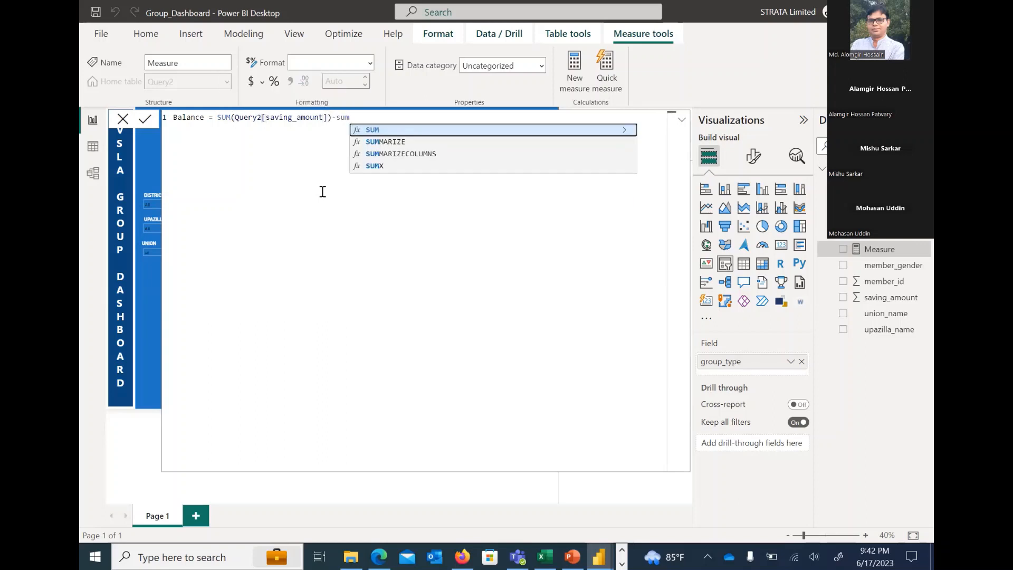
key(Tab)
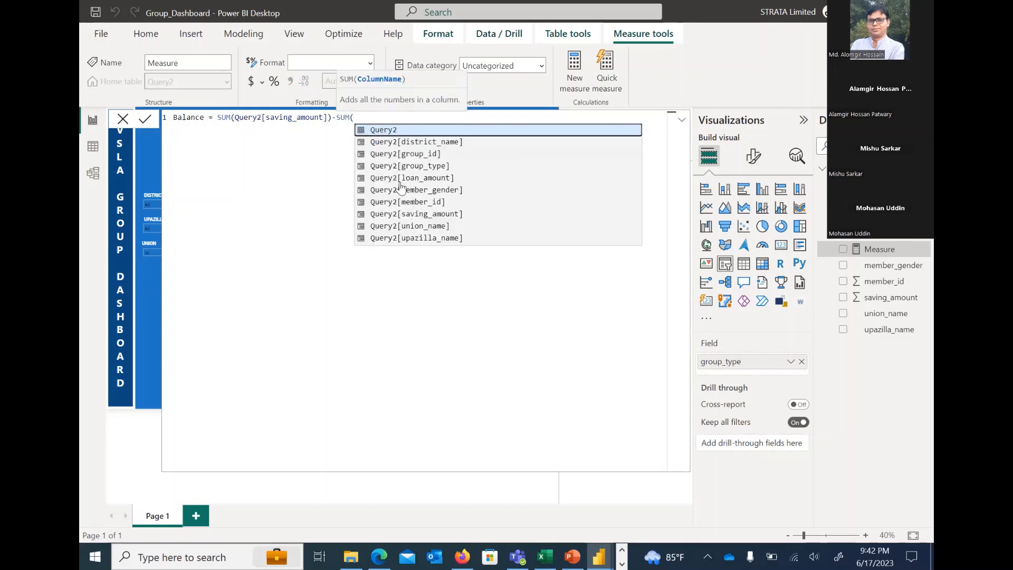
click(428, 178)
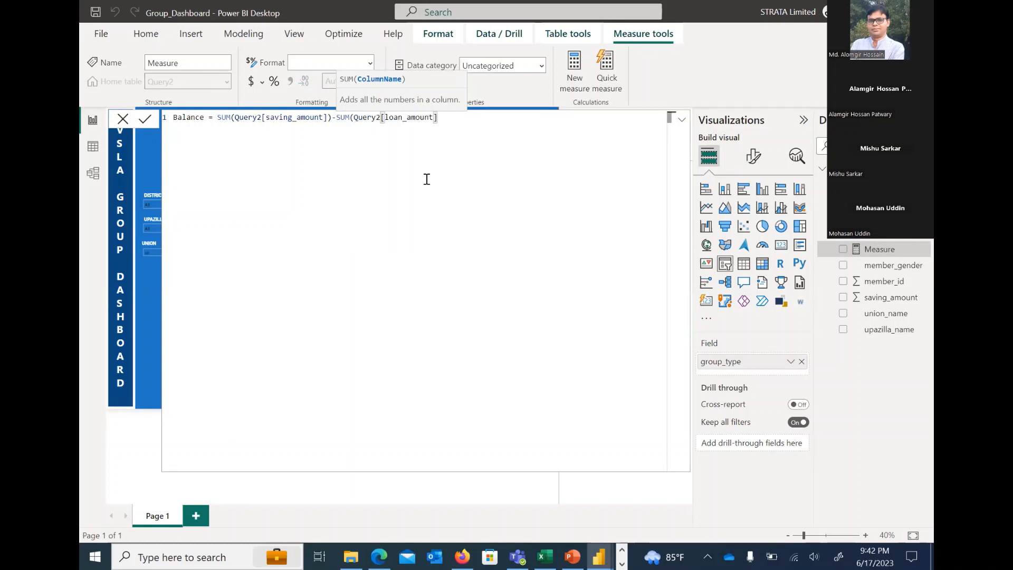
text())
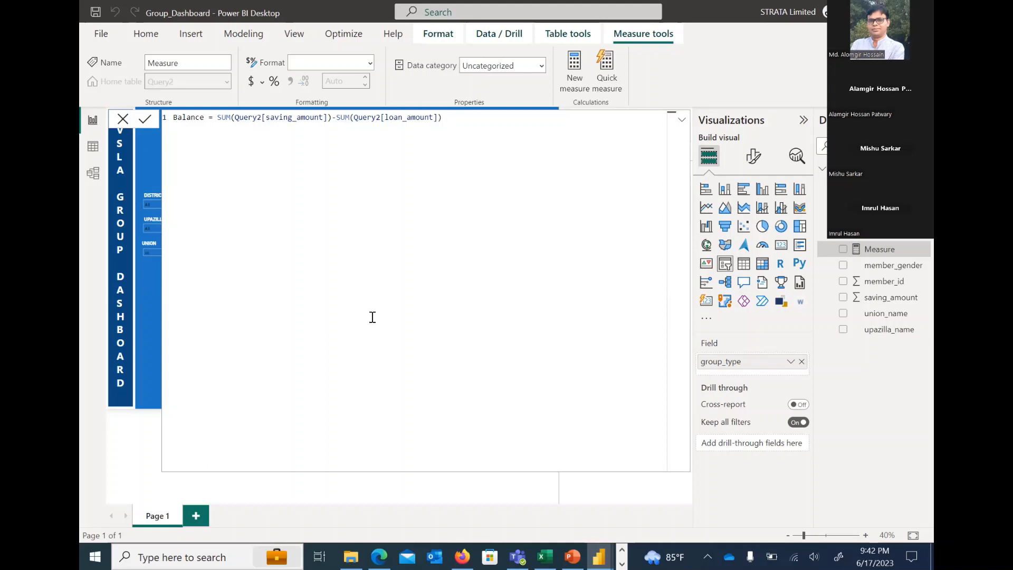
click(147, 122)
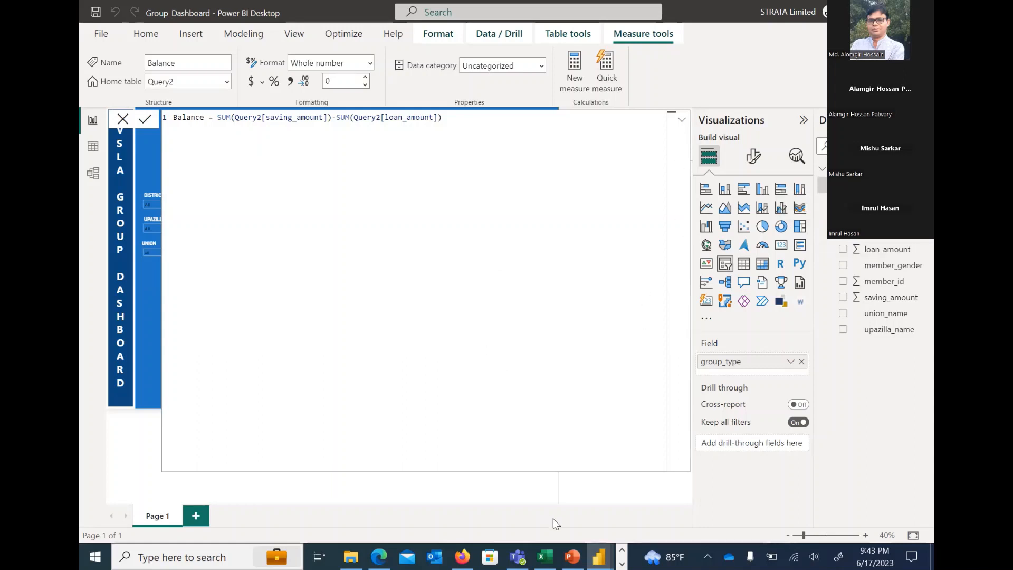
click(681, 123)
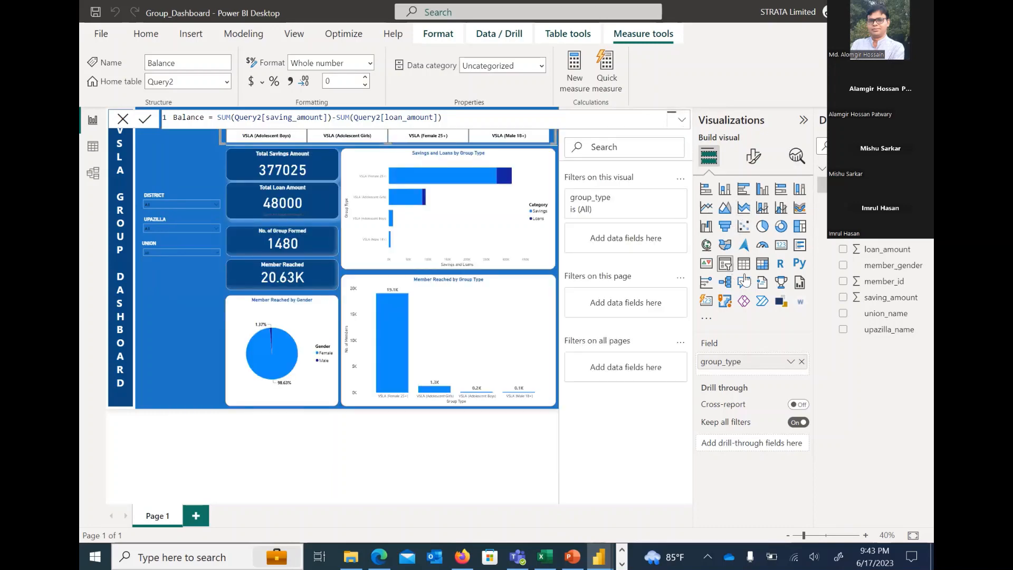
click(781, 244)
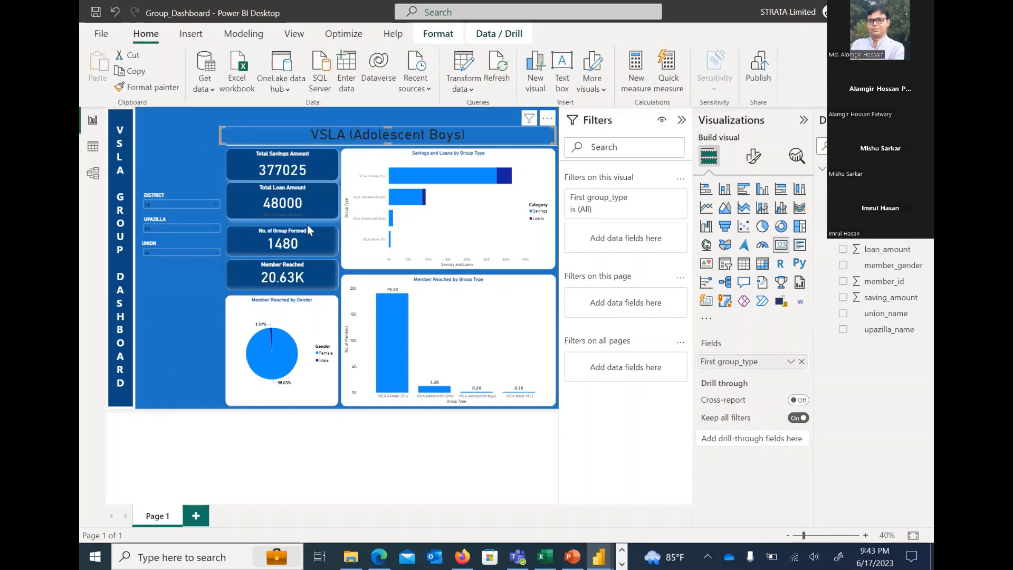
click(178, 137)
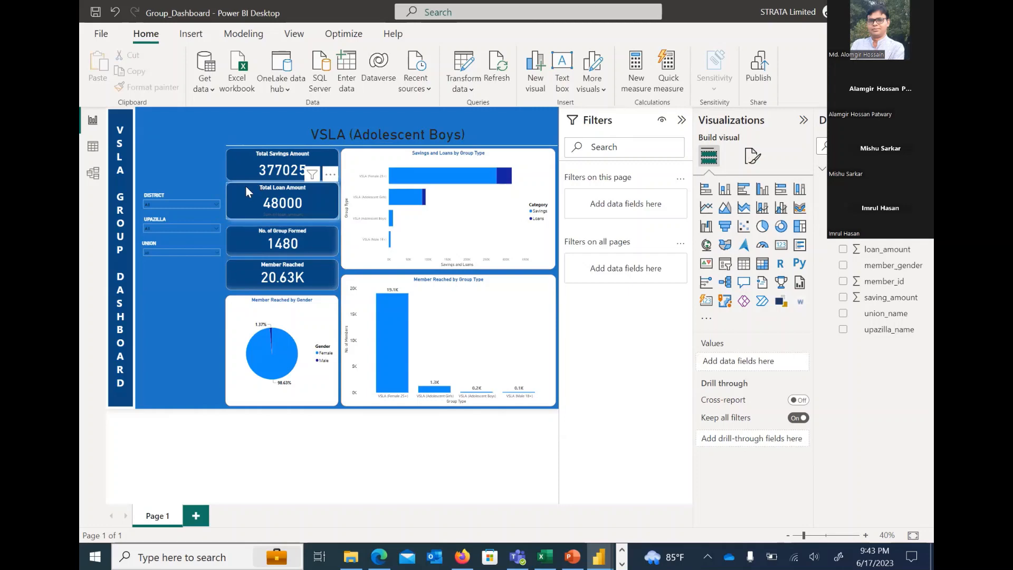
key(ctrl+z)
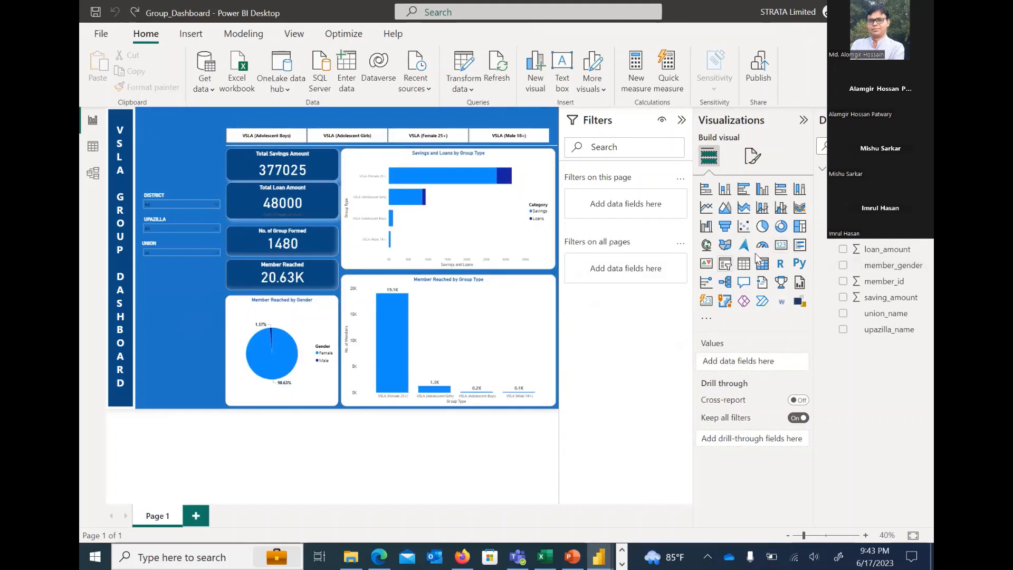
Add a card visual for the Balance measure, resize it, and place it below the Union slicer
click(781, 244)
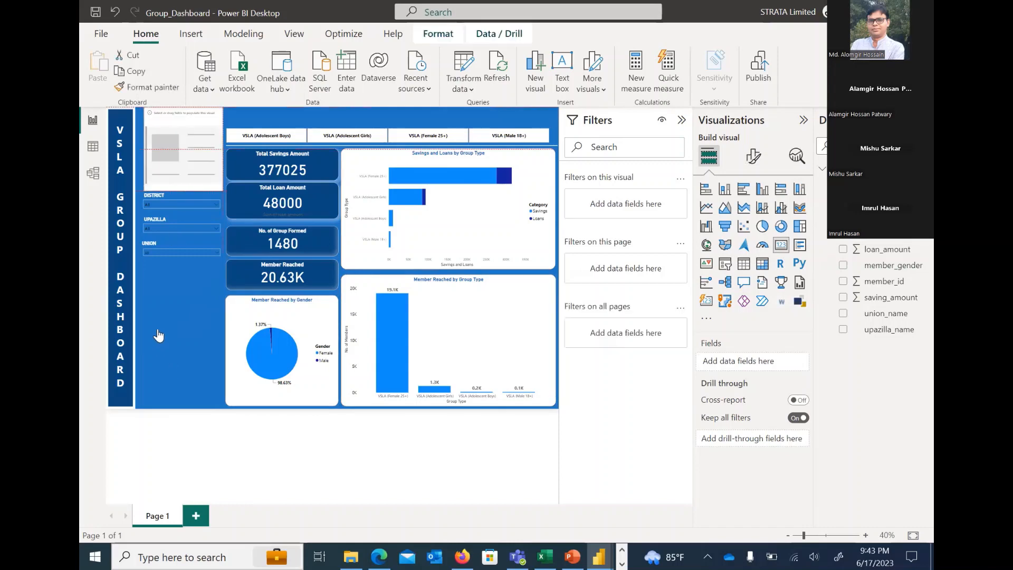
drag(158, 336, 158, 335)
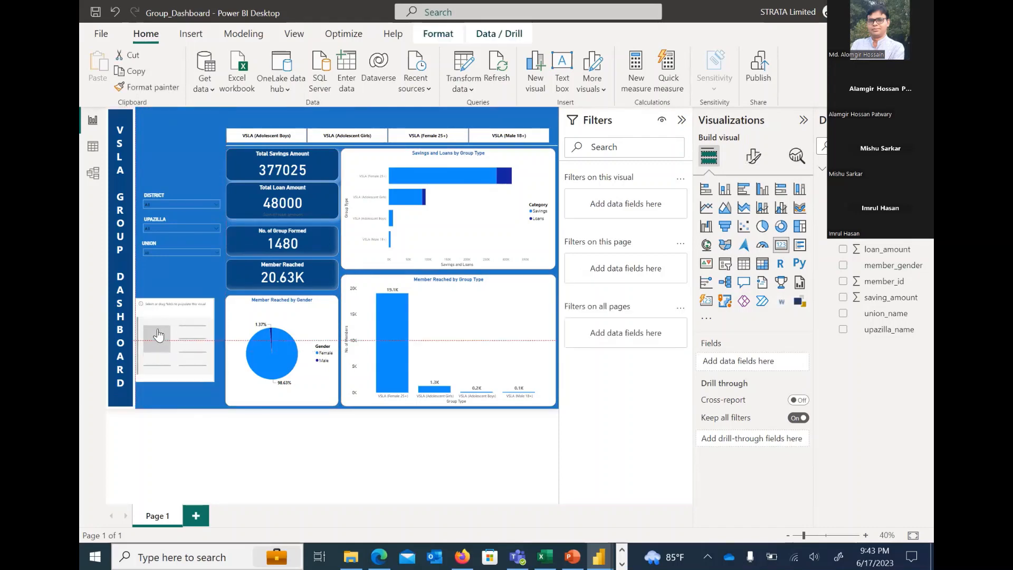
drag(158, 335, 165, 322)
drag(752, 366, 752, 365)
drag(177, 333, 178, 334)
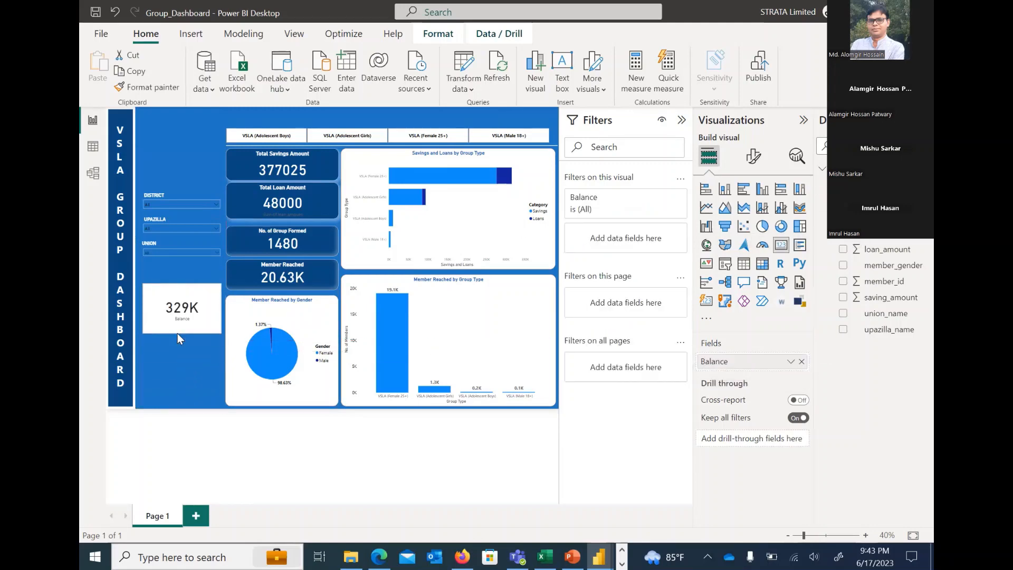
click(171, 359)
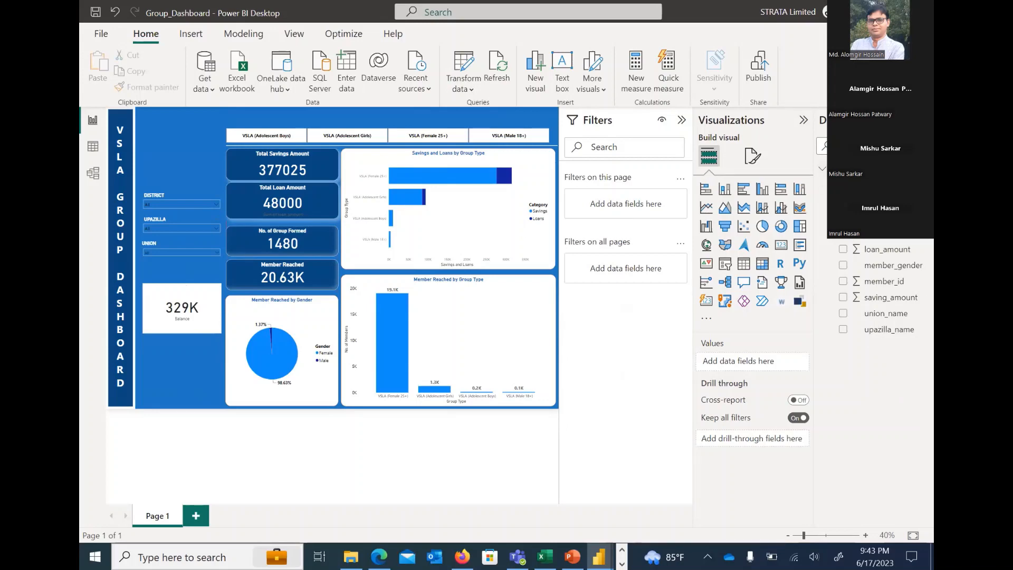
Reopen the Balance measure in an expanded formula editor to review its DAX expression, and collapse the editor
click(923, 169)
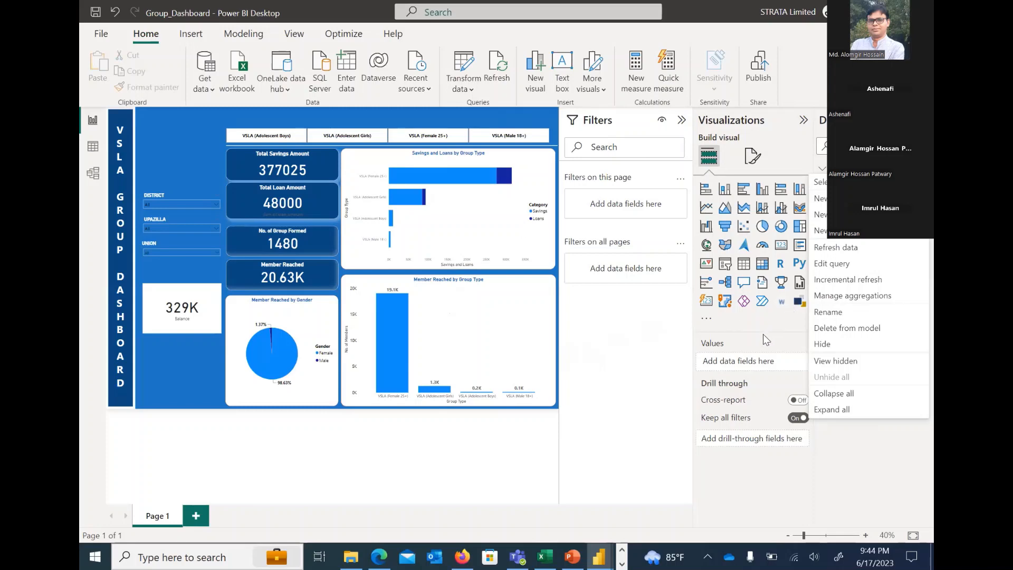
click(850, 214)
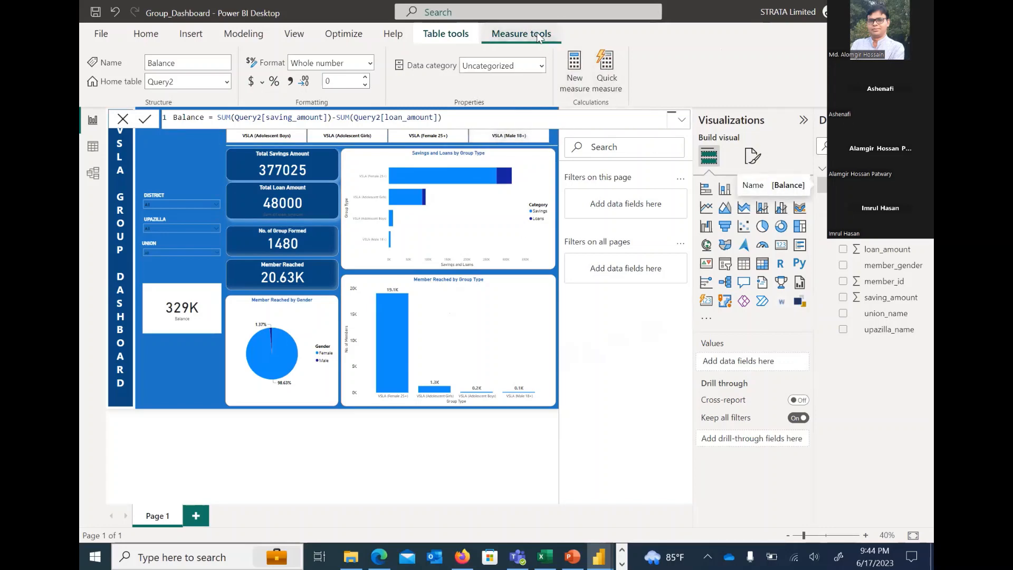
click(682, 119)
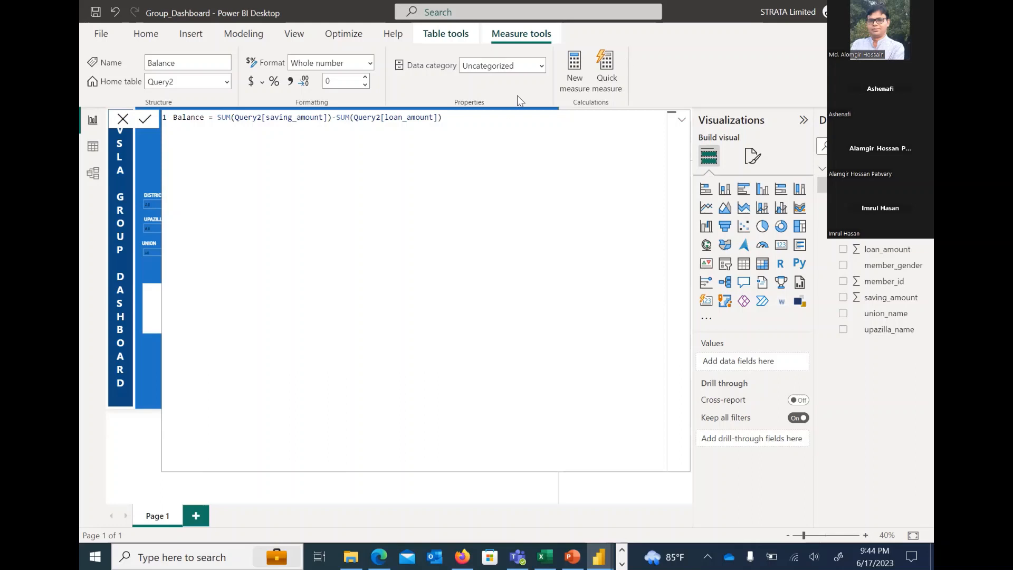
click(682, 123)
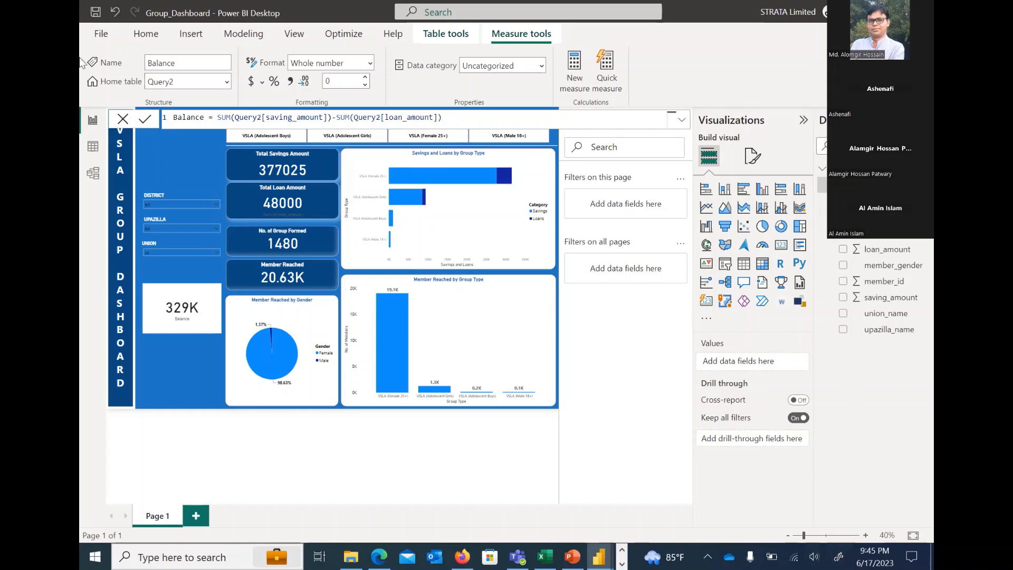
Search the Get Data connectors for google, open the Google Sheets connector as far as its URL prompt, and cancel without connecting
click(146, 33)
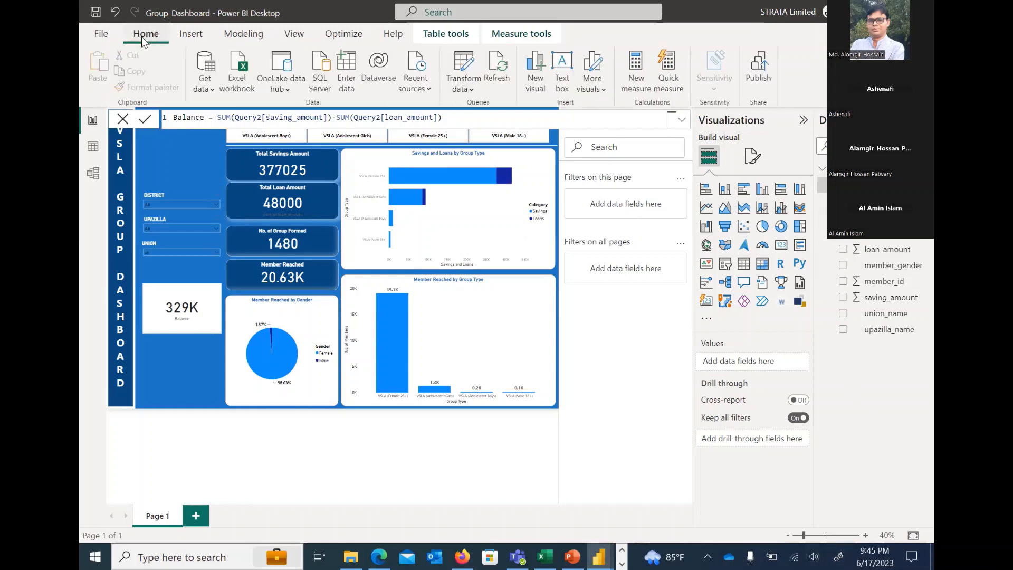
click(202, 91)
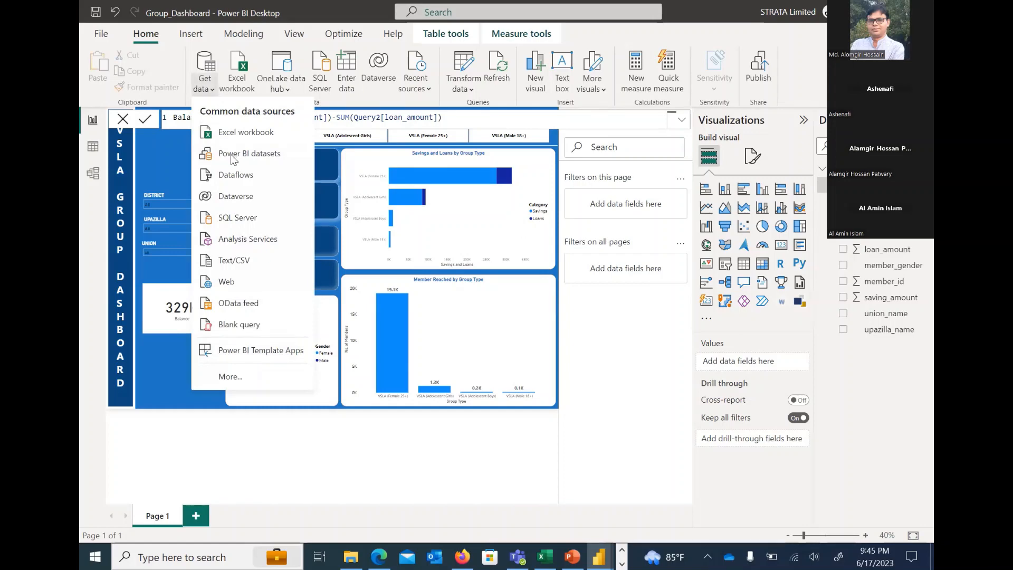
click(236, 375)
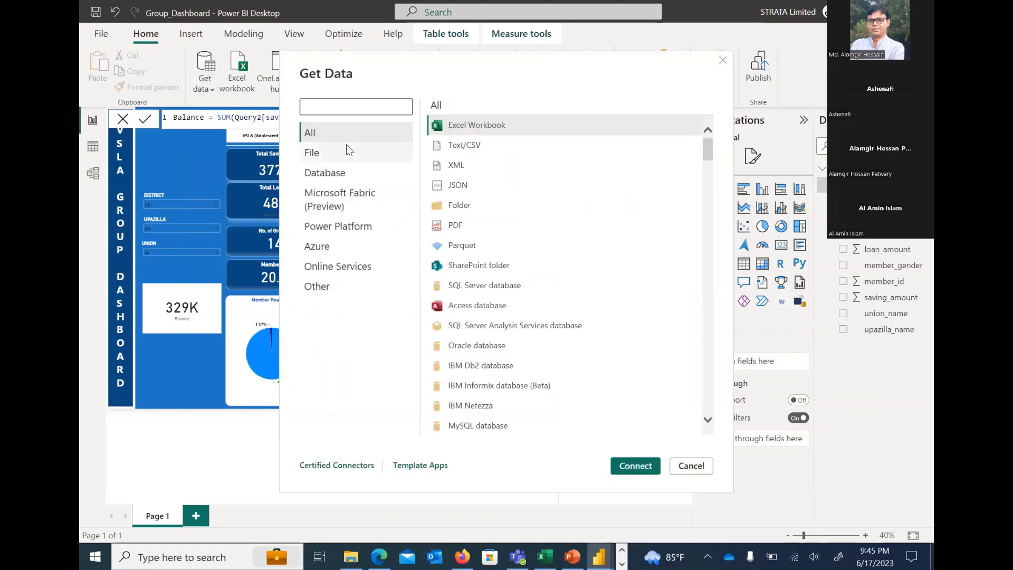
text(google)
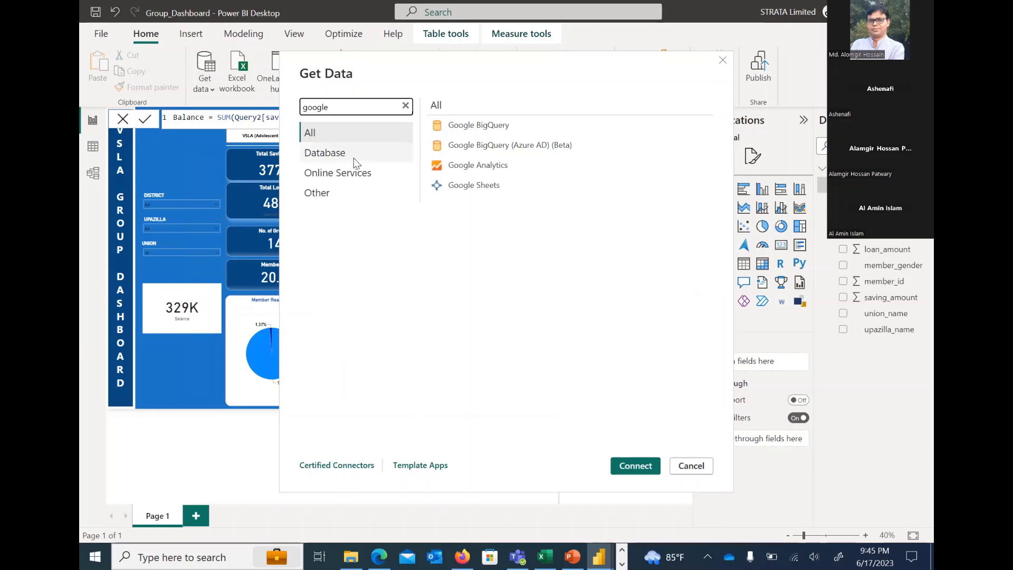
click(474, 187)
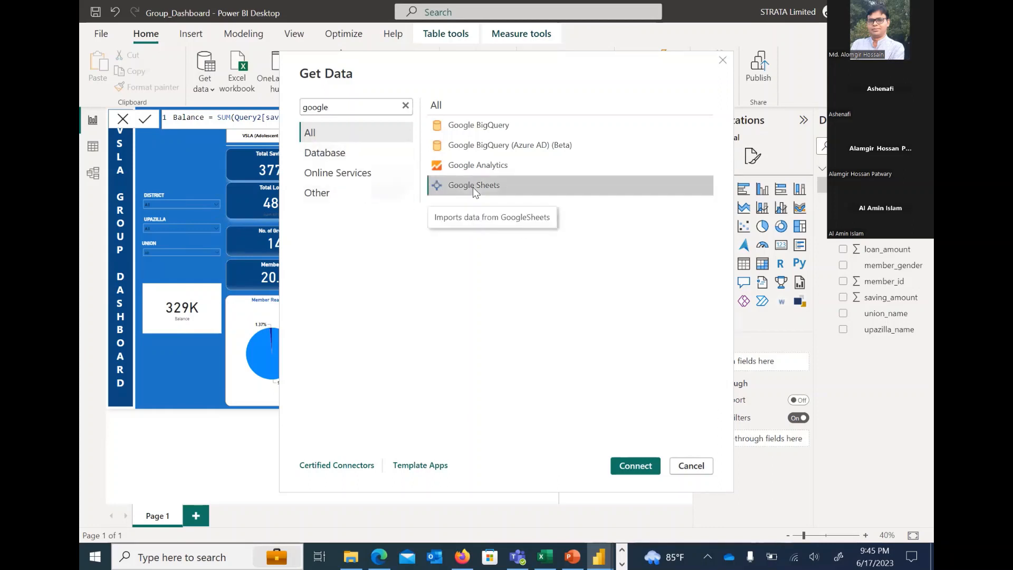
click(636, 465)
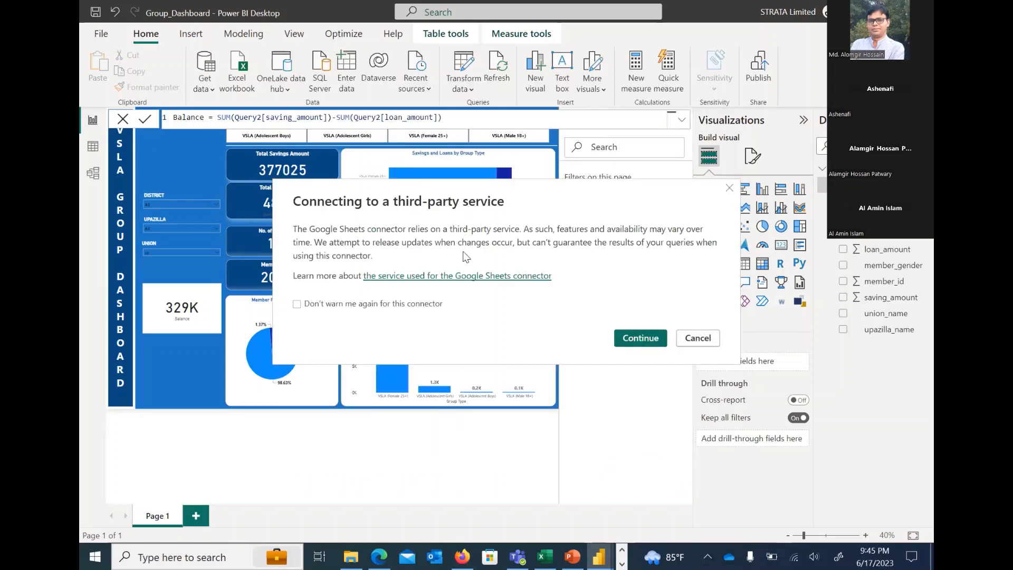
click(640, 339)
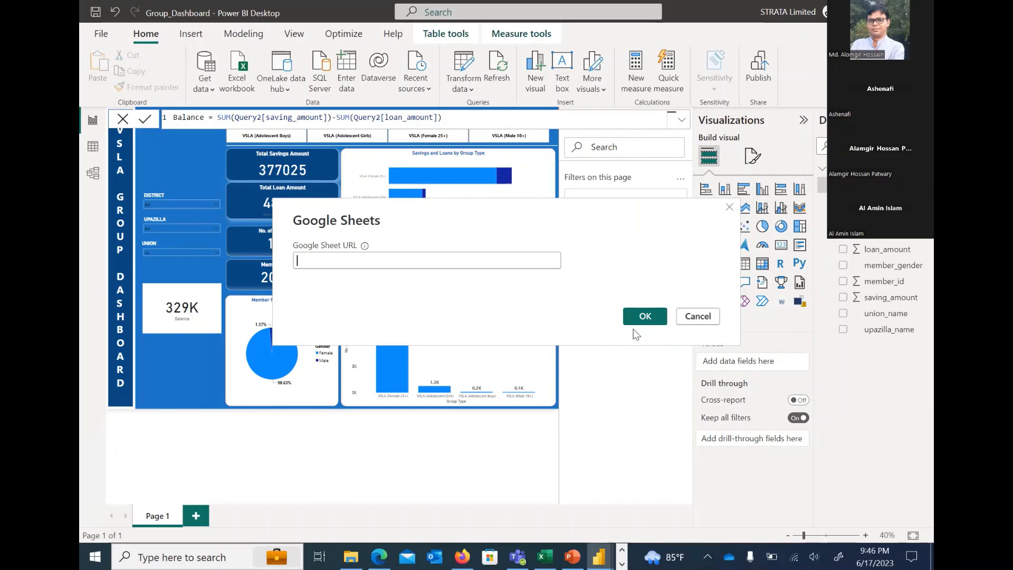
click(699, 318)
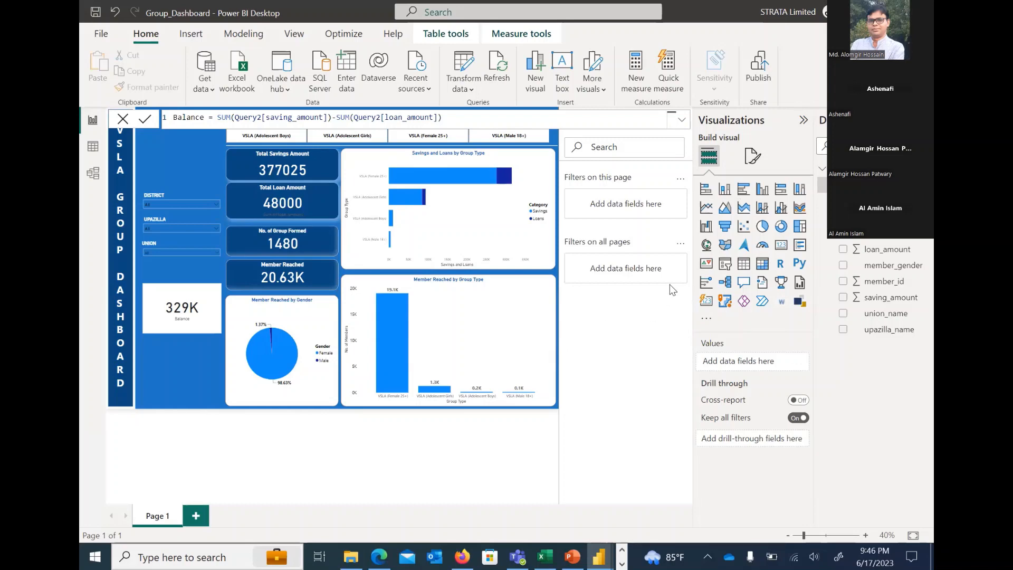
Add an empty Map visual to the dashboard page and enlarge it over the slicers and summary cards
click(708, 256)
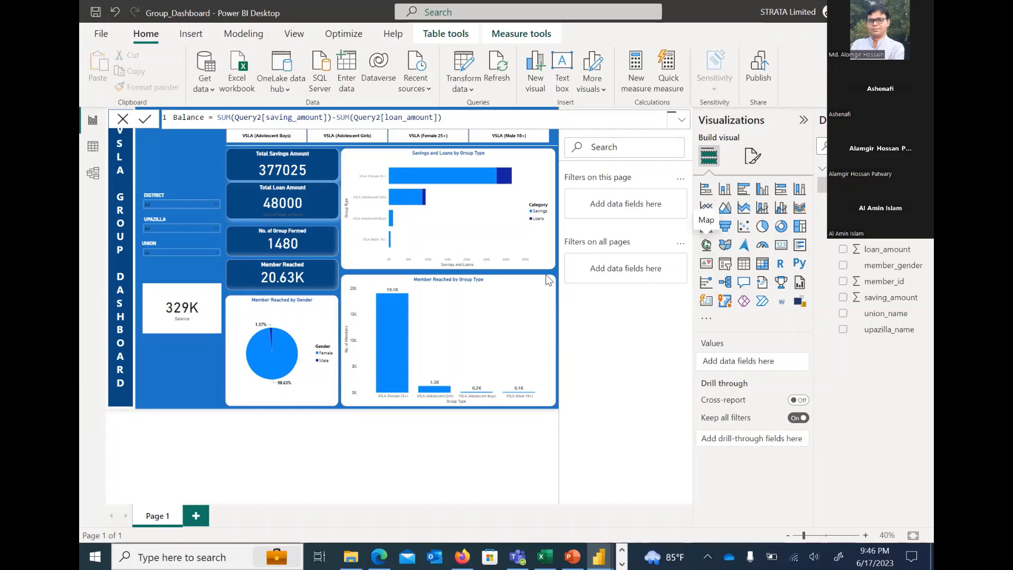
drag(216, 186, 340, 294)
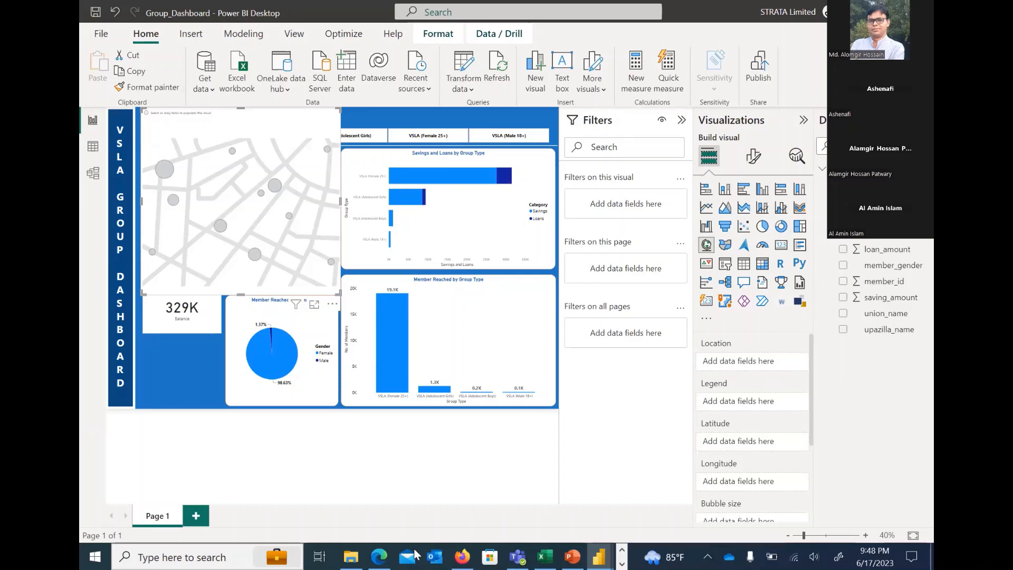
Switch to Firefox and check the open Power BI dataset, Group_Dashboard report, and workspace pages
click(462, 557)
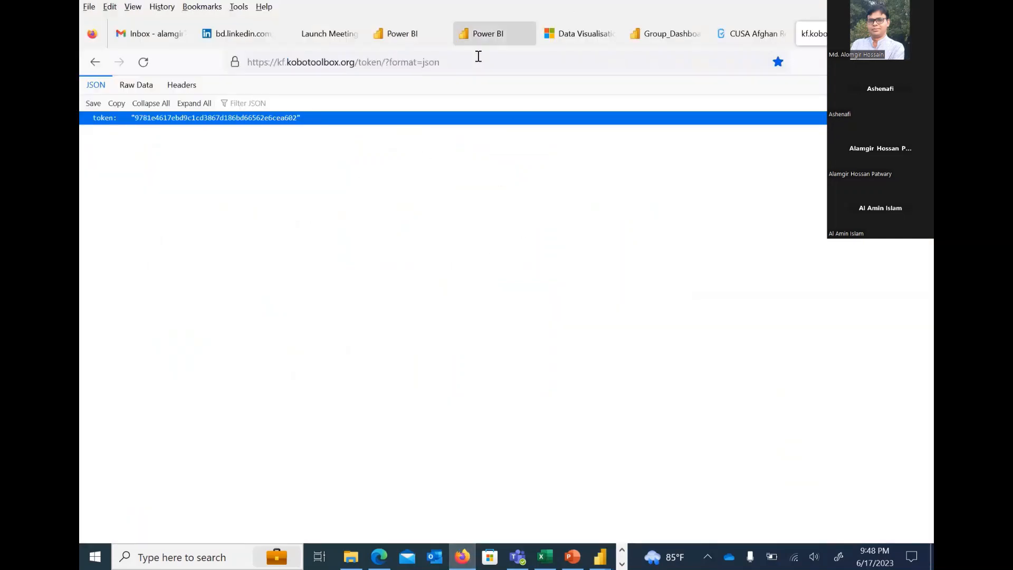
click(489, 38)
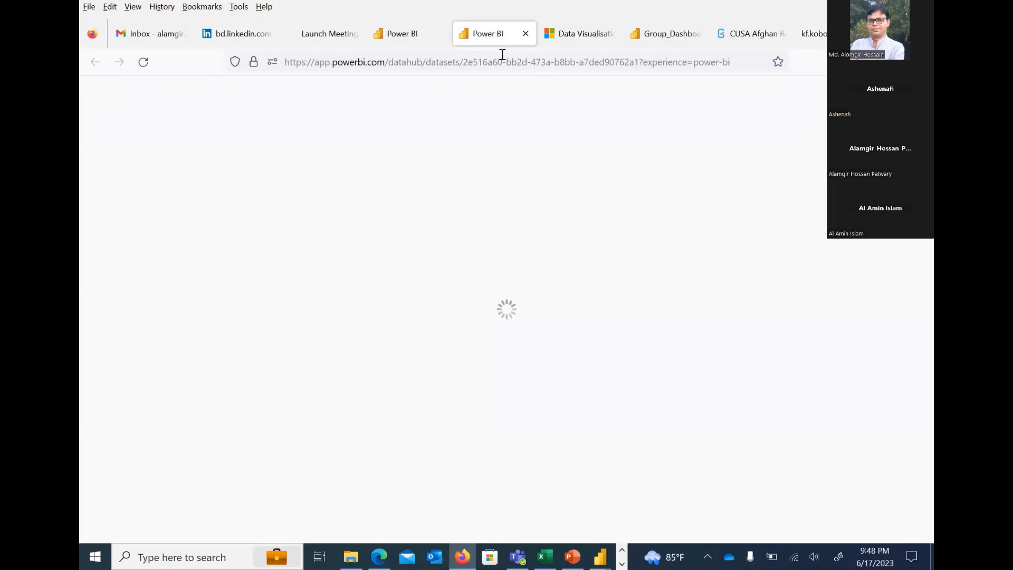
click(660, 37)
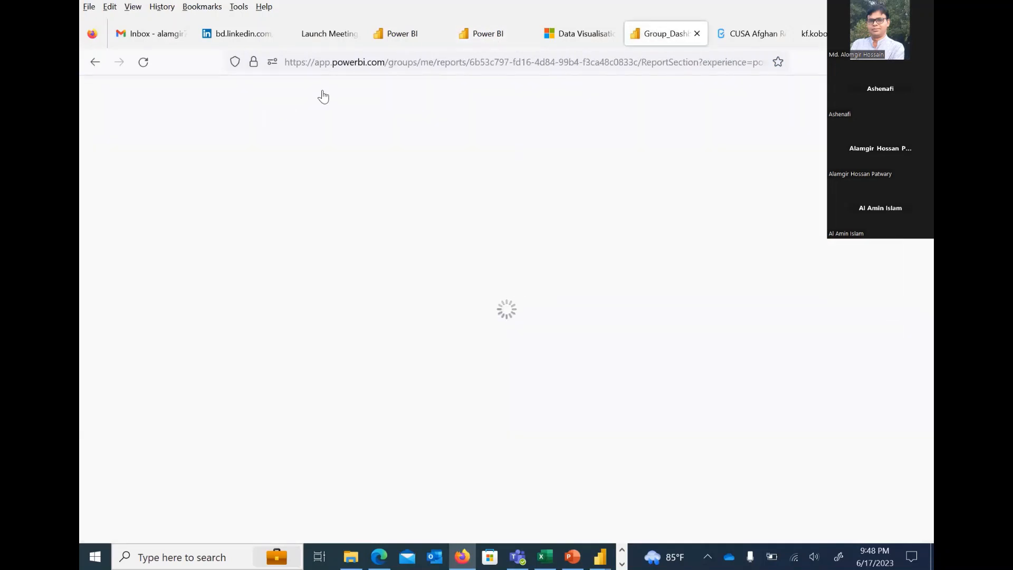
click(399, 33)
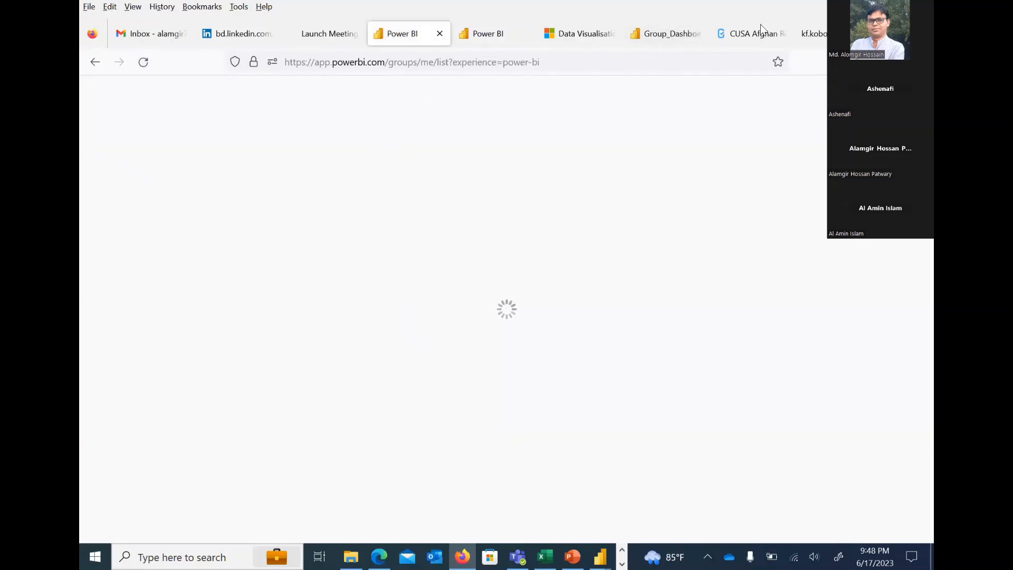
key(ctrl+Tab)
Search the web for power bi online in the dataset page's place, and check the Group_Dashboard page again
click(421, 62)
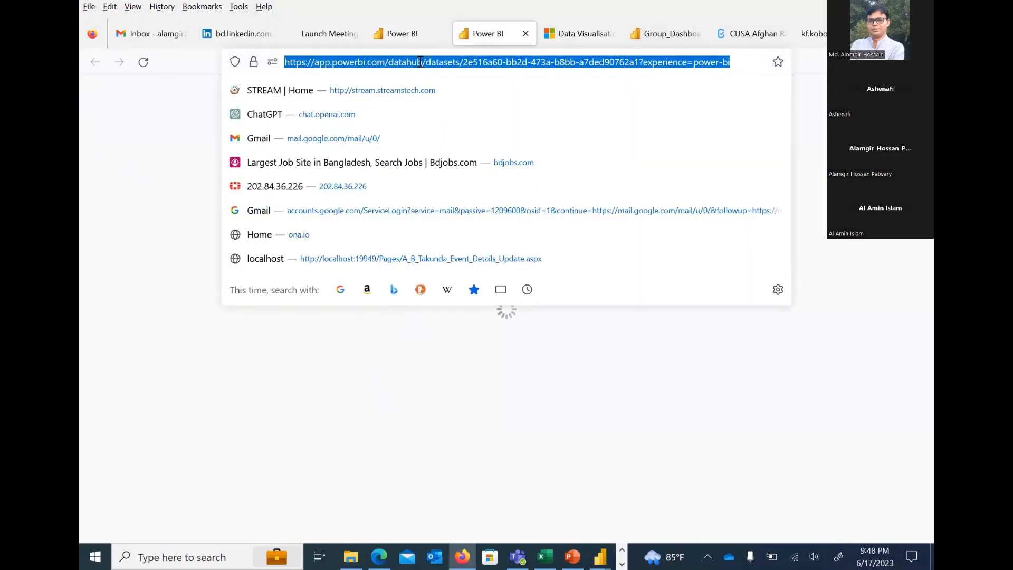
text(pow)
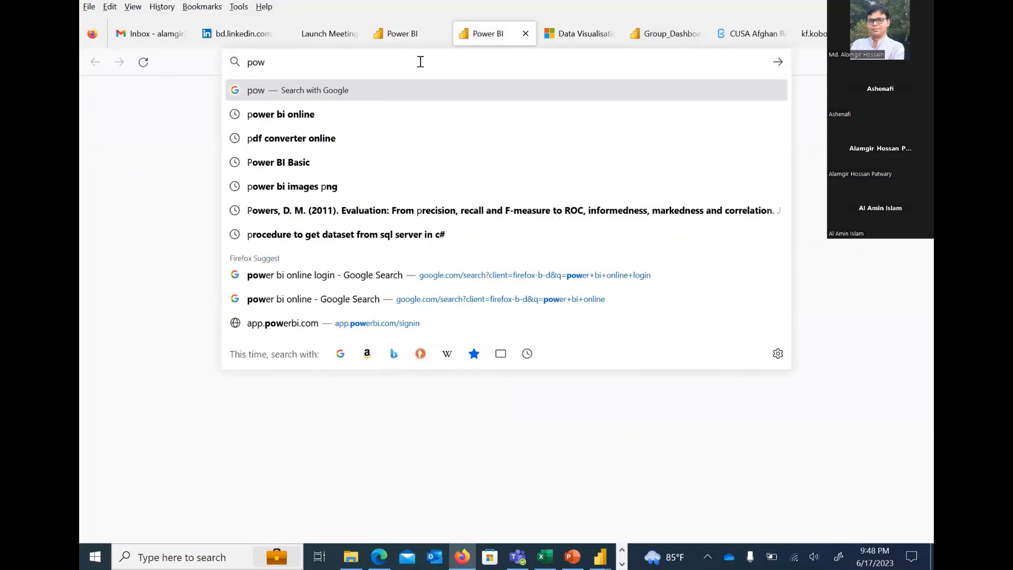
text(er bi online)
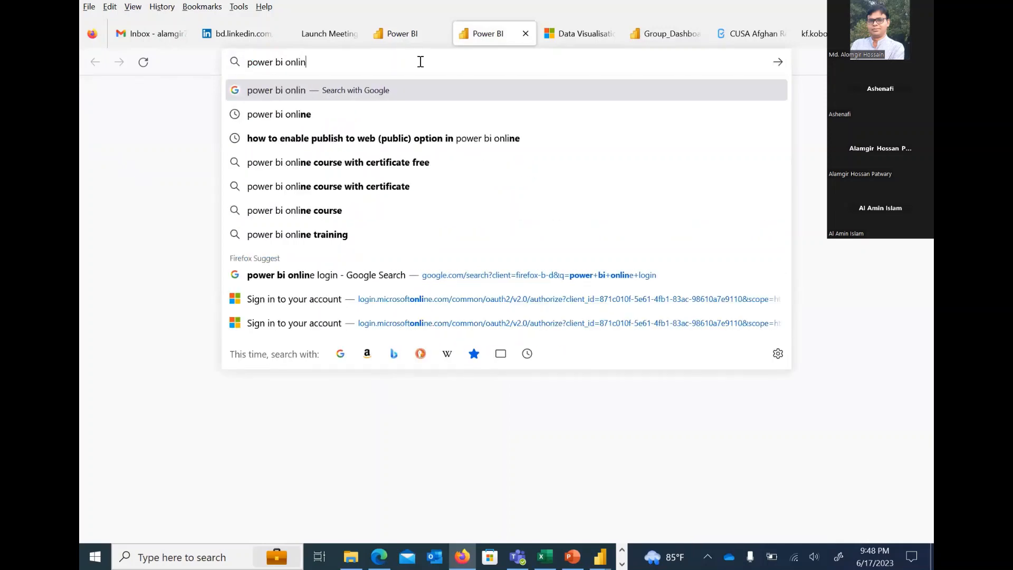
key(Return)
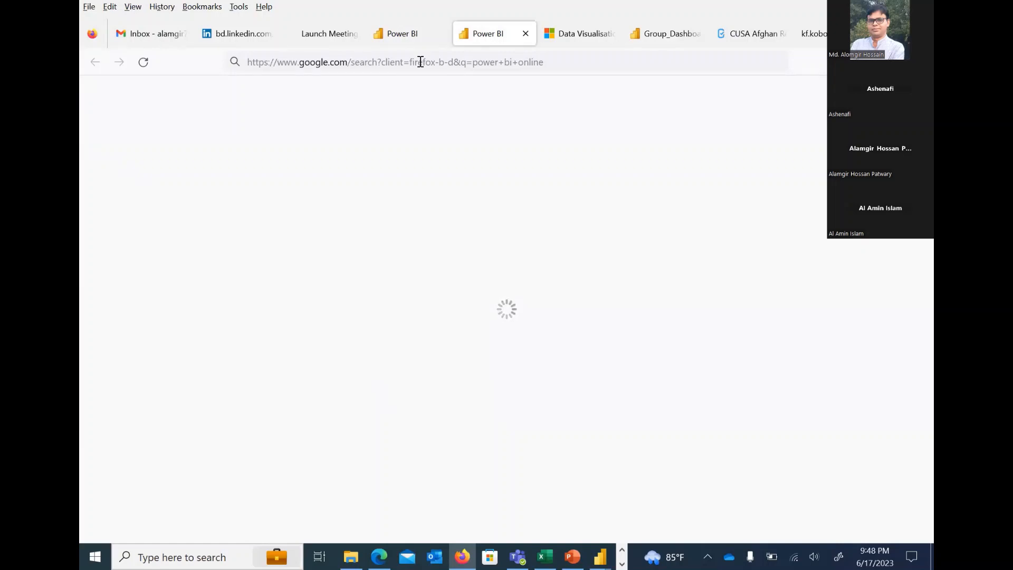
click(664, 36)
click(491, 35)
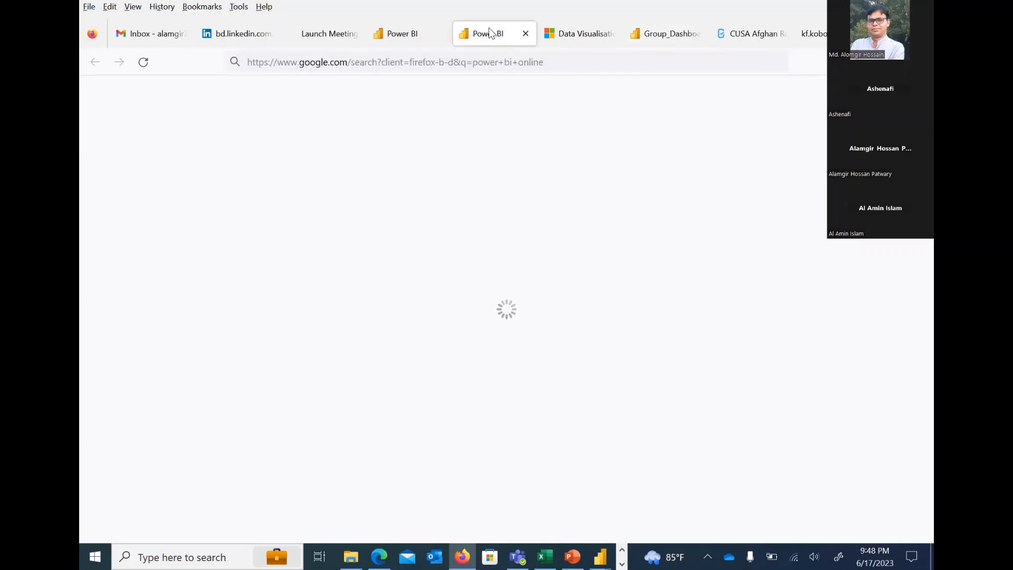